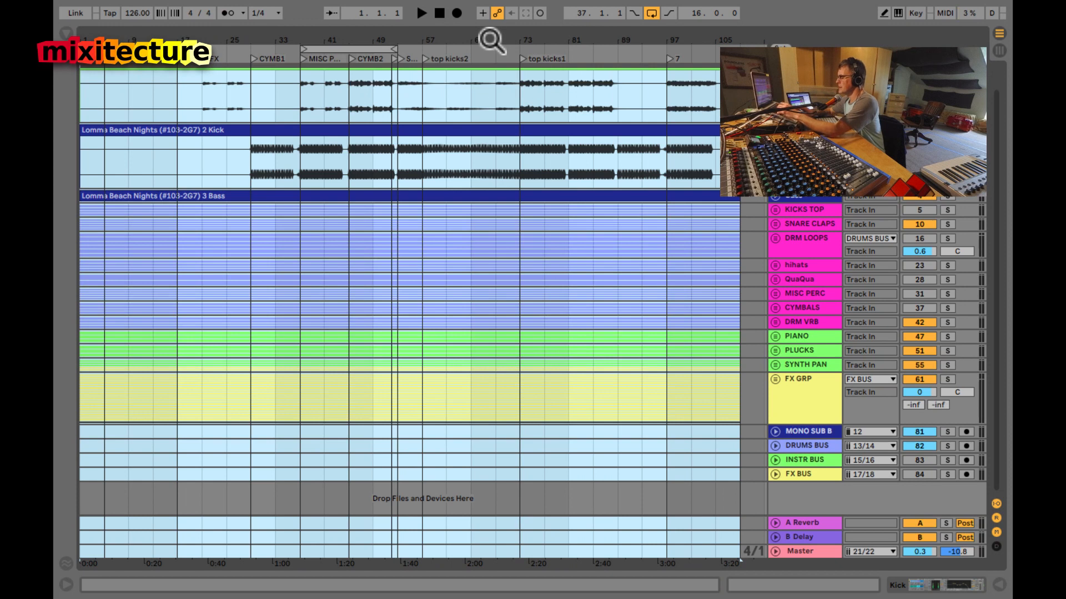
# Step: Inspect the rendered-track choices in the audio export settings, and leave the settings without exporting
pyautogui.press('super+shift+r')
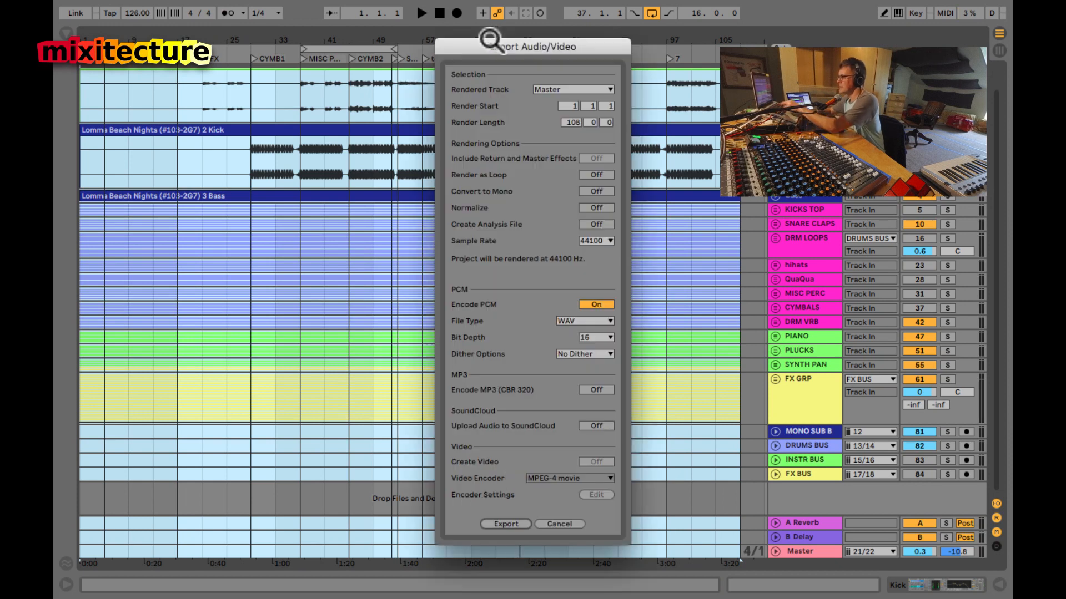
pyautogui.click(540, 90)
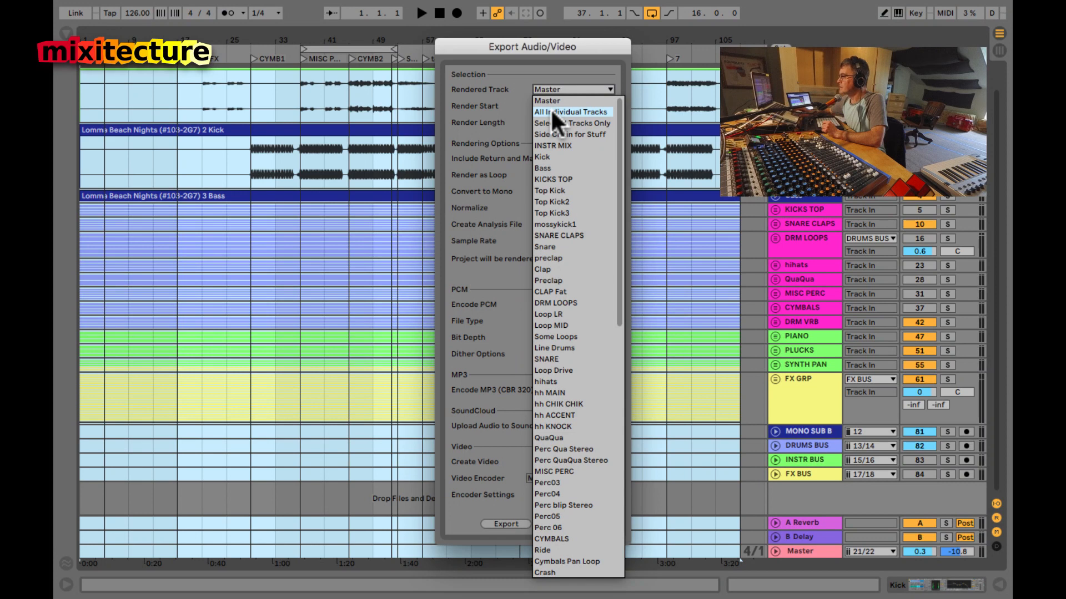
pyautogui.click(561, 73)
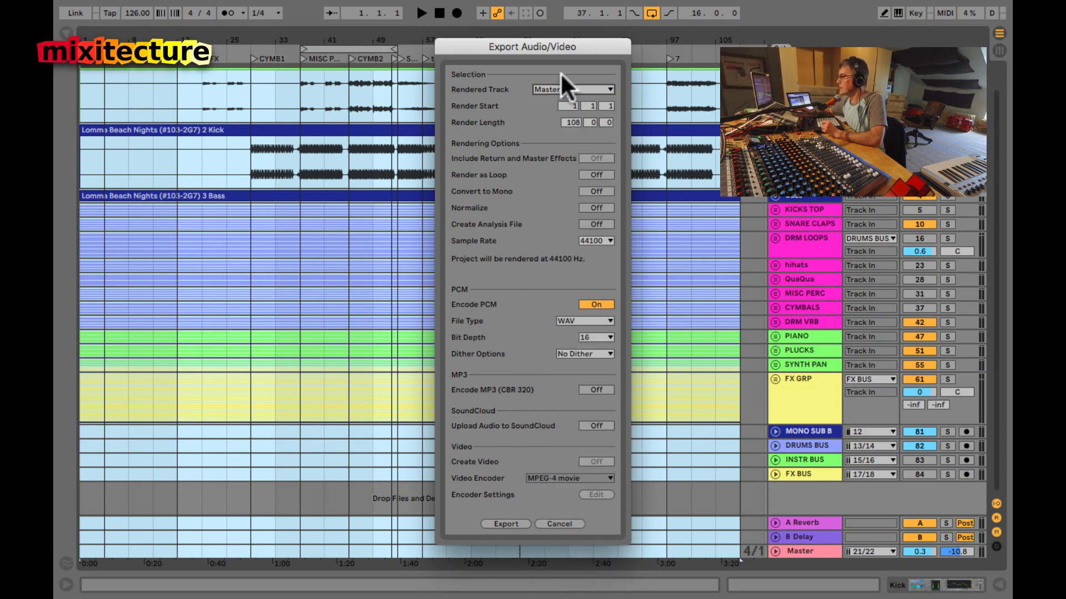
pyautogui.click(559, 524)
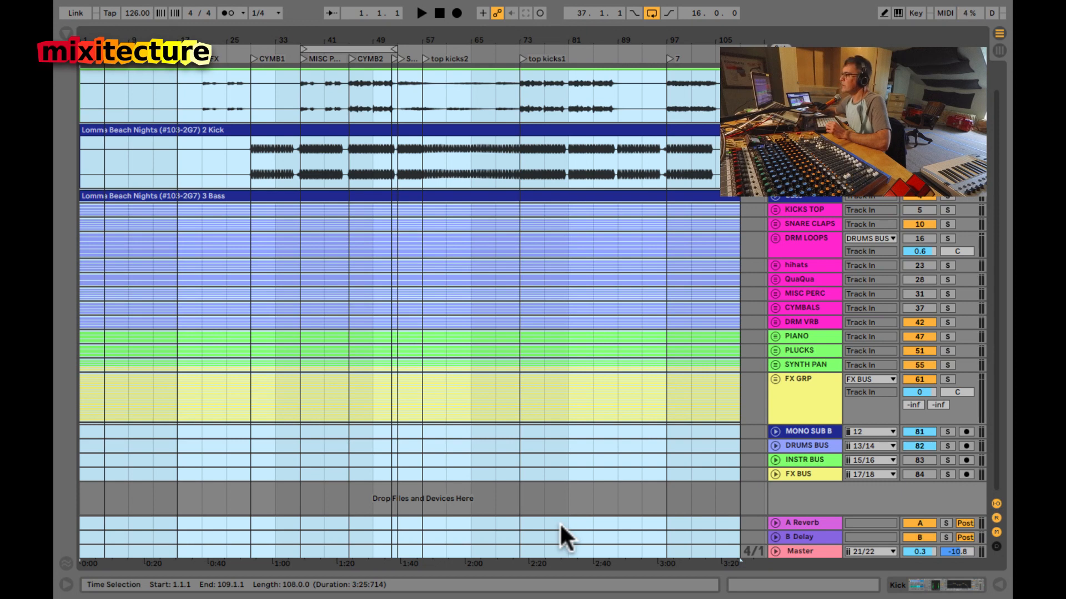
# Step: Unfold the DRM VRB group in the arrangement to show its clap reverb, Drums FX and Perc Knock tracks
pyautogui.click(717, 354)
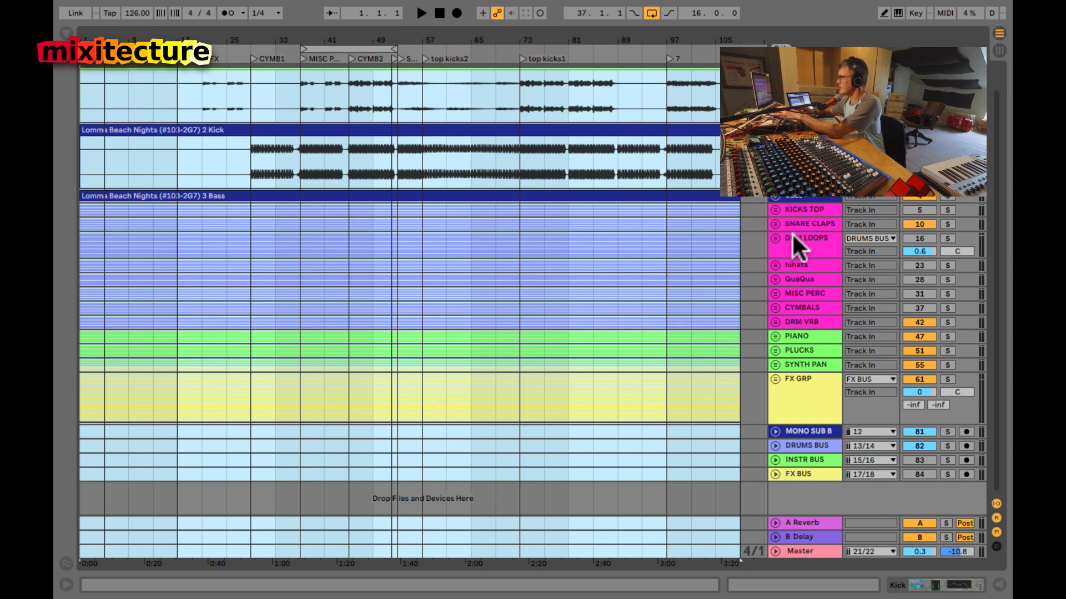
pyautogui.click(794, 275)
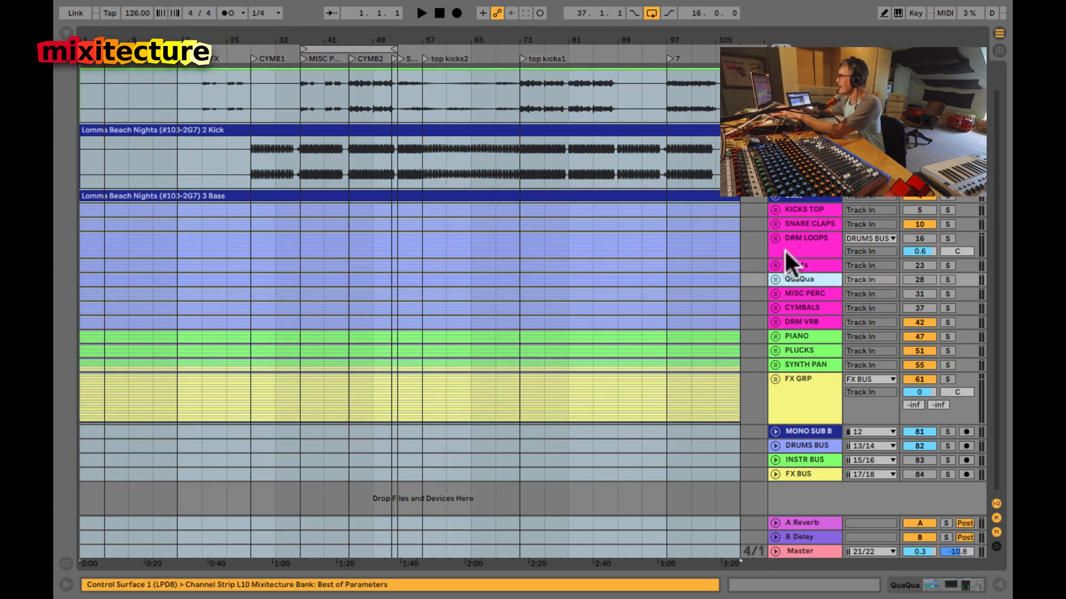
pyautogui.click(775, 322)
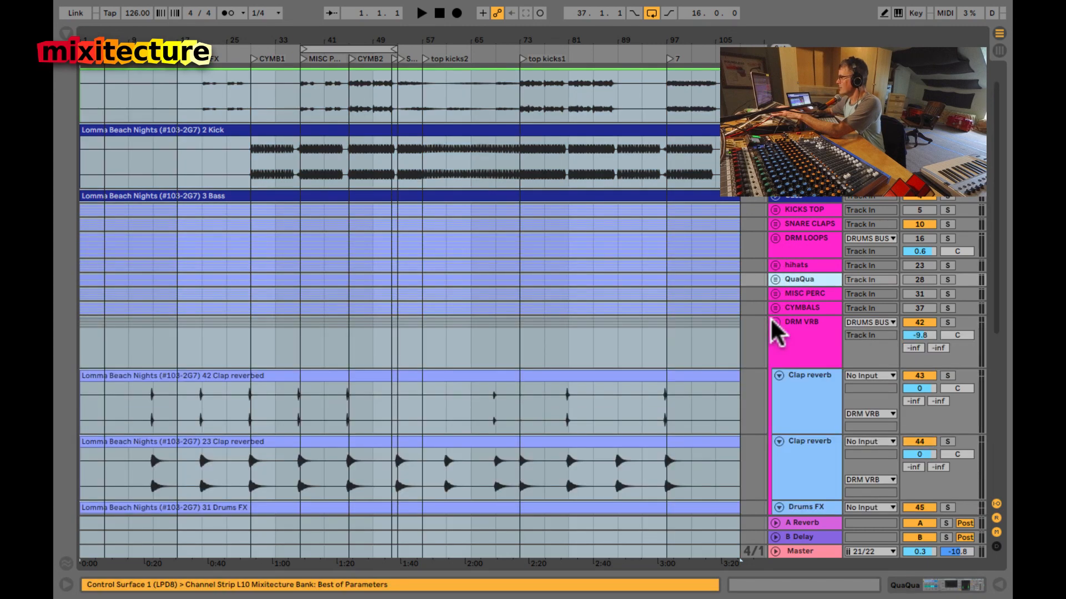
pyautogui.scroll(-10, 684, 275)
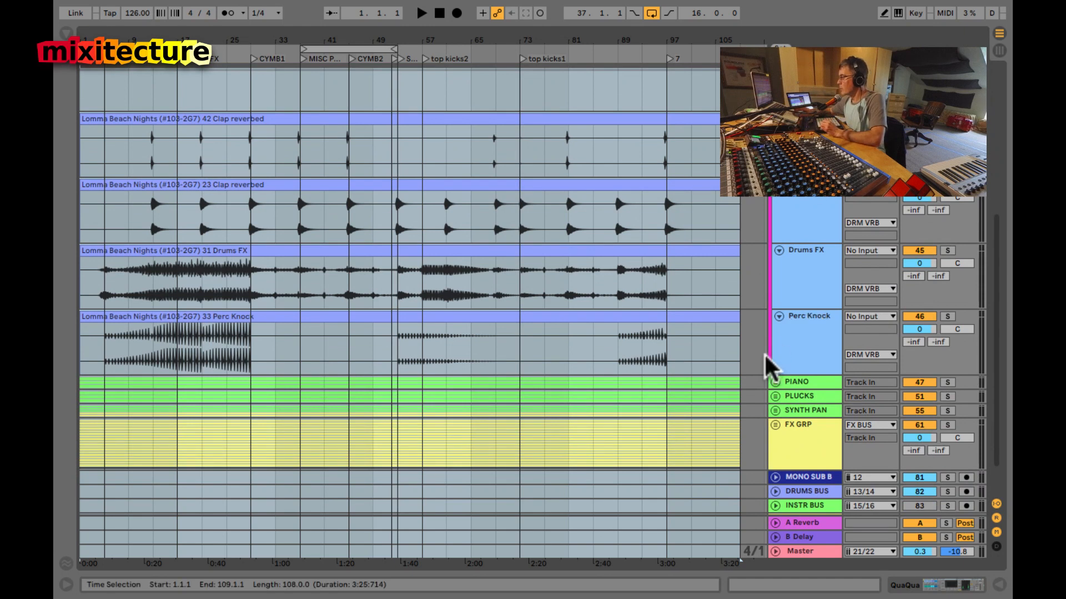
pyautogui.click(761, 432)
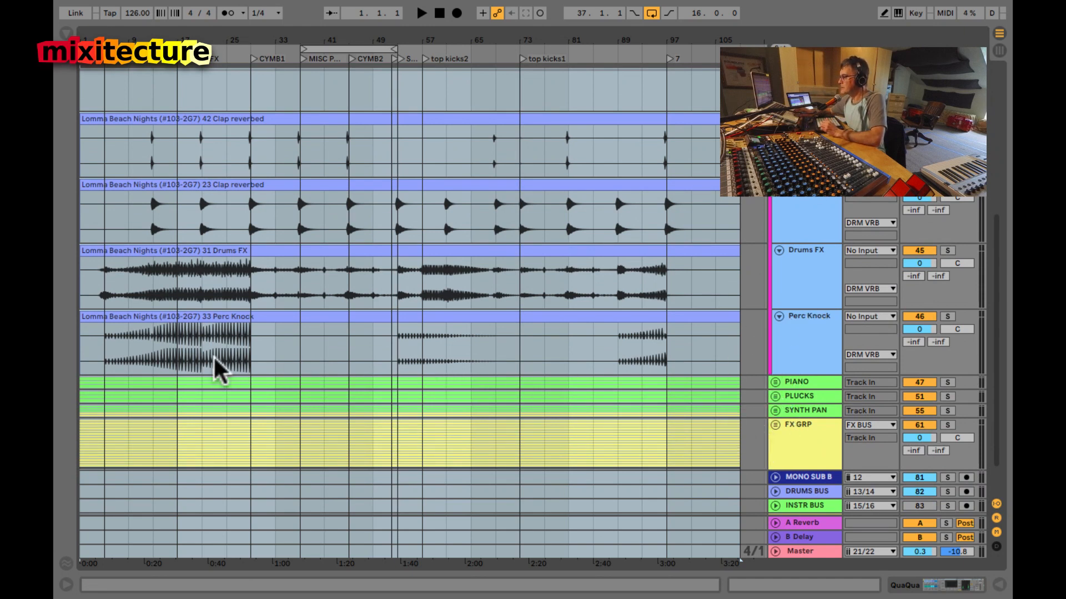
# Step: Select all arrangement content and deactivate the MONO SUB B track
pyautogui.press('super+a')
pyautogui.scroll(1, 916, 189)
pyautogui.scroll(1, 919, 501)
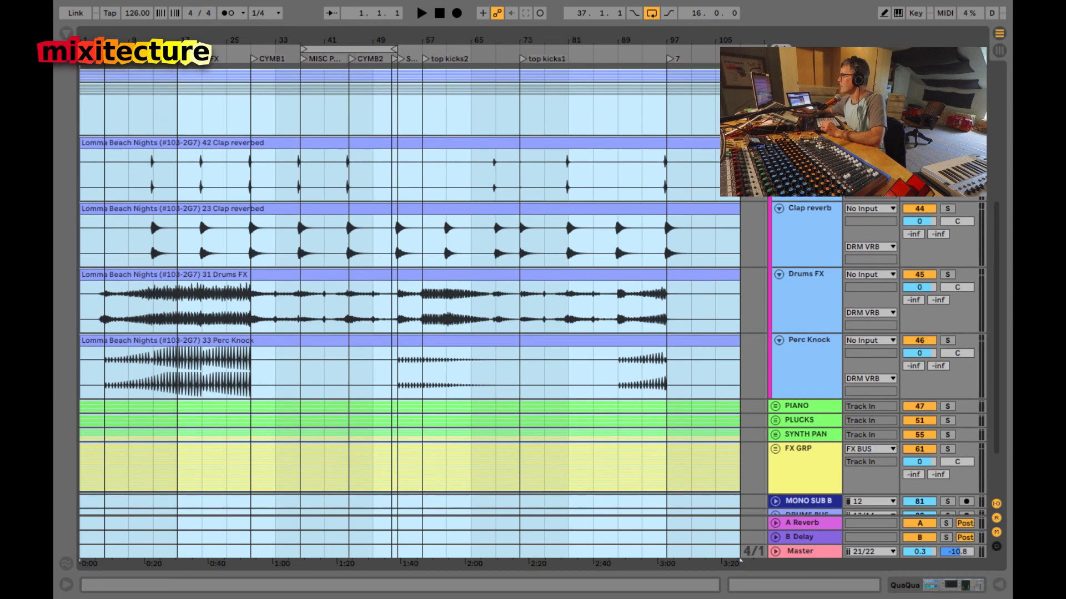
pyautogui.click(919, 501)
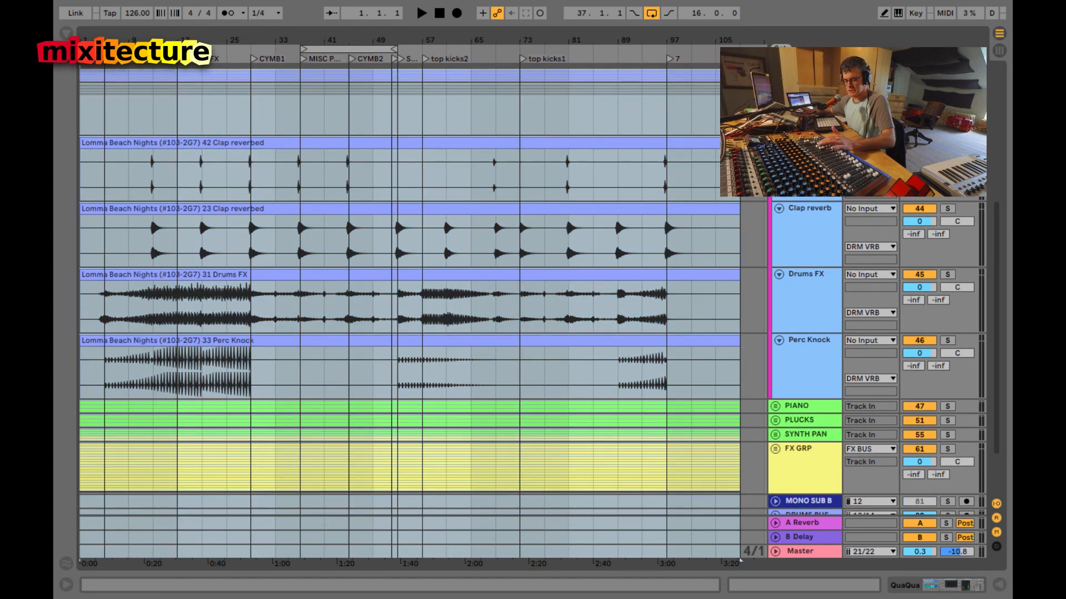
# Step: Play the arrangement from the start, and restart playback from bar 57 on the Drums FX track
pyautogui.press('space')
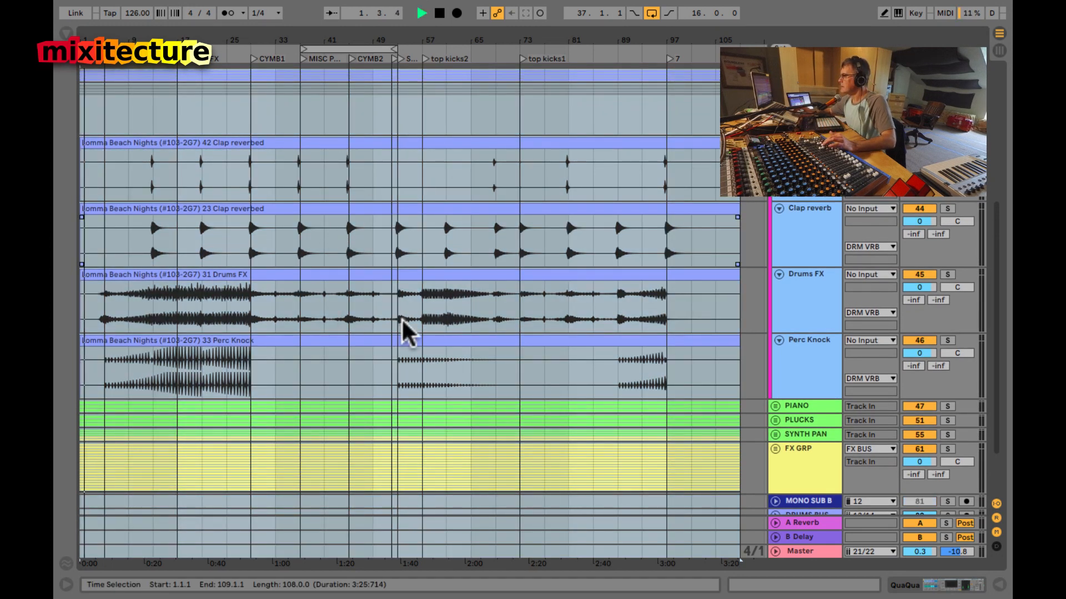
pyautogui.click(423, 314)
pyautogui.press('space')
pyautogui.press('space')
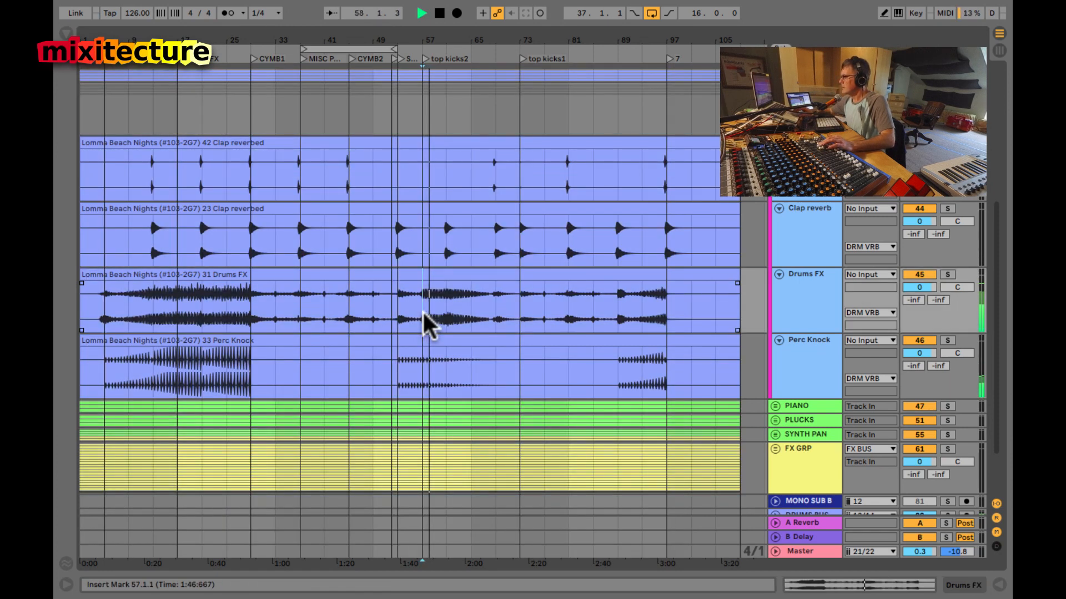
# Step: Play the drum reverb tracks from bar 17, zoom in on that section and stop playback
pyautogui.click(186, 382)
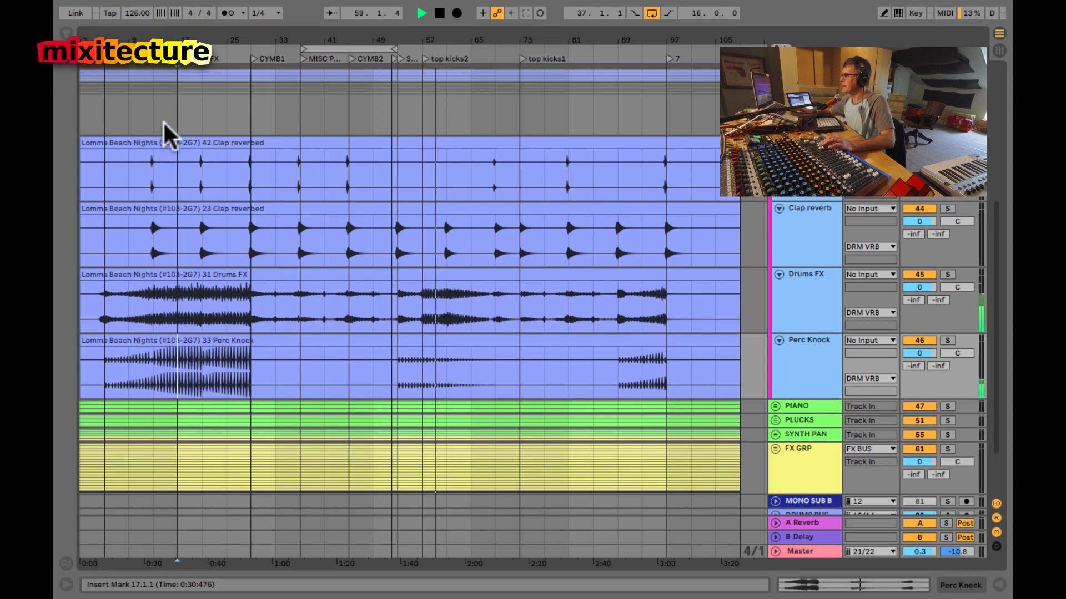
pyautogui.click(181, 62)
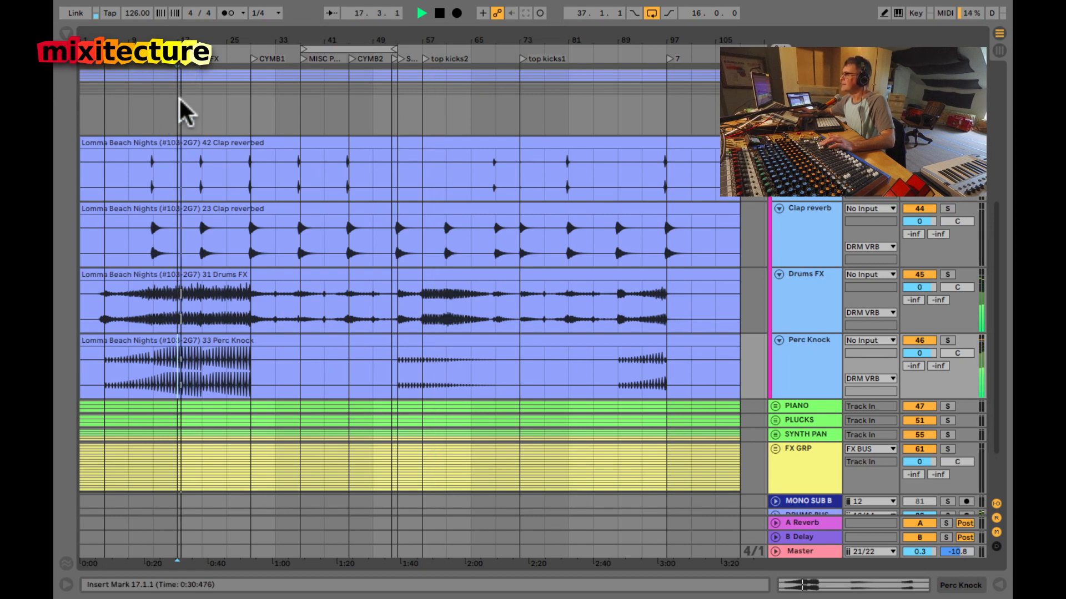
pyautogui.click(174, 181)
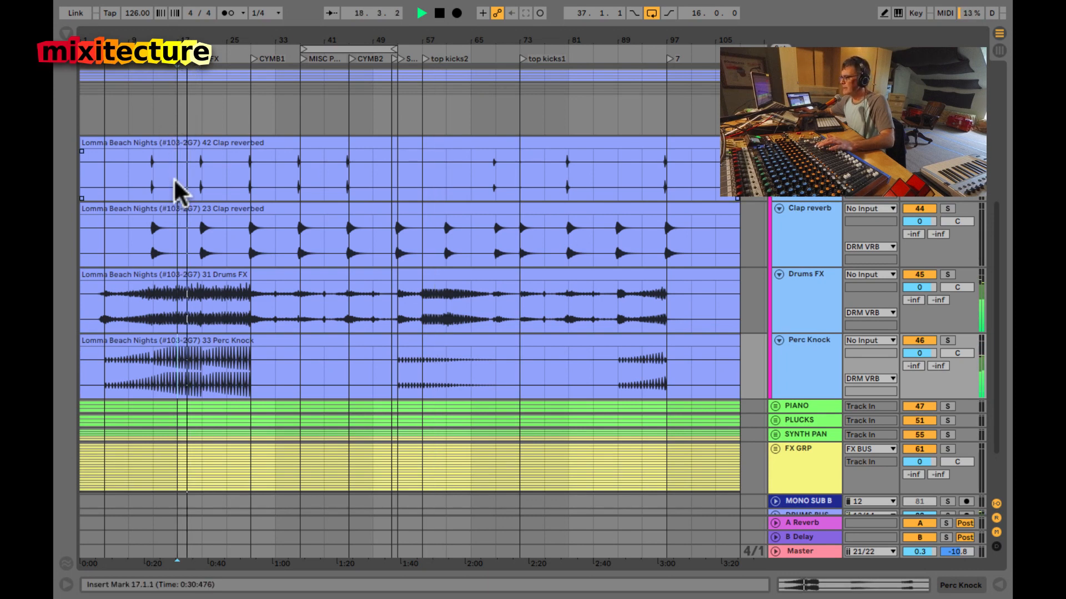
pyautogui.moveTo(186, 37); pyautogui.dragTo(186, 64)
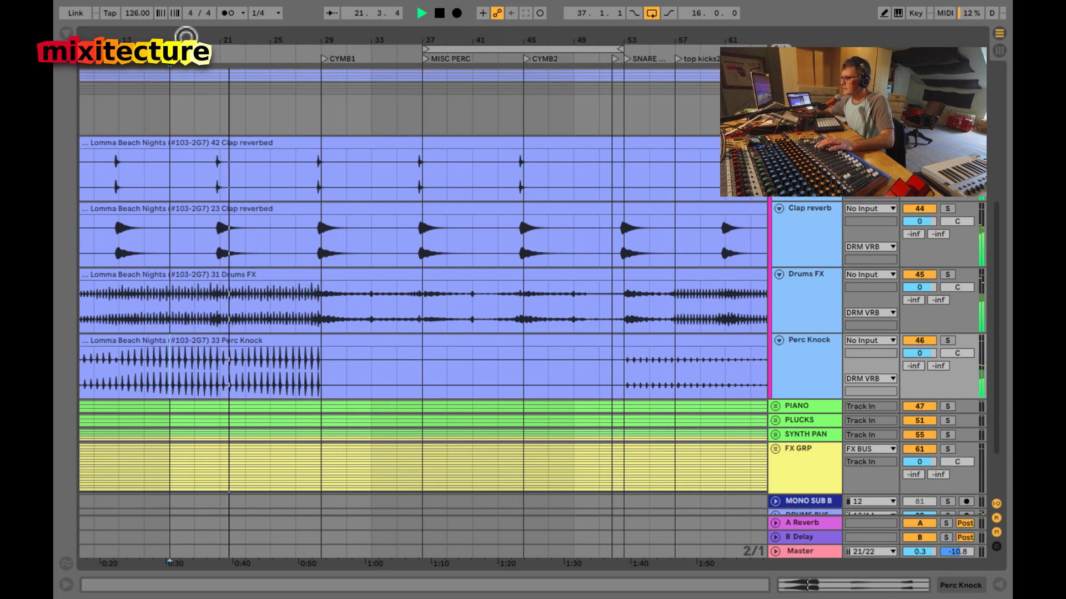
pyautogui.press('space')
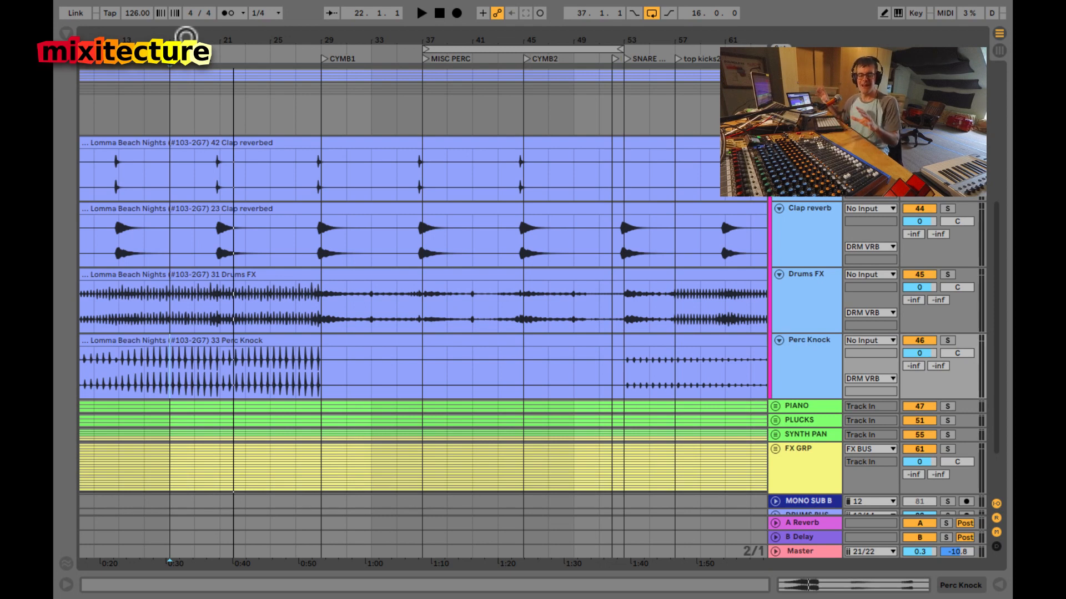
# Step: Examine the drum group channels and their levels in the Session View mixer, and return to the arrangement
pyautogui.press('Tab')
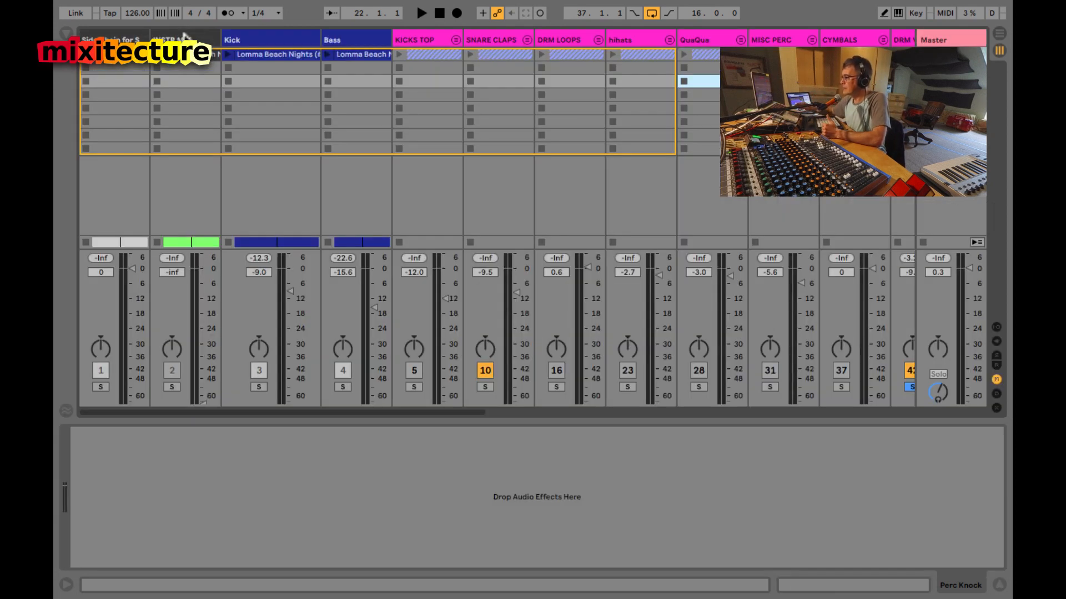
pyautogui.hscroll(3, 497, 75)
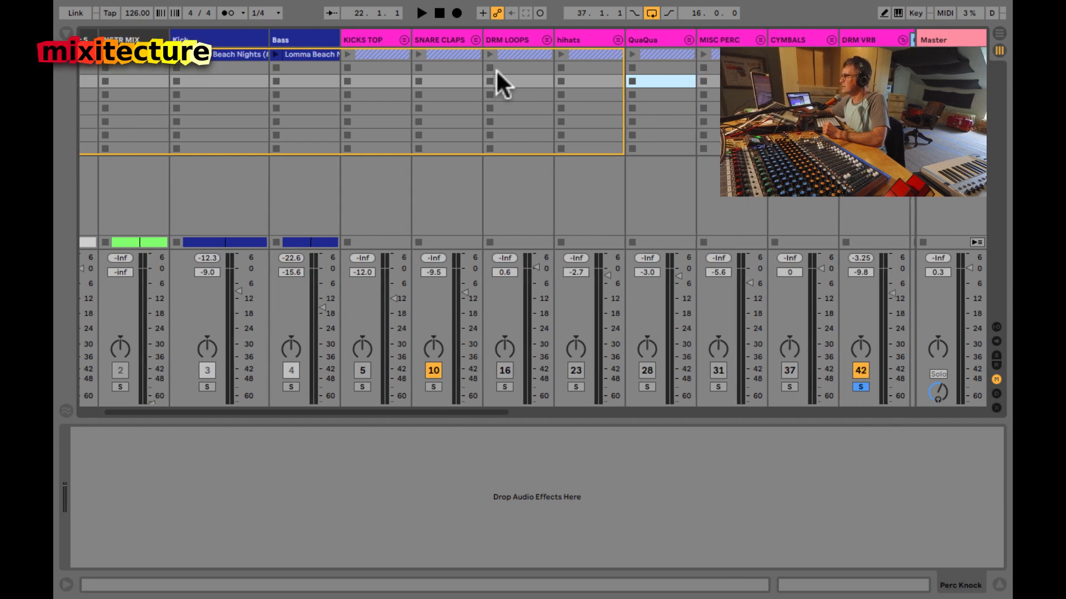
pyautogui.press('Tab')
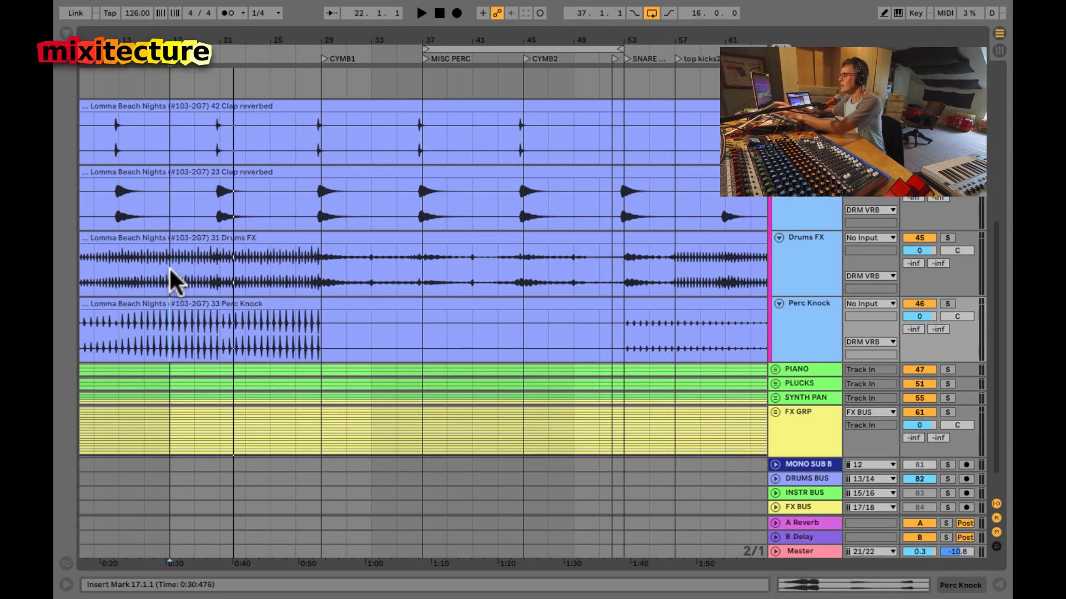
# Step: Show the KICKS TOP group's effects chain in Session View, and return to the arrangement
pyautogui.press('Tab')
pyautogui.click(360, 35)
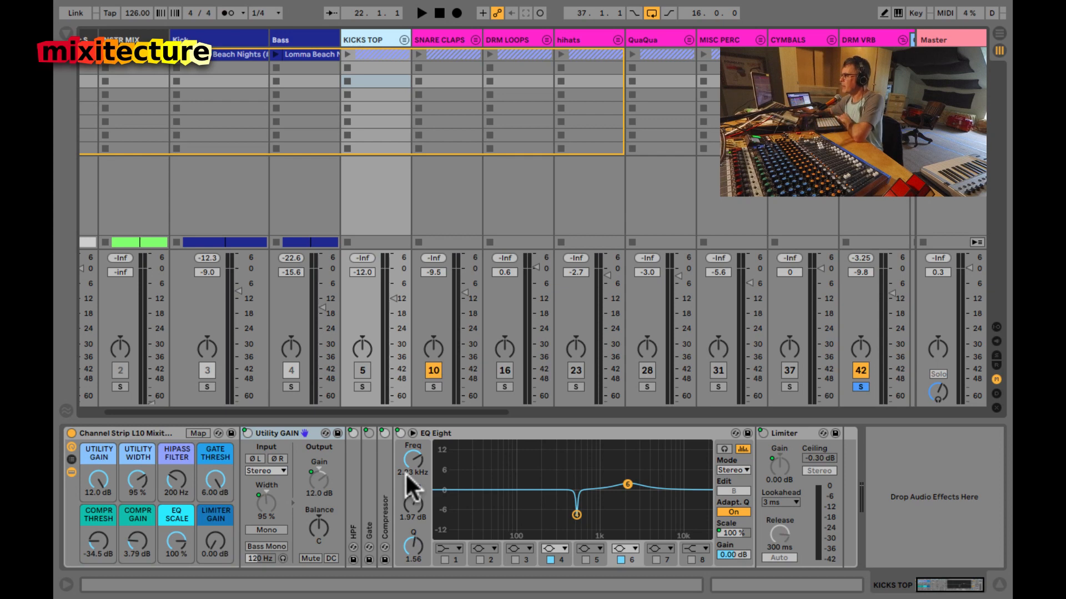
pyautogui.press('Tab')
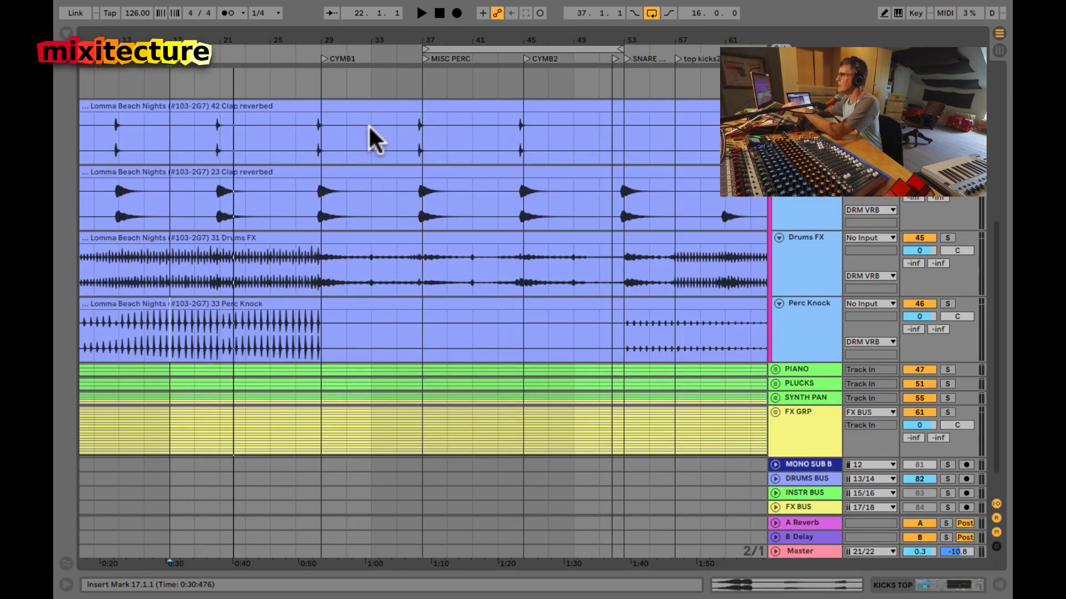
# Step: Zoom out the timeline, play the DRM VRB tracks from bar 17 and stop playback
pyautogui.moveTo(370, 38); pyautogui.dragTo(369, 38)
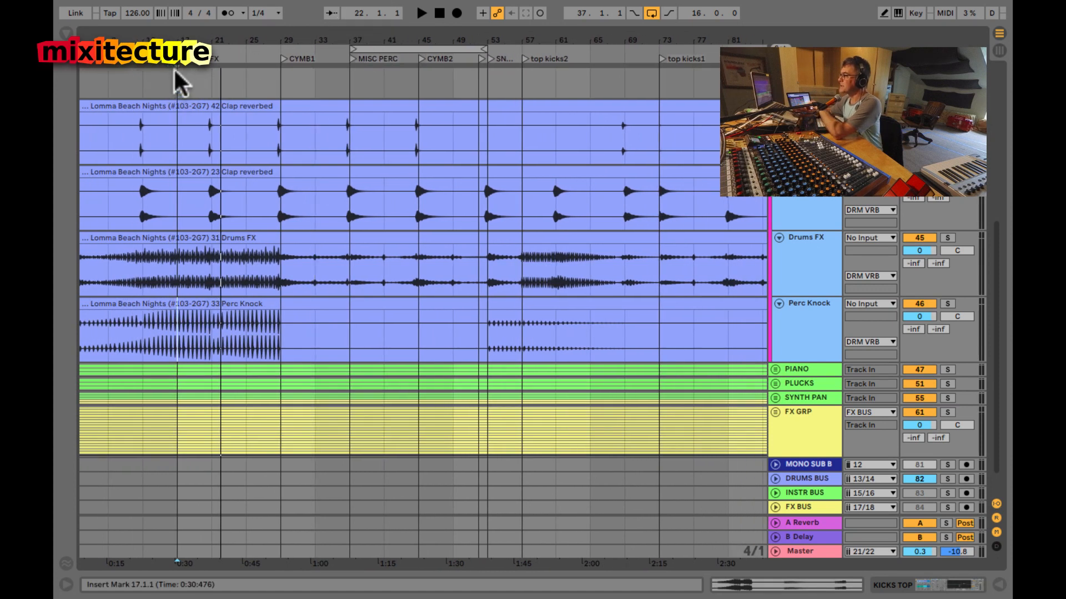
pyautogui.press('space')
pyautogui.press('space')
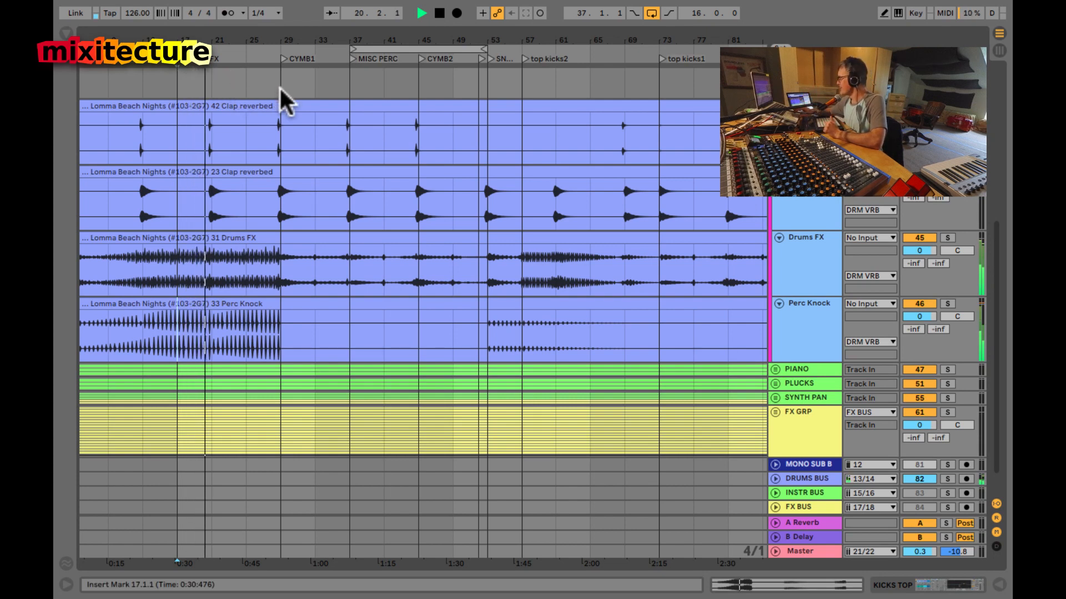
pyautogui.scroll(5, 287, 253)
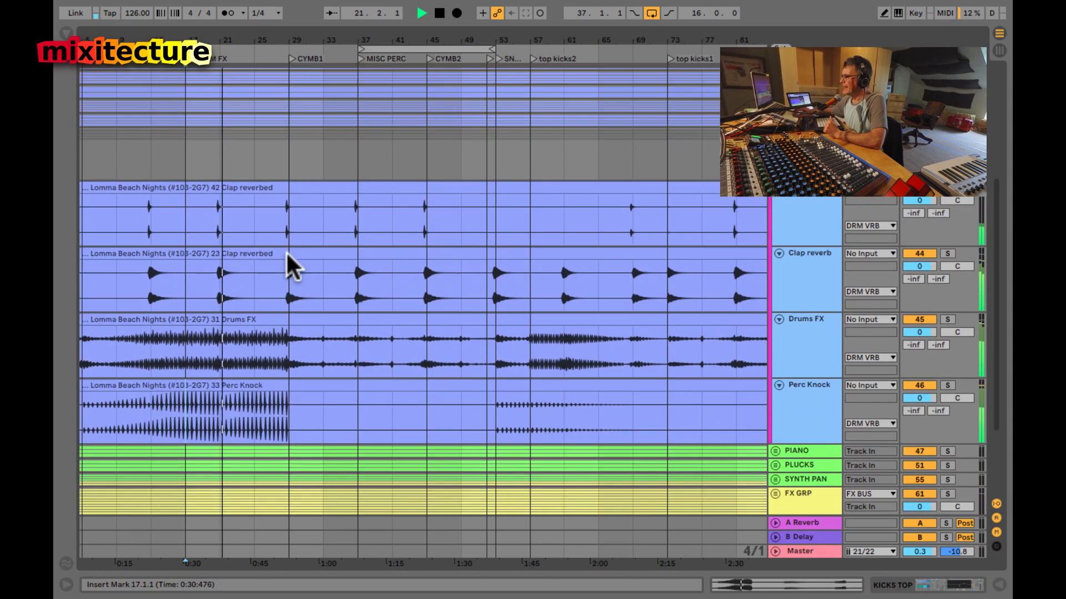
pyautogui.press('space')
# Step: Unfold the KICKS TOP group in the arrangement and start playback from bar 37 on the Top Kick track
pyautogui.scroll(1, 286, 253)
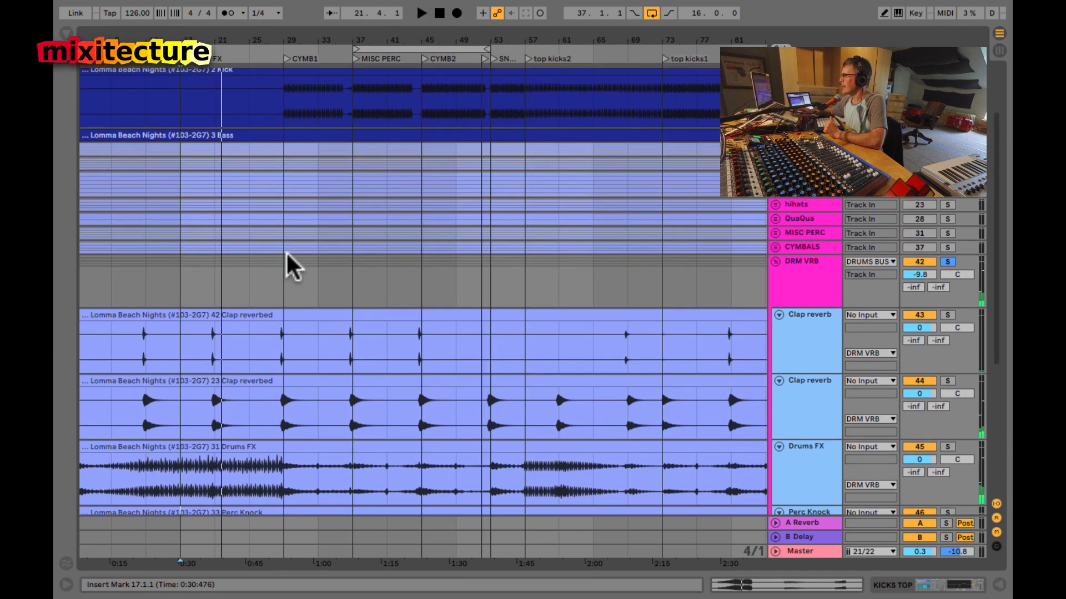
pyautogui.click(776, 150)
pyautogui.scroll(-2, 526, 214)
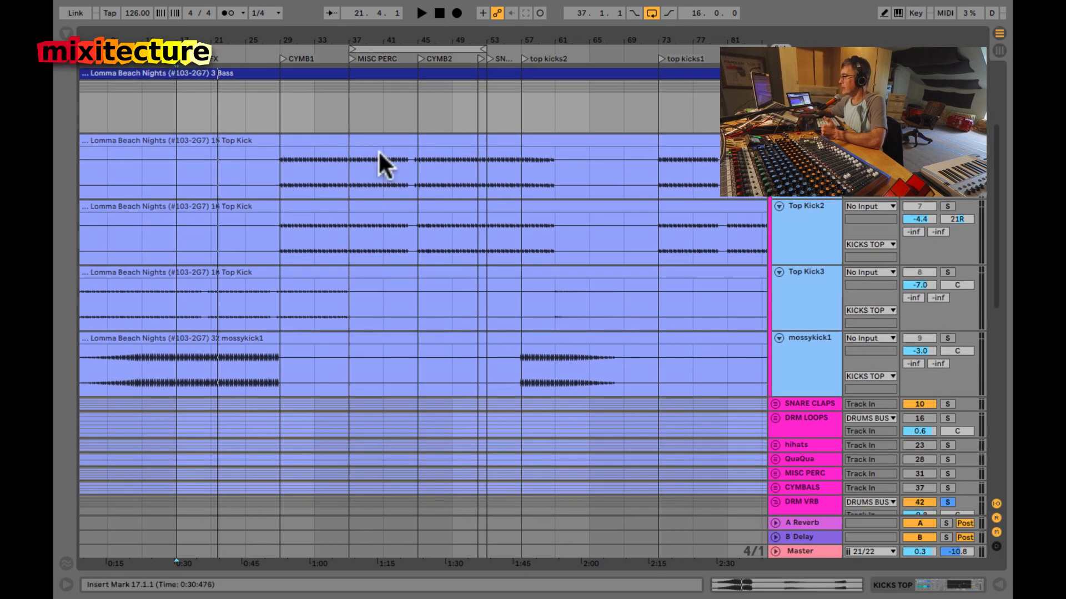
pyautogui.click(351, 172)
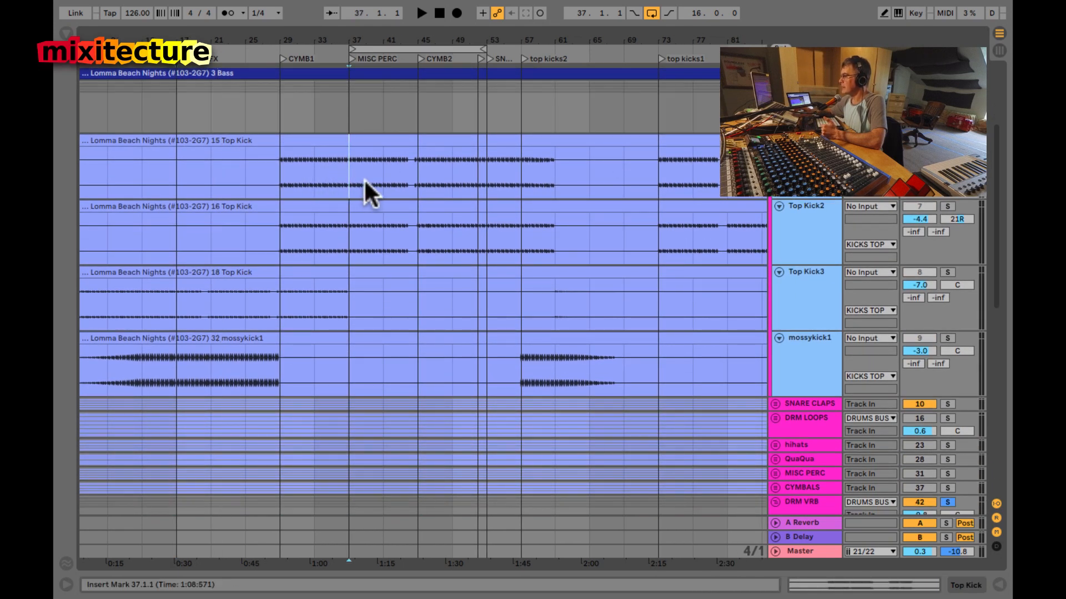
pyautogui.press('space')
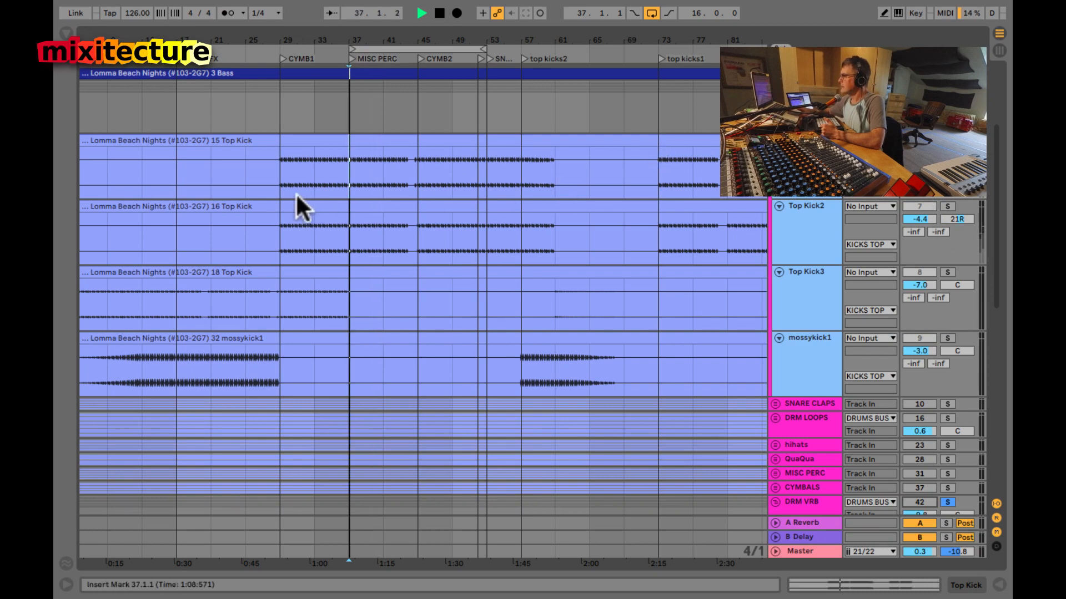
# Step: Unsolo the DRM VRB group in the Session View mixer and bring the KICKS TOP channels back into view
pyautogui.press('Tab')
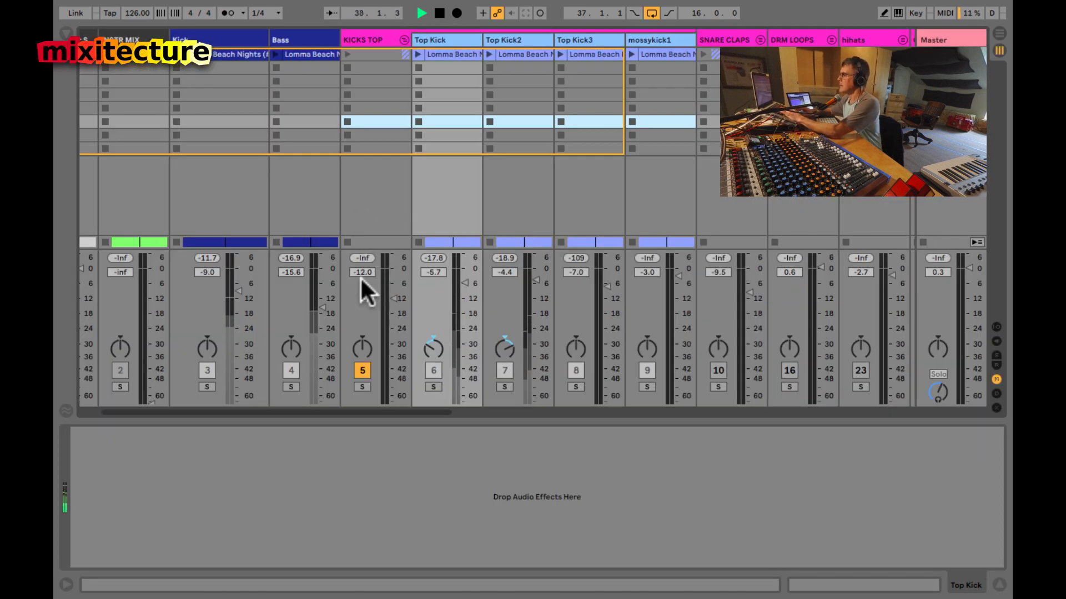
pyautogui.hscroll(3, 367, 327)
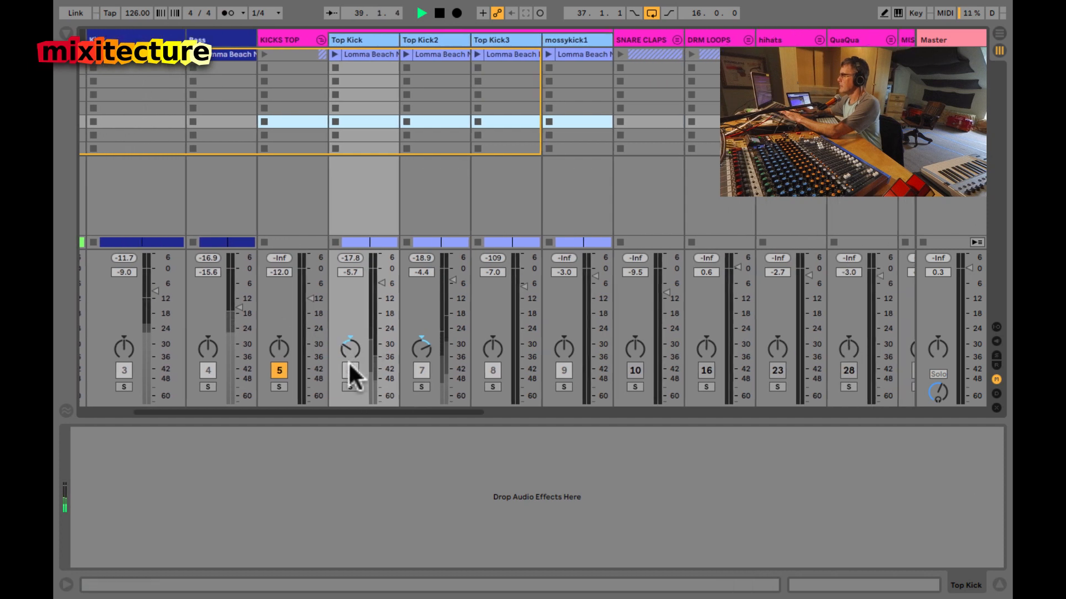
pyautogui.hscroll(10, 346, 371)
pyautogui.hscroll(1, 345, 371)
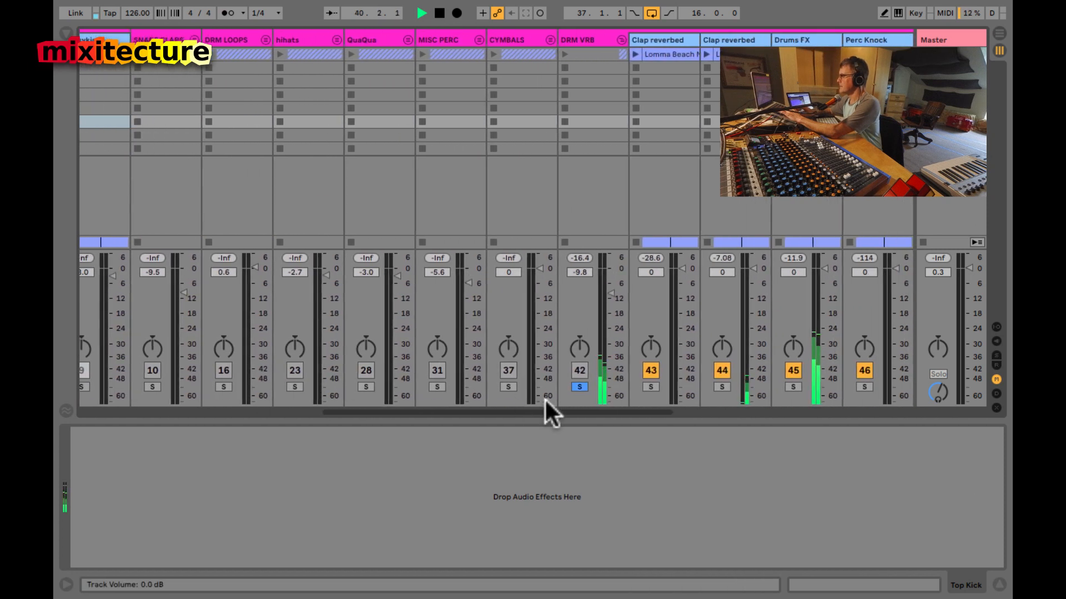
pyautogui.hscroll(-7, 514, 268)
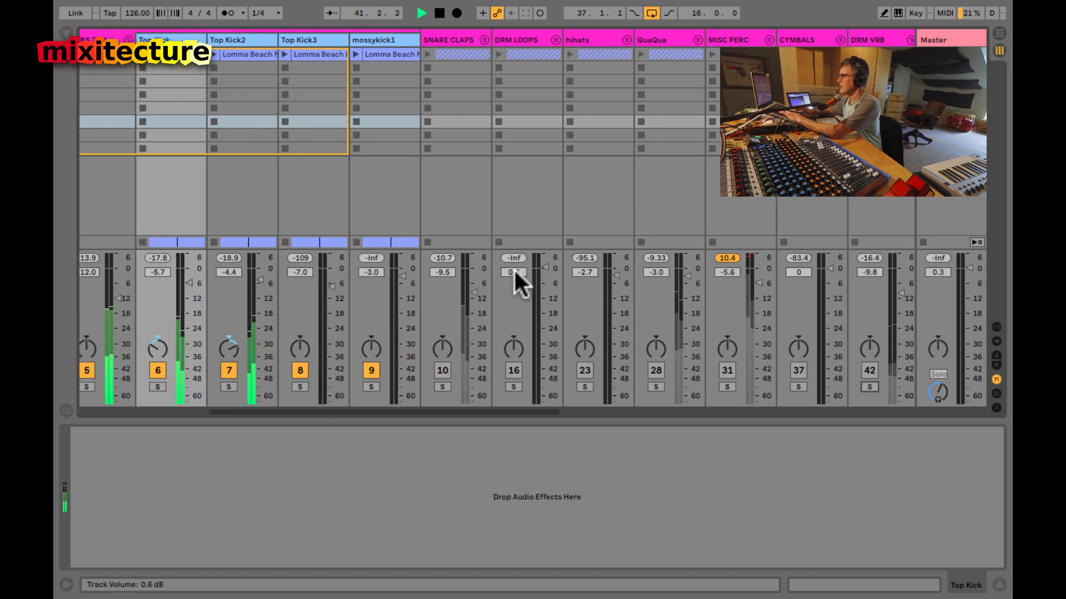
pyautogui.hscroll(-1, 469, 275)
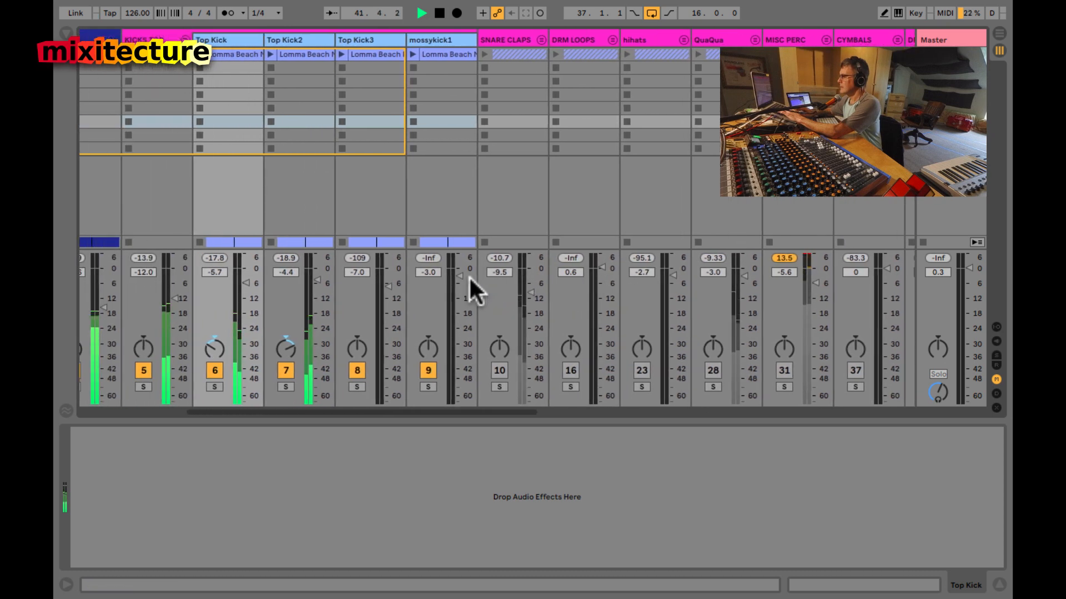
# Step: Solo the KICKS TOP group in the Session View mixer, return to the arrangement and stop playback
pyautogui.click(142, 387)
pyautogui.press('Tab')
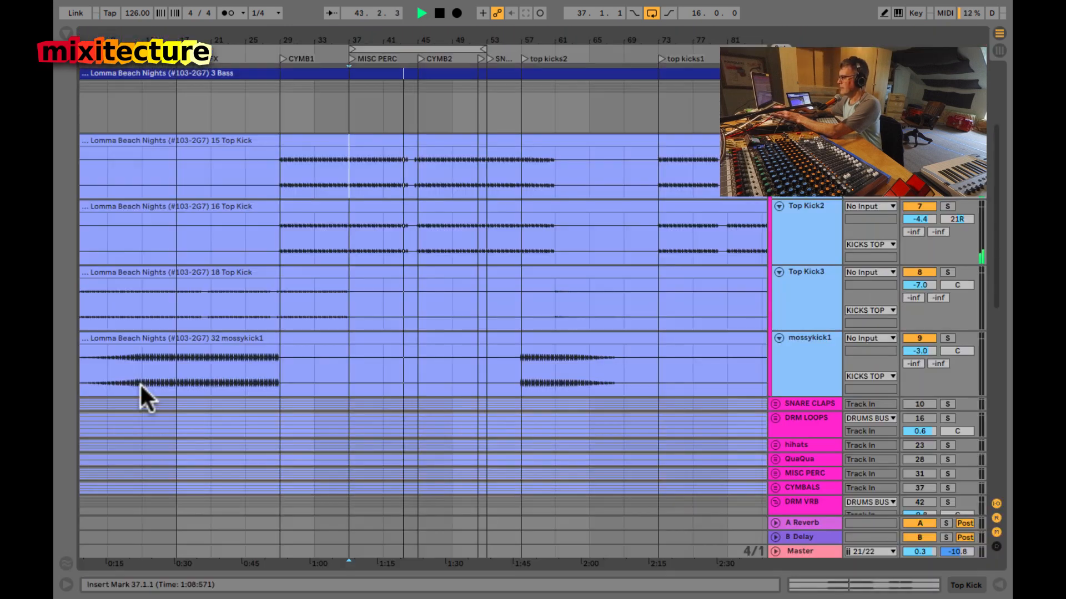
pyautogui.press('space')
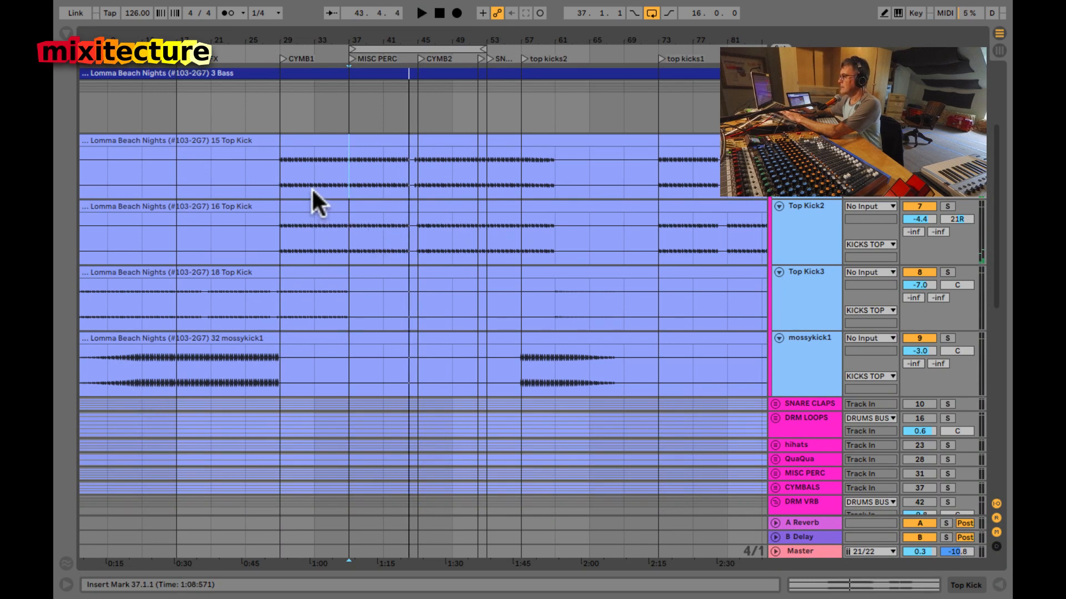
# Step: Inspect the top kick parts along the timeline by marking bars 17, 29, 37 and 45 on the KICKS TOP group
pyautogui.moveTo(357, 29); pyautogui.dragTo(355, 36)
pyautogui.click(177, 99)
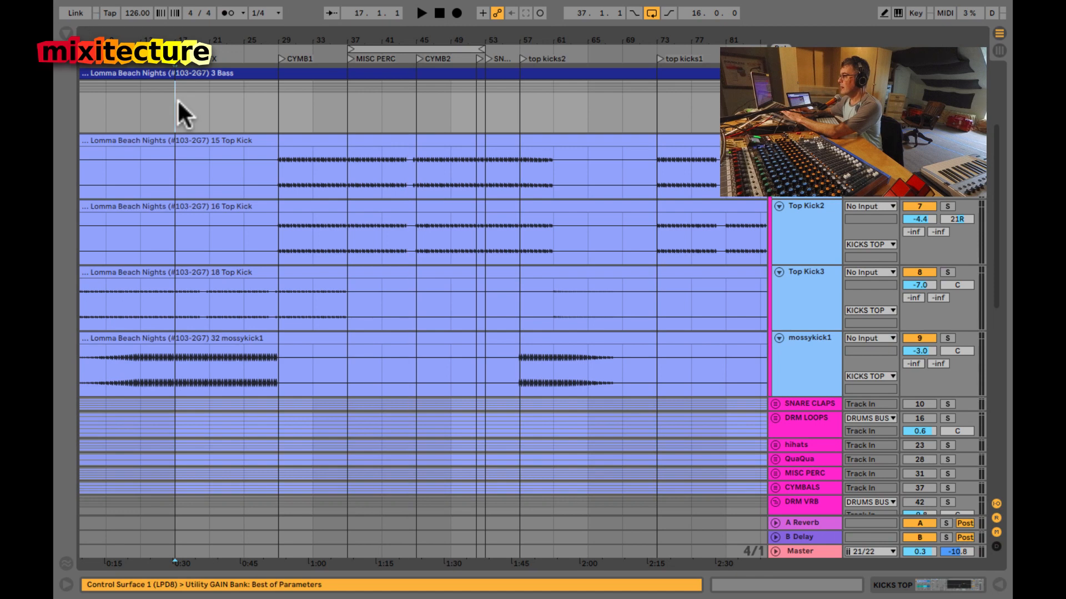
pyautogui.click(282, 103)
pyautogui.click(342, 109)
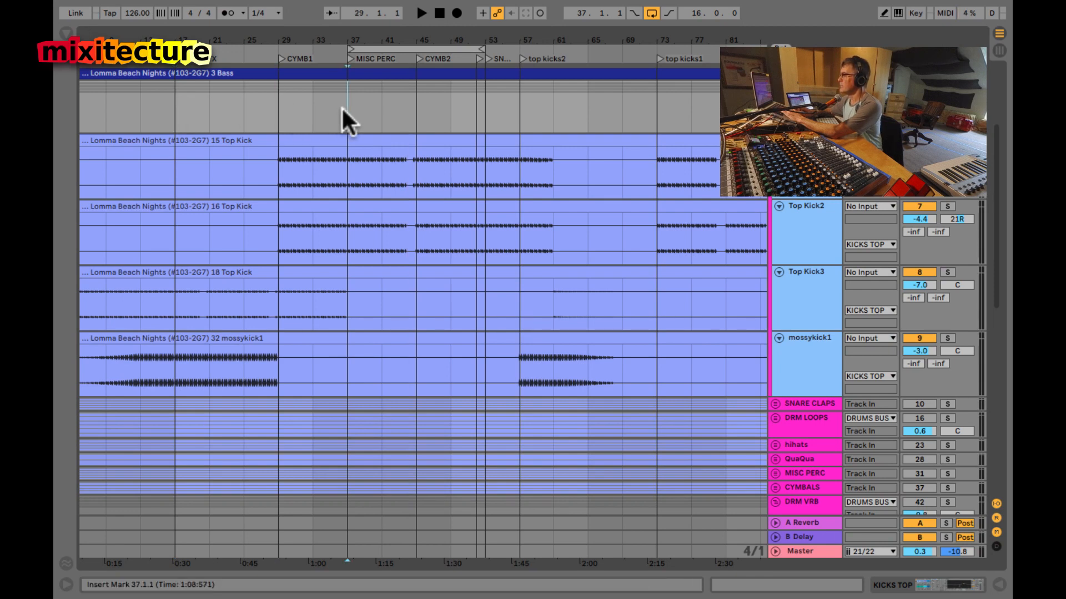
pyautogui.click(415, 105)
pyautogui.moveTo(510, 37); pyautogui.dragTo(515, 87)
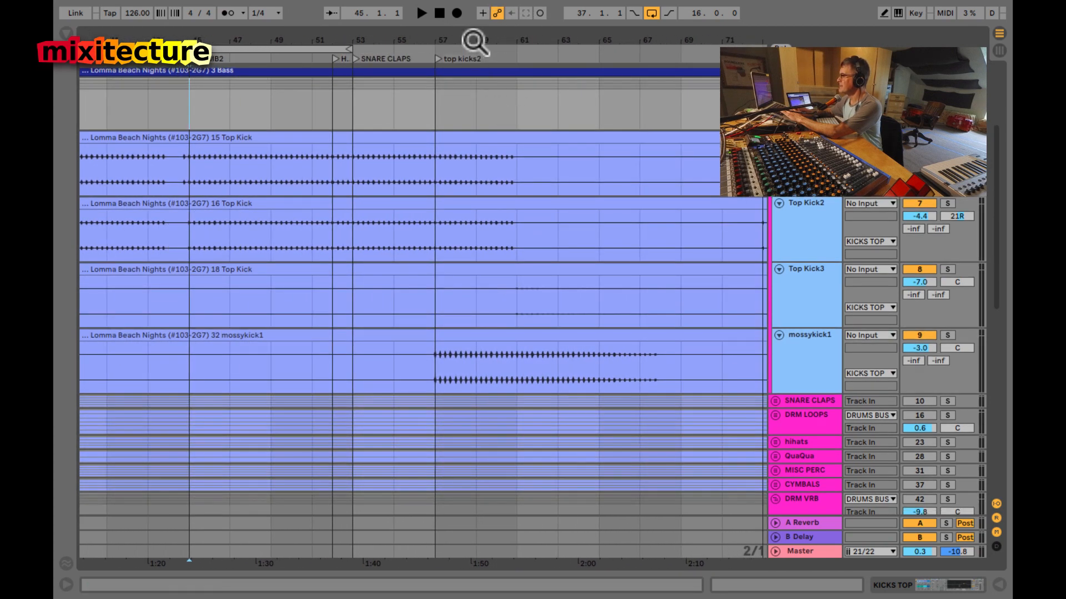
pyautogui.moveTo(475, 42); pyautogui.dragTo(474, 38)
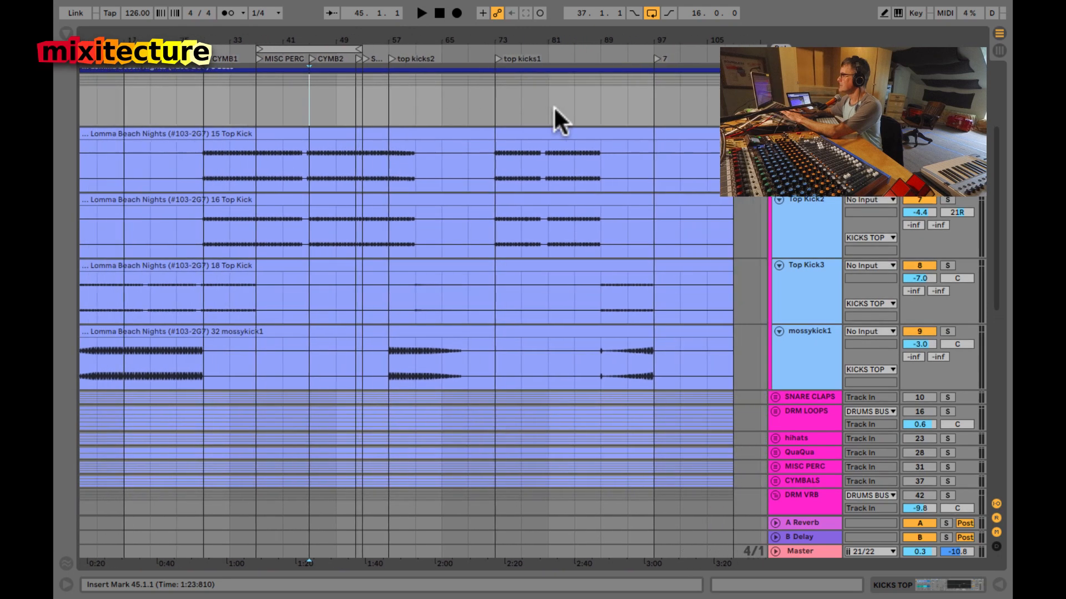
pyautogui.hscroll(1, 554, 106)
pyautogui.hscroll(-2, 554, 105)
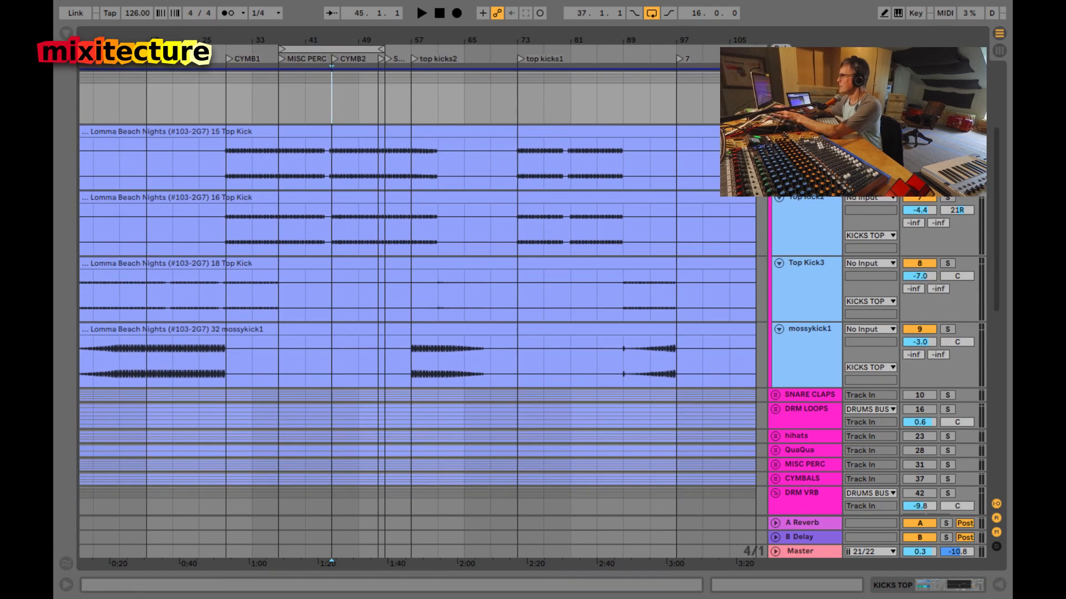
# Step: Review the remaining drum groups and the bus tracks, selecting SNARE CLAPS, DRM LOOPS and bar 69 on DRM VRB
pyautogui.scroll(-5, 416, 277)
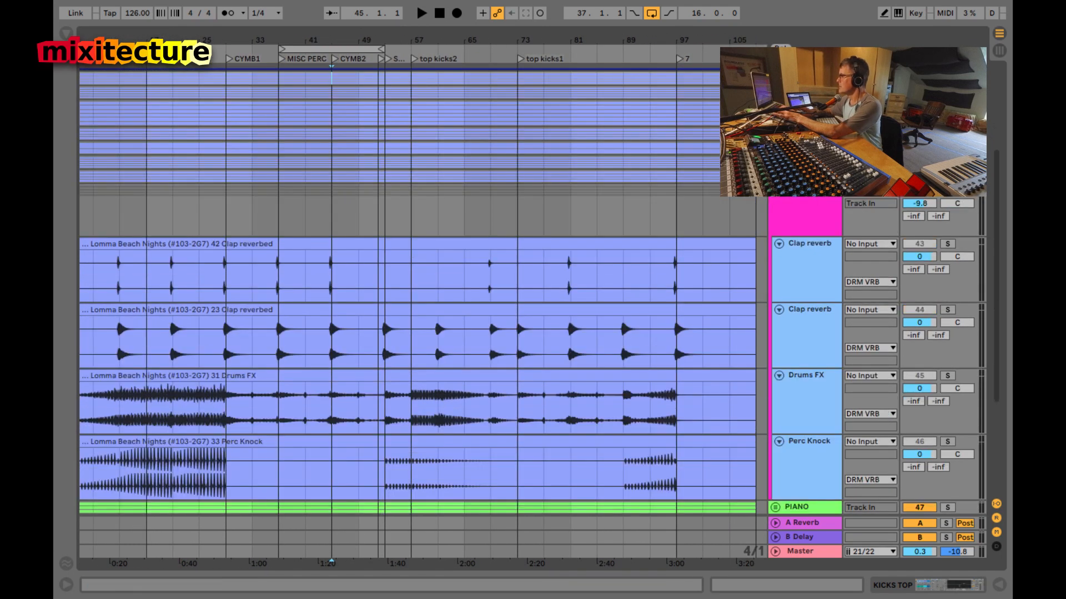
pyautogui.press('Down')
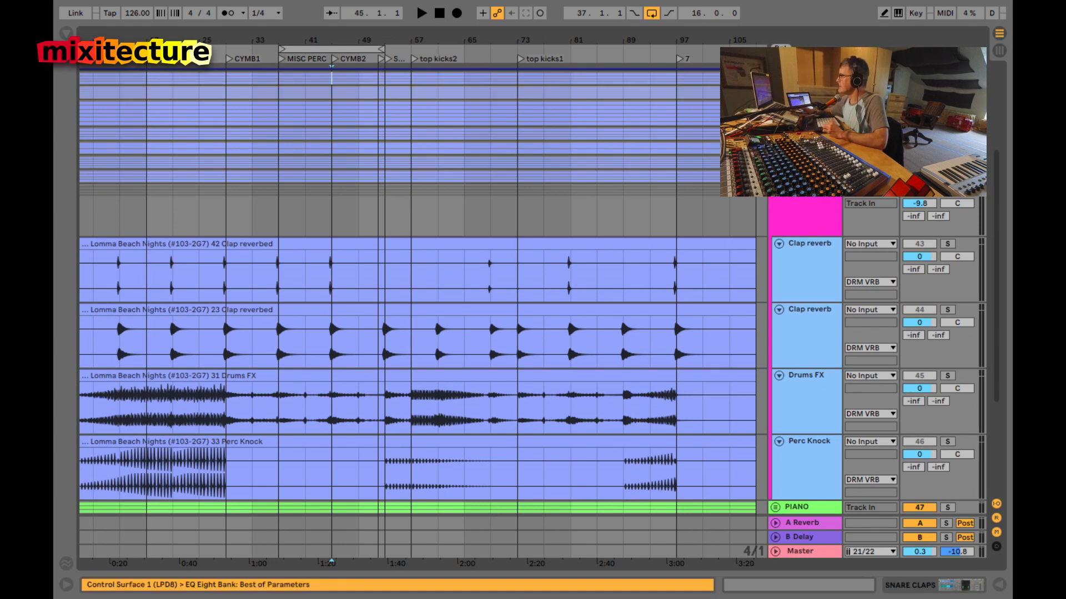
pyautogui.press('Down')
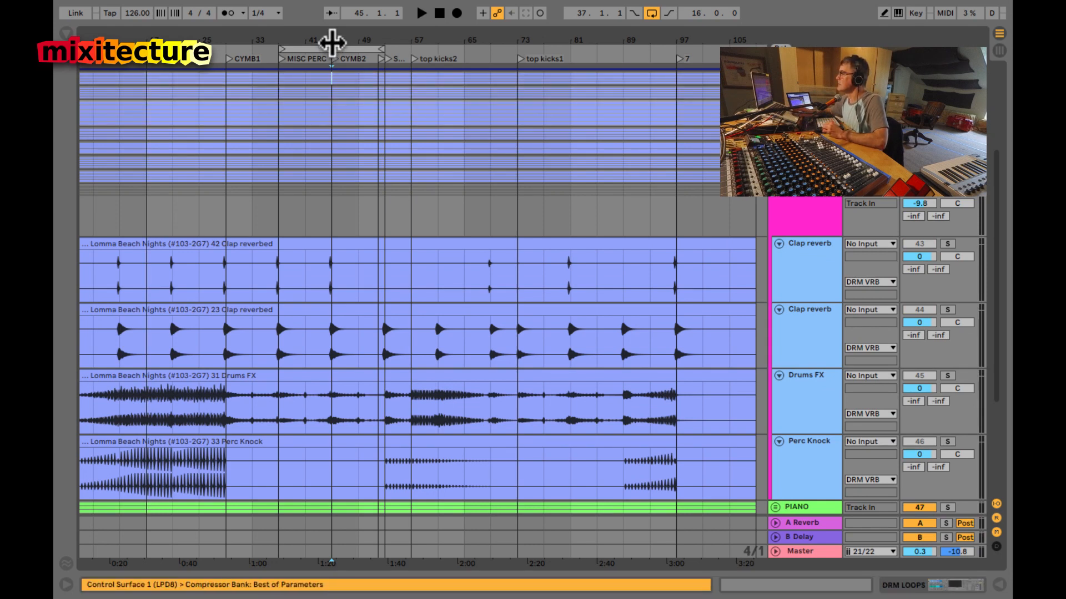
pyautogui.moveTo(333, 38); pyautogui.dragTo(333, 43)
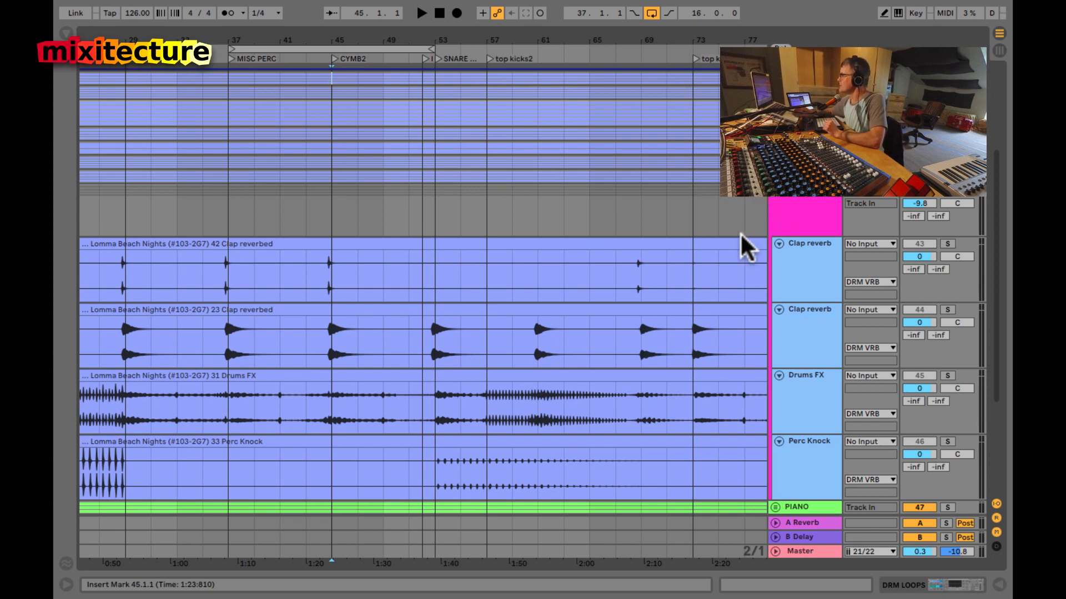
pyautogui.click(653, 218)
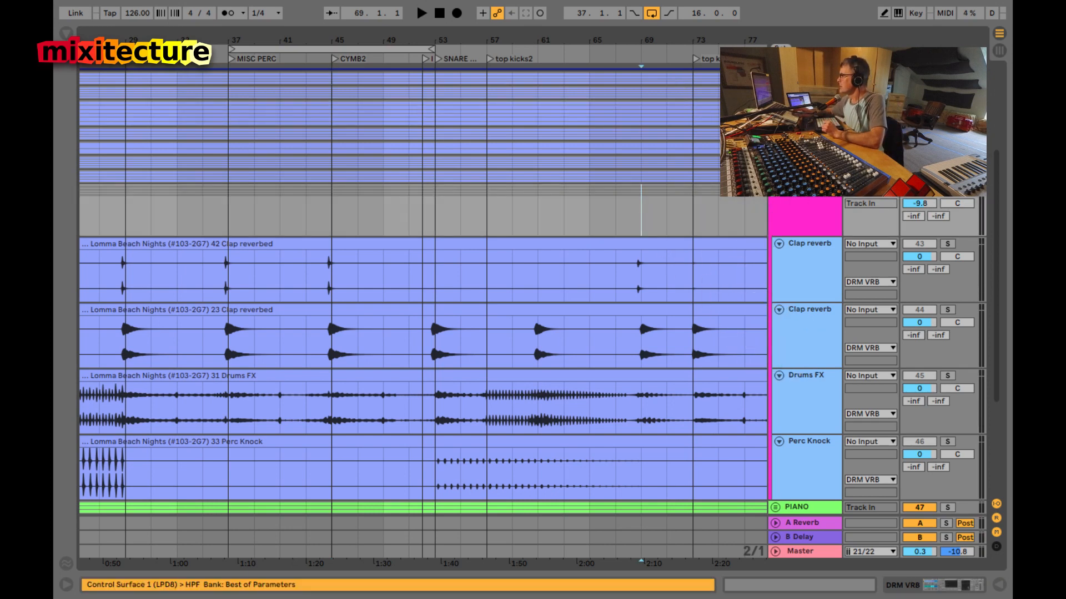
pyautogui.scroll(-2, 653, 218)
pyautogui.scroll(-5, 653, 219)
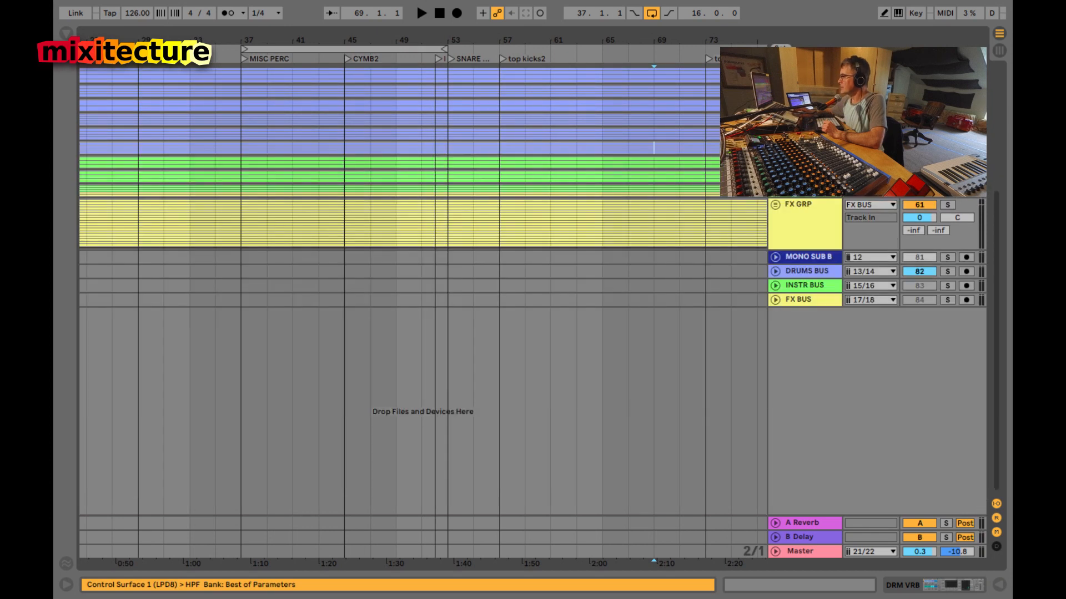
pyautogui.scroll(6, 460, 278)
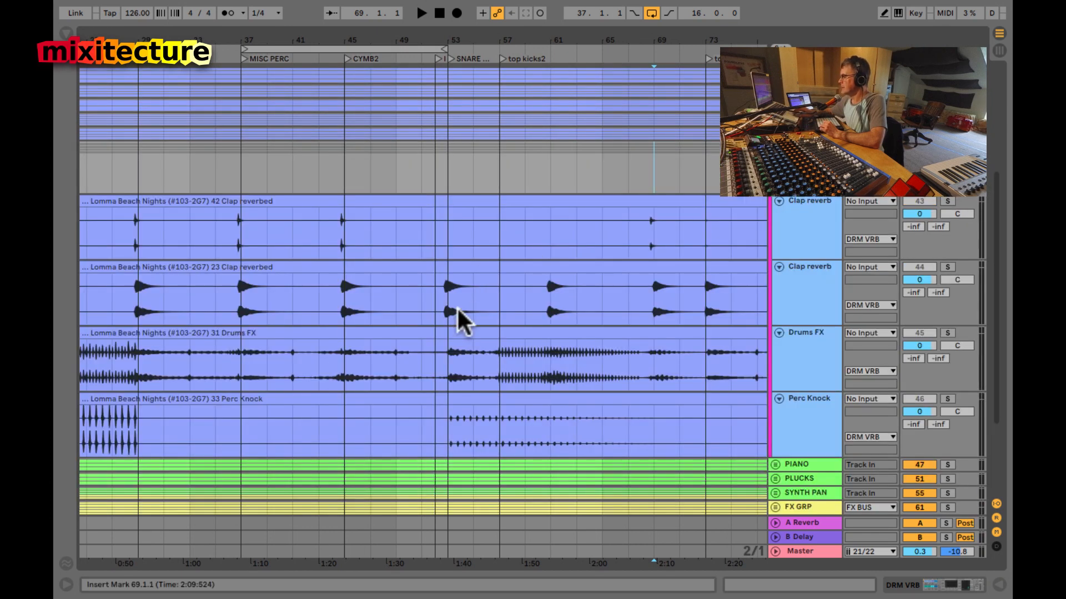
pyautogui.scroll(3, 458, 307)
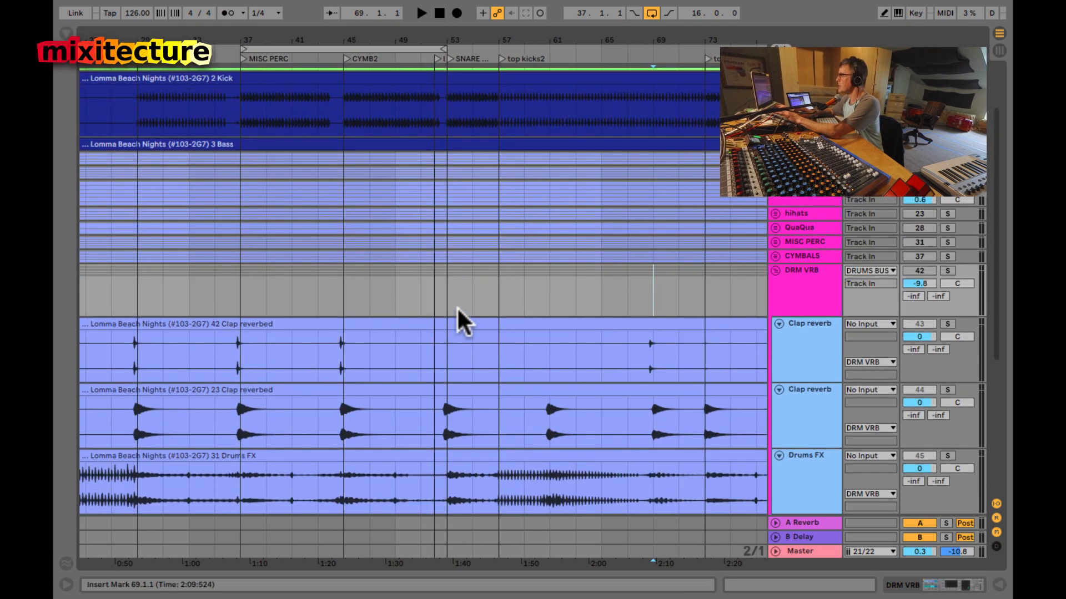
# Step: Unfold the KICKS TOP group and open the Top Kick clip's sample settings
pyautogui.click(776, 159)
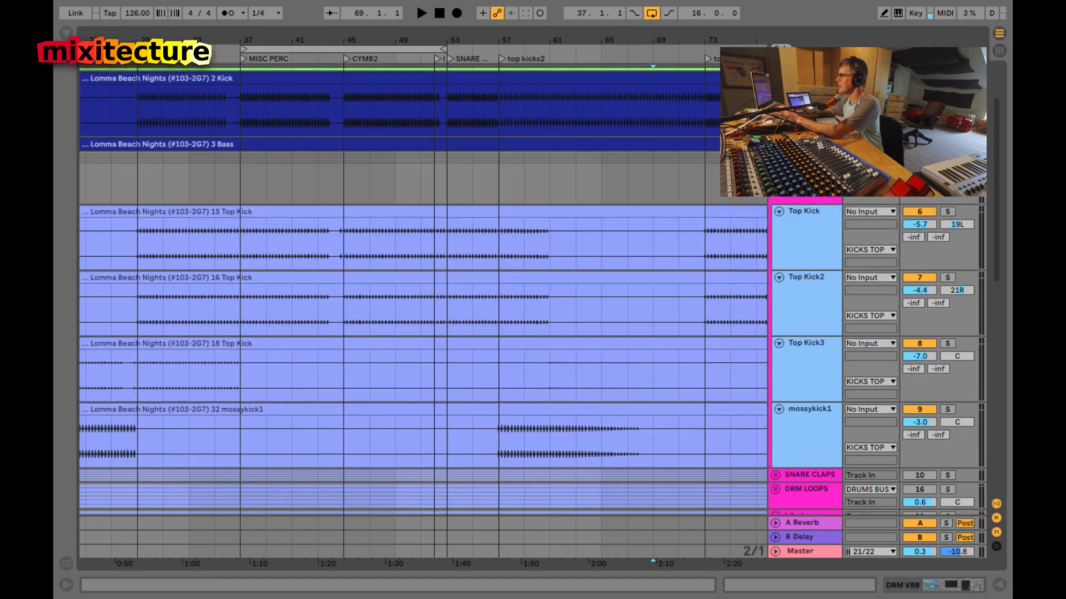
pyautogui.click(414, 213)
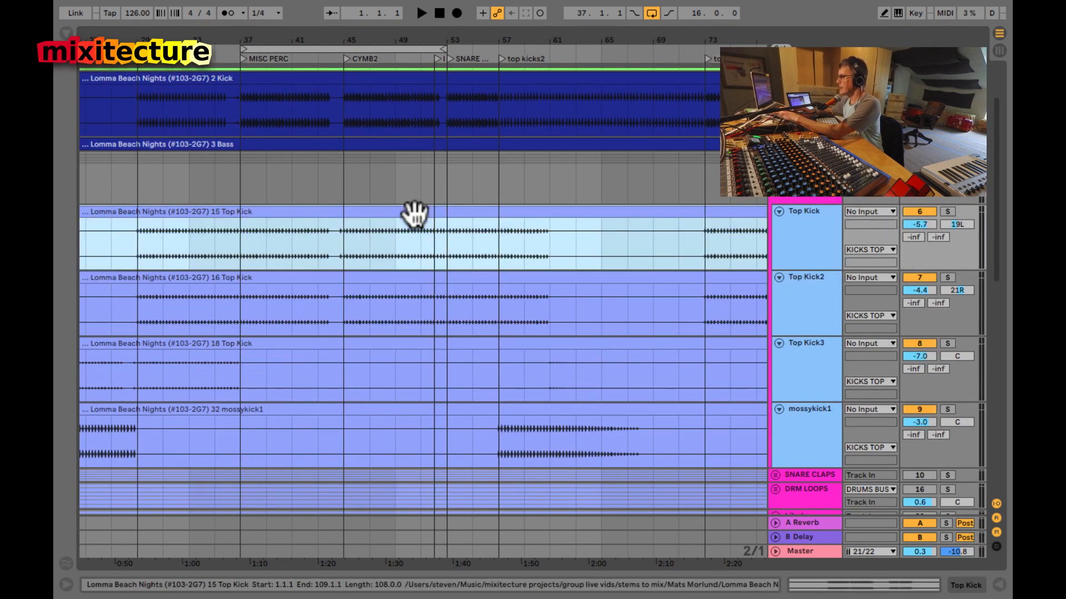
pyautogui.doubleClick(414, 213)
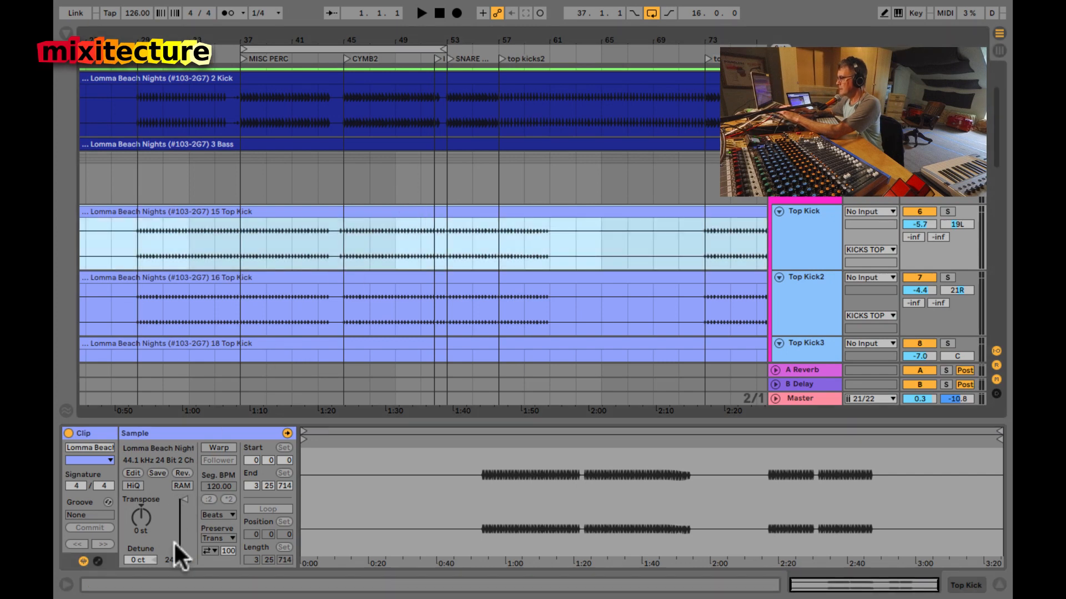
# Step: Set the Top Kick clip's gain to 0 dB and examine its waveform across the whole song
pyautogui.click(168, 558)
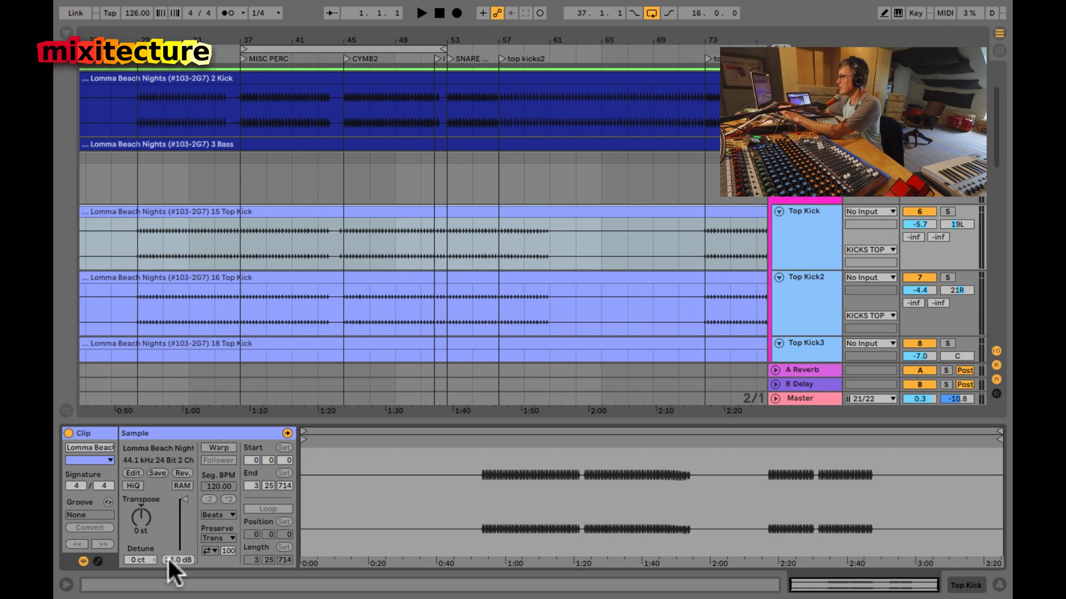
pyautogui.write('0')
pyautogui.press('Return')
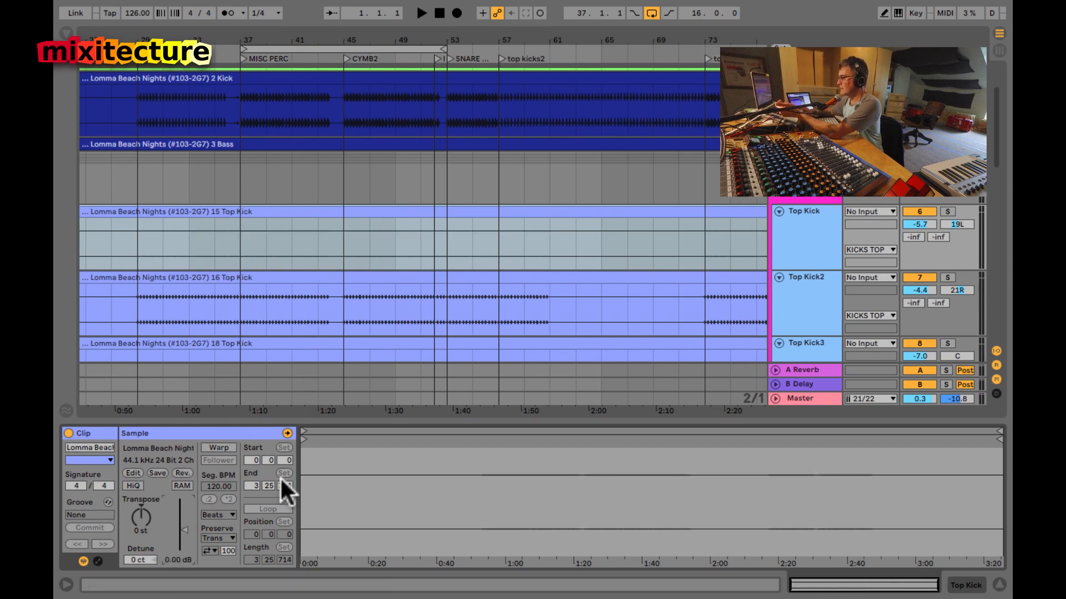
pyautogui.click(376, 248)
pyautogui.moveTo(381, 43); pyautogui.dragTo(381, 32)
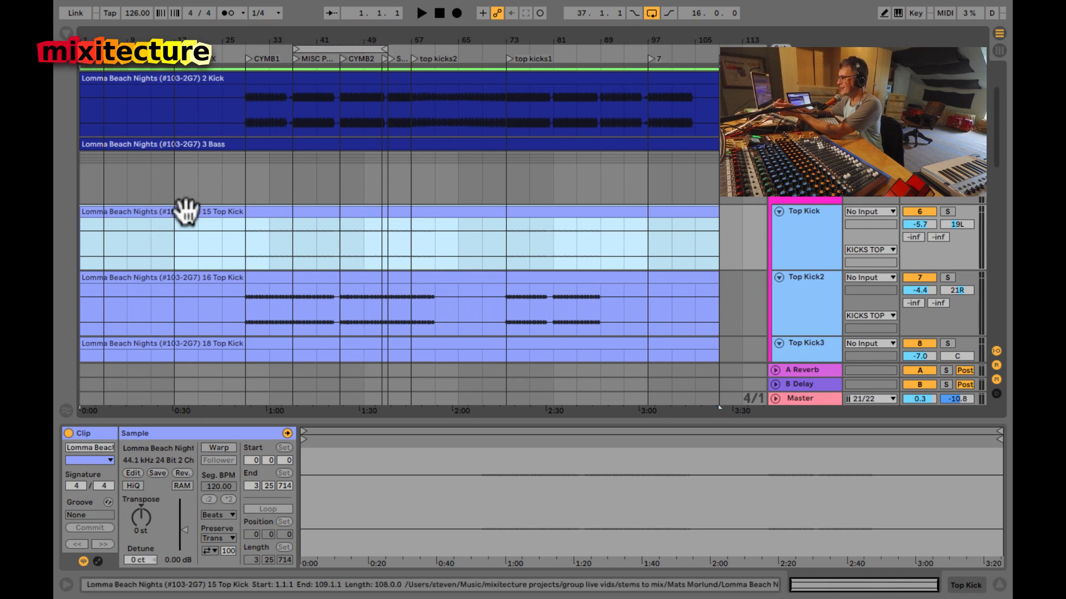
pyautogui.click(334, 242)
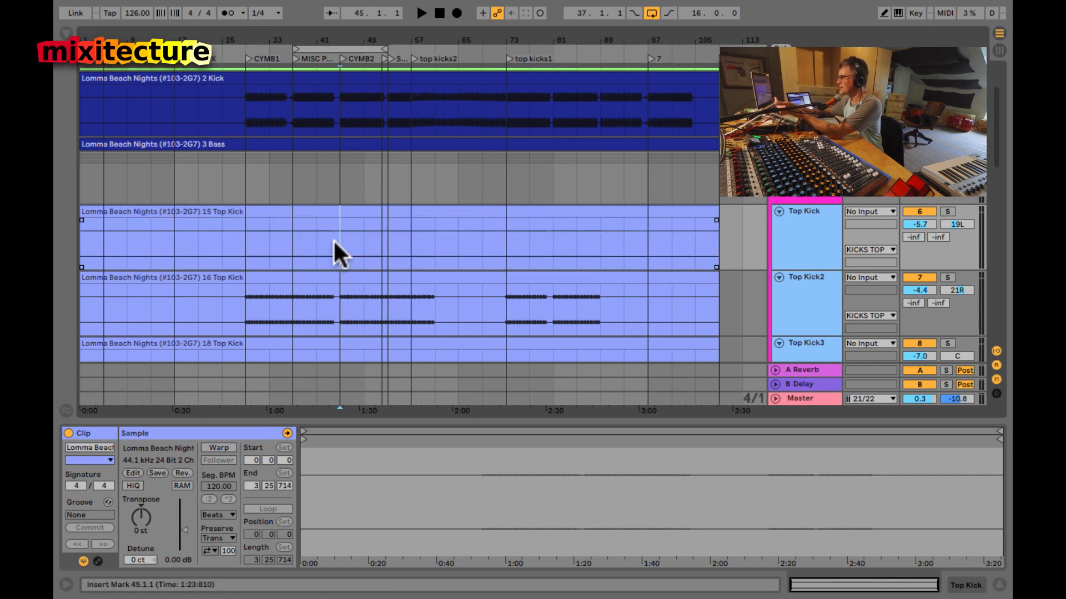
# Step: Set the Top Kick clip's gain to 24 dB
pyautogui.click(361, 212)
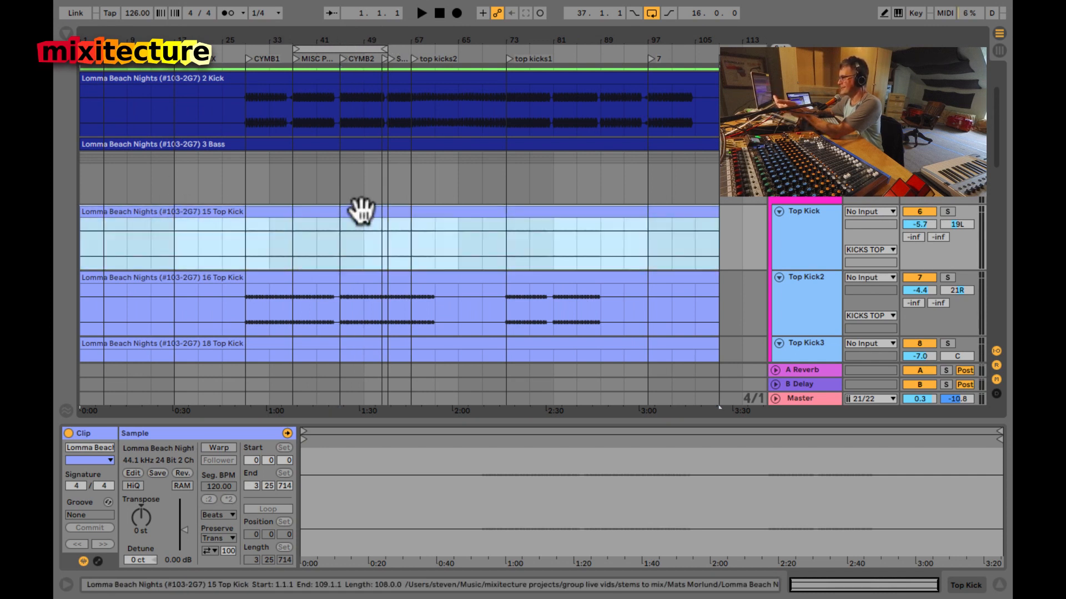
pyautogui.click(171, 558)
pyautogui.write('2')
pyautogui.press('Return')
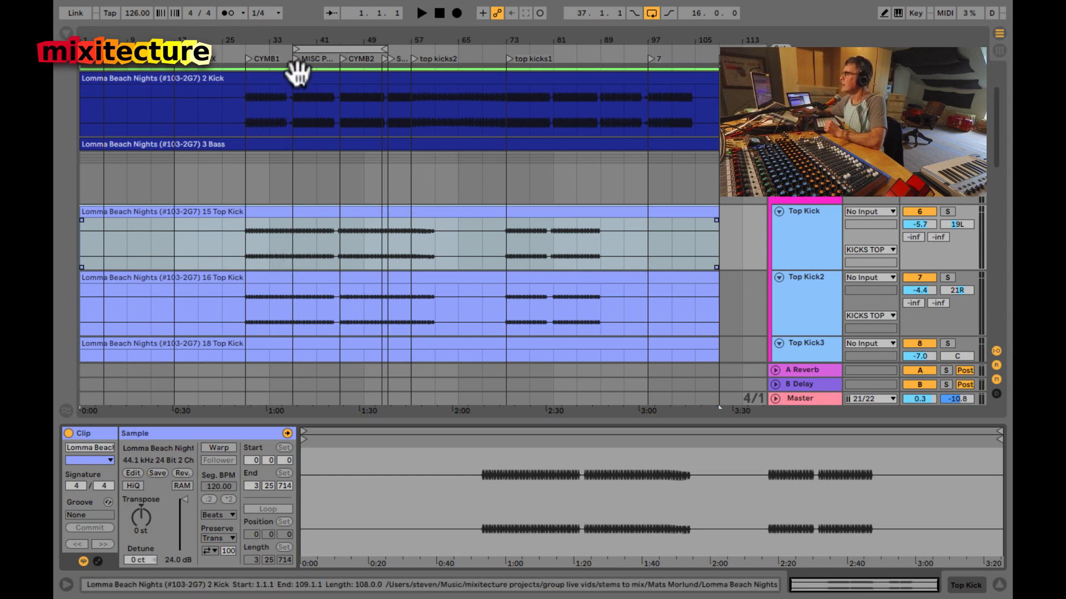
# Step: Look over the tracks in the KICKS TOP group and start playback from bar 37
pyautogui.scroll(-5, 307, 169)
pyautogui.scroll(-2, 307, 168)
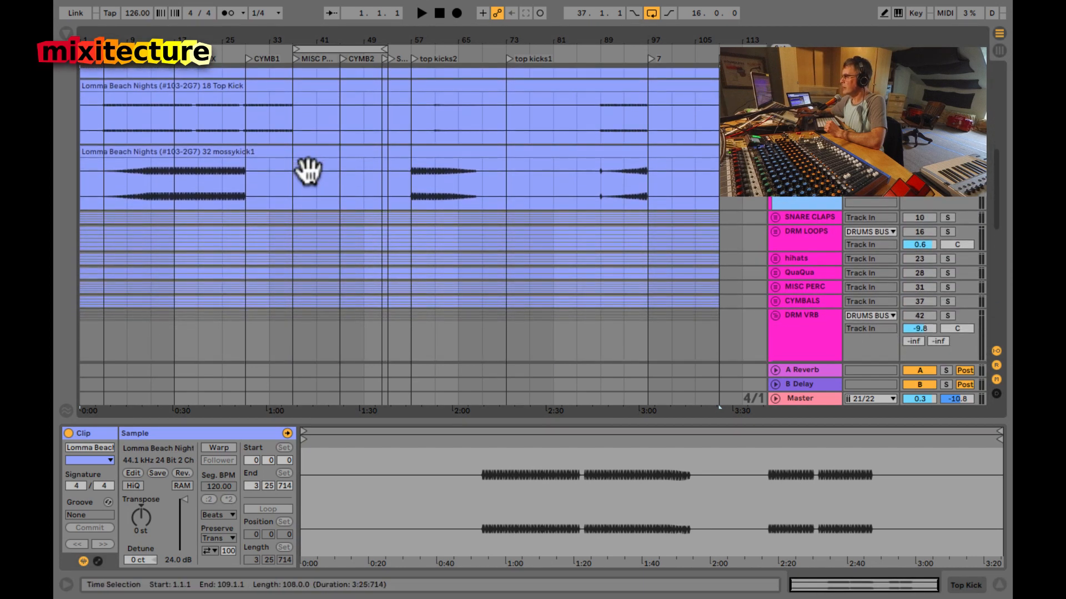
pyautogui.scroll(5, 308, 168)
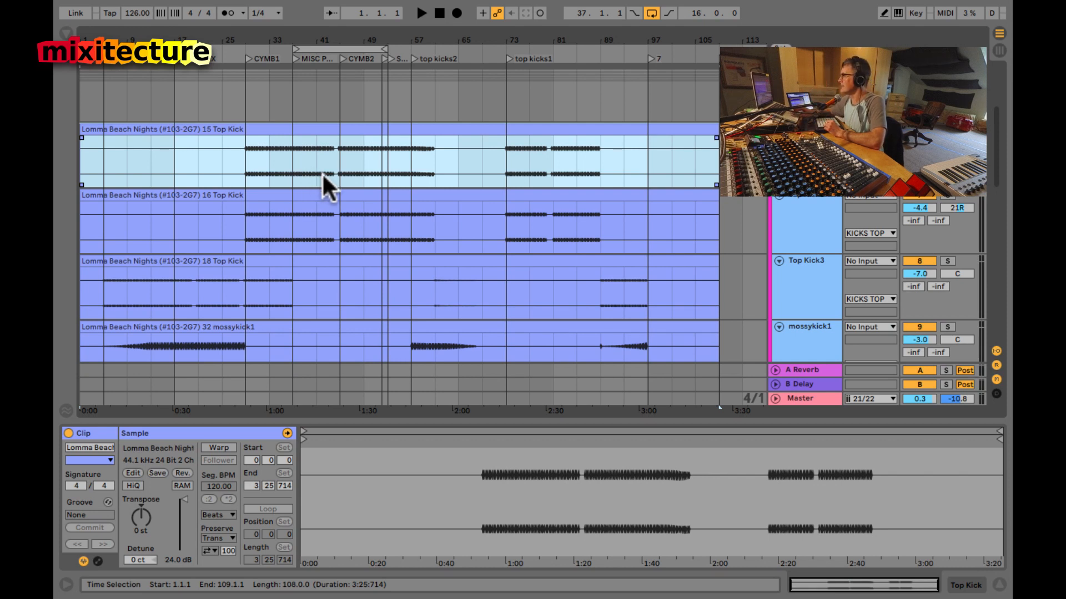
pyautogui.click(289, 161)
pyautogui.press('space')
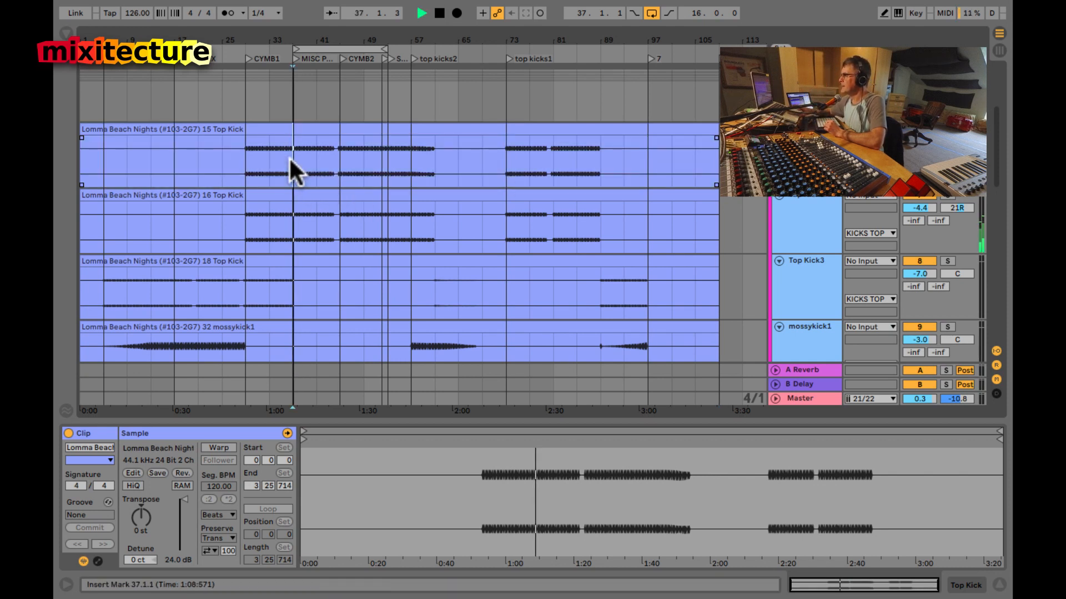
# Step: Check the Top Kick track's device chain, show the KICKS TOP group's effects chain and switch to Session View
pyautogui.hotkey('shift', 'Tab')
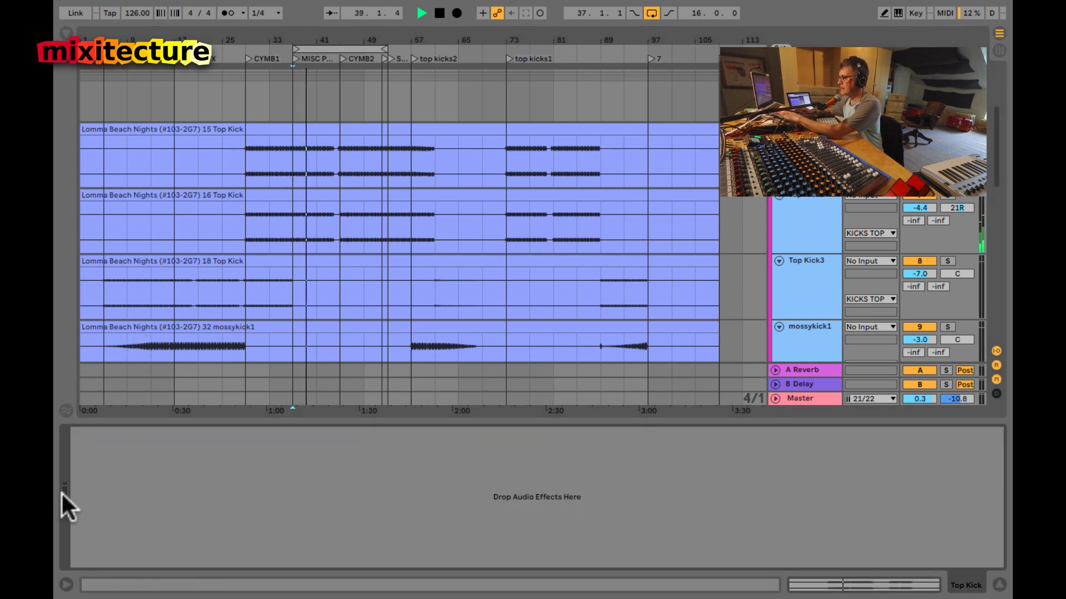
pyautogui.click(315, 128)
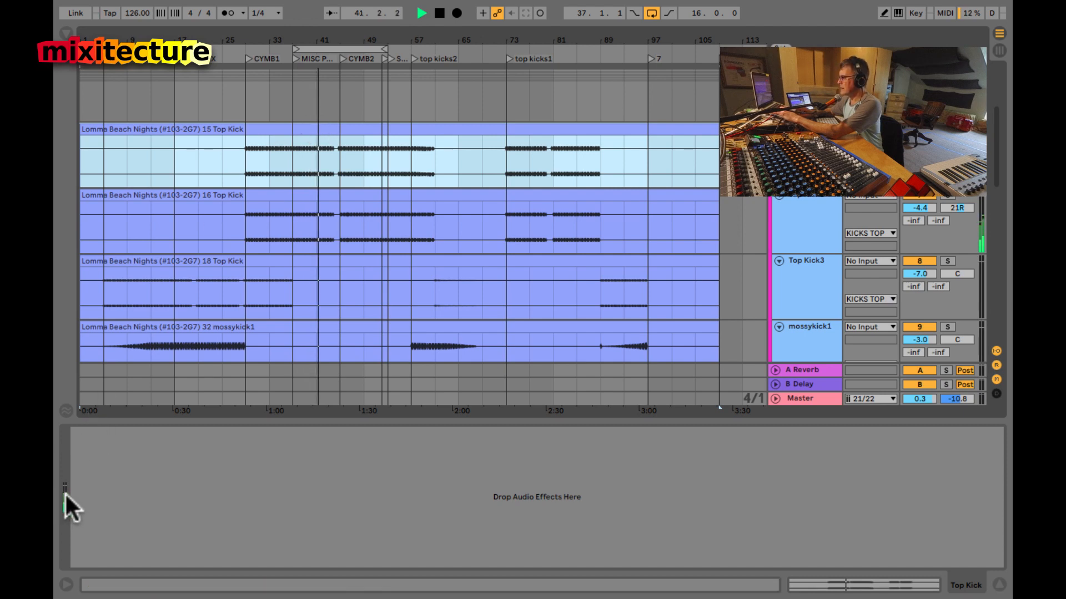
pyautogui.click(804, 90)
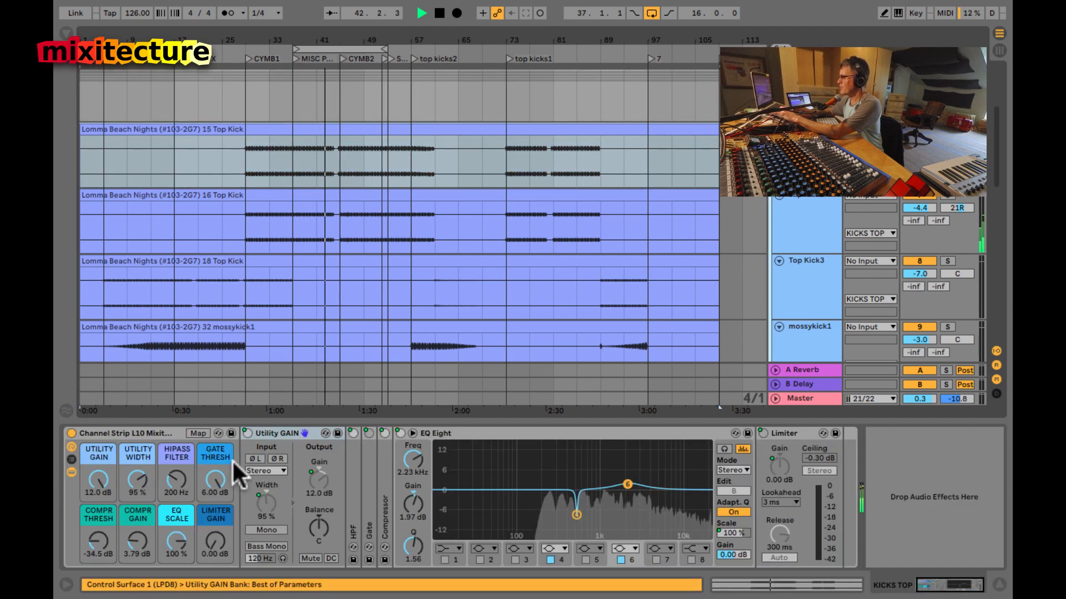
pyautogui.press('Tab')
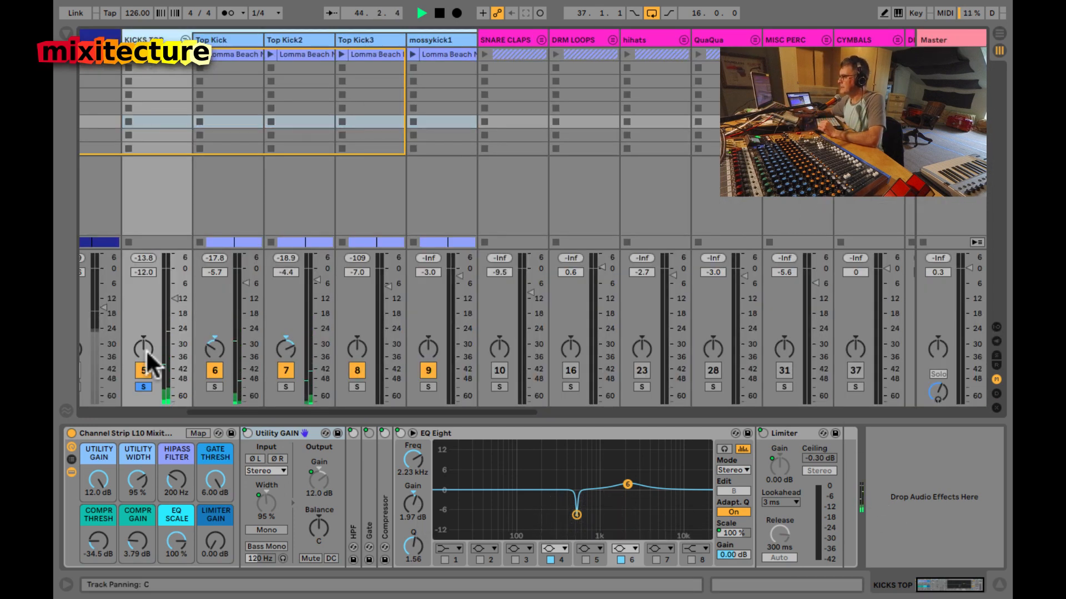
# Step: Unsolo the KICKS TOP group and raise its volume to -7.7 dB during playback, finishing with playback stopped
pyautogui.click(142, 385)
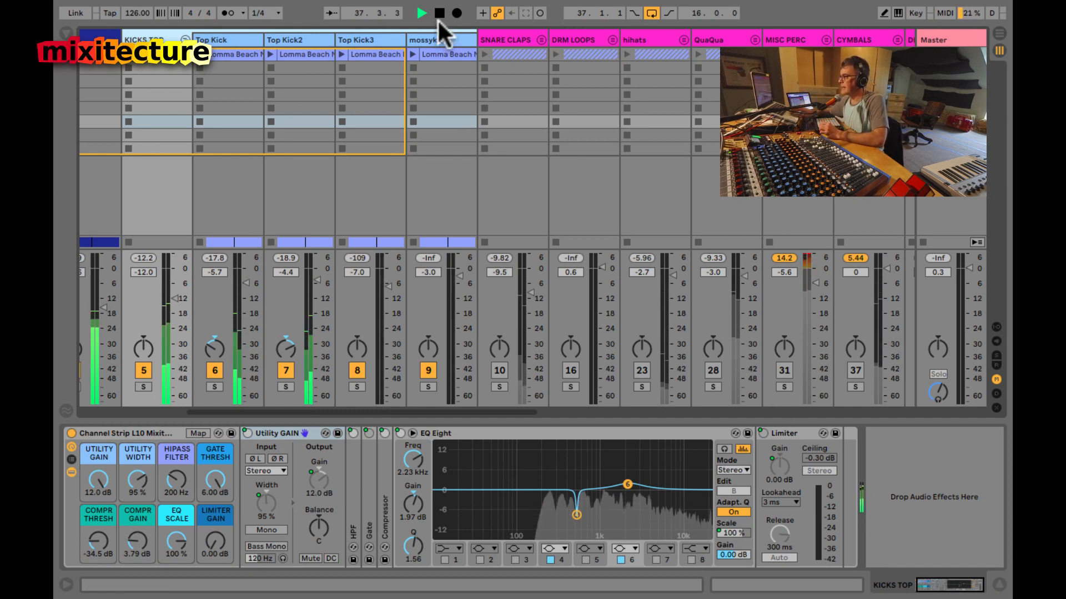
pyautogui.moveTo(171, 298)
pyautogui.mouseDown()
pyautogui.moveTo(171, 400)
pyautogui.moveTo(171, 298)
pyautogui.mouseUp()
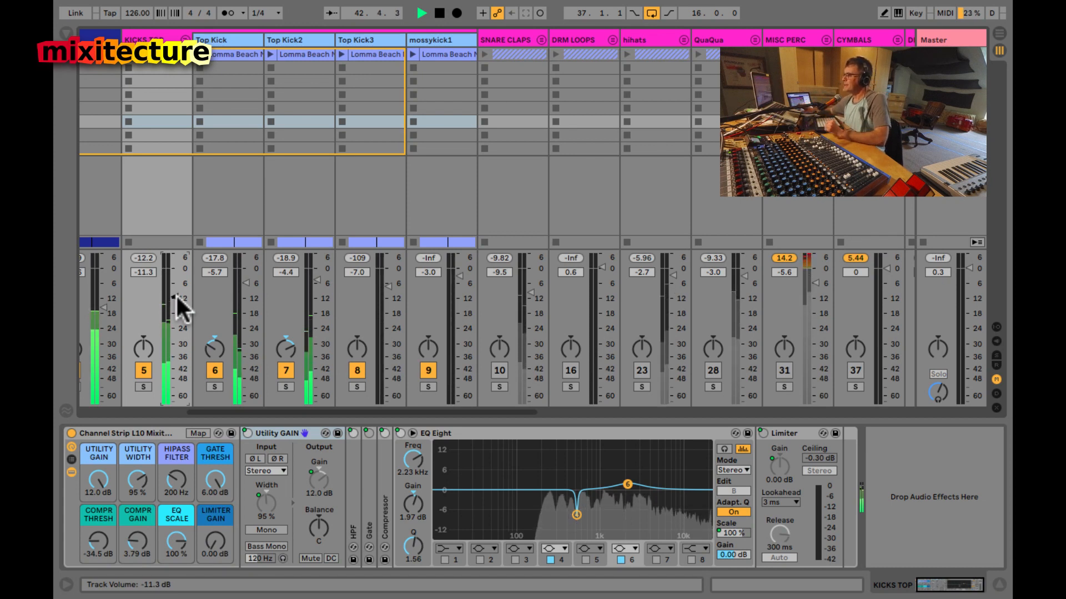
pyautogui.moveTo(176, 295); pyautogui.dragTo(171, 298)
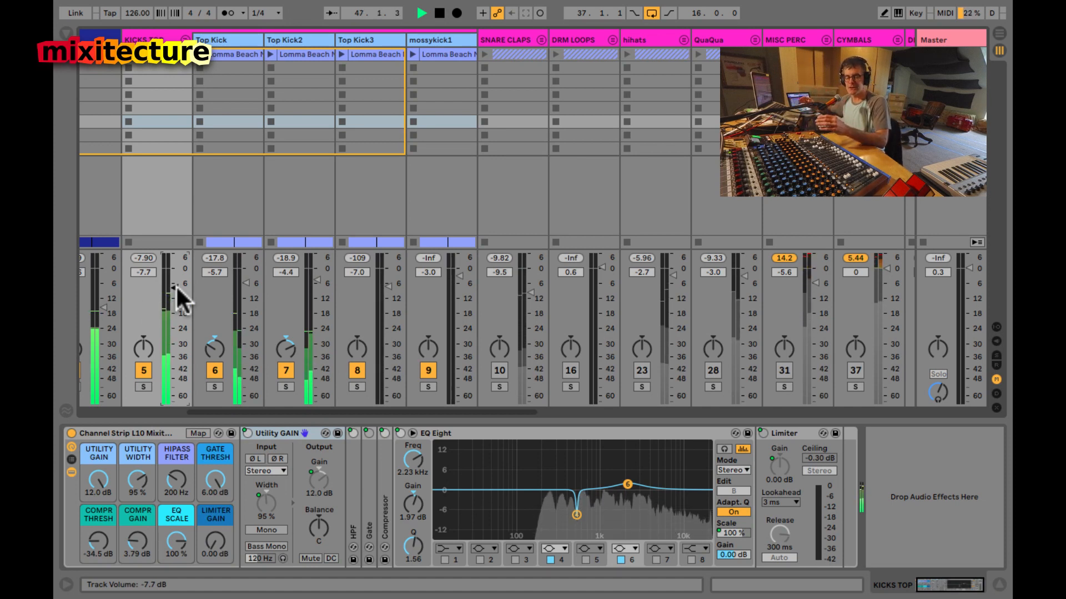
pyautogui.press('space')
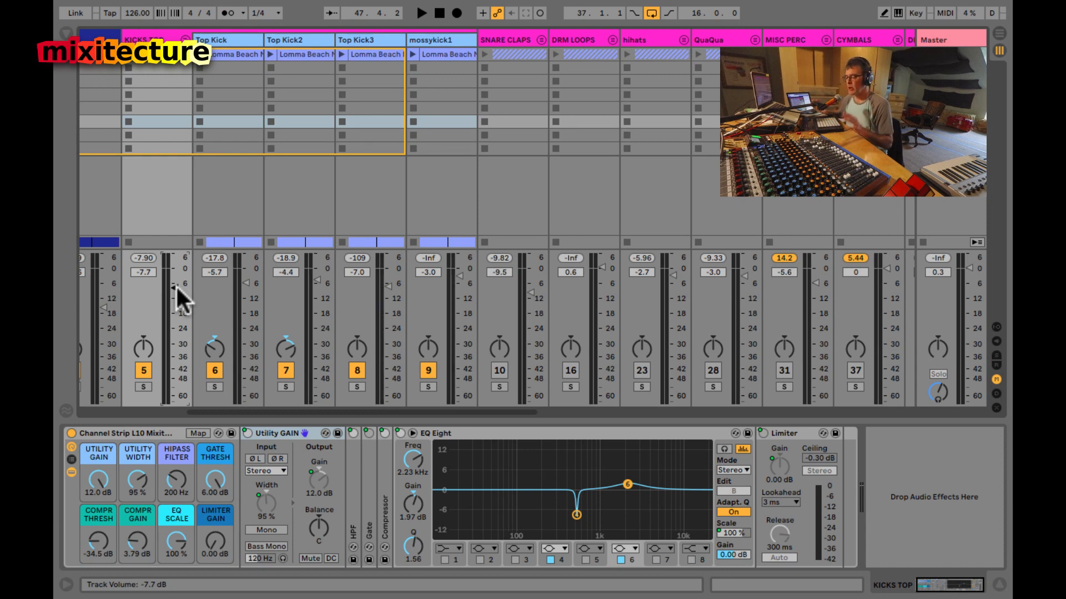
# Step: Briefly run and stop playback, return to the arrangement and play from the top kicks2 marker at bar 57
pyautogui.press('space')
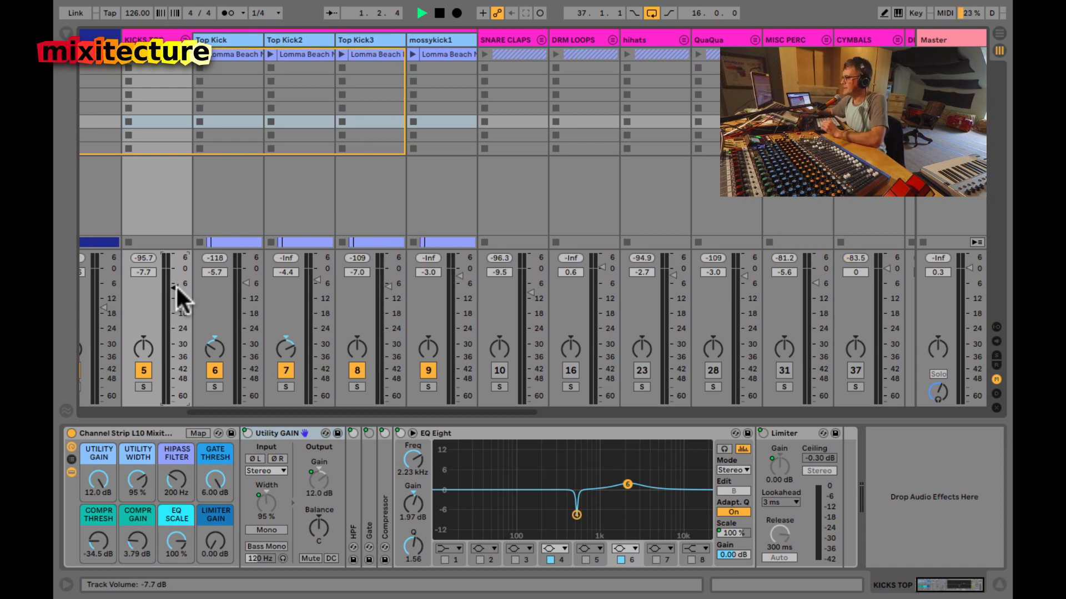
pyautogui.press('space')
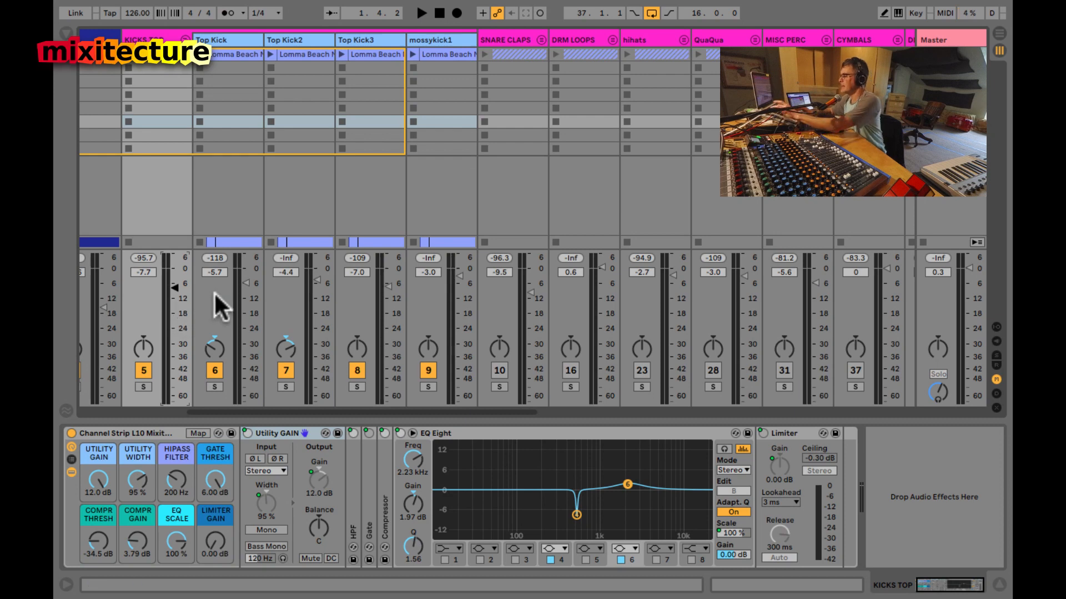
pyautogui.press('Tab')
pyautogui.scroll(1, 245, 92)
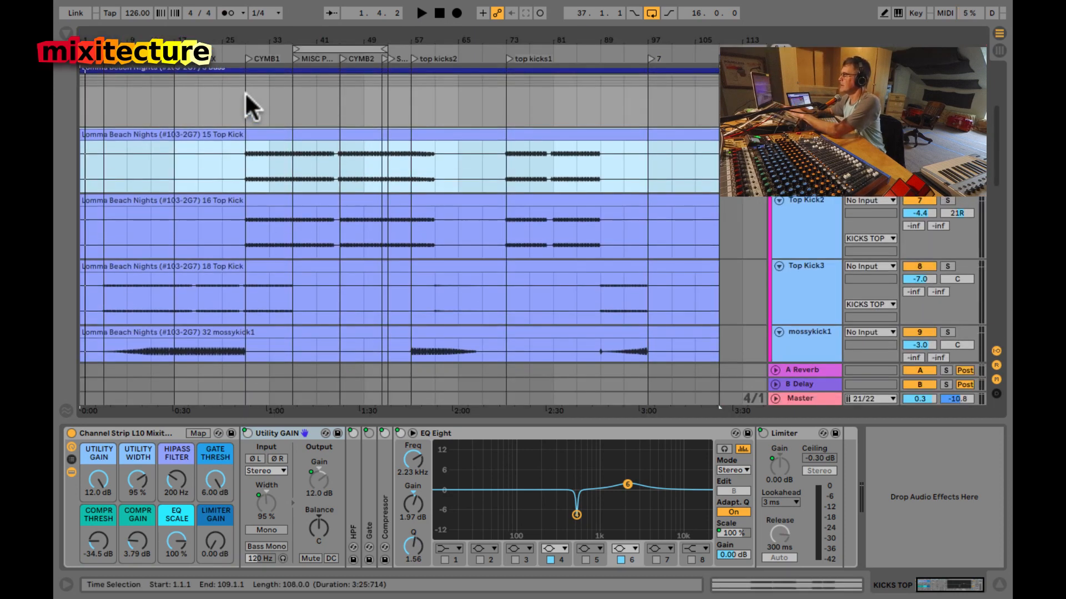
pyautogui.click(414, 56)
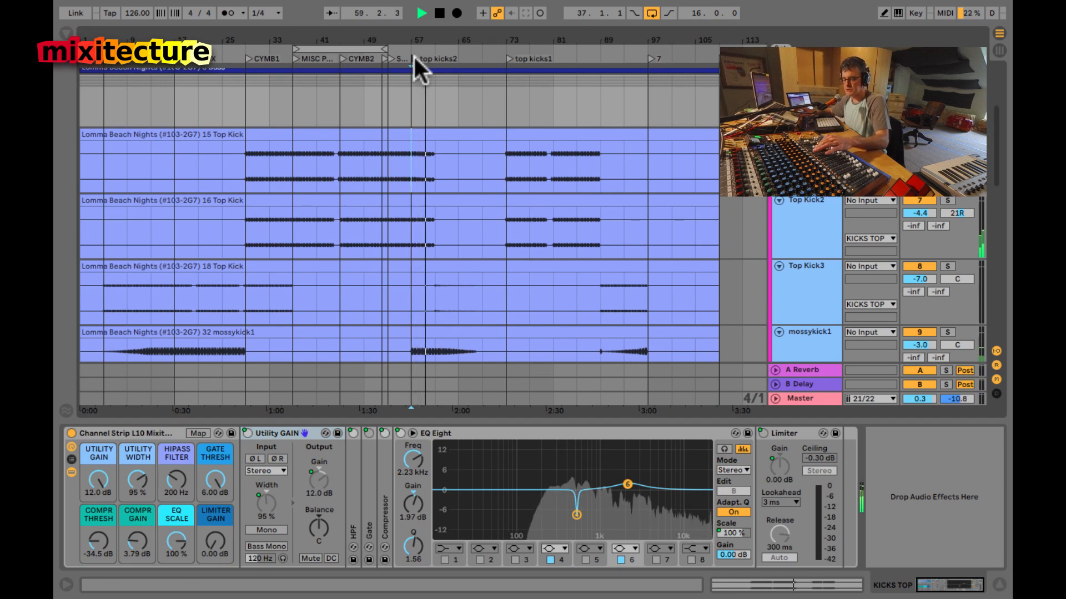
# Step: Bring up the bus tracks in the Session View mixer and audition the MONO SUB BUS and DRUMS BUS by muting and unmuting them
pyautogui.press('Tab')
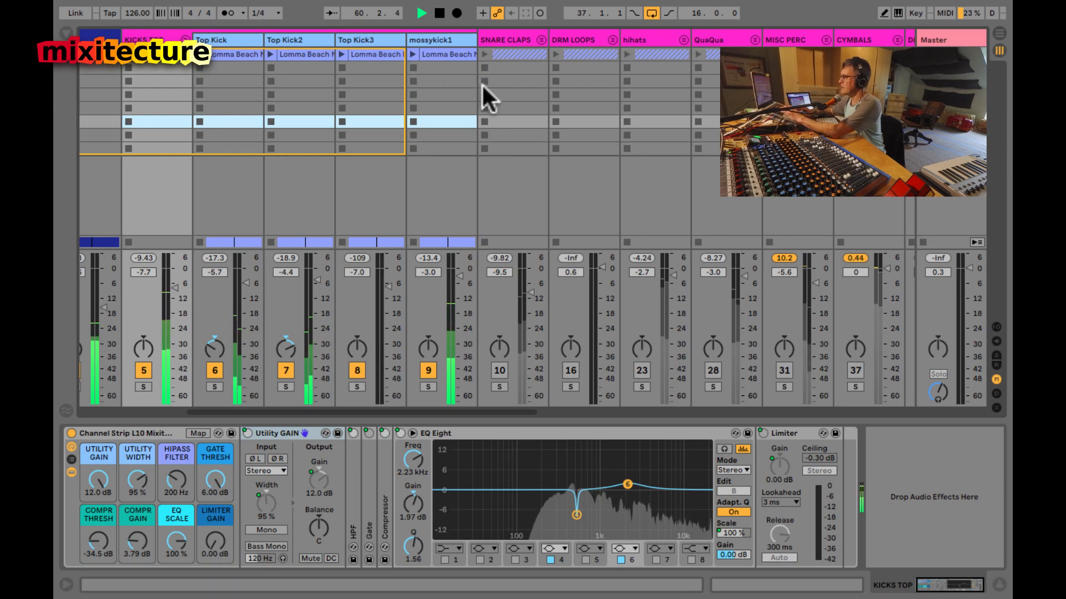
pyautogui.hscroll(15, 481, 84)
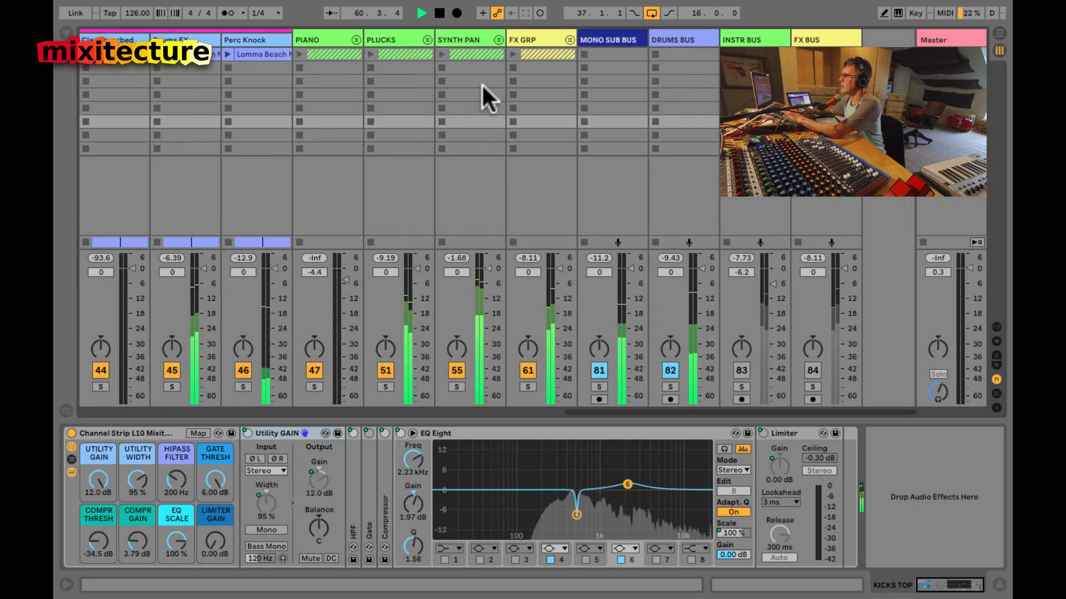
pyautogui.click(621, 41)
pyautogui.click(667, 42)
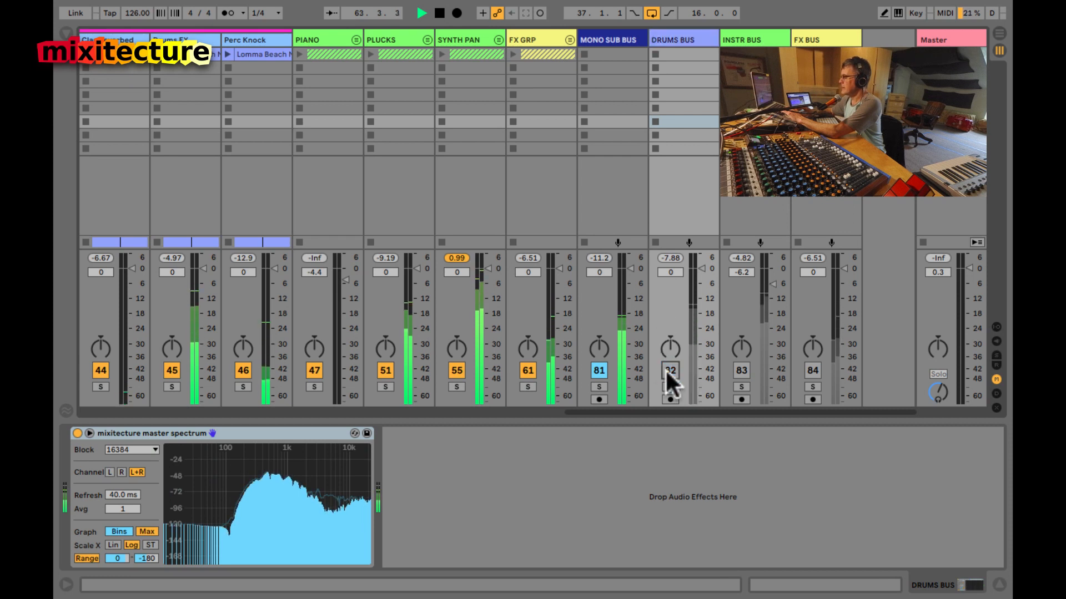
pyautogui.click(599, 370)
pyautogui.click(598, 370)
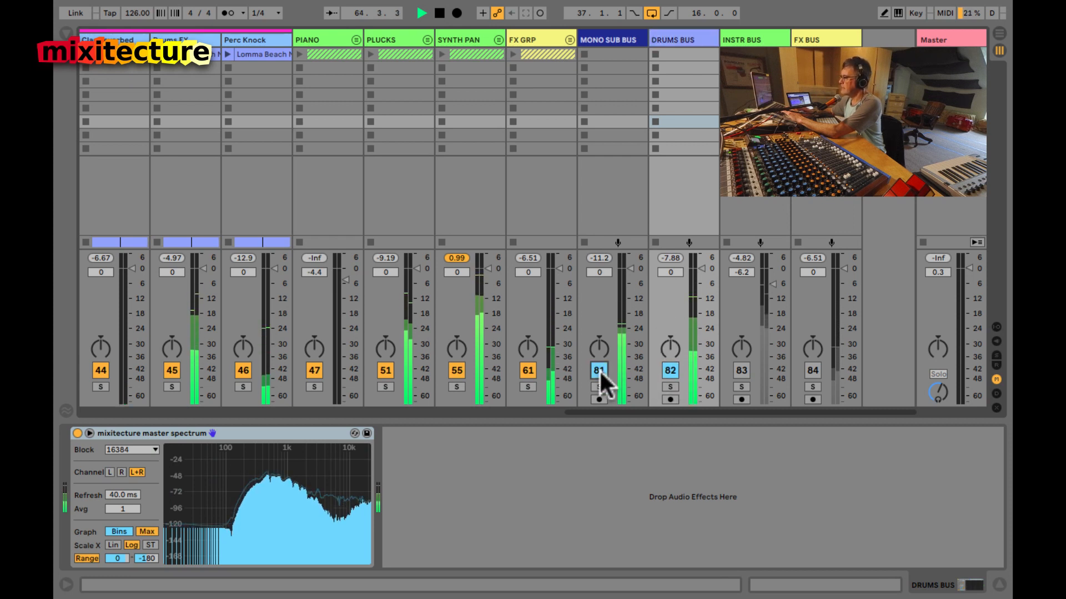
# Step: Audition the INSTR BUS and FX BUS by activating each in turn and muting it again
pyautogui.click(737, 369)
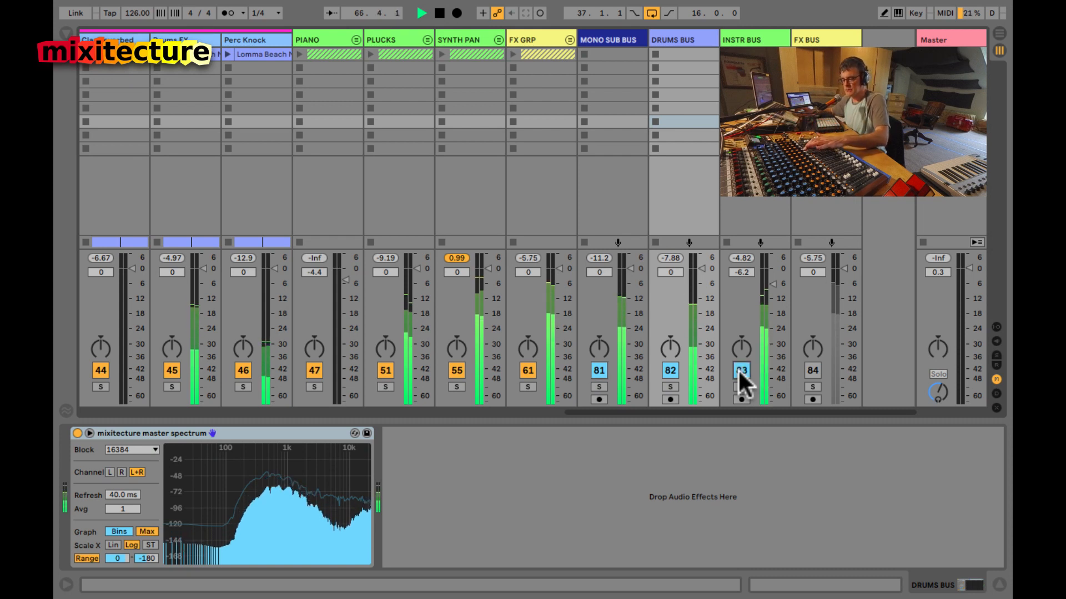
pyautogui.click(737, 369)
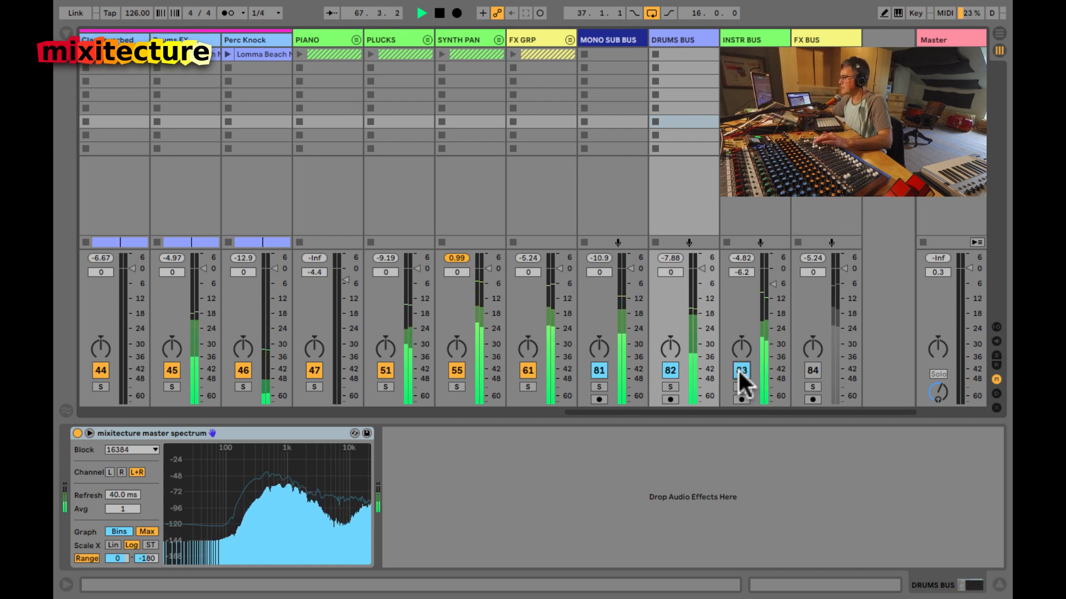
pyautogui.click(808, 372)
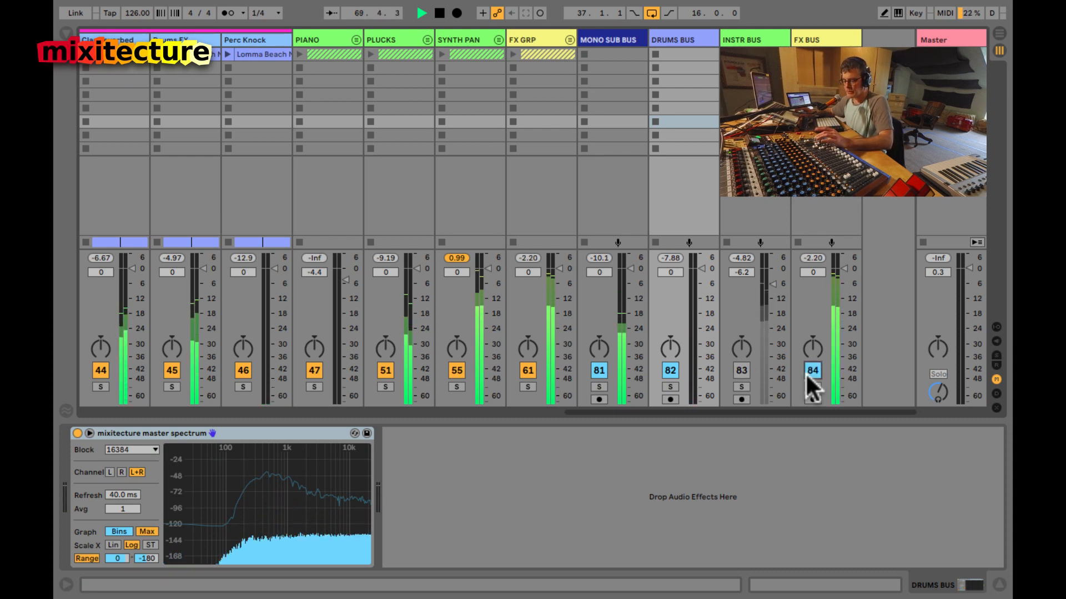
pyautogui.click(808, 372)
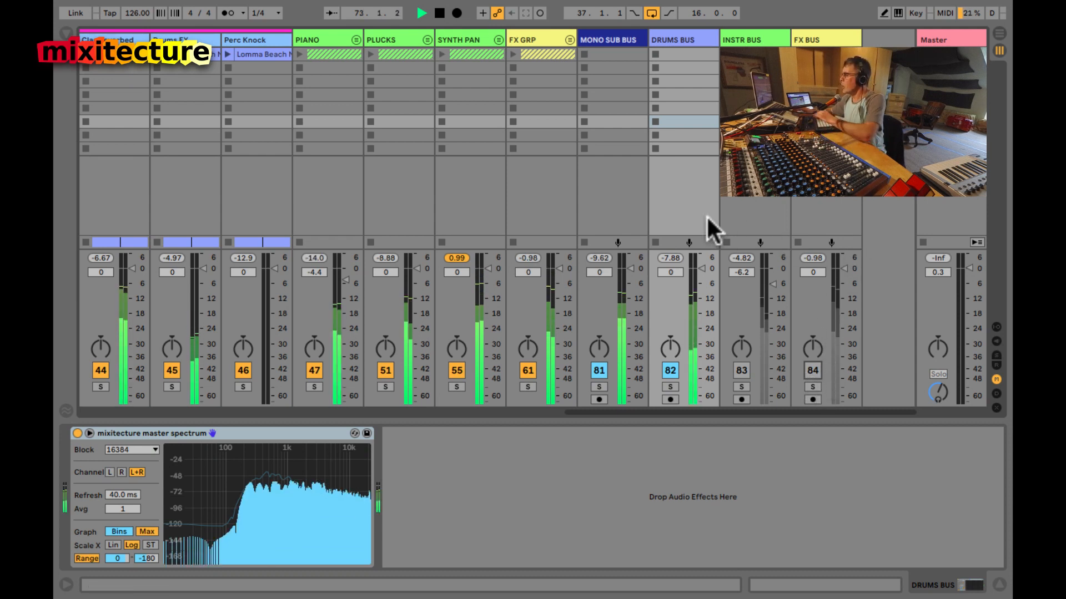
# Step: Stop playback and loop the 8-bar top kicks1 section from bar 73 to bar 81 in the arrangement
pyautogui.press('Tab')
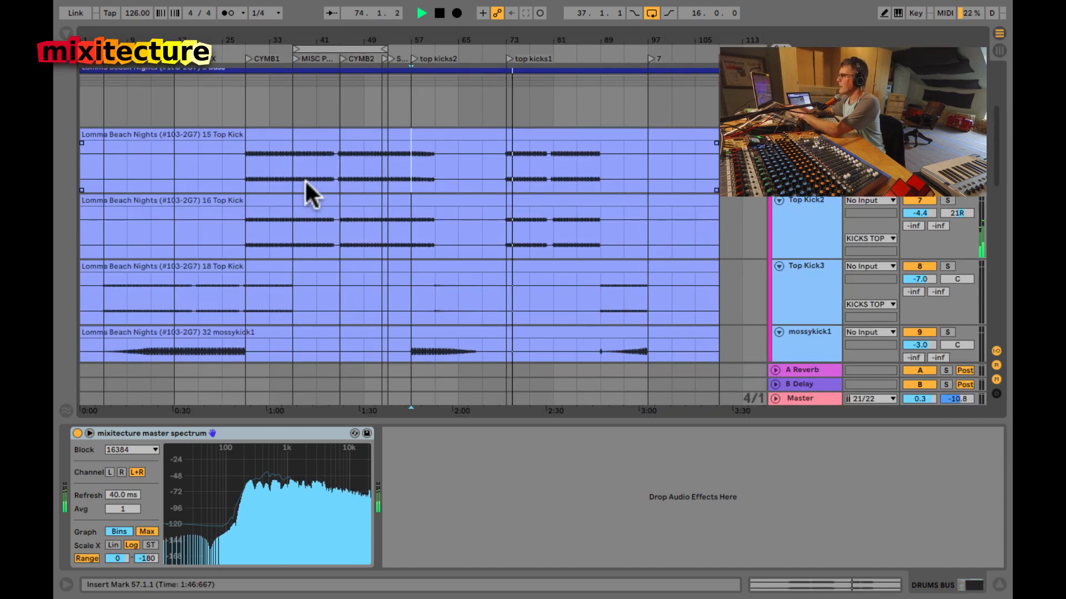
pyautogui.click(506, 156)
pyautogui.press('space')
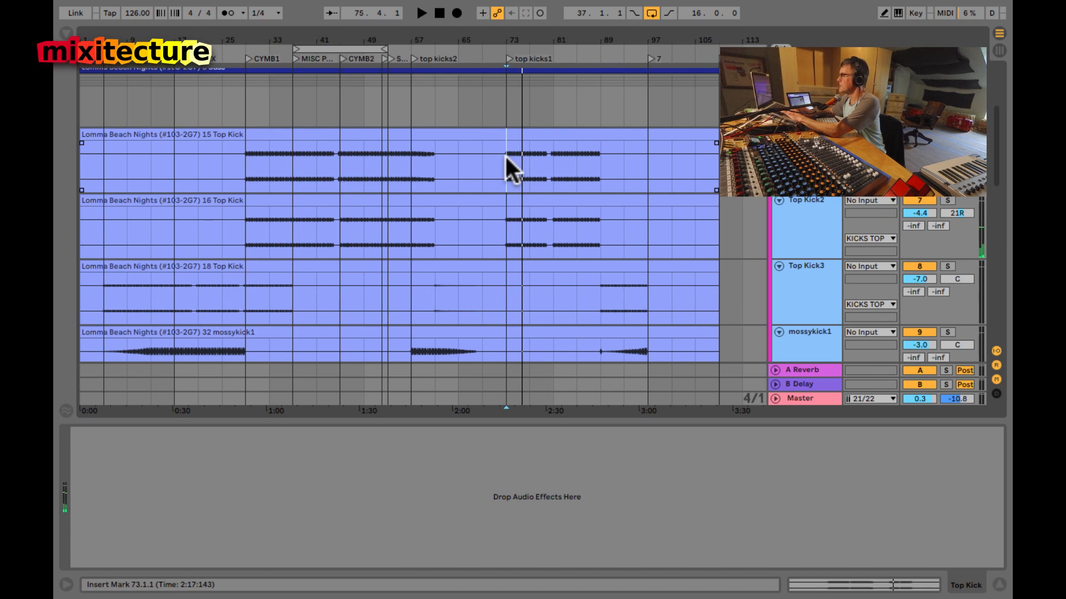
pyautogui.moveTo(504, 155); pyautogui.dragTo(547, 161)
pyautogui.hotkey('ctrl', 'l')
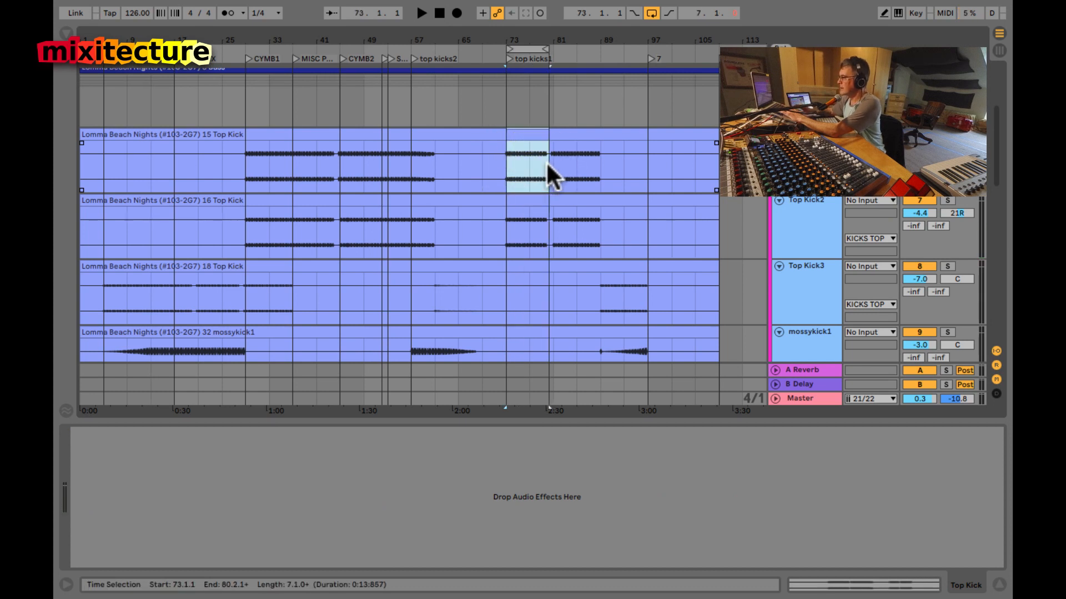
pyautogui.moveTo(547, 47); pyautogui.dragTo(550, 38)
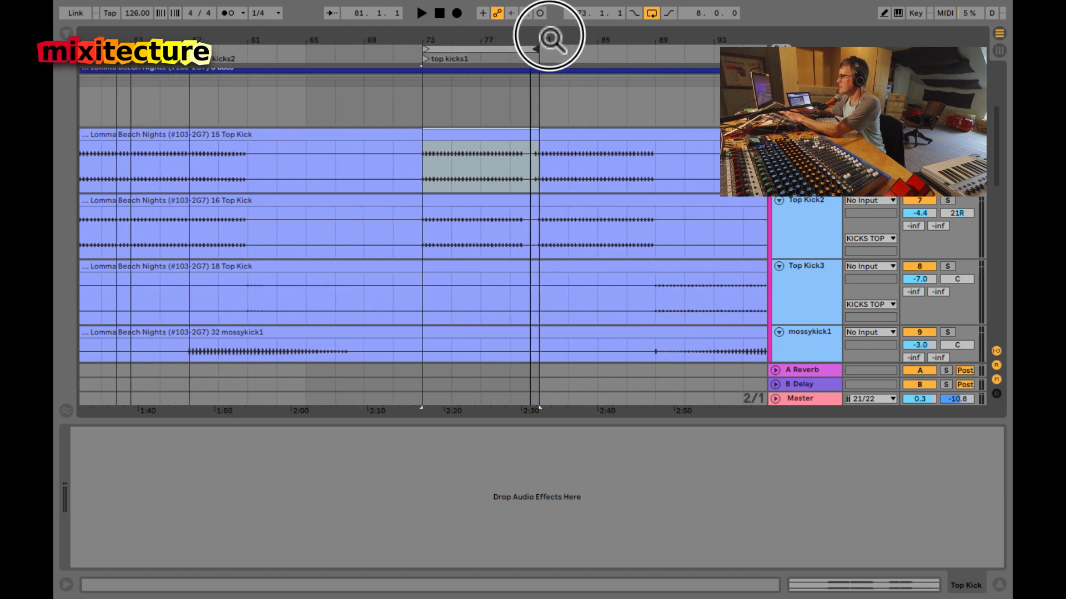
# Step: Select the Top Kick2 clip and show the KICKS TOP group's effects chain alongside its tracks in Session View
pyautogui.click(483, 135)
pyautogui.click(461, 204)
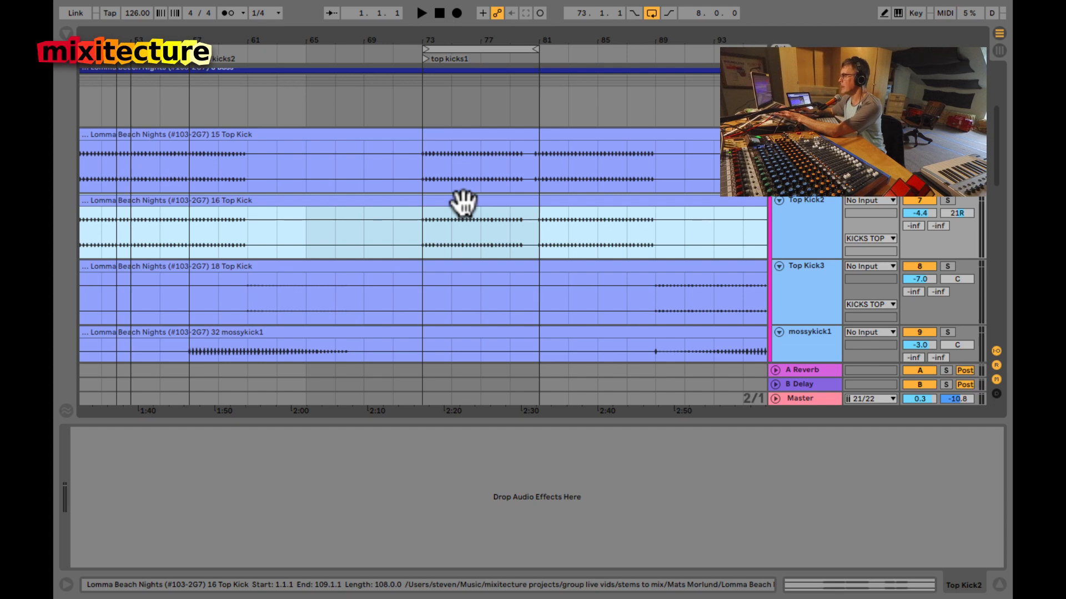
pyautogui.press('Tab')
pyautogui.hscroll(-20, 339, 125)
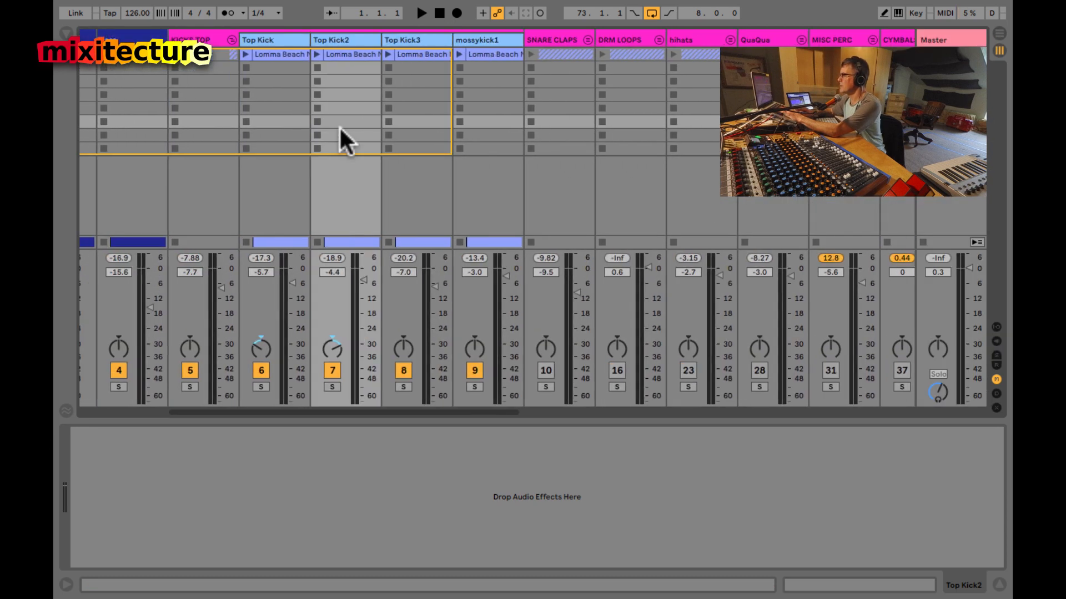
pyautogui.click(402, 38)
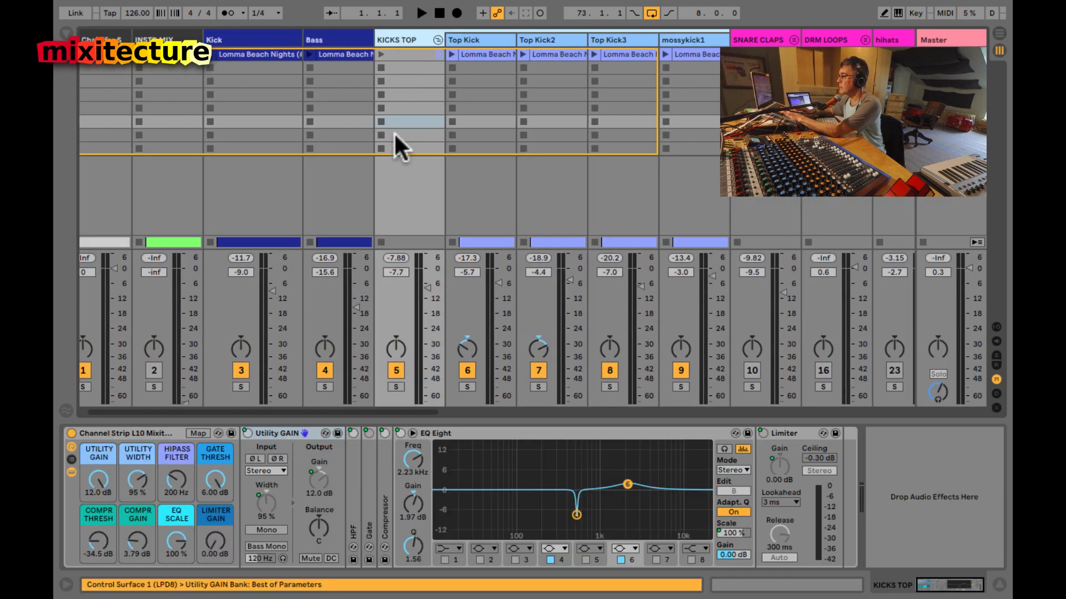
pyautogui.hscroll(2, 401, 172)
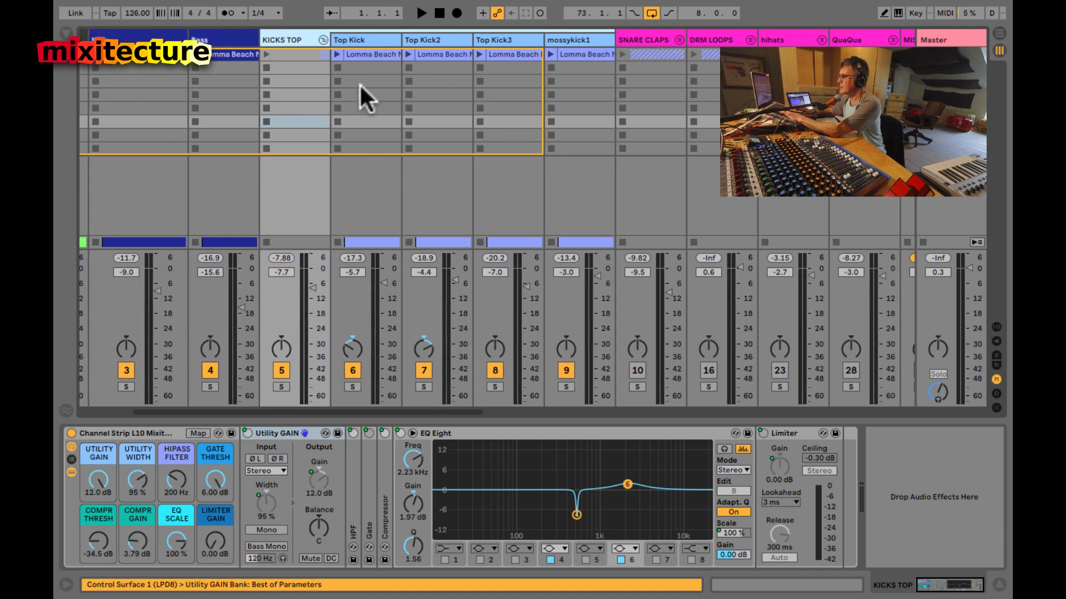
# Step: Play the loop from bar 73 and compare the mix with the KICKS TOP group muted and unmuted in Session View
pyautogui.press('space')
pyautogui.press('Tab')
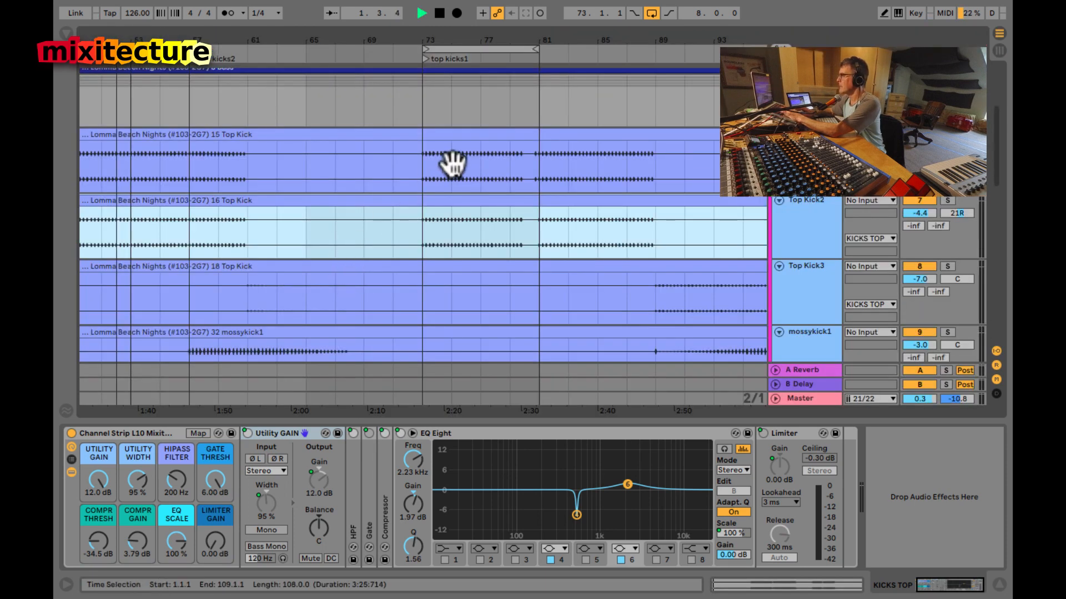
pyautogui.click(419, 163)
pyautogui.press('Tab')
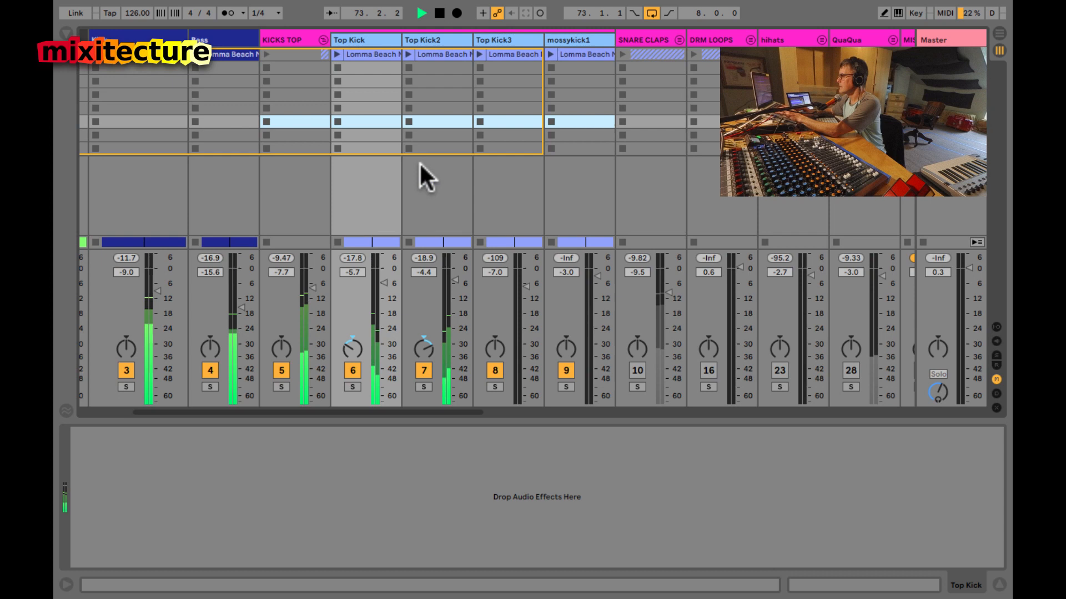
pyautogui.click(286, 365)
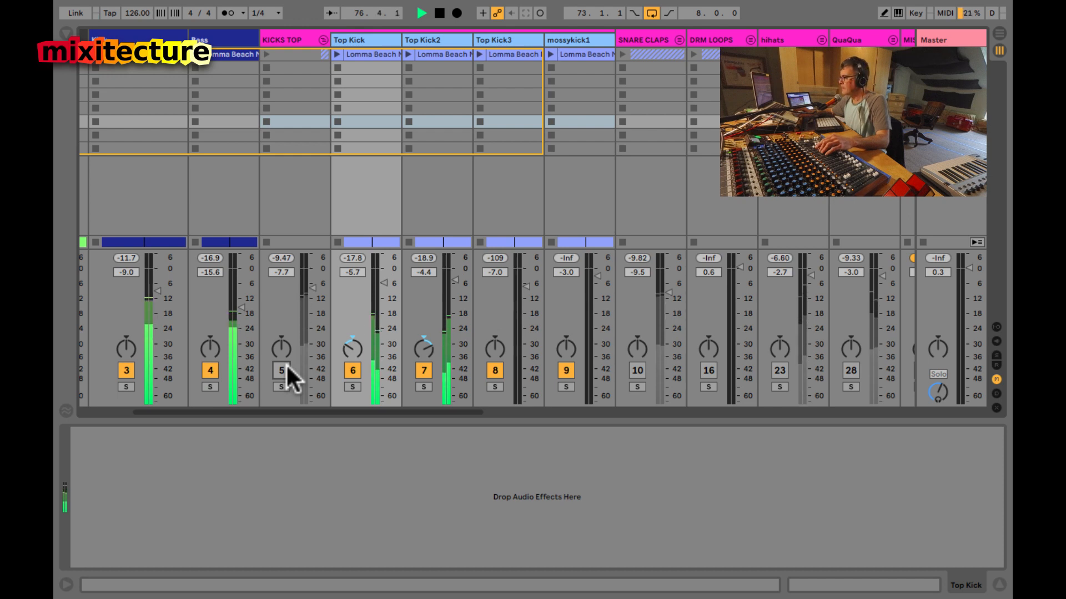
pyautogui.click(285, 365)
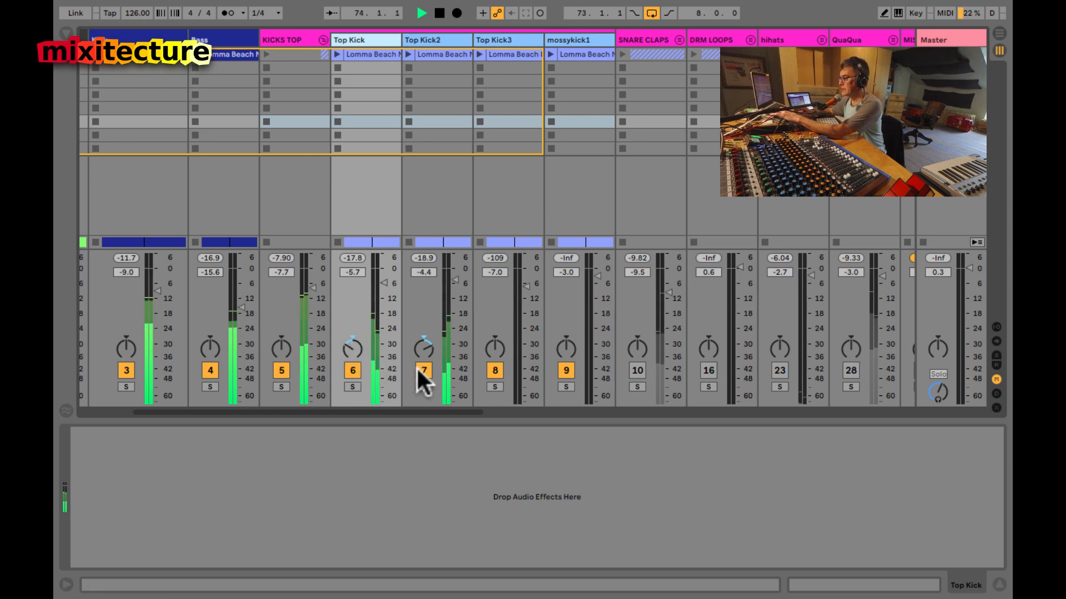
# Step: Examine the kick stems over the whole song in the arrangement, including the main Kick track, and stop playback
pyautogui.press('Tab')
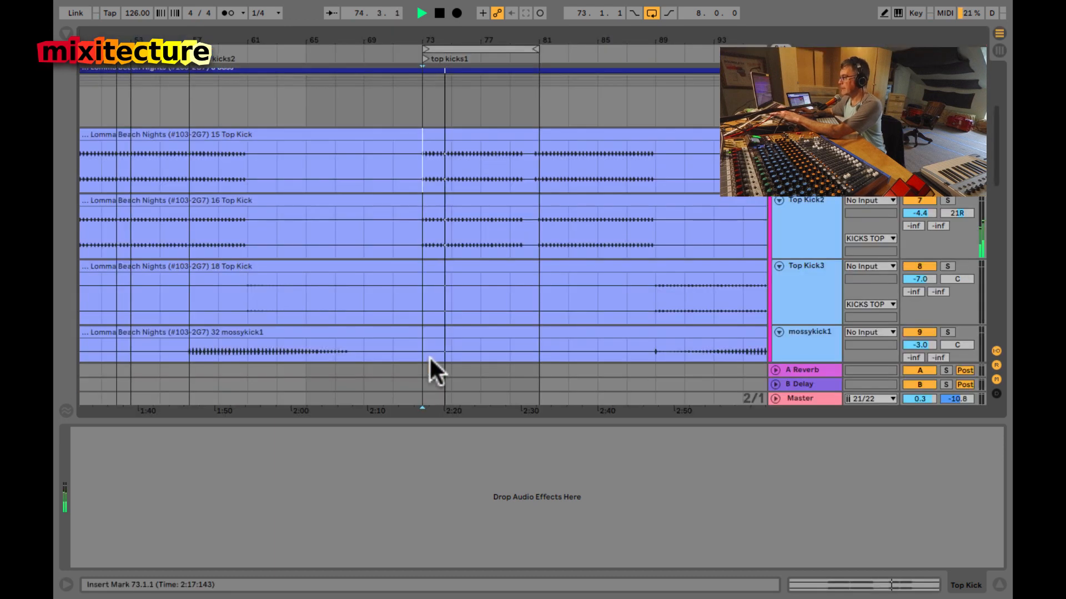
pyautogui.click(475, 203)
pyautogui.moveTo(459, 35); pyautogui.dragTo(463, 40)
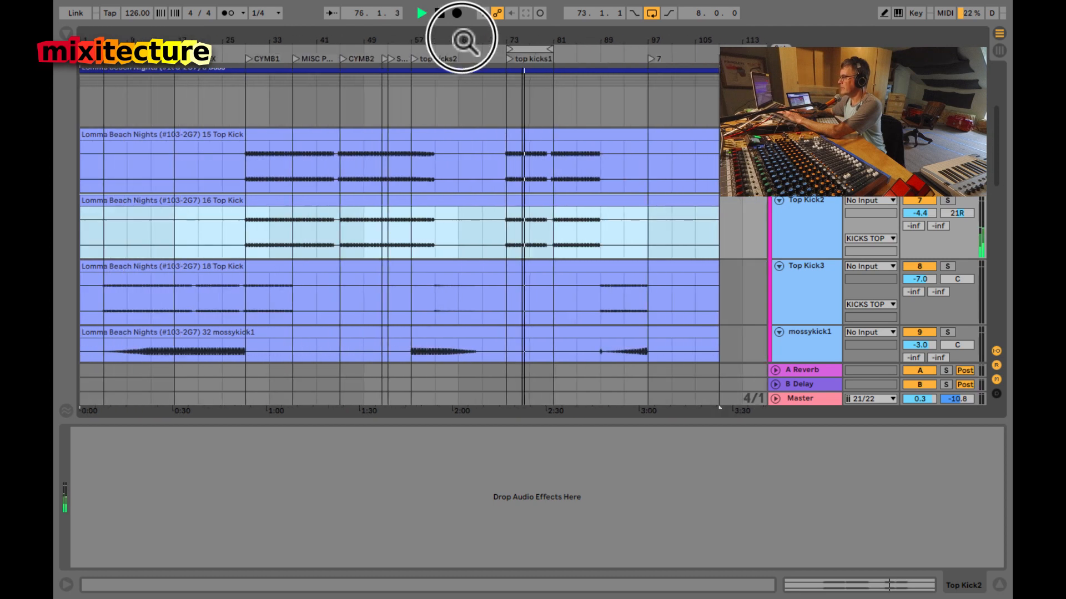
pyautogui.click(353, 134)
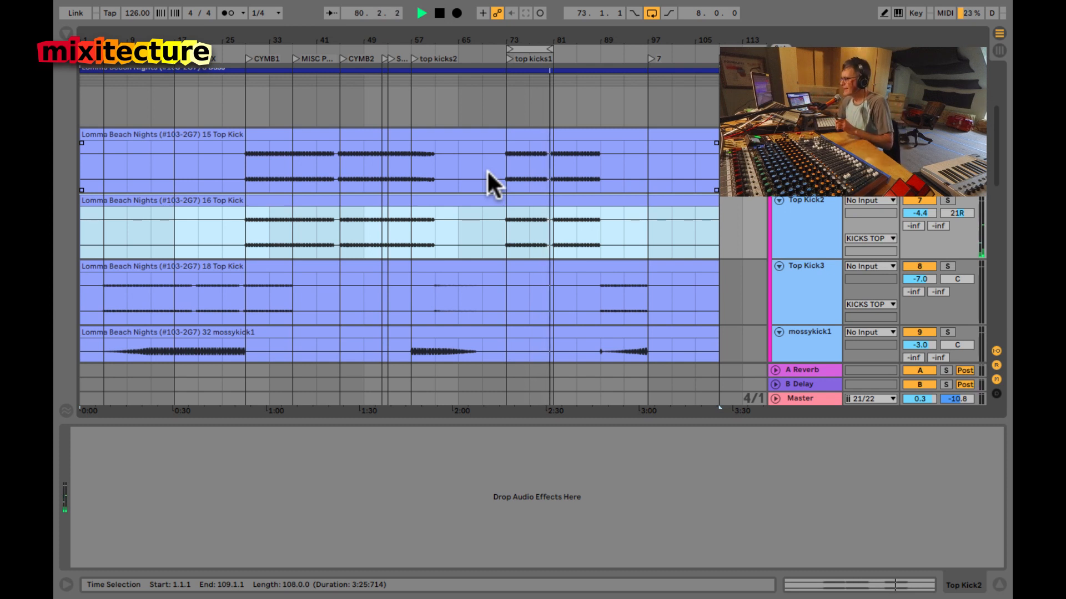
pyautogui.scroll(3, 487, 169)
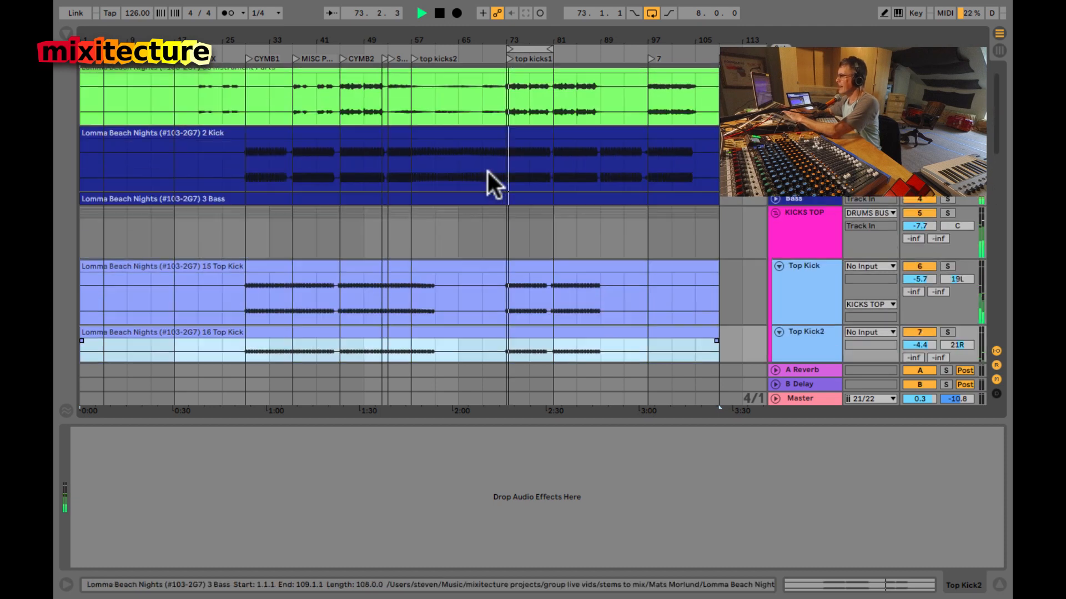
pyautogui.scroll(1, 487, 171)
pyautogui.press('space')
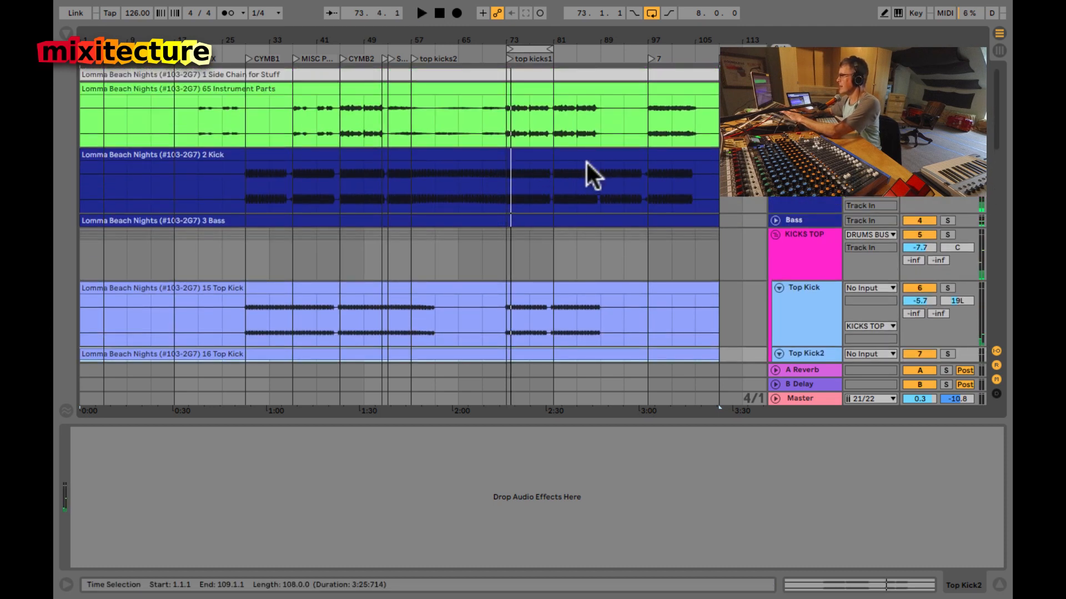
# Step: Play the Kick track's section from bar 37, jumping ahead to bar 45 during playback
pyautogui.scroll(-2, 552, 163)
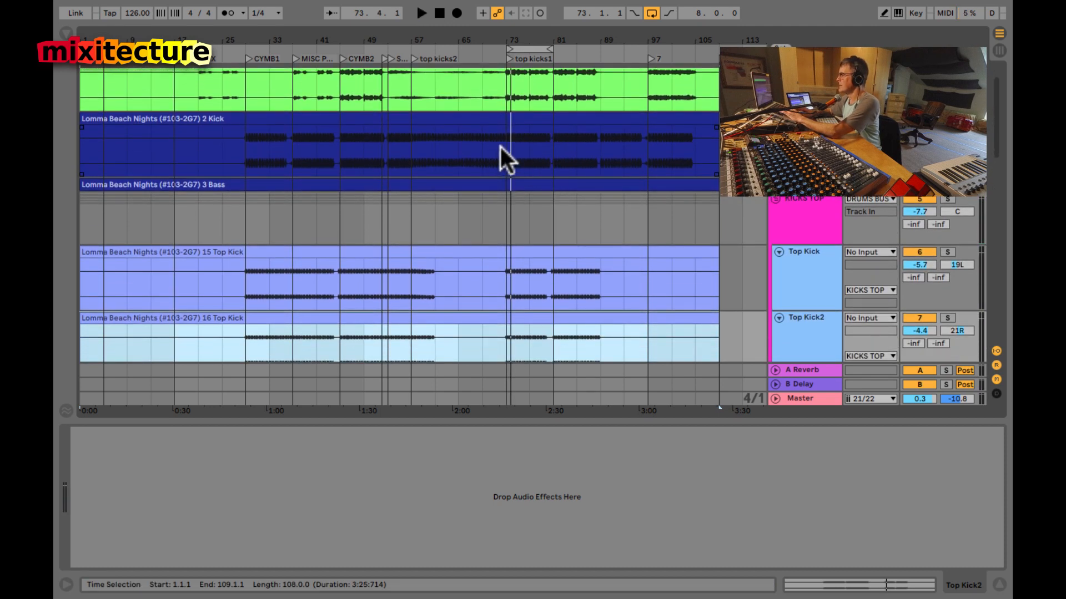
pyautogui.click(294, 150)
pyautogui.press('space')
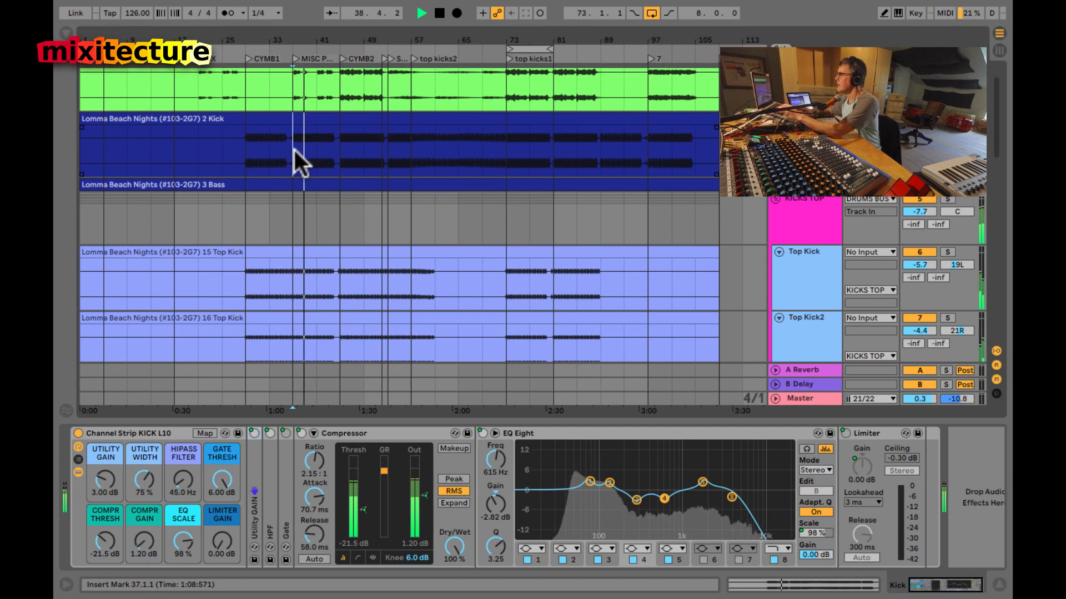
pyautogui.click(339, 156)
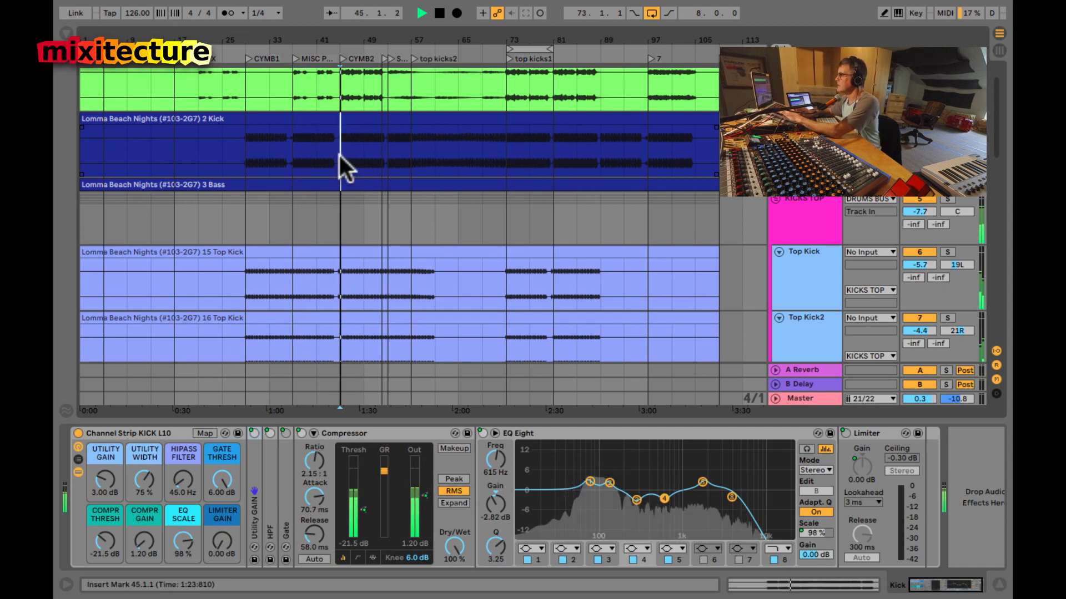
# Step: Mute the KICKS TOP group and the Bass track in the Session View mixer during playback
pyautogui.press('Tab')
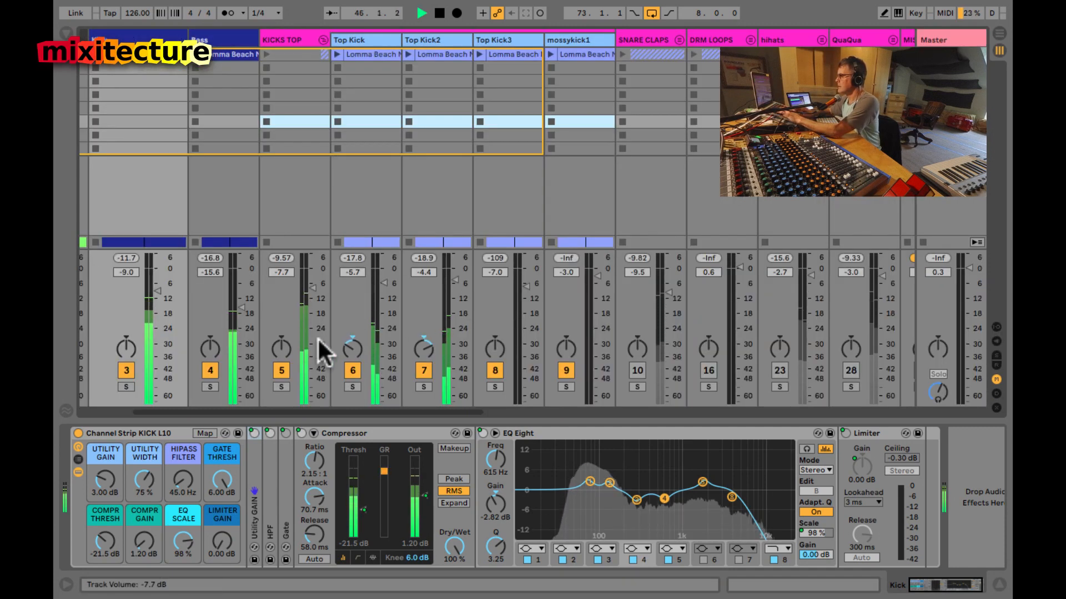
pyautogui.click(282, 370)
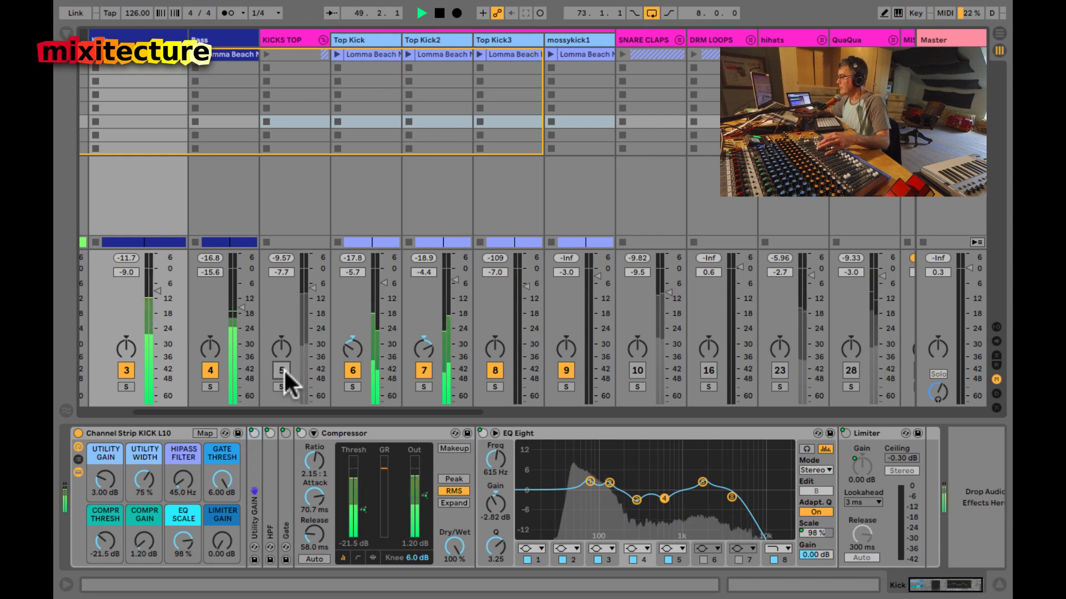
pyautogui.click(213, 365)
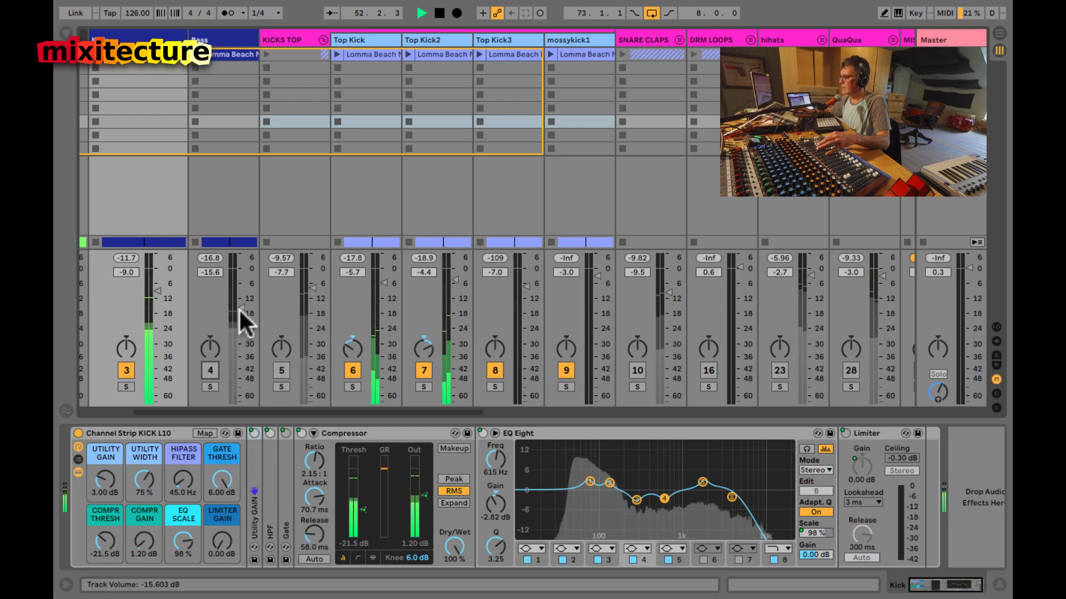
# Step: Unmute the Bass track and lower its volume to -23.5 dB
pyautogui.click(206, 370)
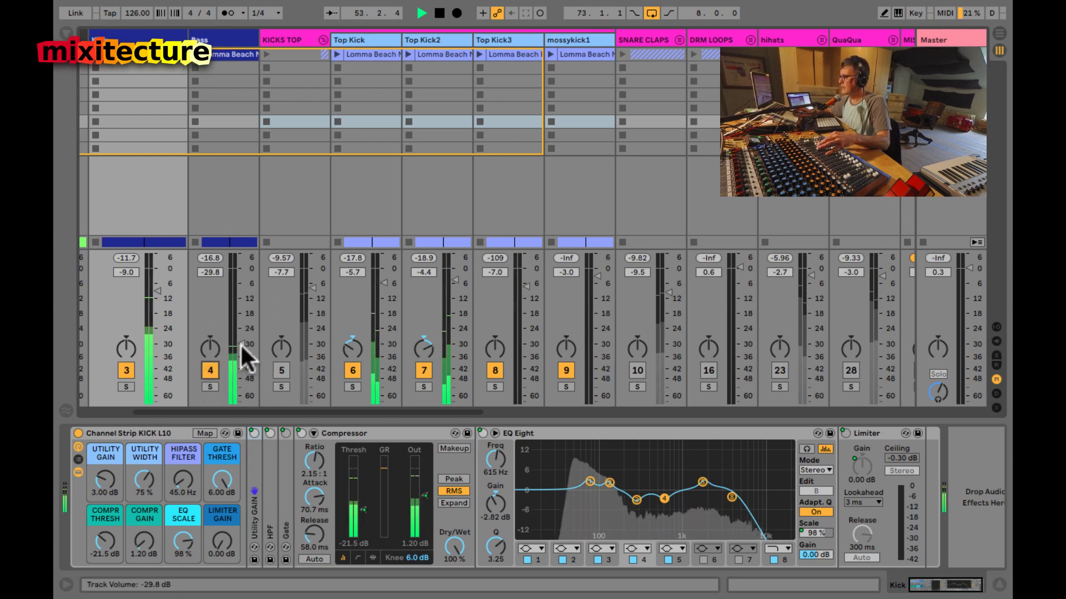
pyautogui.moveTo(240, 343); pyautogui.dragTo(239, 347)
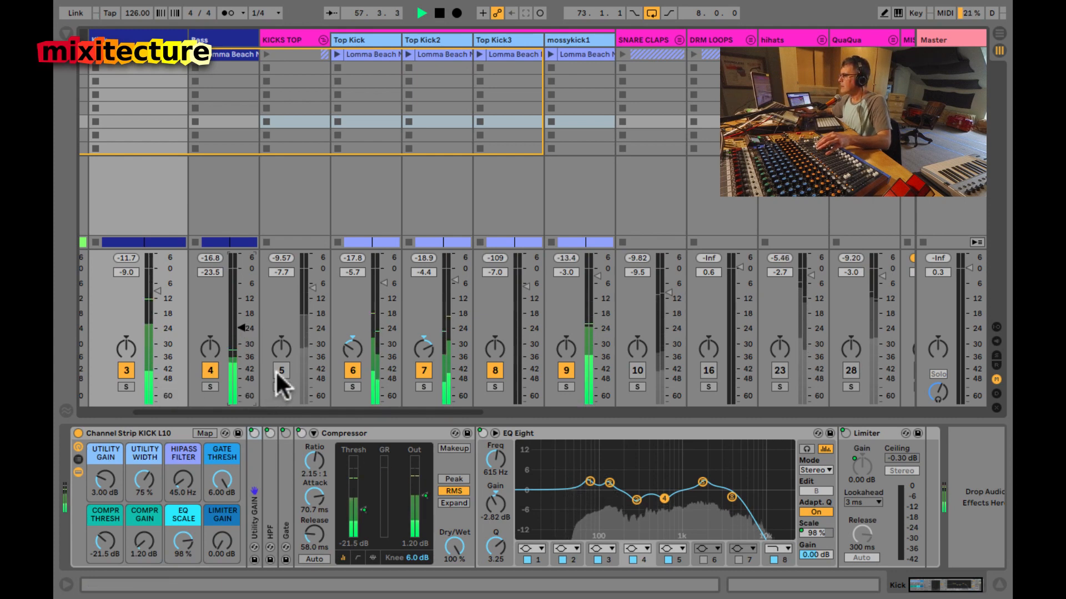
# Step: Jump playback to the top kicks1 marker at bar 73 and unmute the KICKS TOP group in Session View
pyautogui.press('Tab')
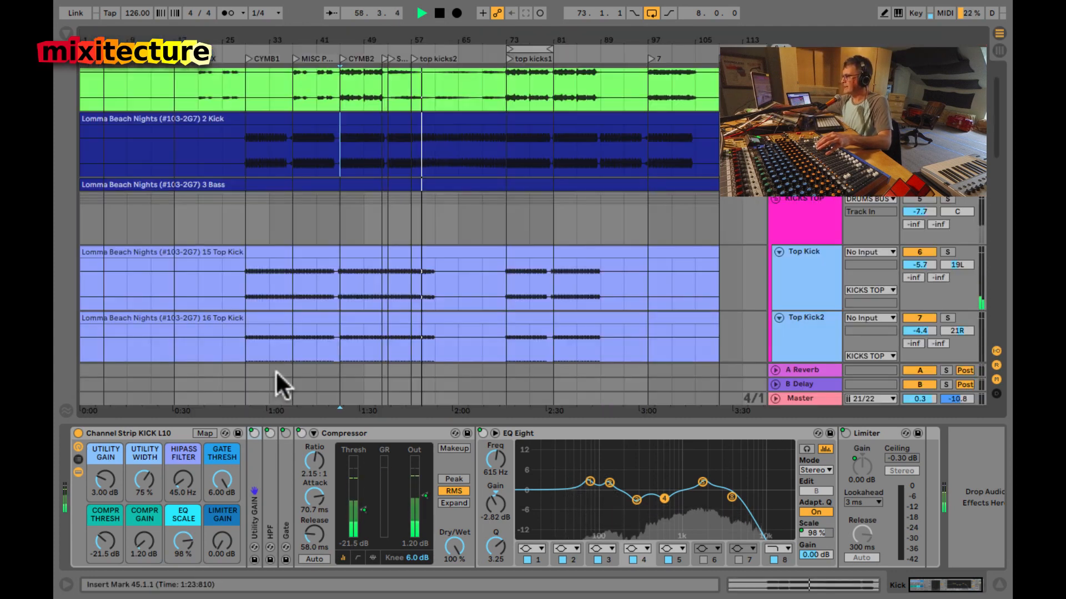
pyautogui.click(504, 57)
pyautogui.press('Tab')
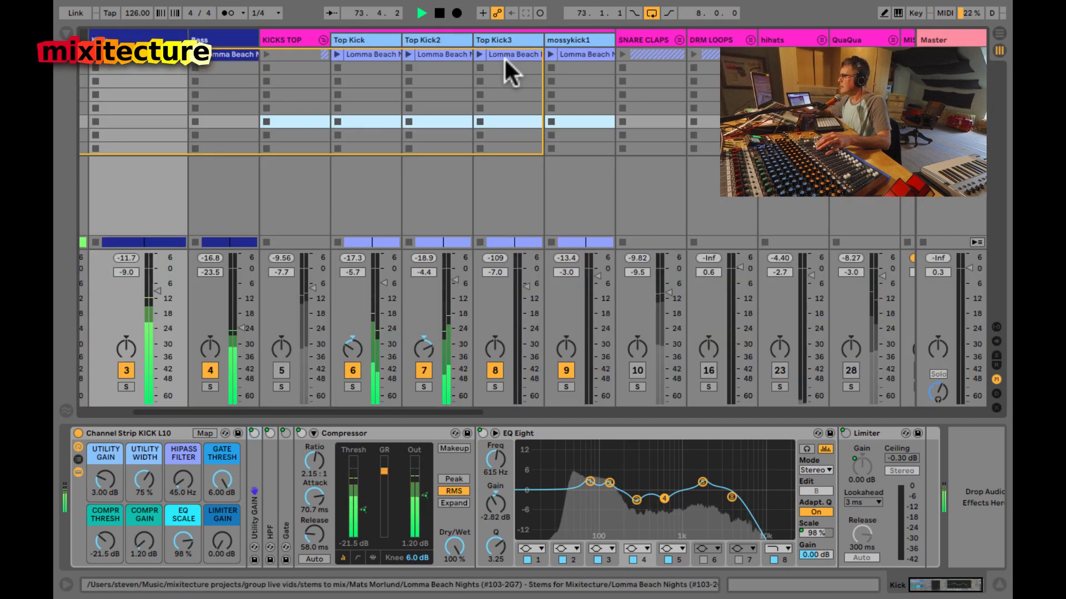
pyautogui.click(280, 371)
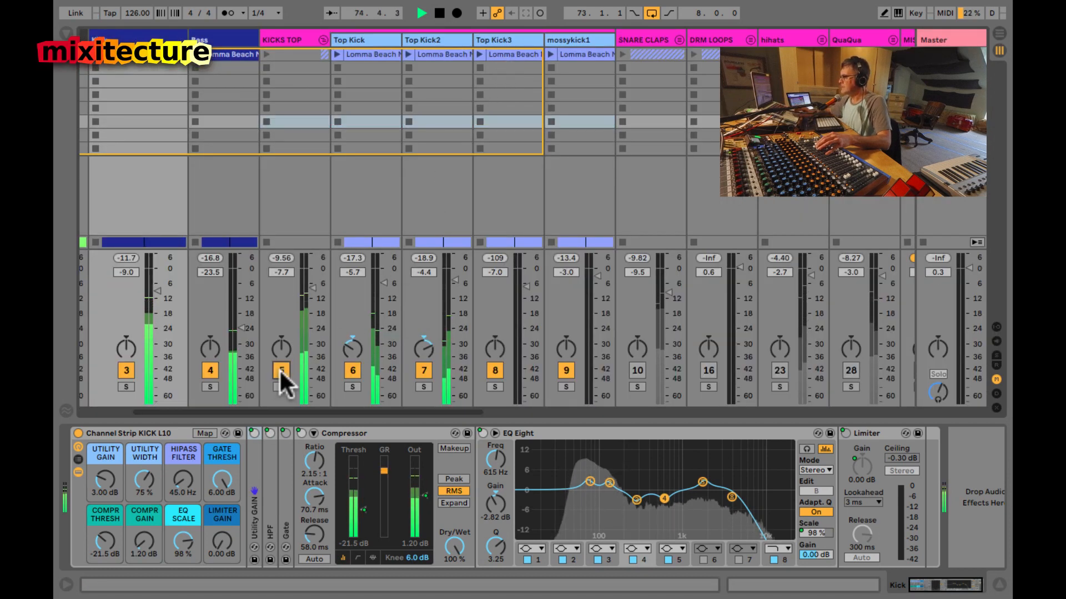
# Step: Check the Top Kick and Top Kick2 tracks for effects and view the Channel Strip rack on the KICKS TOP group
pyautogui.click(372, 40)
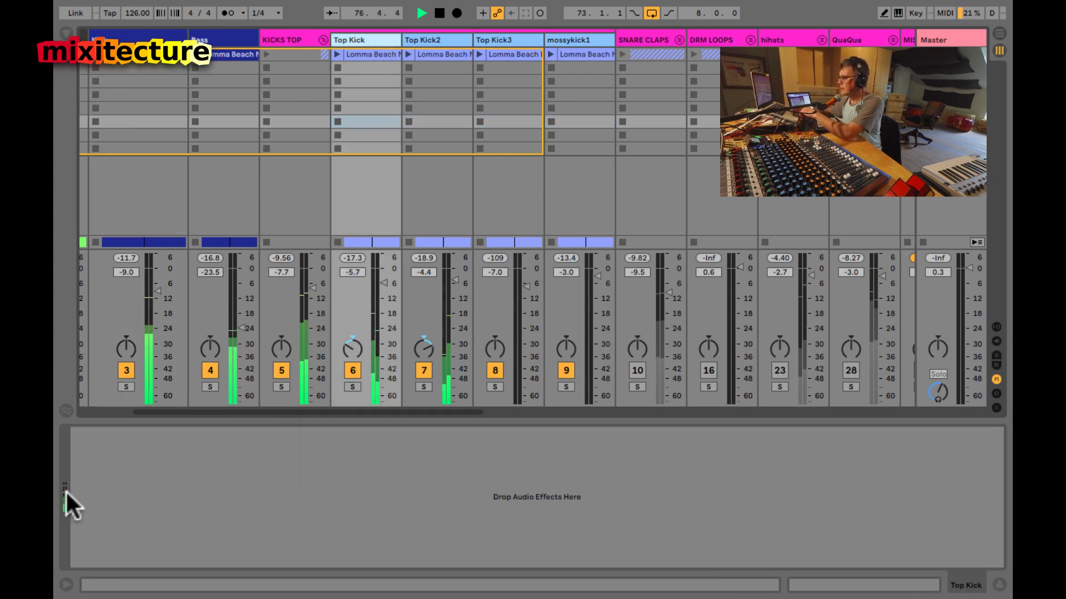
pyautogui.click(425, 41)
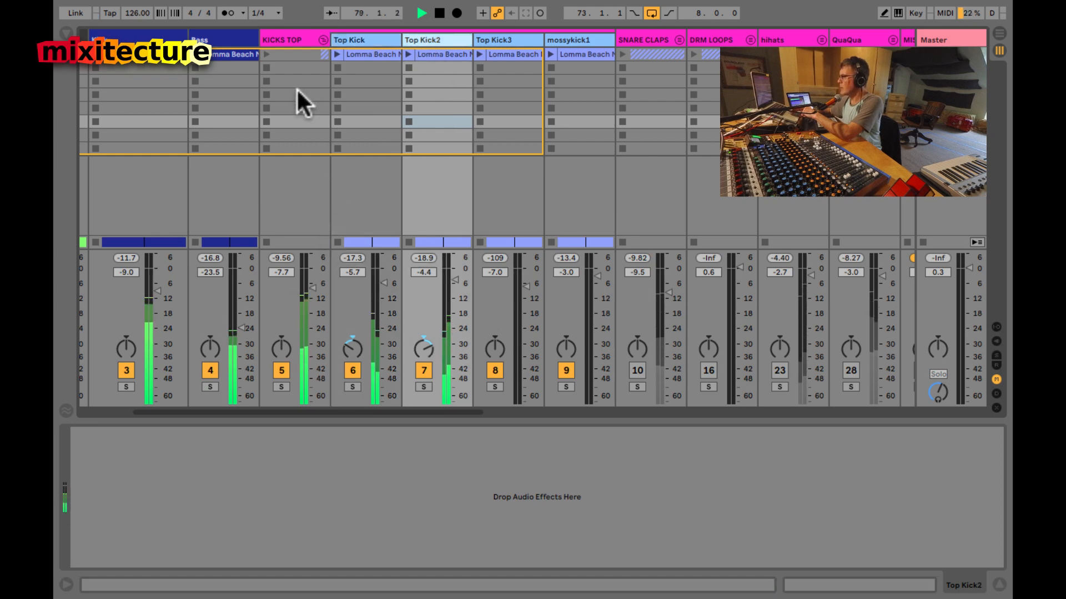
pyautogui.click(297, 41)
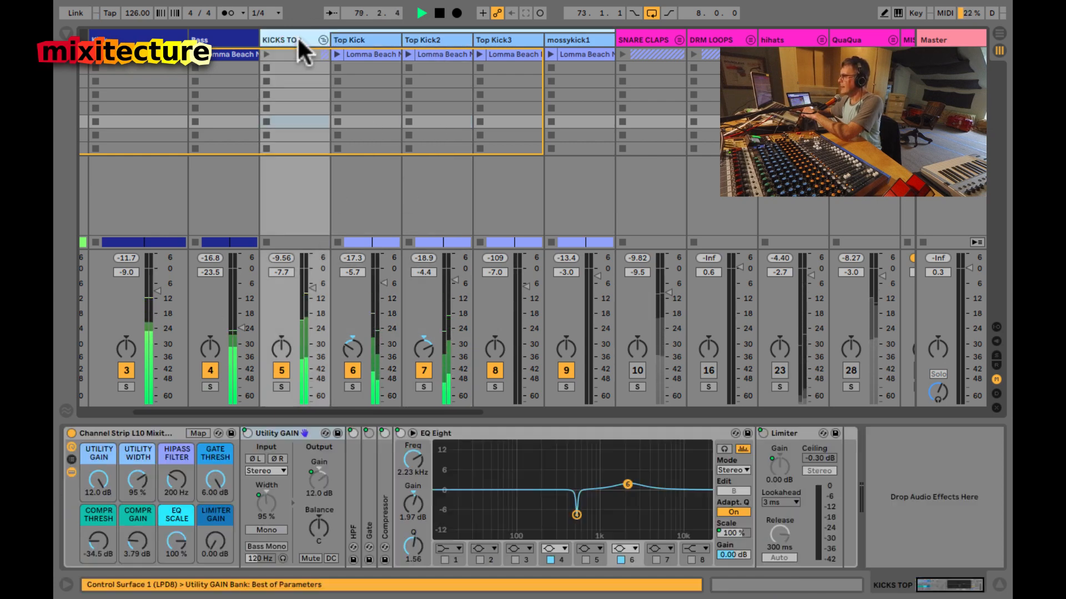
pyautogui.click(131, 431)
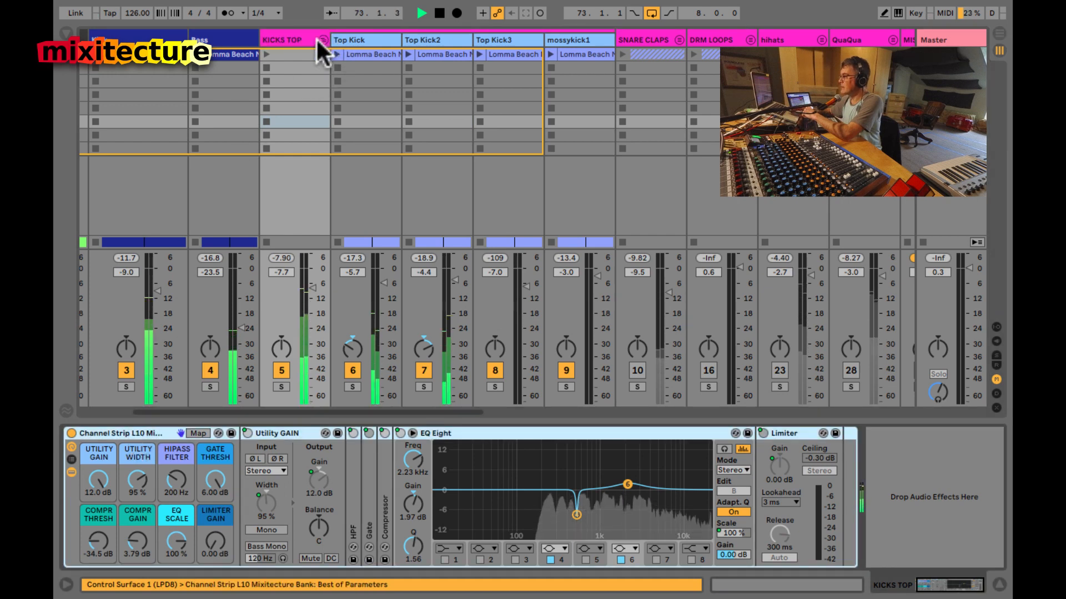
pyautogui.click(302, 38)
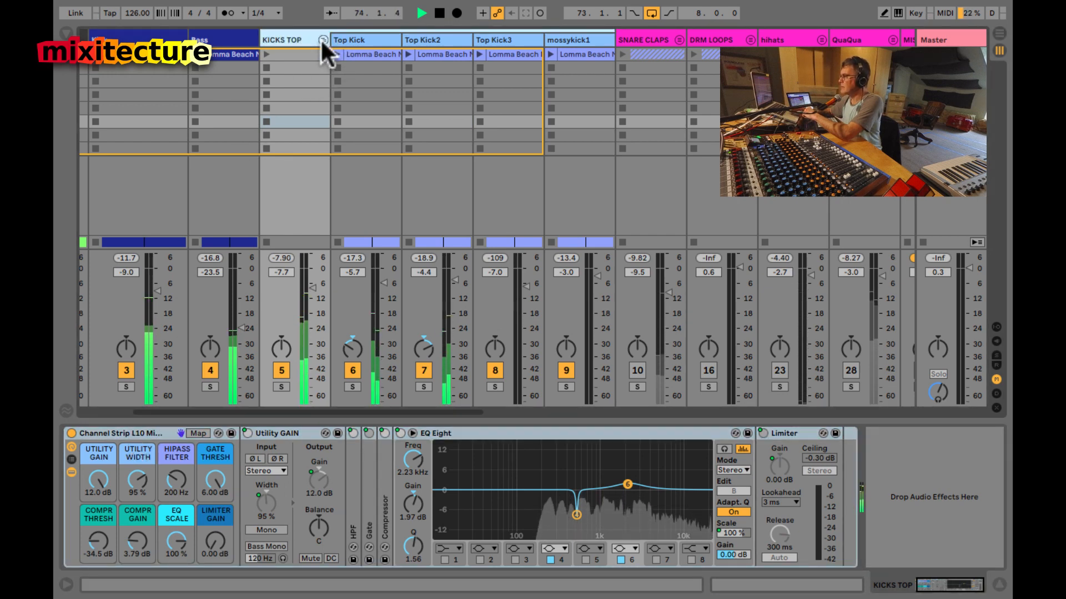
pyautogui.click(321, 40)
pyautogui.click(322, 40)
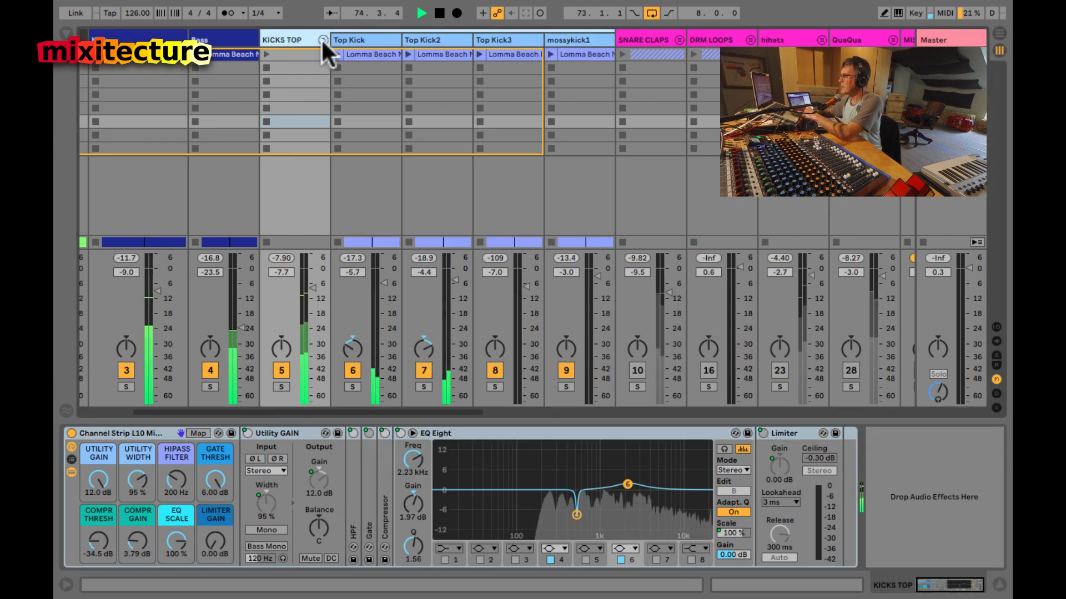
# Step: Collapse Utility GAIN in the KICKS TOP rack and inspect the HPF filter's settings, folding it again when done
pyautogui.doubleClick(267, 431)
pyautogui.doubleClick(259, 468)
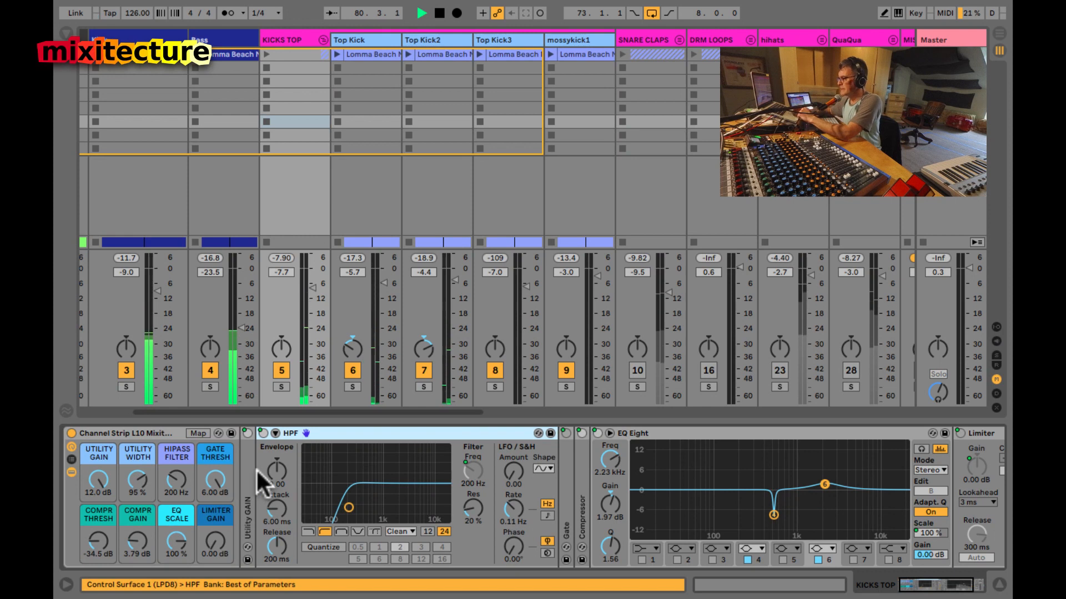
pyautogui.click(172, 483)
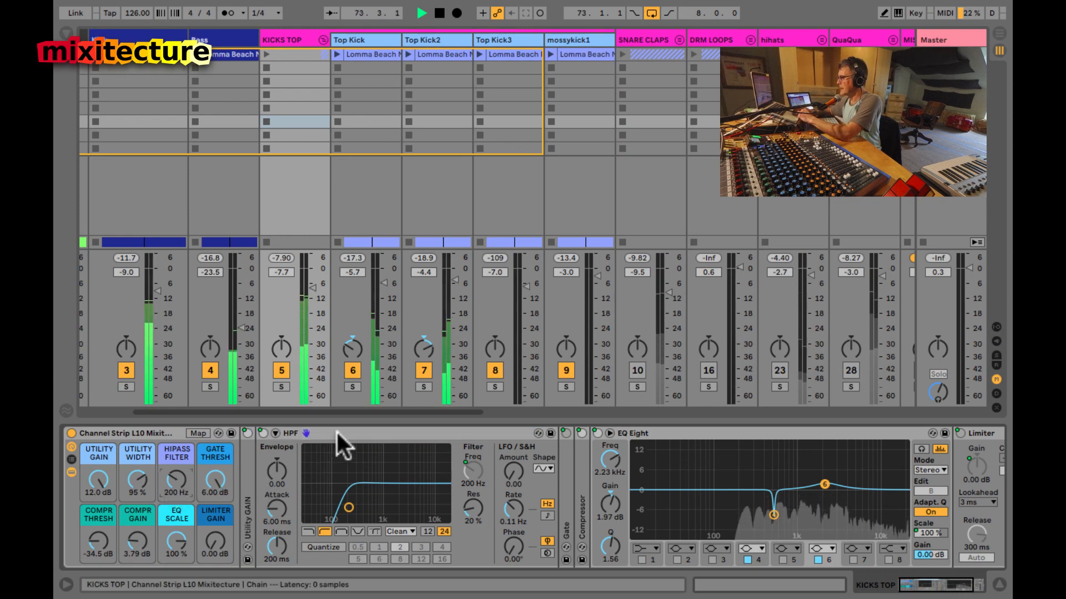
pyautogui.doubleClick(338, 432)
pyautogui.click(282, 488)
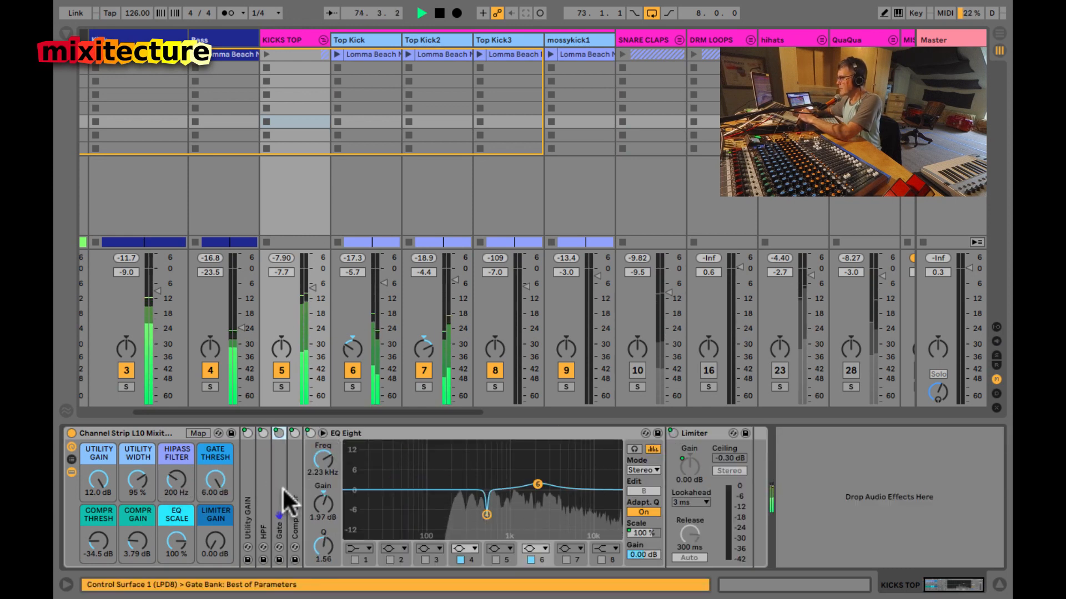
# Step: Unfold the Compressor on the KICKS TOP group and set its attack to 28.3 ms
pyautogui.doubleClick(295, 499)
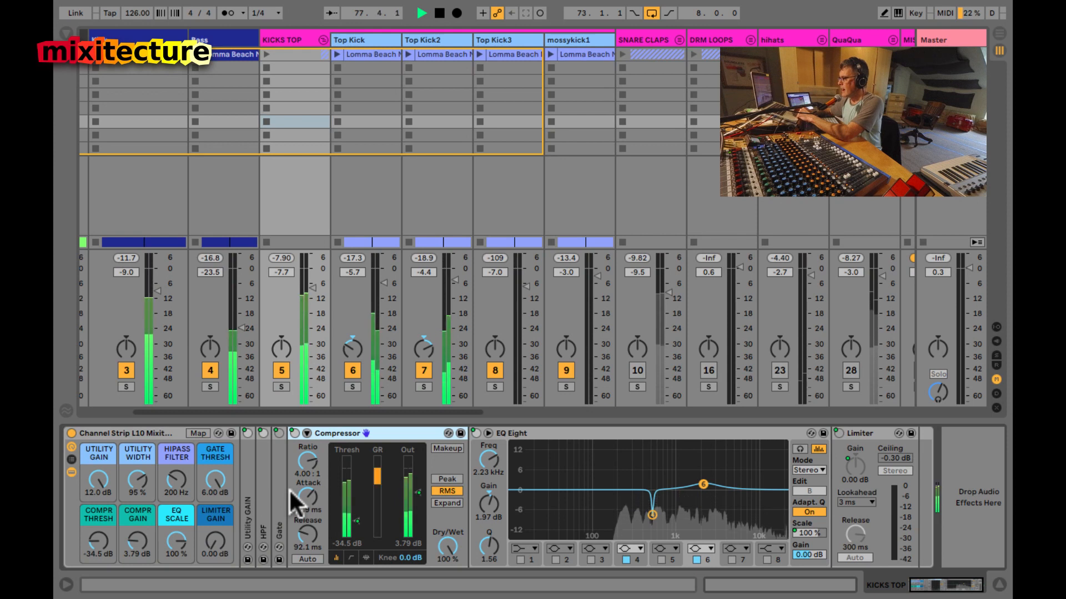
pyautogui.click(303, 498)
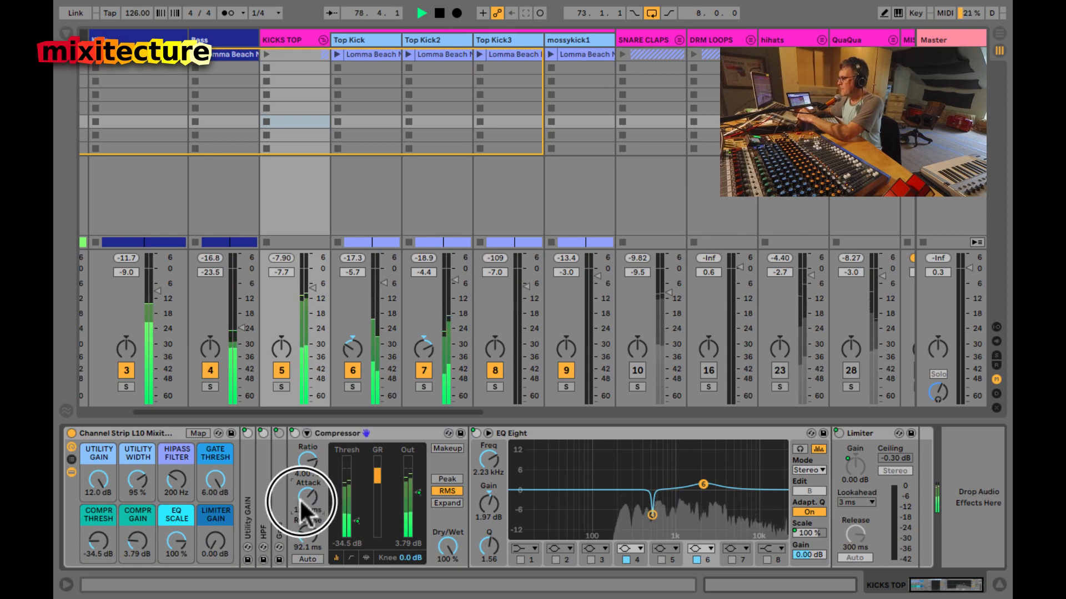
pyautogui.click(300, 499)
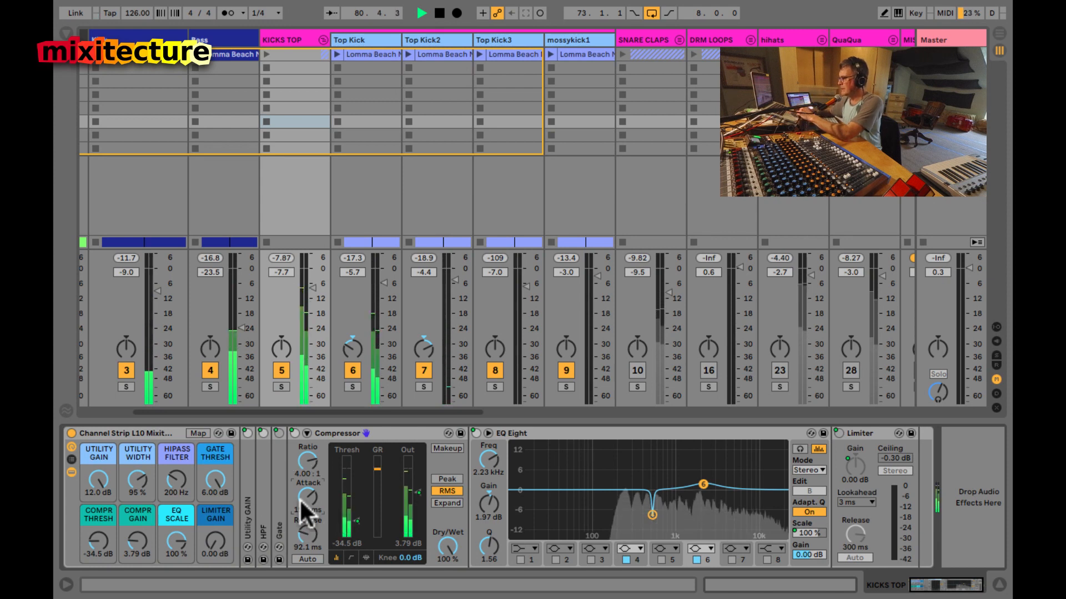
pyautogui.moveTo(309, 496); pyautogui.dragTo(309, 495)
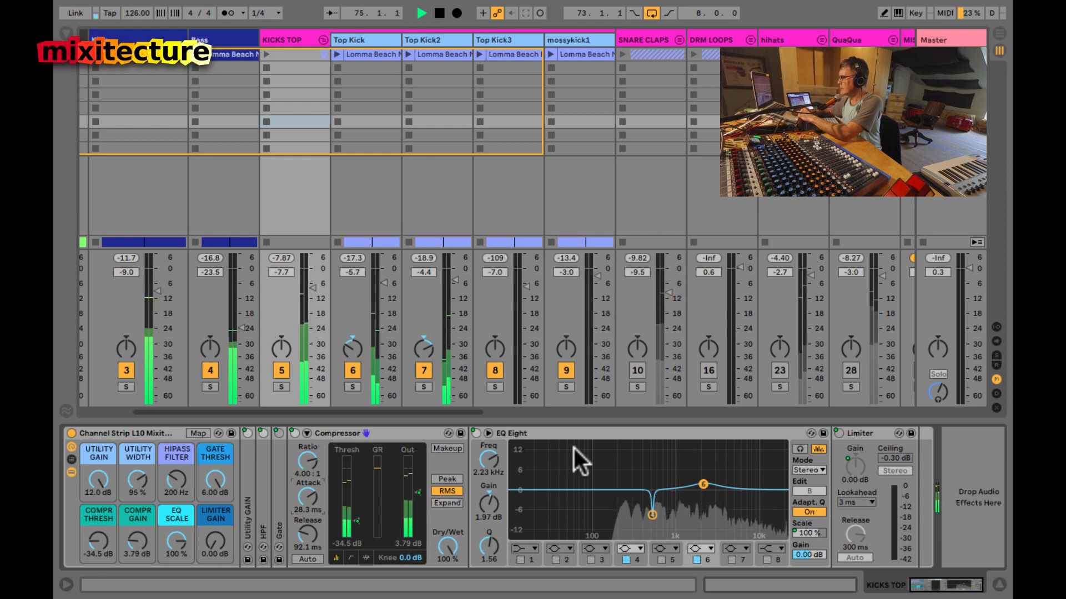
# Step: Try an EQ scale of 125 % on the KICKS TOP group in the enlarged EQ Eight display, and set it to 102 %
pyautogui.click(489, 433)
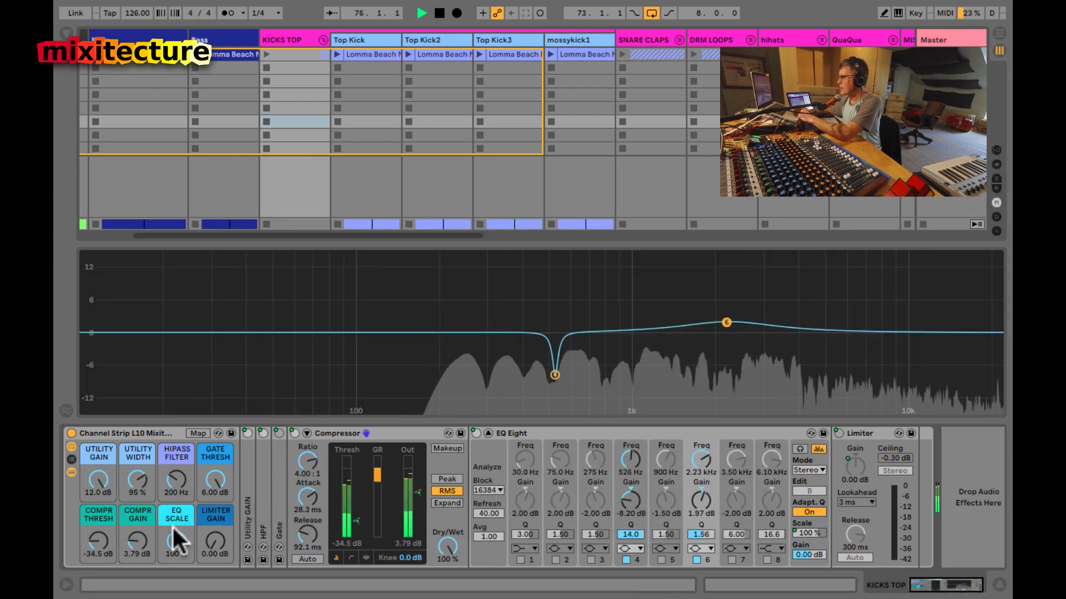
pyautogui.moveTo(176, 550); pyautogui.dragTo(172, 543)
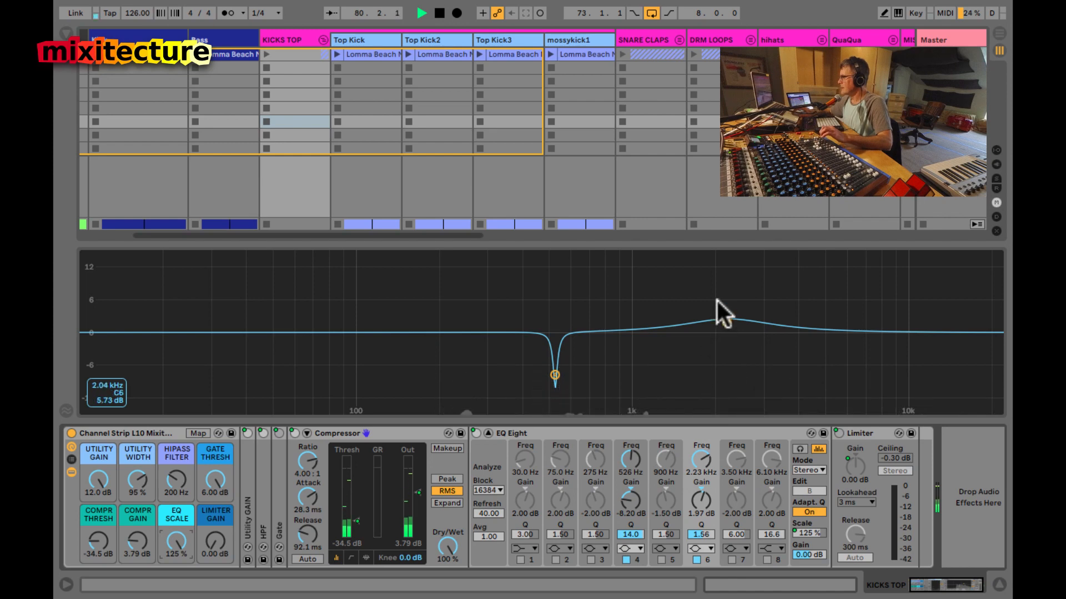
pyautogui.click(720, 261)
pyautogui.moveTo(176, 541); pyautogui.dragTo(175, 541)
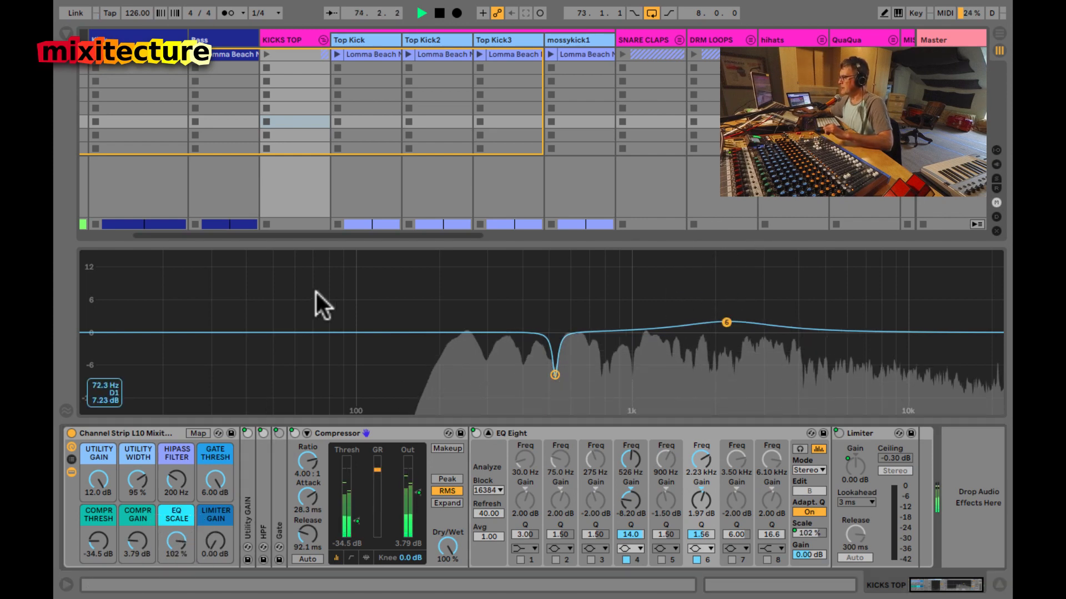
pyautogui.press('alt+super+m')
# Step: Stop playback in the arrangement and play the Top Kick3 stem from bar 17
pyautogui.press('Tab')
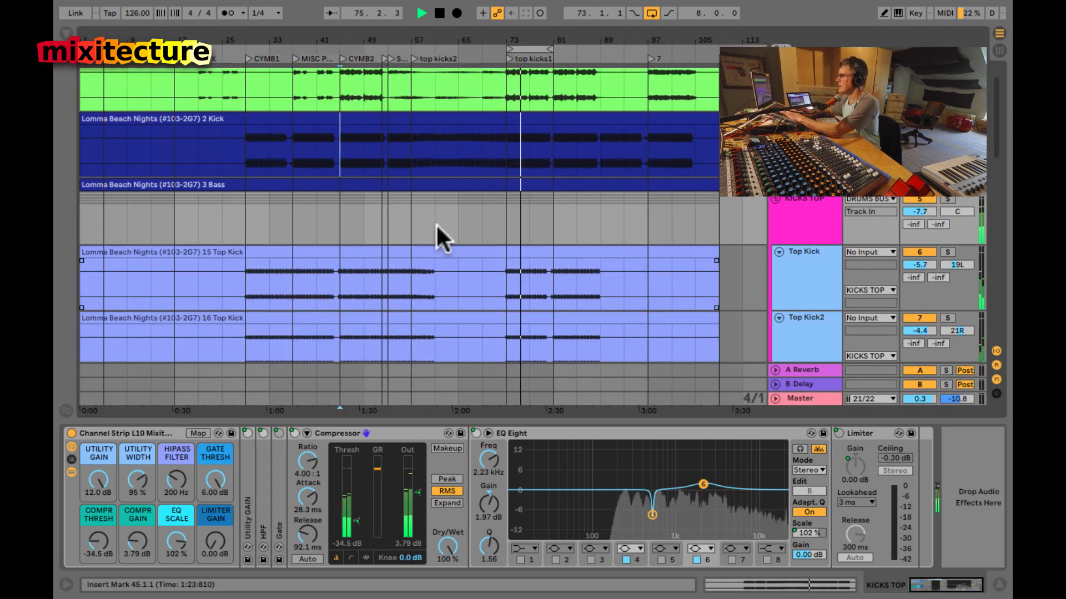
pyautogui.press('space')
pyautogui.scroll(-3, 435, 223)
pyautogui.scroll(-3, 435, 223)
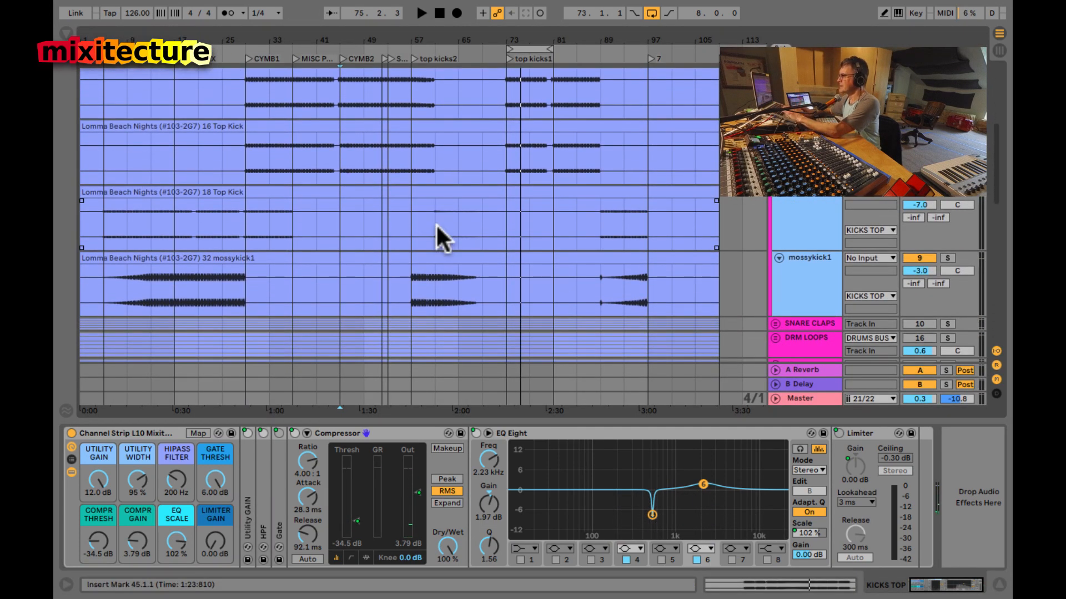
pyautogui.scroll(-1, 422, 222)
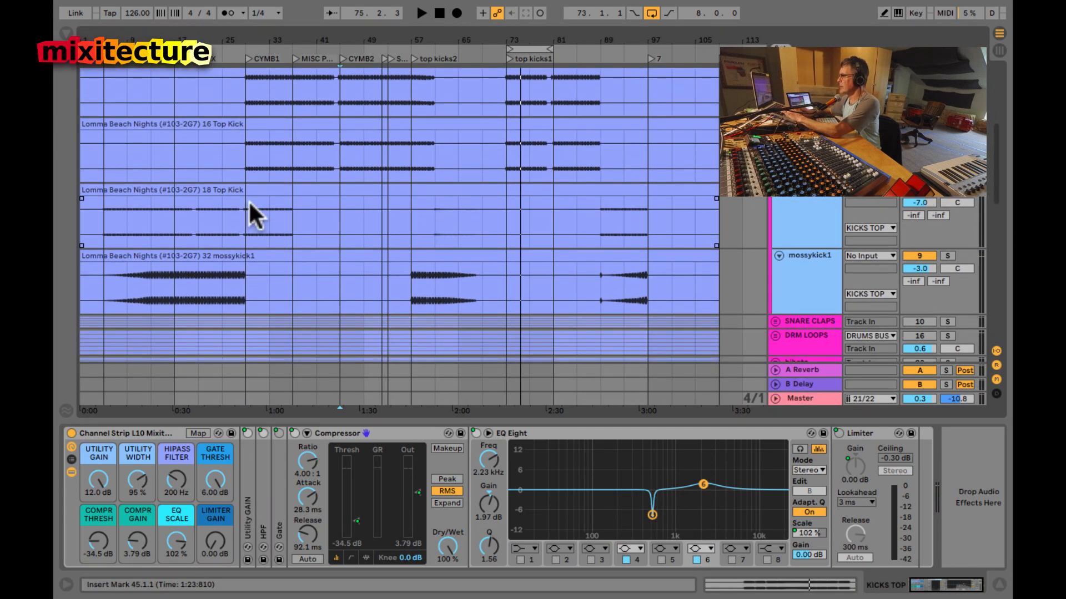
pyautogui.click(173, 214)
pyautogui.press('space')
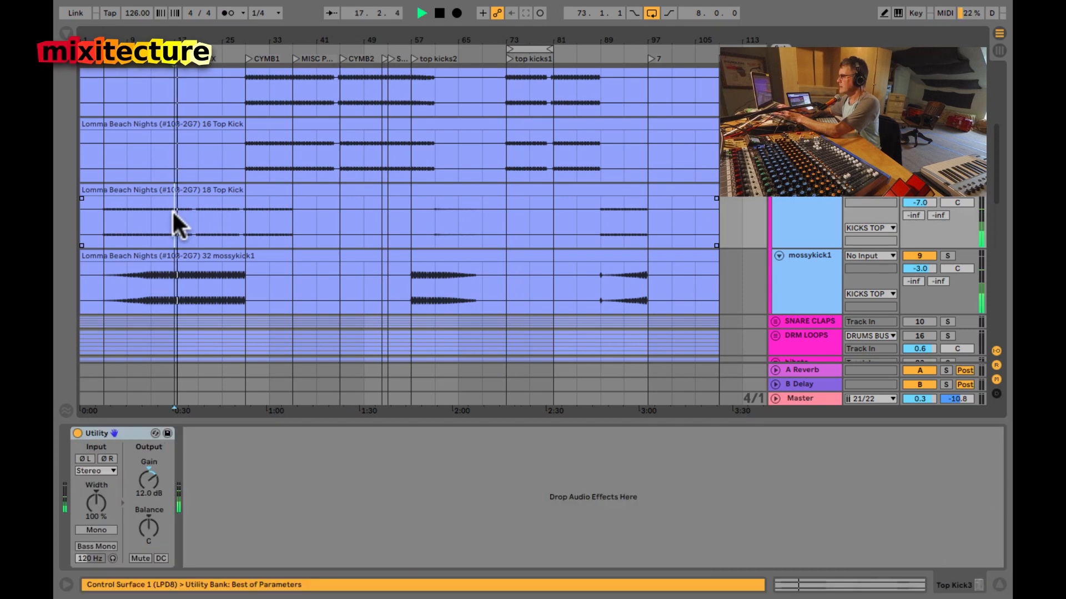
# Step: Compare the sound with mossykick1 muted and unmuted, and with Top Kick3 muted and unmuted, in Session View
pyautogui.press('Tab')
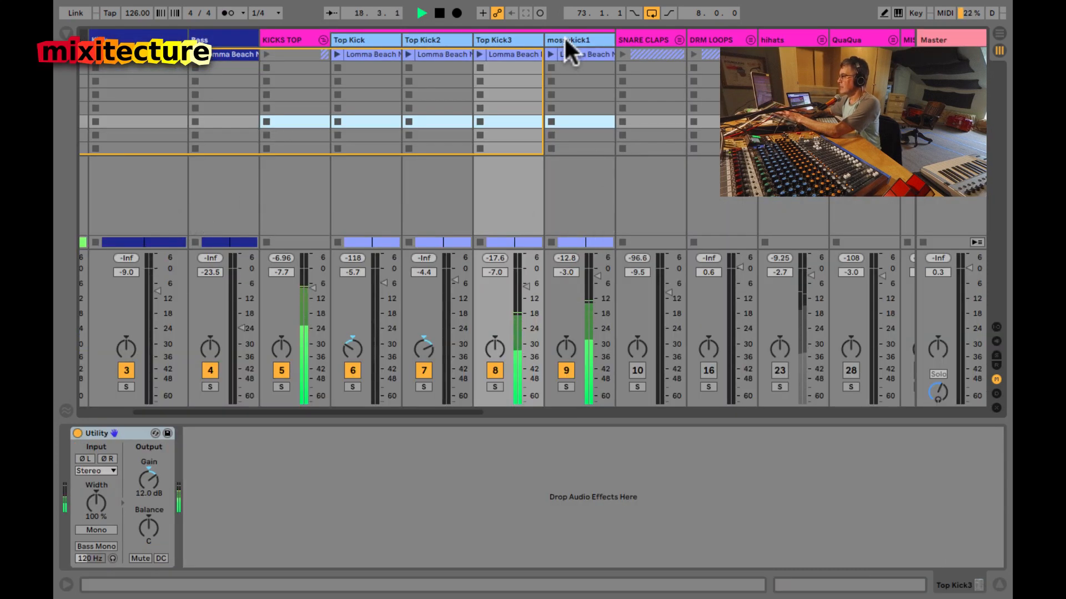
pyautogui.click(569, 371)
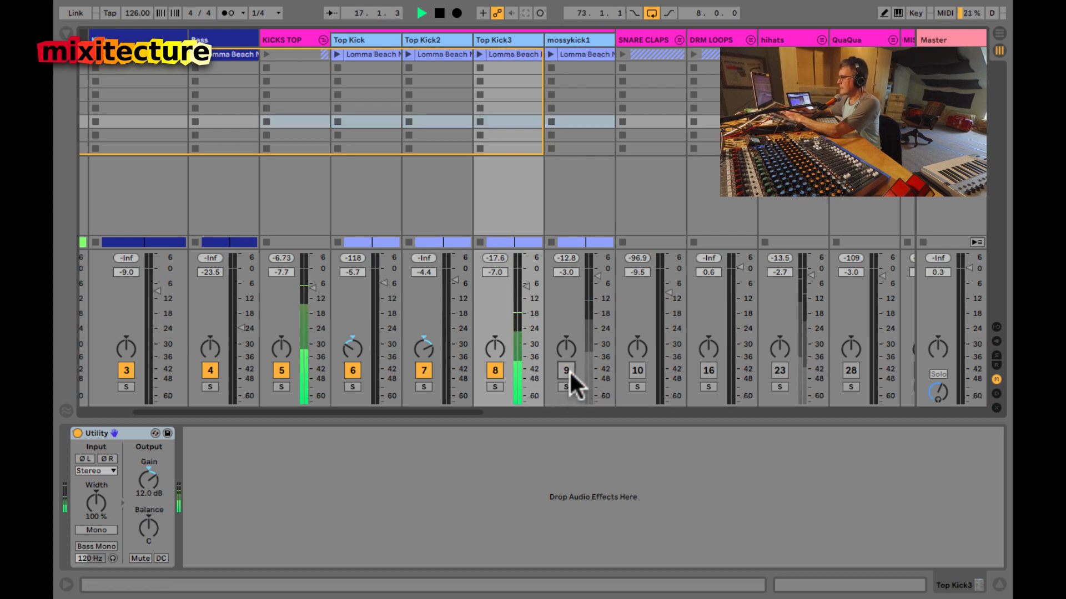
pyautogui.click(568, 370)
pyautogui.click(495, 371)
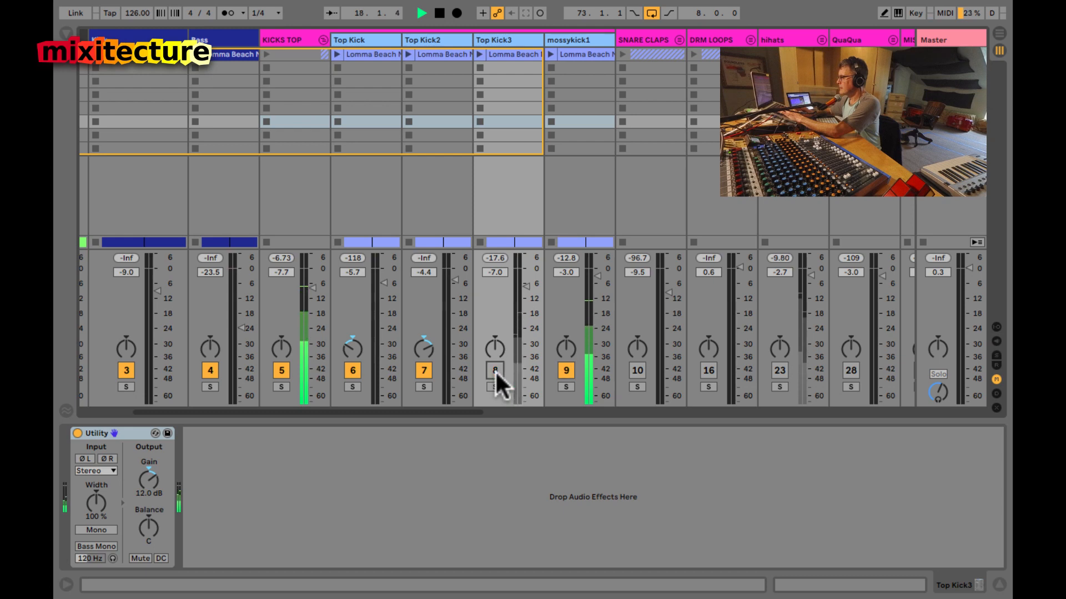
pyautogui.click(495, 371)
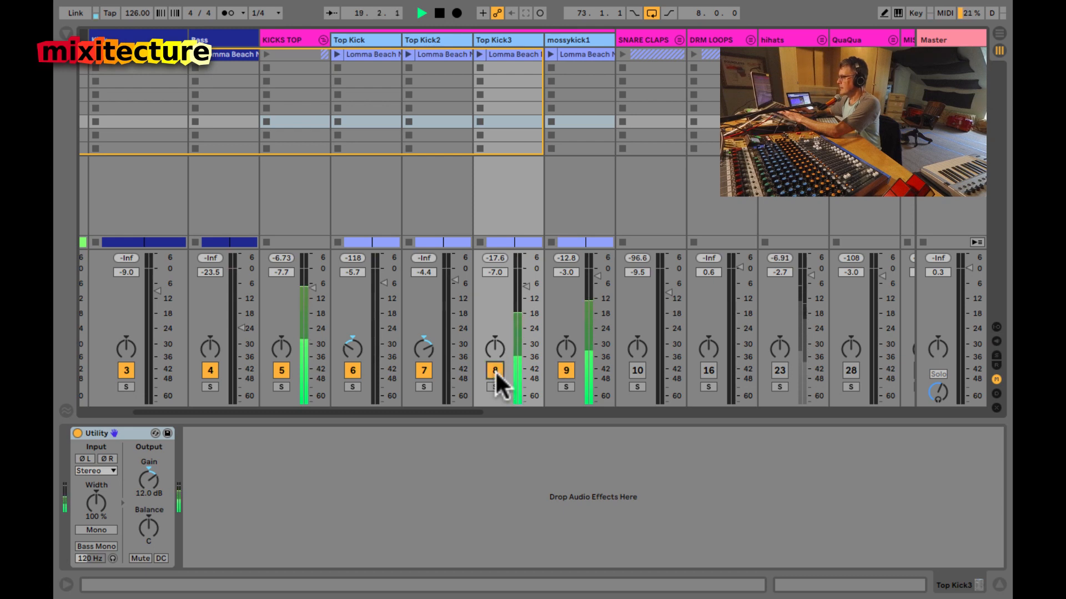
# Step: Set the KICKS TOP group's EQ scale to 112 %, EQ Eight band 6 Q to 2.10 and band 4 Q to 5.33
pyautogui.click(298, 34)
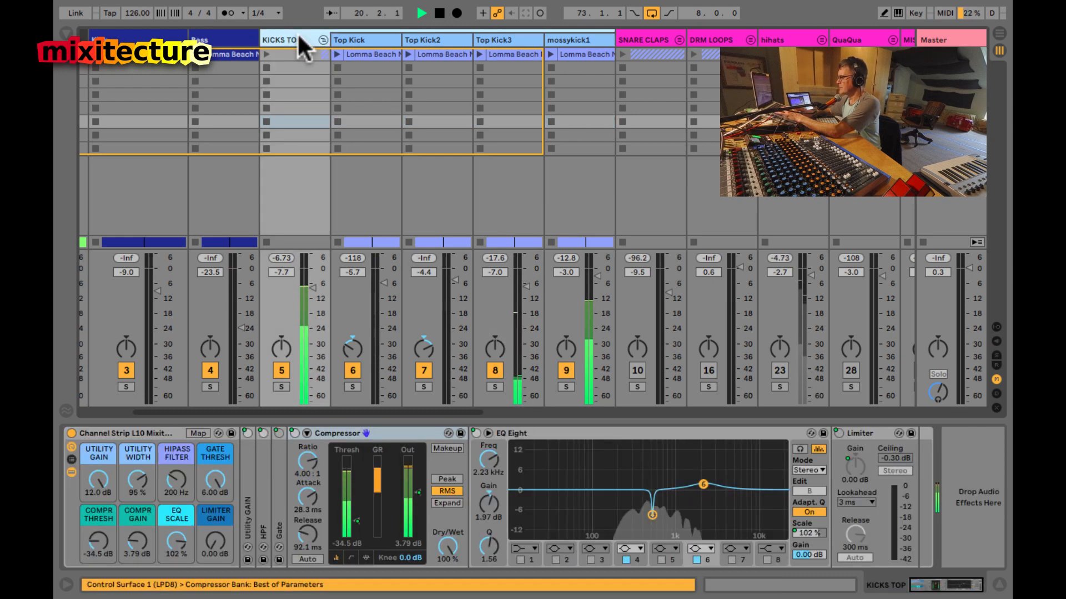
pyautogui.doubleClick(527, 458)
pyautogui.click(527, 455)
pyautogui.moveTo(174, 541); pyautogui.dragTo(175, 541)
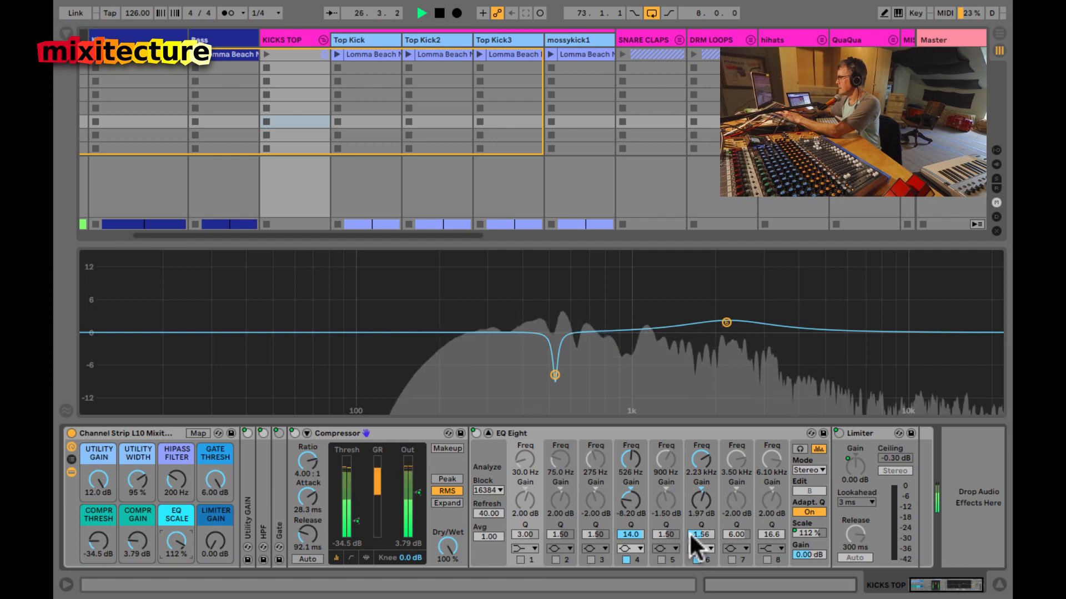
pyautogui.moveTo(698, 533); pyautogui.dragTo(699, 531)
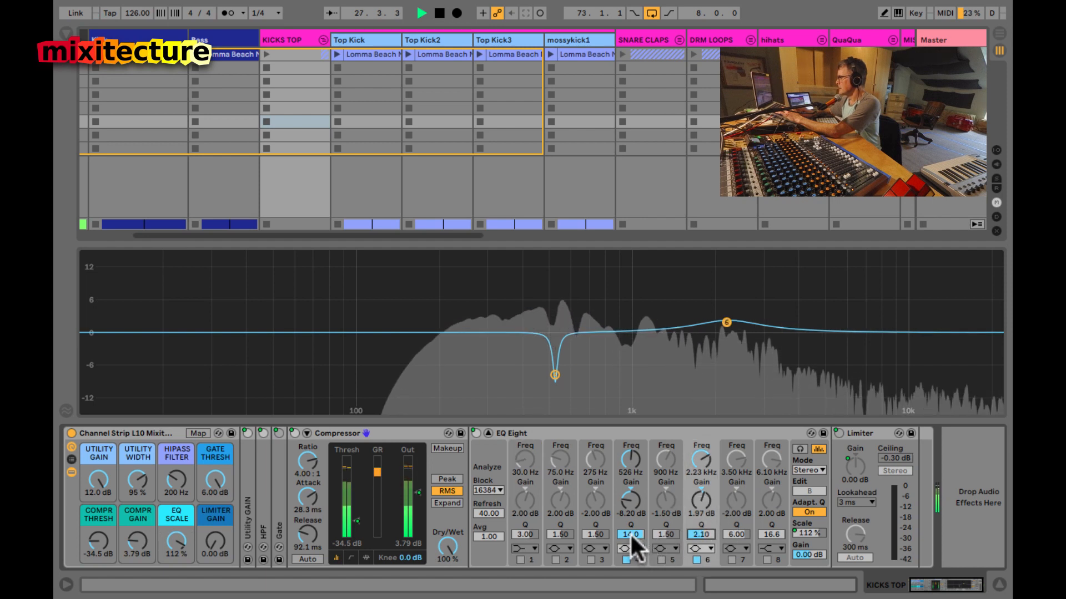
pyautogui.moveTo(630, 533); pyautogui.dragTo(630, 533)
pyautogui.press('alt+super+m')
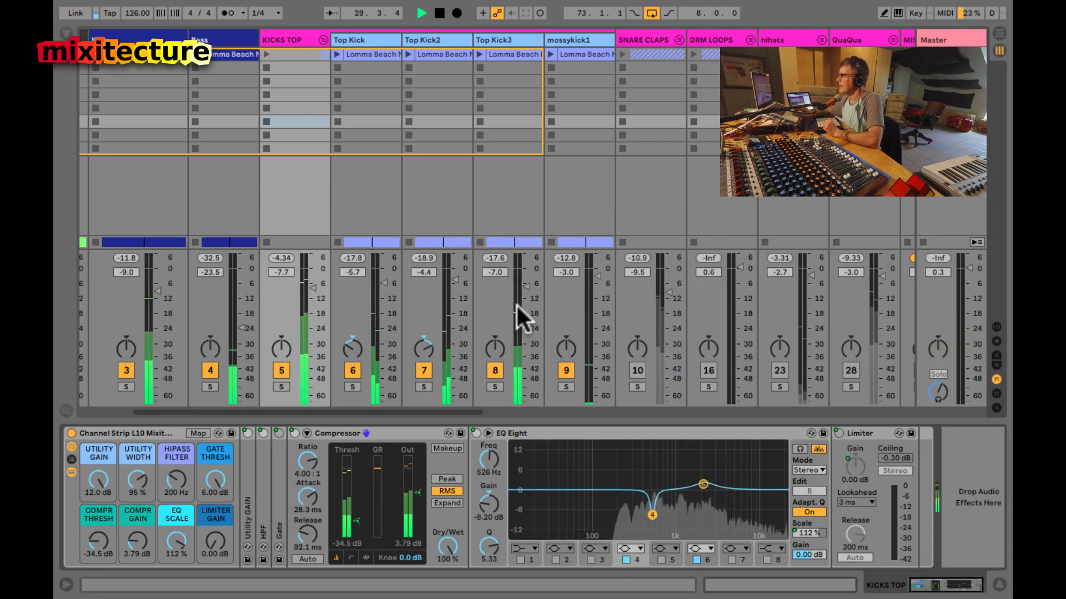
# Step: Stop playback and examine the stem pairs Top Kick3 with mossykick1 and Top Kick with Top Kick2 in the arrangement
pyautogui.press('Tab')
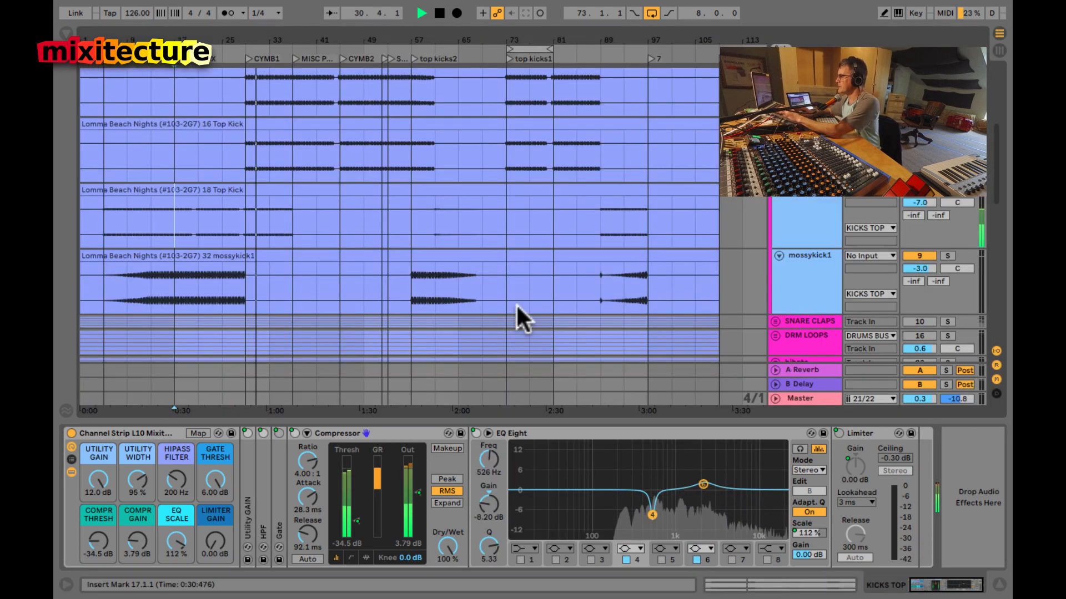
pyautogui.press('space')
pyautogui.click(625, 205)
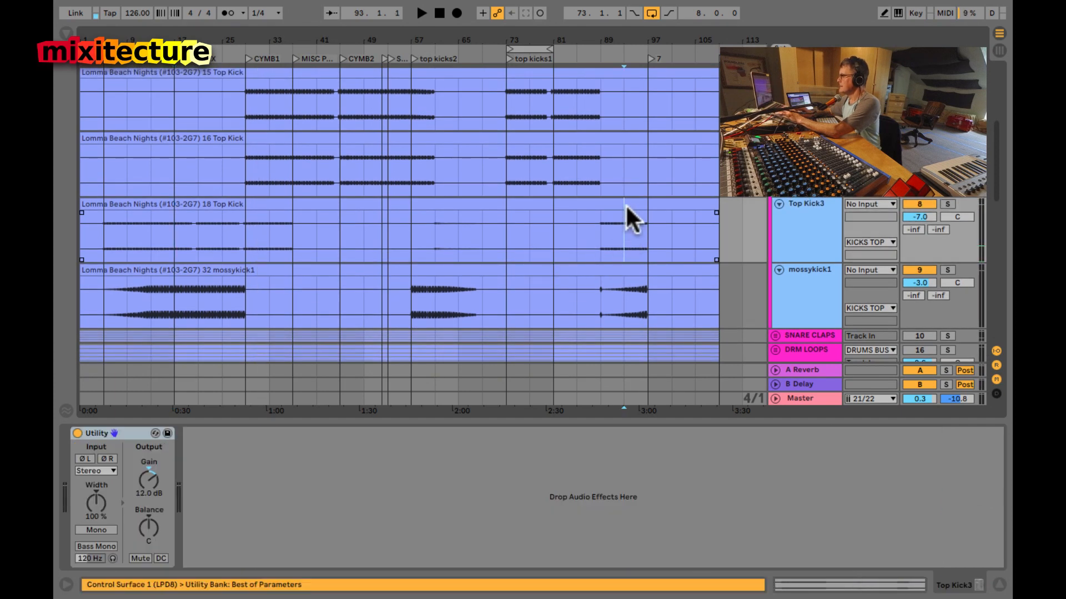
pyautogui.keyDown('shift'); pyautogui.click(618, 268); pyautogui.keyUp('shift')
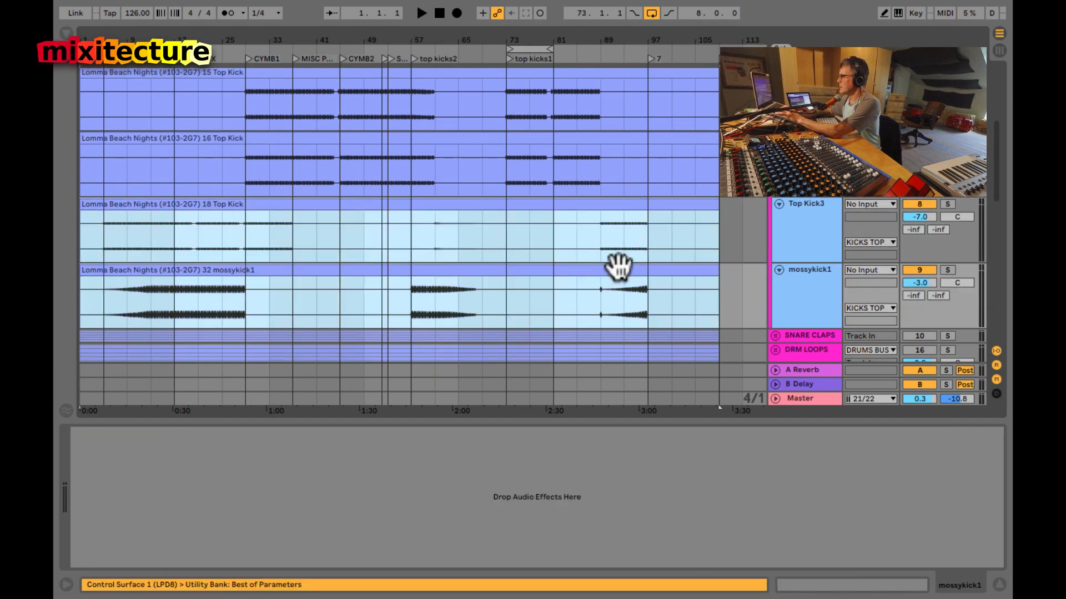
pyautogui.click(535, 134)
pyautogui.keyDown('shift'); pyautogui.click(535, 73); pyautogui.keyUp('shift')
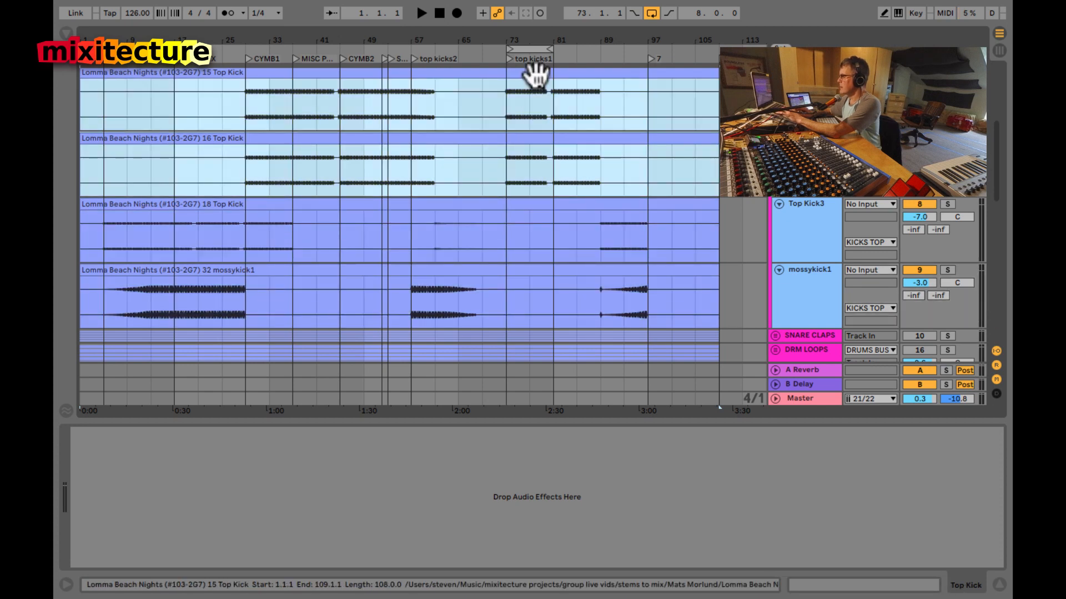
pyautogui.scroll(1, 529, 125)
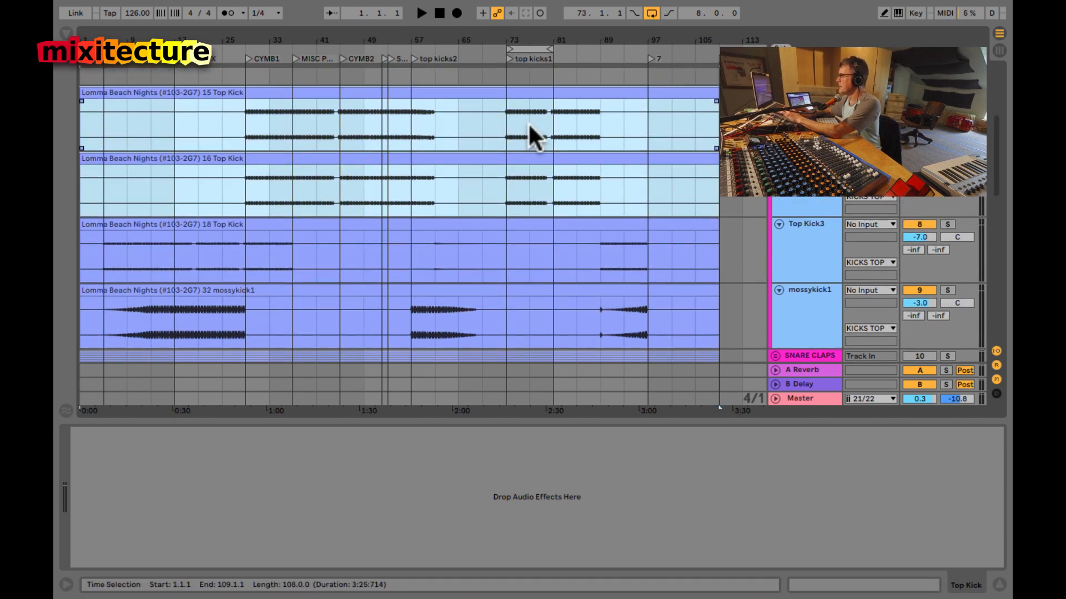
# Step: Play the top kicks1 section from bar 73 and reset the KICKS TOP group's peak level in the mixer
pyautogui.press('Tab')
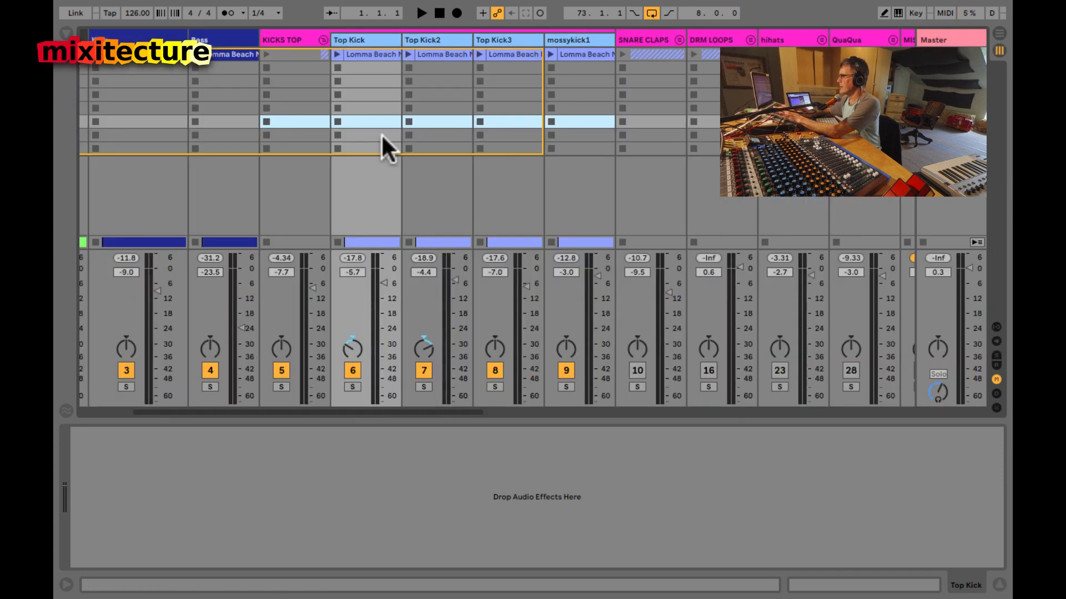
pyautogui.click(278, 33)
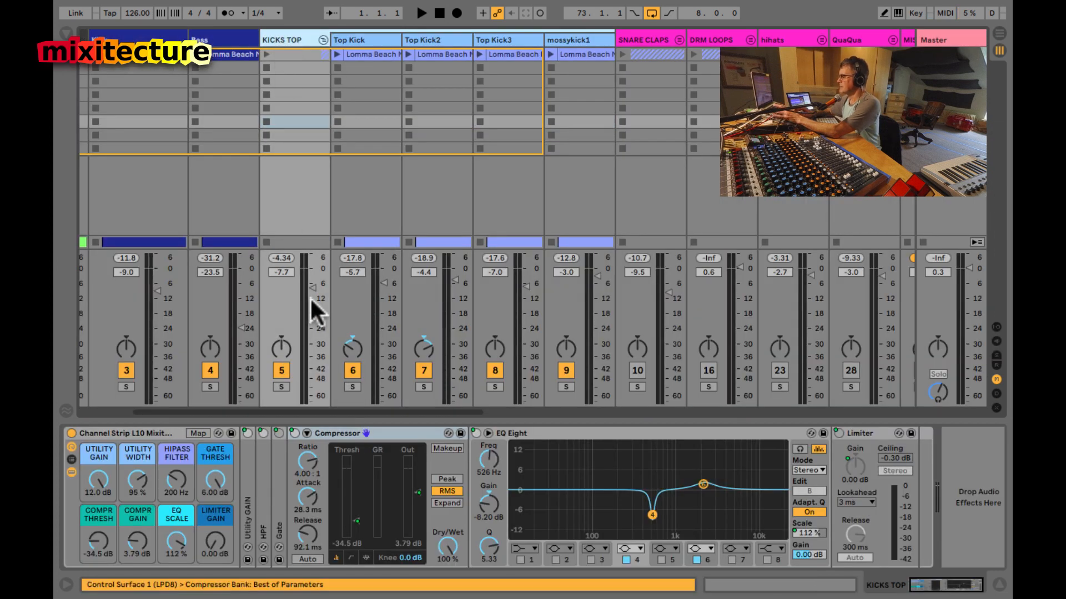
pyautogui.press('Tab')
pyautogui.click(504, 194)
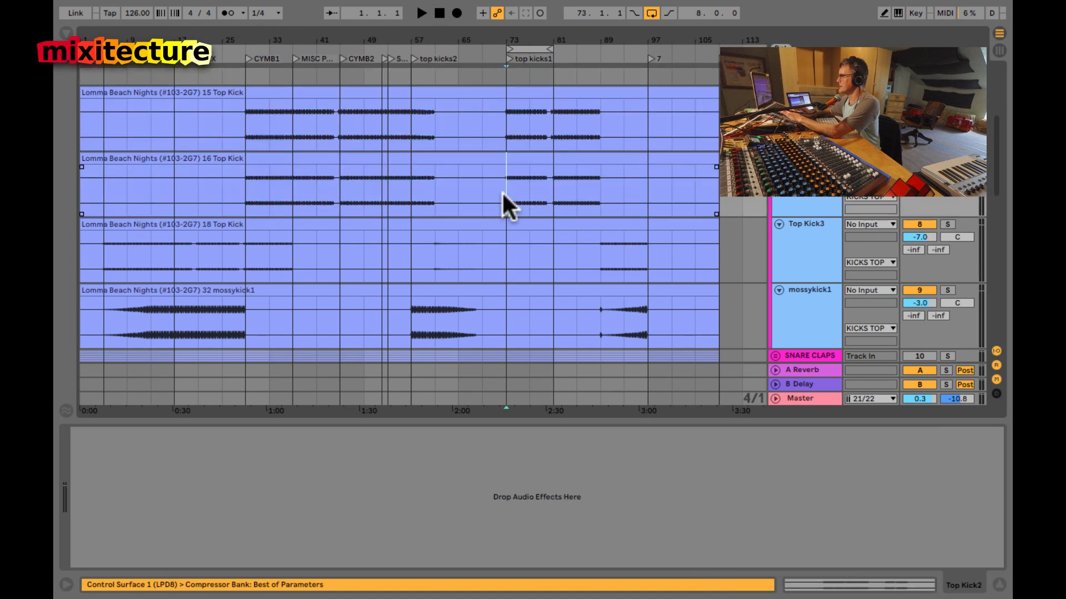
pyautogui.press('space')
pyautogui.press('Tab')
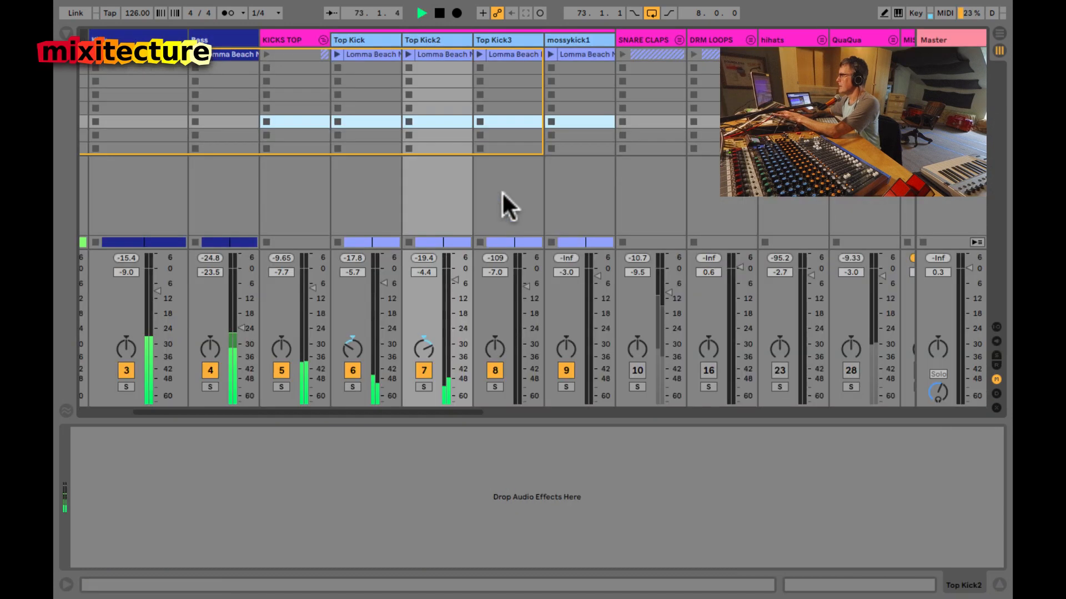
pyautogui.click(288, 257)
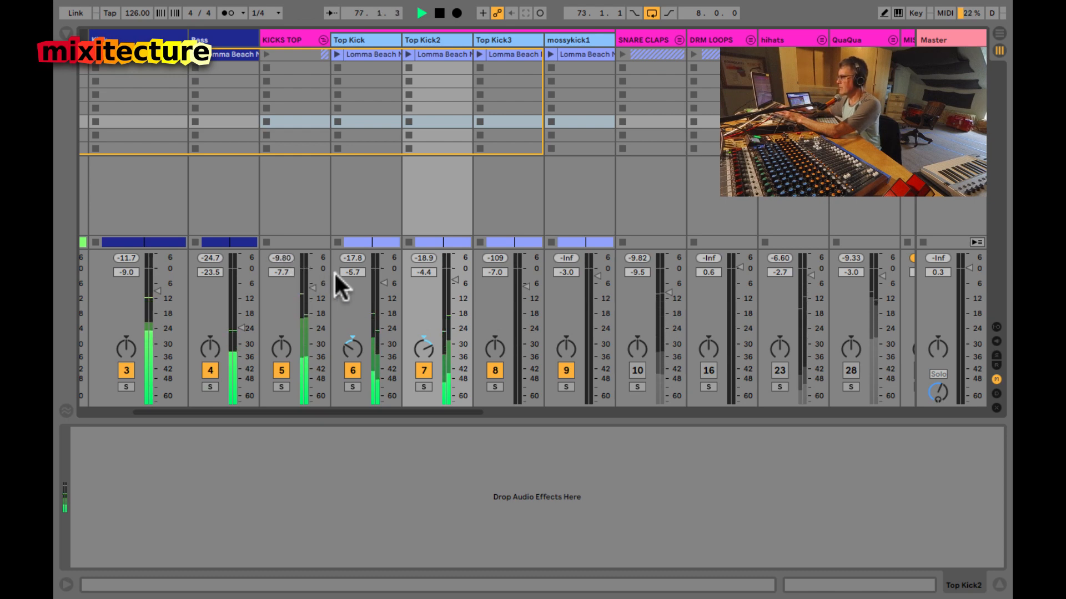
# Step: Stop playback, play the song from bar 17 instead, and reset the KICKS TOP group's peak level in Session View
pyautogui.press('Tab')
pyautogui.press('space')
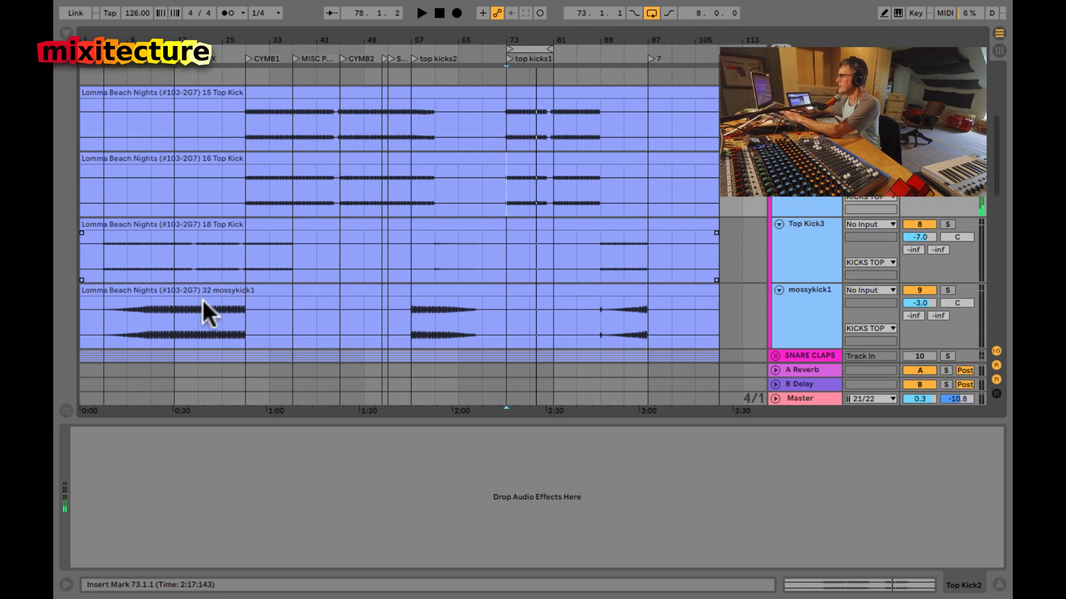
pyautogui.click(172, 315)
pyautogui.press('space')
pyautogui.press('Tab')
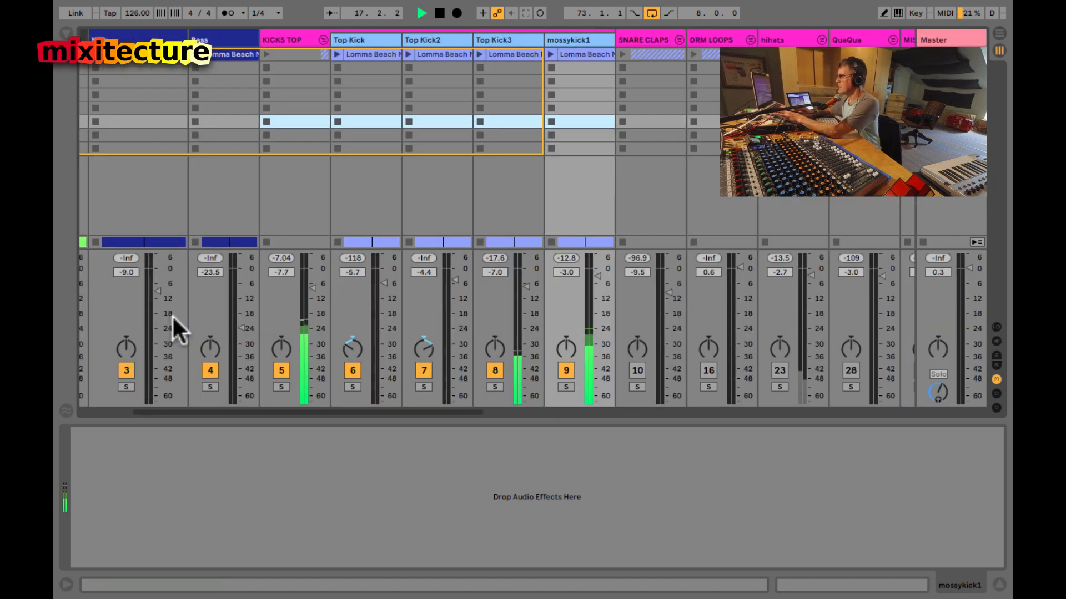
pyautogui.click(279, 257)
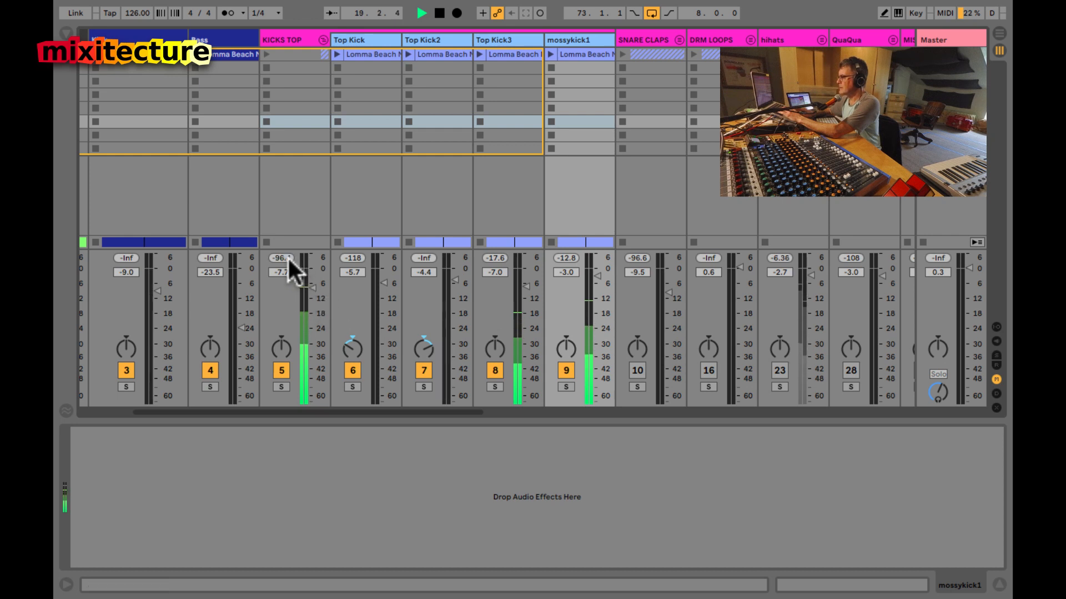
# Step: Set the mossykick1 track's volume to -6.0 dB
pyautogui.click(561, 271)
pyautogui.write('-6')
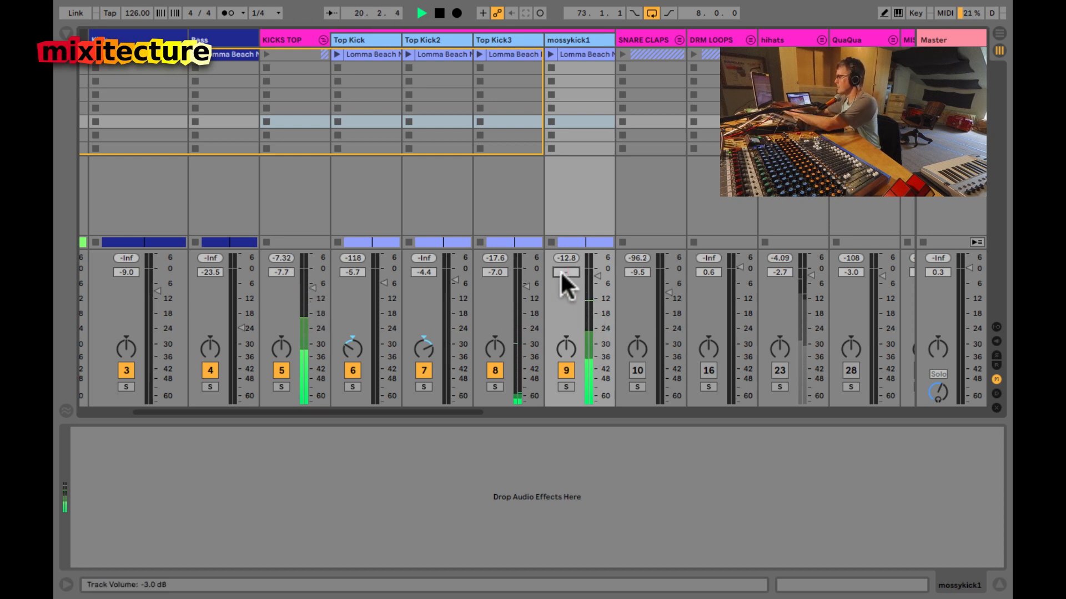
pyautogui.press('Return')
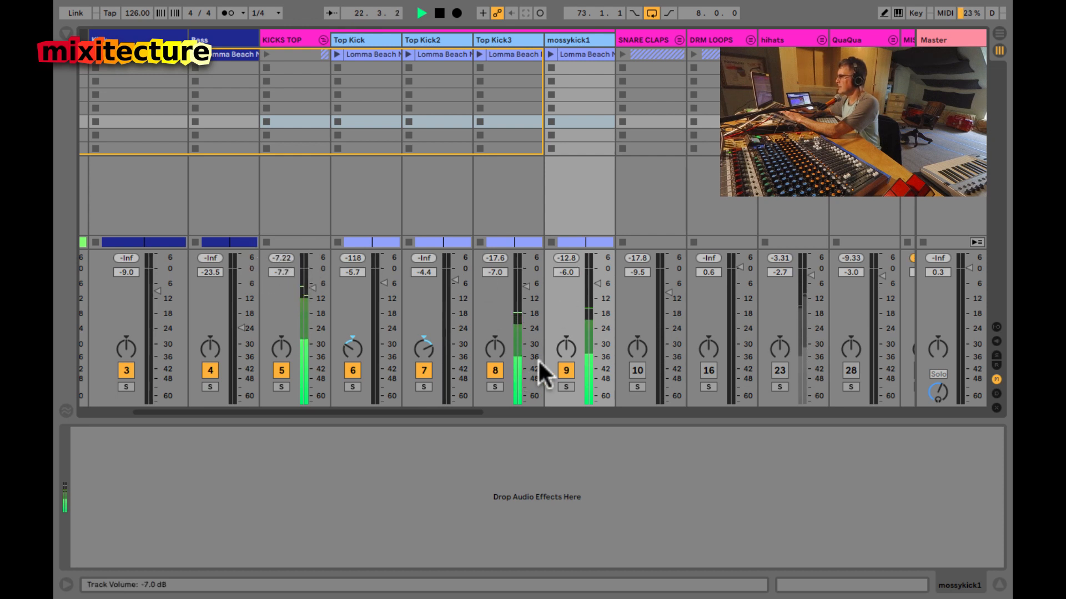
# Step: Set Top Kick3's volume to -9.5 dB with mossykick1 muted, and compare the stems by muting and unmuting them
pyautogui.click(565, 370)
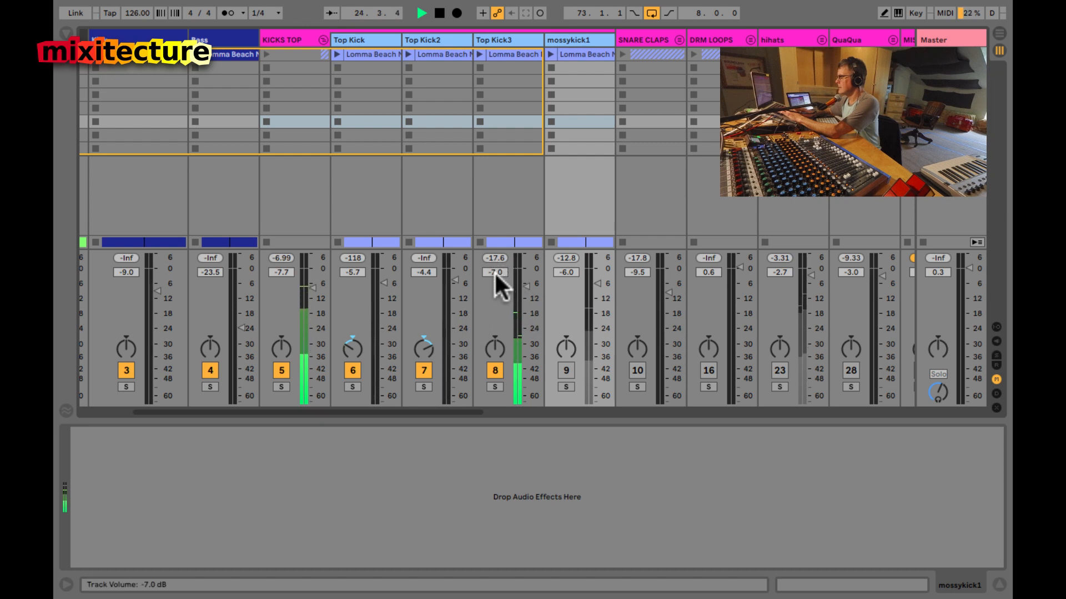
pyautogui.moveTo(494, 271); pyautogui.dragTo(494, 272)
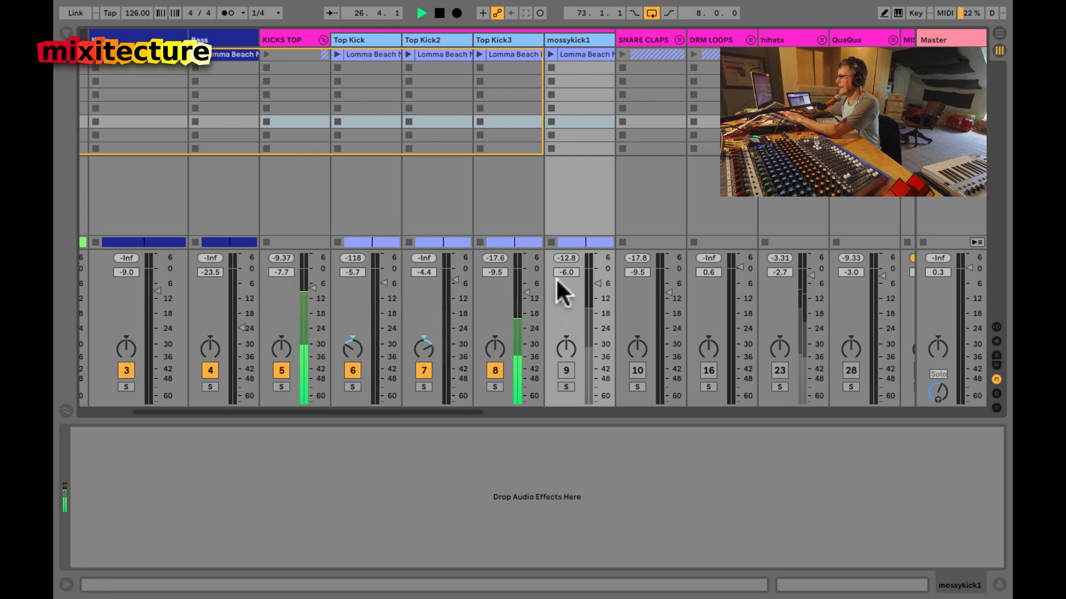
pyautogui.click(566, 369)
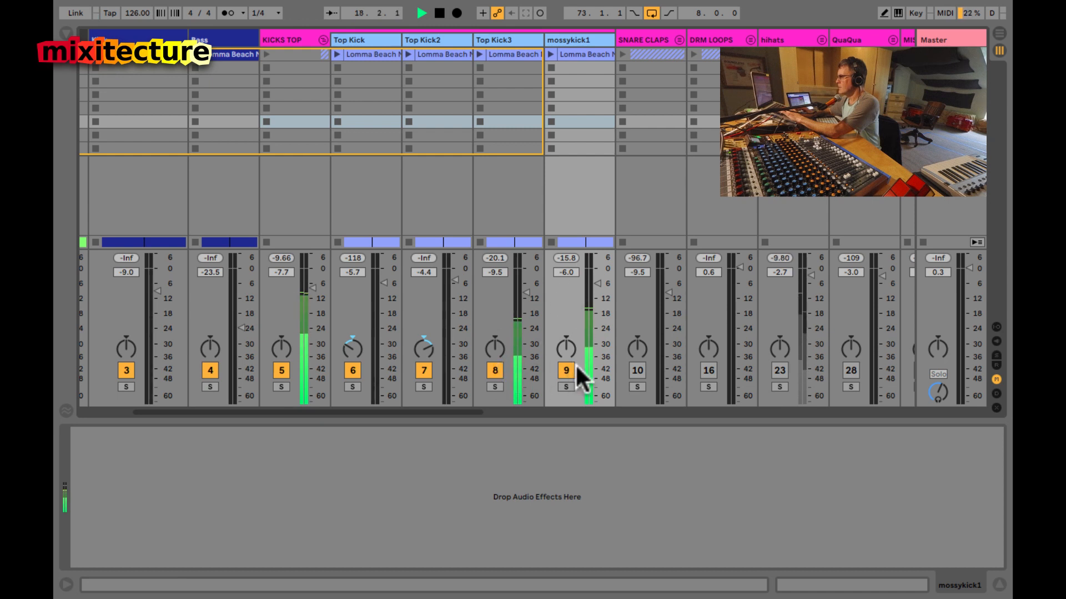
pyautogui.click(496, 370)
pyautogui.click(495, 370)
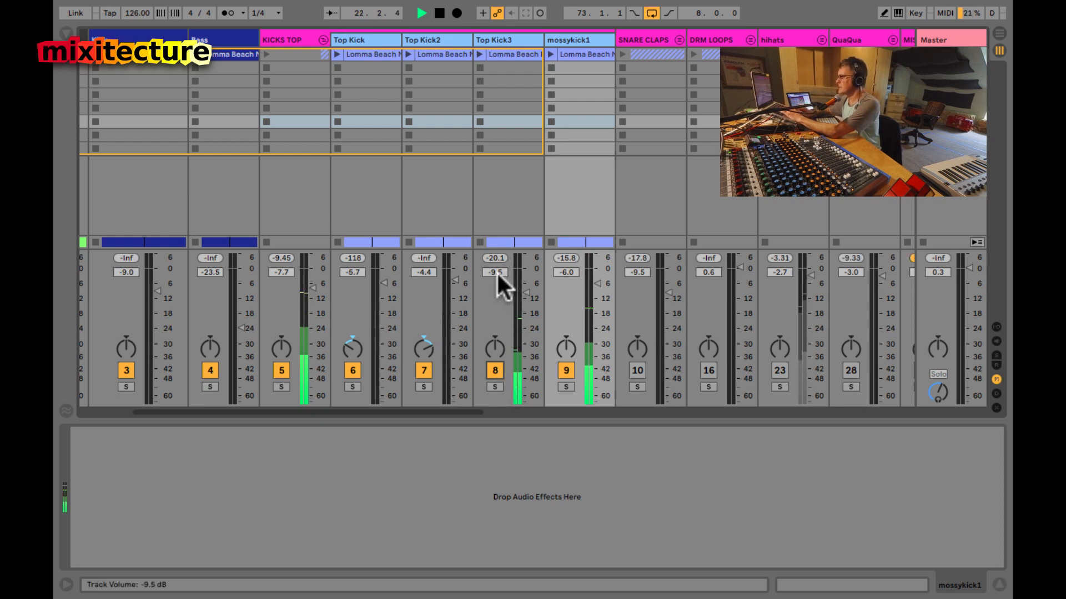
# Step: Stop playback, reset the KICKS TOP group's peak level, and mute and fold the group
pyautogui.press('space')
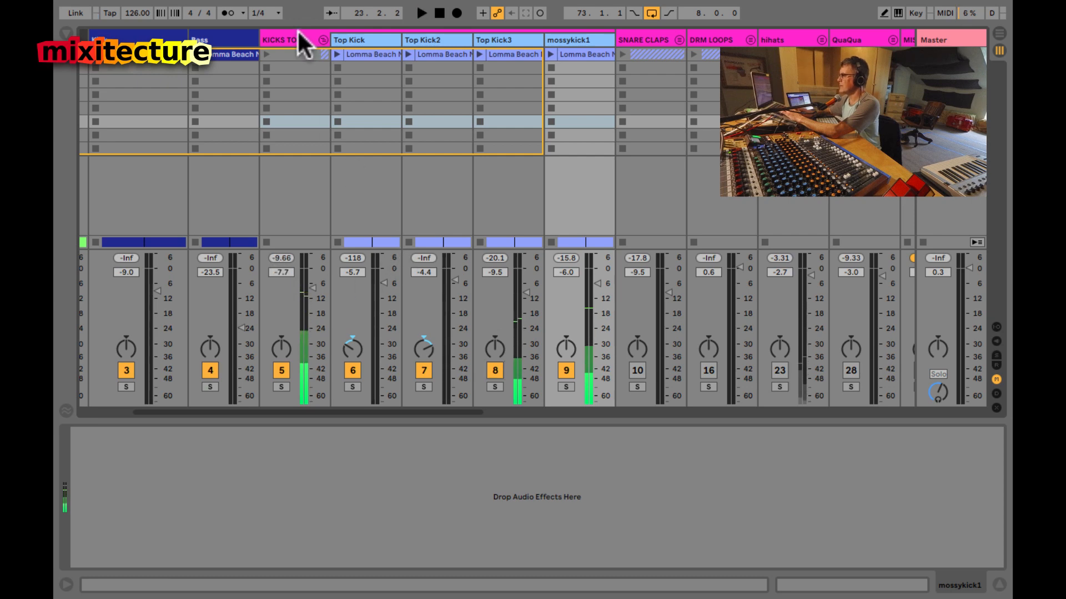
pyautogui.click(297, 39)
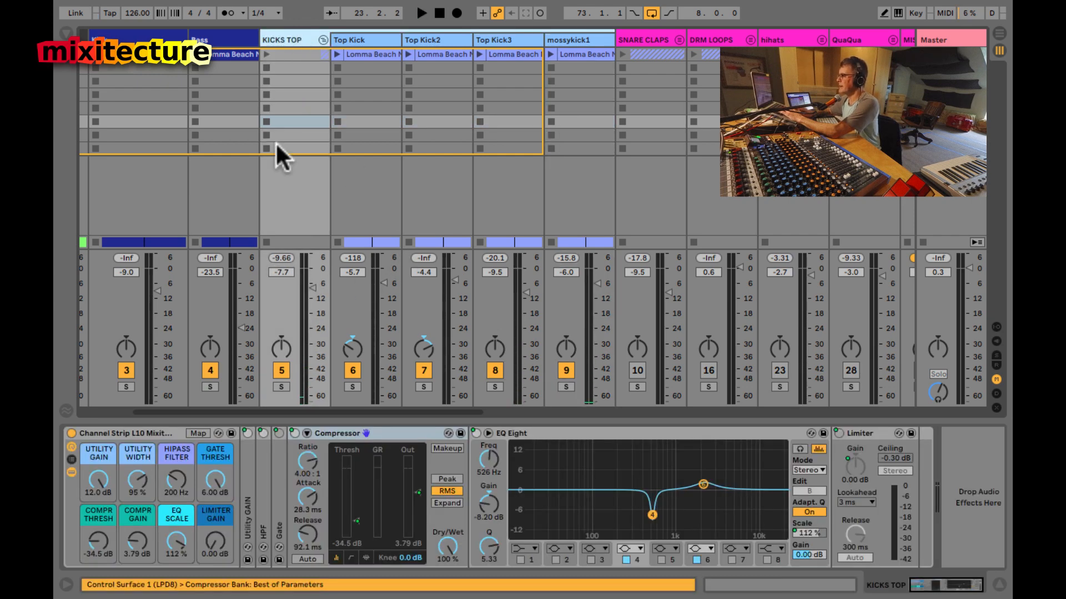
pyautogui.click(283, 258)
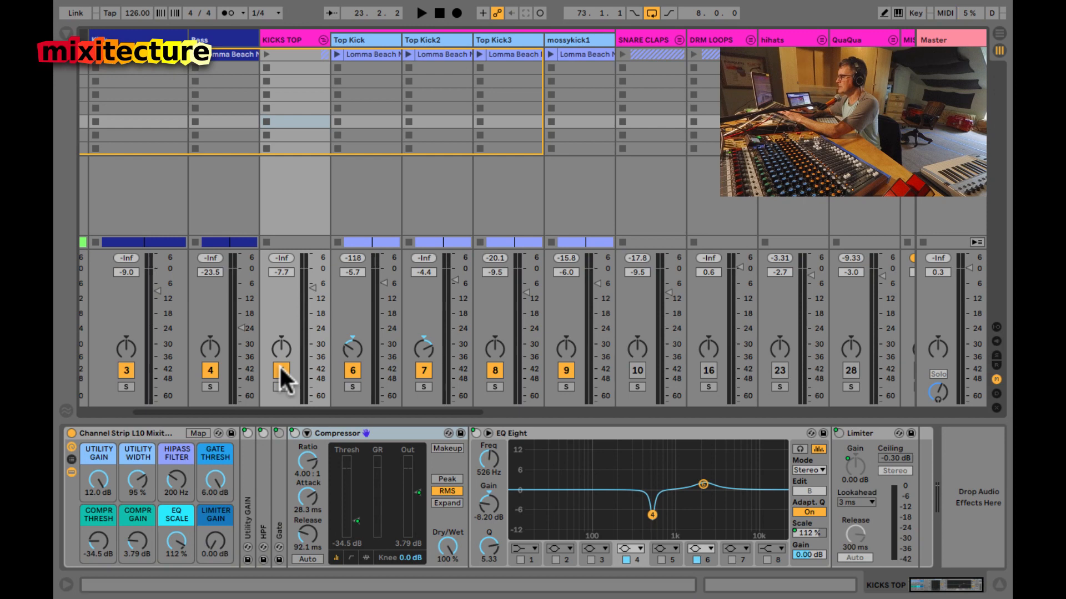
pyautogui.press('Tab')
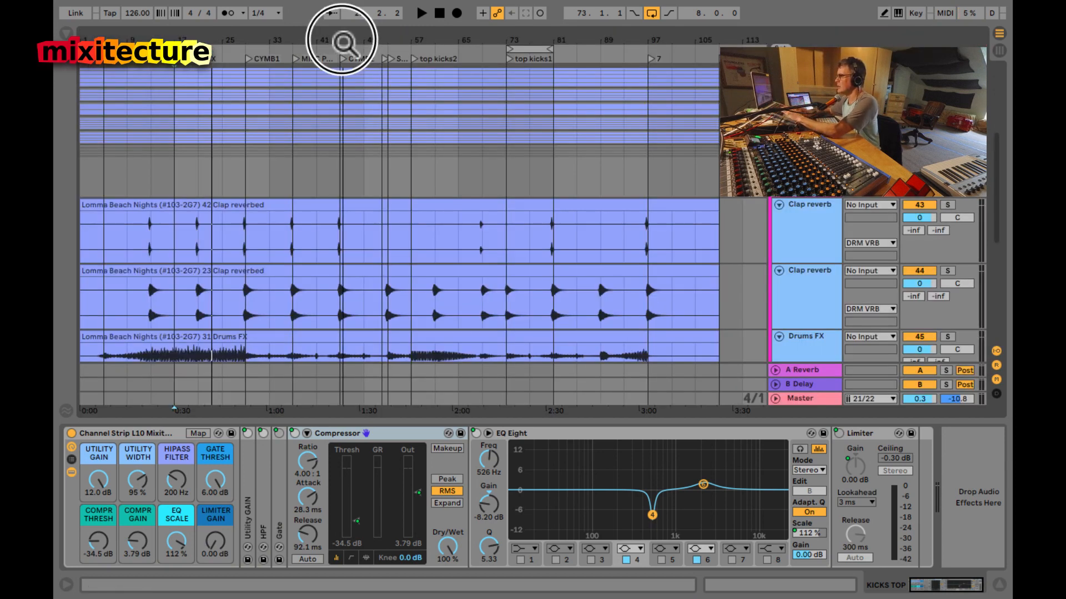
pyautogui.press('Tab')
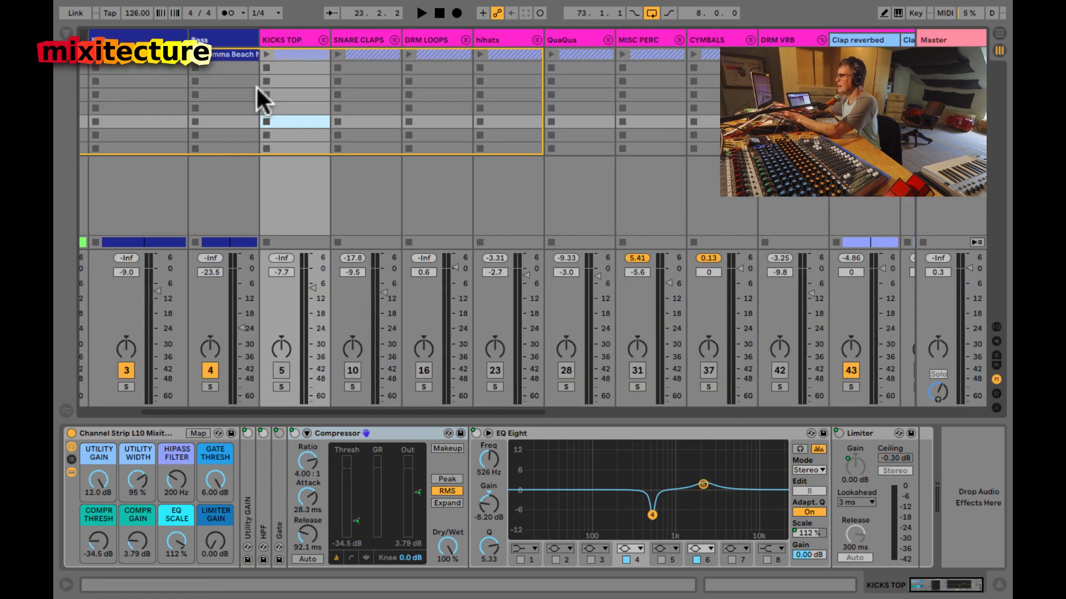
# Step: Unfold the KICKS TOP group and review the panning and volume settings of its kick tracks
pyautogui.click(321, 35)
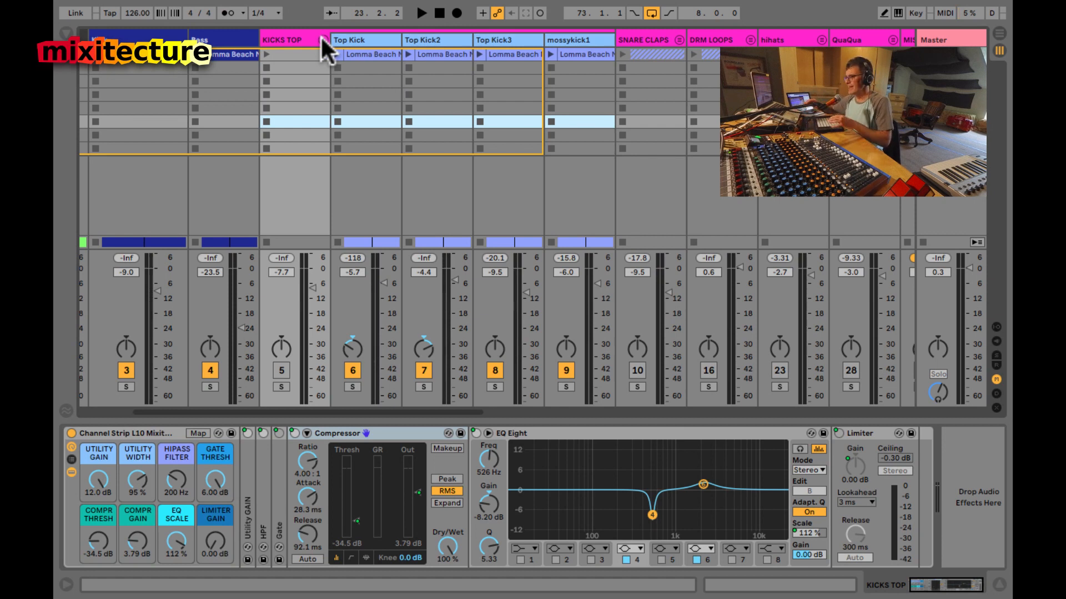
pyautogui.click(377, 53)
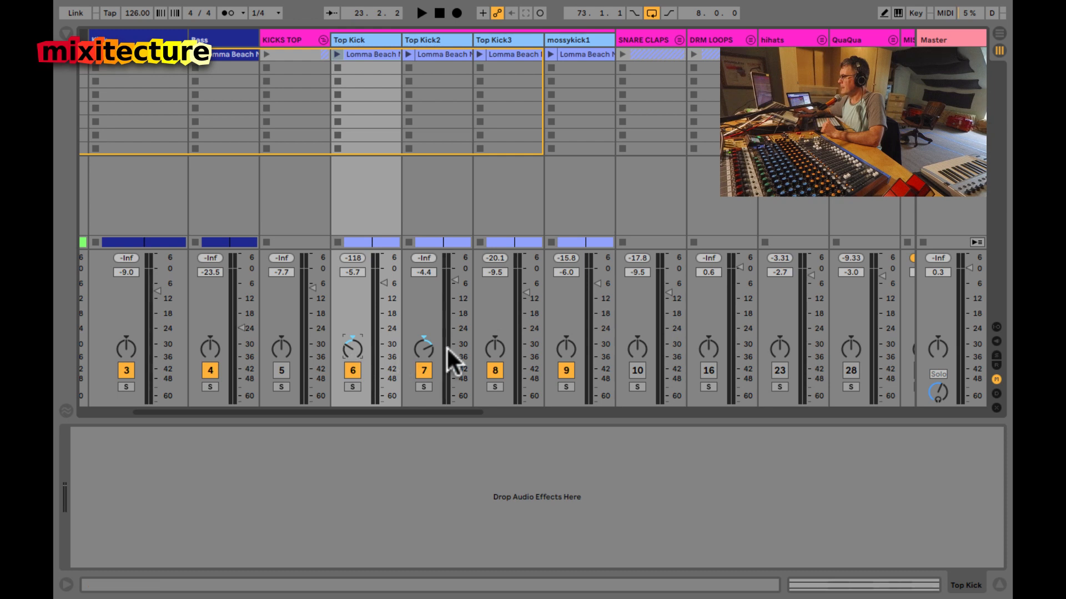
pyautogui.click(528, 289)
pyautogui.click(597, 284)
# Step: Listen to the unmuted KICKS TOP group, and switch to SNARE CLAPS by muting and folding KICKS TOP and activating SNARE CLAPS
pyautogui.click(291, 39)
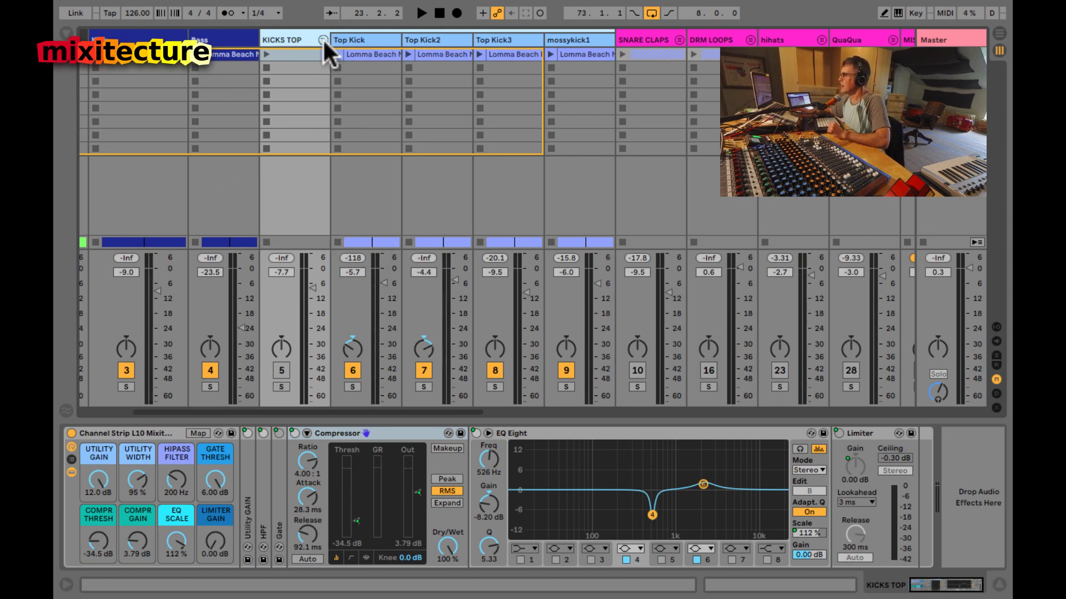
pyautogui.press('space')
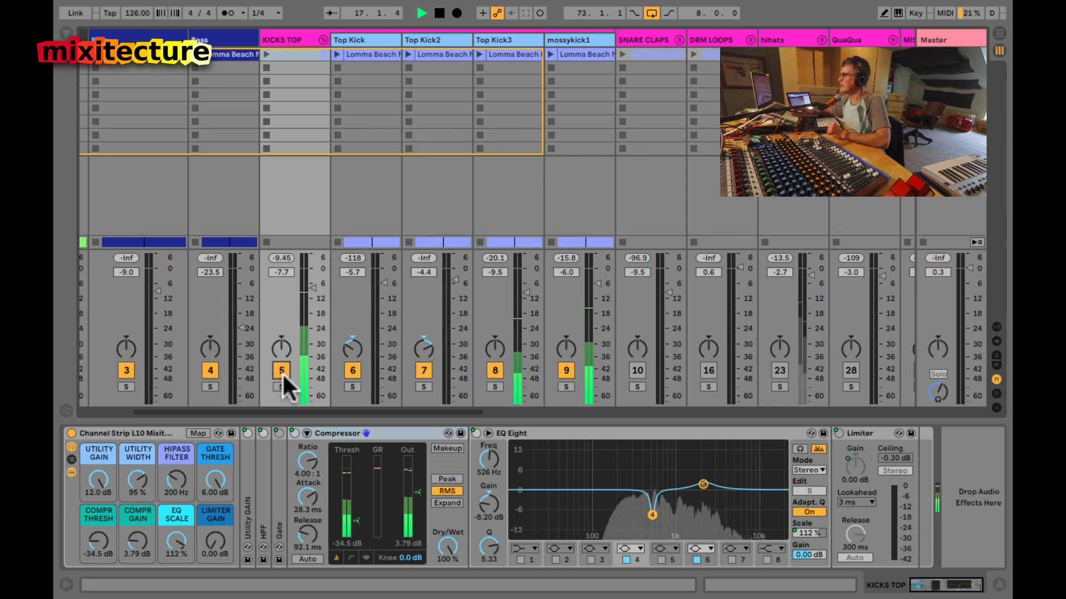
pyautogui.click(323, 39)
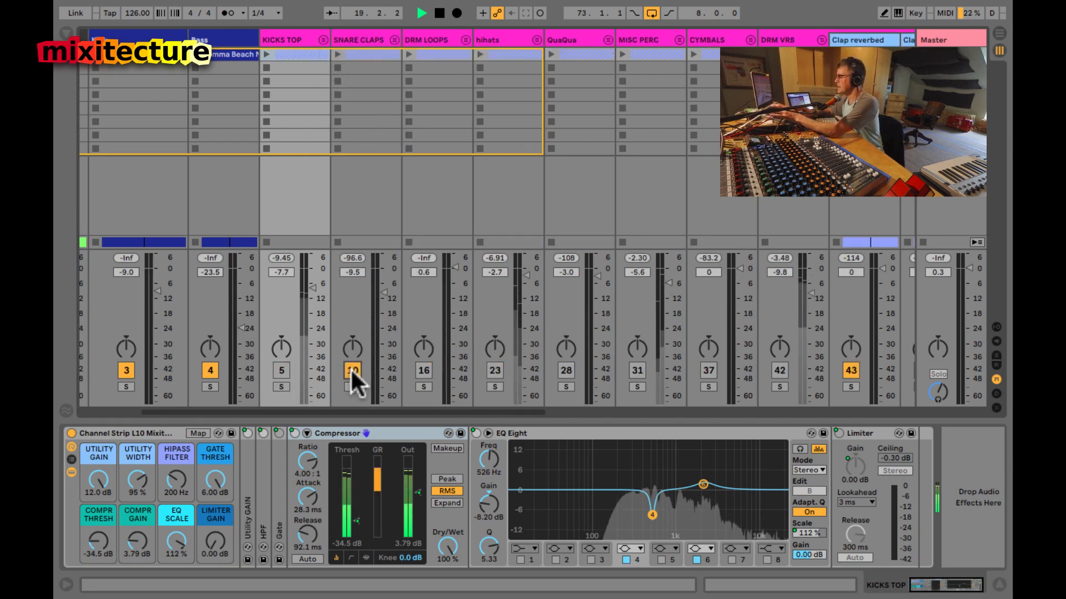
# Step: Loop the four bars from the SNARE CLAPS marker at bar 53 in the arrangement and play them
pyautogui.press('Tab')
pyautogui.moveTo(318, 40); pyautogui.dragTo(318, 58)
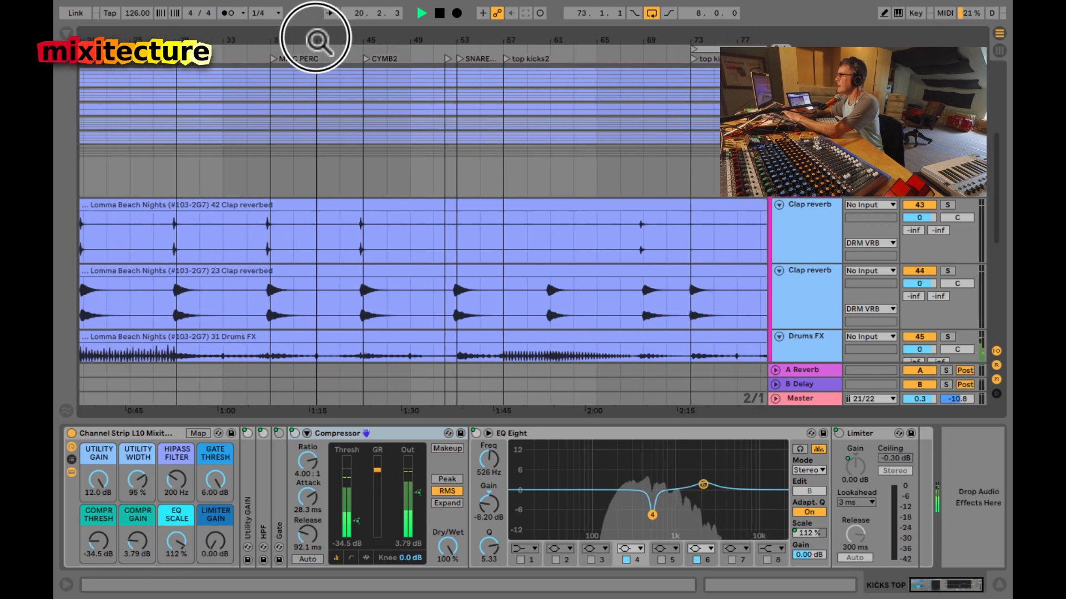
pyautogui.press('space')
pyautogui.click(459, 59)
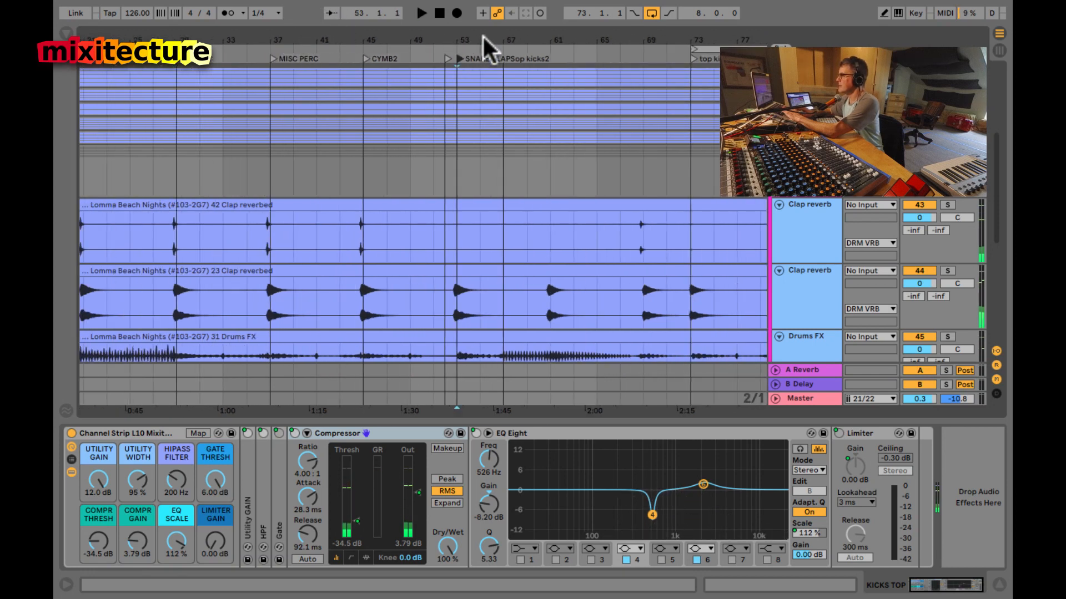
pyautogui.moveTo(455, 181); pyautogui.dragTo(520, 184)
pyautogui.hotkey('ctrl', 'l')
pyautogui.press('space')
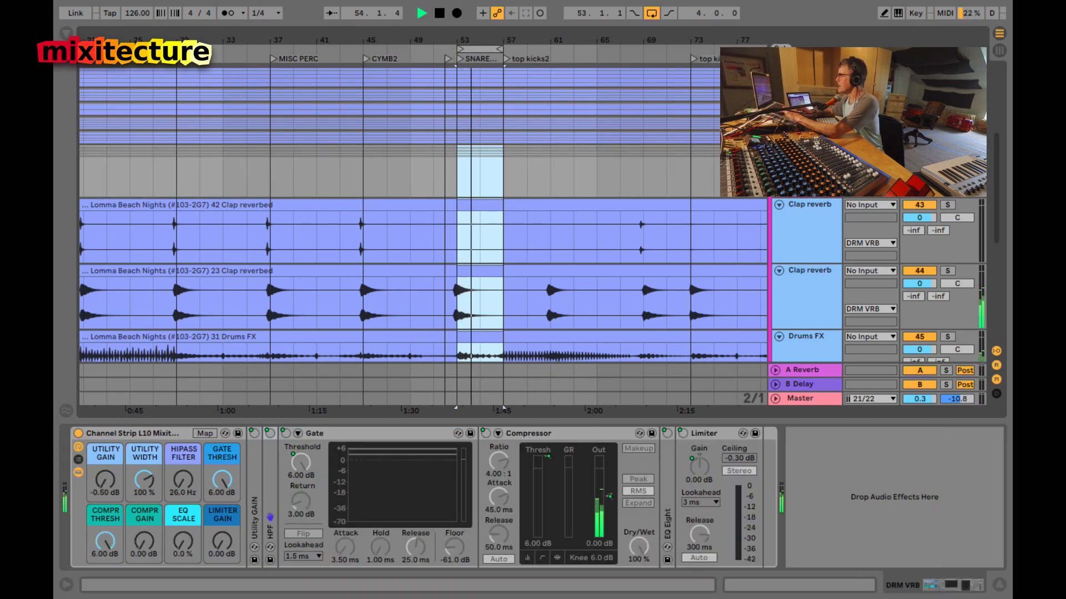
# Step: Unfold the SNARE CLAPS group in the arrangement with the device view hidden, and select the Snare clip
pyautogui.scroll(-10, 767, 198)
pyautogui.scroll(1, 775, 109)
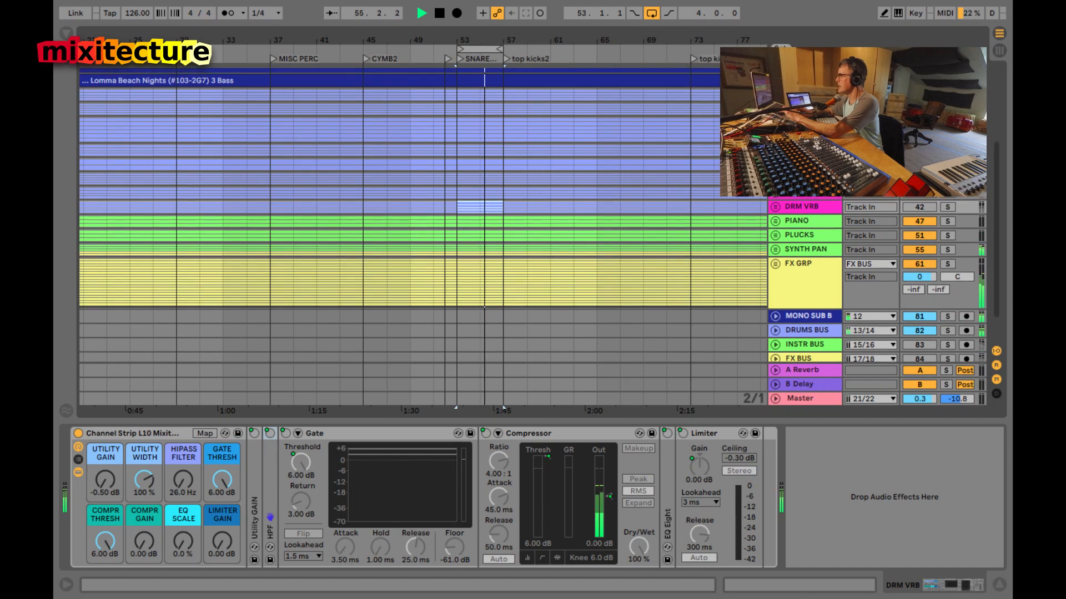
pyautogui.click(775, 109)
pyautogui.press('super+alt+l')
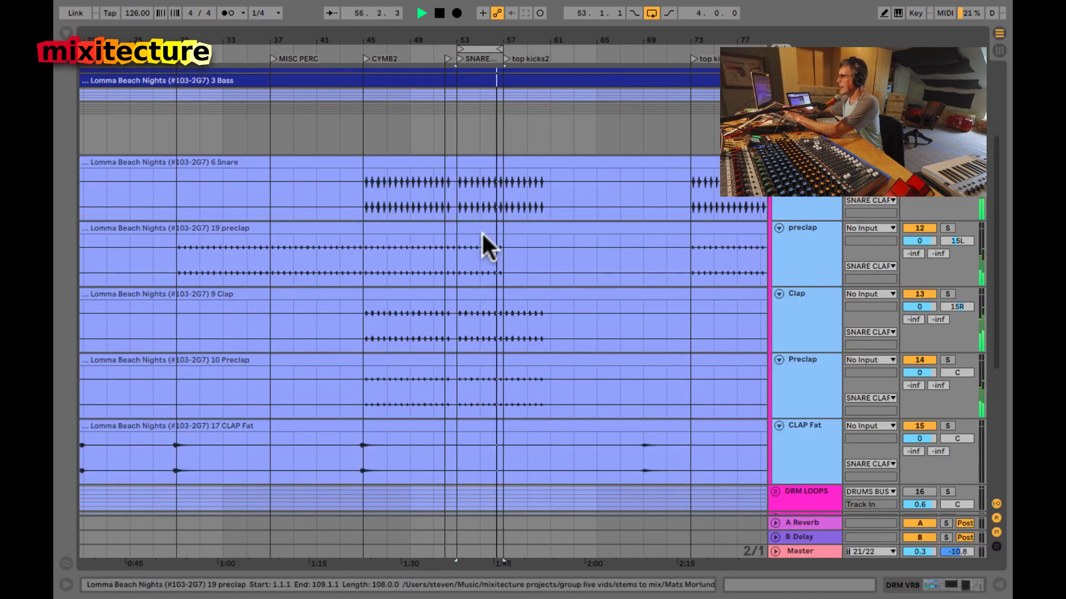
pyautogui.click(456, 237)
pyautogui.click(476, 162)
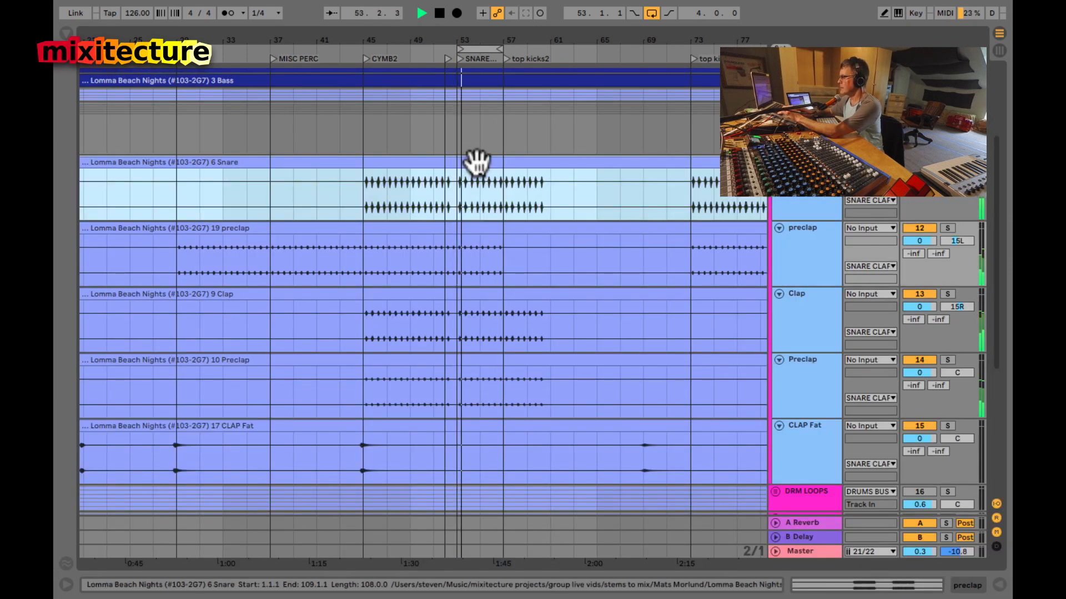
# Step: Step through the SNARE CLAPS clips below Snare, comparing the preclap, Clap and Preclap waveforms while the loop plays
pyautogui.press('Down')
pyautogui.press('Down')
pyautogui.press('Down')
pyautogui.press('Down')
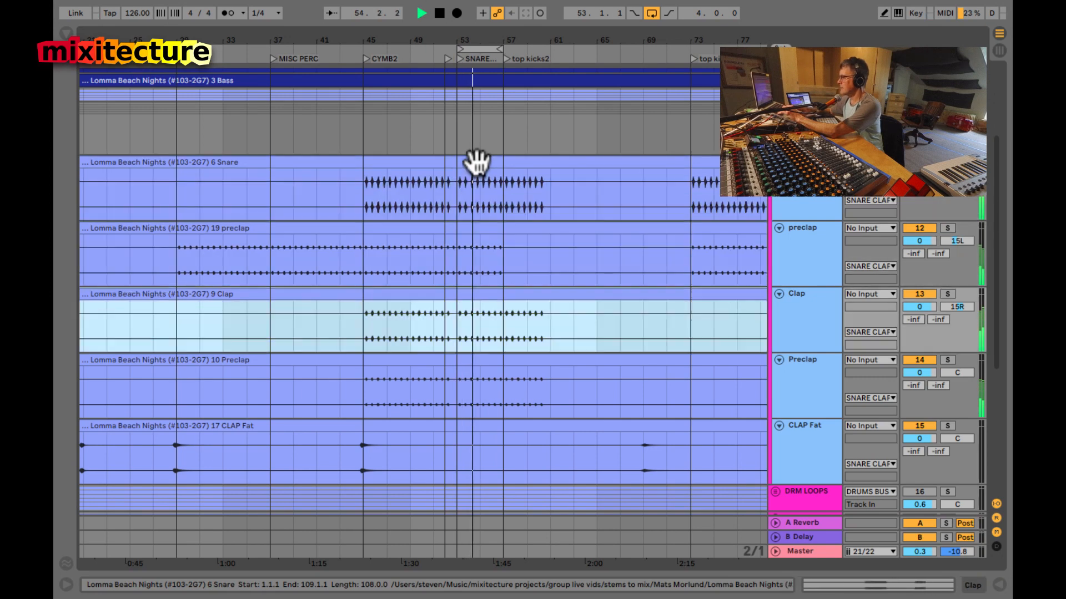
pyautogui.press('Up')
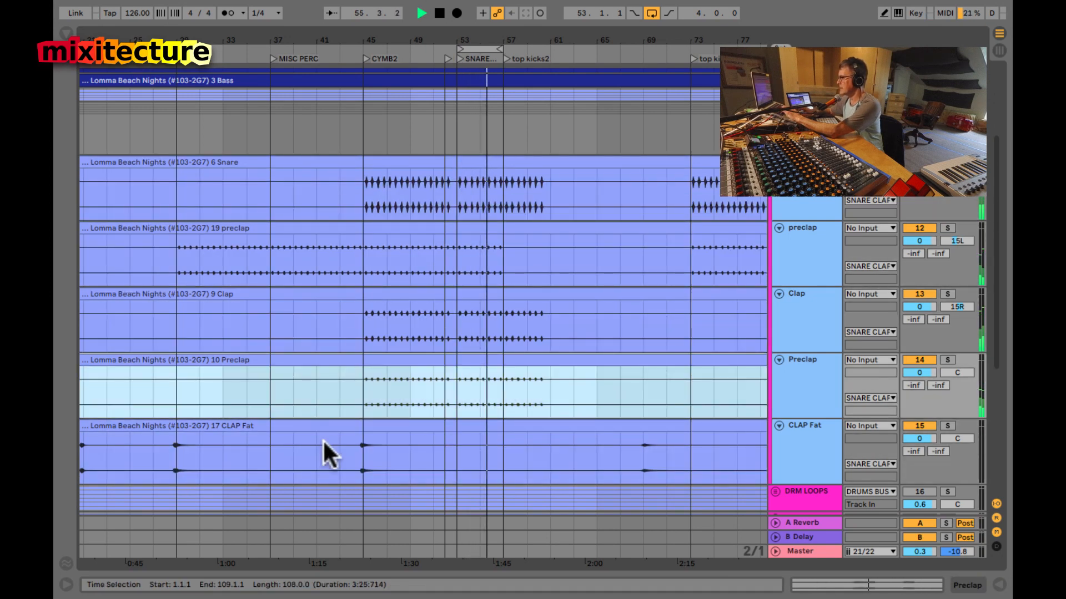
# Step: Restart playback from bar 45 on the CLAP Fat track and check the group's levels in the Session mixer
pyautogui.press('space')
pyautogui.click(361, 445)
pyautogui.press('space')
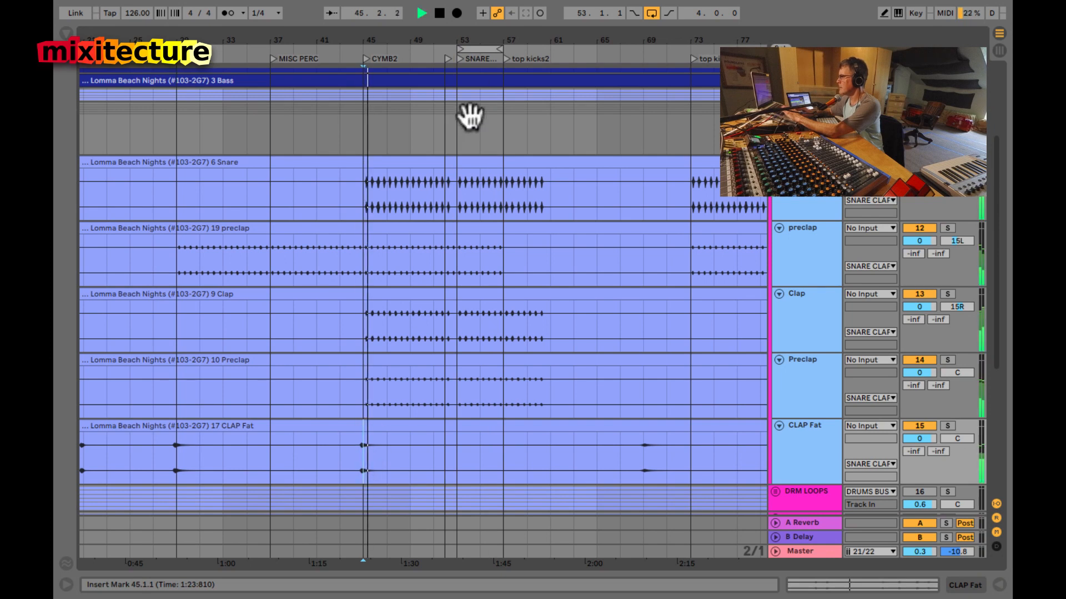
pyautogui.press('Tab')
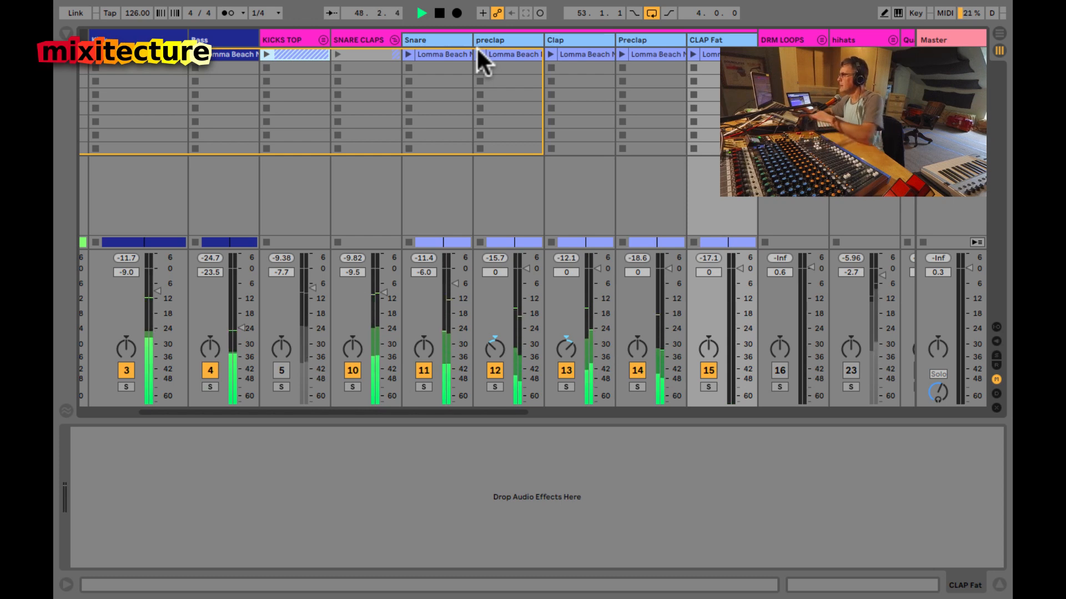
pyautogui.press('Tab')
pyautogui.scroll(3, 391, 105)
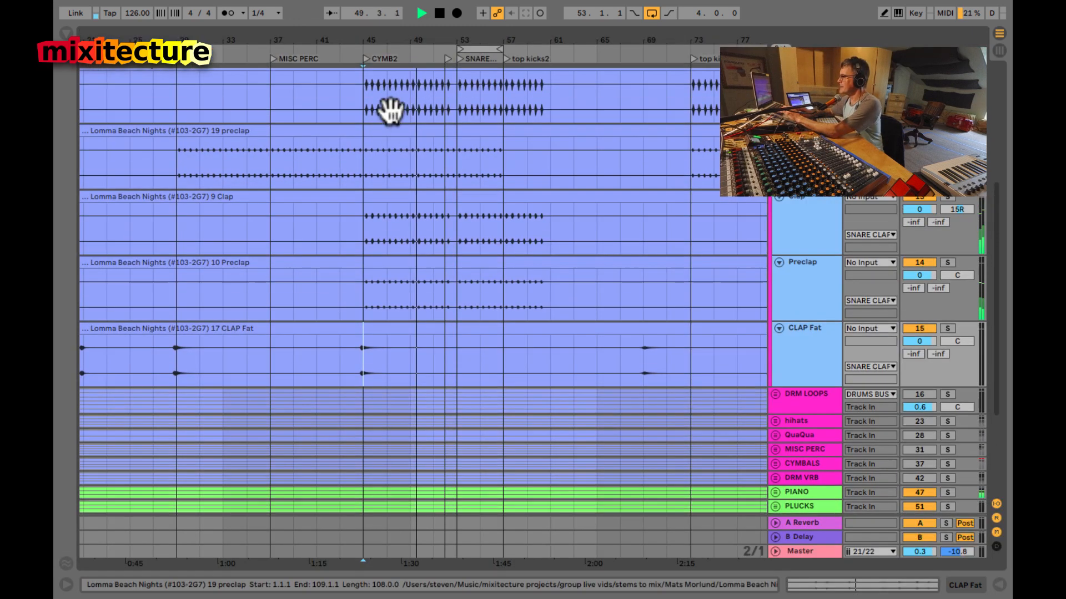
# Step: Open the Snare clip's sample settings and compare clip gains through the Clap, Preclap and CLAP Fat clips
pyautogui.click(391, 105)
pyautogui.doubleClick(391, 106)
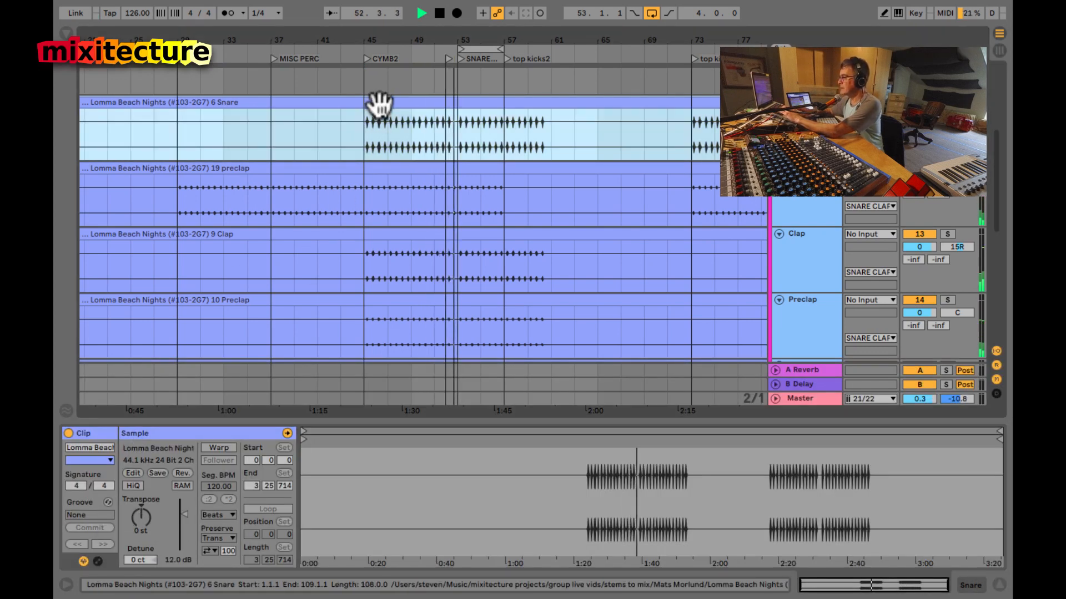
pyautogui.press('Down')
pyautogui.press('Down')
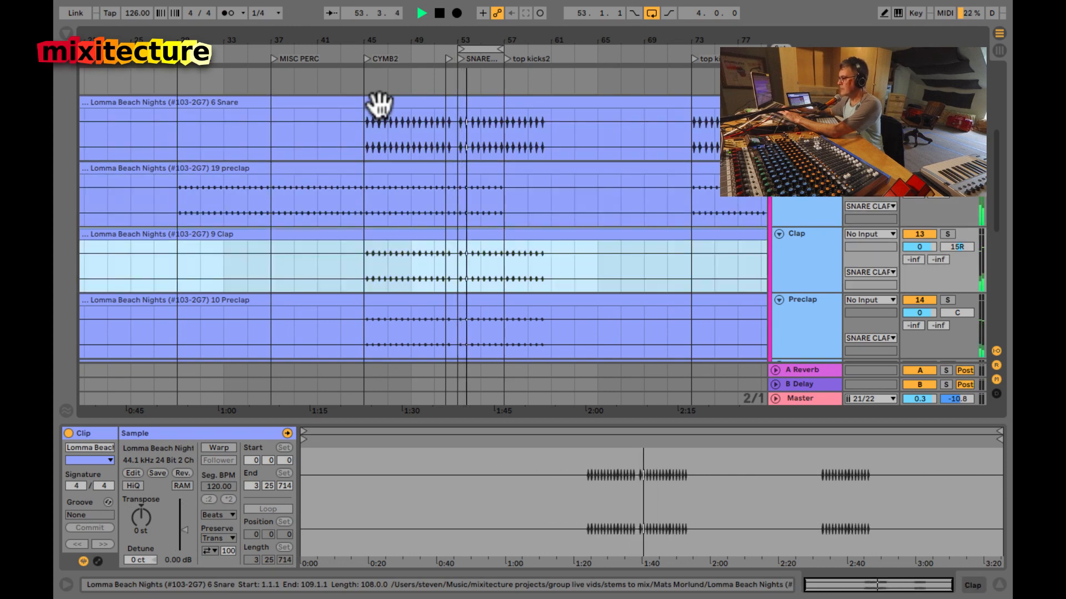
pyautogui.press('Down')
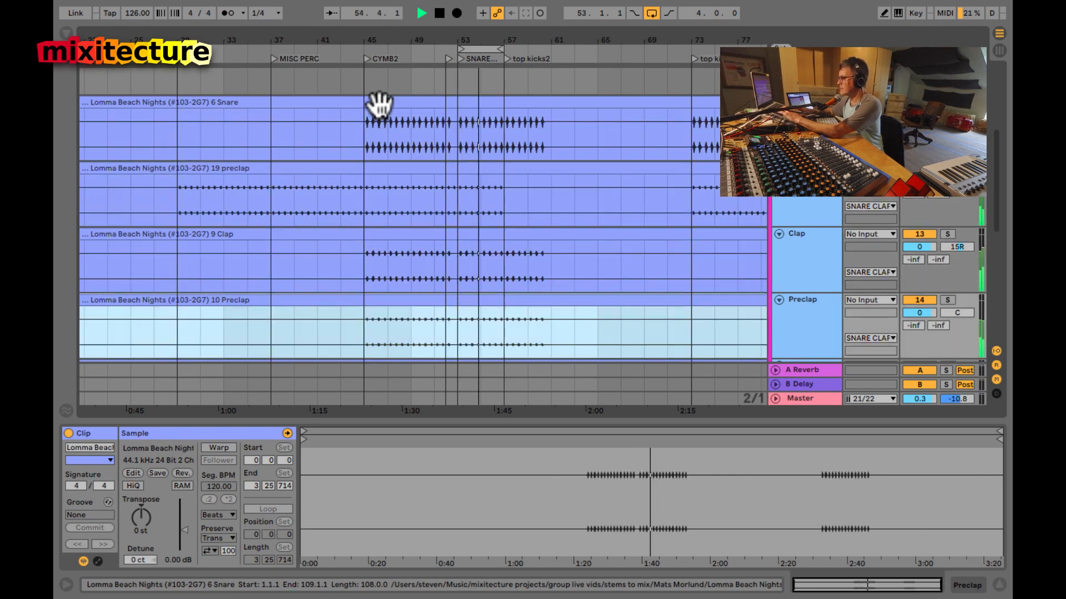
pyautogui.press('Down')
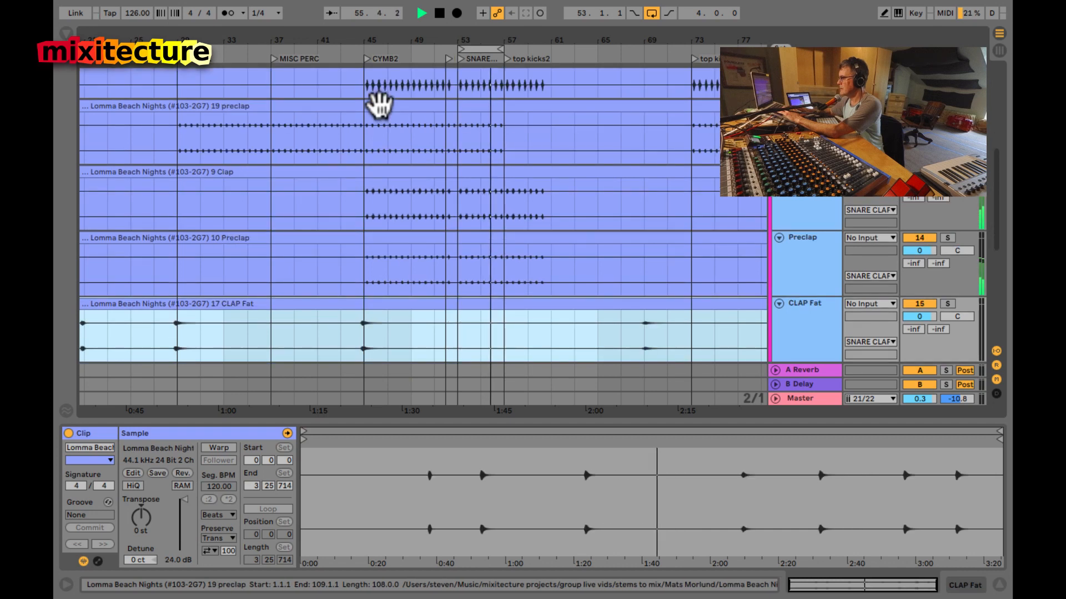
pyautogui.press('Up')
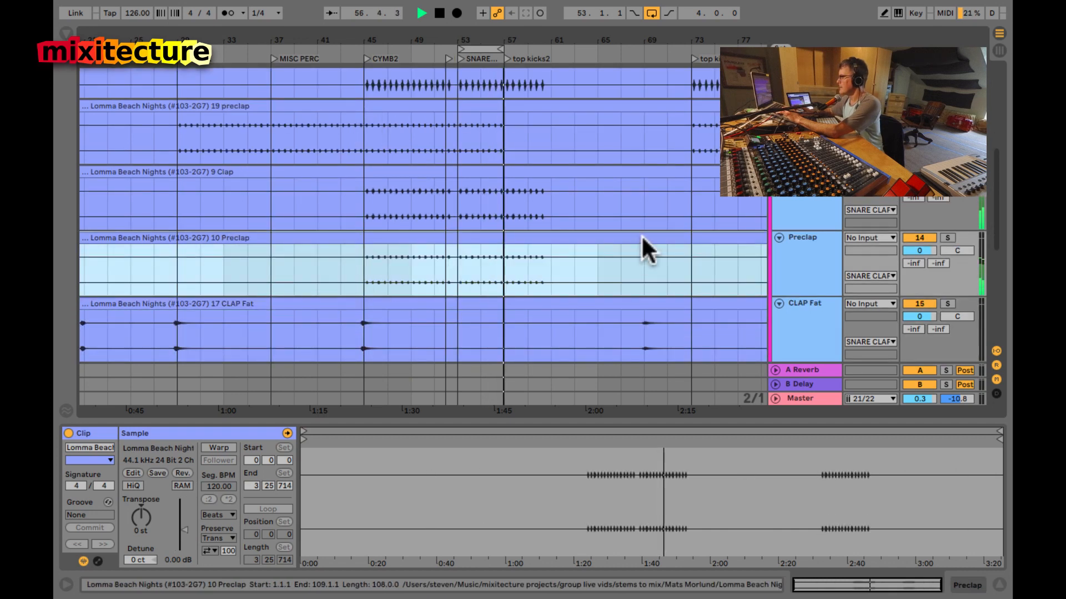
# Step: Solo the Preclap track briefly and set its clip gain to 9 dB
pyautogui.click(678, 384)
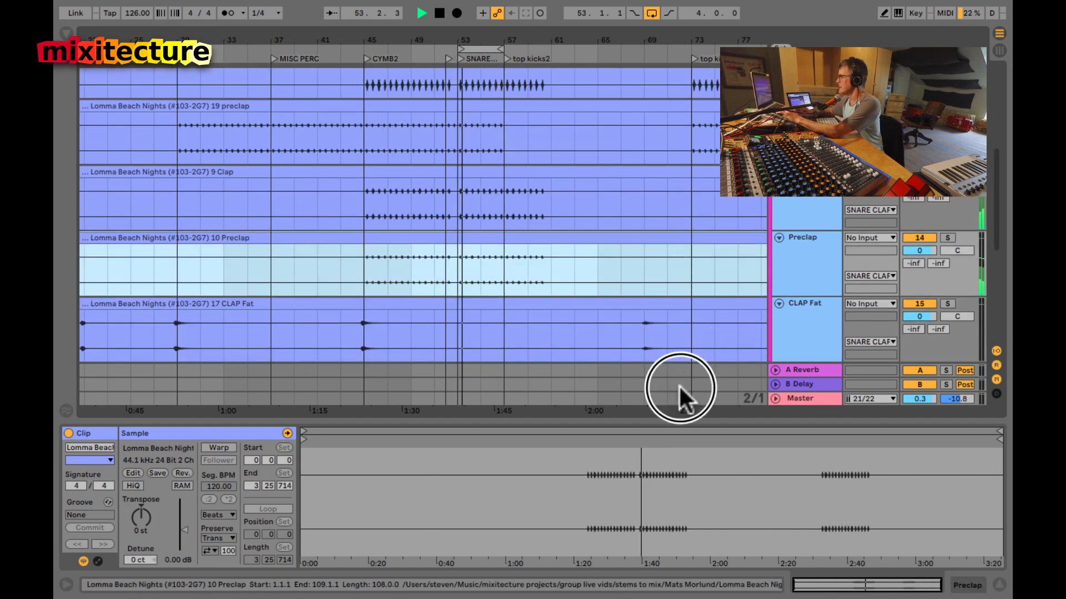
pyautogui.click(948, 237)
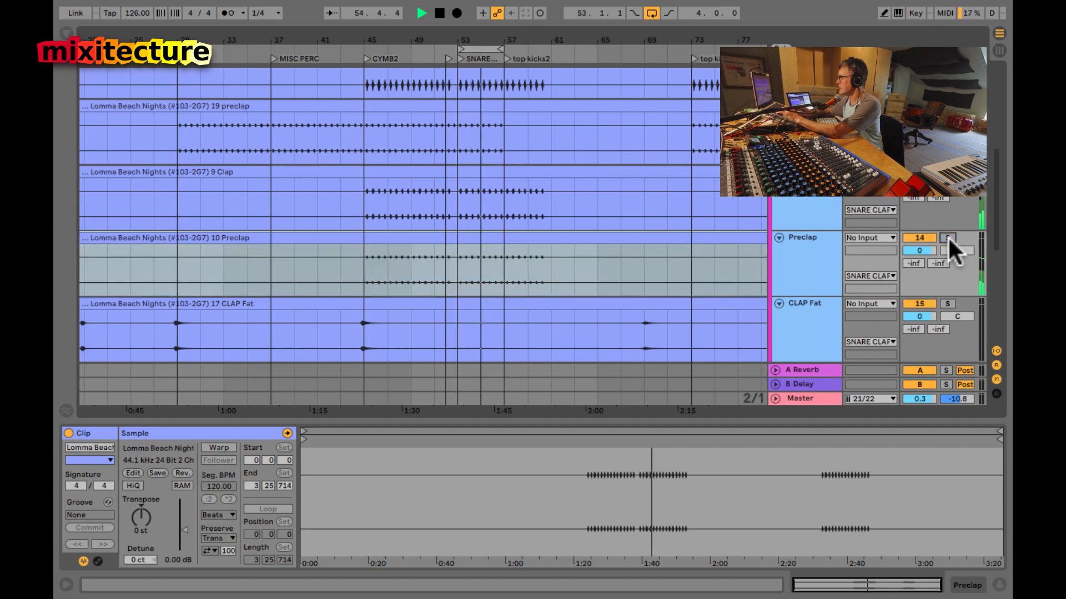
pyautogui.moveTo(167, 559); pyautogui.dragTo(167, 546)
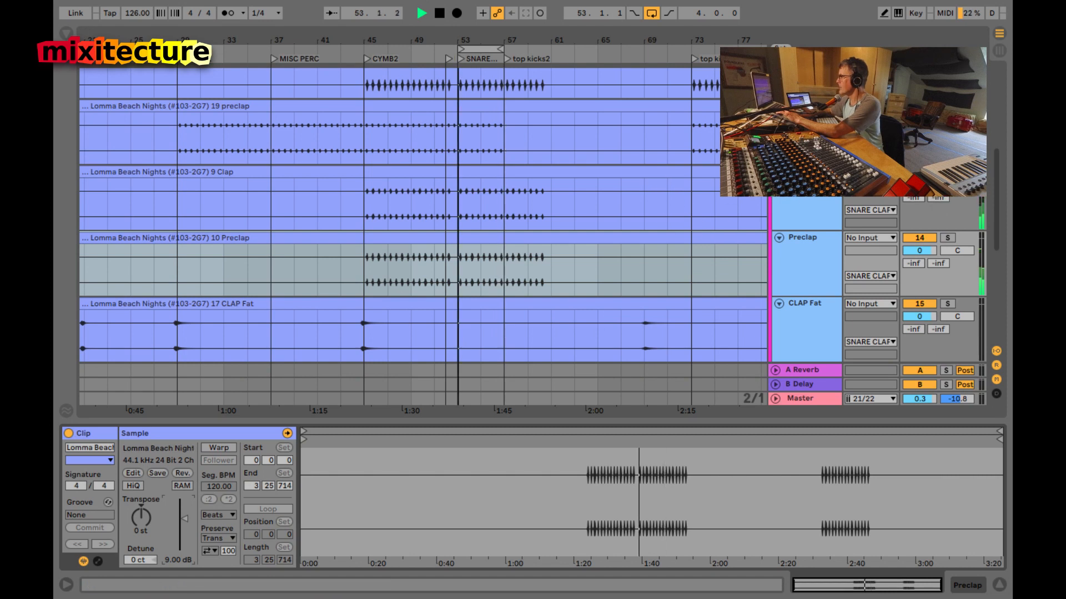
# Step: Solo the Clap track briefly and set its clip gain to 9 dB
pyautogui.click(947, 172)
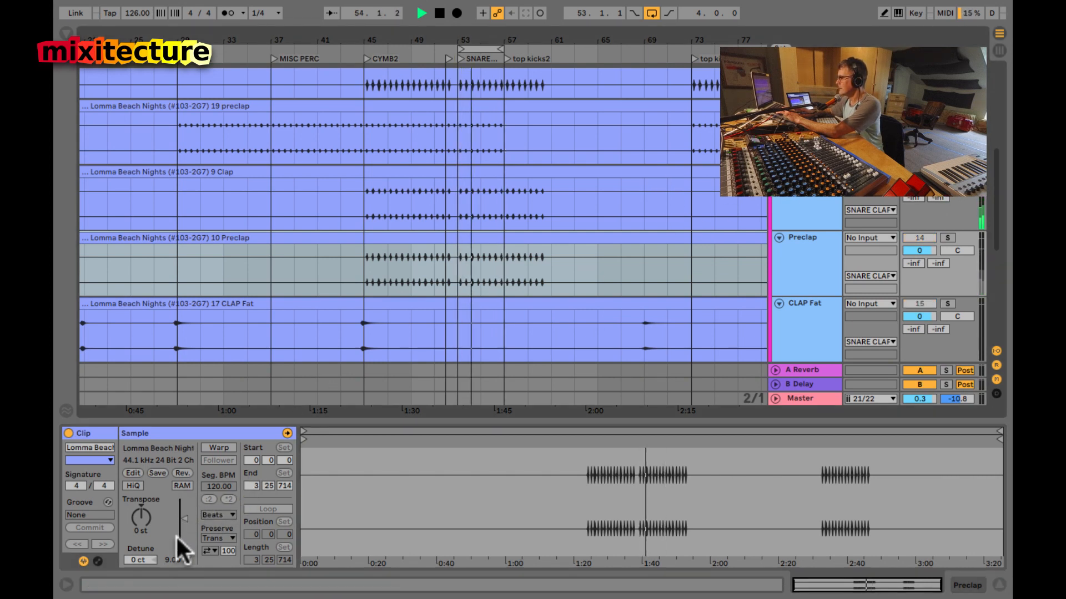
pyautogui.click(614, 178)
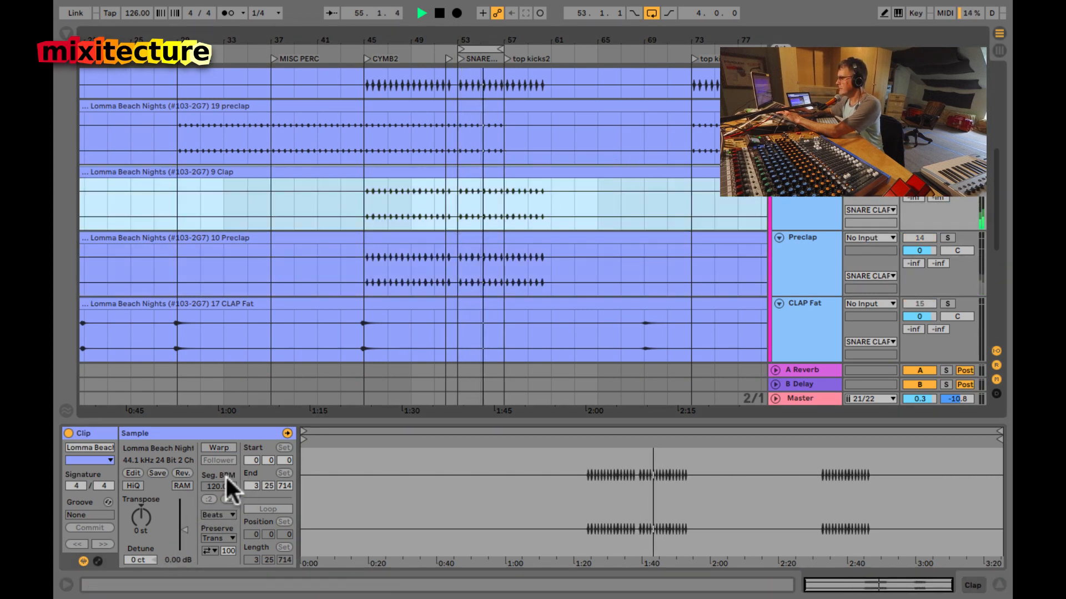
pyautogui.click(167, 559)
pyautogui.write('9')
pyautogui.press('Return')
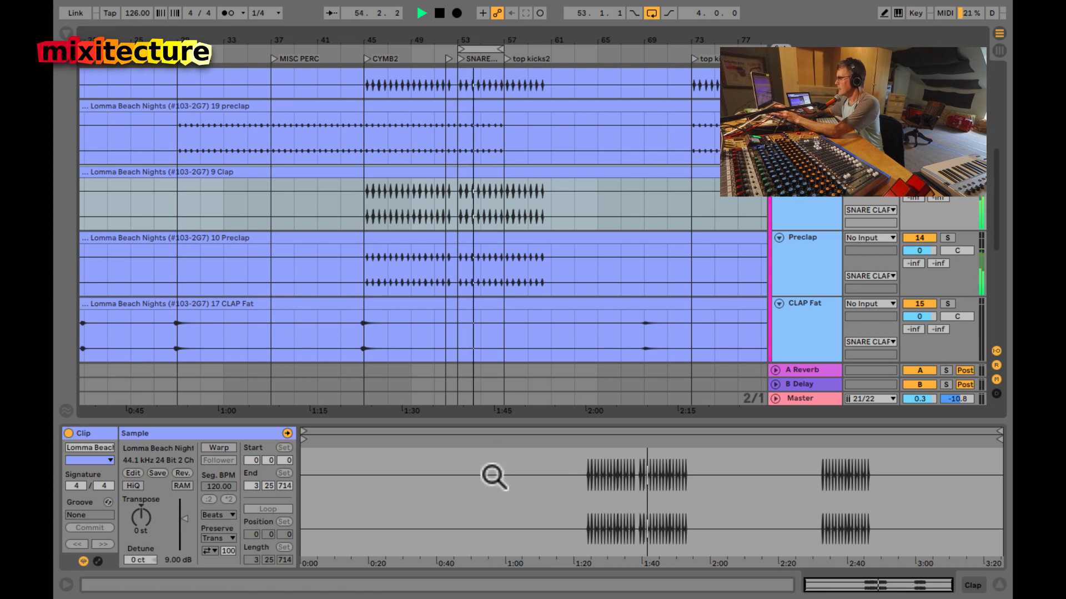
# Step: Check the output levels of the Clap and Preclap tracks, and bring the SNARE CLAPS channels into view in the Session mixer
pyautogui.hotkey('shift', 'Tab')
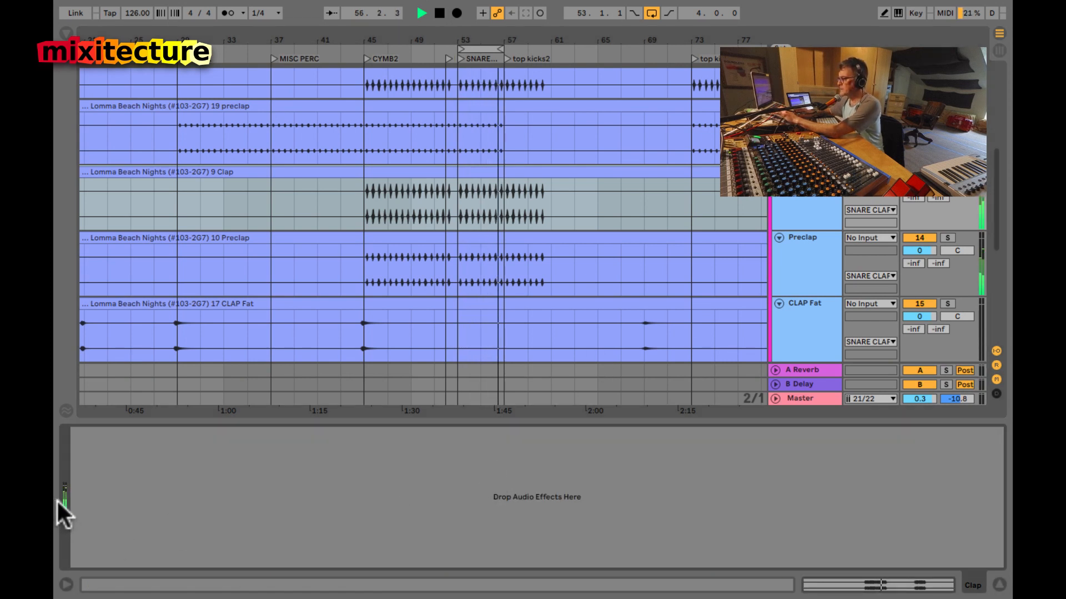
pyautogui.click(386, 236)
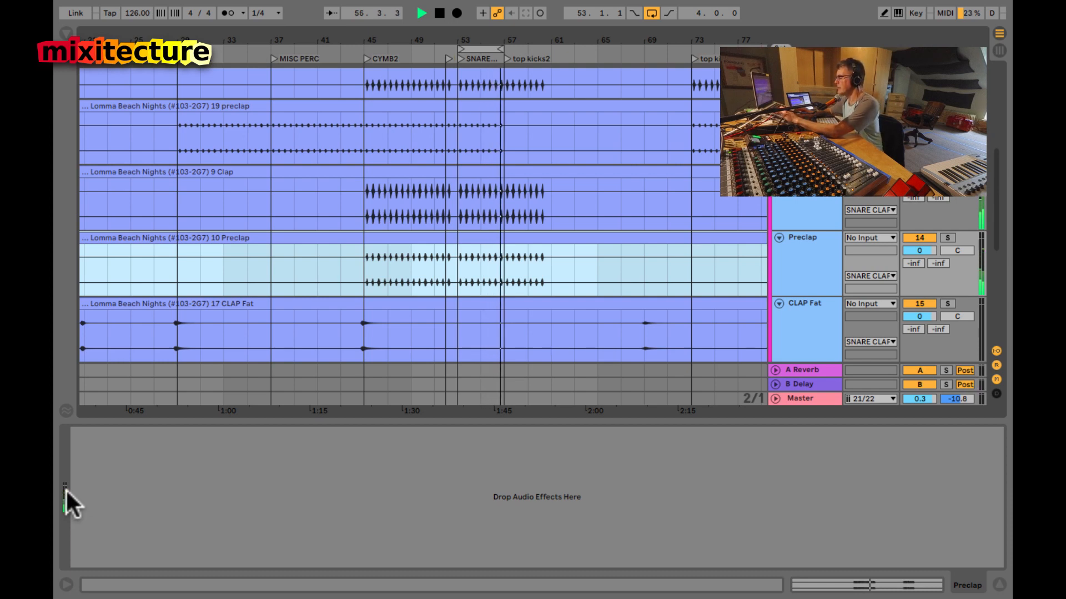
pyautogui.press('Tab')
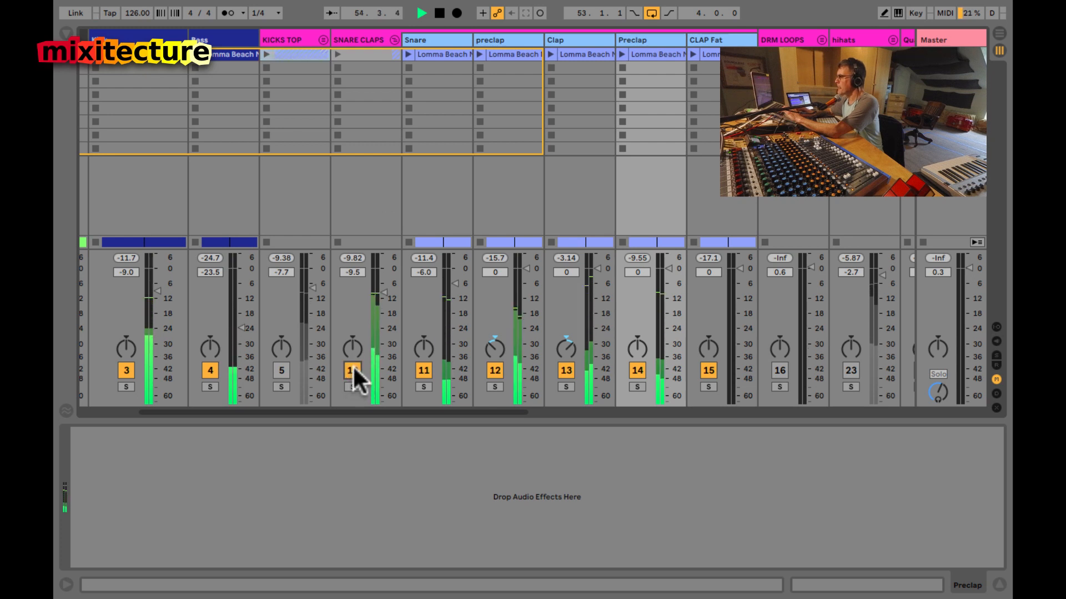
pyautogui.hscroll(3, 412, 320)
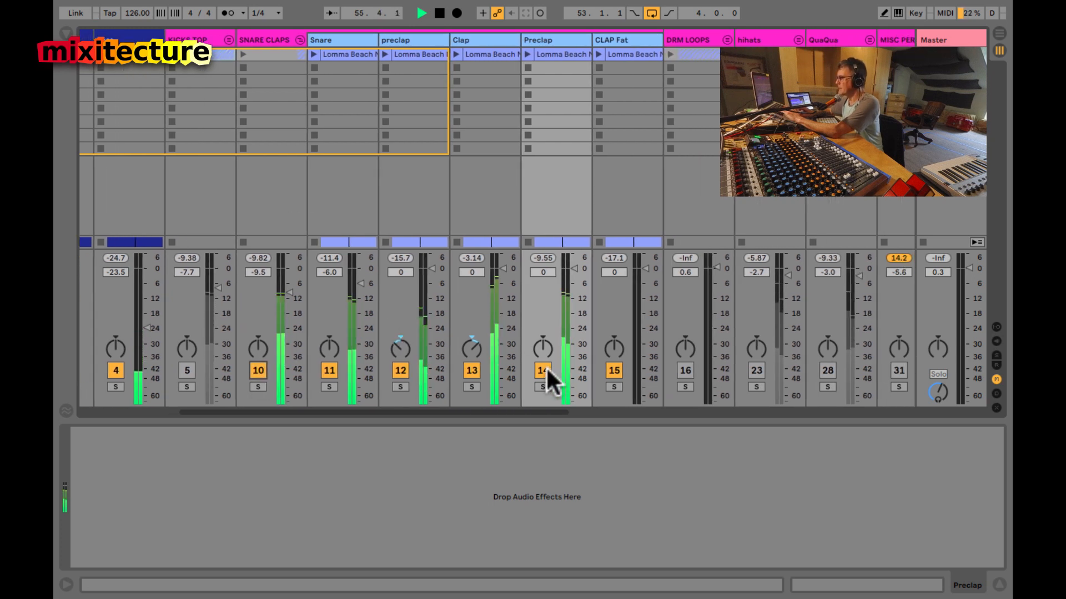
# Step: Mute the Preclap, Clap, preclap and Snare tracks one after another
pyautogui.click(545, 370)
pyautogui.click(474, 370)
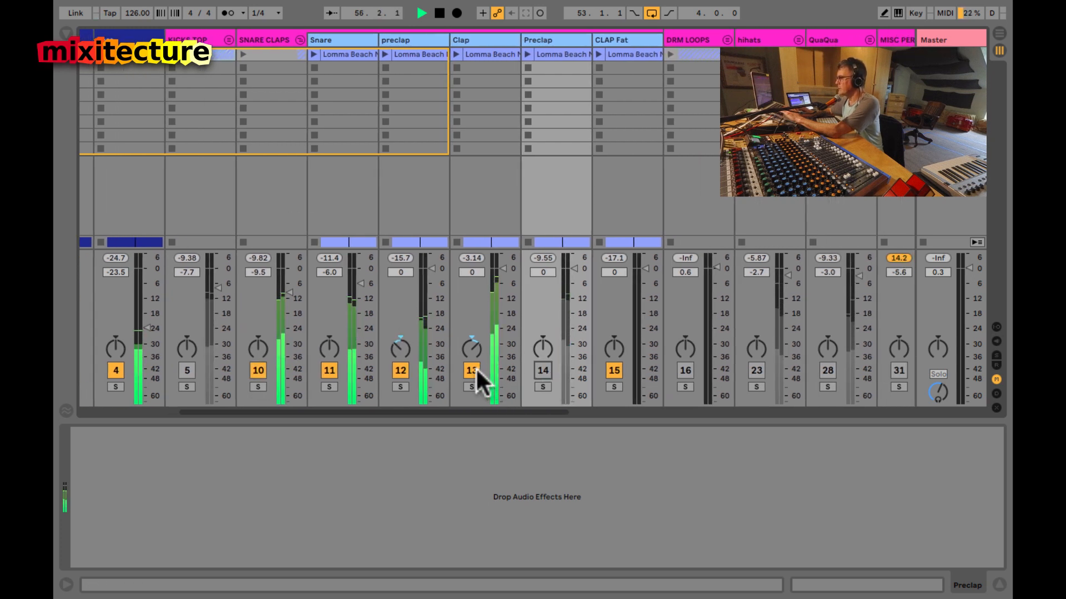
pyautogui.click(402, 368)
pyautogui.click(326, 372)
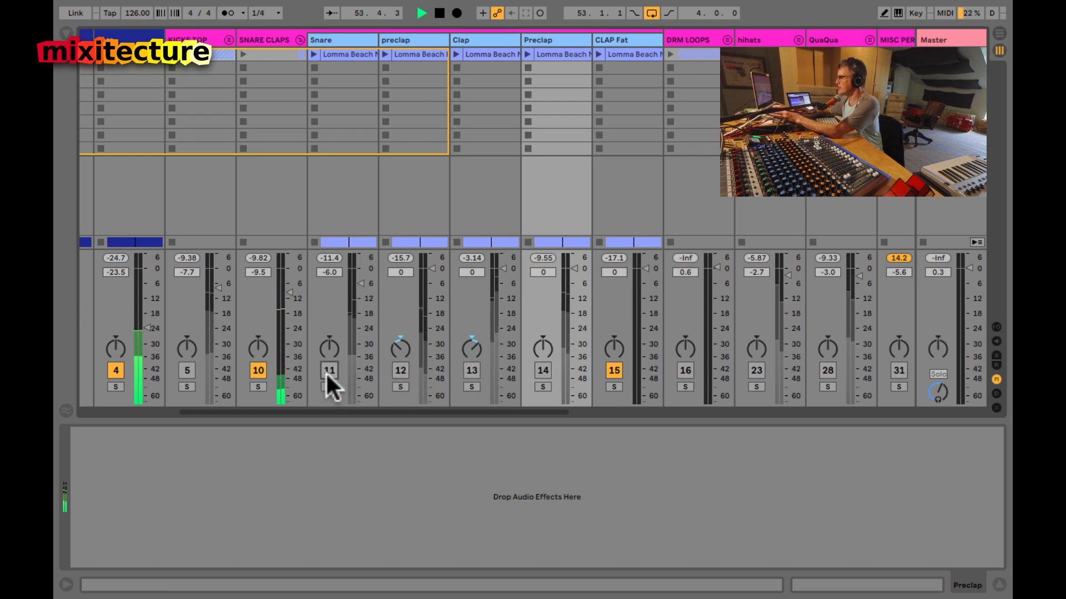
# Step: Audition preclap and Clap without the Snare, and switch to hearing the Snare with preclap and Clap muted
pyautogui.click(400, 369)
pyautogui.click(467, 368)
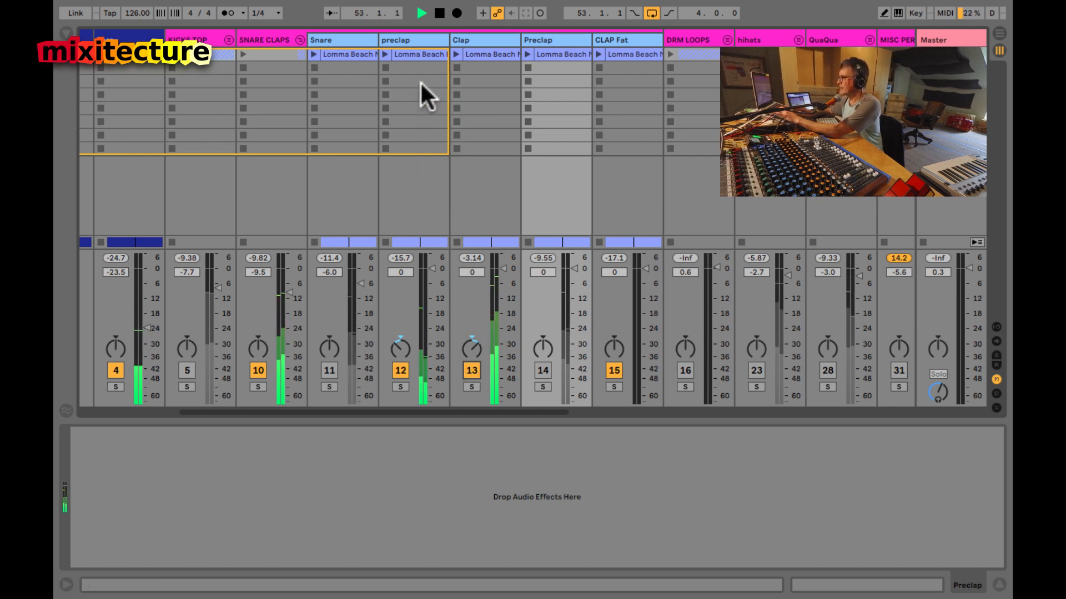
pyautogui.click(328, 371)
pyautogui.click(401, 368)
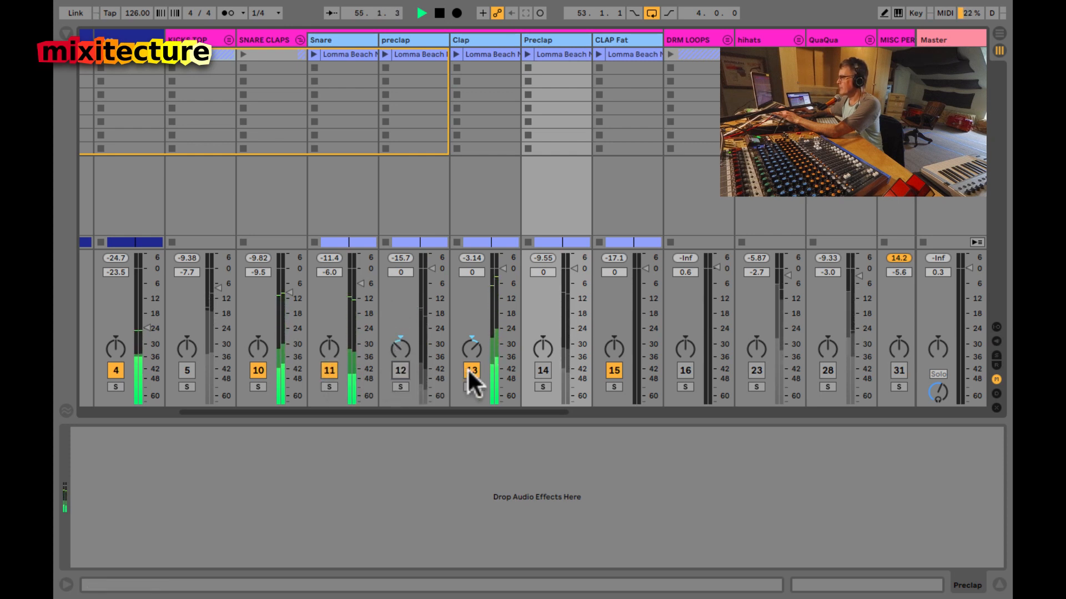
pyautogui.click(471, 371)
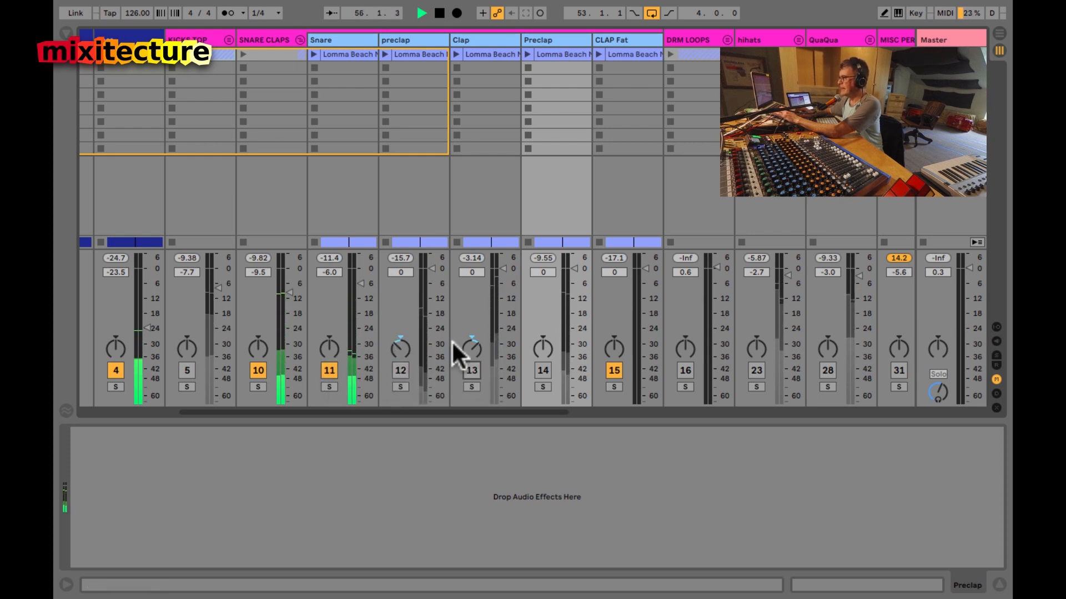
# Step: Select the Snare track, and lower the preclap track's volume to -22 dB and unmute it
pyautogui.click(344, 38)
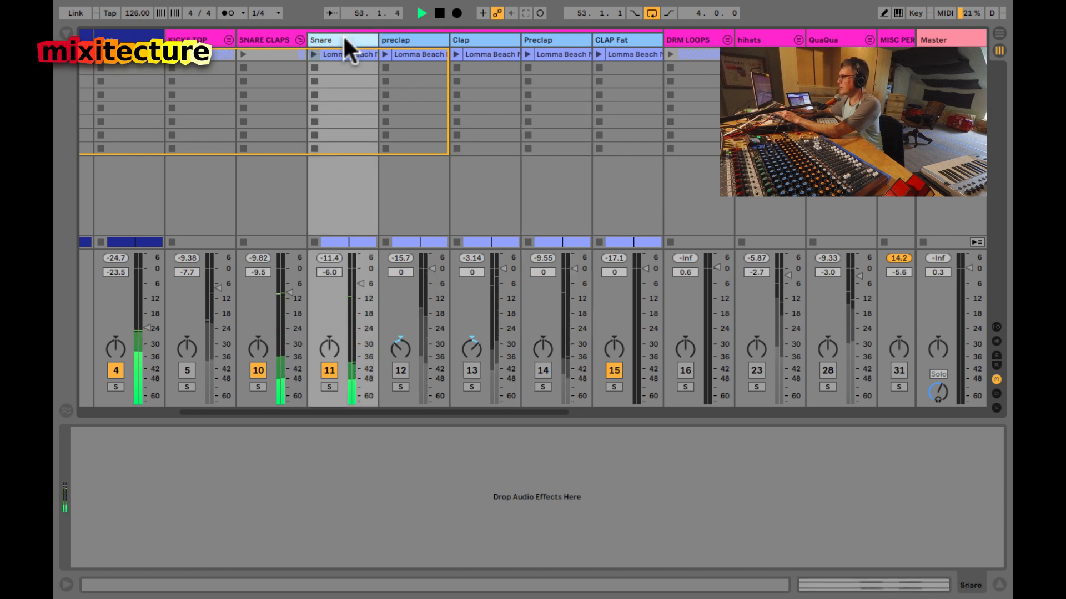
pyautogui.moveTo(429, 321)
pyautogui.mouseDown()
pyautogui.moveTo(430, 405)
pyautogui.moveTo(428, 324)
pyautogui.mouseUp()
pyautogui.click(406, 369)
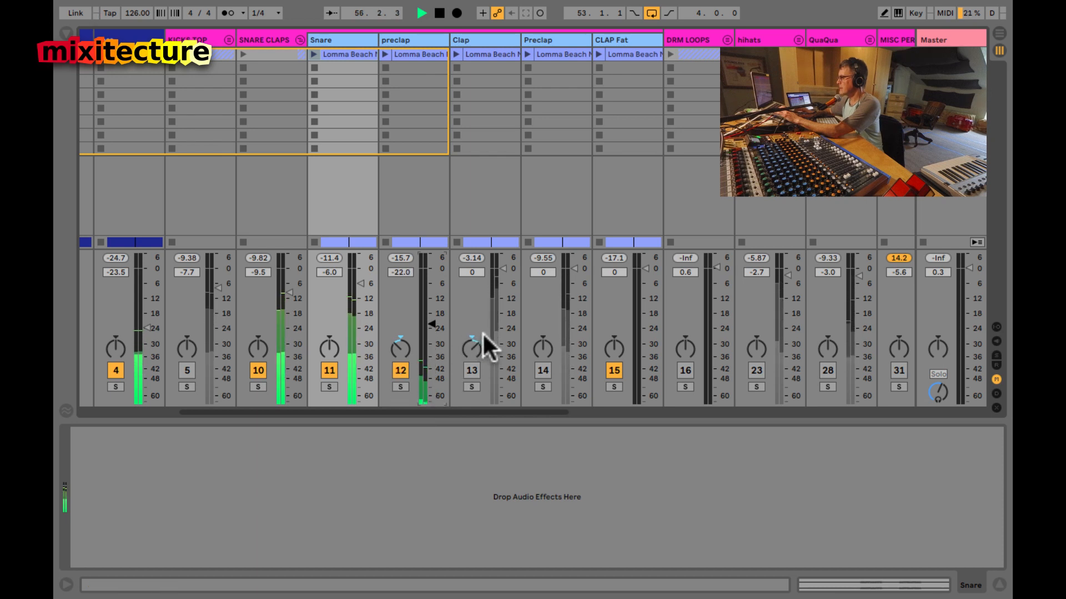
# Step: Try different volumes on the Clap track, settle on -16 dB, and unmute it
pyautogui.moveTo(501, 337); pyautogui.dragTo(498, 268)
pyautogui.click(474, 371)
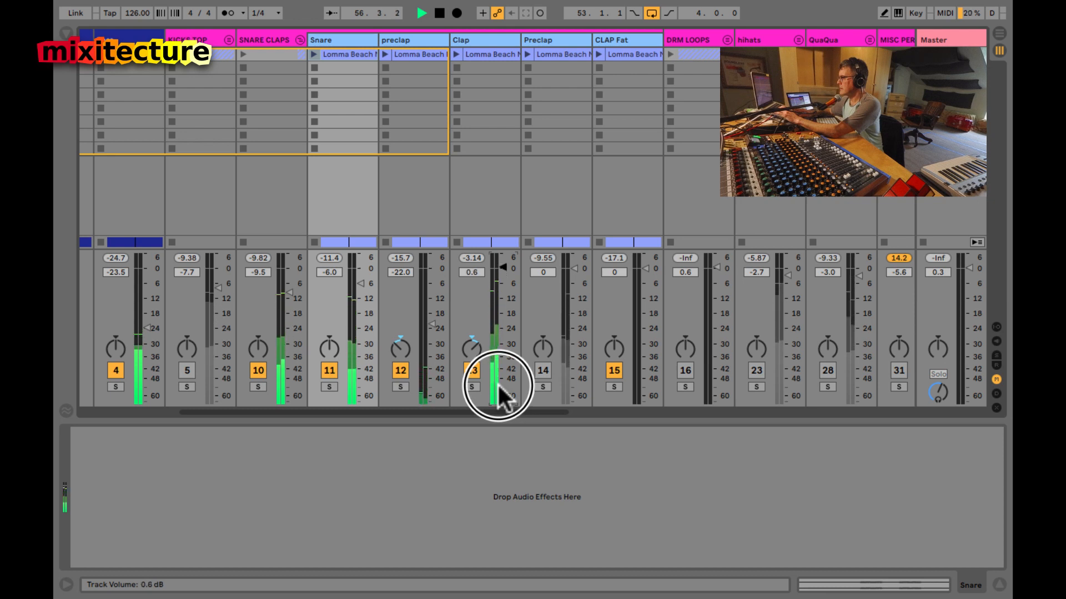
pyautogui.moveTo(498, 389); pyautogui.dragTo(473, 374)
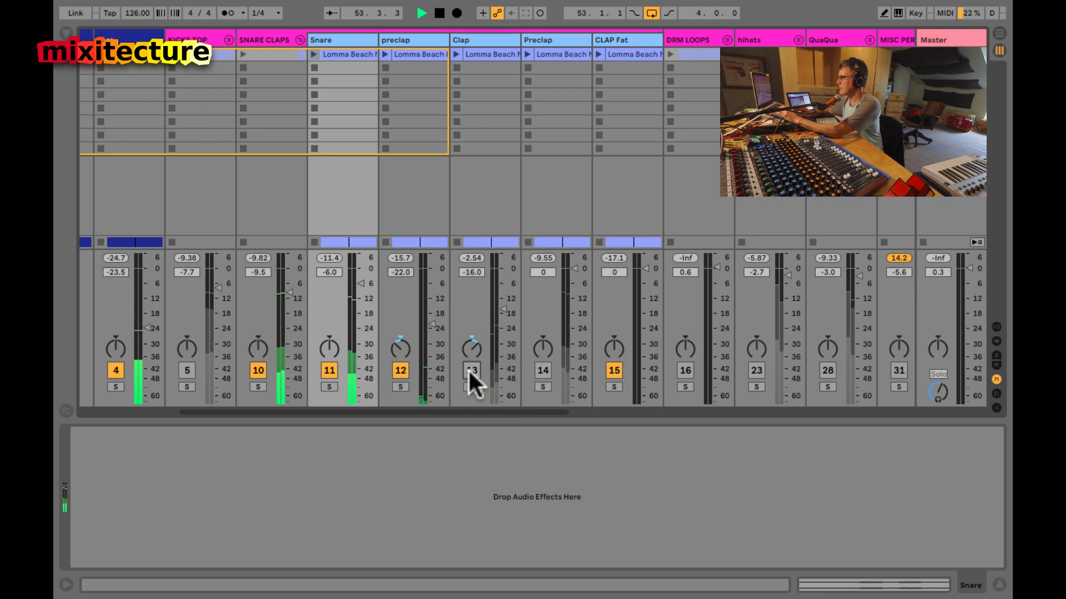
pyautogui.click(472, 370)
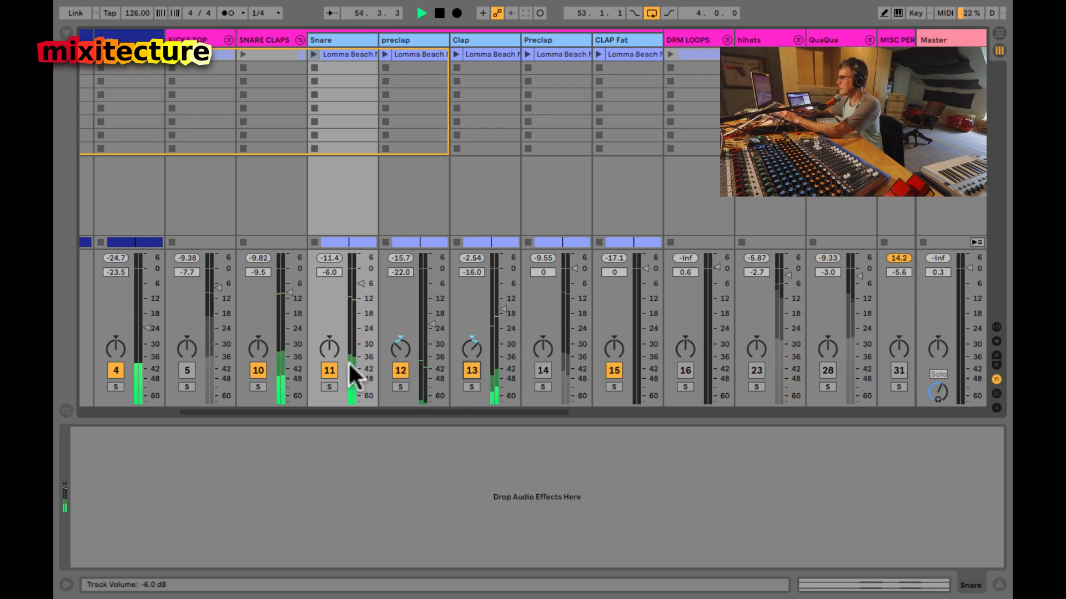
# Step: Audition the Clap with the Snare and preclap tracks muted in turn, and set the Clap's volume to -9 dB
pyautogui.click(330, 370)
pyautogui.moveTo(492, 333); pyautogui.dragTo(500, 309)
pyautogui.click(329, 370)
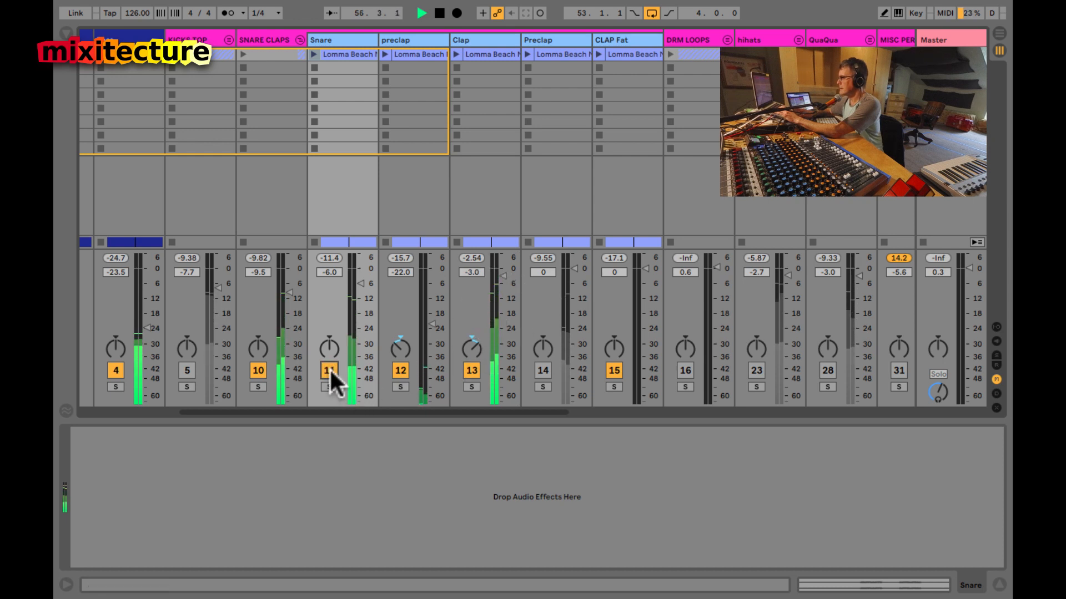
pyautogui.click(399, 371)
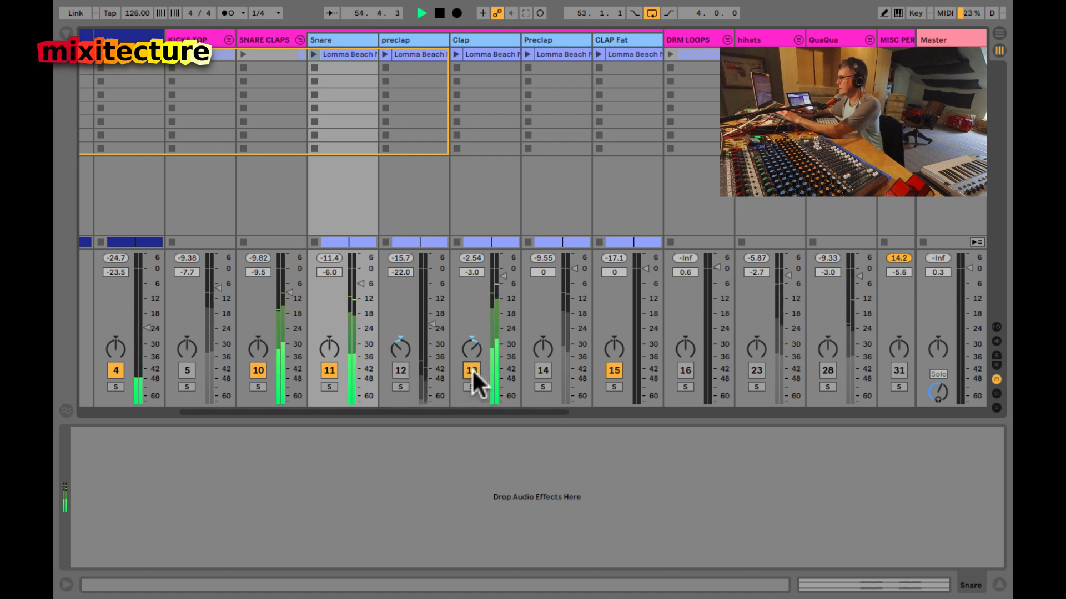
pyautogui.moveTo(501, 276); pyautogui.dragTo(489, 297)
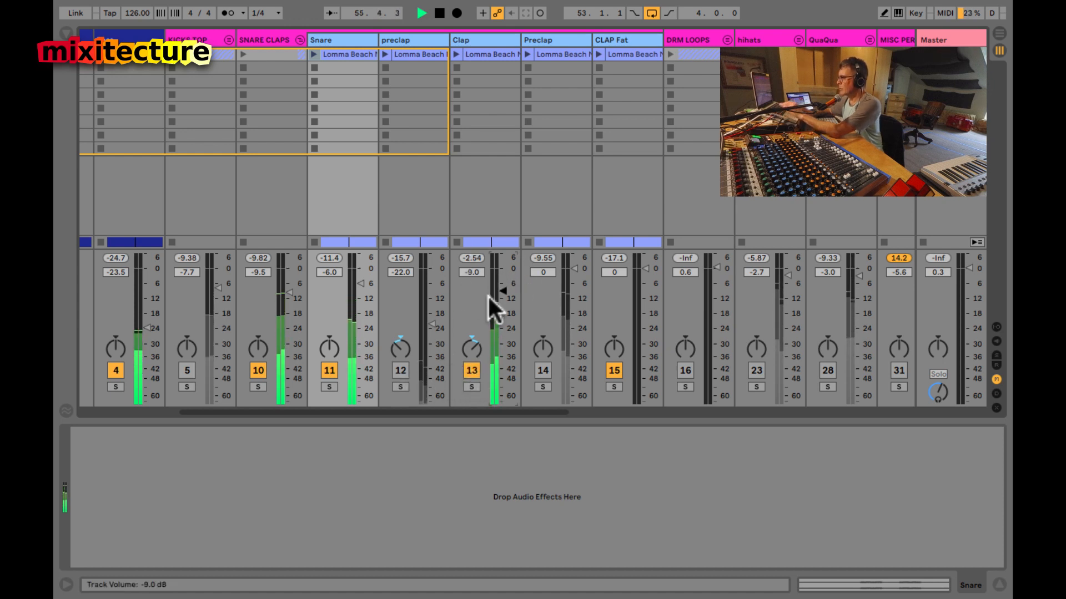
pyautogui.click(401, 370)
# Step: Unmute the Preclap track and solo it
pyautogui.click(542, 371)
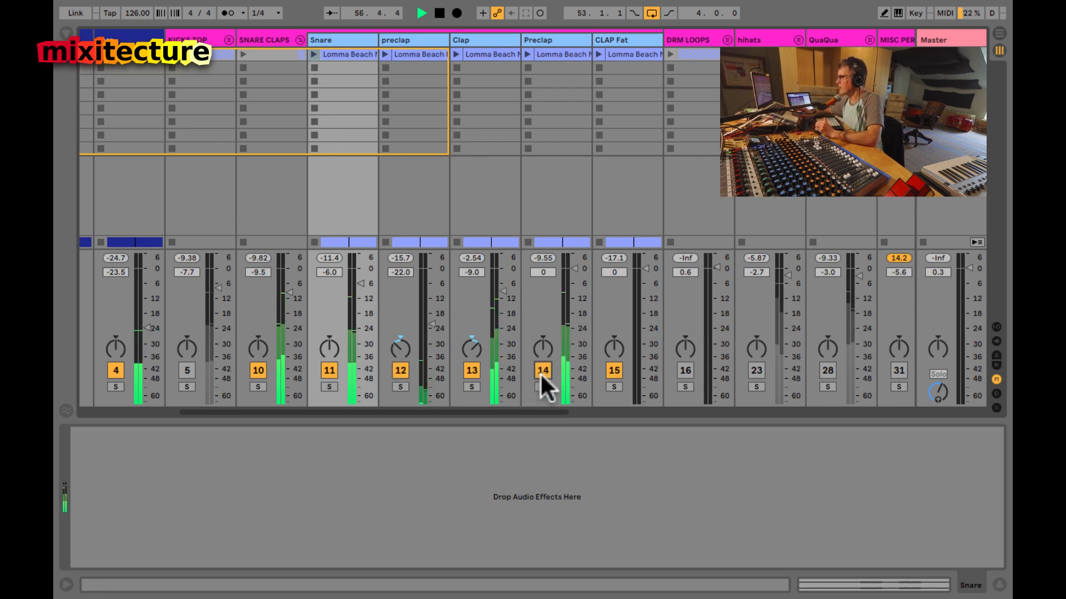
pyautogui.click(543, 387)
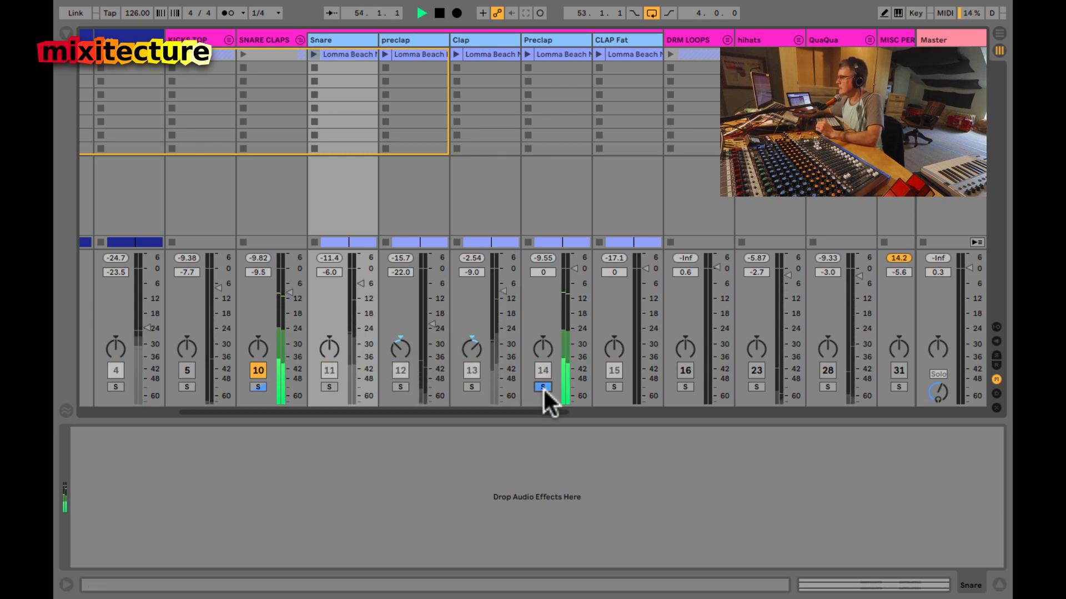
# Step: Unsolo the Preclap track, reset the preclap track's pan to centre, and pan the Preclap to 30L
pyautogui.click(543, 387)
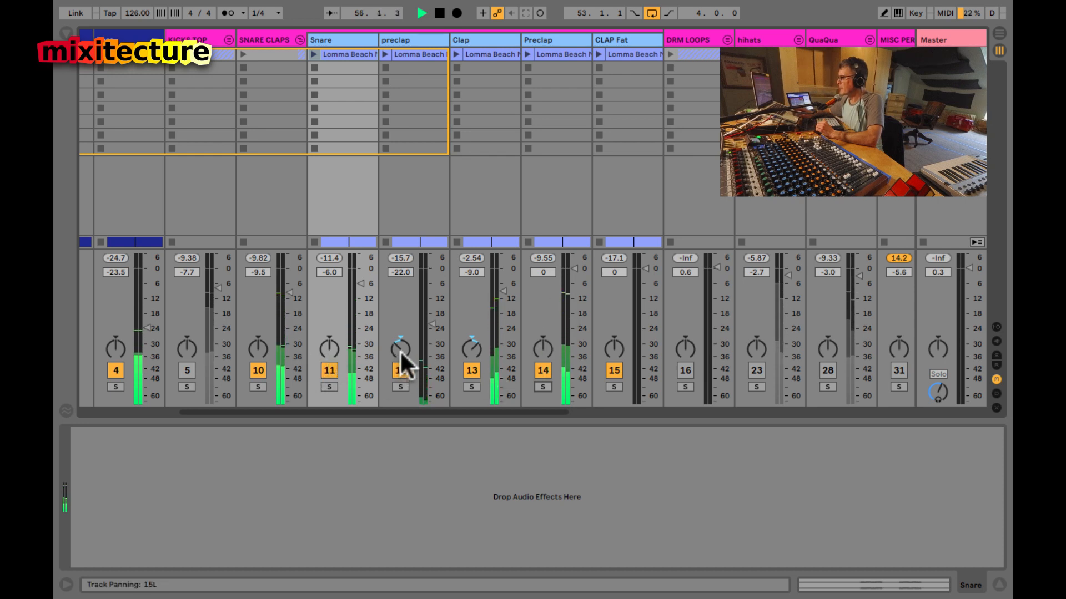
pyautogui.moveTo(401, 350); pyautogui.dragTo(399, 348)
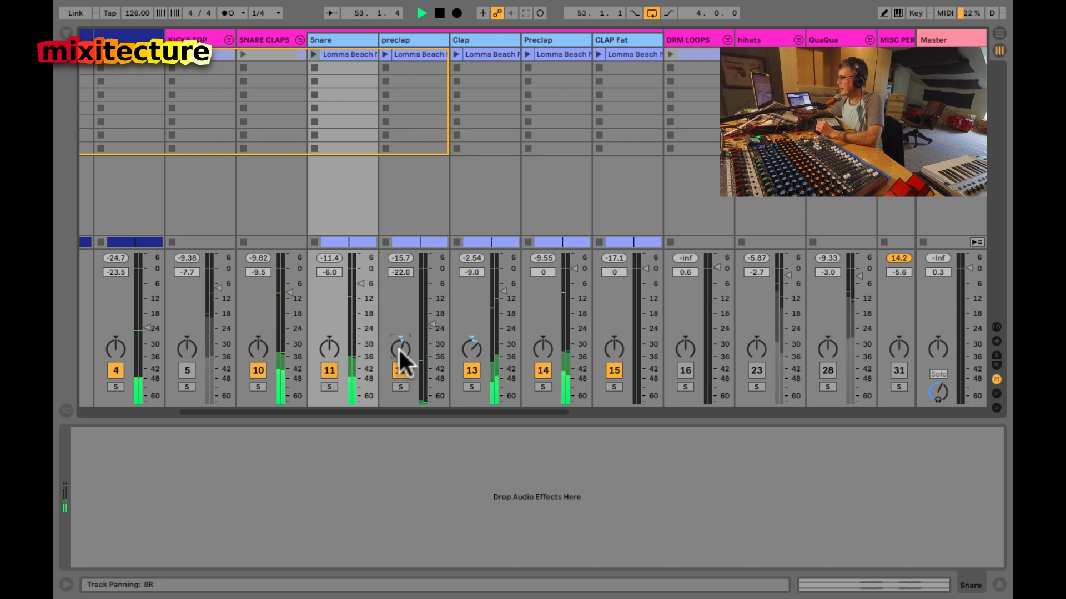
pyautogui.doubleClick(399, 349)
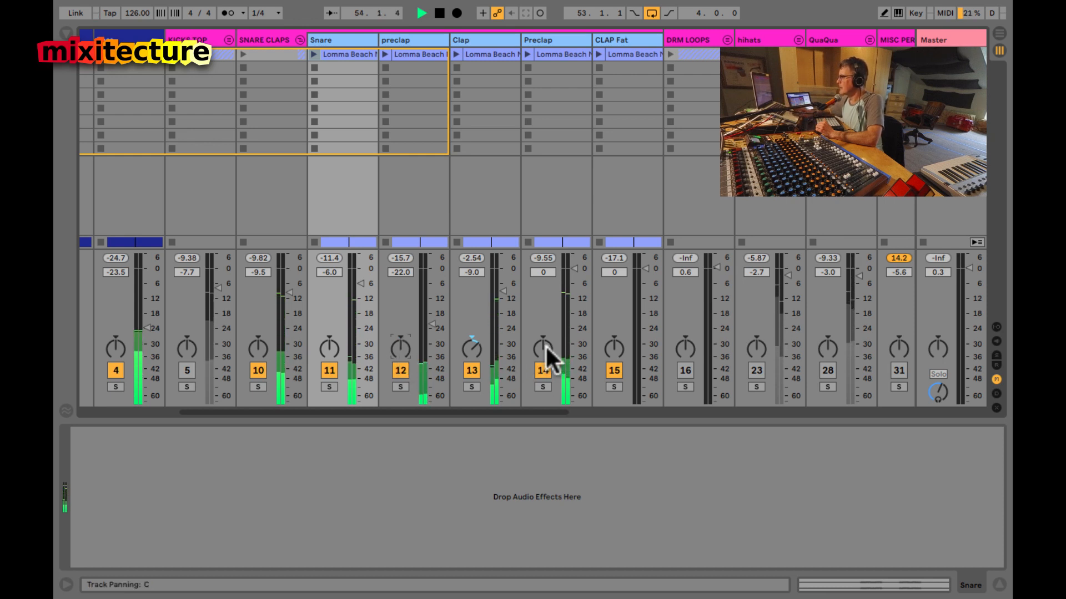
pyautogui.moveTo(547, 347); pyautogui.dragTo(546, 358)
# Step: Audition the claps with the Snare muted, and lower the Clap track's volume to -12.8 dB
pyautogui.click(330, 370)
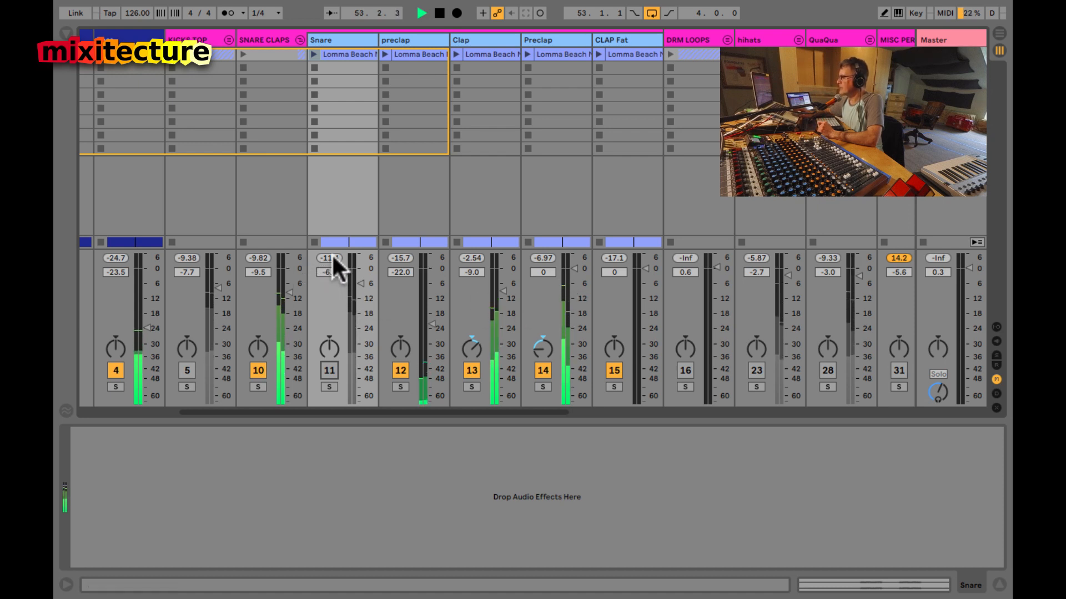
pyautogui.click(258, 258)
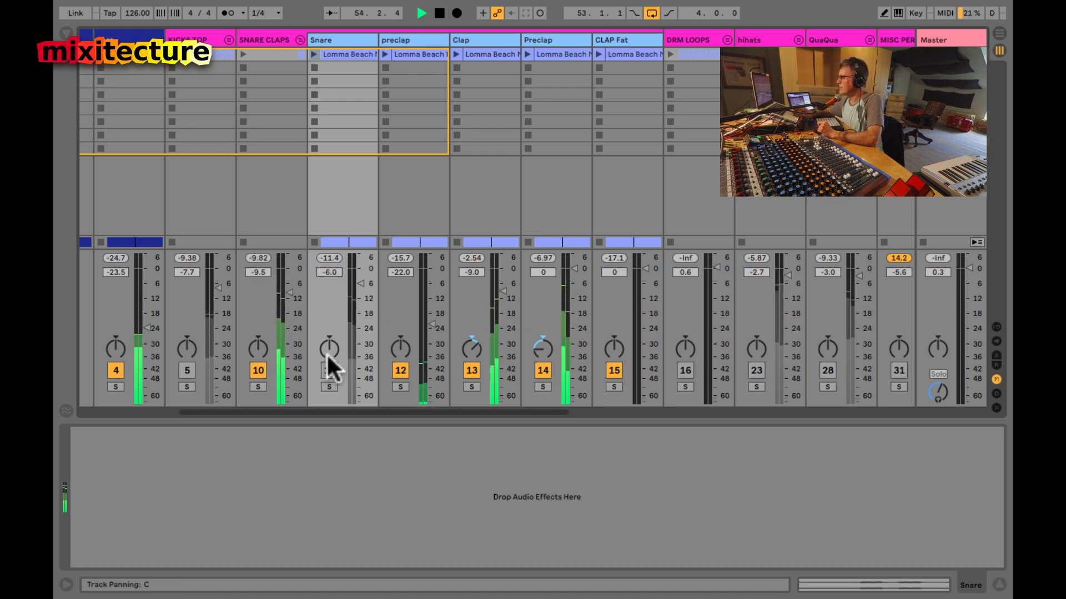
pyautogui.click(329, 370)
pyautogui.click(329, 370)
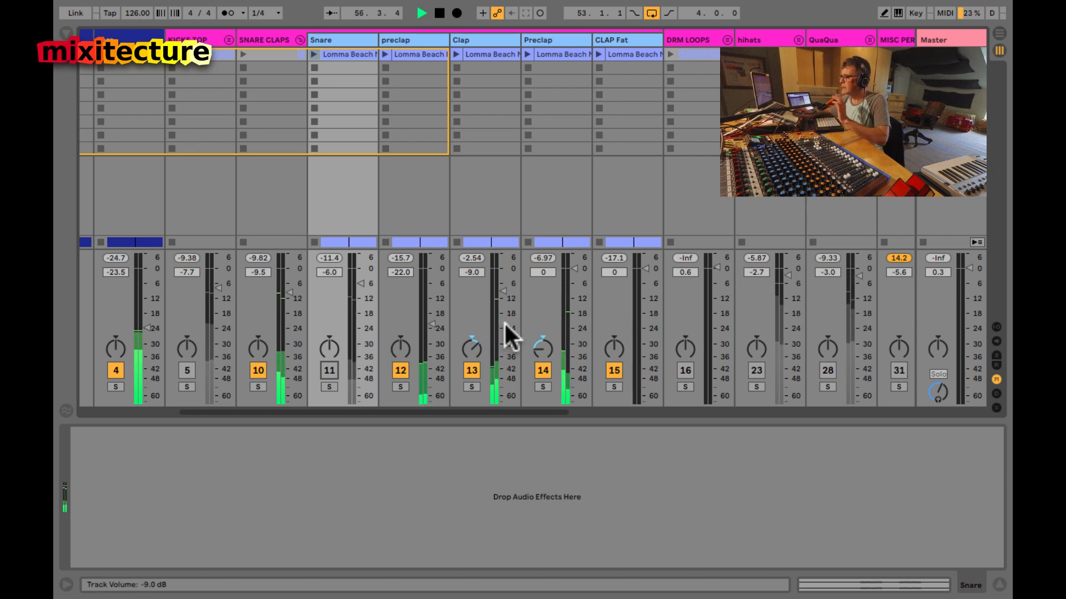
pyautogui.moveTo(503, 290); pyautogui.dragTo(503, 298)
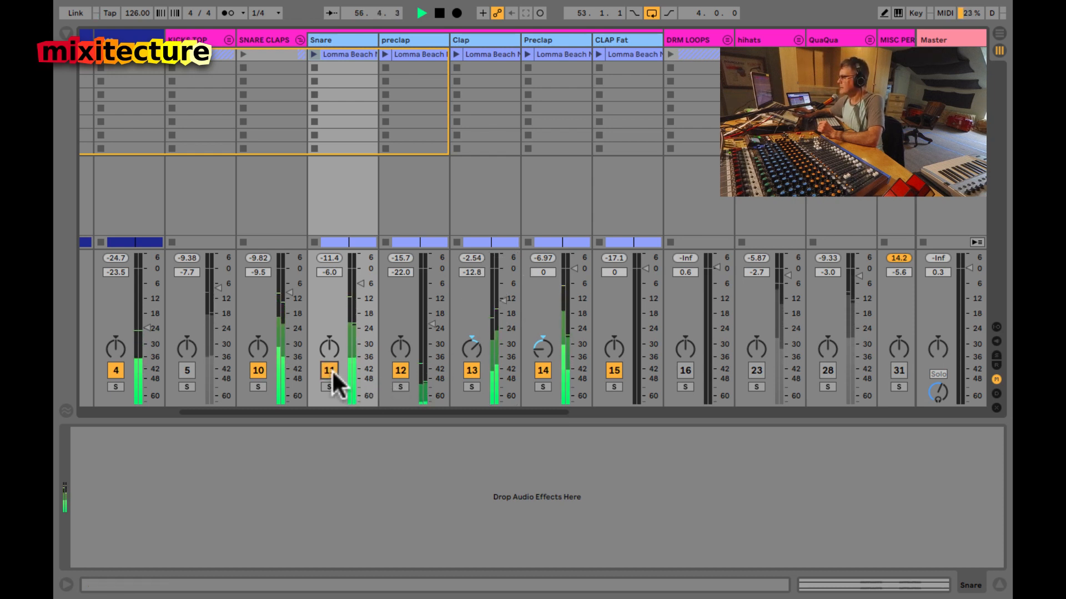
# Step: With the Snare muted, set the Preclap's volume to -4.7 dB and the Clap's to -8 dB, and unmute the Snare
pyautogui.hscroll(3, 495, 371)
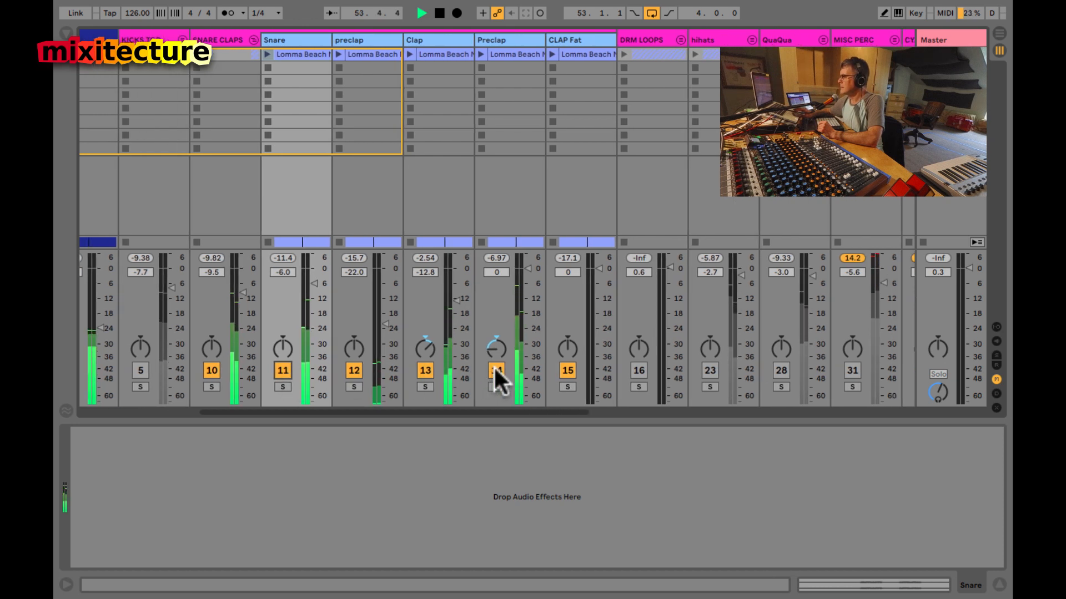
pyautogui.click(282, 368)
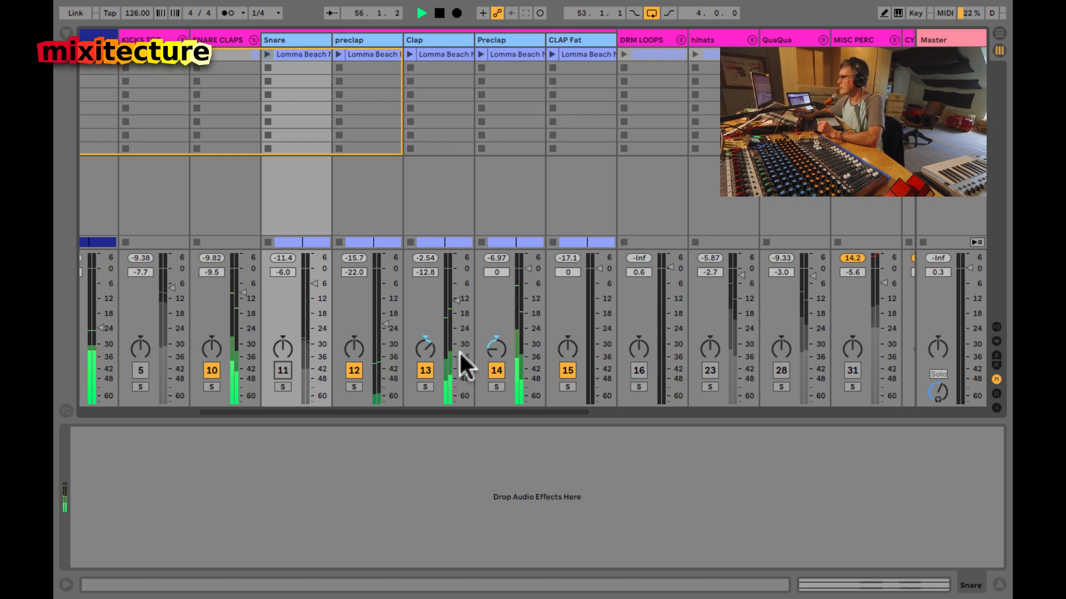
pyautogui.moveTo(533, 272); pyautogui.dragTo(522, 265)
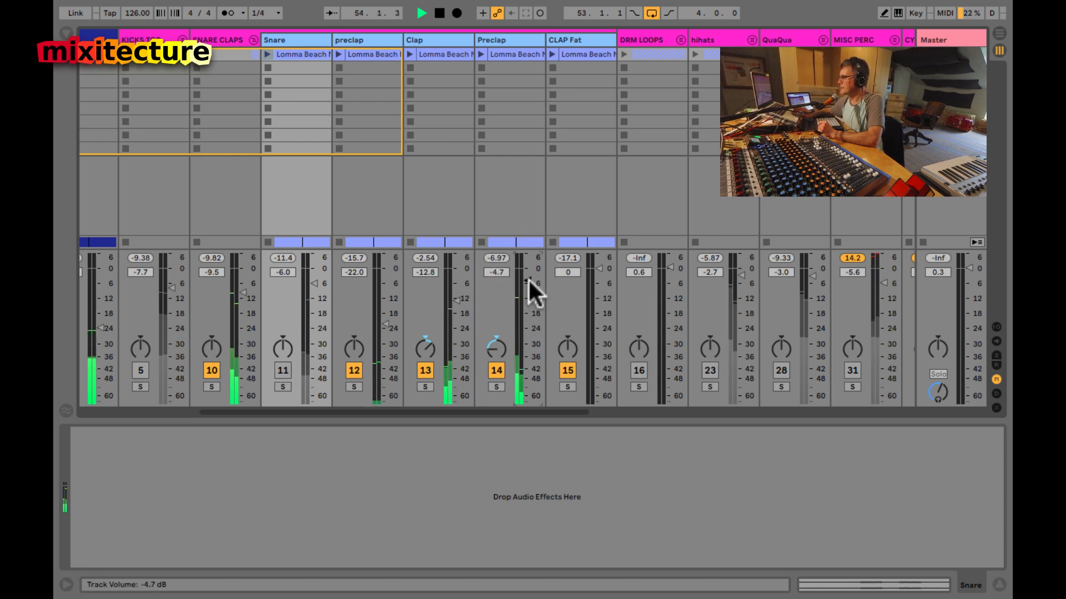
pyautogui.moveTo(459, 300); pyautogui.dragTo(451, 300)
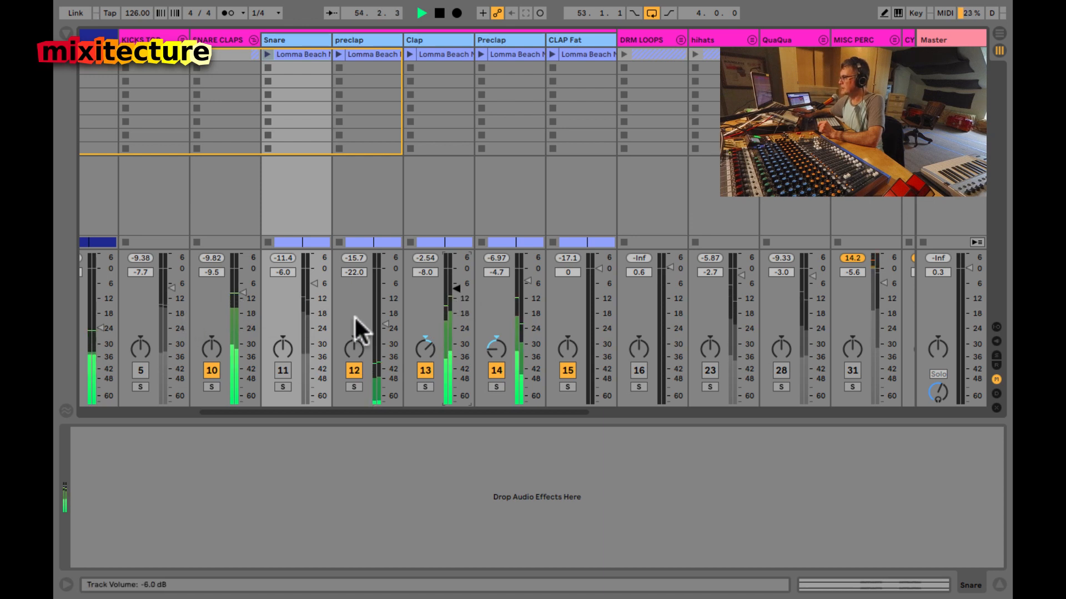
pyautogui.click(277, 368)
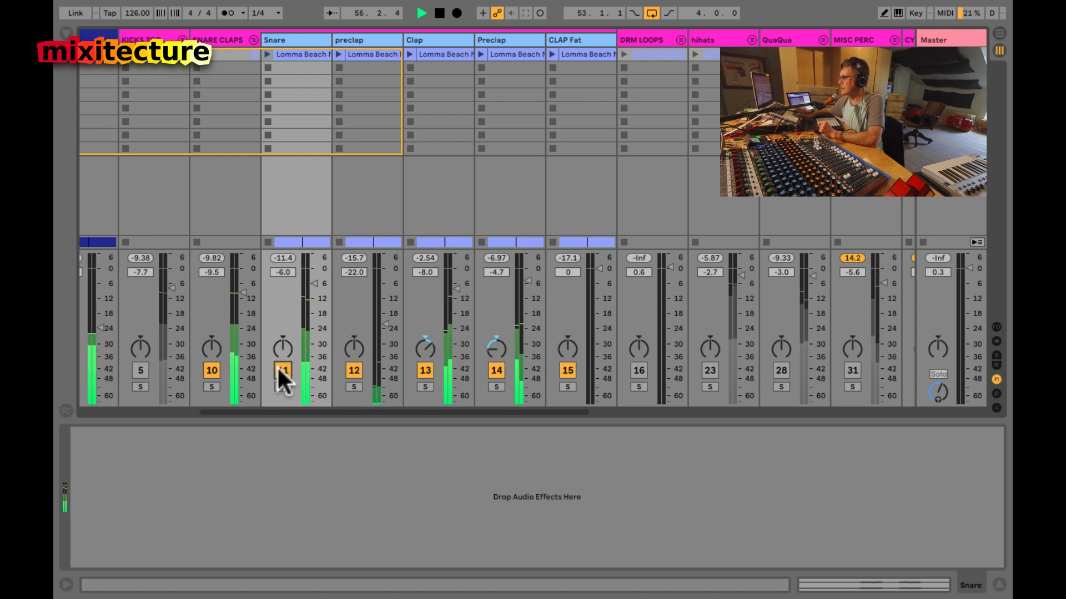
# Step: Check the preclap track in solo, try louder volumes on it, and settle on -8.6 dB
pyautogui.click(353, 387)
pyautogui.click(353, 387)
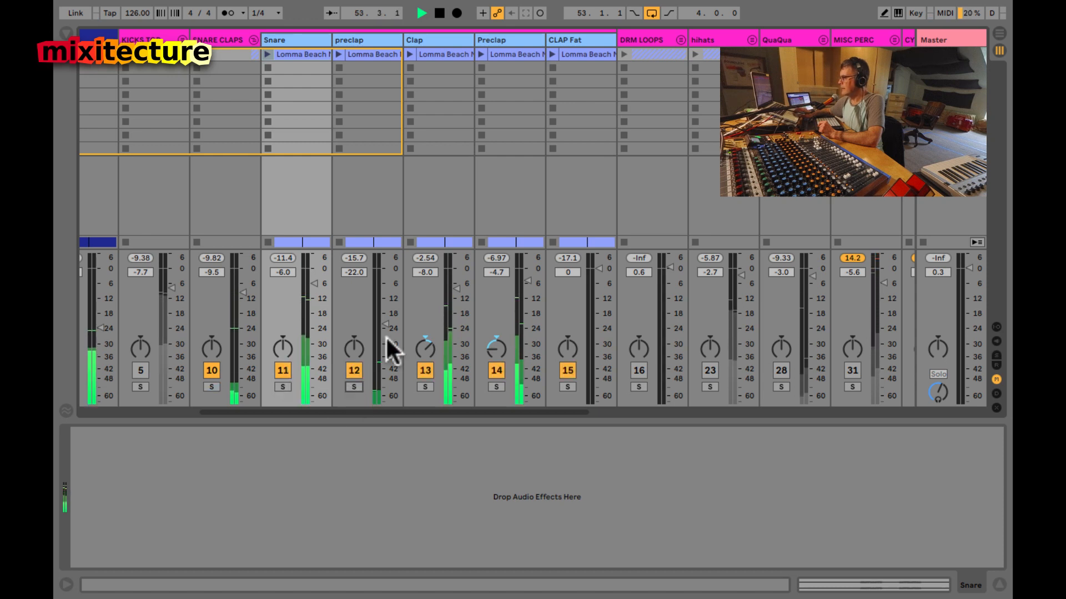
pyautogui.moveTo(381, 327); pyautogui.dragTo(381, 280)
pyautogui.moveTo(380, 323); pyautogui.dragTo(384, 281)
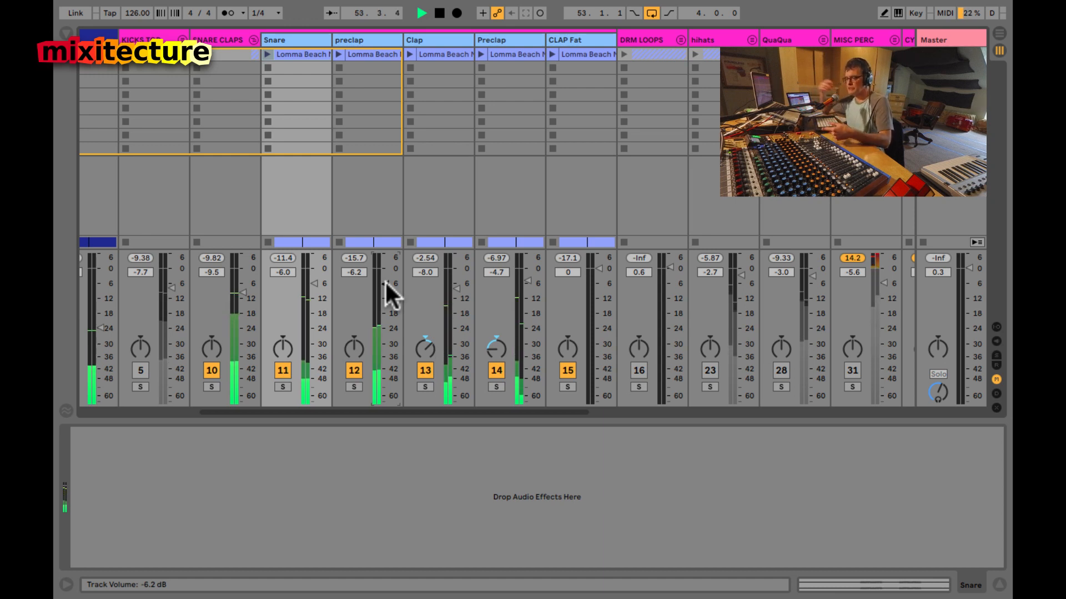
pyautogui.moveTo(385, 281); pyautogui.dragTo(376, 284)
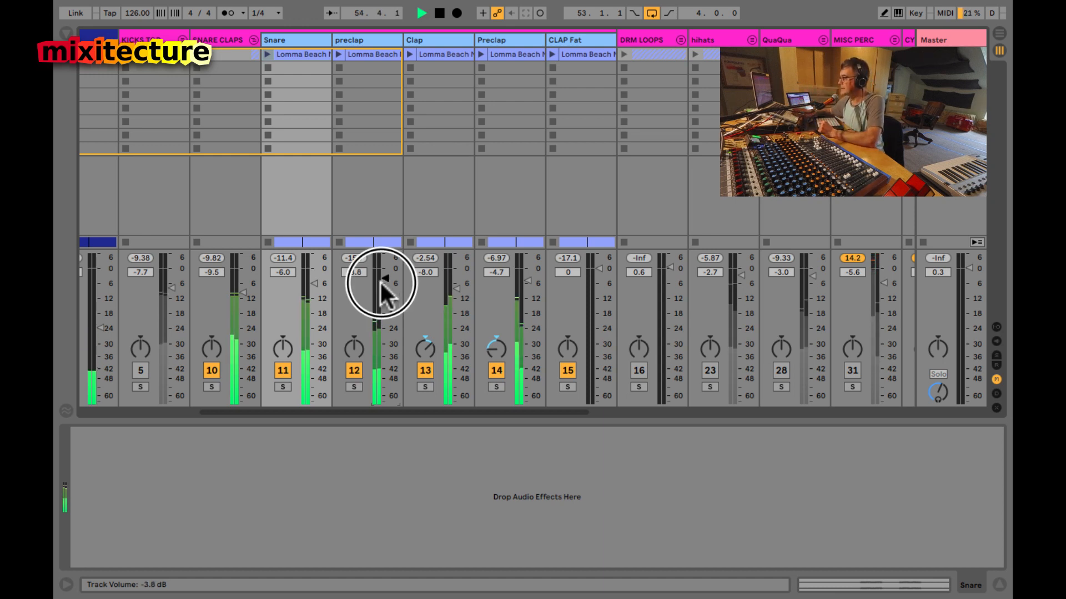
pyautogui.click(352, 386)
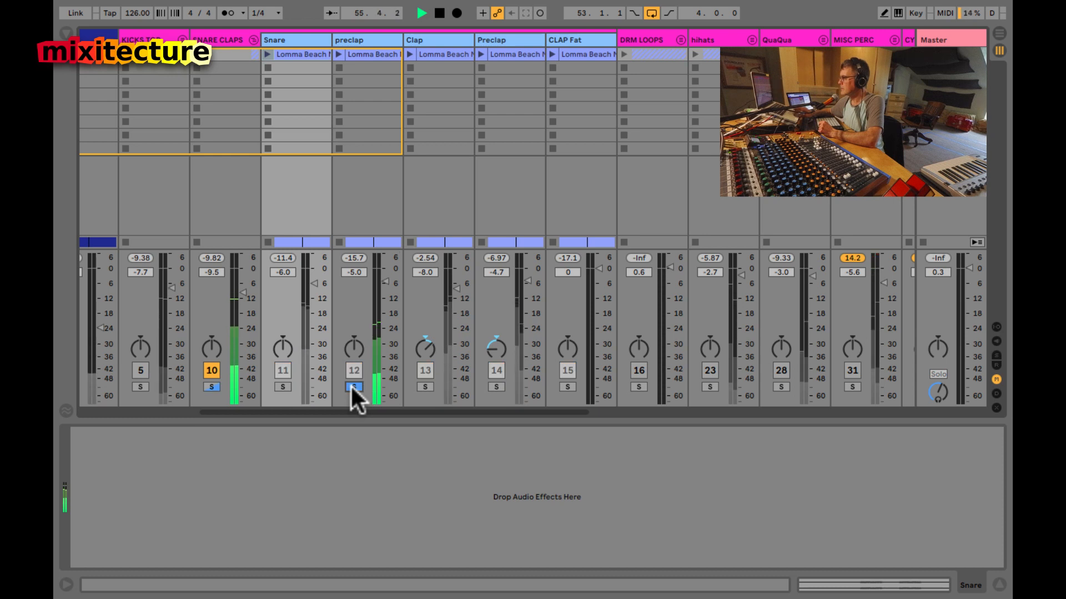
pyautogui.click(351, 386)
pyautogui.moveTo(383, 281); pyautogui.dragTo(381, 284)
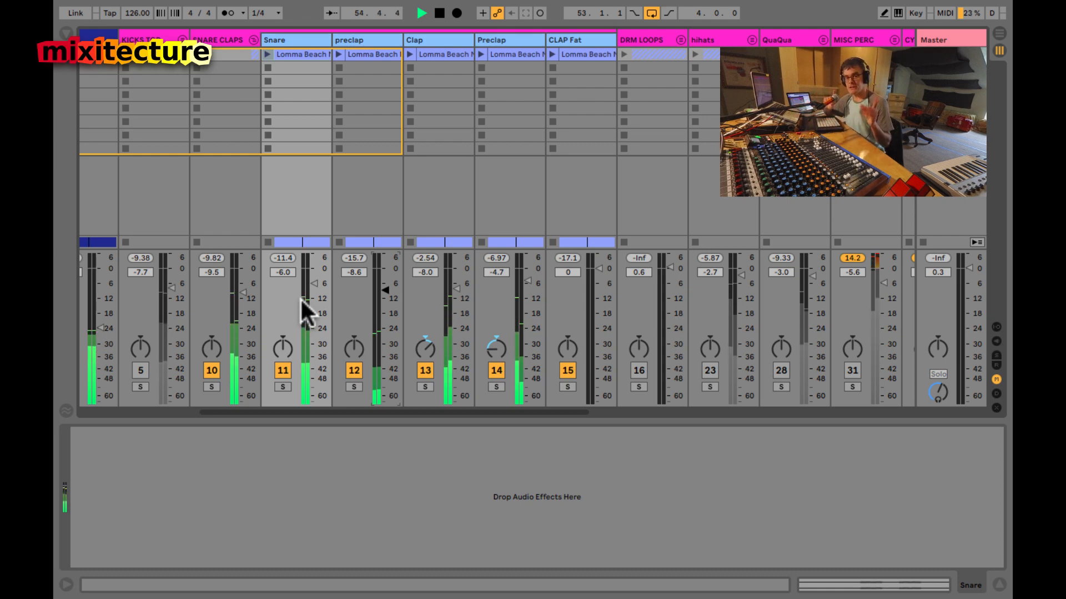
# Step: Move the four-bar playback loop in the arrangement to the CYMB2 marker at bar 45
pyautogui.press('Tab')
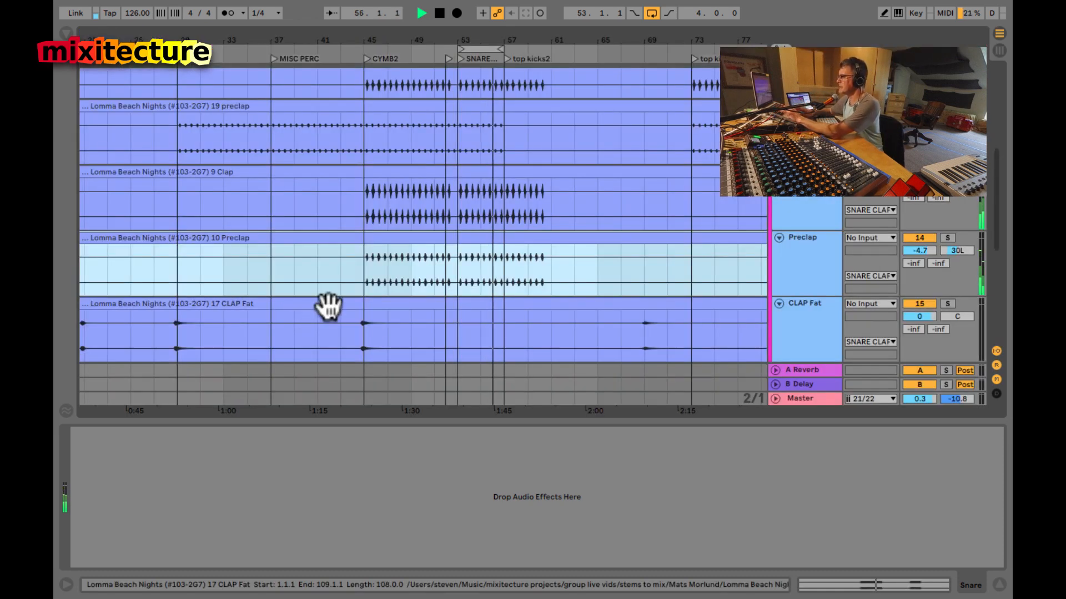
pyautogui.click(475, 48)
pyautogui.press('Left')
pyautogui.press('Left')
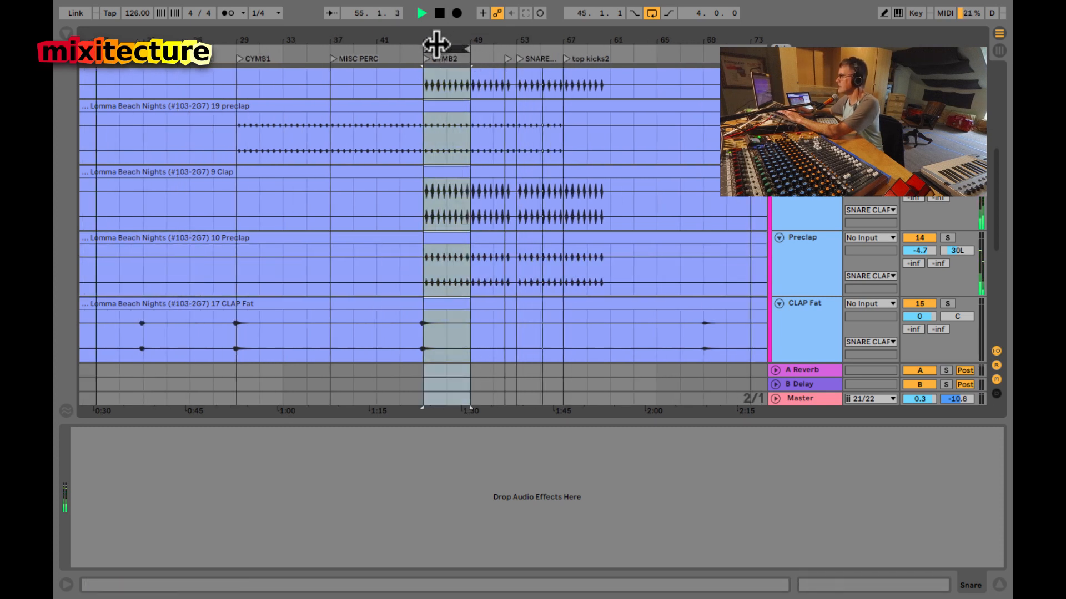
# Step: Lower the CLAP Fat track's volume to -3.8 dB in the mixer and check its hits in the arrangement
pyautogui.press('Tab')
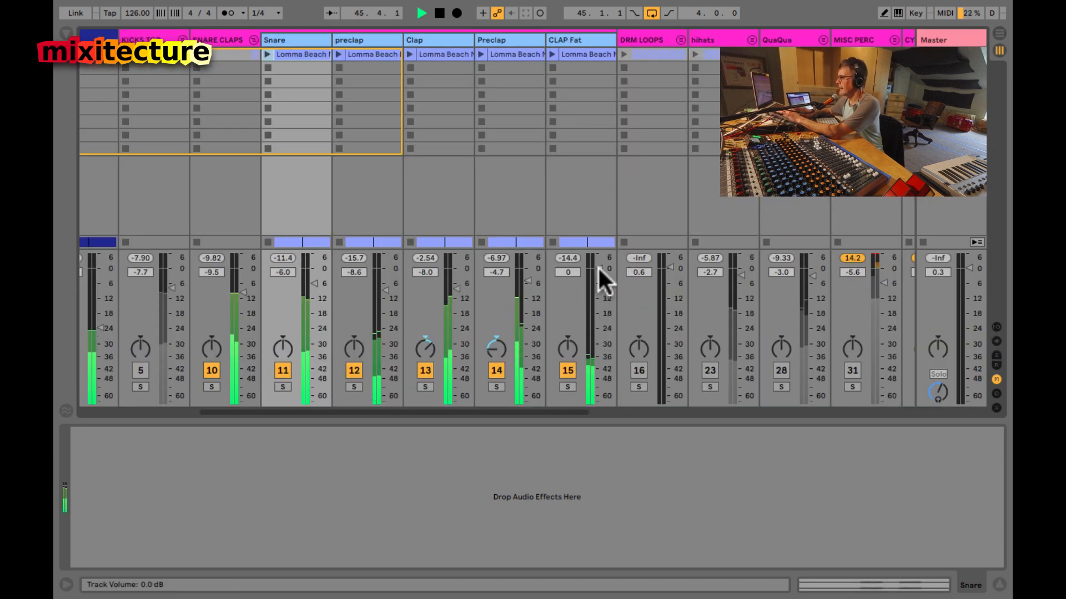
pyautogui.moveTo(598, 266); pyautogui.dragTo(594, 267)
pyautogui.press('space')
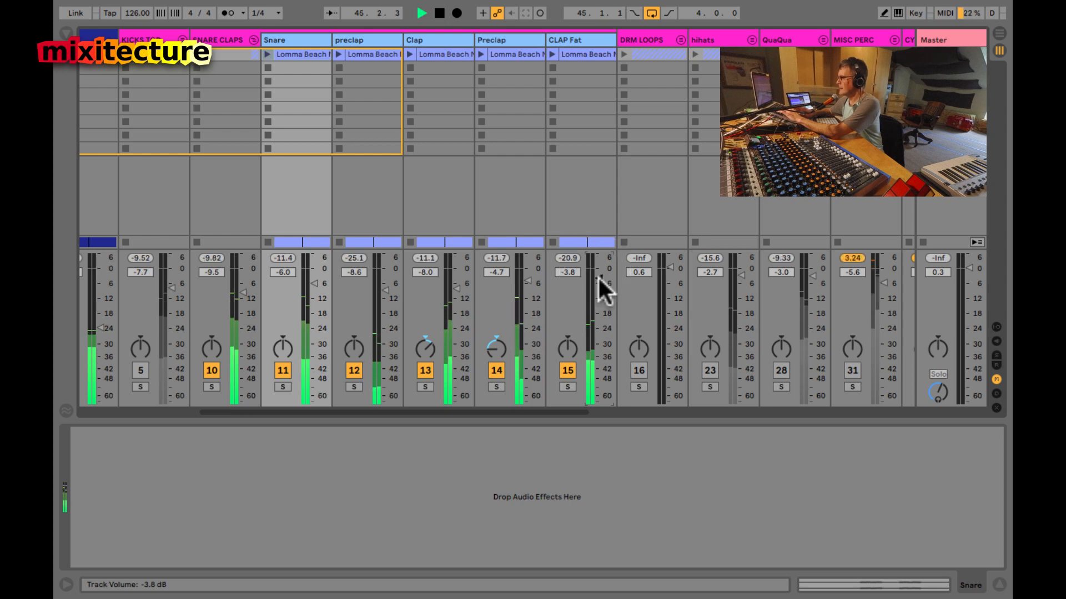
pyautogui.press('Tab')
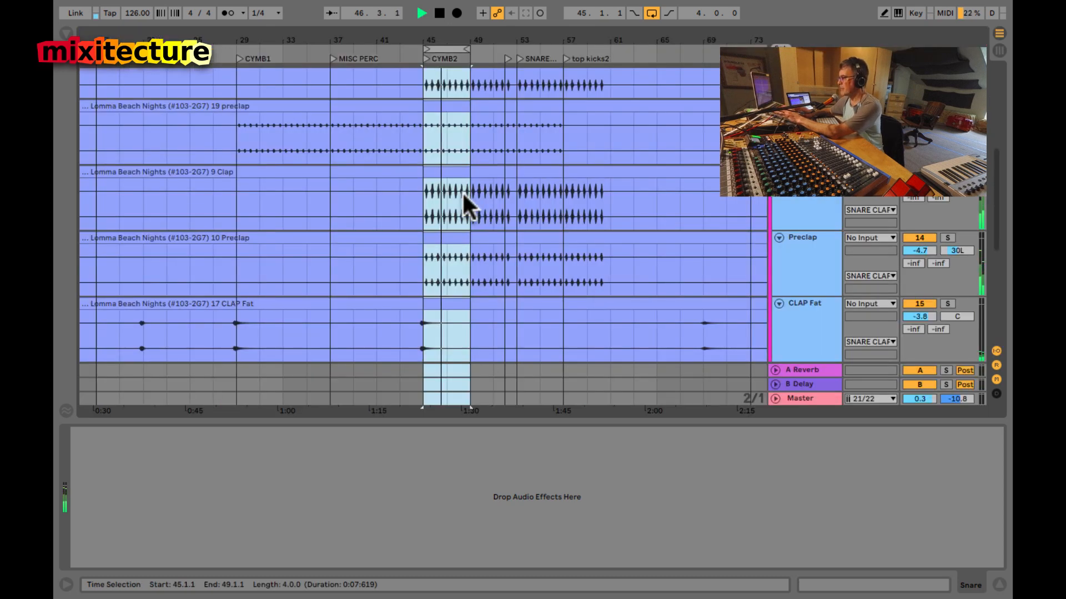
pyautogui.press('Tab')
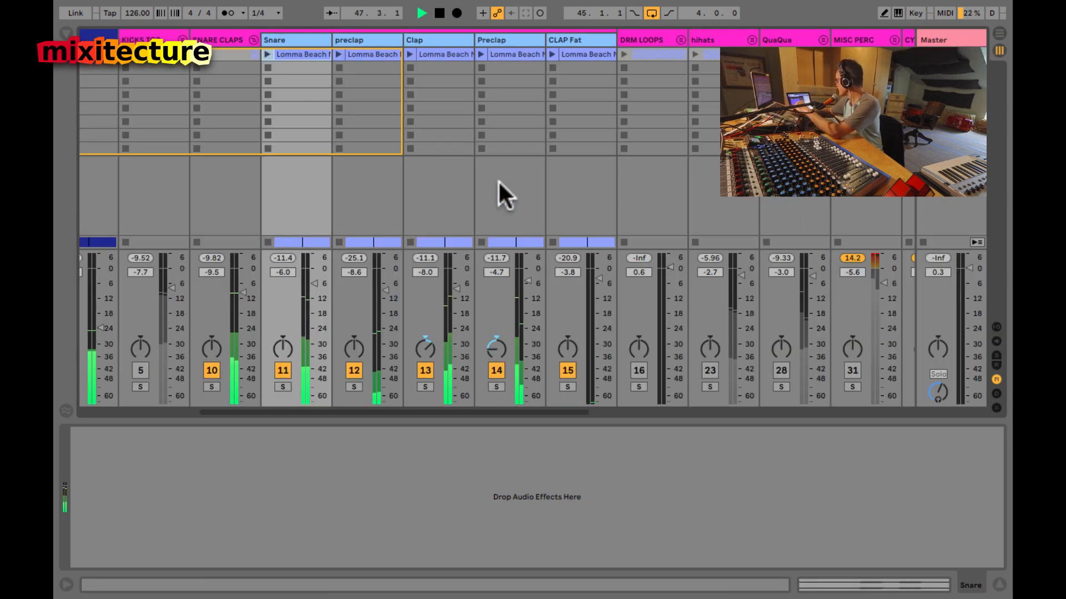
# Step: Reset the limiter gain in the SNARE CLAPS group's channel strip to 0 dB and unfold its EQ Eight
pyautogui.click(230, 39)
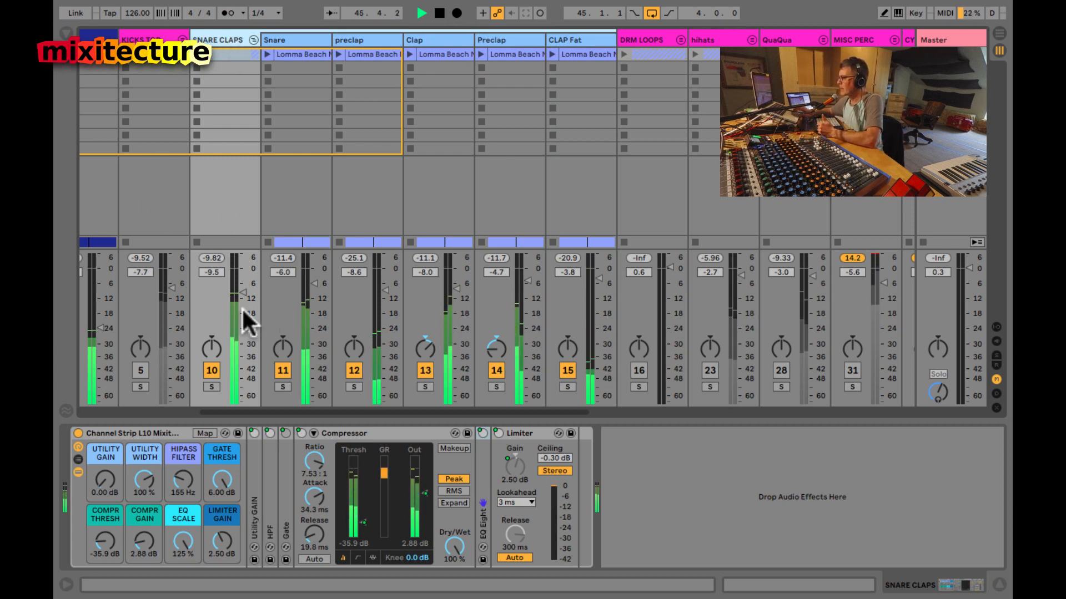
pyautogui.doubleClick(220, 539)
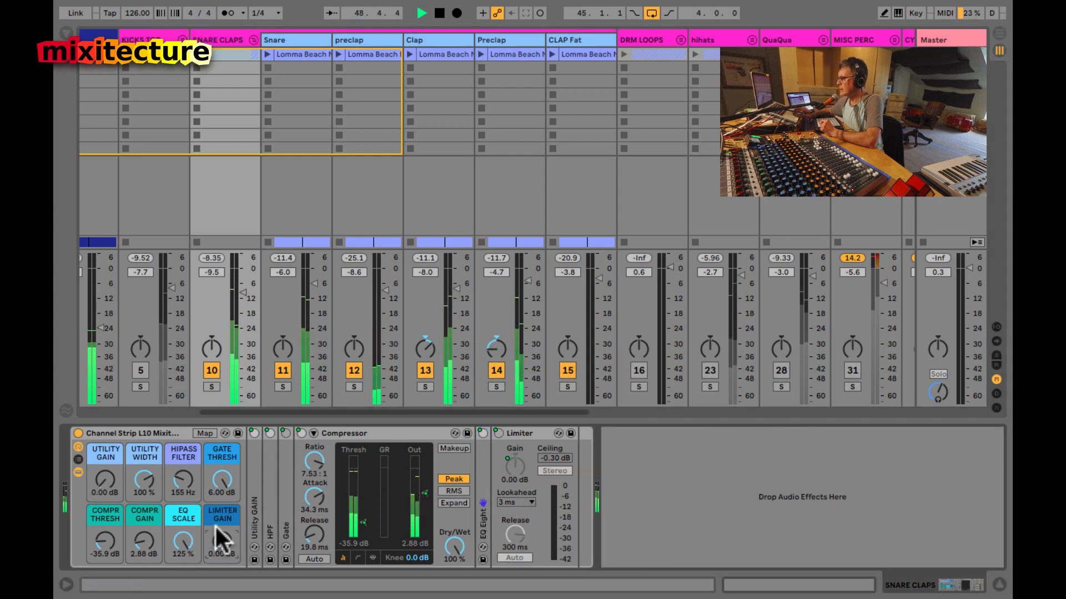
pyautogui.doubleClick(478, 484)
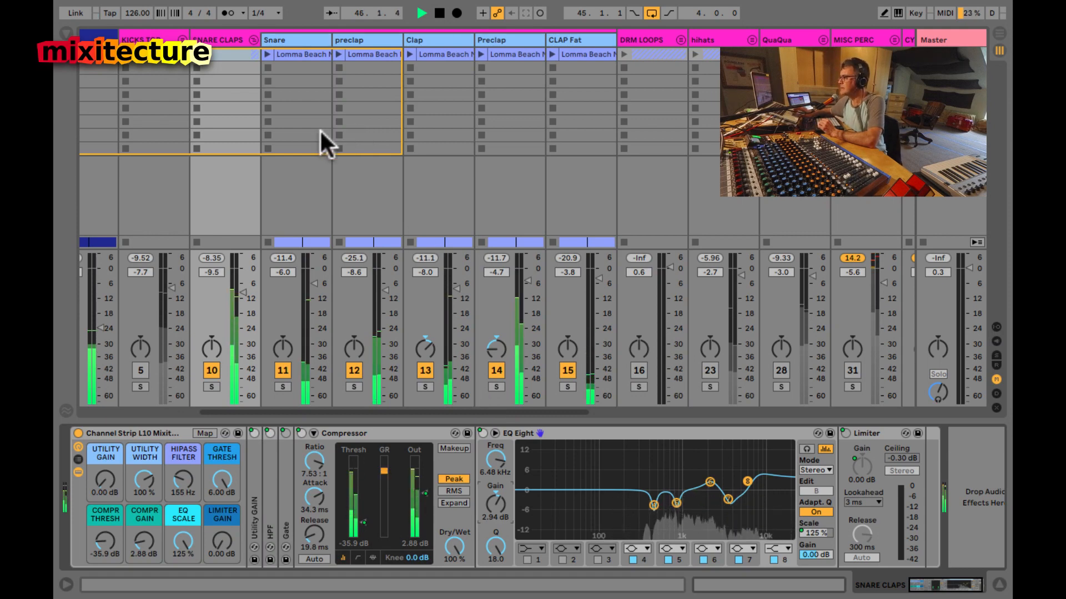
pyautogui.press('Tab')
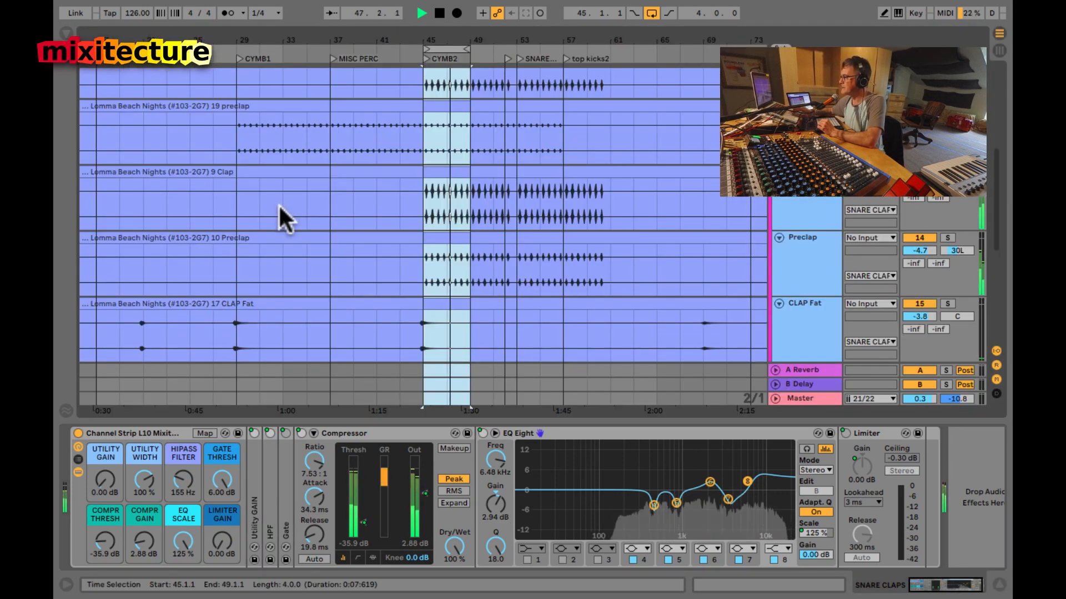
pyautogui.press('Tab')
# Step: Go through the individual tracks of the SNARE CLAPS group to examine their effect chains, ending on the group track
pyautogui.click(213, 39)
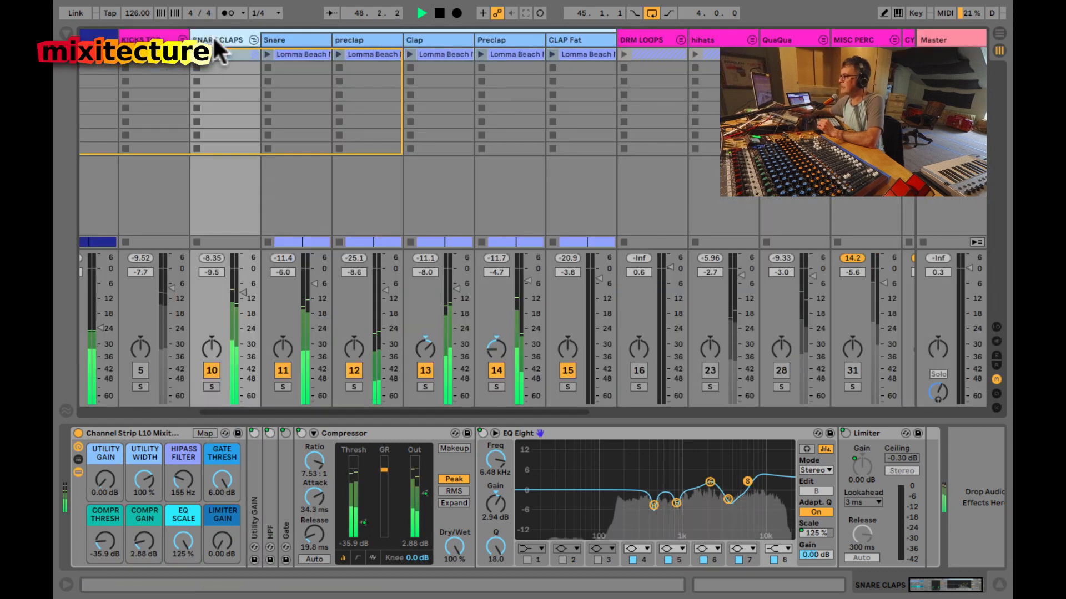
pyautogui.click(294, 38)
pyautogui.click(355, 39)
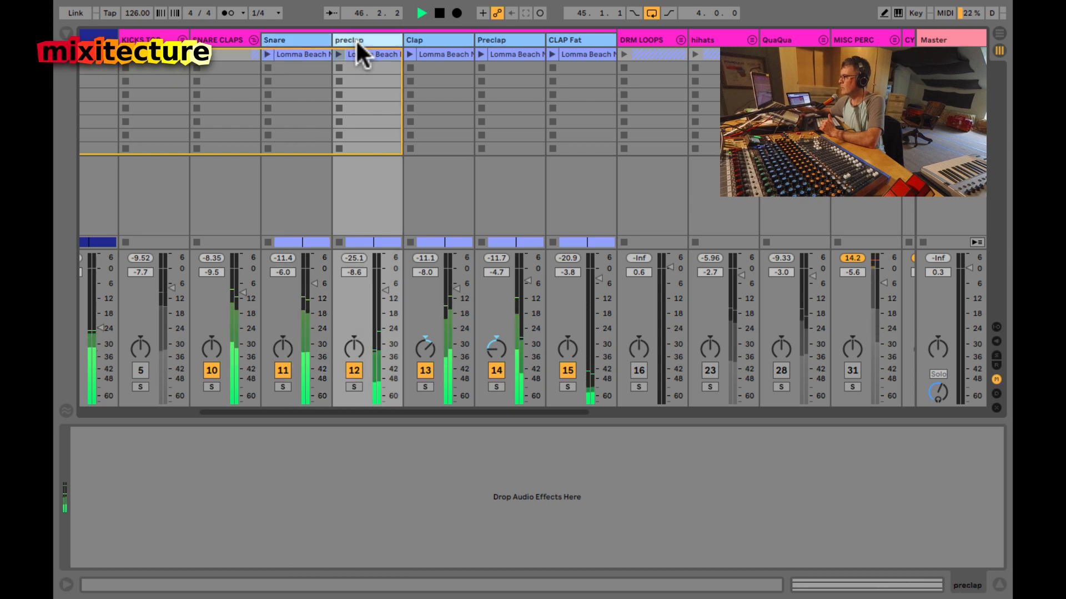
pyautogui.press('Right')
pyautogui.press('Right')
pyautogui.press('Right')
pyautogui.press('Left')
pyautogui.press('Left')
pyautogui.press('Left')
pyautogui.press('Left')
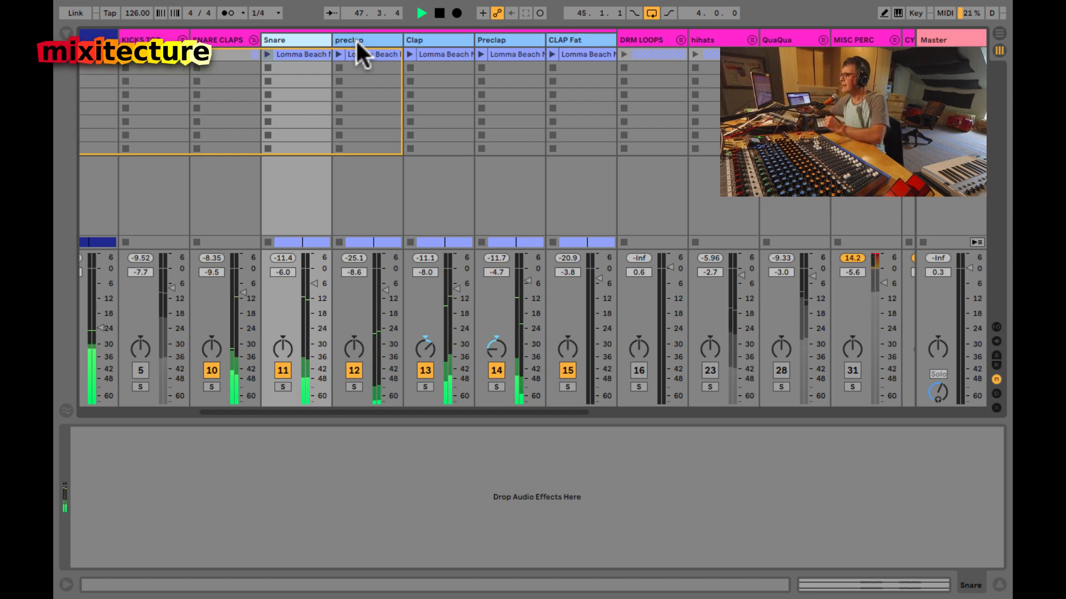
pyautogui.click(219, 36)
# Step: Stop playback and select the single Clap hit from 46.4.1 to 46.4.3 in the arrangement
pyautogui.press('Tab')
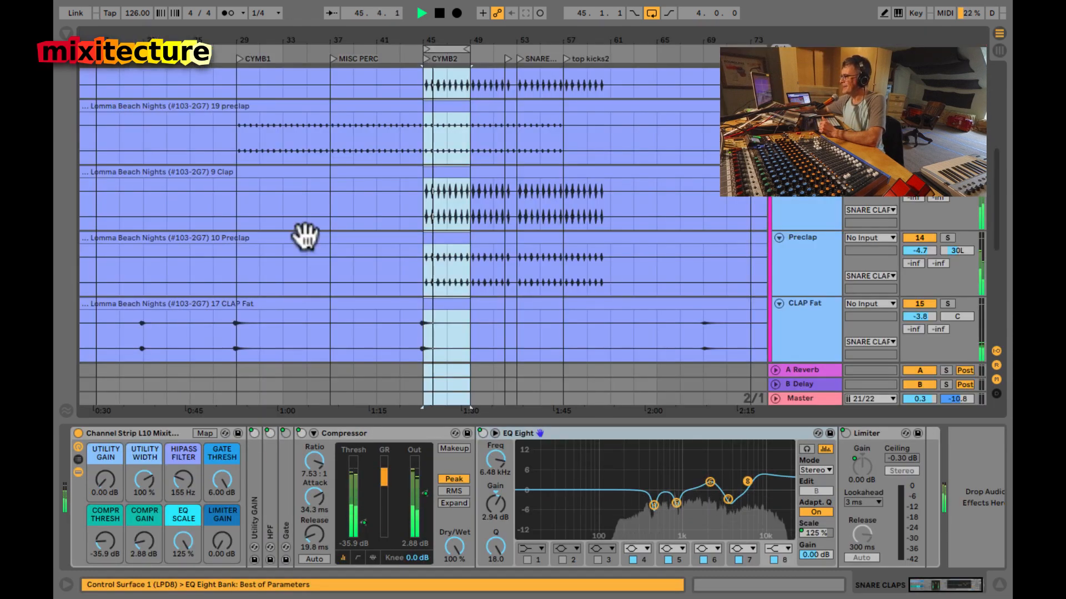
pyautogui.moveTo(447, 41); pyautogui.dragTo(447, 42)
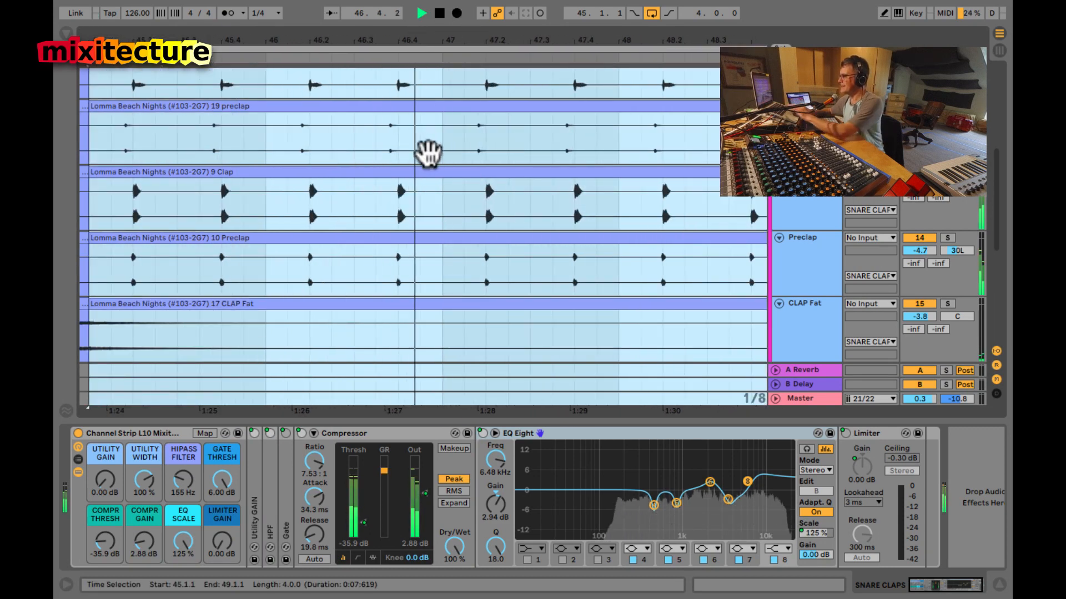
pyautogui.press('space')
pyautogui.moveTo(396, 199); pyautogui.dragTo(420, 205)
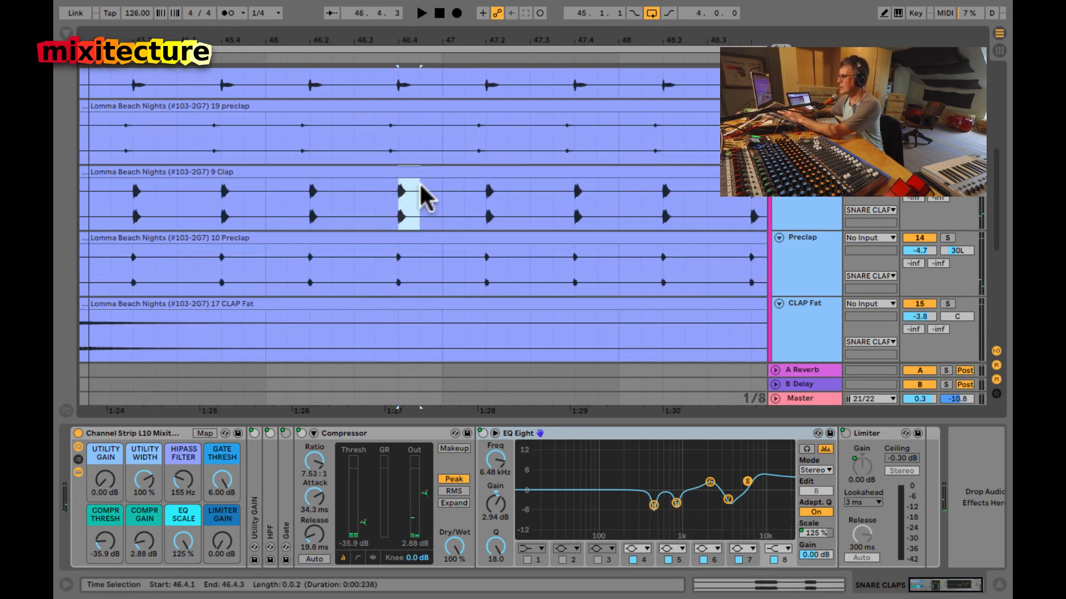
pyautogui.click(427, 170)
pyautogui.click(388, 188)
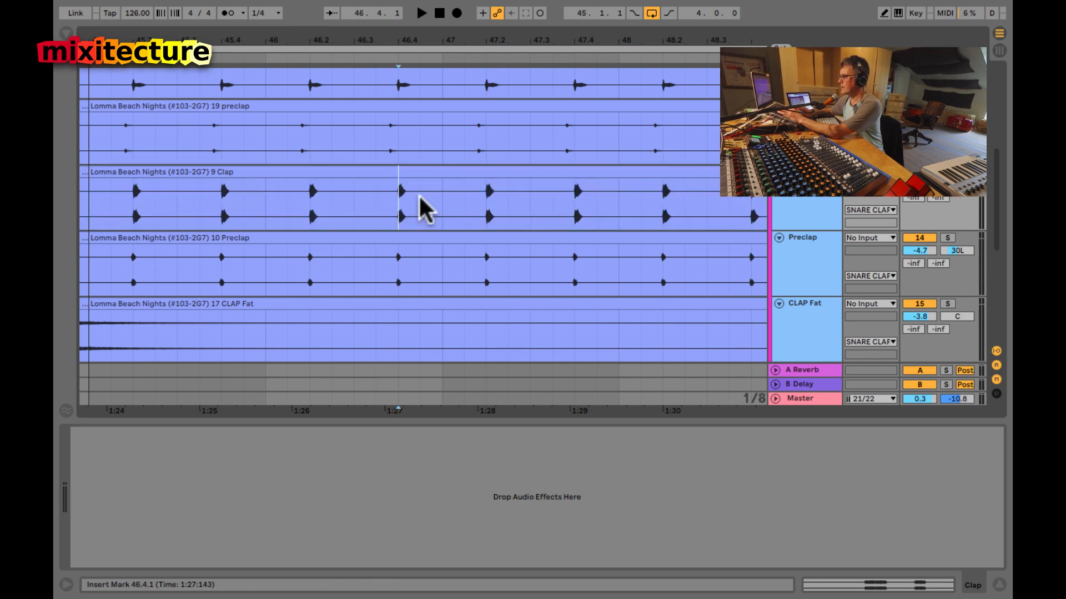
pyautogui.moveTo(419, 197); pyautogui.dragTo(394, 203)
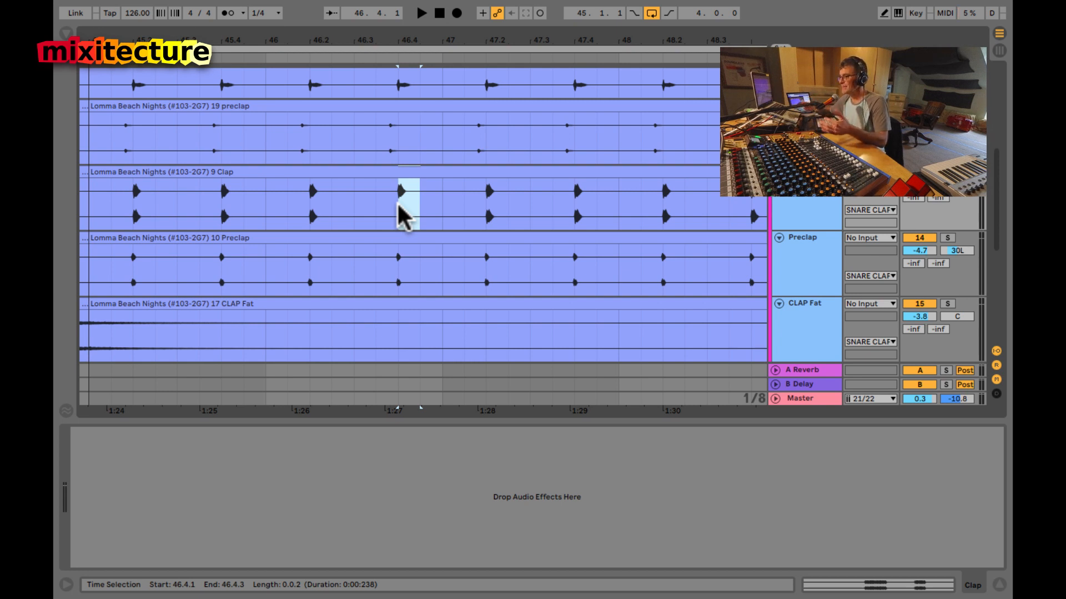
# Step: Try to split the Clap clip at the selected hit, undo the split and clear the selection
pyautogui.hotkey('ctrl', 'e')
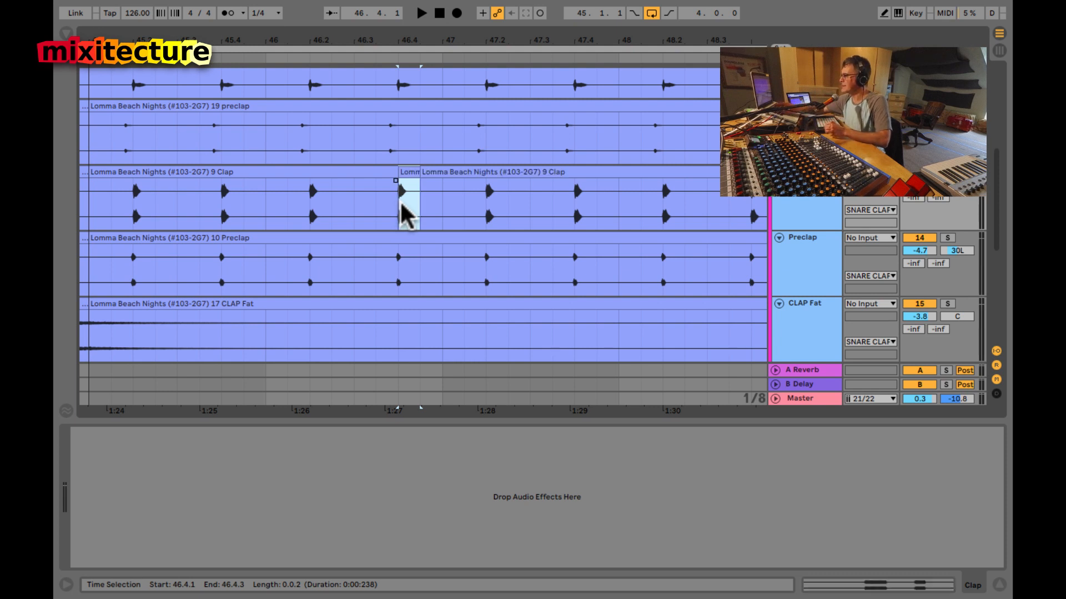
pyautogui.click(407, 171)
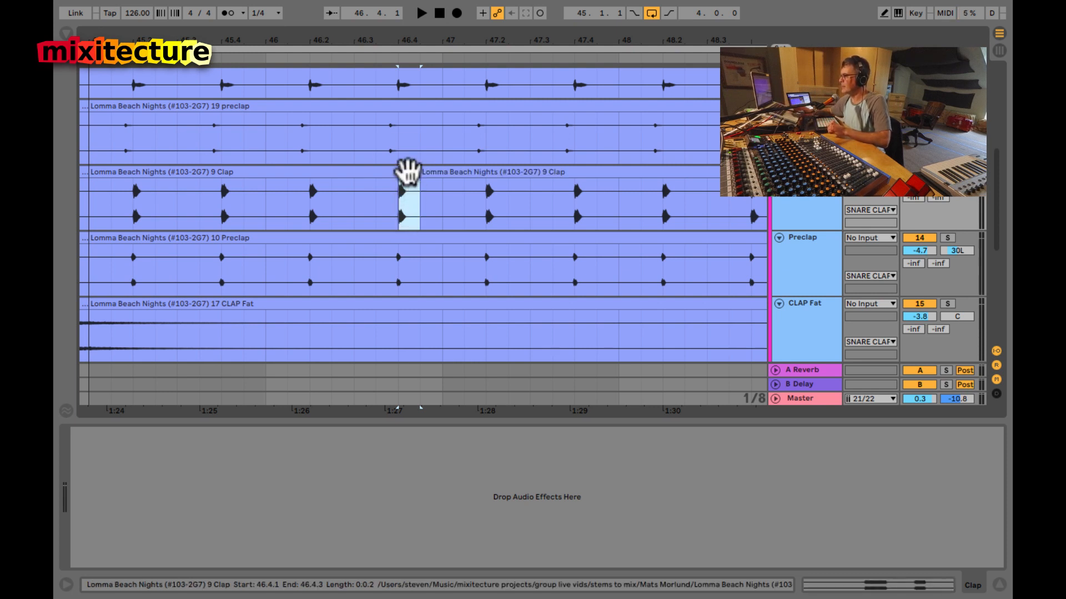
pyautogui.hotkey('ctrl', 'z')
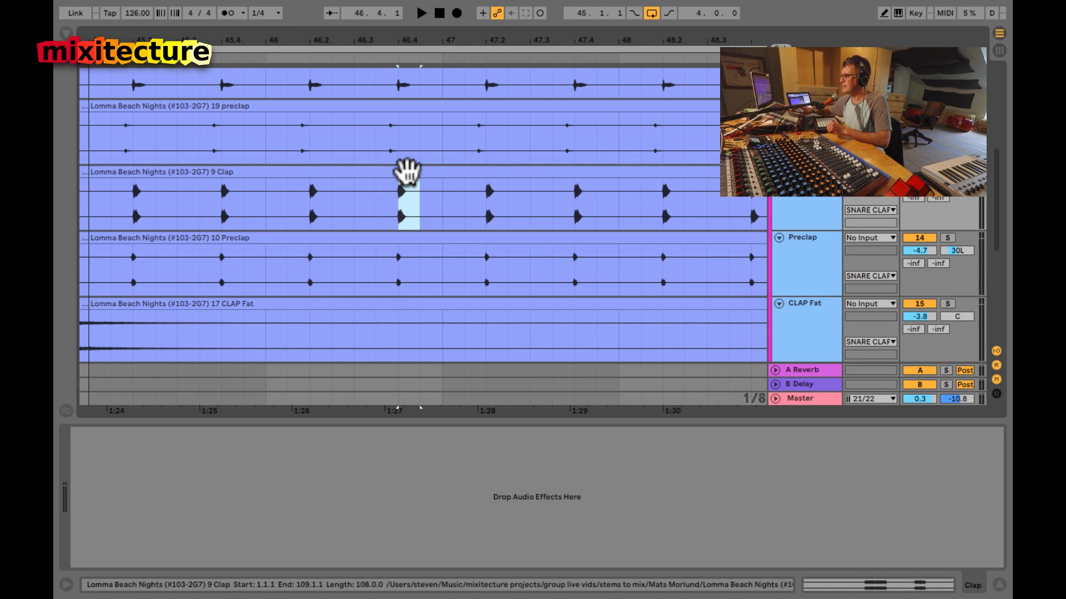
pyautogui.click(377, 211)
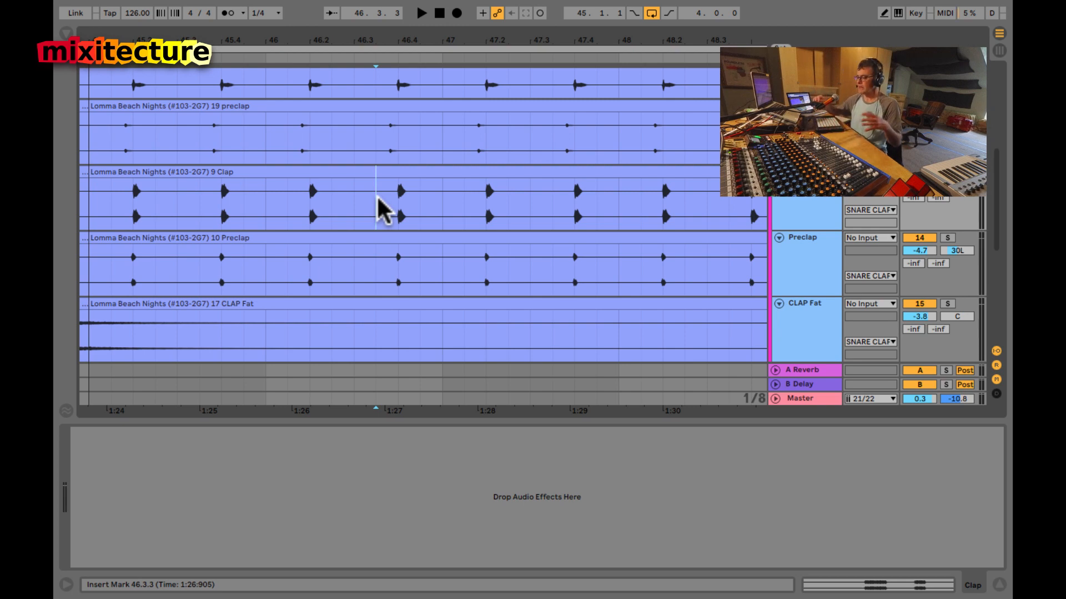
# Step: Play the loop in the session mixer, fold the SNARE CLAPS group and raise its compressor threshold to 6.00 dB
pyautogui.press('Tab')
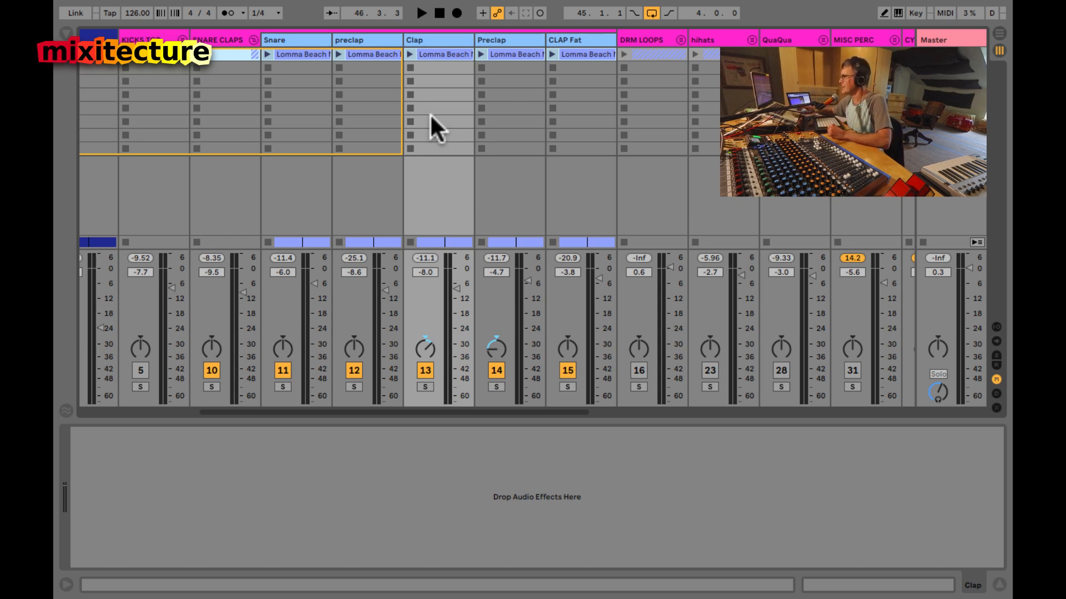
pyautogui.click(215, 40)
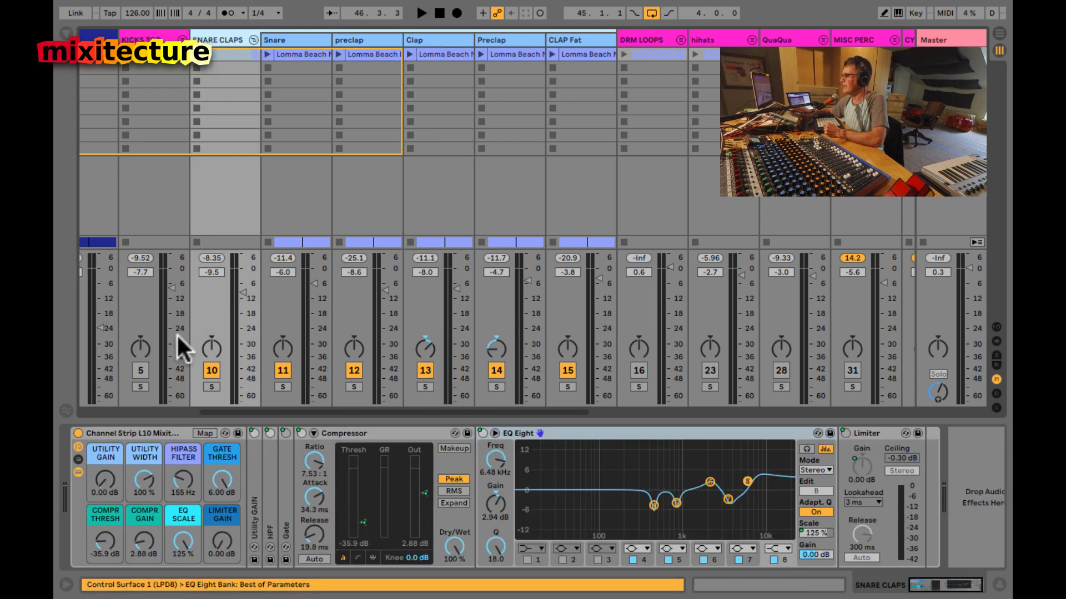
pyautogui.press('space')
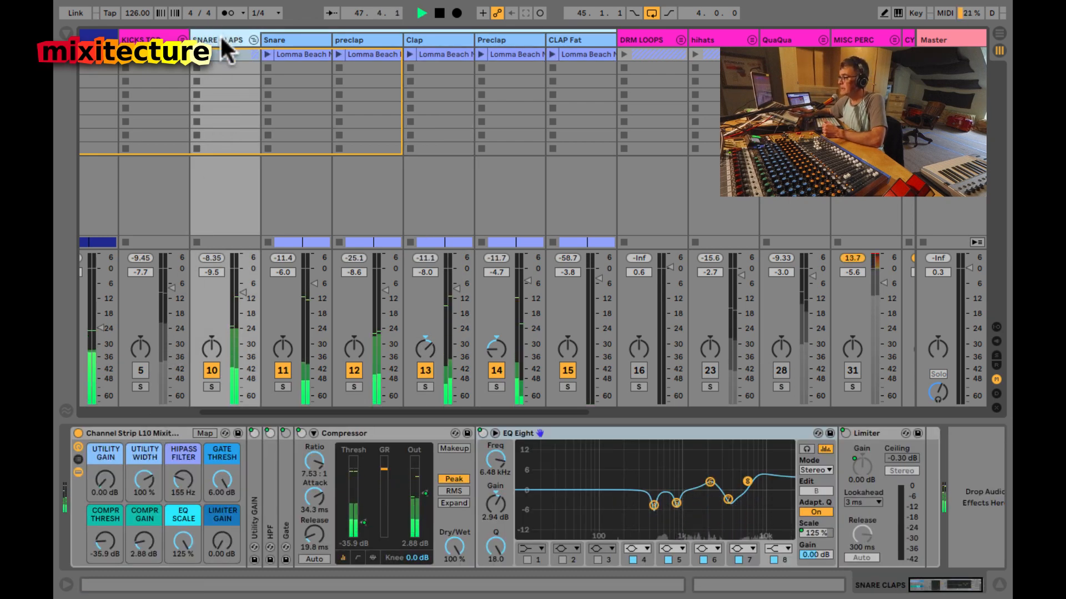
pyautogui.click(251, 37)
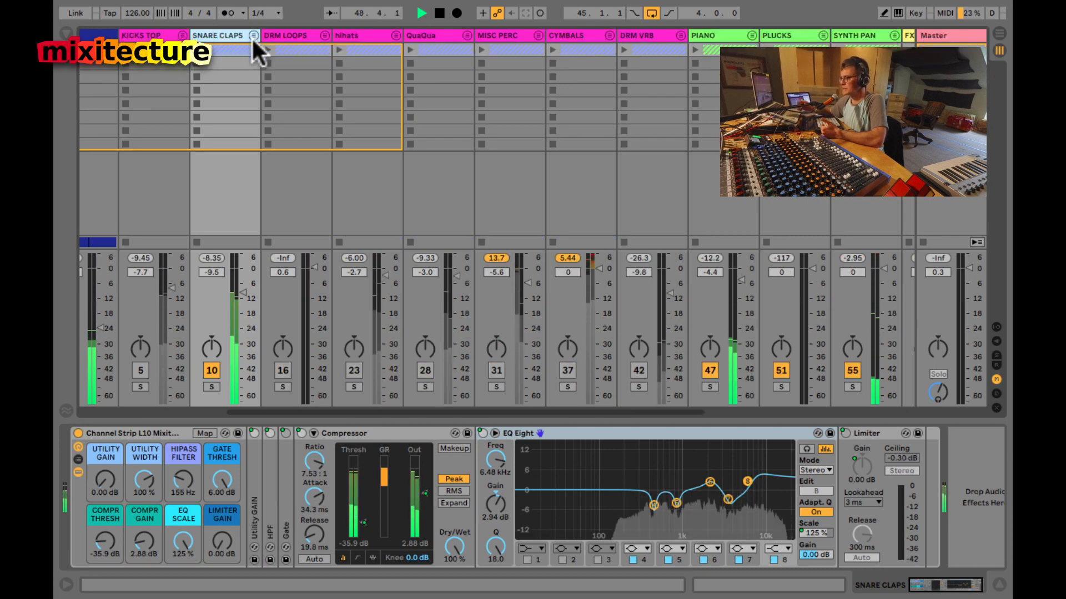
pyautogui.moveTo(104, 543); pyautogui.dragTo(104, 488)
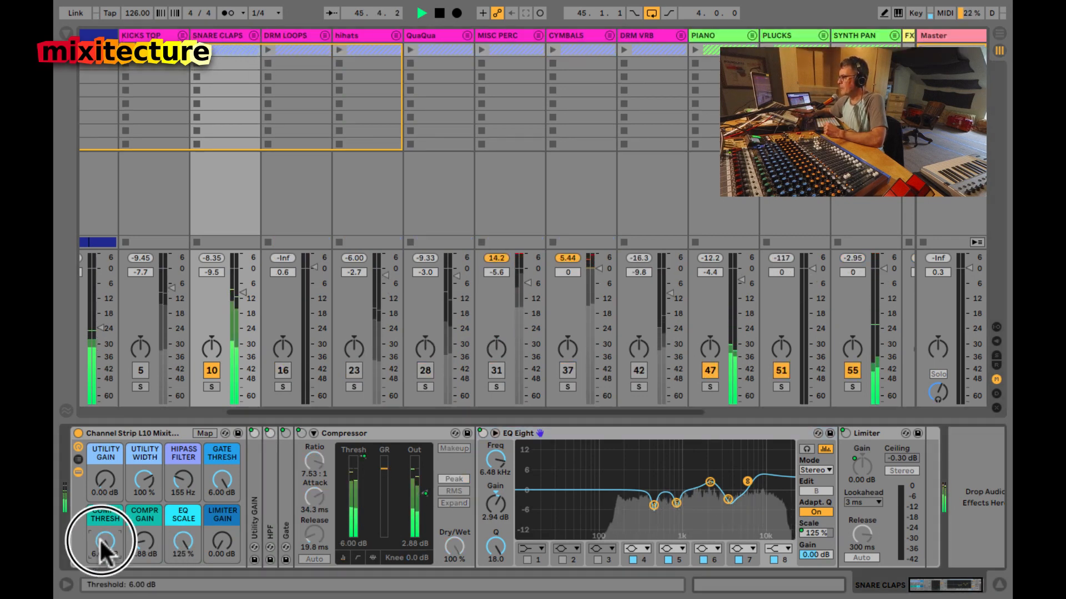
# Step: Unfold Utility GAIN and HPF in the SNARE CLAPS channel strip, fold the Compressor and enlarge the EQ Eight display
pyautogui.doubleClick(253, 502)
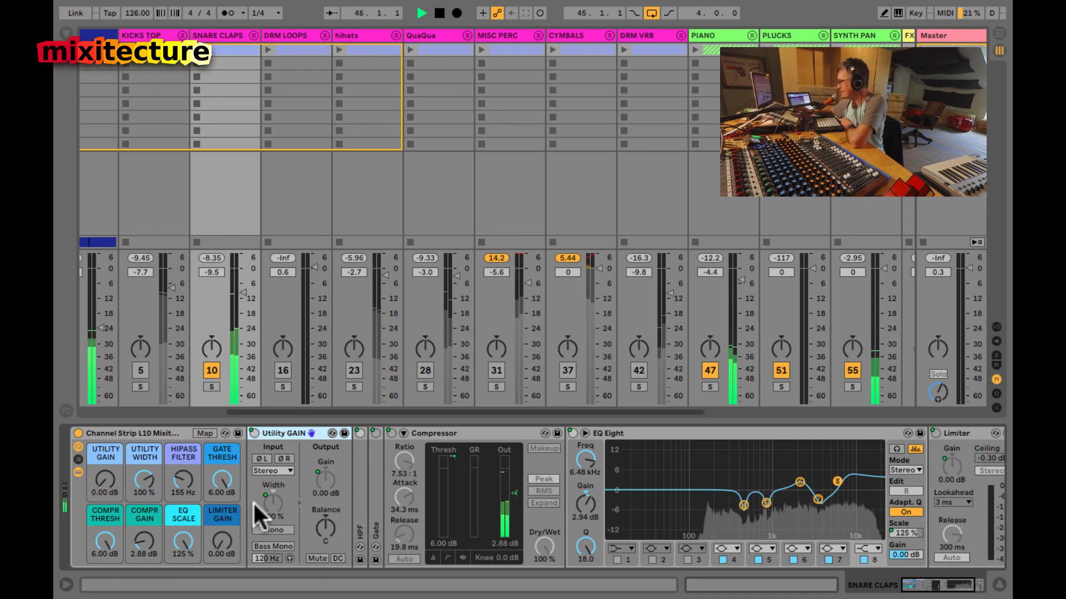
pyautogui.doubleClick(359, 473)
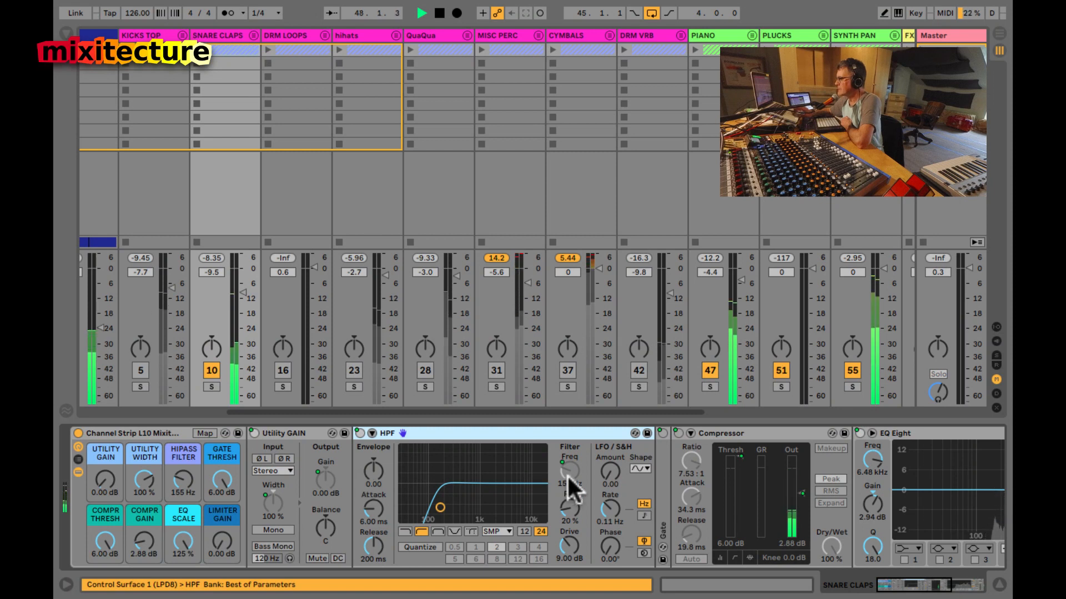
pyautogui.hscroll(2, 562, 482)
pyautogui.hscroll(3, 528, 491)
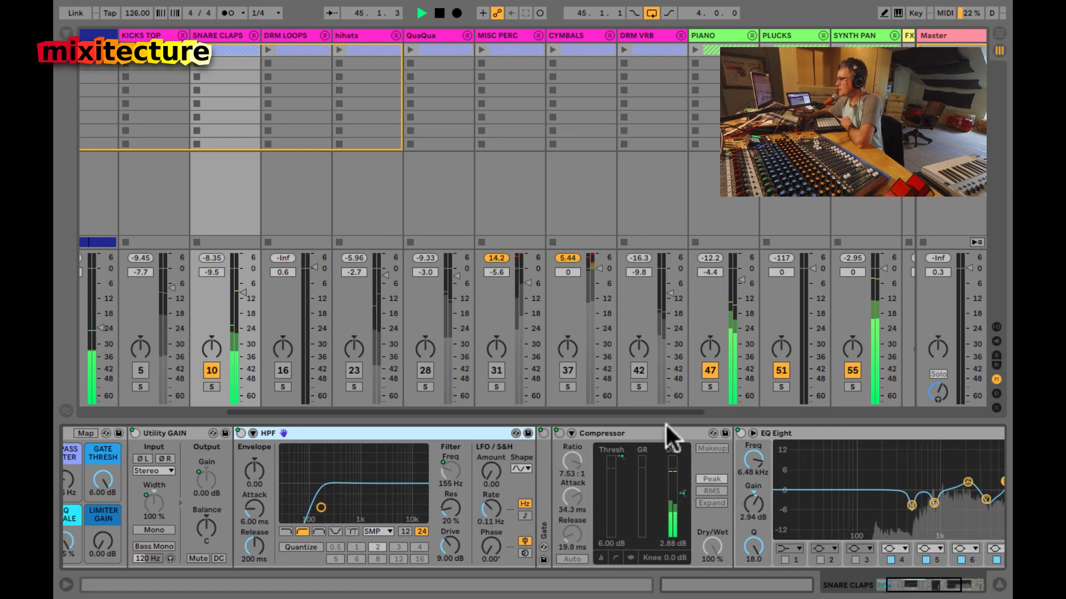
pyautogui.doubleClick(588, 432)
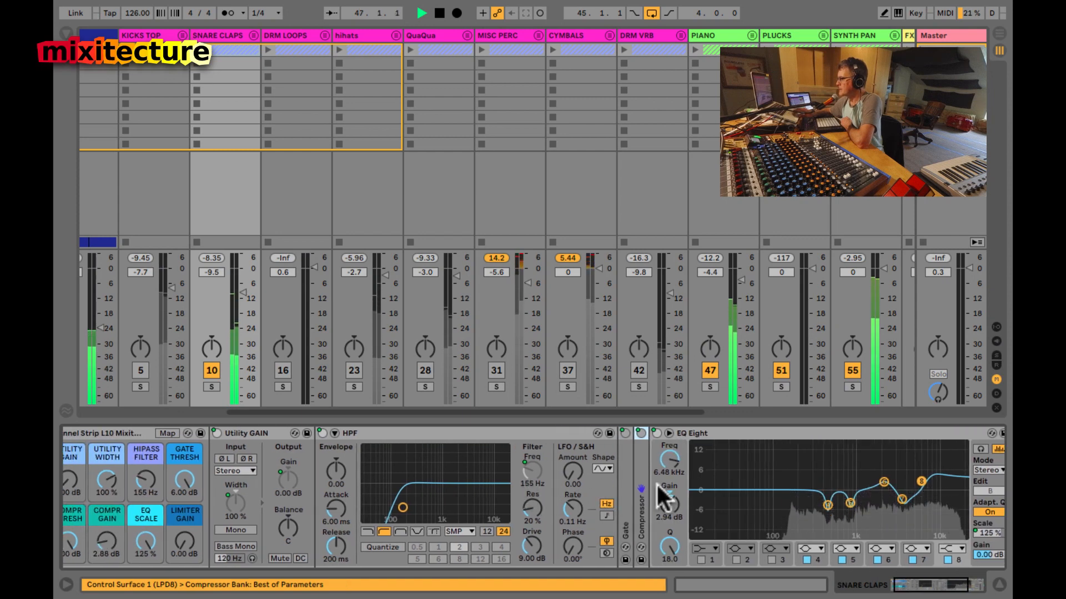
pyautogui.doubleClick(782, 505)
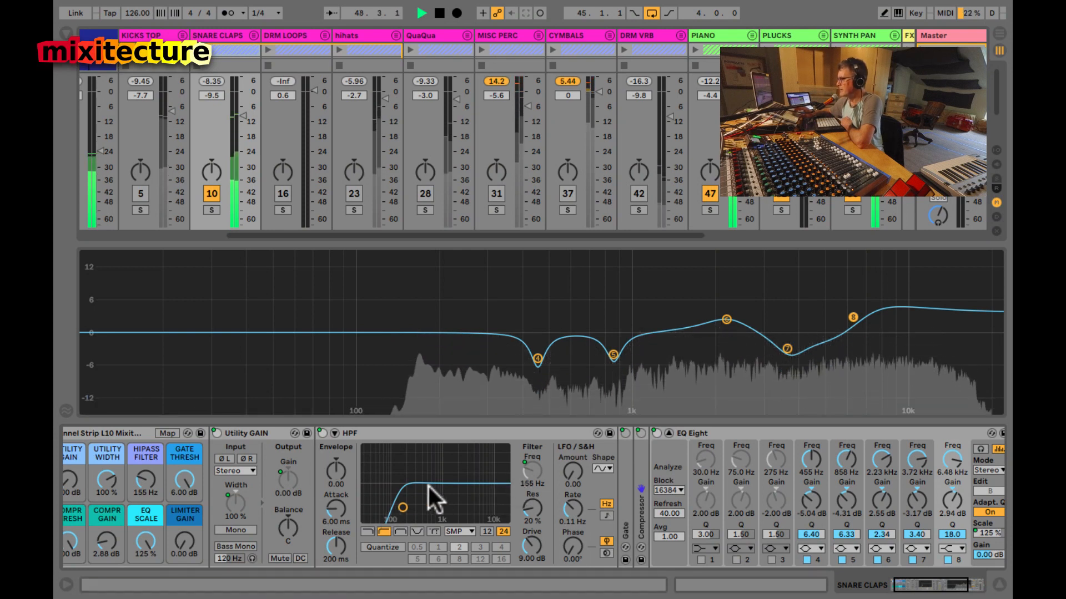
# Step: Set the utility gain of the SNARE CLAPS channel strip to -0.50 dB and fold the Utility GAIN device
pyautogui.hscroll(-2, 403, 484)
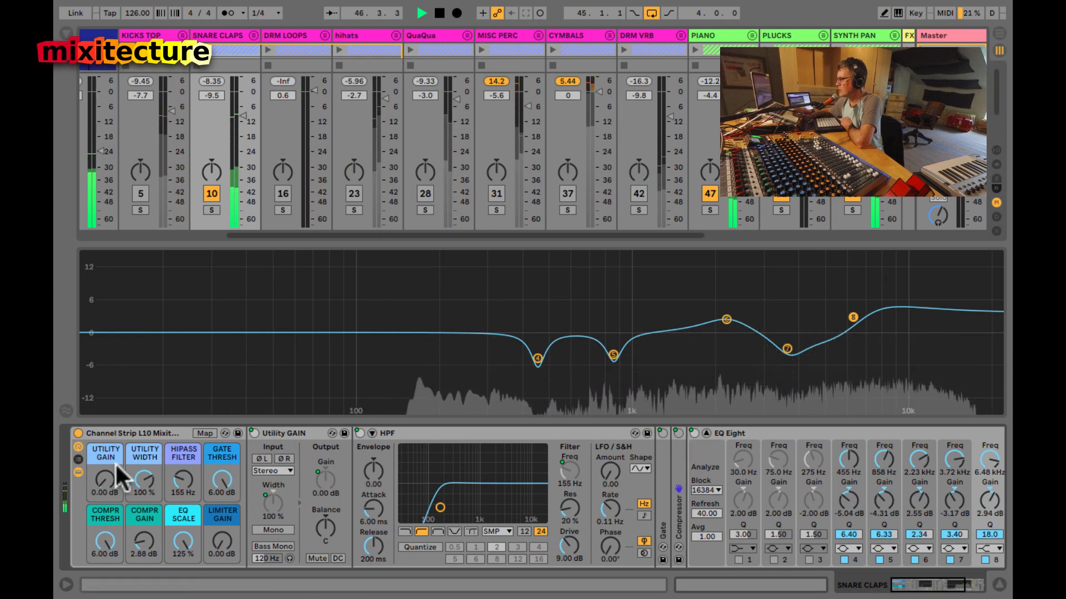
pyautogui.moveTo(105, 479); pyautogui.dragTo(119, 483)
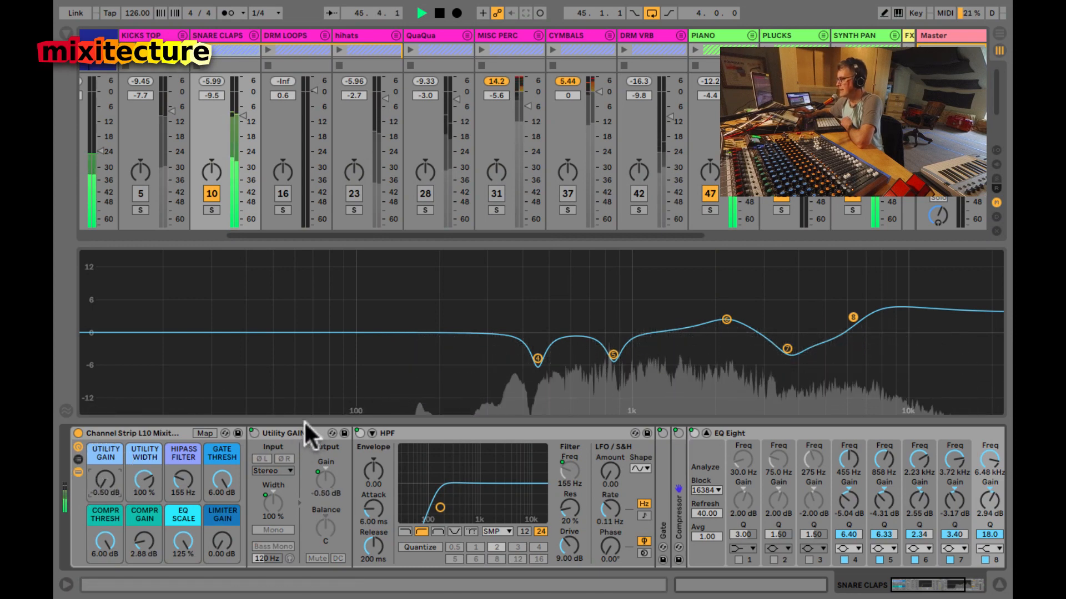
pyautogui.doubleClick(292, 429)
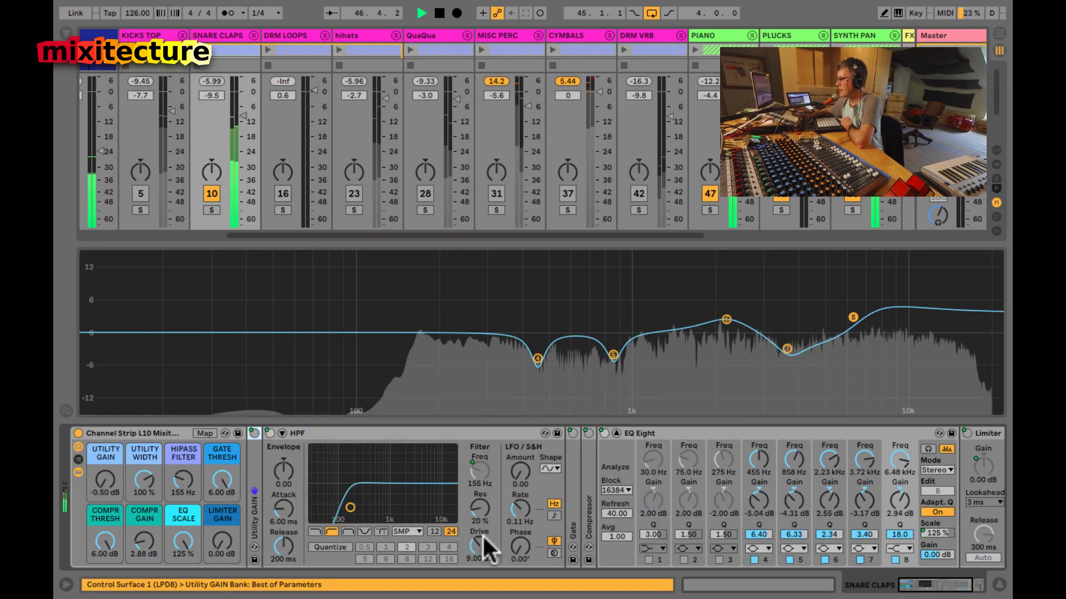
# Step: Try the HPF without drive, undo that, set its resonance to 25 % and fold the device
pyautogui.moveTo(475, 542); pyautogui.dragTo(476, 542)
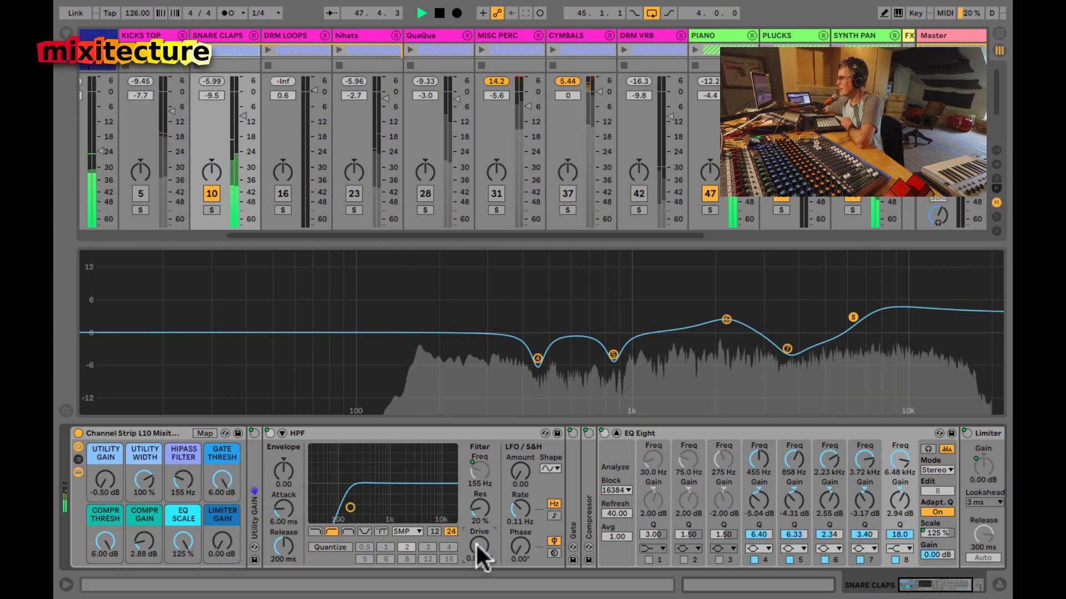
pyautogui.press('super+z')
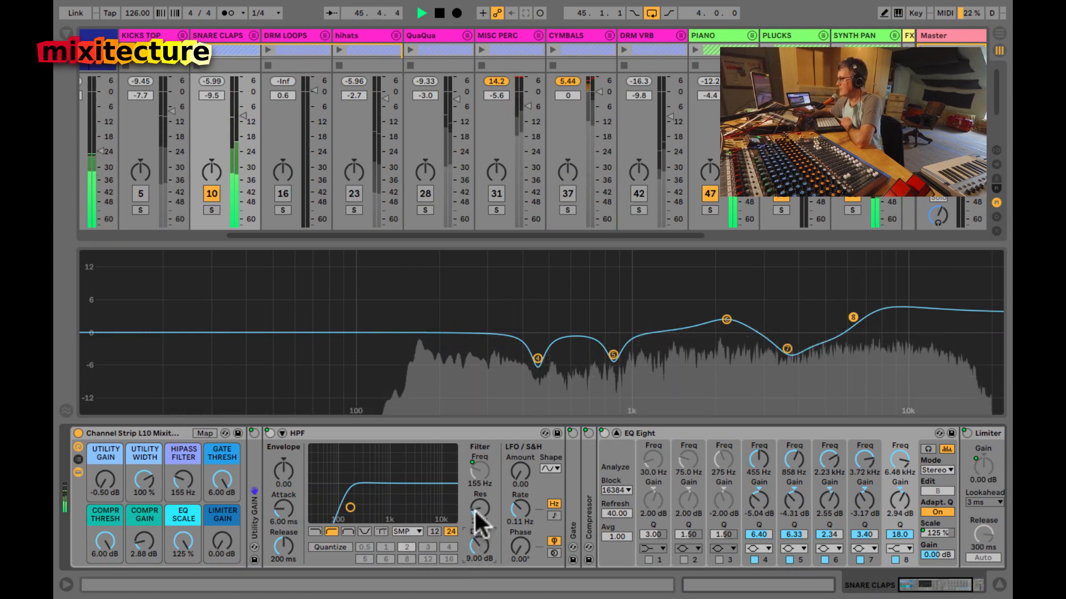
pyautogui.moveTo(475, 512); pyautogui.dragTo(475, 509)
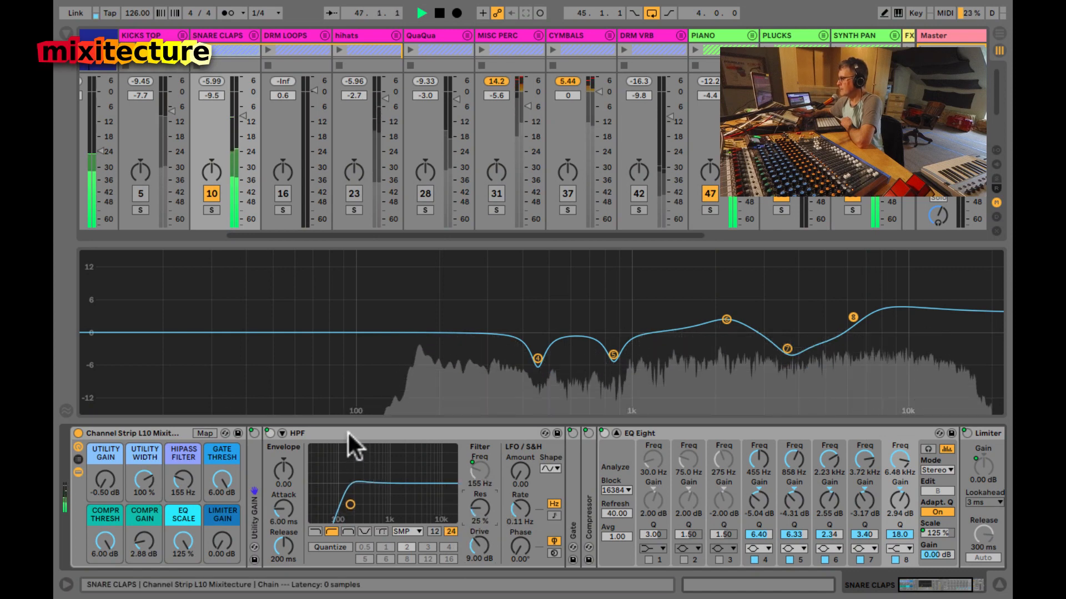
pyautogui.doubleClick(348, 432)
# Step: Unfold the SNARE CLAPS Compressor and set its threshold to -64.6 dB and its output gain to 3.66 dB
pyautogui.doubleClick(300, 489)
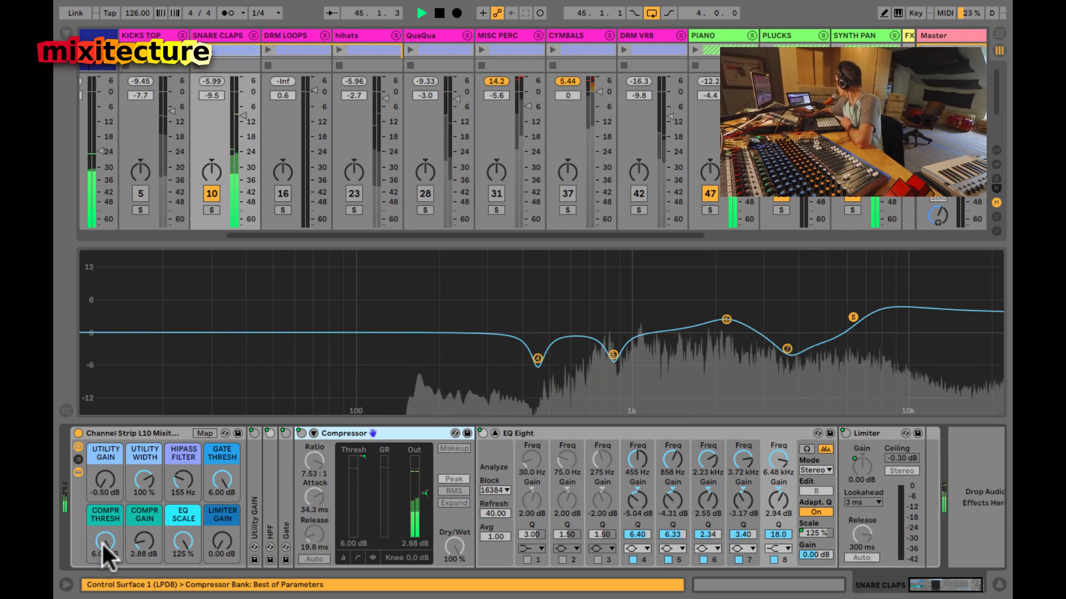
pyautogui.moveTo(102, 541); pyautogui.dragTo(102, 541)
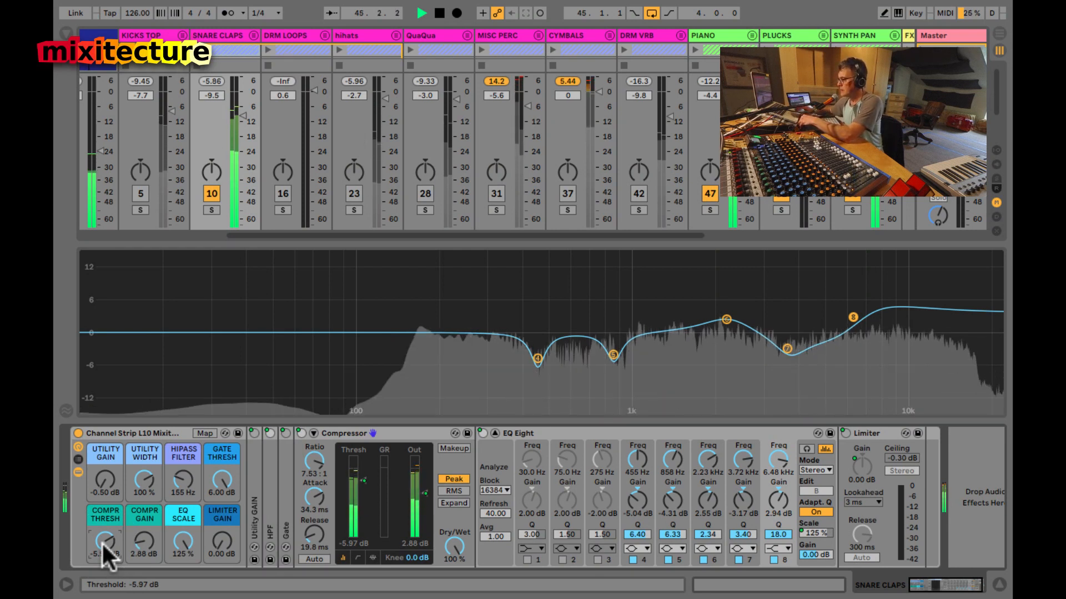
pyautogui.click(107, 434)
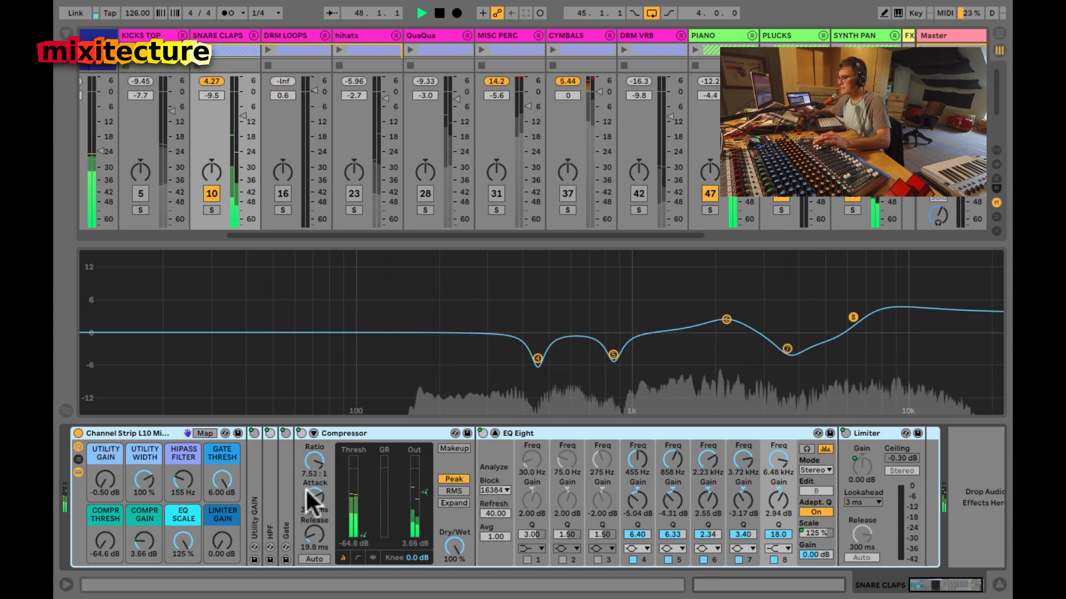
# Step: Set the SNARE CLAPS compressor's attack to 31.9 ms, release to 4.40 ms, threshold to -37.5 dB and output gain to 4.64 dB
pyautogui.moveTo(305, 487); pyautogui.dragTo(316, 499)
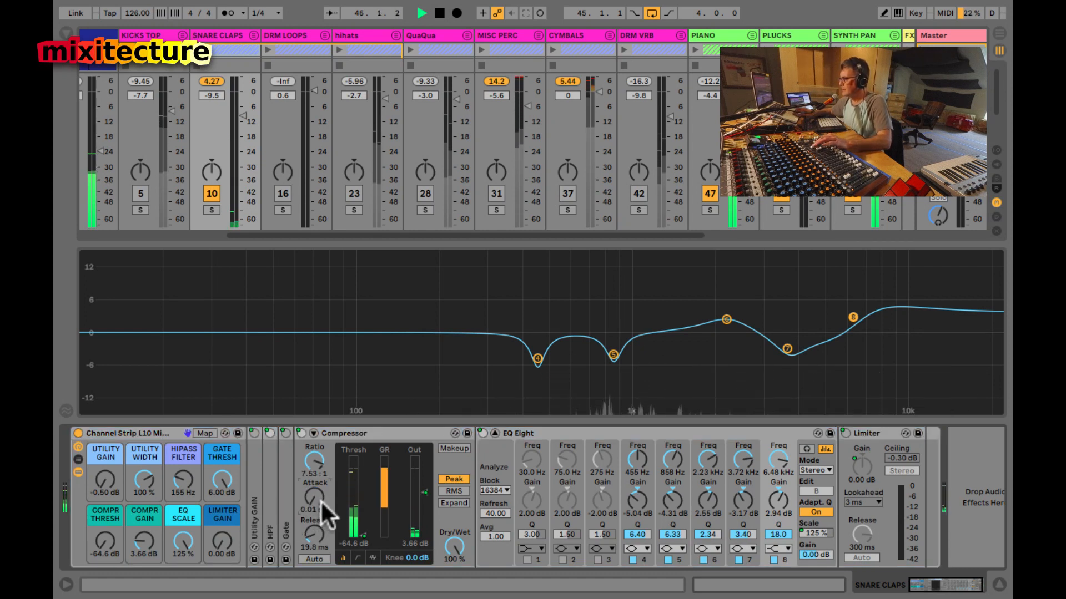
pyautogui.click(315, 503)
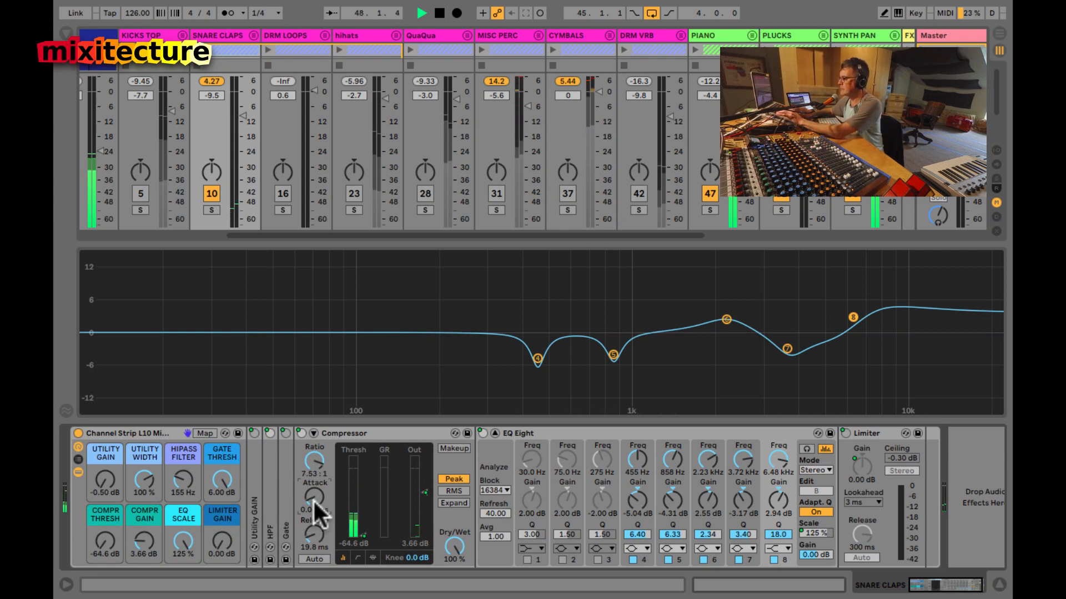
pyautogui.moveTo(312, 498)
pyautogui.mouseDown()
pyautogui.moveTo(312, 488)
pyautogui.moveTo(314, 499)
pyautogui.mouseUp()
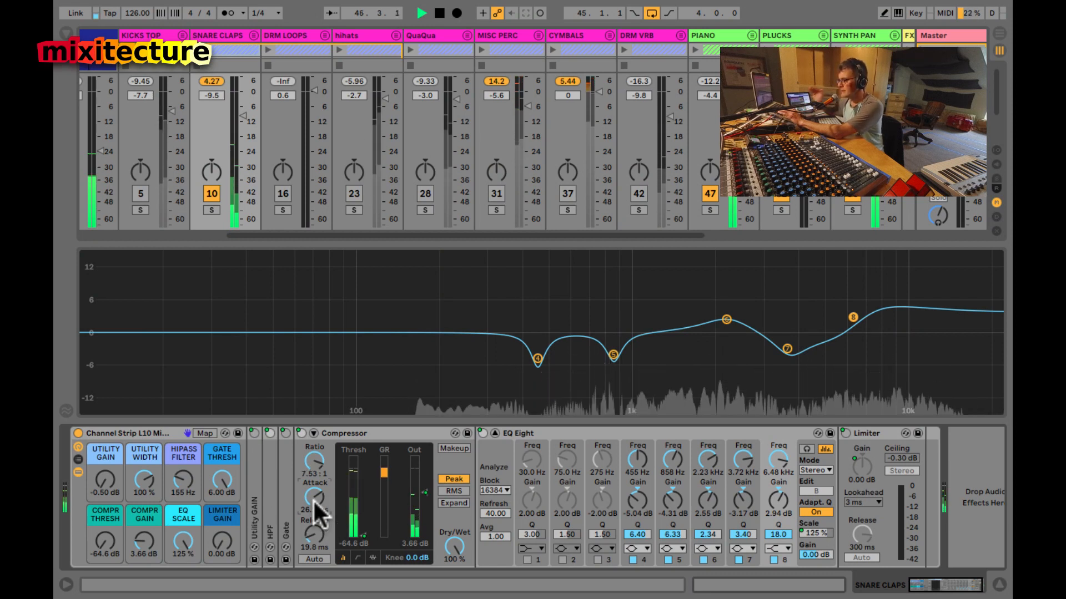
pyautogui.moveTo(315, 501); pyautogui.dragTo(314, 501)
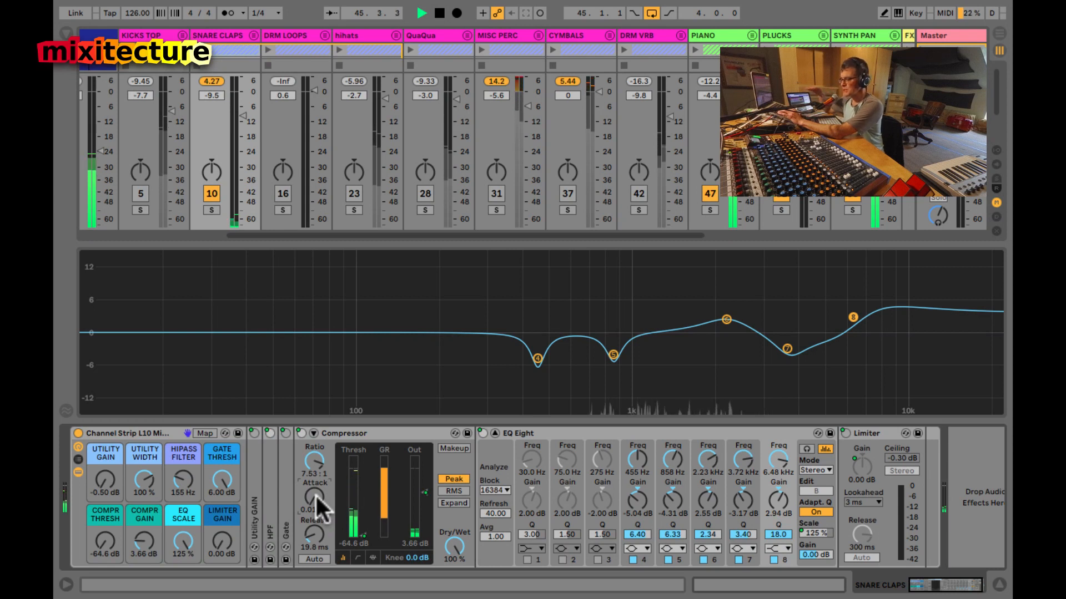
pyautogui.moveTo(314, 494); pyautogui.dragTo(314, 528)
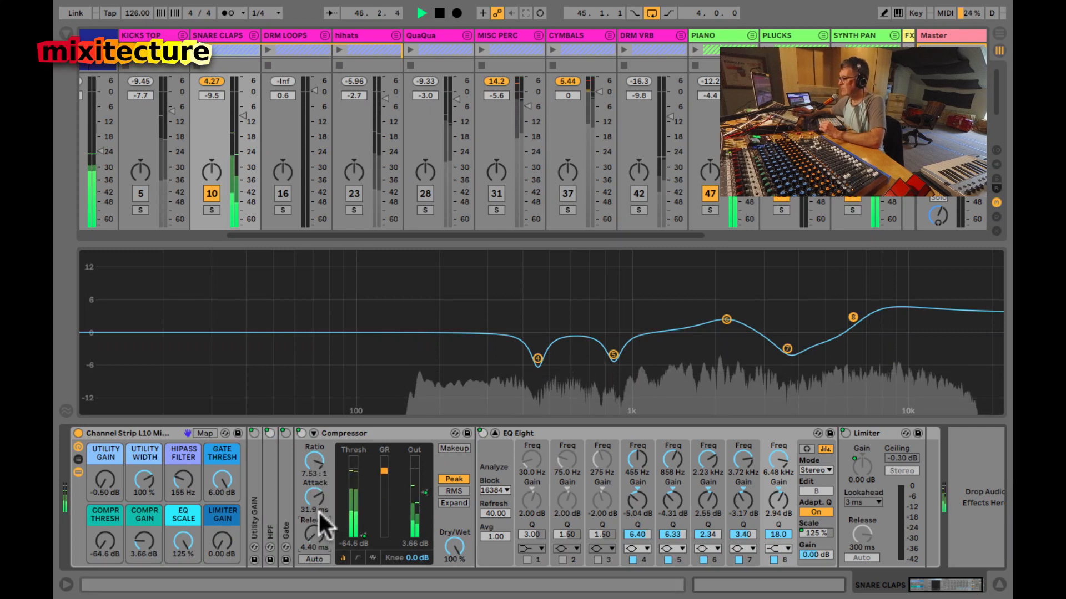
pyautogui.click(143, 433)
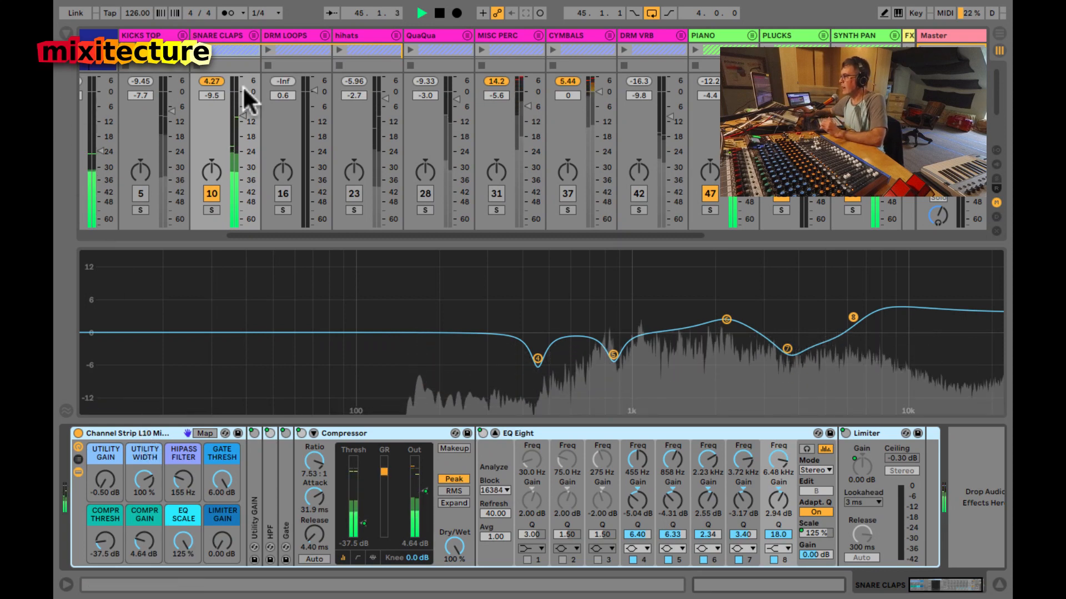
# Step: Unfold the SNARE CLAPS group with its full mixer strips in view and reset the group's peak level indicator
pyautogui.click(252, 34)
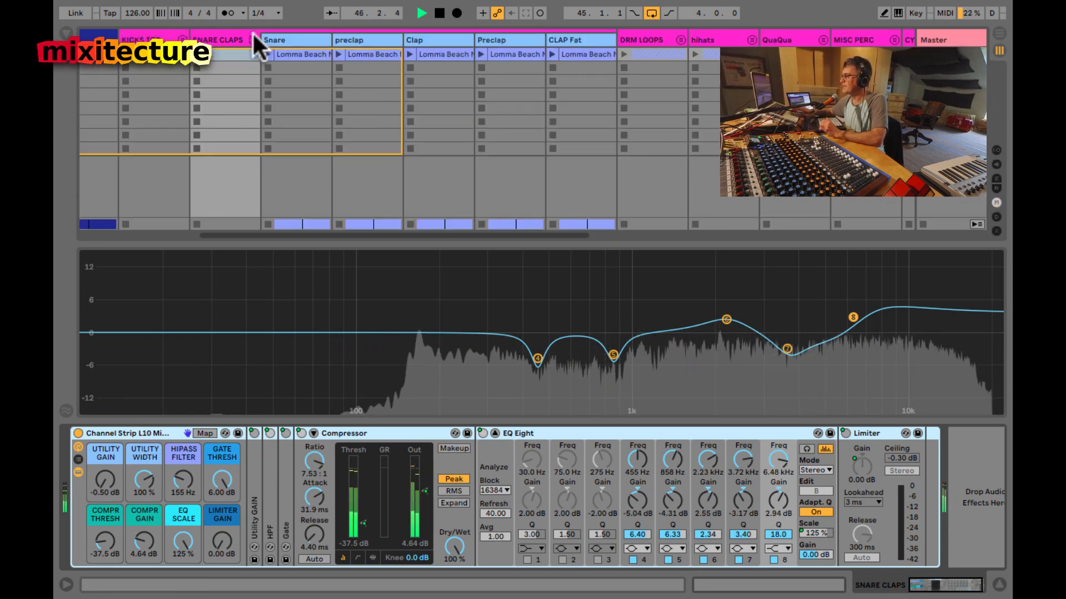
pyautogui.doubleClick(268, 303)
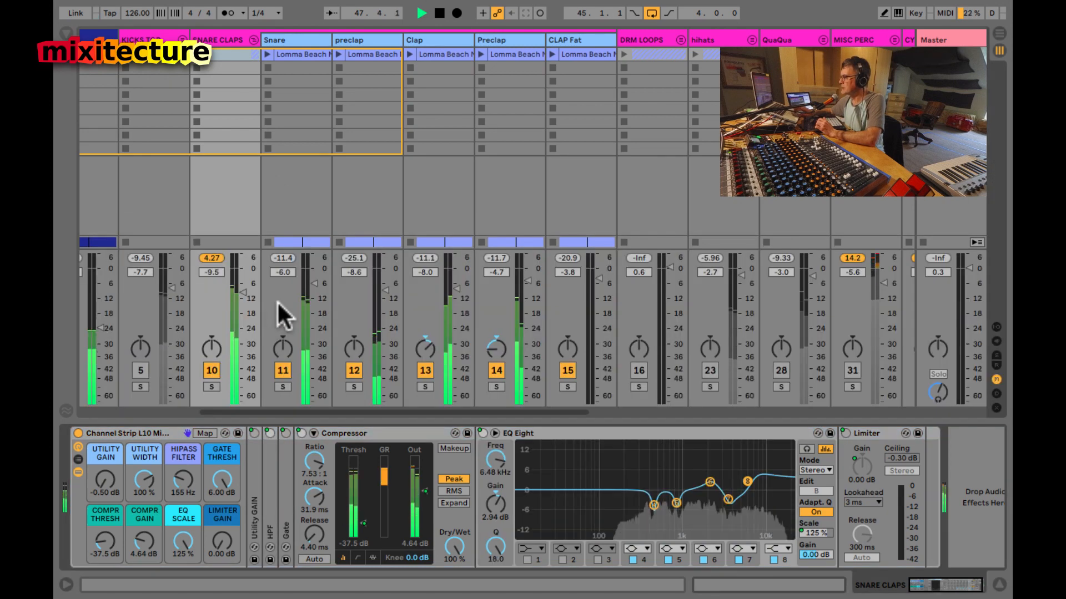
pyautogui.click(210, 258)
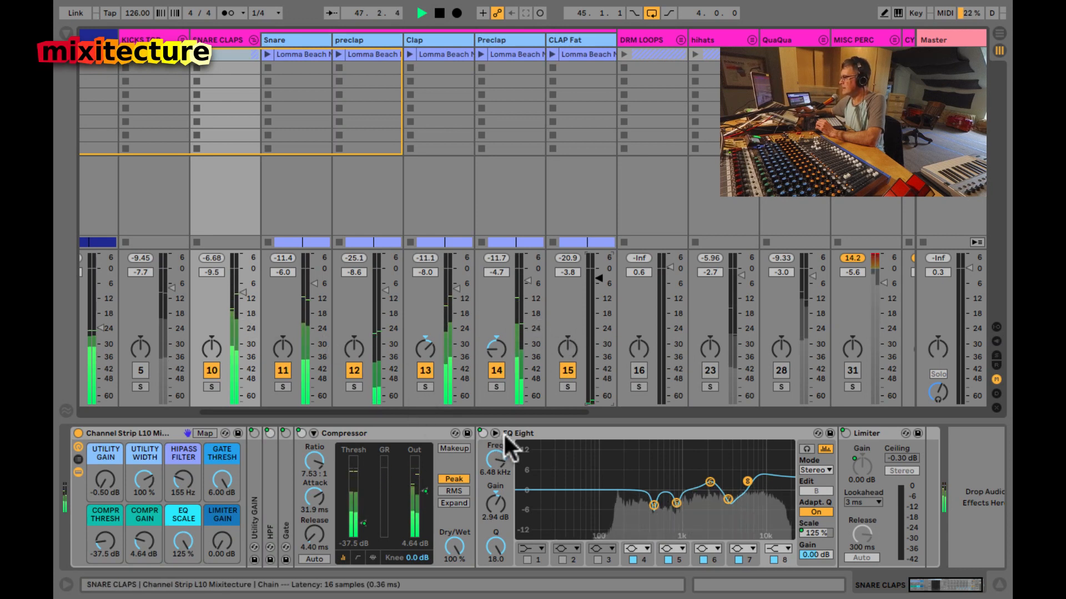
# Step: Fold the Compressor, enlarge the EQ Eight display and set the channel strip's compressor gain to 5.41 dB
pyautogui.doubleClick(344, 432)
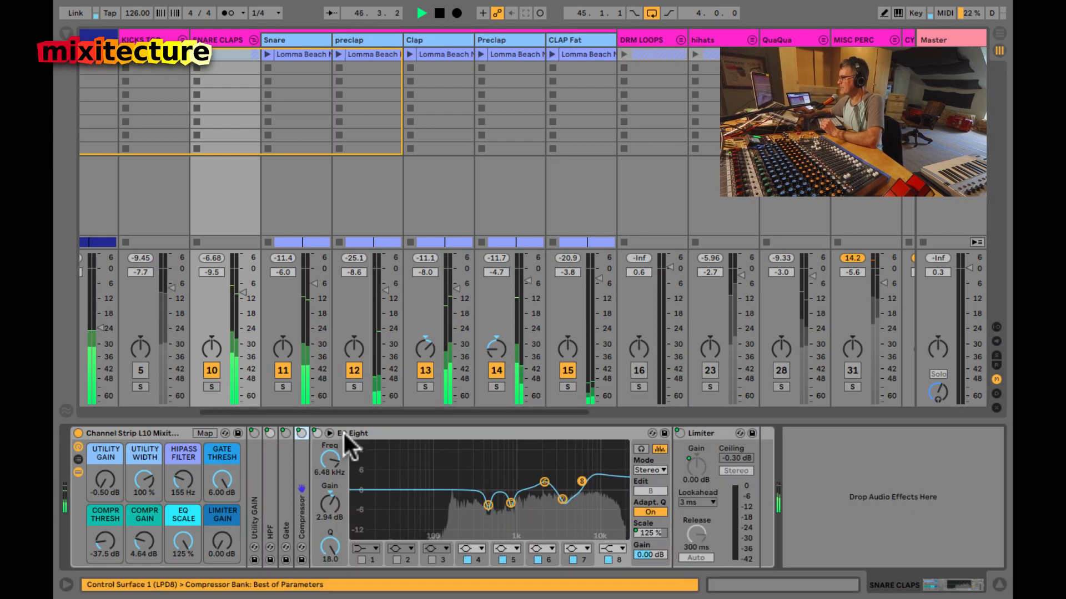
pyautogui.doubleClick(405, 459)
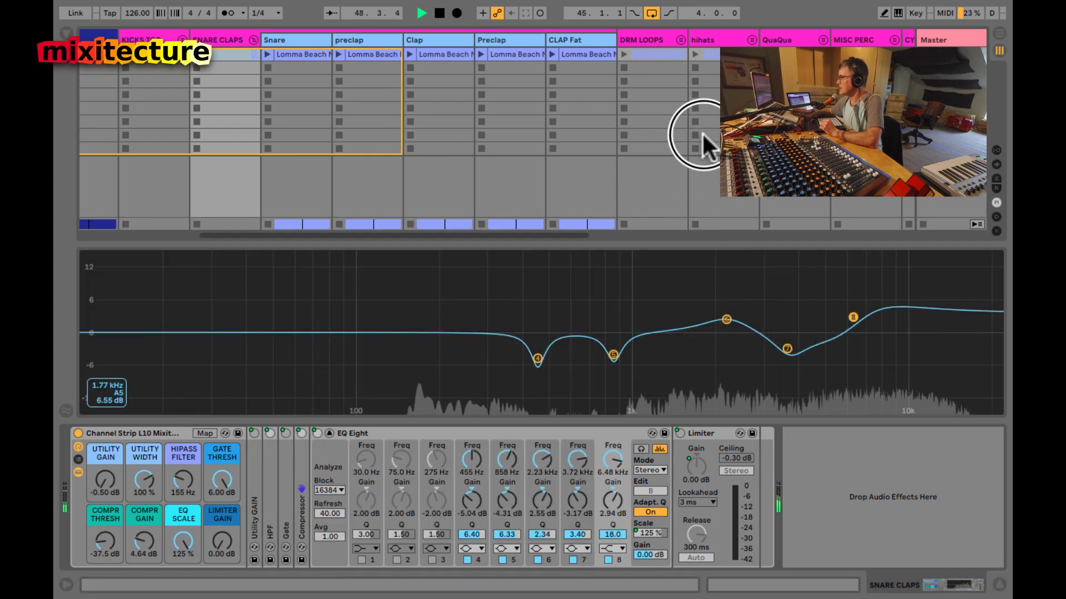
pyautogui.click(151, 433)
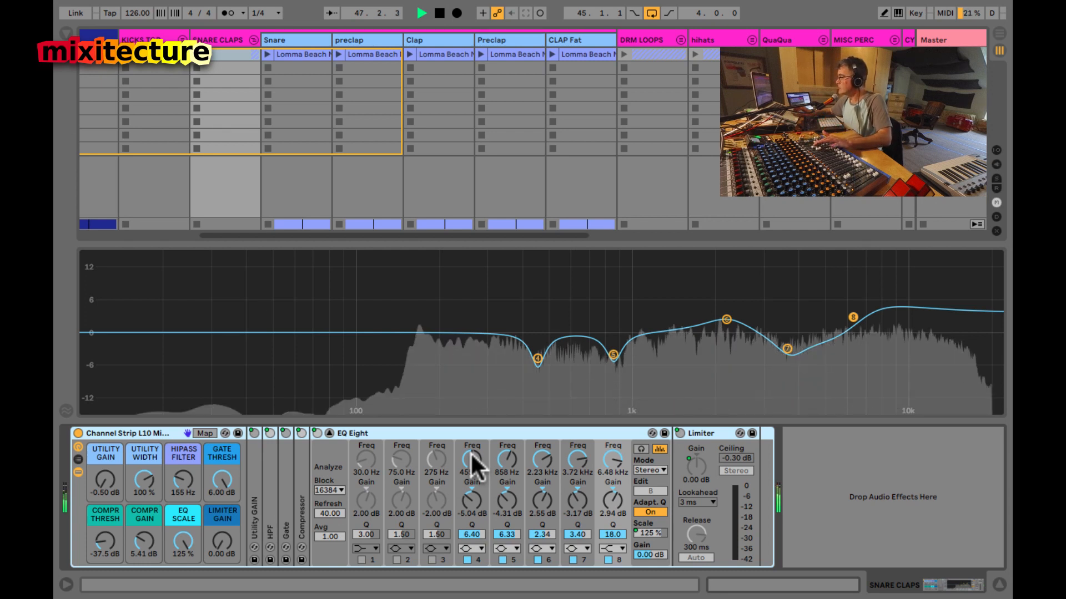
# Step: Audition EQ Eight with band 4 bypassed, set band 4–8 gains to -6.21, -5.62, 2.44, -2.59 and 1.88 dB, and collapse the enlarged display
pyautogui.click(466, 560)
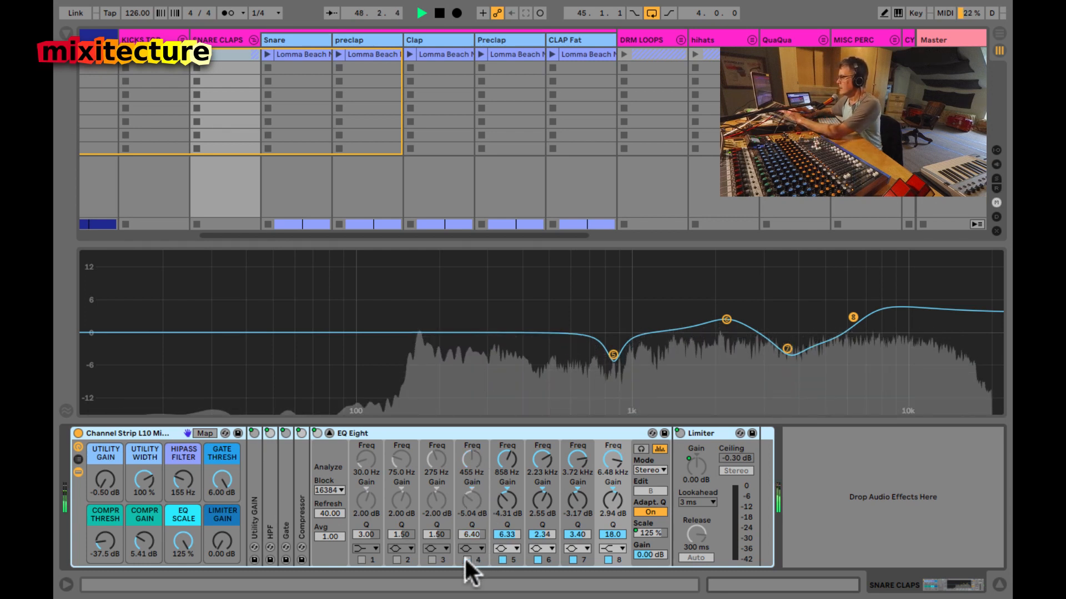
pyautogui.click(467, 559)
pyautogui.moveTo(471, 498); pyautogui.dragTo(468, 501)
pyautogui.click(469, 500)
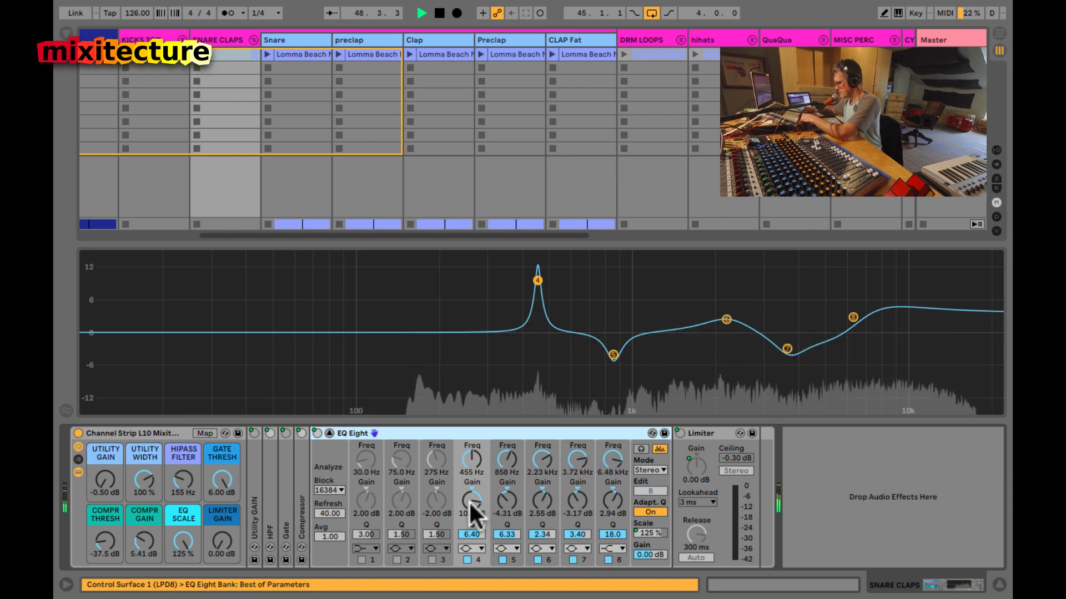
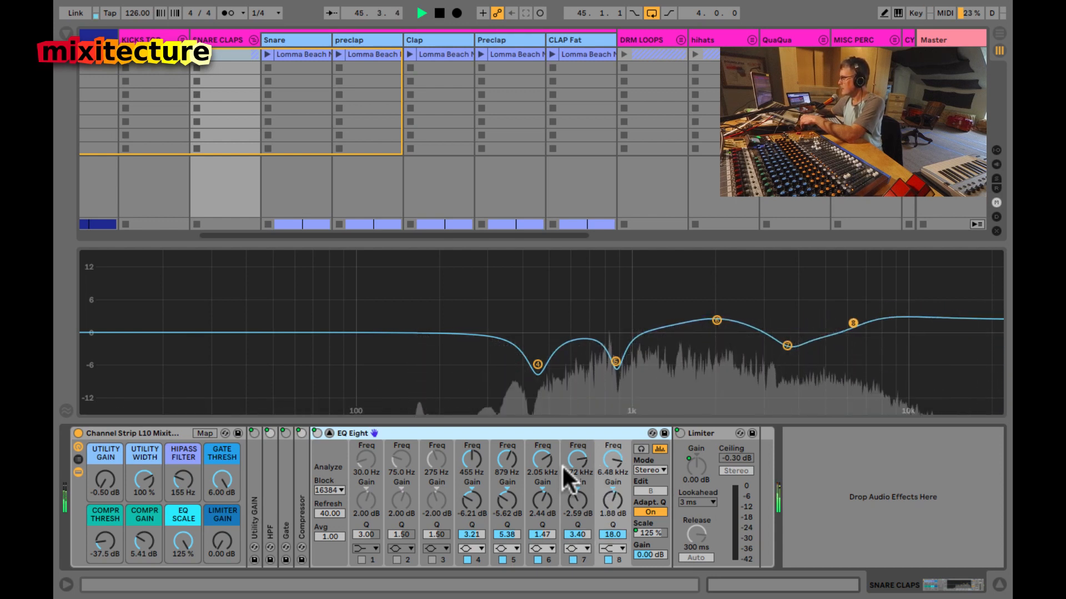
pyautogui.doubleClick(534, 285)
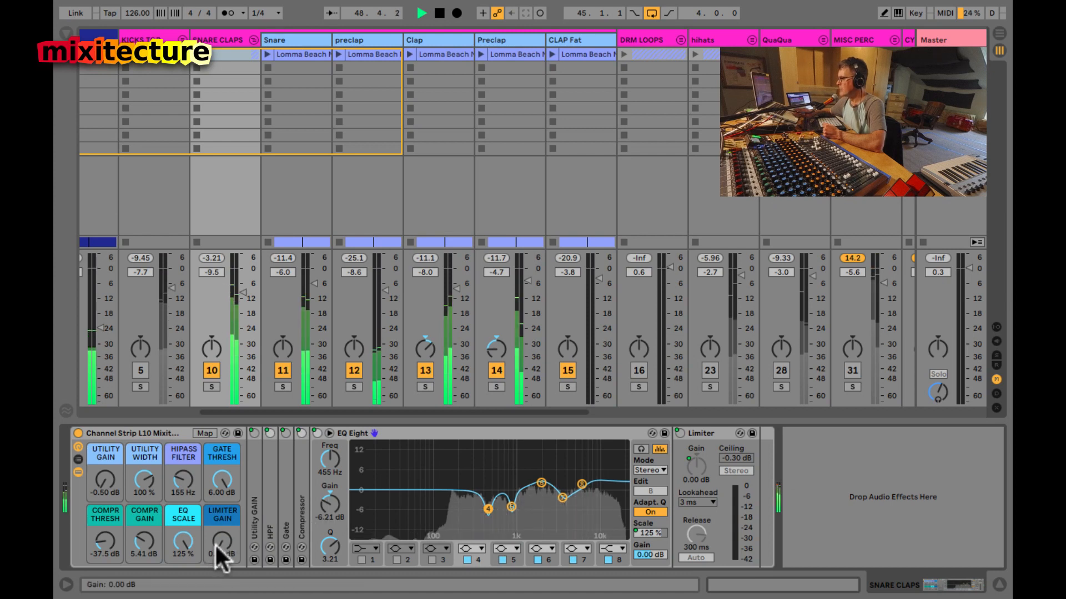
# Step: Try a limiter gain of 2.03 dB on the SNARE CLAPS channel strip and reset it to 0 dB
pyautogui.moveTo(215, 544); pyautogui.dragTo(215, 544)
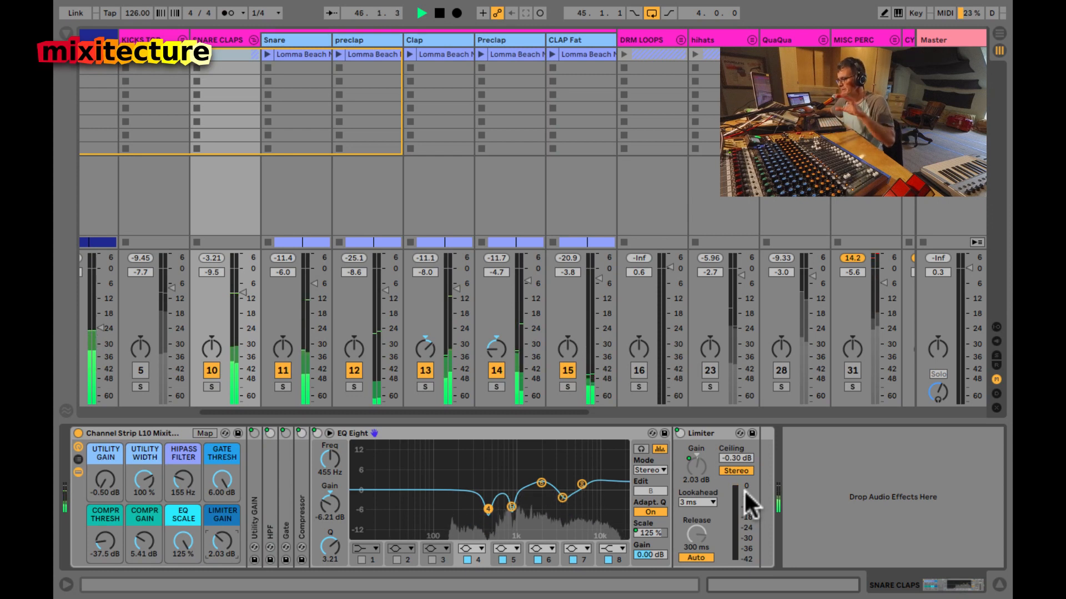
pyautogui.doubleClick(219, 537)
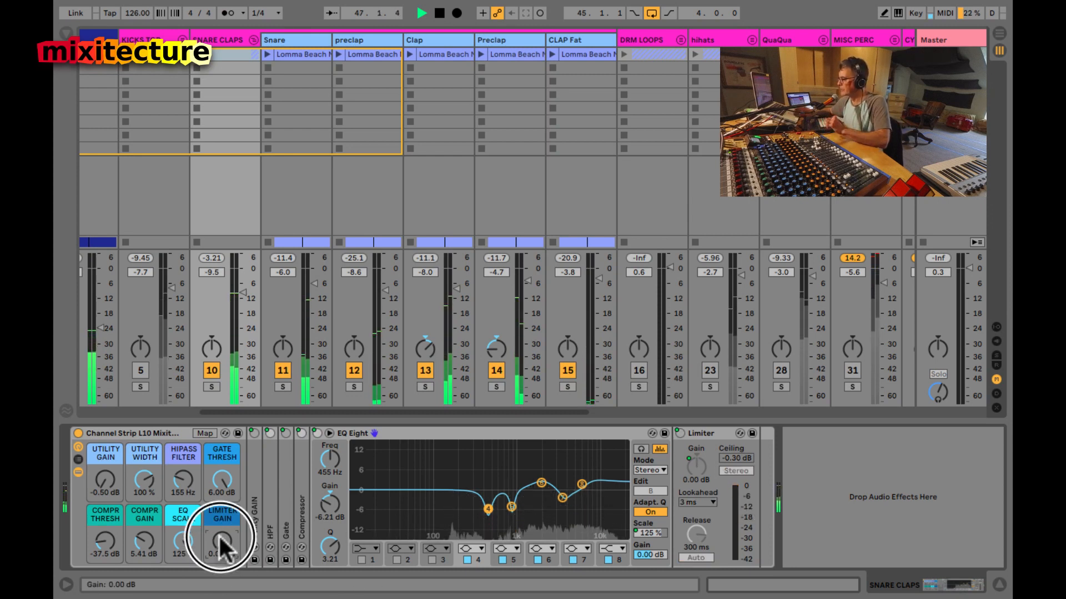
# Step: Fold the SNARE CLAPS group, mute it, unmute KICKS TOP and lower the KICKS TOP volume to -13.4 dB
pyautogui.click(253, 39)
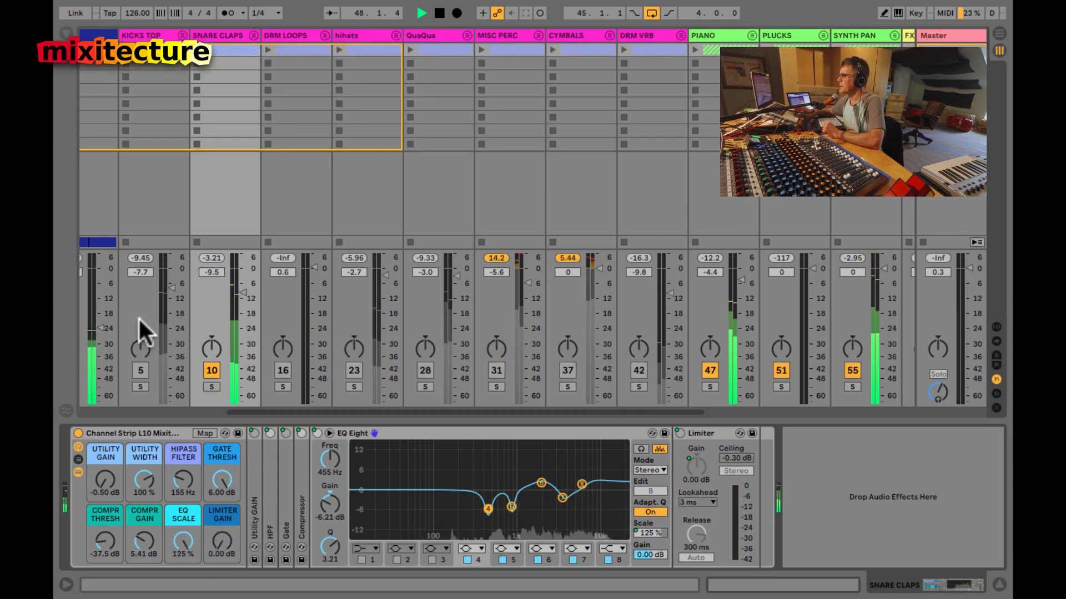
pyautogui.click(140, 371)
pyautogui.click(211, 370)
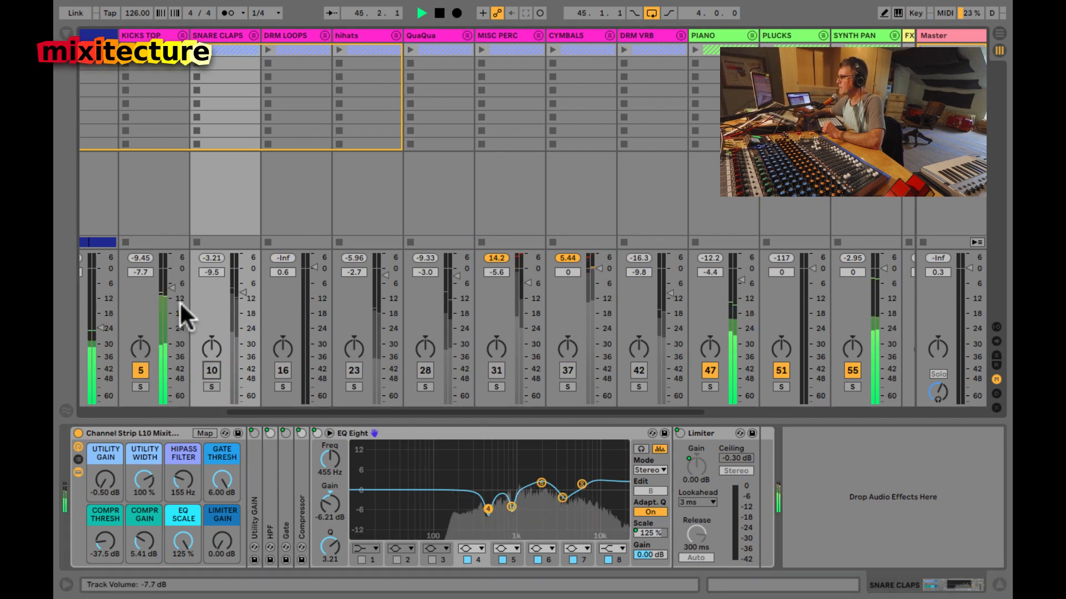
pyautogui.click(140, 370)
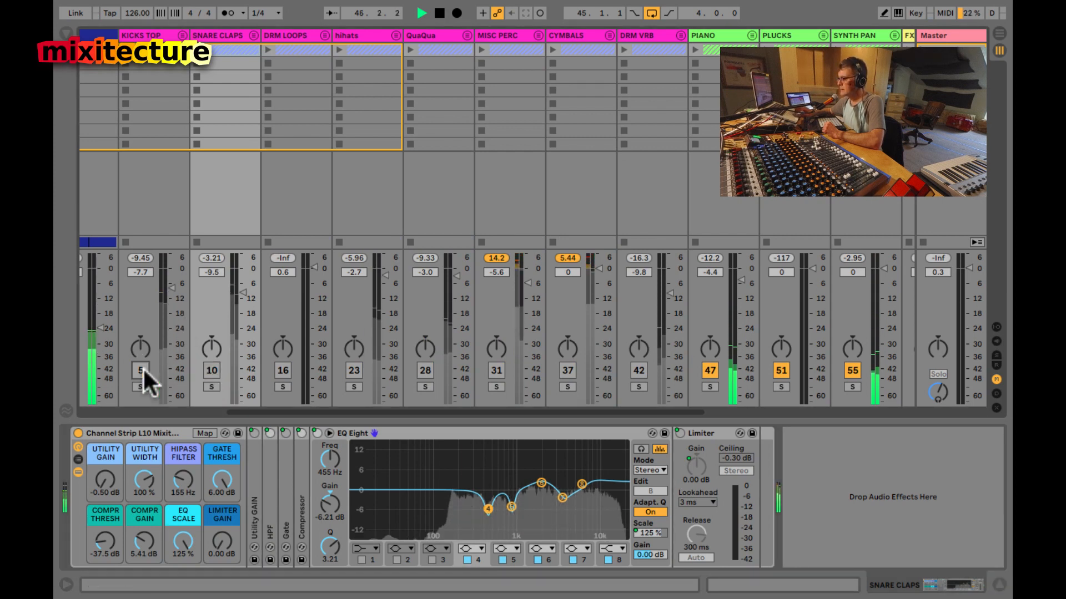
pyautogui.click(140, 371)
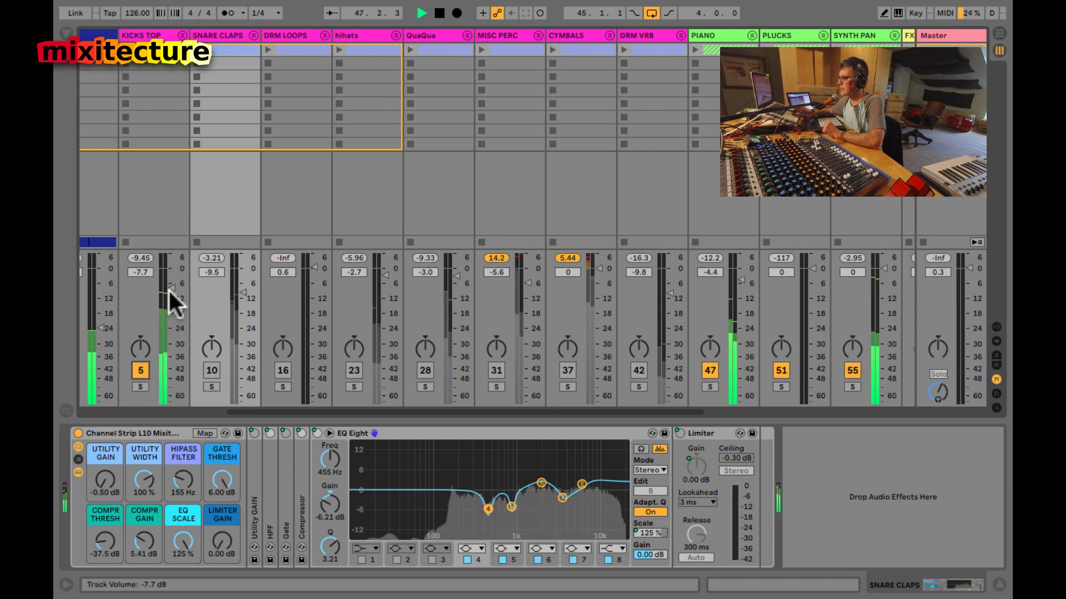
pyautogui.click(166, 286)
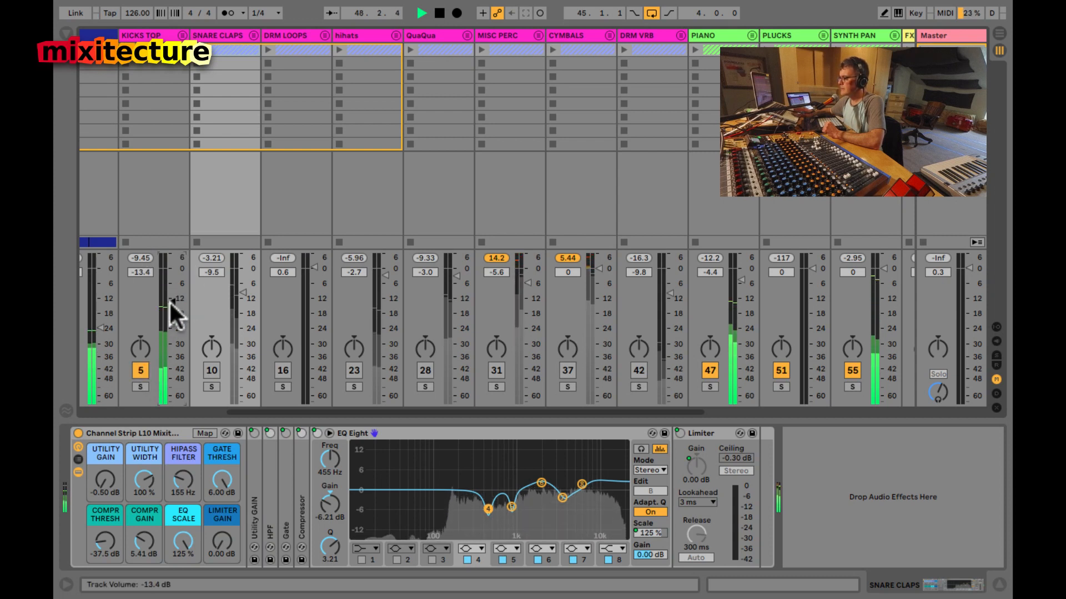
# Step: Activate the DRM LOOPS group, leave KICKS TOP and SNARE CLAPS muted, and unfold DRM LOOPS to show its tracks
pyautogui.click(213, 366)
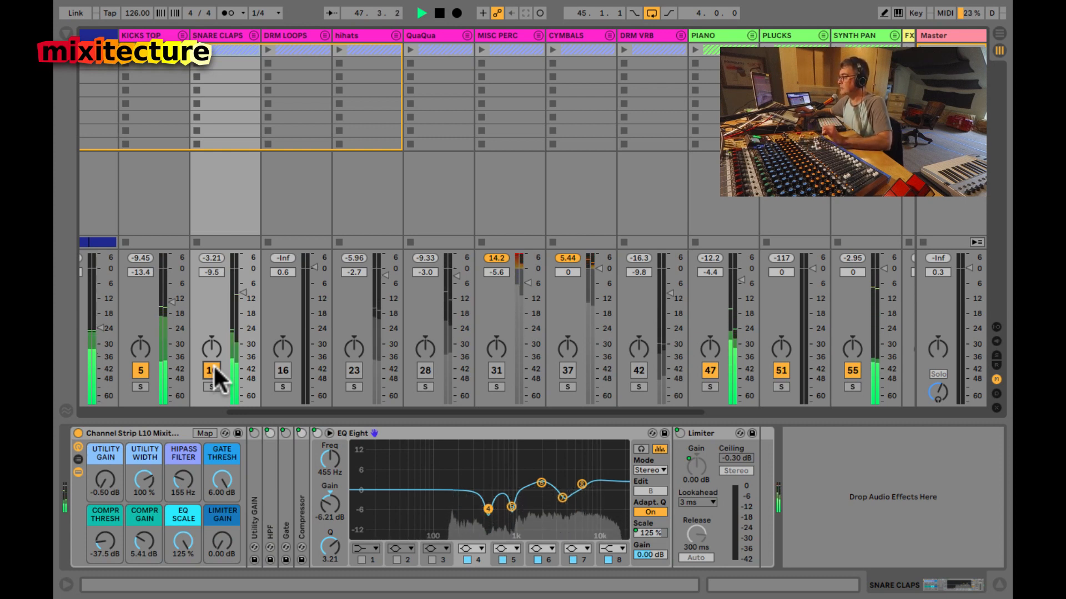
pyautogui.click(283, 367)
pyautogui.click(211, 370)
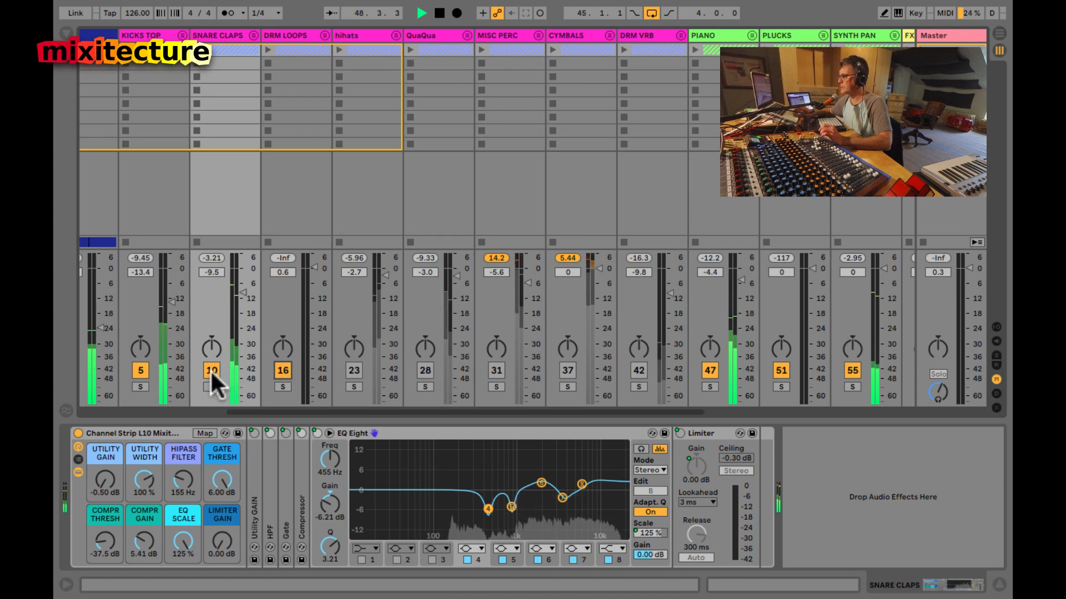
pyautogui.click(142, 371)
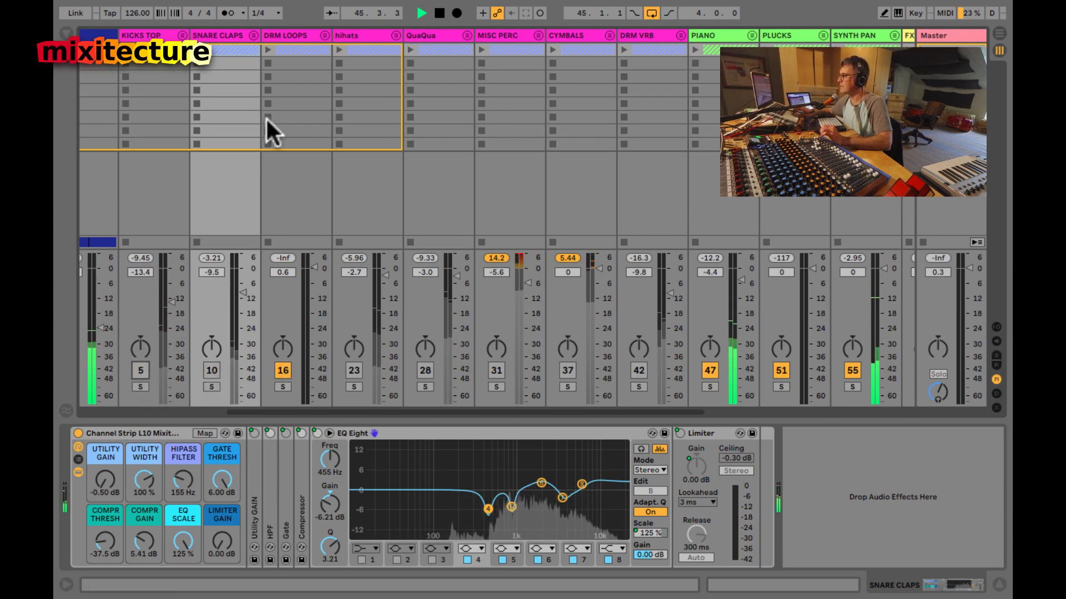
pyautogui.click(253, 35)
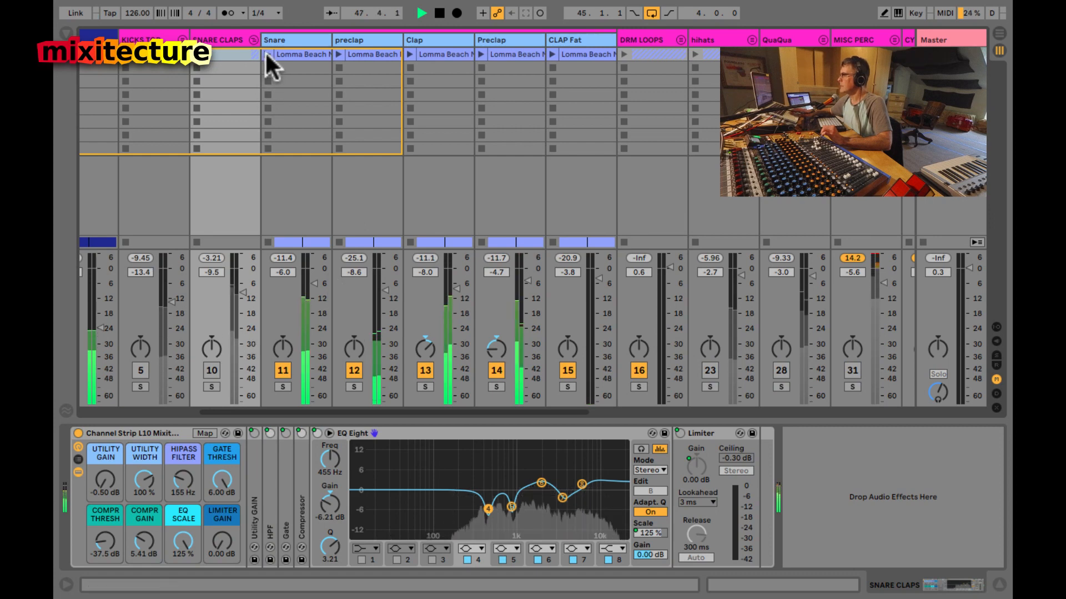
pyautogui.click(254, 39)
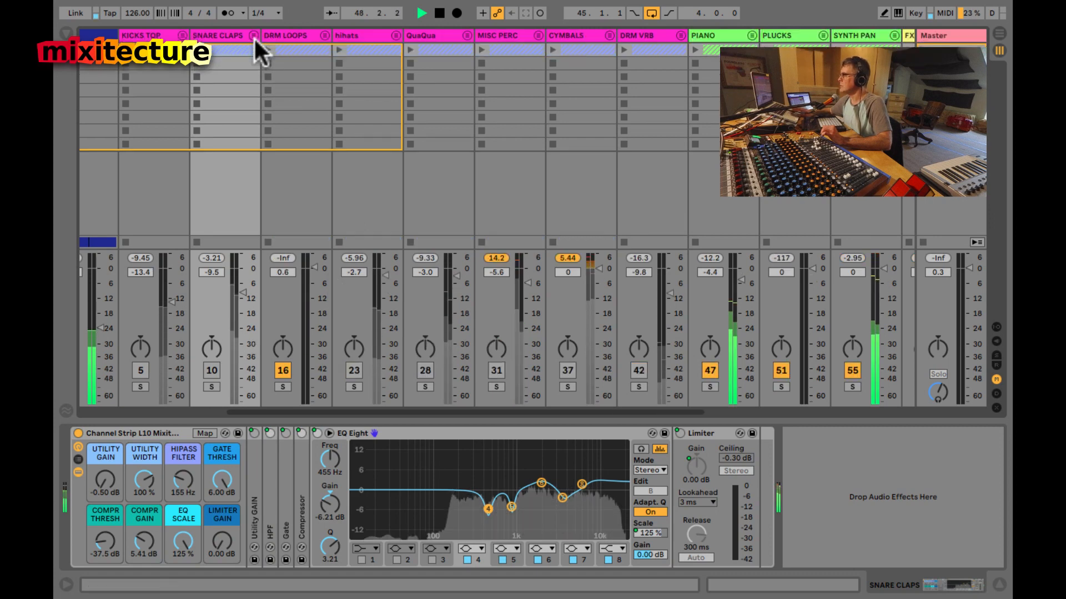
pyautogui.click(324, 35)
pyautogui.hscroll(3, 300, 262)
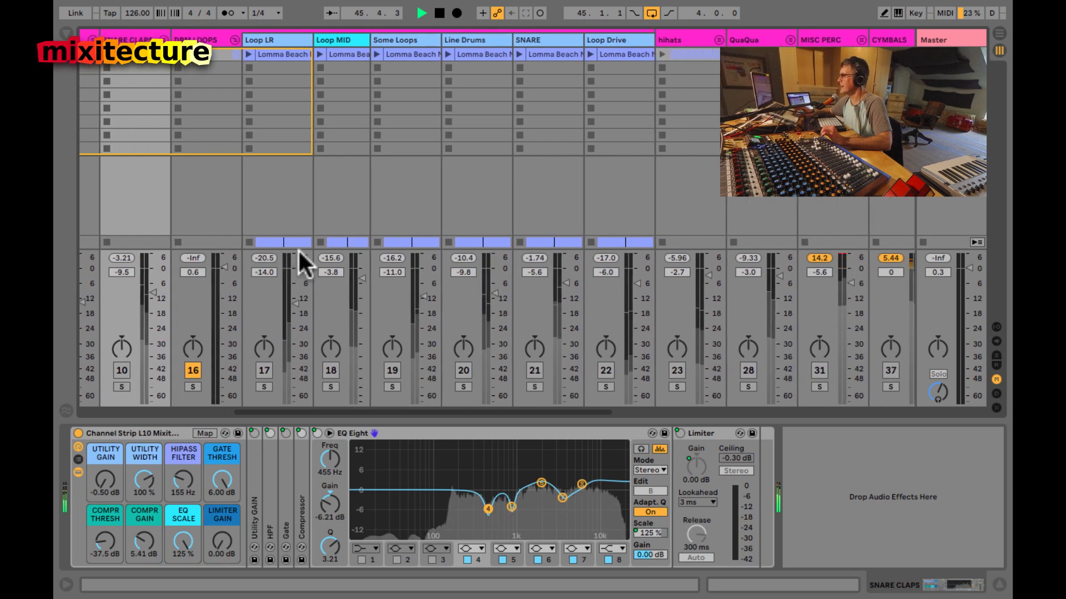
# Step: Audition the Loop LR, Loop MID, Some Loops, Line Drums and SNARE tracks one at a time by unmuting and remuting each
pyautogui.click(264, 370)
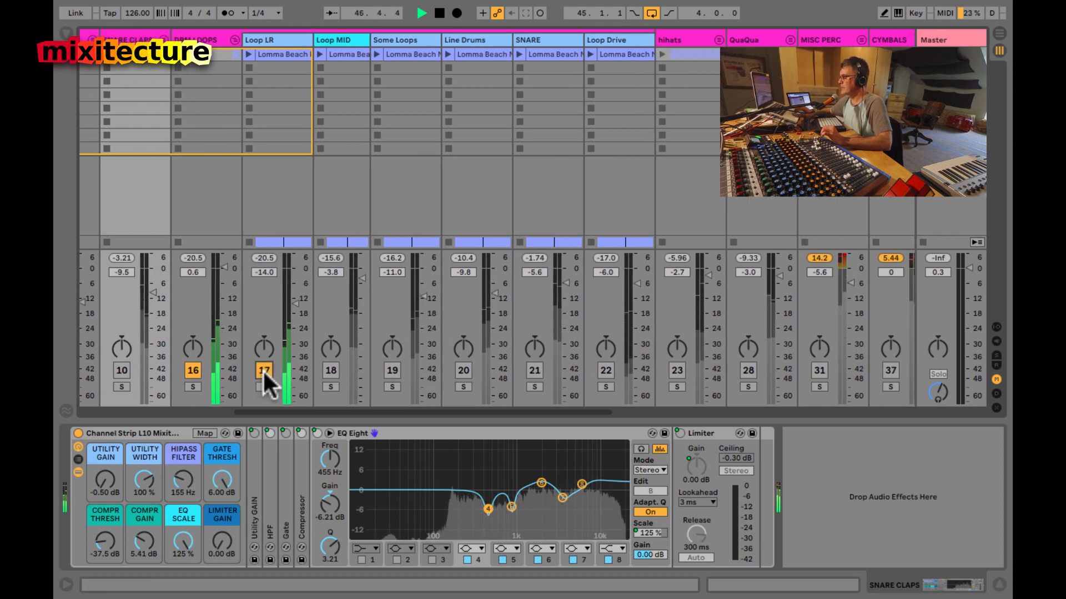
pyautogui.click(263, 370)
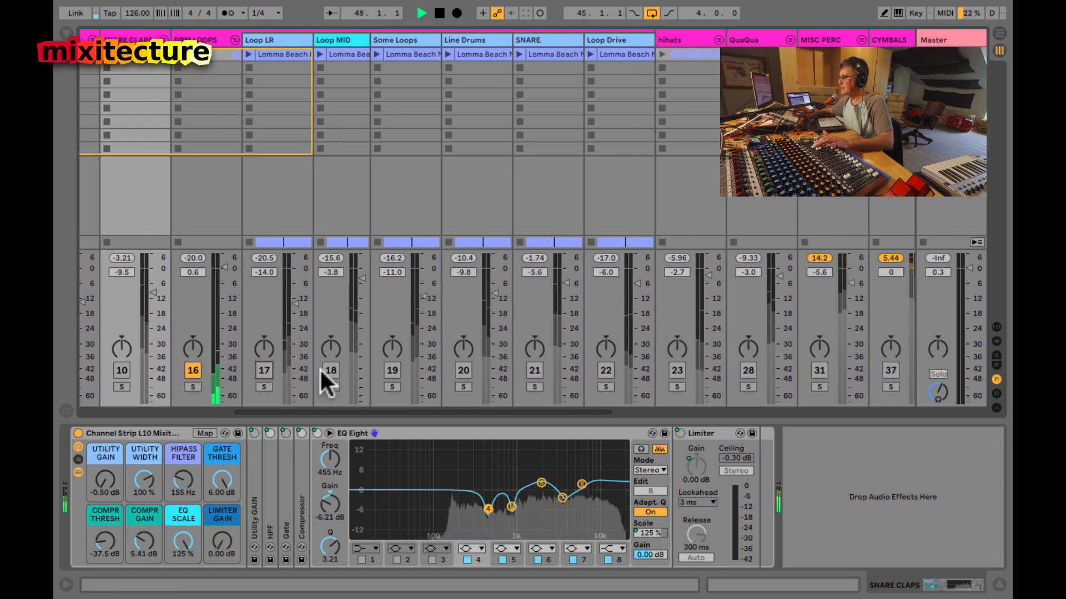
pyautogui.click(327, 370)
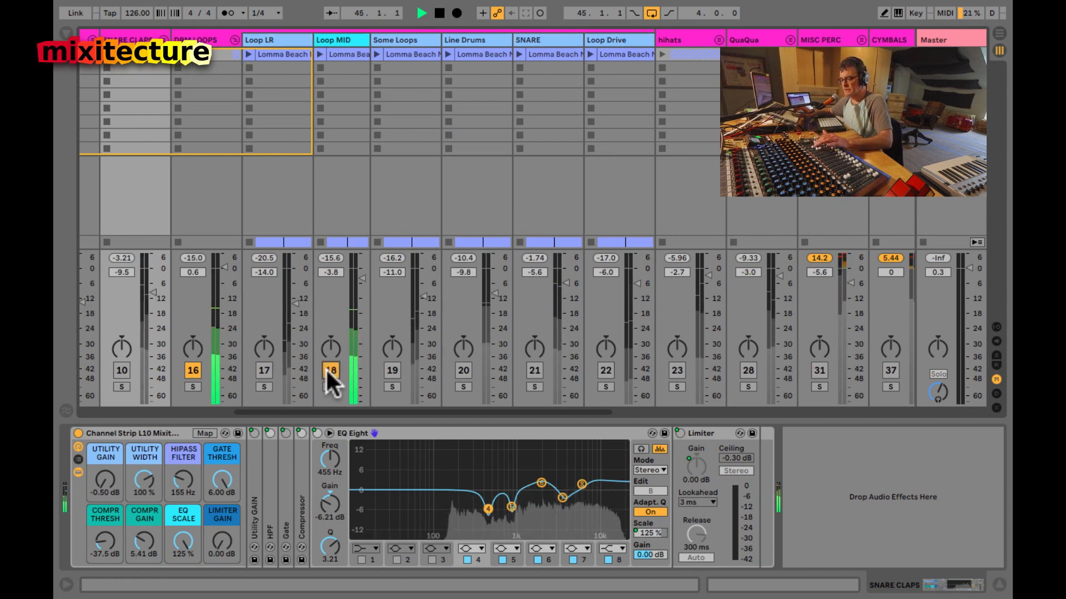
pyautogui.click(326, 369)
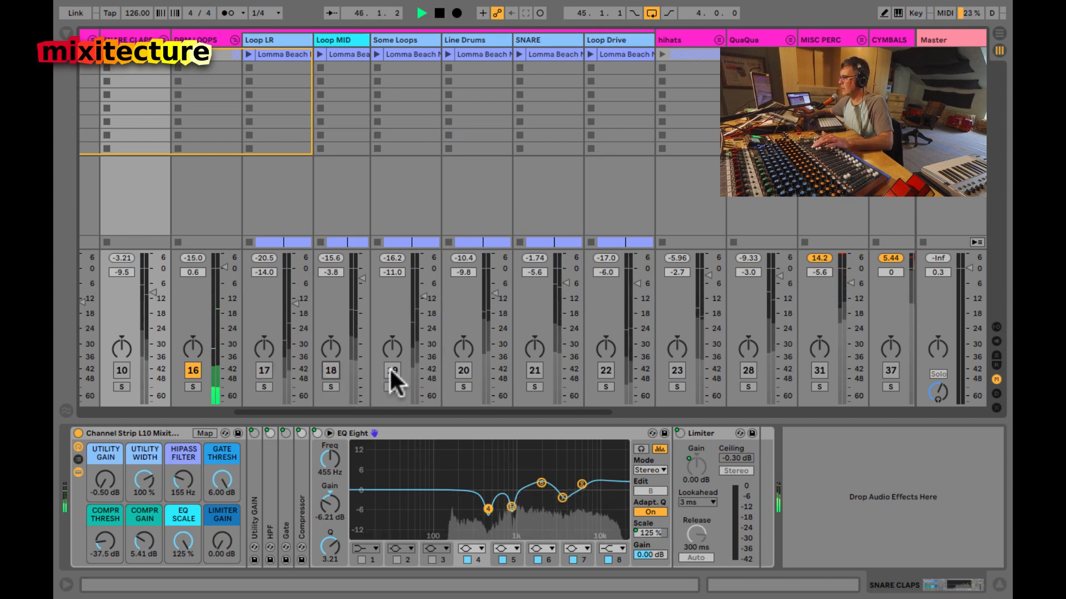
pyautogui.click(390, 370)
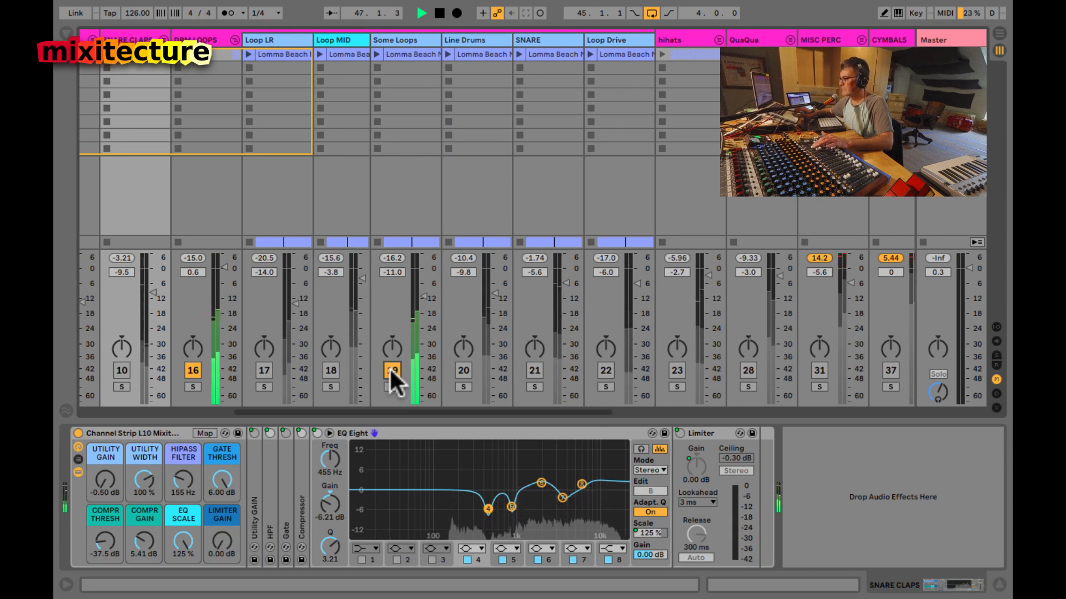
pyautogui.click(390, 369)
pyautogui.click(463, 369)
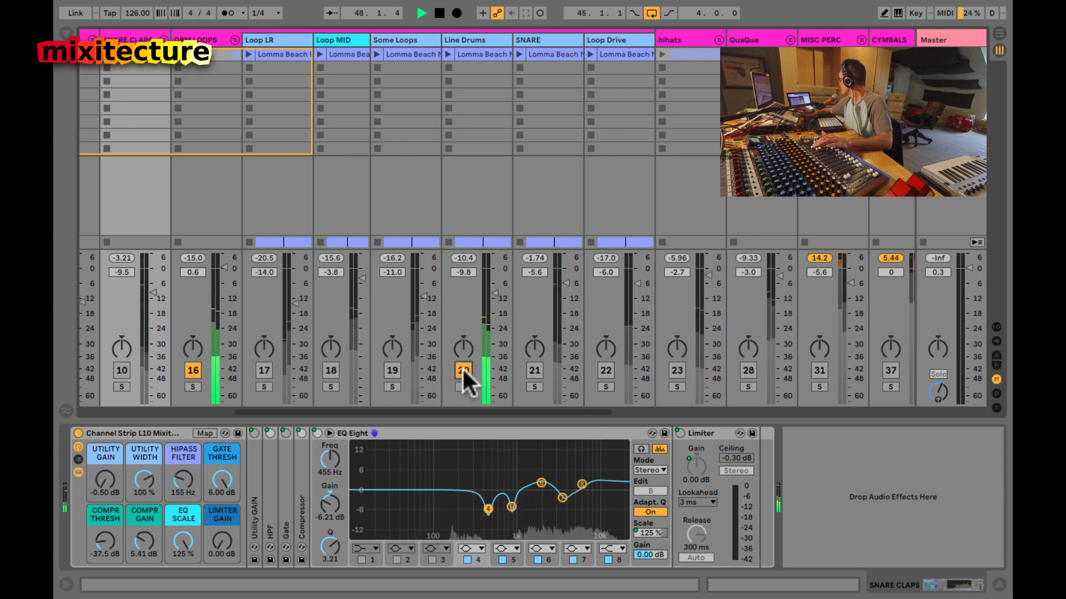
pyautogui.click(463, 369)
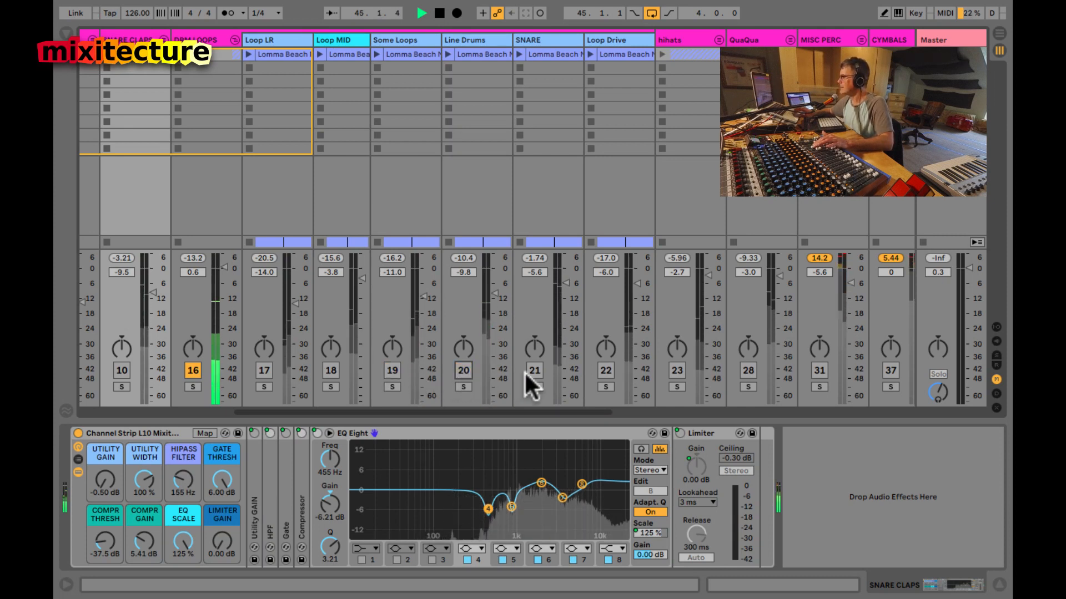
pyautogui.click(540, 366)
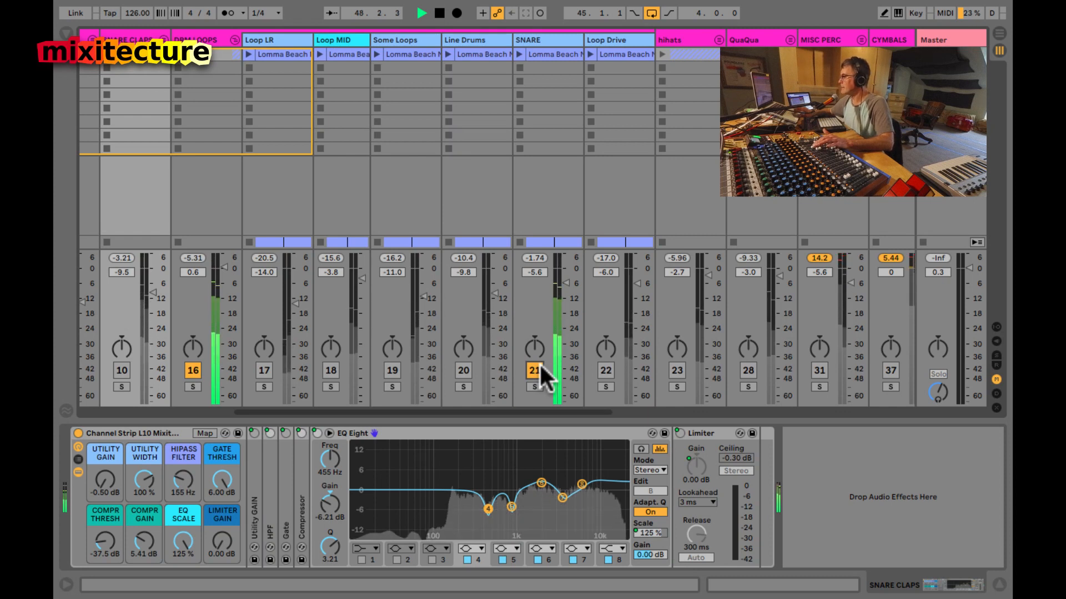
pyautogui.click(535, 369)
# Step: Unmute all six tracks of the DRM LOOPS group, working from Loop Drive back to Loop LR
pyautogui.click(598, 369)
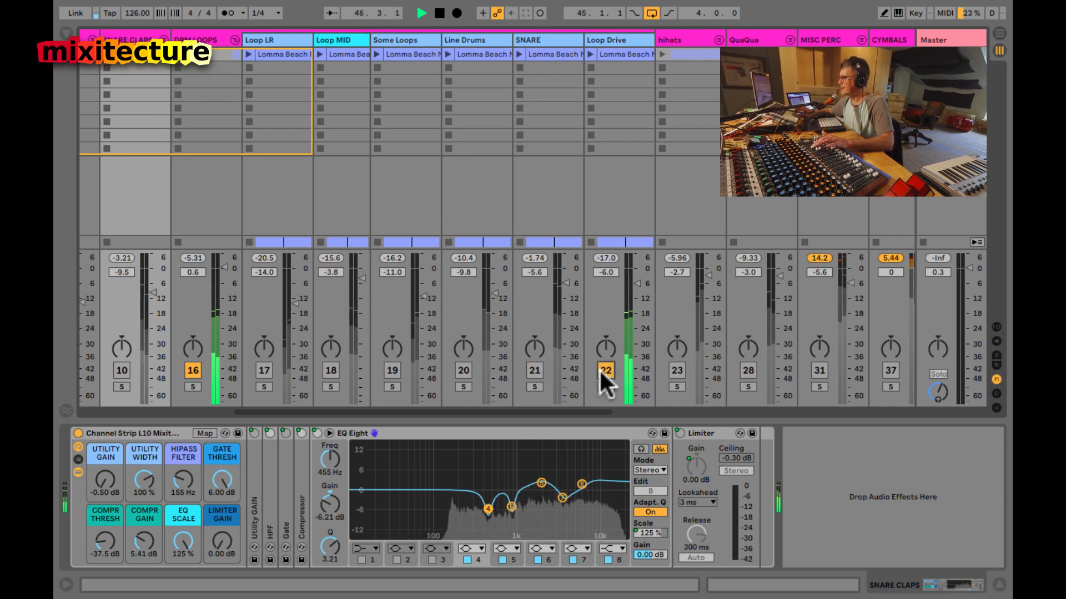
pyautogui.click(533, 370)
pyautogui.click(462, 370)
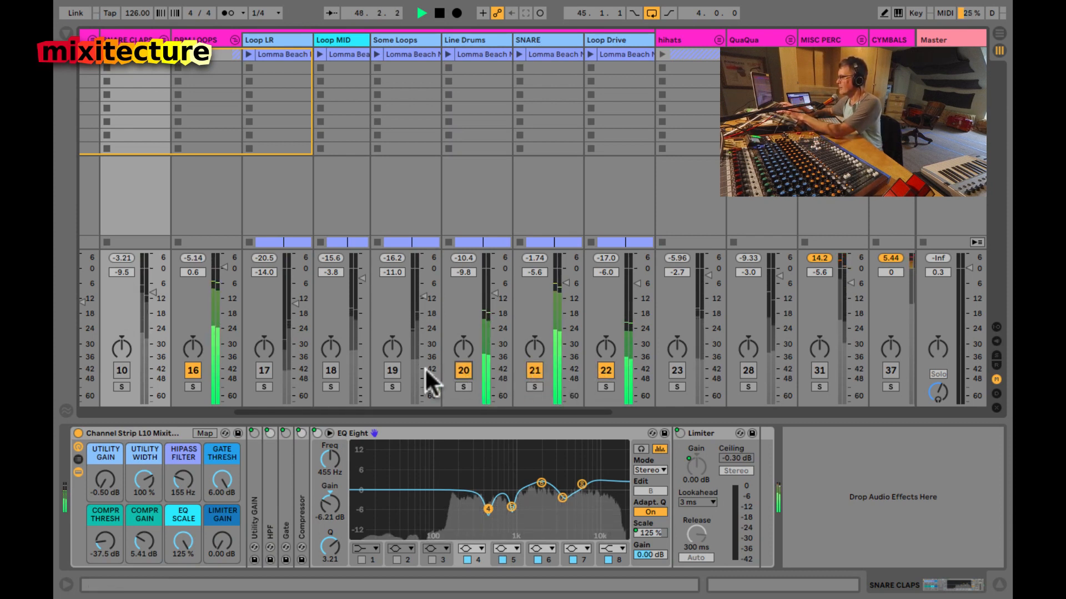
pyautogui.click(392, 370)
pyautogui.click(331, 370)
pyautogui.click(264, 371)
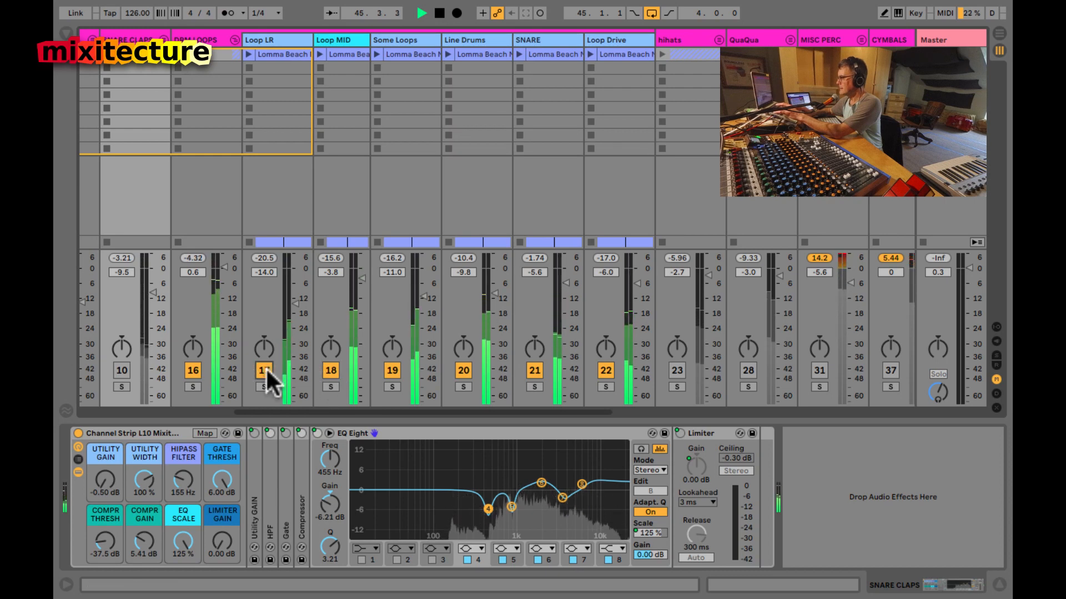
# Step: Switch to Arrangement View, hide the device view and zoom the timeline out to show the whole song
pyautogui.press('Tab')
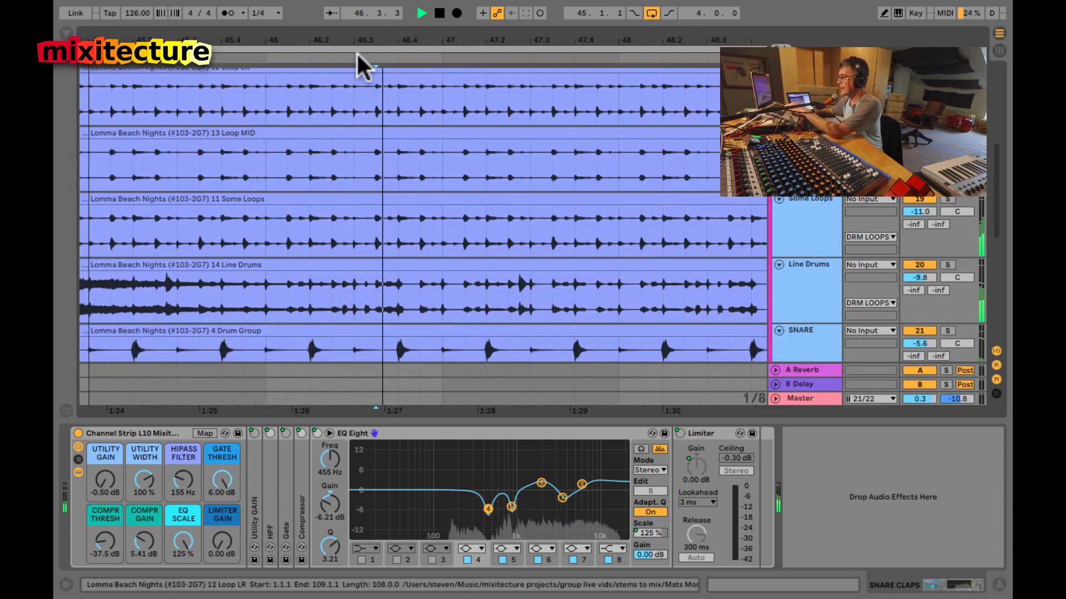
pyautogui.click(361, 171)
pyautogui.press('super+alt+l')
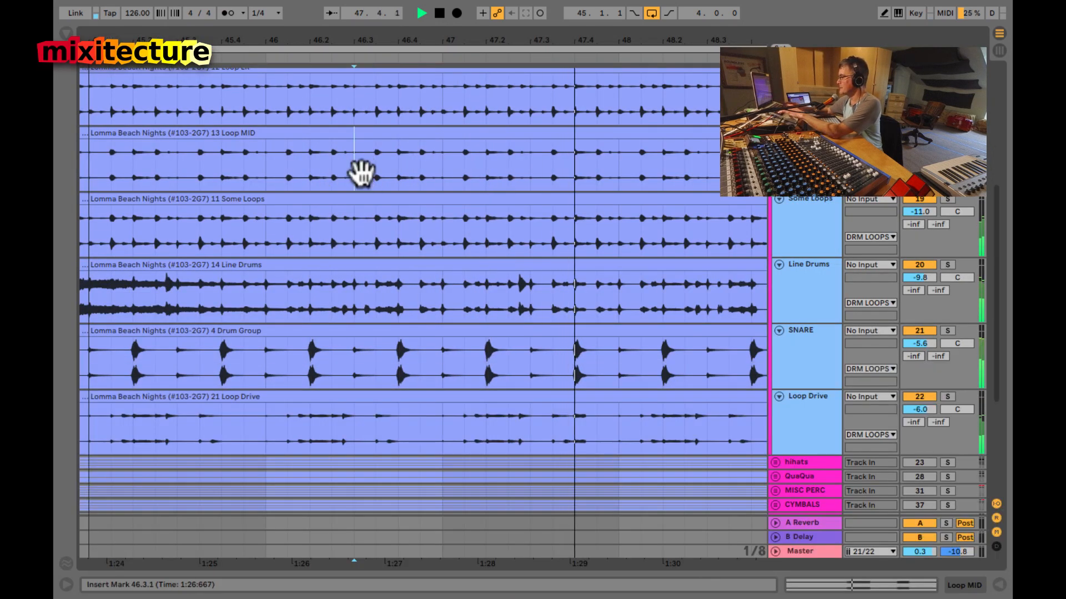
pyautogui.scroll(3, 361, 172)
pyautogui.moveTo(364, 43); pyautogui.dragTo(357, 33)
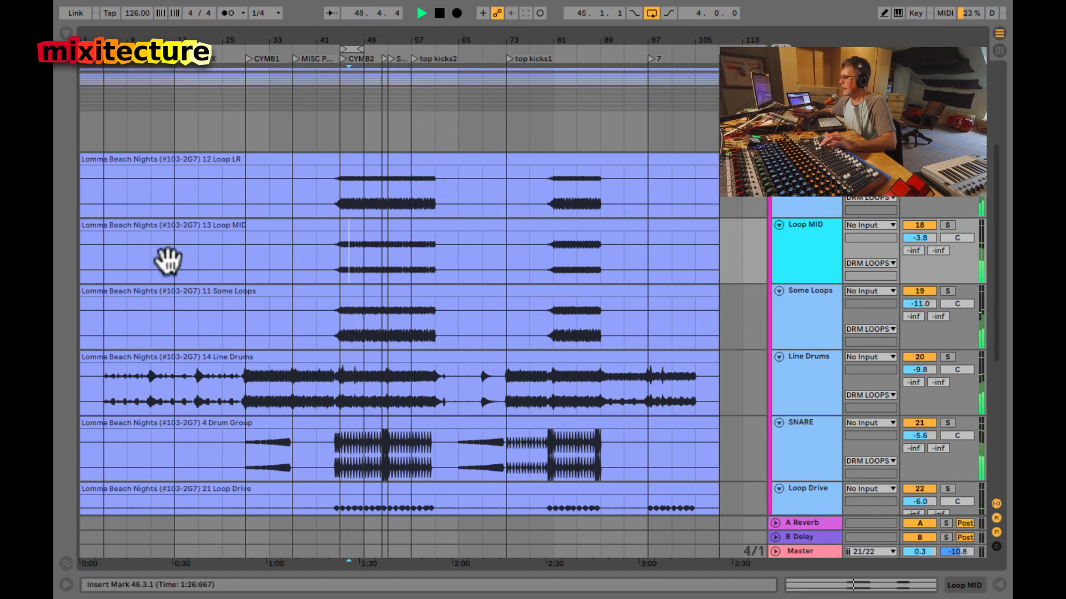
# Step: Stop playback and set the loop to the 16-bar section from 45.1.1 to 61.1.1 selected on the Loop MID track
pyautogui.click(344, 173)
pyautogui.click(364, 161)
pyautogui.press('space')
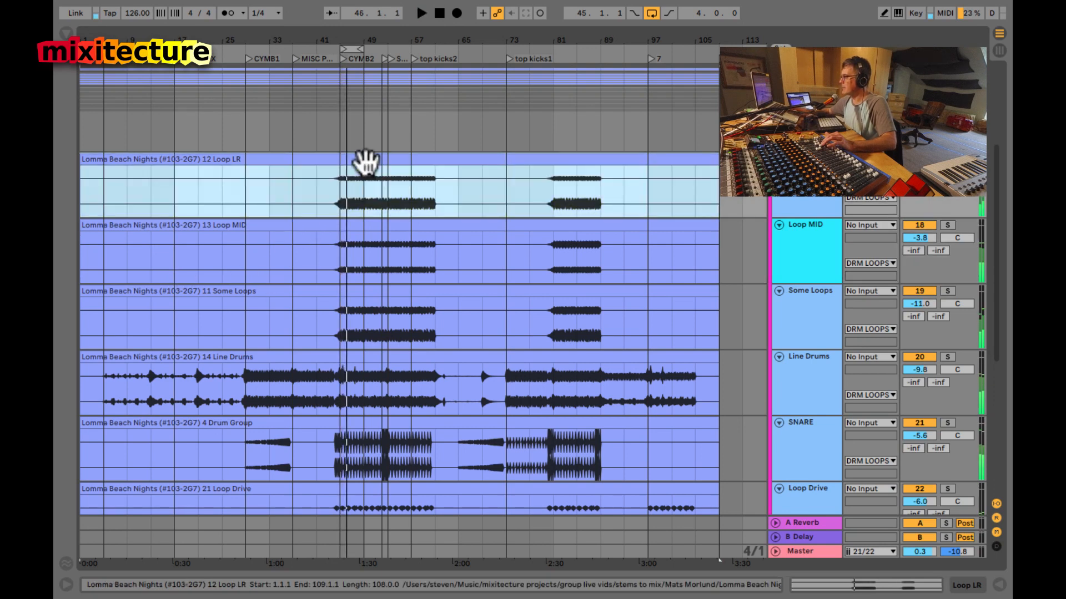
pyautogui.moveTo(338, 239); pyautogui.dragTo(438, 242)
pyautogui.hotkey('ctrl', 'l')
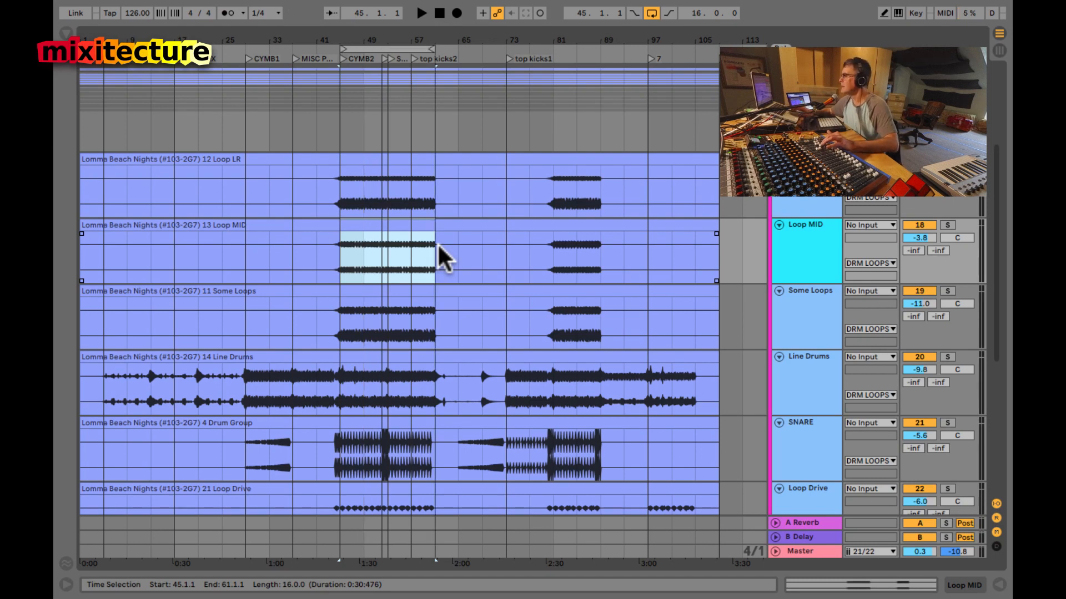
pyautogui.scroll(-4, 437, 242)
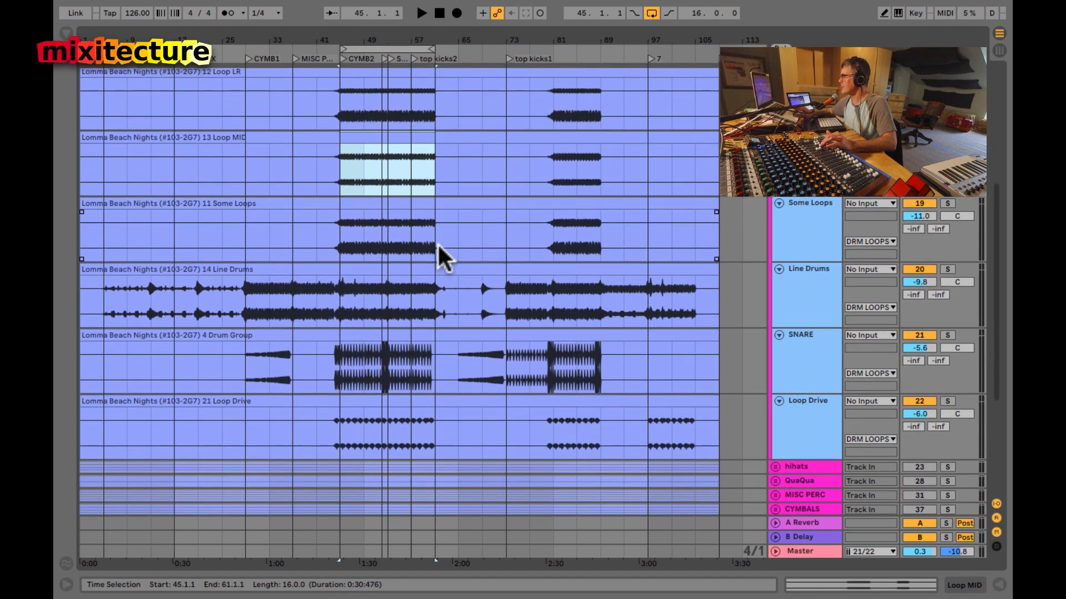
pyautogui.scroll(5, 437, 242)
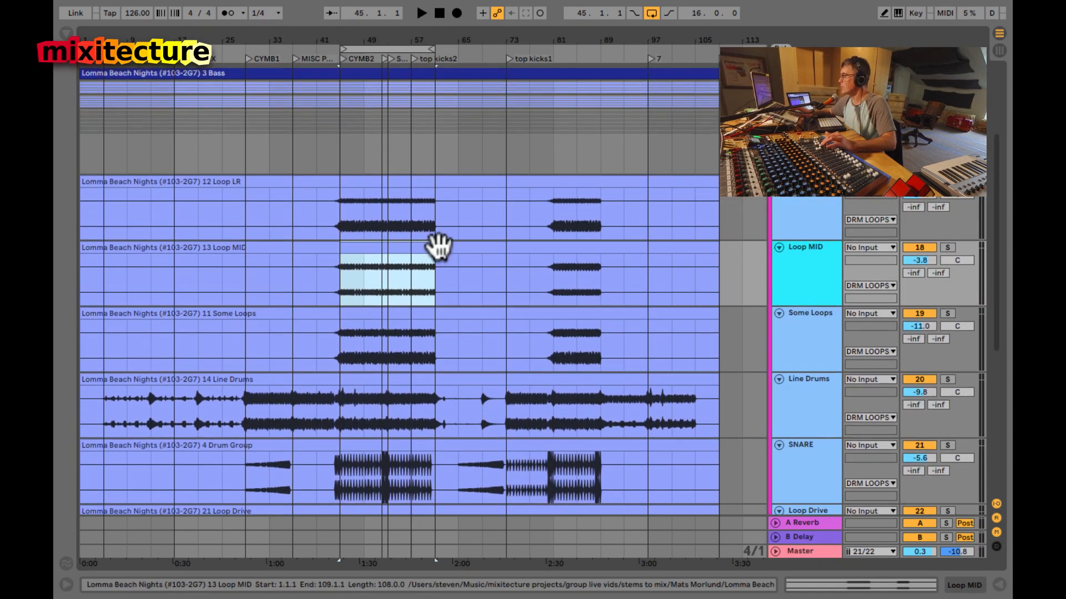
# Step: Play the looped section and open the shared clip properties of all six DRM LOOPS clips, from Loop LR to Loop Drive
pyautogui.press('space')
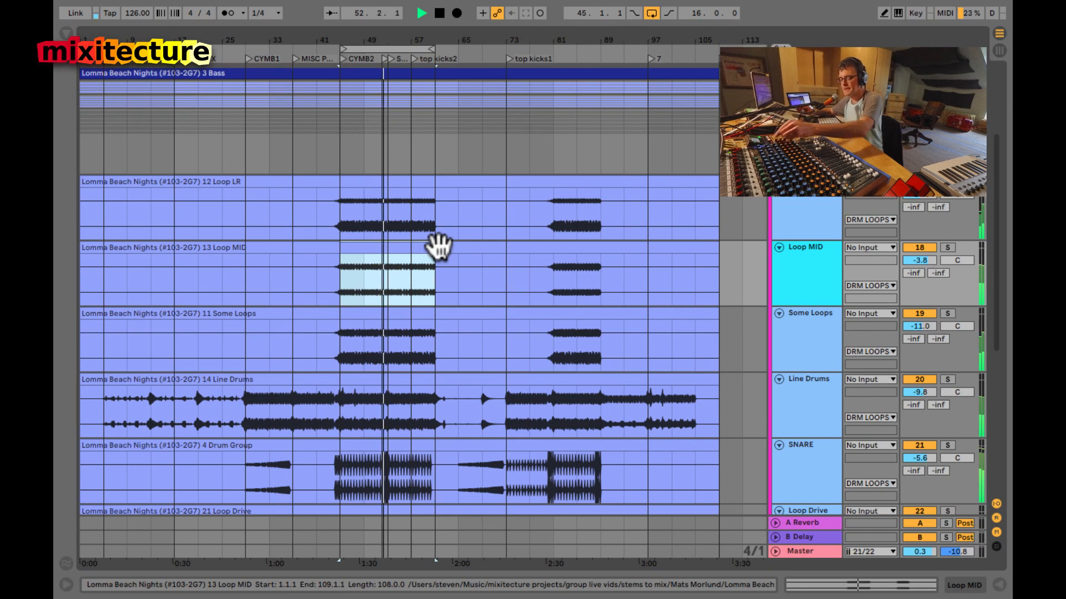
pyautogui.click(388, 176)
pyautogui.scroll(-3, 386, 184)
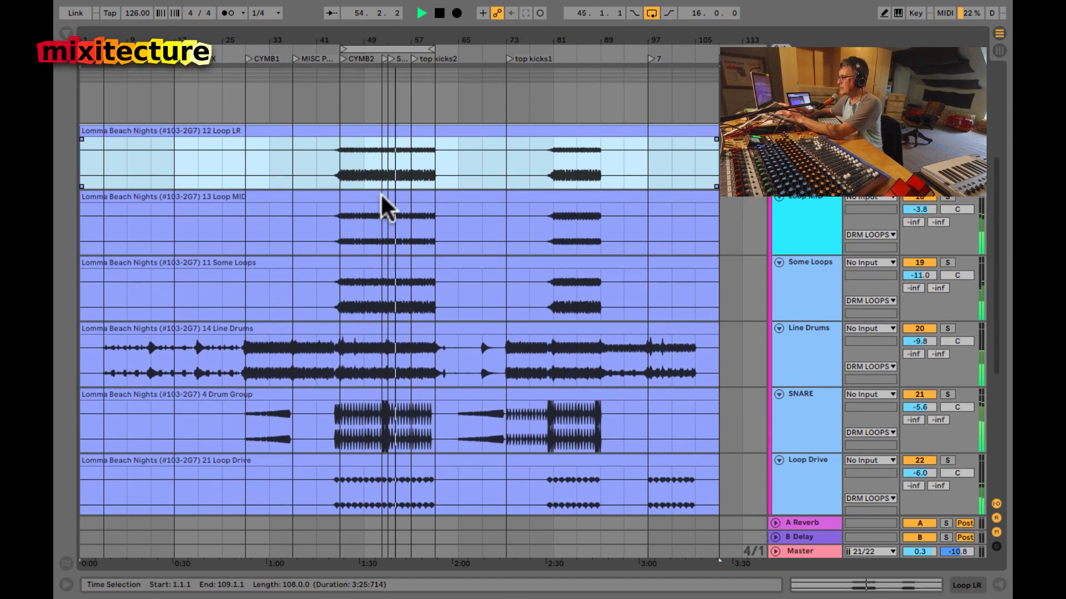
pyautogui.scroll(-2, 360, 333)
pyautogui.keyDown('shift'); pyautogui.click(363, 408); pyautogui.keyUp('shift')
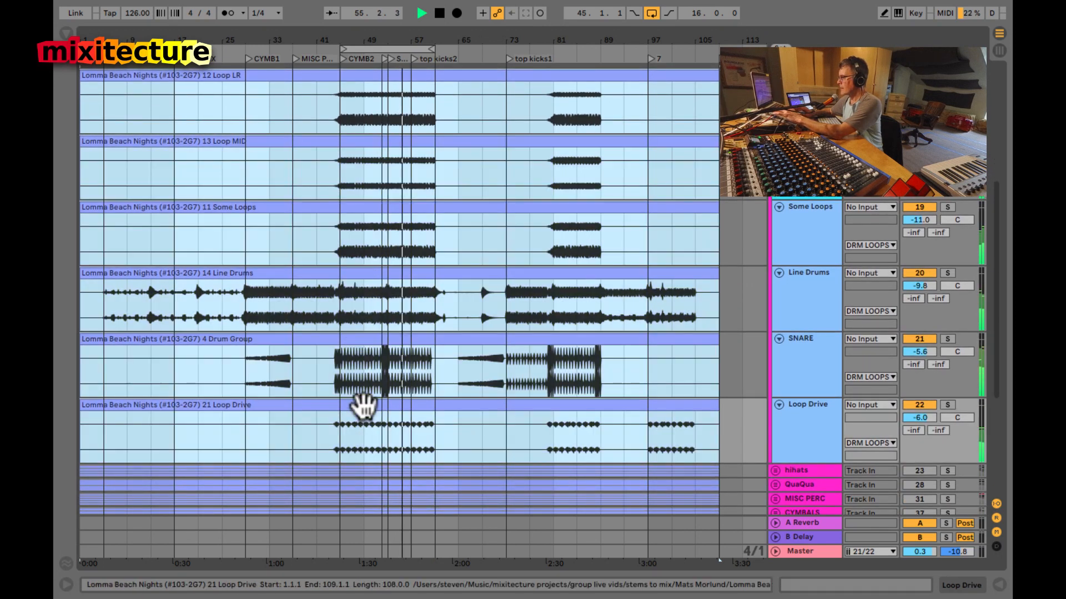
pyautogui.doubleClick(364, 408)
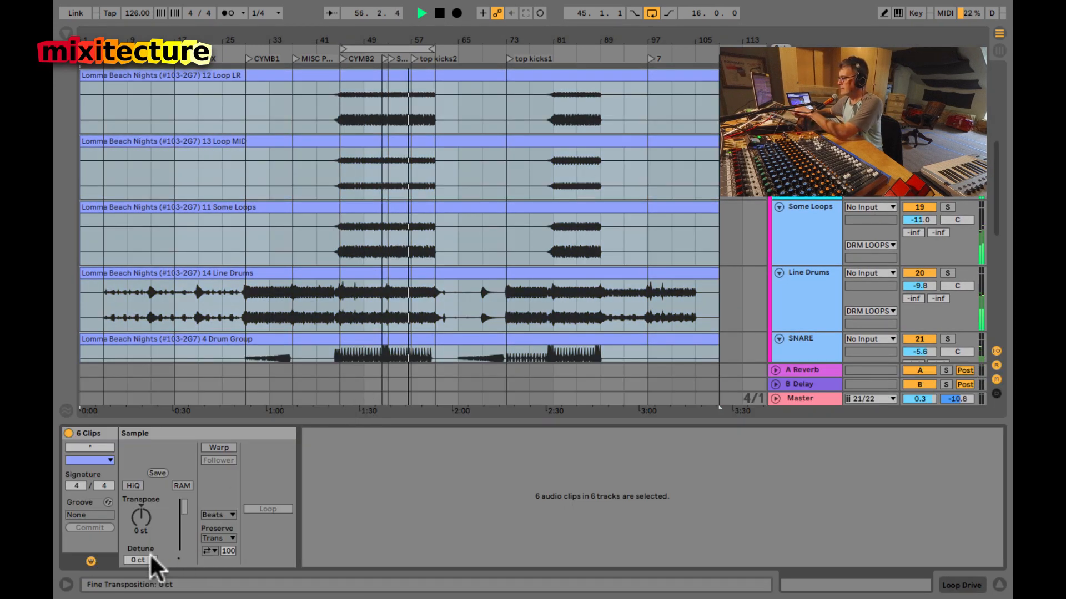
# Step: Try the SNARE clip at 0 dB gain and set its gain back to 12 dB
pyautogui.click(353, 339)
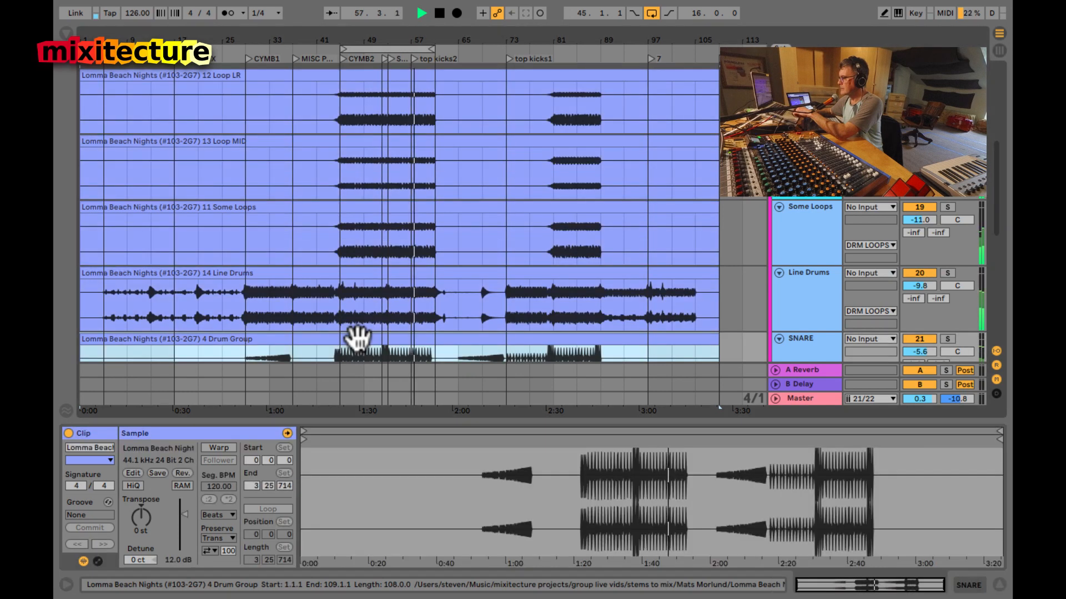
pyautogui.moveTo(169, 514); pyautogui.dragTo(166, 555)
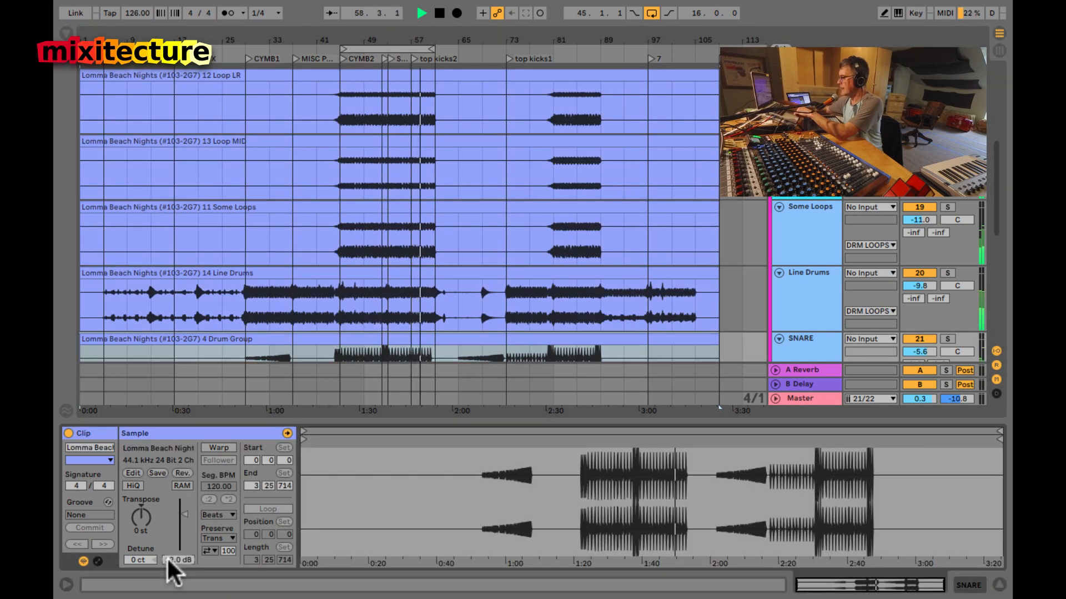
pyautogui.scroll(-2, 214, 378)
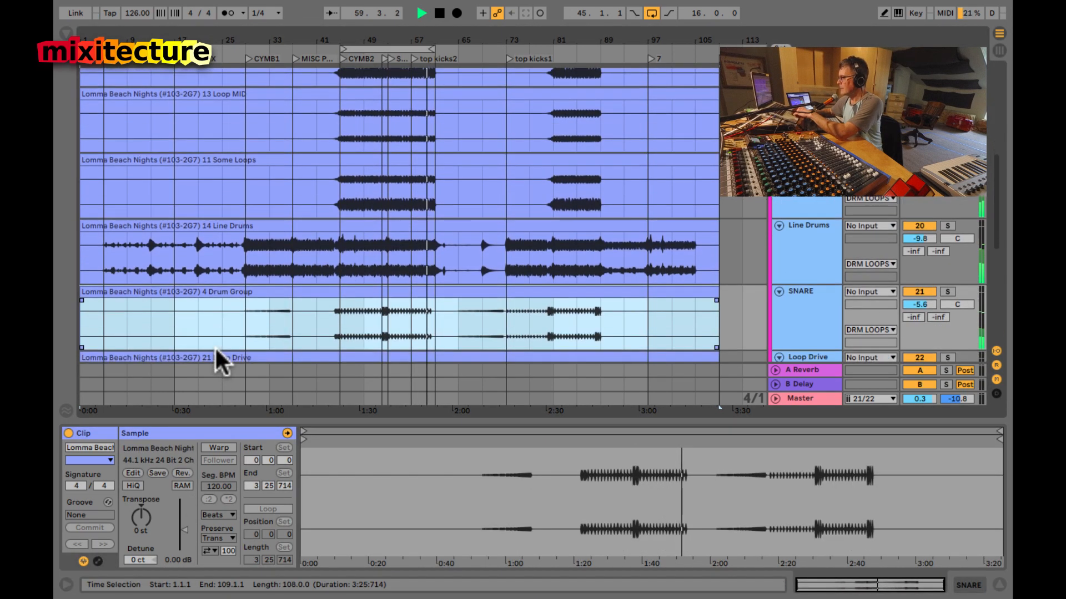
pyautogui.click(305, 365)
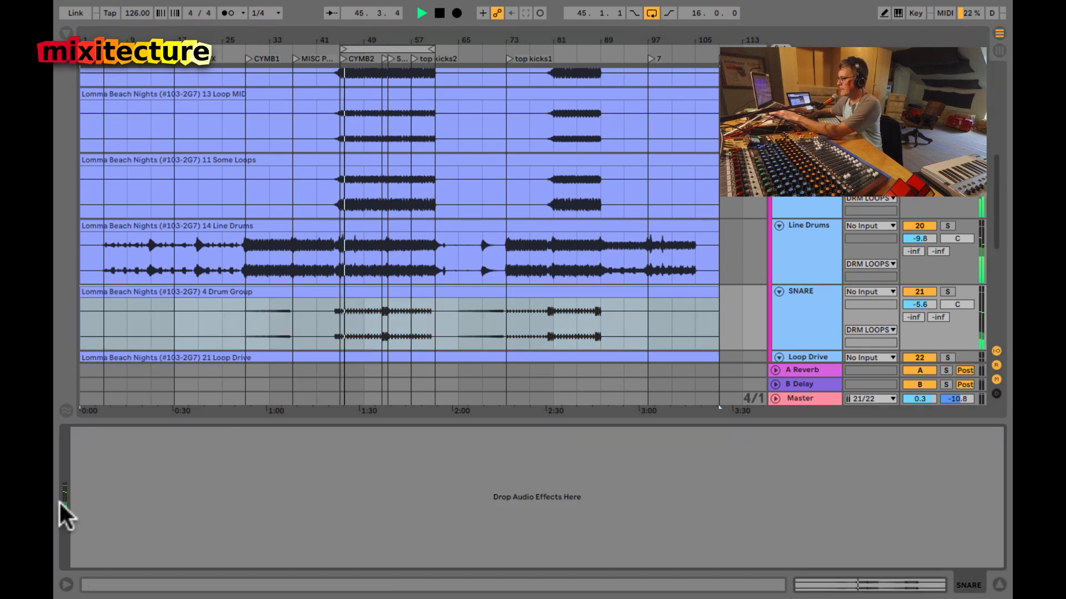
pyautogui.hotkey('shift', 'Tab')
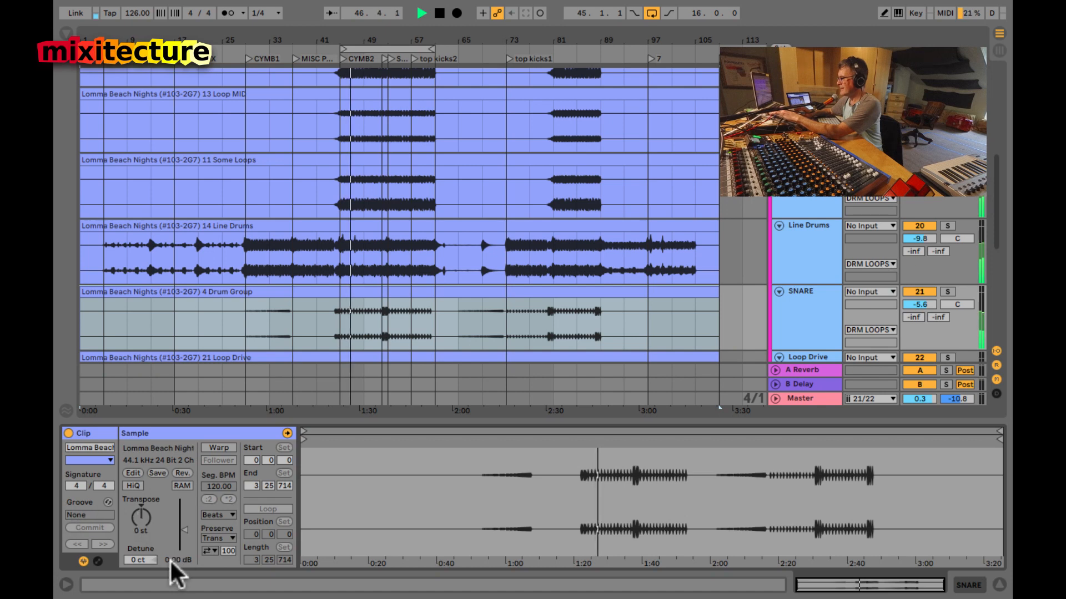
pyautogui.write('12')
pyautogui.press('Return')
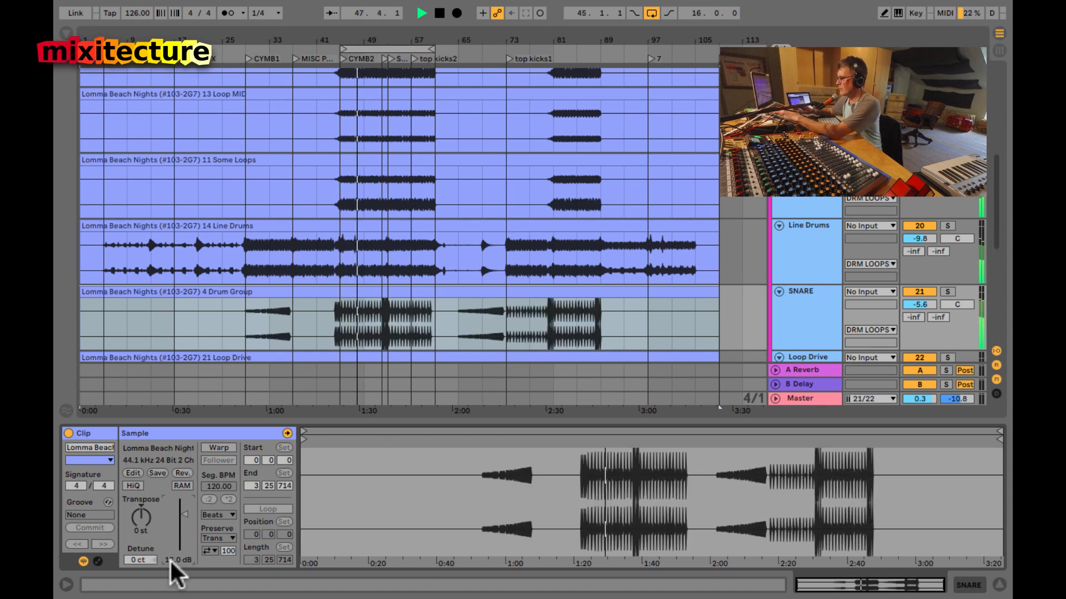
pyautogui.hotkey('shift', 'Tab')
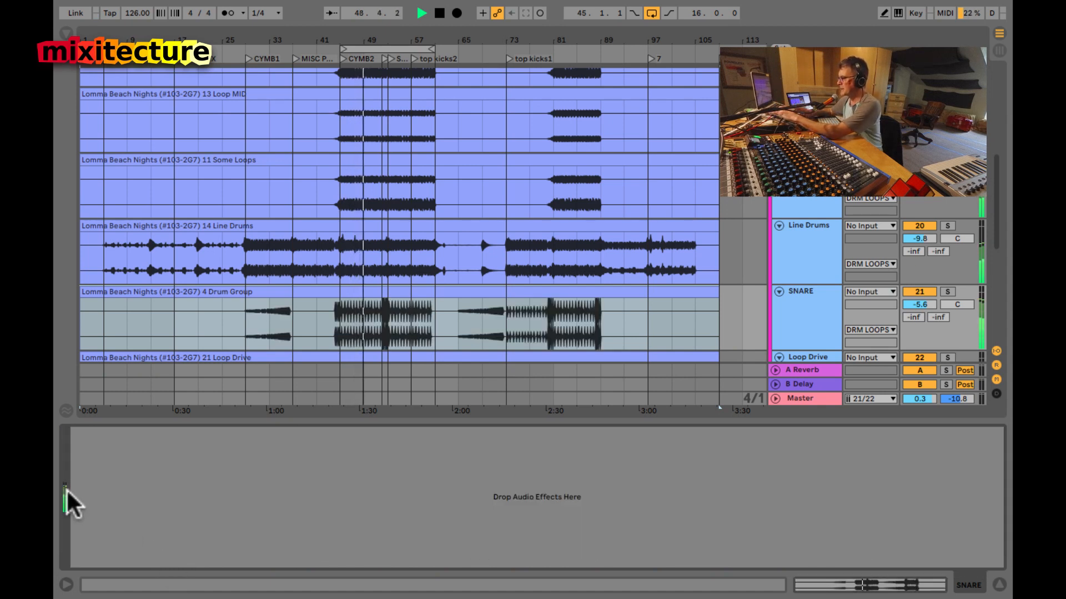
# Step: Select the Line Drums clip and show its clip properties
pyautogui.click(373, 229)
pyautogui.scroll(3, 374, 229)
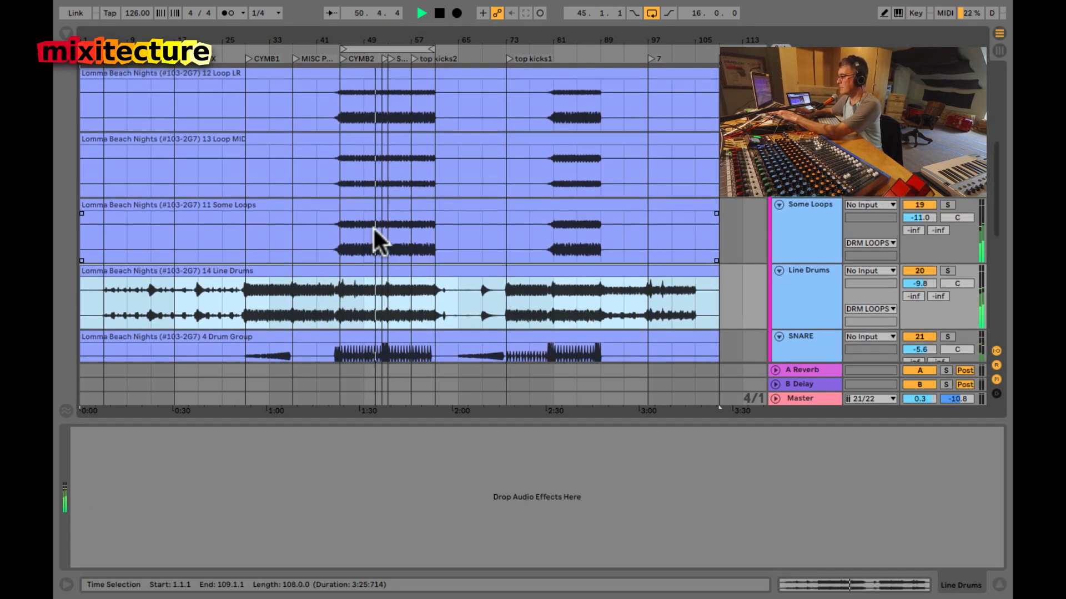
pyautogui.hotkey('shift', 'Tab')
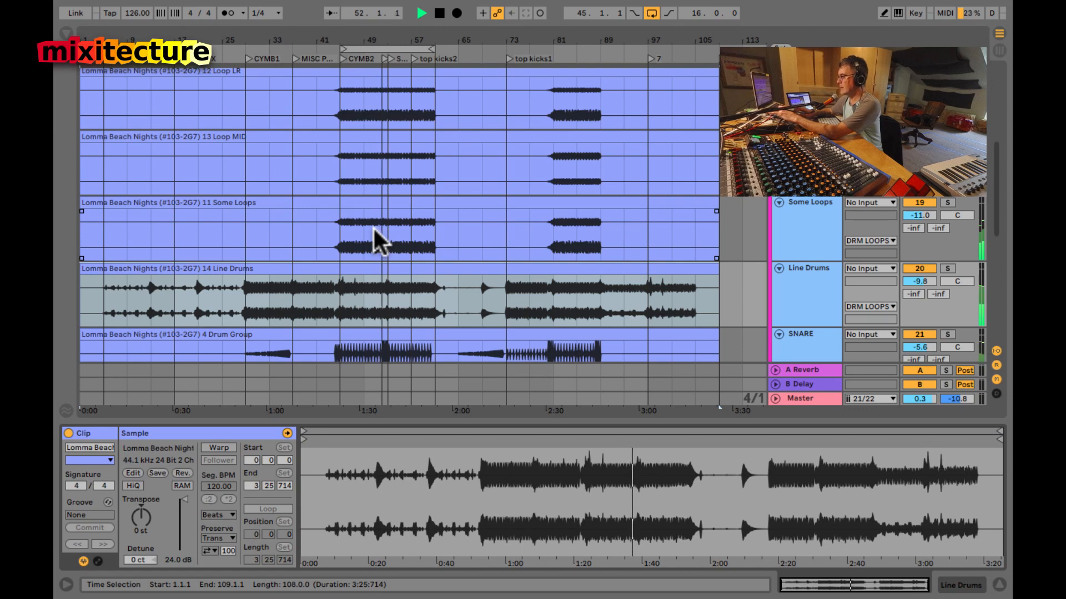
# Step: Switch to Session View and mute all six DRM LOOPS tracks, from Loop LR to Loop Drive
pyautogui.press('Tab')
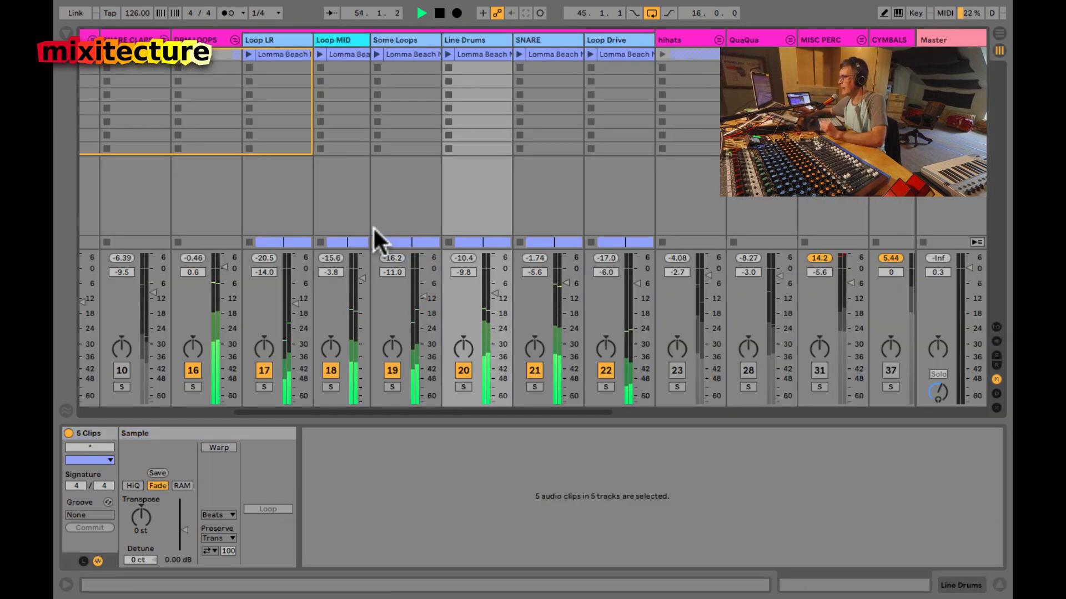
pyautogui.click(264, 371)
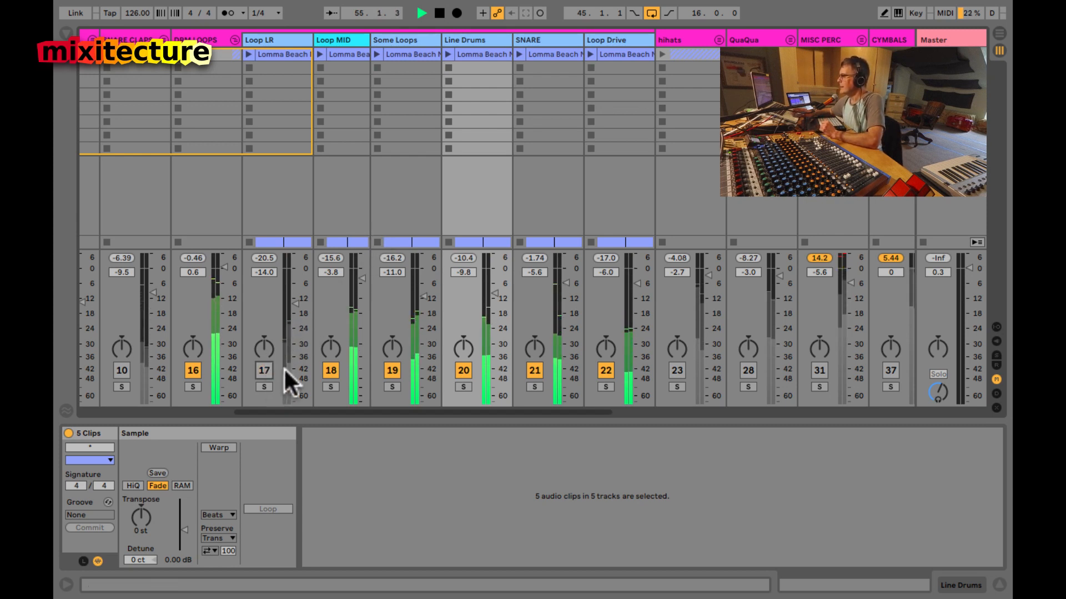
pyautogui.click(331, 370)
pyautogui.click(393, 370)
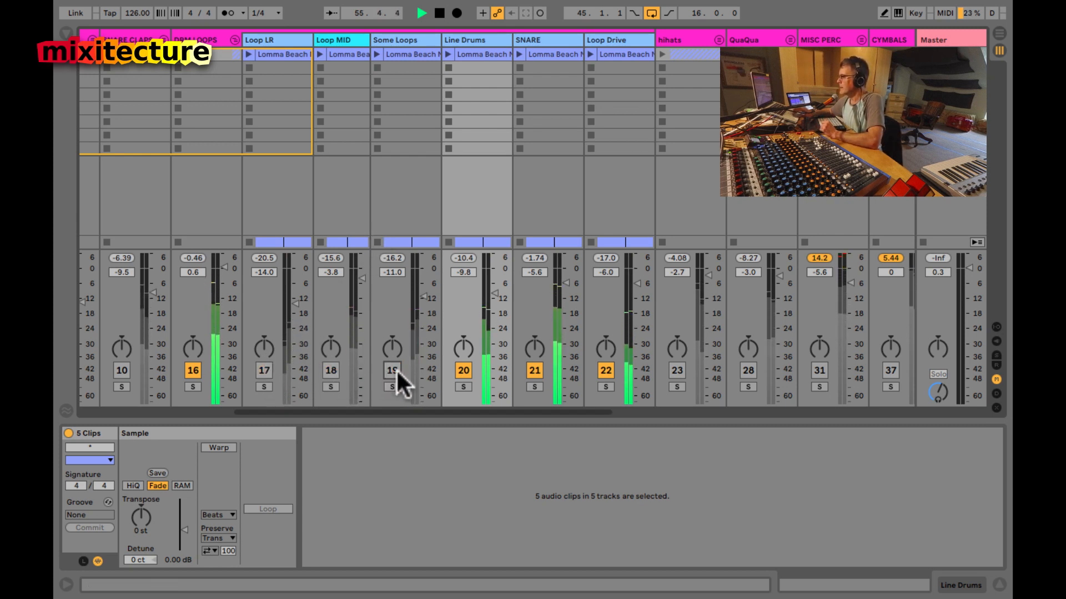
pyautogui.click(463, 370)
pyautogui.click(535, 370)
pyautogui.click(606, 370)
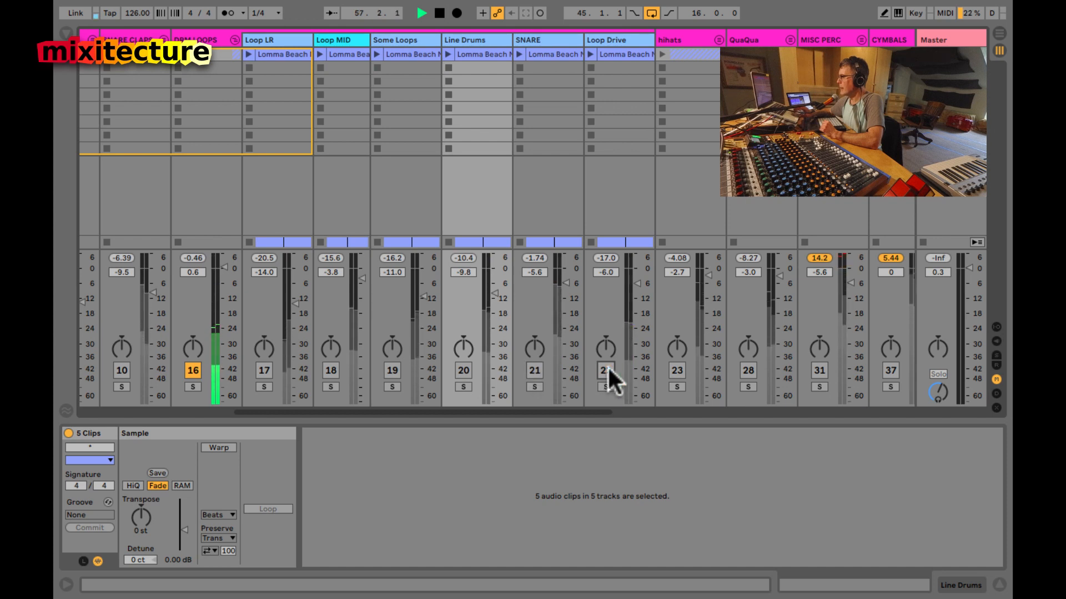
# Step: Compare Loop MID and Loop LR by unmuting both and briefly muting each in turn
pyautogui.click(331, 370)
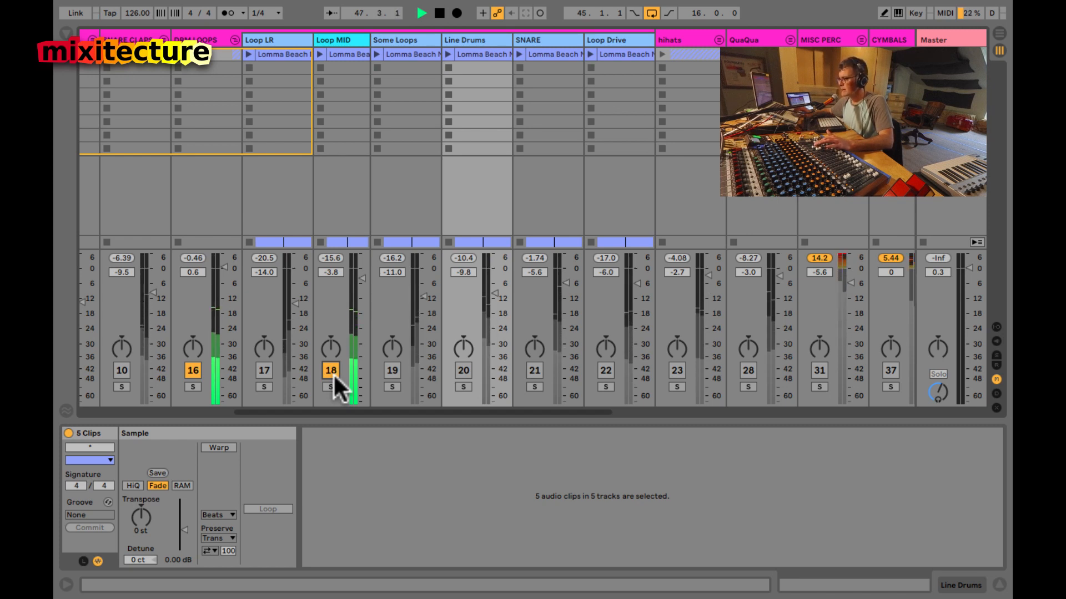
pyautogui.click(264, 370)
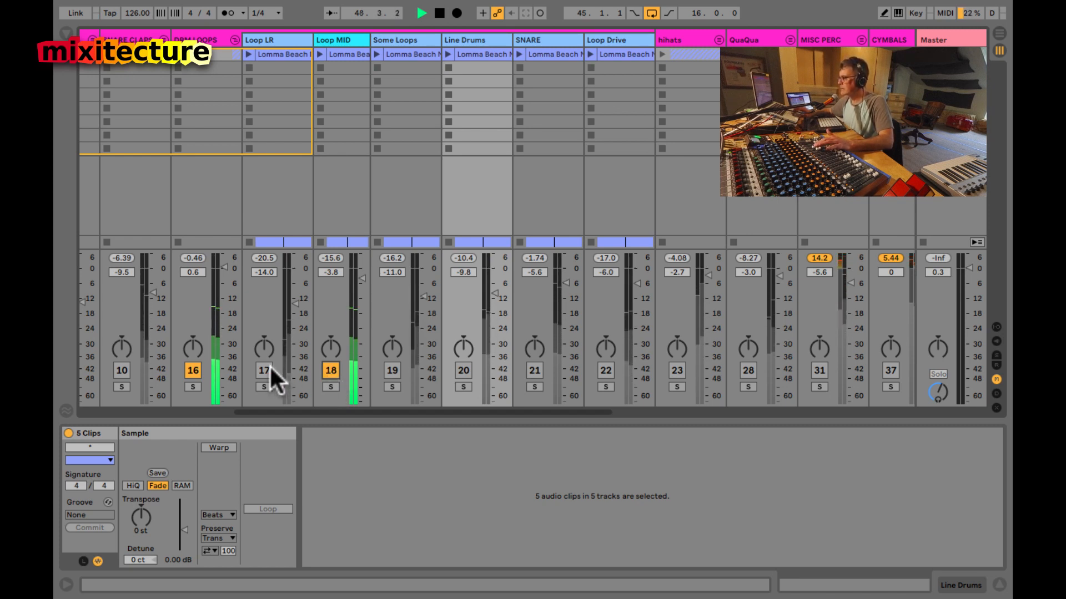
pyautogui.click(331, 370)
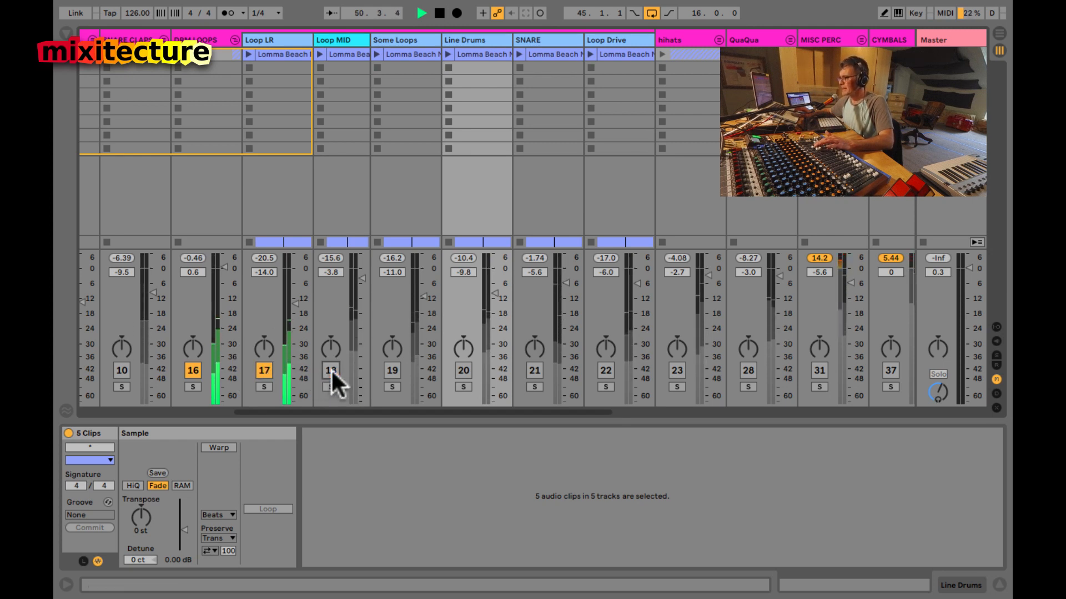
pyautogui.click(331, 370)
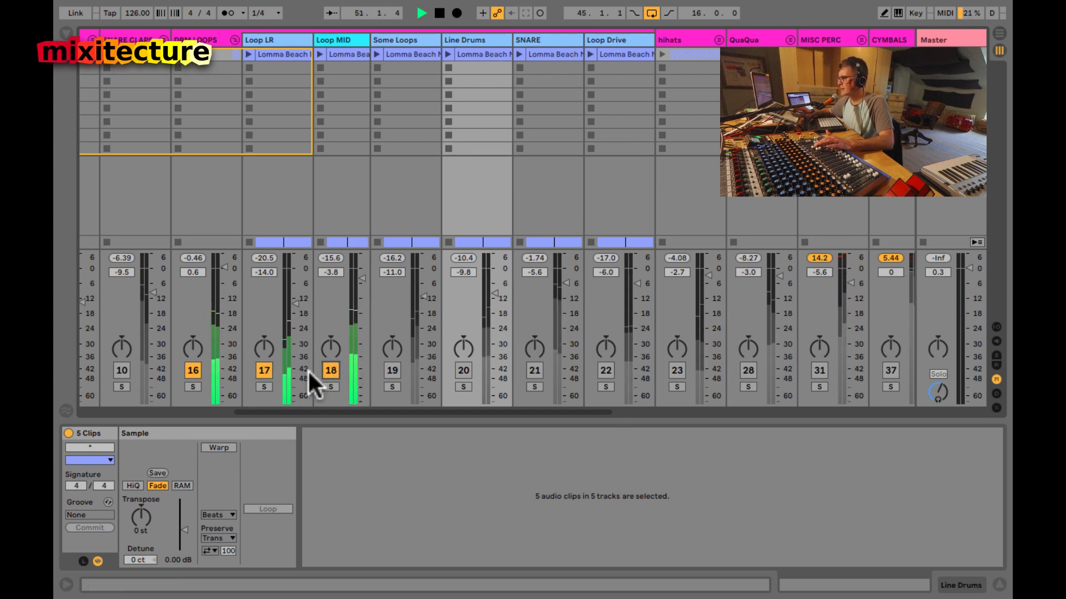
pyautogui.click(265, 371)
pyautogui.click(266, 369)
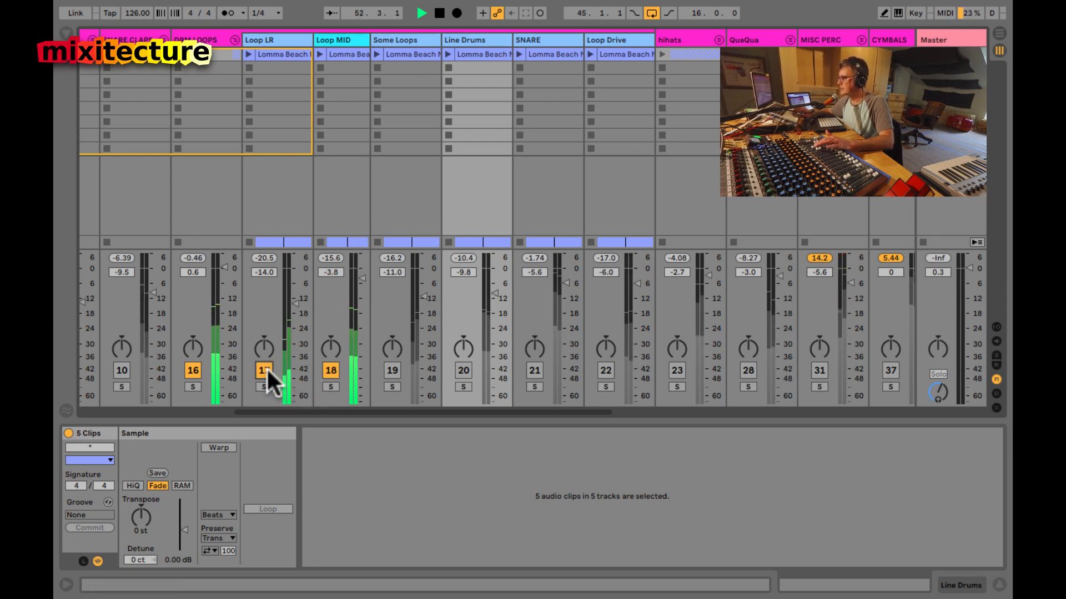
# Step: Mute Loop MID and compare Some Loops with Loop LR, leaving only Loop LR unmuted
pyautogui.click(331, 370)
pyautogui.click(392, 371)
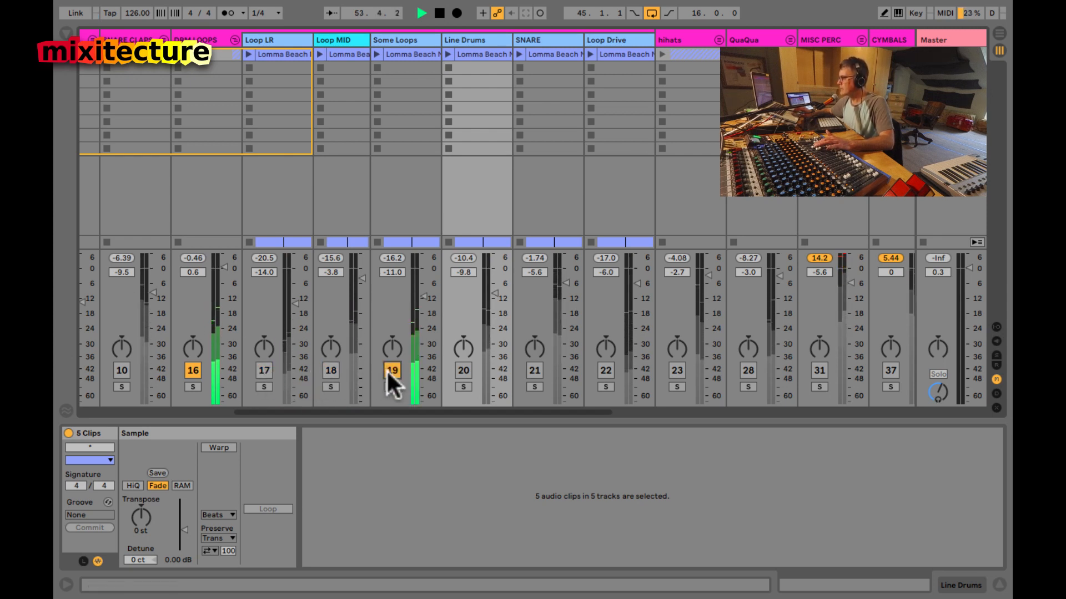
pyautogui.click(264, 370)
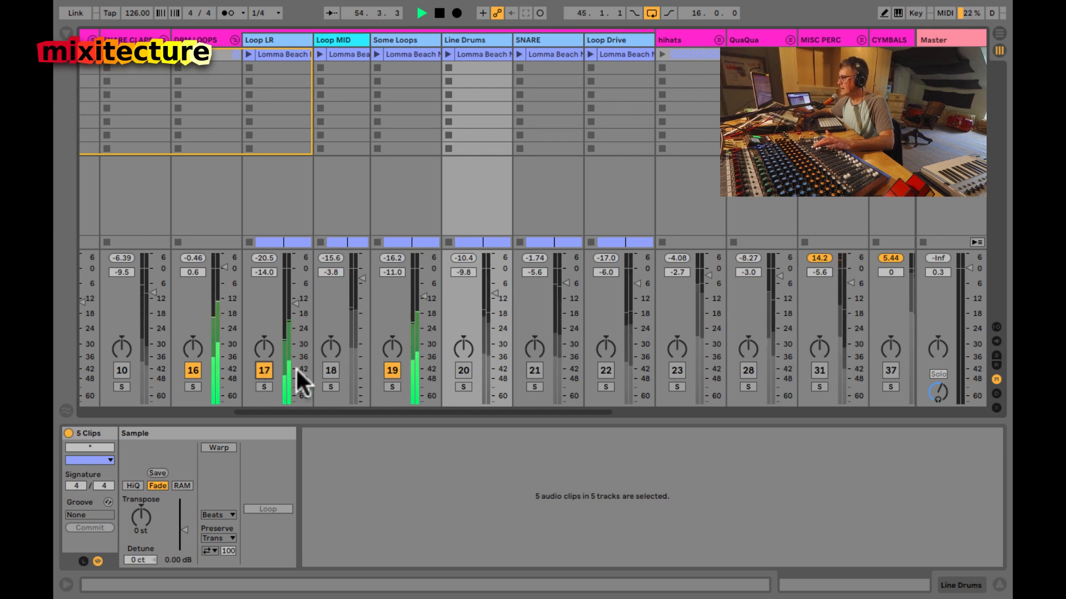
pyautogui.click(392, 370)
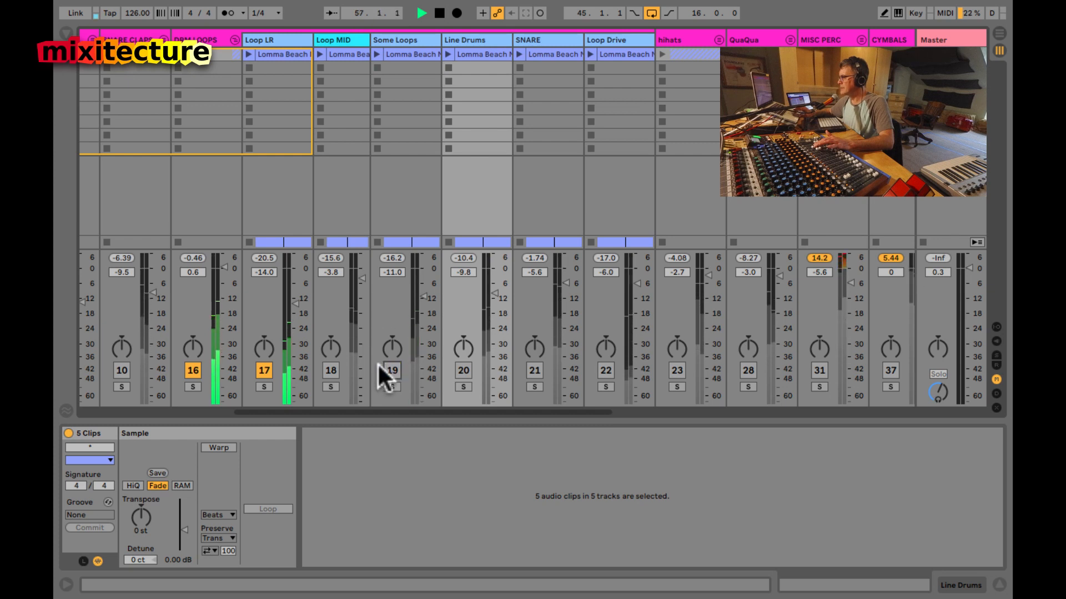
# Step: Pan Loop LR to 10R and Some Loops slightly left while listening to each, leaving both muted
pyautogui.click(265, 343)
pyautogui.moveTo(266, 344); pyautogui.dragTo(266, 332)
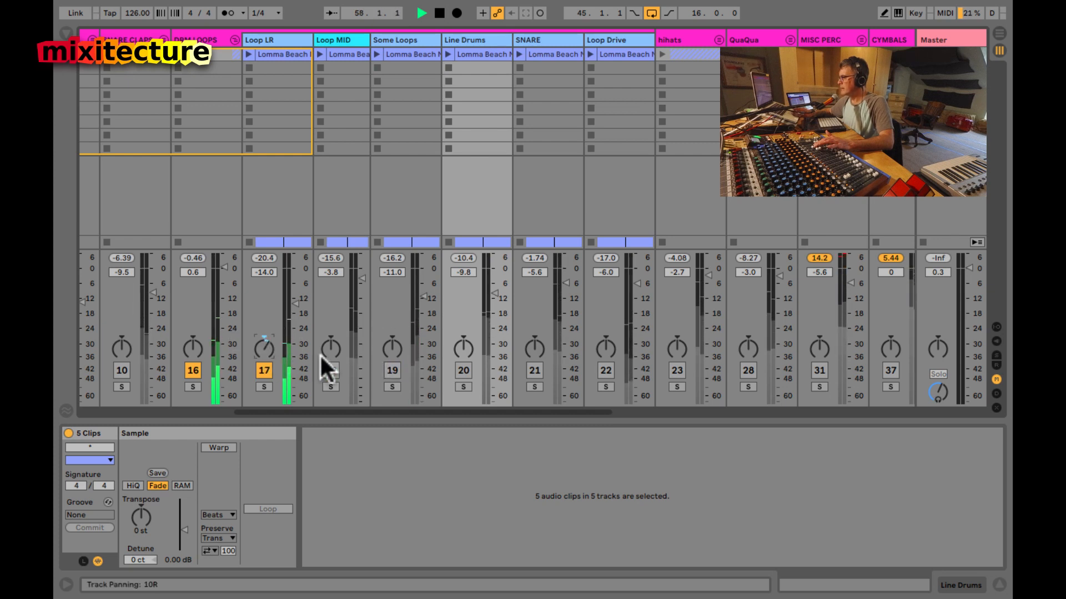
pyautogui.click(388, 369)
pyautogui.moveTo(388, 345); pyautogui.dragTo(388, 341)
pyautogui.click(270, 368)
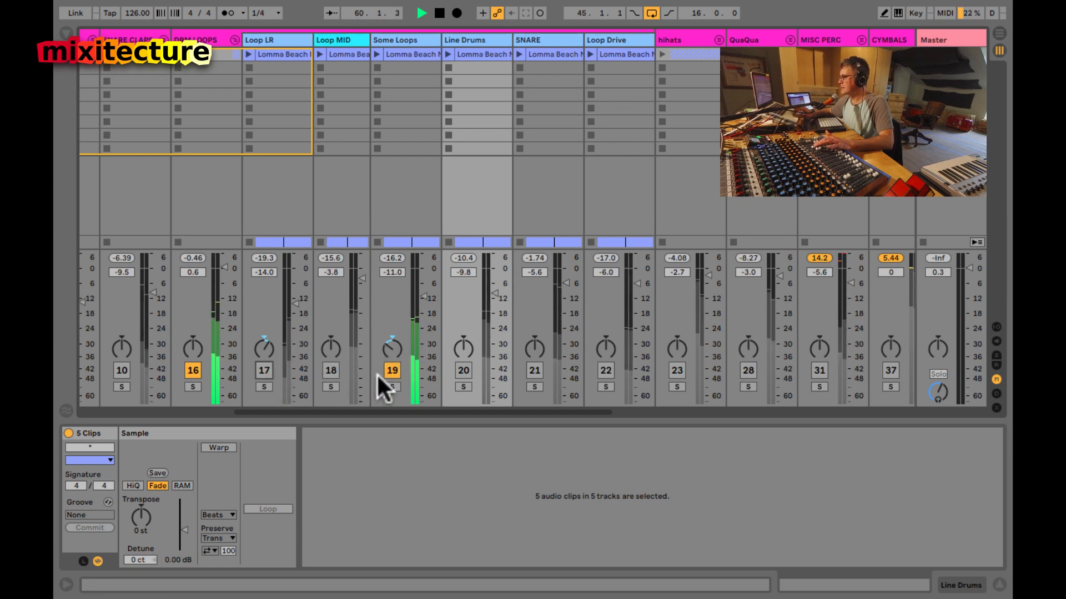
pyautogui.click(388, 369)
# Step: Audition the Line Drums track on its own and lower its volume to -12.5 dB
pyautogui.click(463, 365)
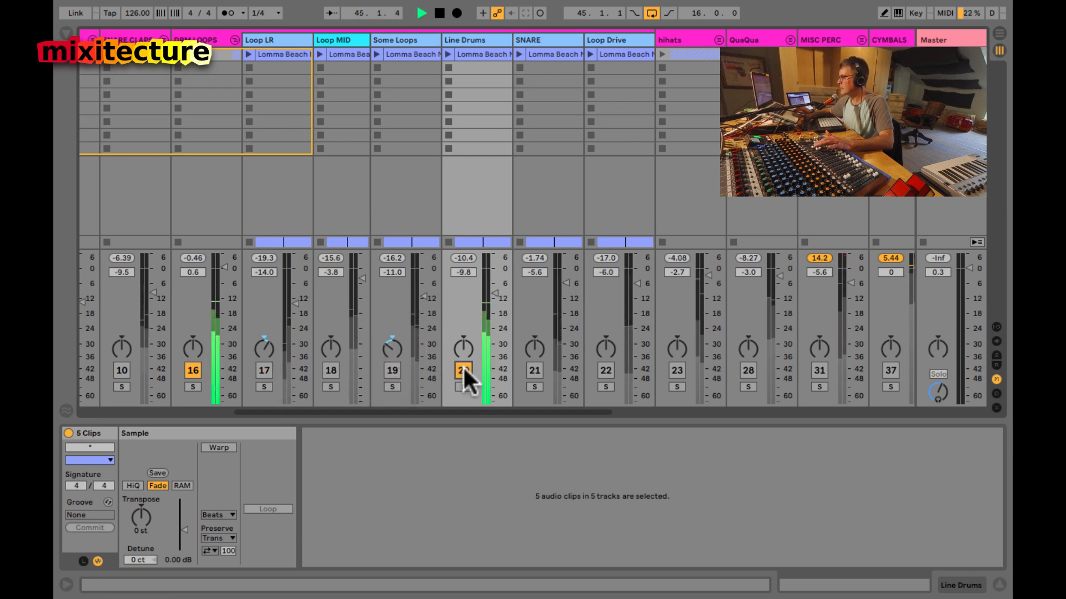
pyautogui.click(464, 371)
pyautogui.click(462, 370)
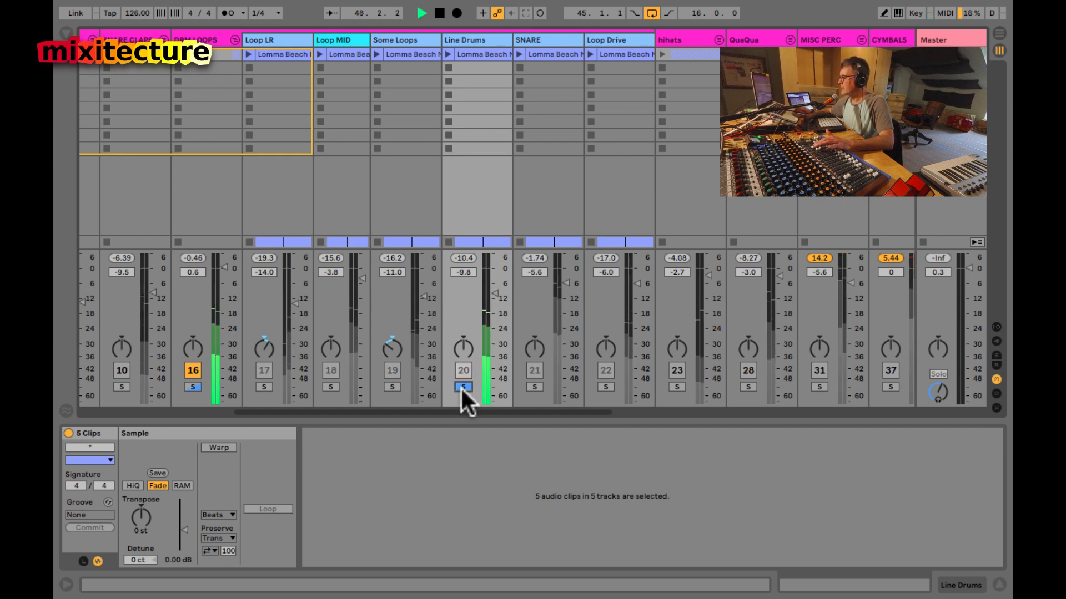
pyautogui.moveTo(494, 293); pyautogui.dragTo(489, 299)
# Step: Compare Loop MID with Line Drums by toggling their mutes, leaving Loop MID on and Line Drums muted
pyautogui.click(333, 371)
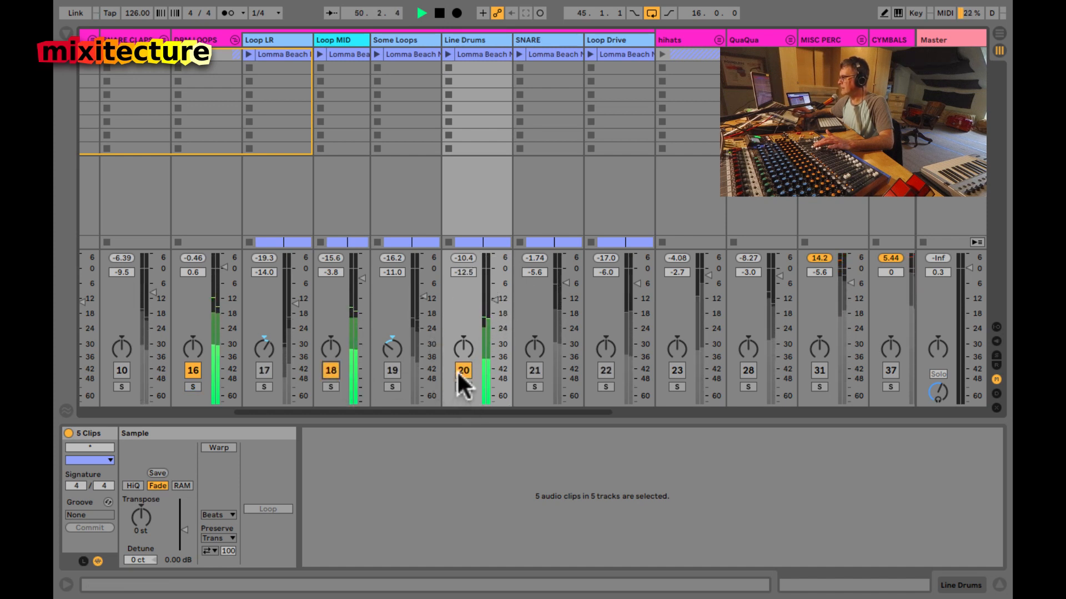
pyautogui.click(459, 372)
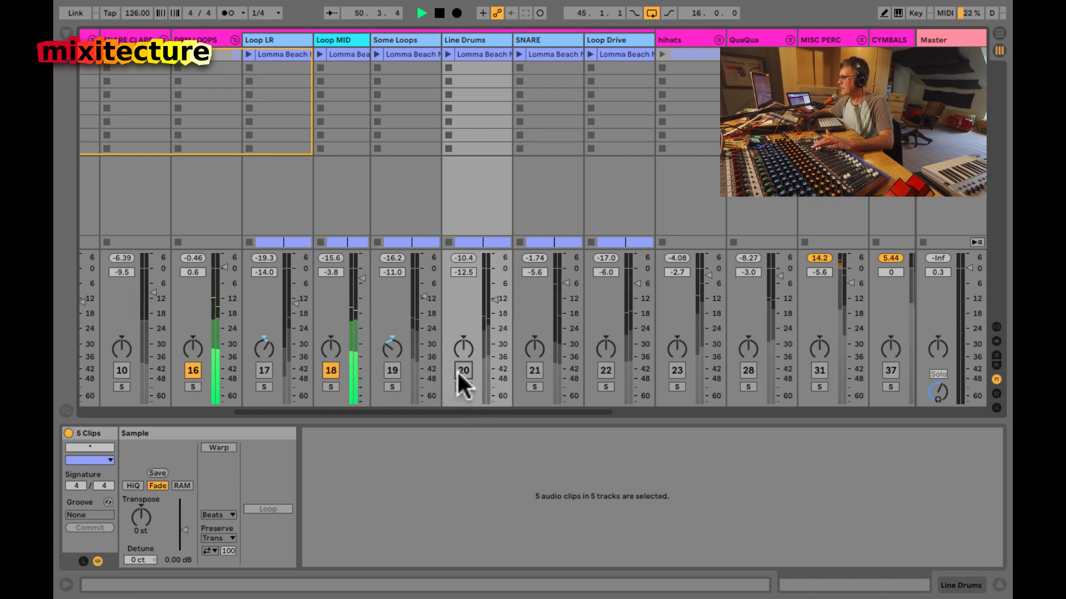
pyautogui.click(332, 368)
pyautogui.click(332, 368)
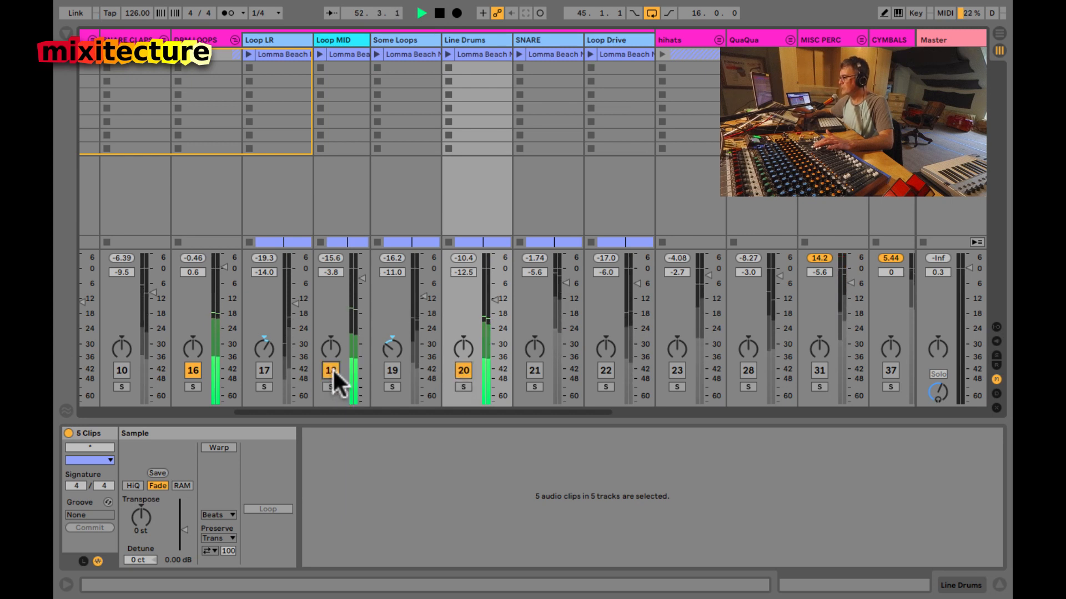
pyautogui.click(459, 371)
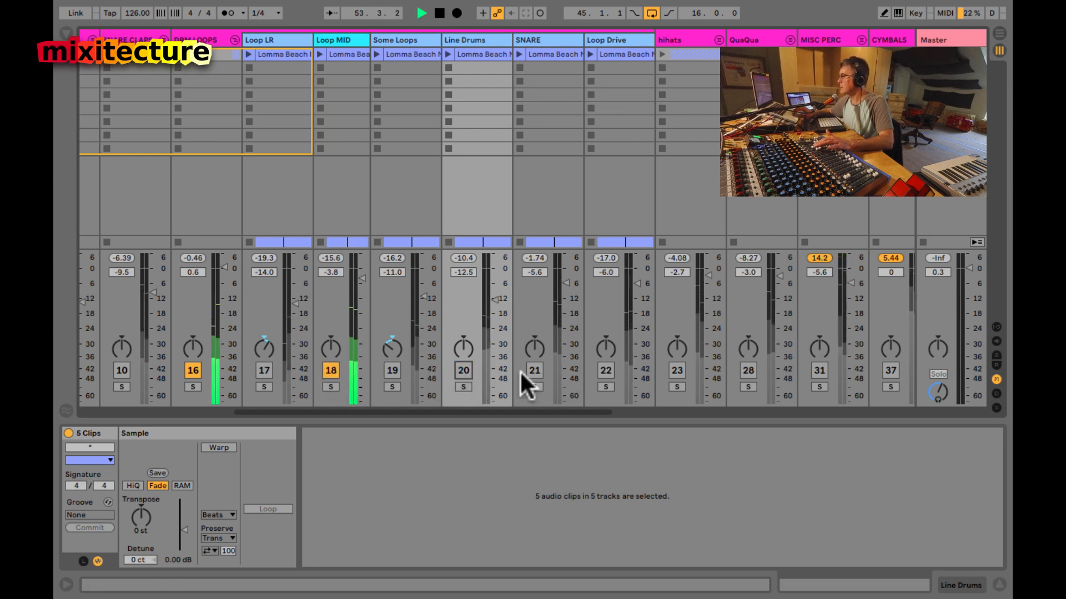
# Step: Unmute the SNARE track and lower its volume to -6.5 dB
pyautogui.click(533, 371)
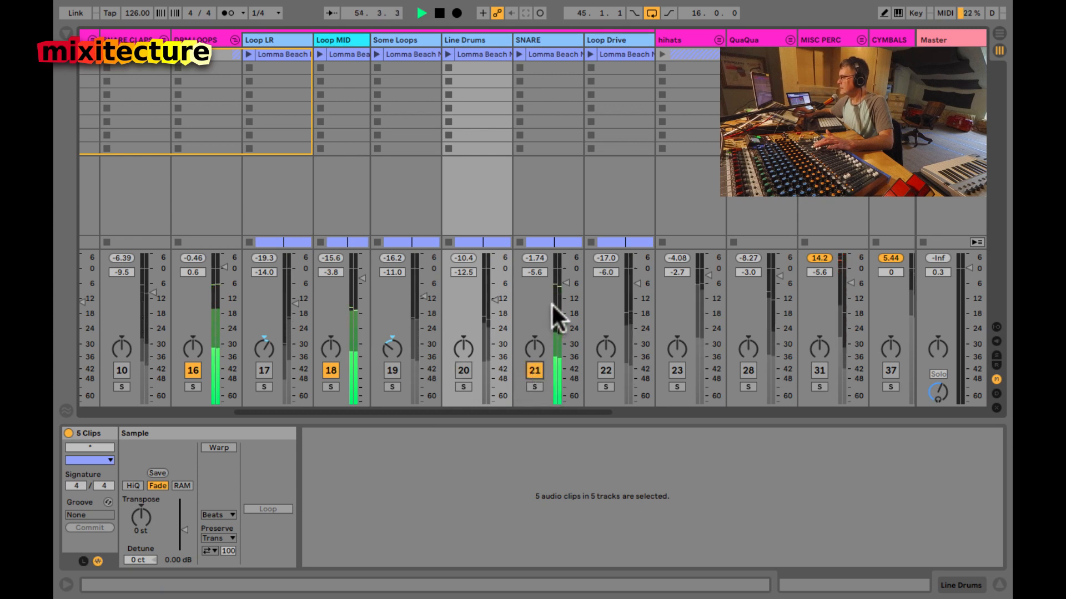
pyautogui.moveTo(564, 281); pyautogui.dragTo(564, 284)
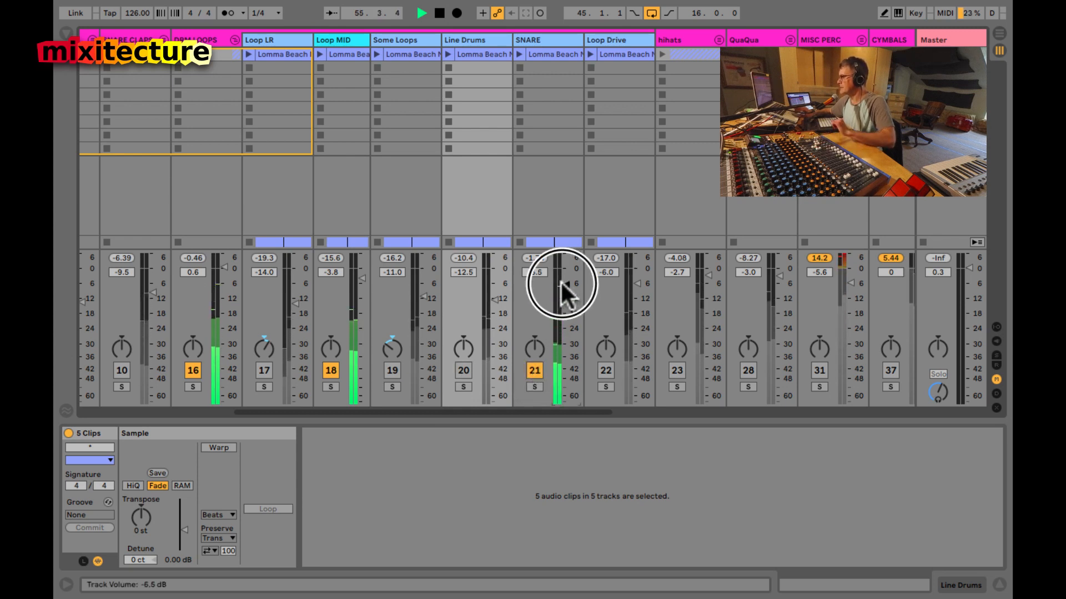
# Step: Stop playback and reorder the DRM LOOPS tracks to Loop MID, SNARE, Some Loops, Loop LR, Line Drums, Loop Drive
pyautogui.press('space')
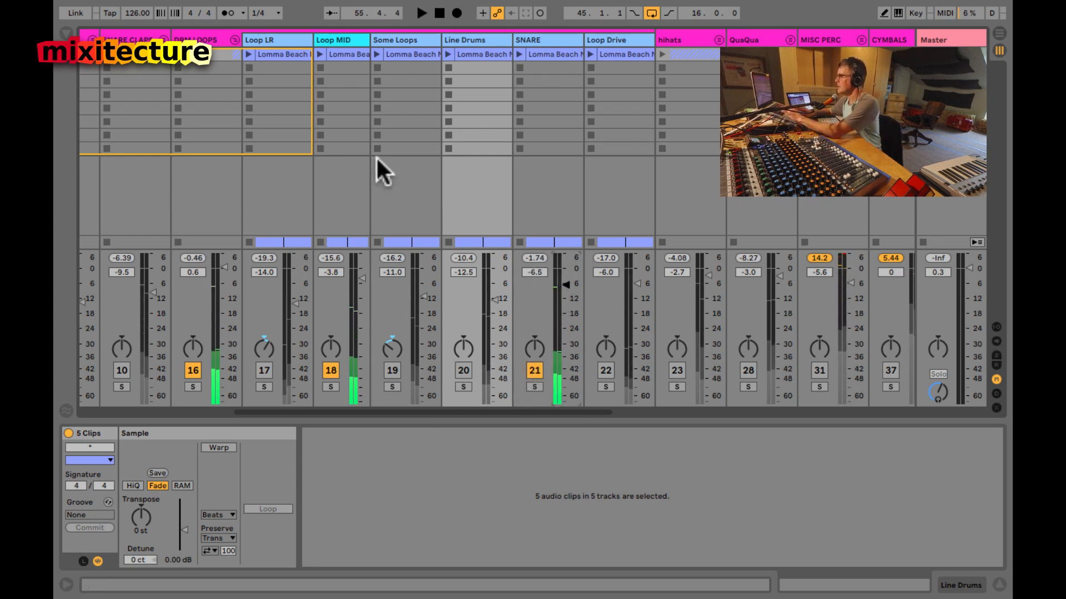
pyautogui.click(285, 39)
pyautogui.moveTo(287, 39); pyautogui.dragTo(421, 39)
pyautogui.moveTo(537, 38); pyautogui.dragTo(327, 37)
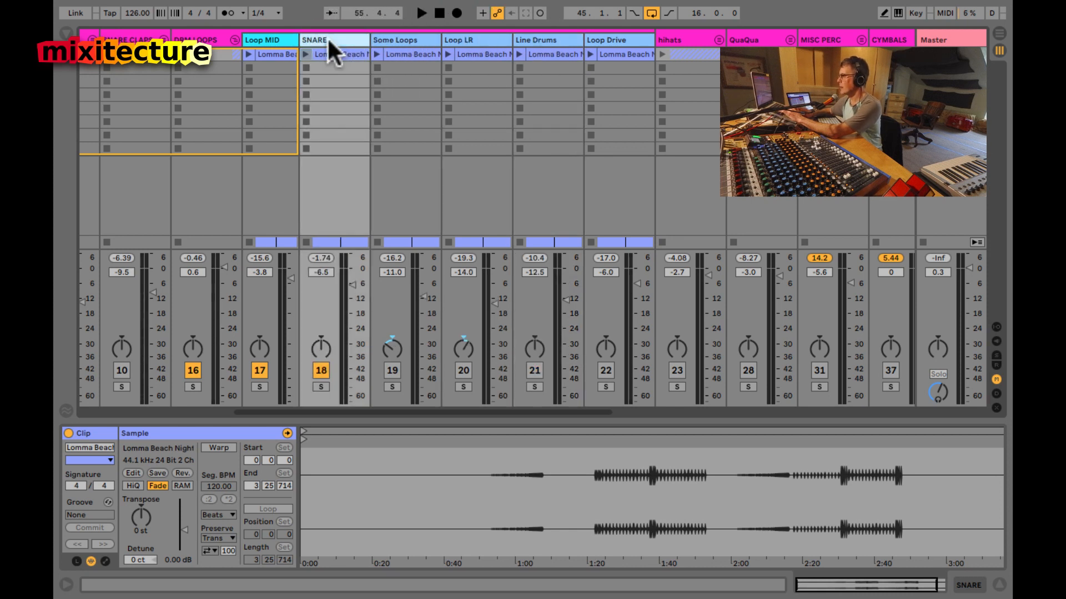
# Step: Select Loop MID and play the song from the CYMB2 marker in the Arrangement, returning to the Session mixer
pyautogui.click(265, 41)
pyautogui.press('space')
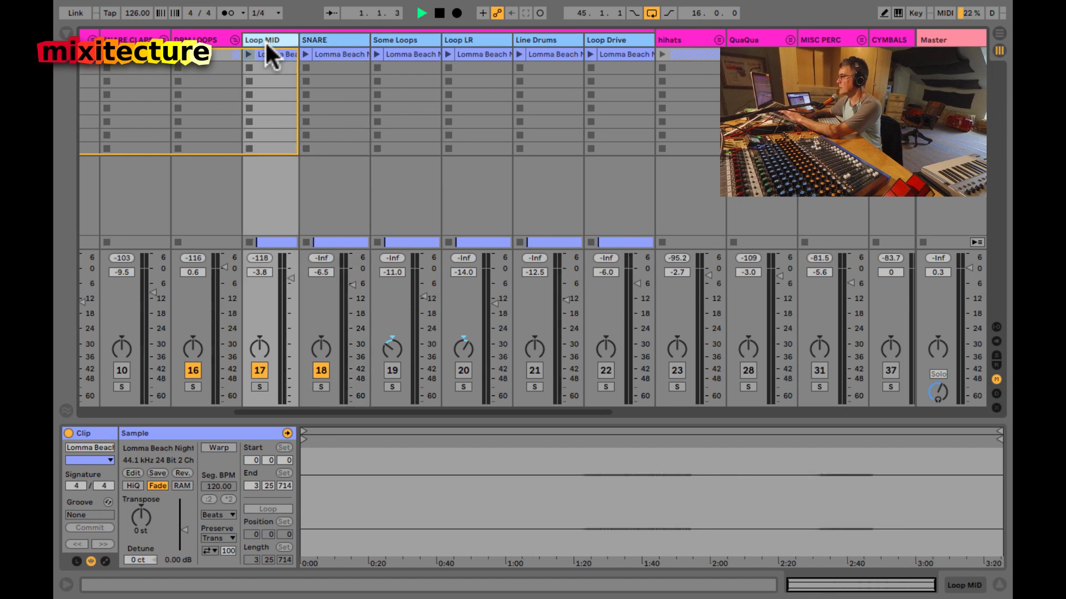
pyautogui.press('Tab')
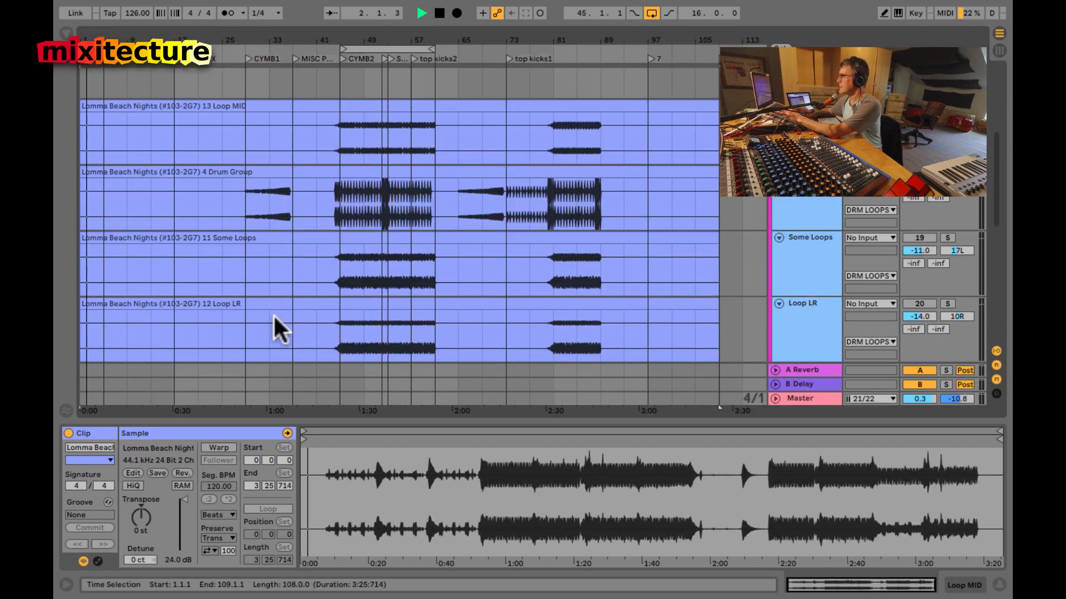
pyautogui.click(344, 57)
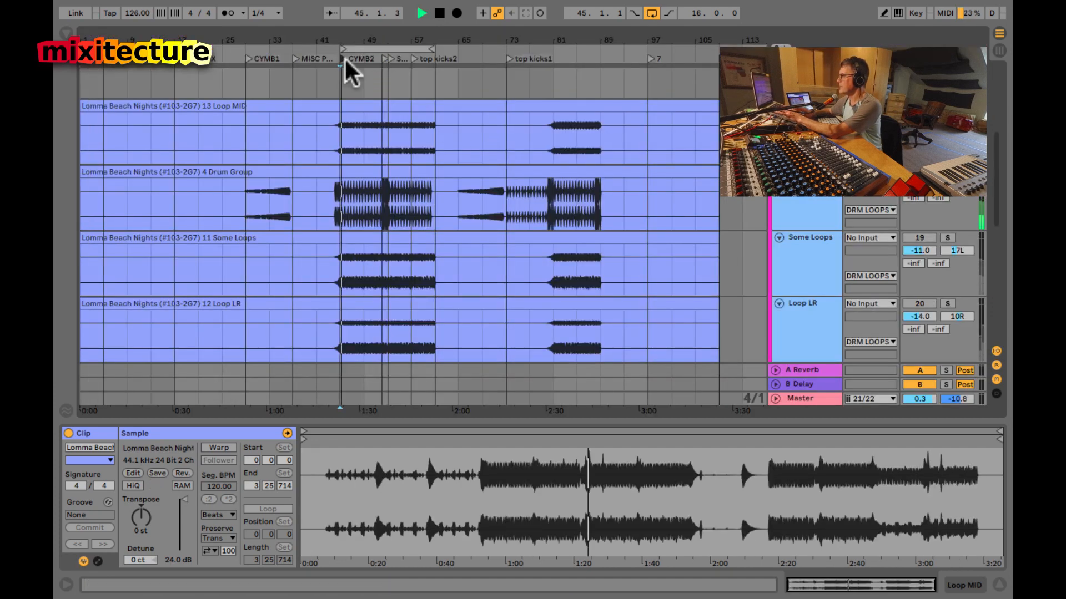
pyautogui.press('Tab')
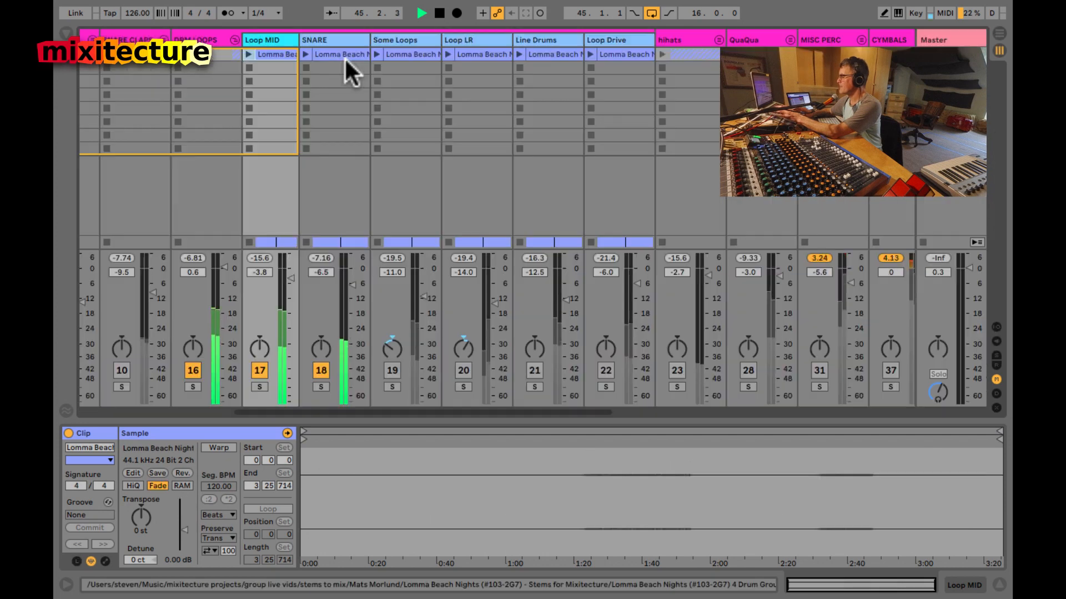
# Step: Compare Loop MID with SNARE by toggling their mutes, leaving both tracks on
pyautogui.click(258, 370)
pyautogui.click(321, 370)
pyautogui.click(258, 370)
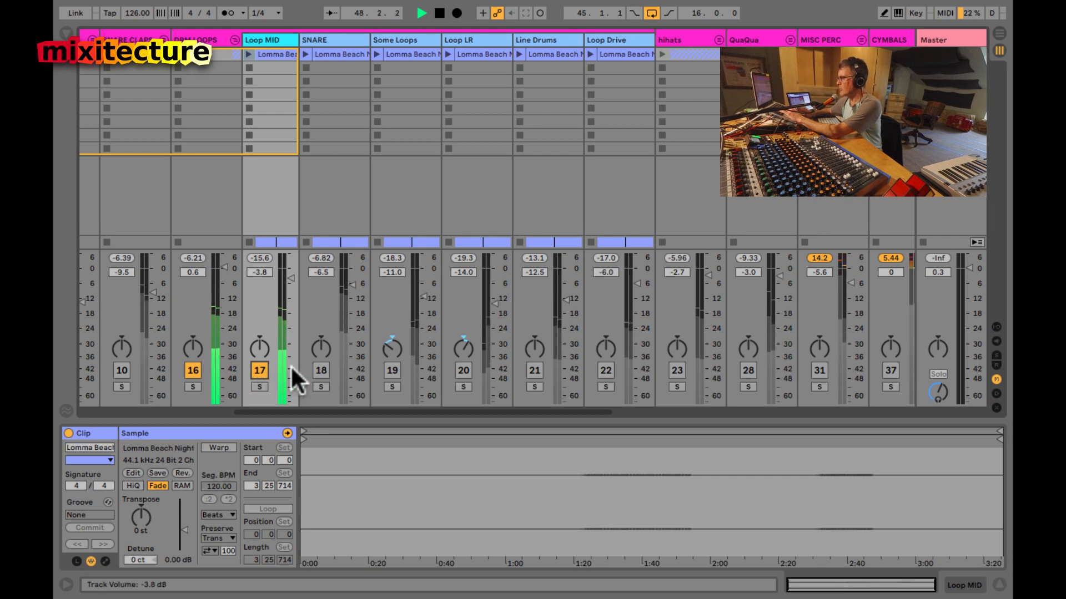
pyautogui.click(322, 369)
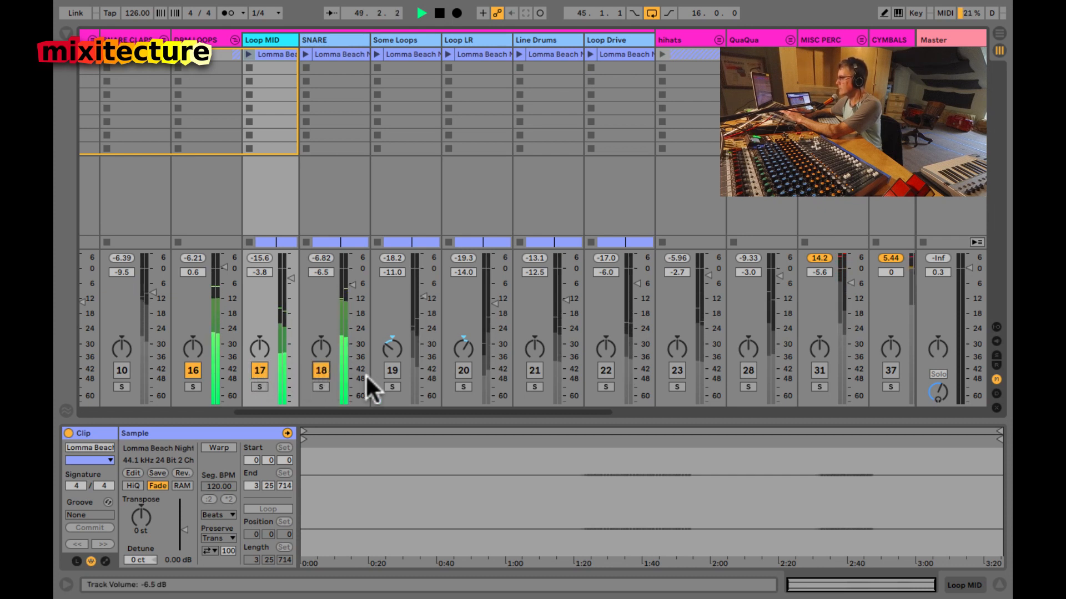
# Step: Unmute the Some Loops, Loop LR and Line Drums tracks
pyautogui.click(393, 370)
pyautogui.click(461, 371)
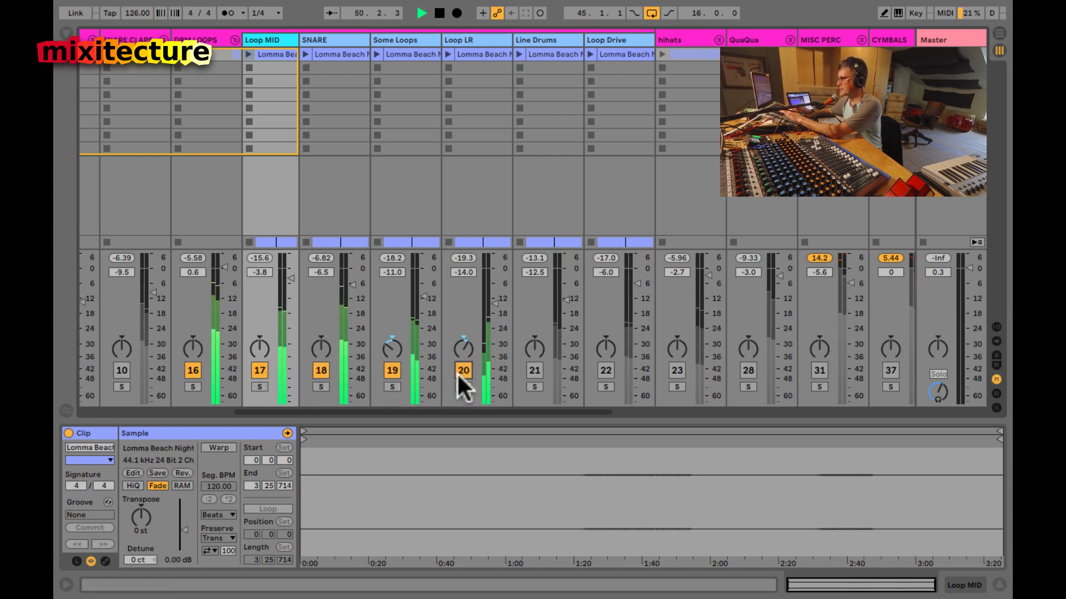
pyautogui.click(533, 370)
# Step: Compare Line Drums with Loop LR by soloing each in turn, leaving no track soloed
pyautogui.click(534, 387)
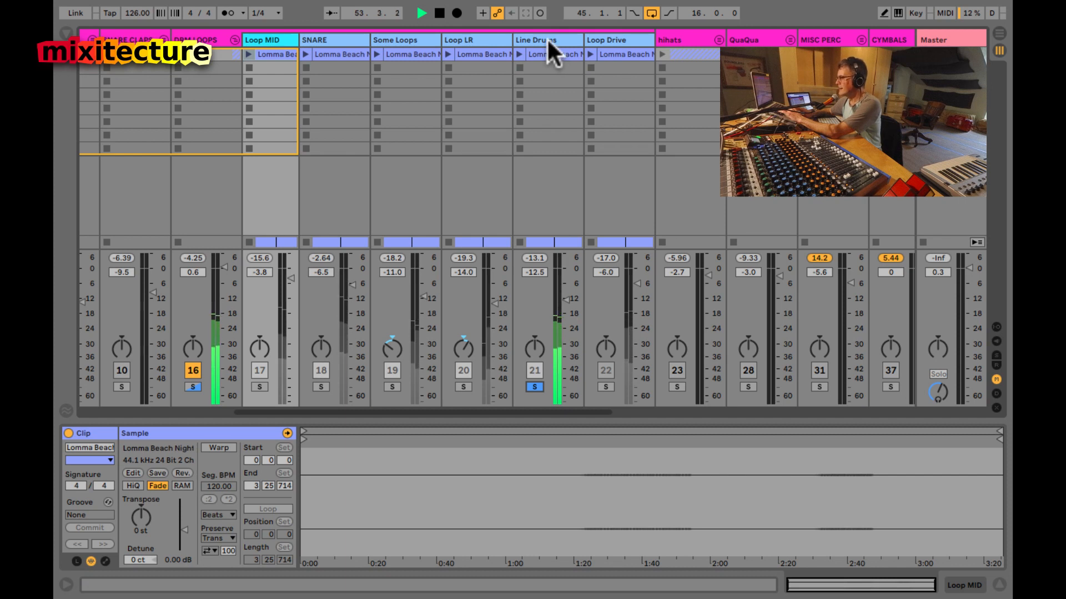
pyautogui.click(464, 387)
pyautogui.click(530, 387)
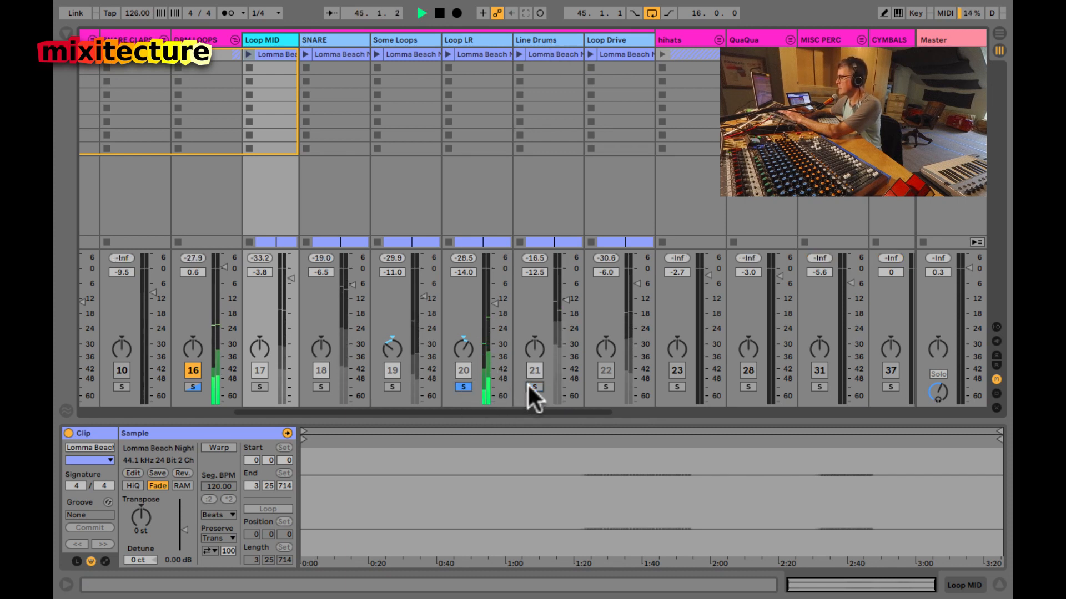
pyautogui.click(533, 386)
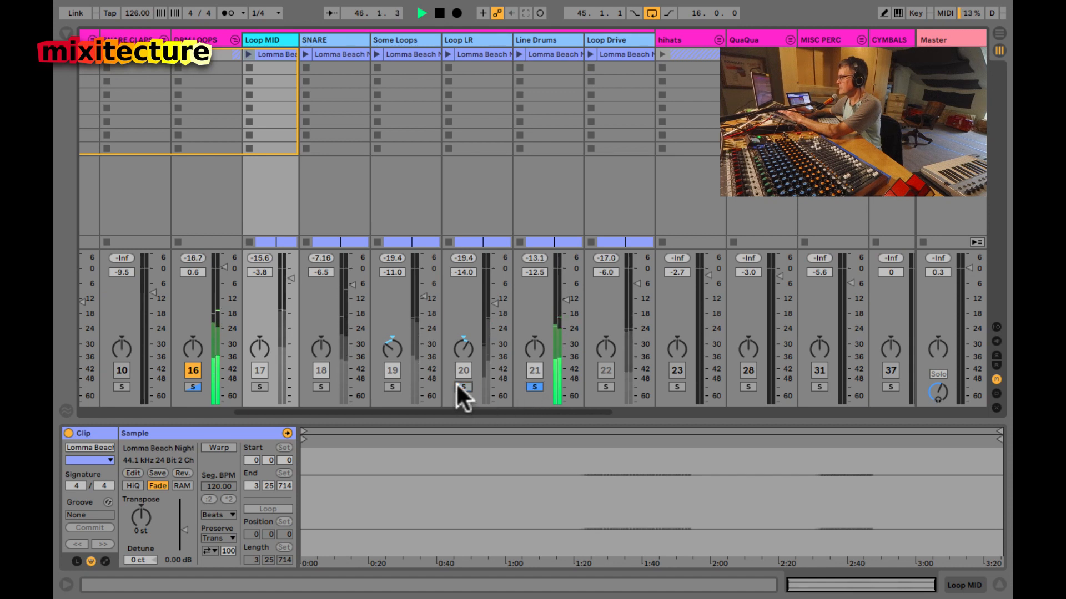
pyautogui.click(534, 387)
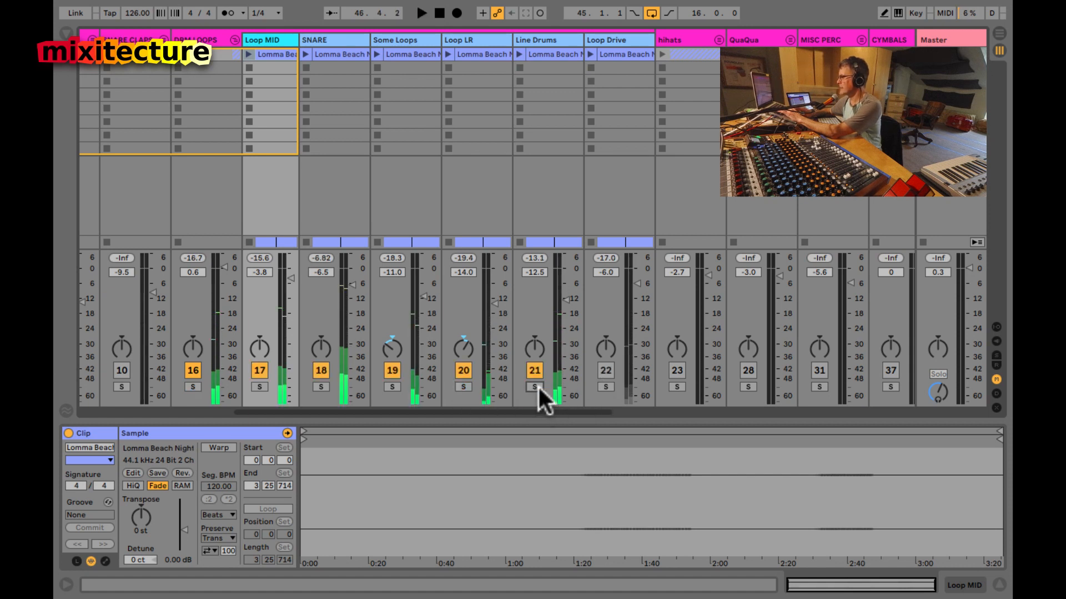
# Step: Unmute Loop Drive, restart playback and compare it with Line Drums by soloing each in turn, leaving neither soloed
pyautogui.click(604, 370)
pyautogui.press('space')
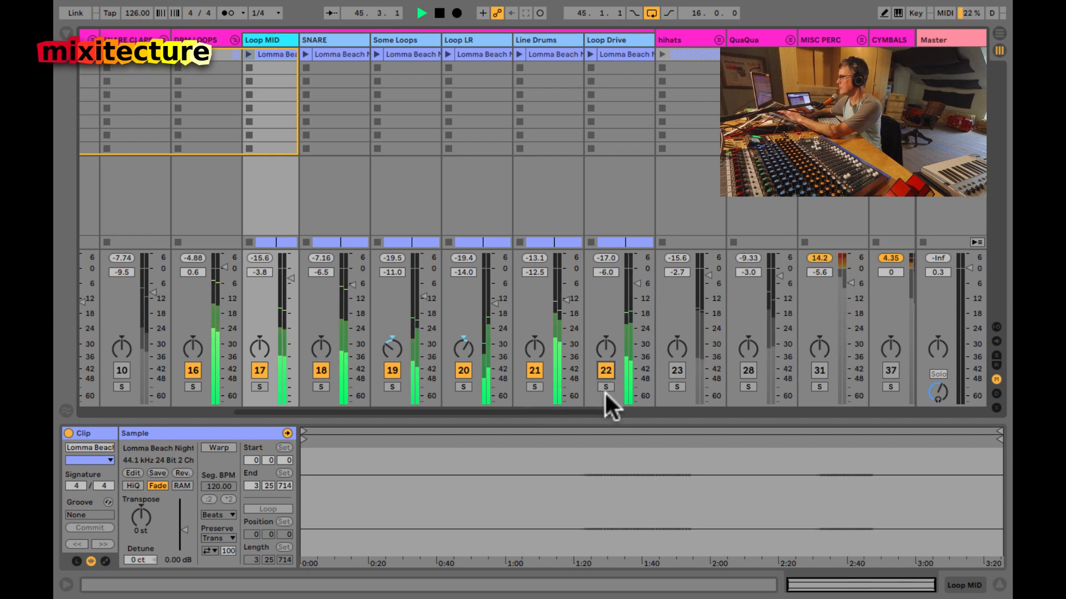
pyautogui.click(606, 385)
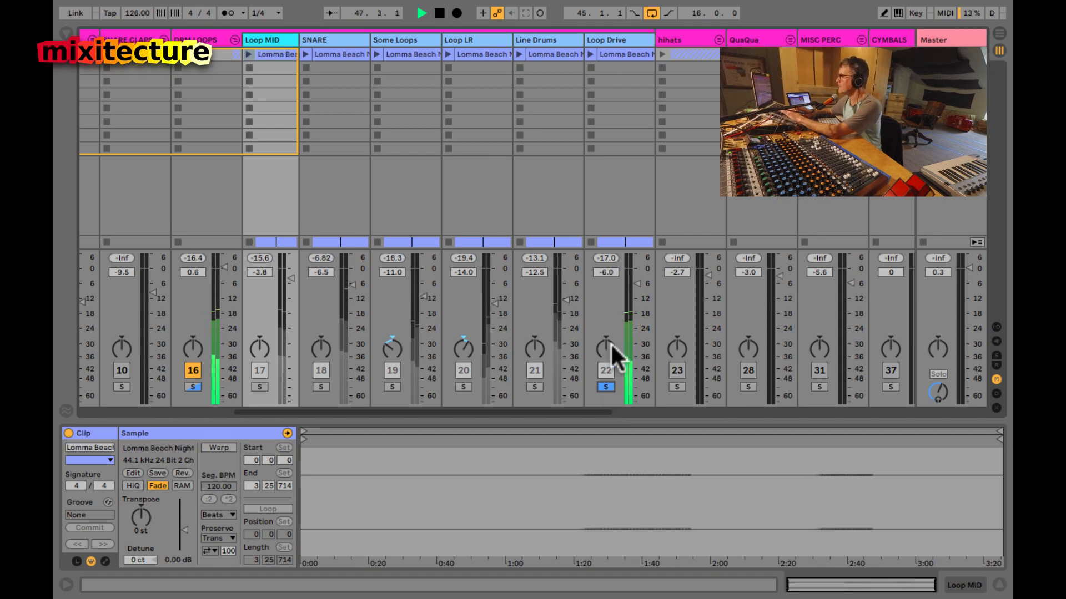
pyautogui.click(605, 386)
pyautogui.click(535, 387)
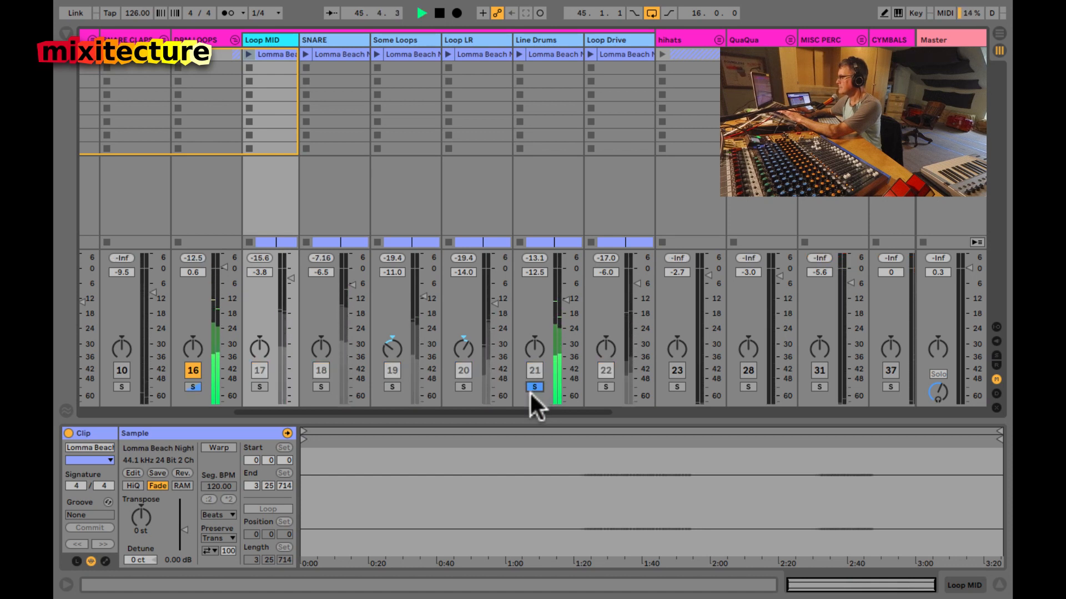
pyautogui.click(534, 388)
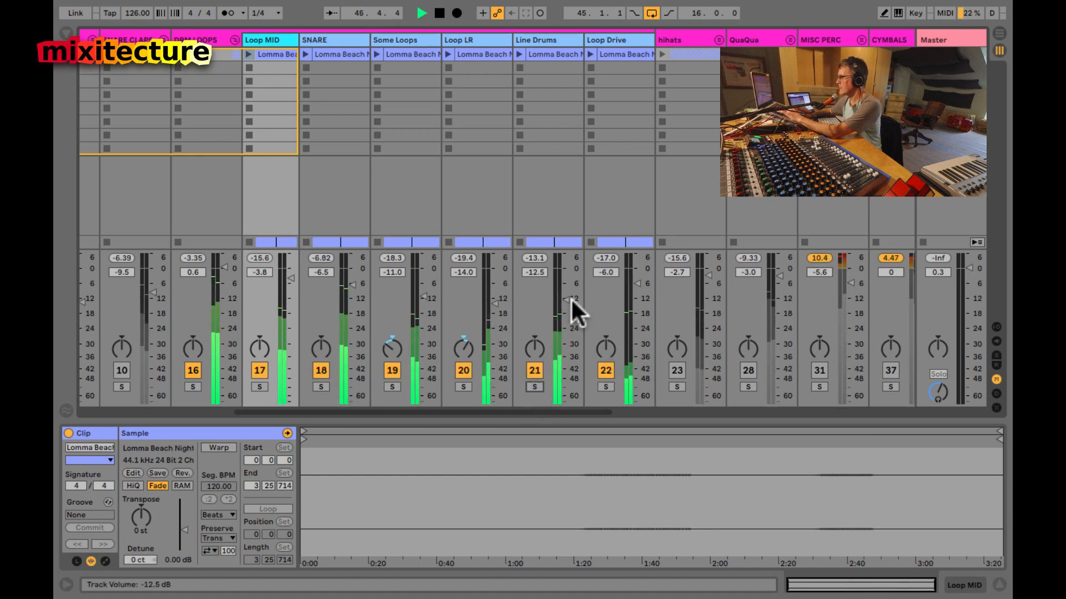
# Step: Lower the volumes of Line Drums, Loop Drive, Loop LR and Some Loops to -inf
pyautogui.moveTo(563, 302); pyautogui.dragTo(562, 404)
pyautogui.moveTo(638, 359); pyautogui.dragTo(638, 479)
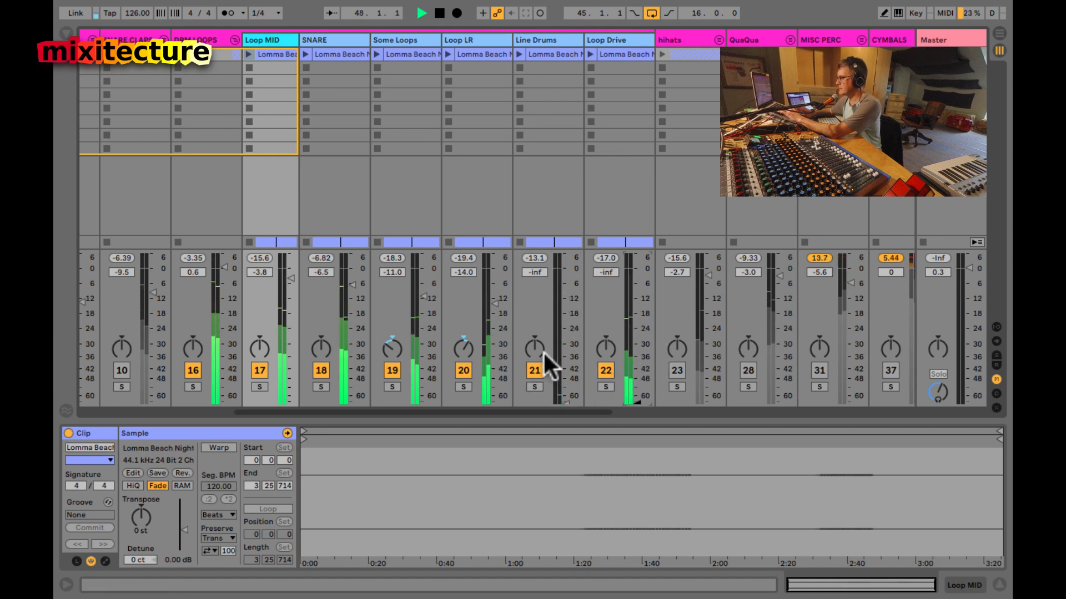
pyautogui.moveTo(498, 344); pyautogui.dragTo(431, 400)
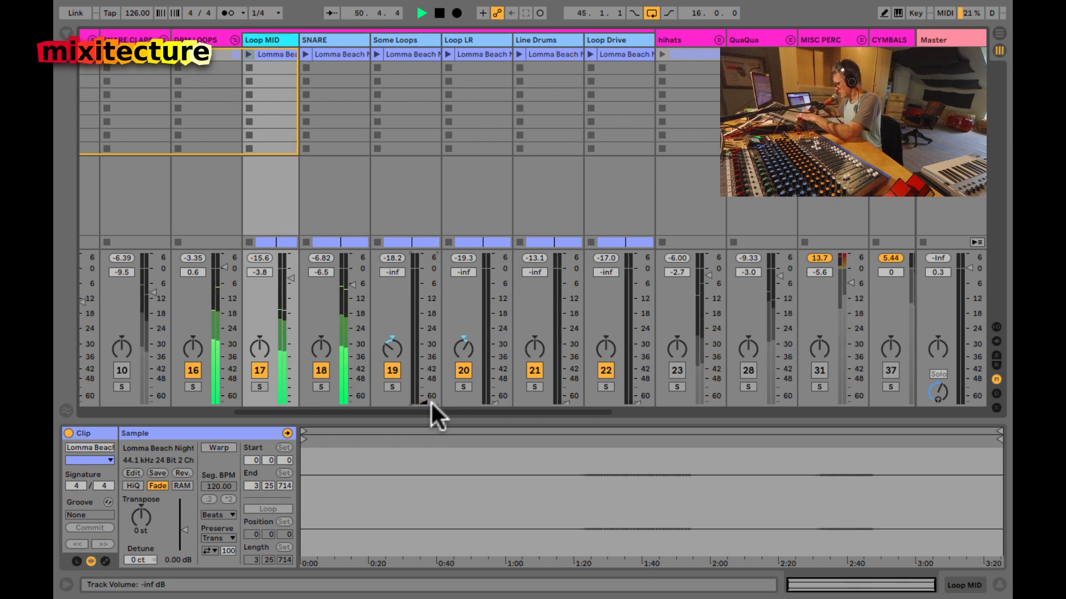
# Step: Shift the control surface's track focus across the mixer so that it starts at Loop MID
pyautogui.hscroll(-5, 430, 400)
pyautogui.press('Right')
pyautogui.press('Right')
pyautogui.press('Right')
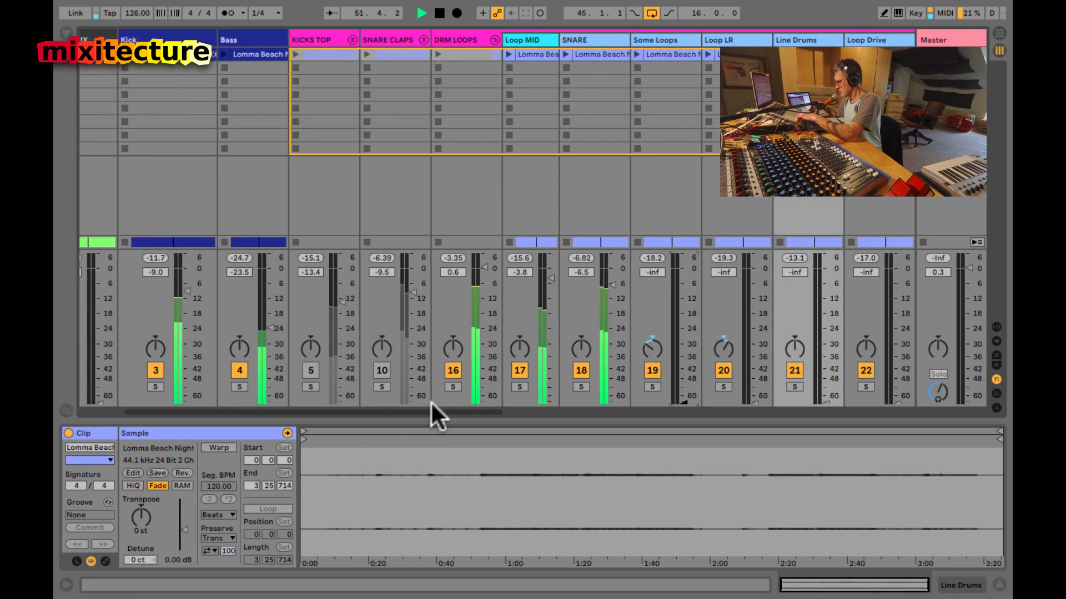
pyautogui.press('Right')
pyautogui.press('Right')
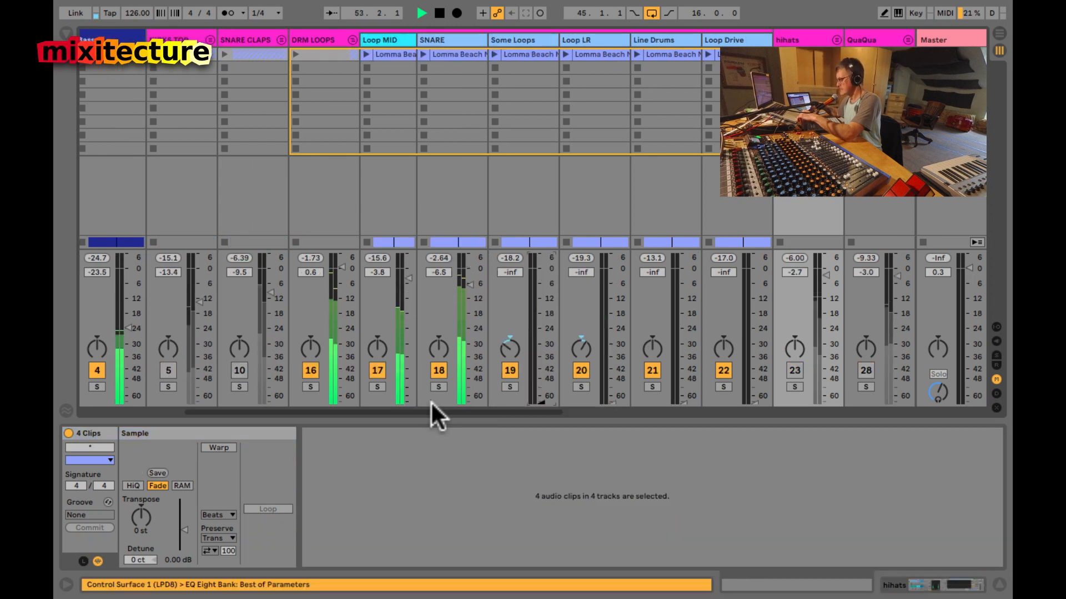
pyautogui.press('Right')
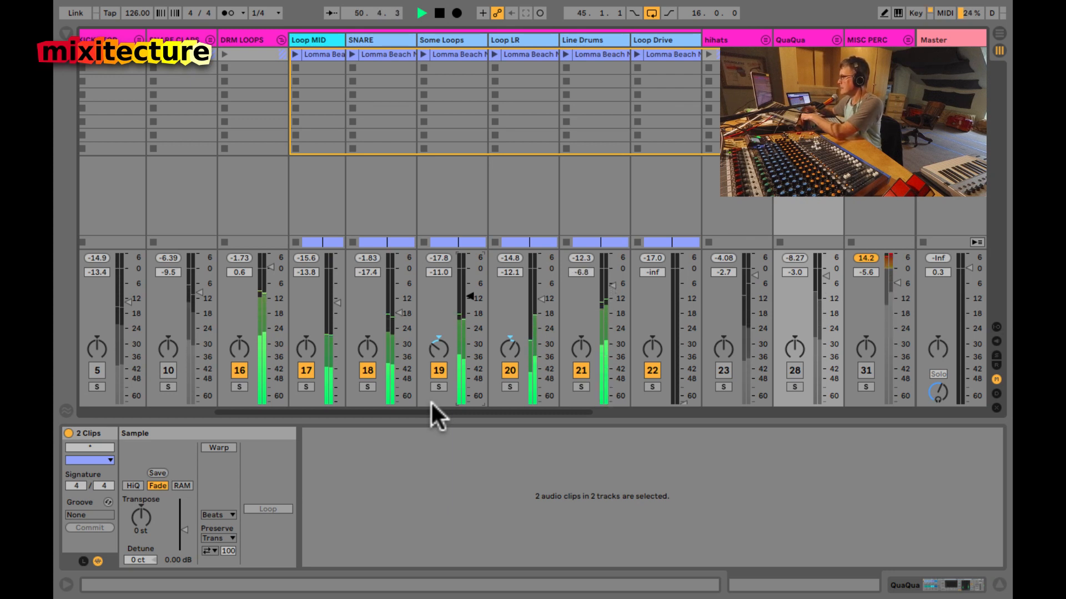
# Step: Solo the Line Drums track, select it and show its device chain
pyautogui.click(581, 387)
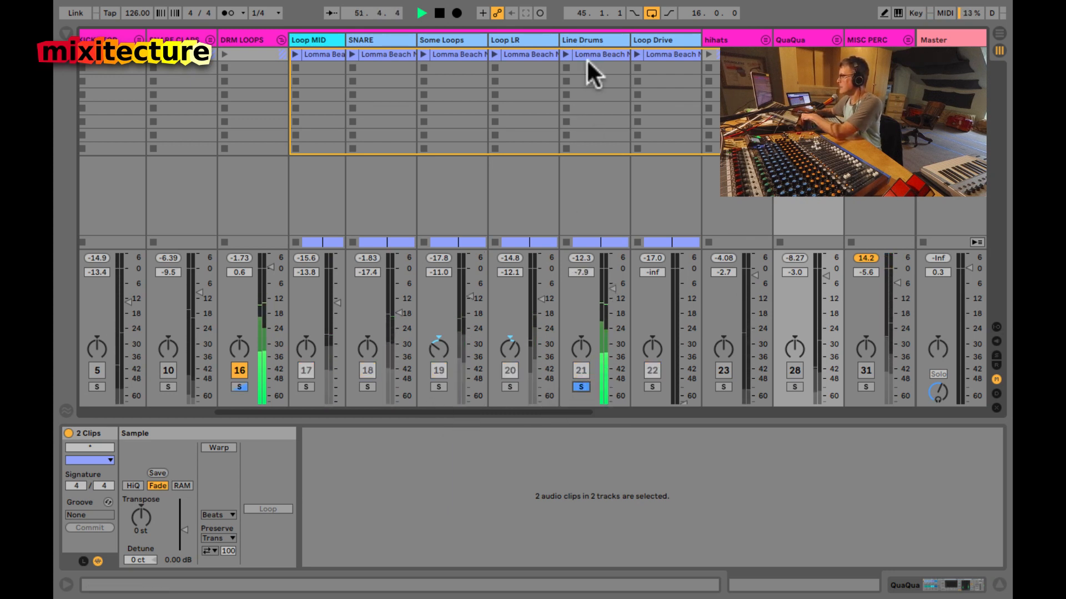
pyautogui.click(583, 38)
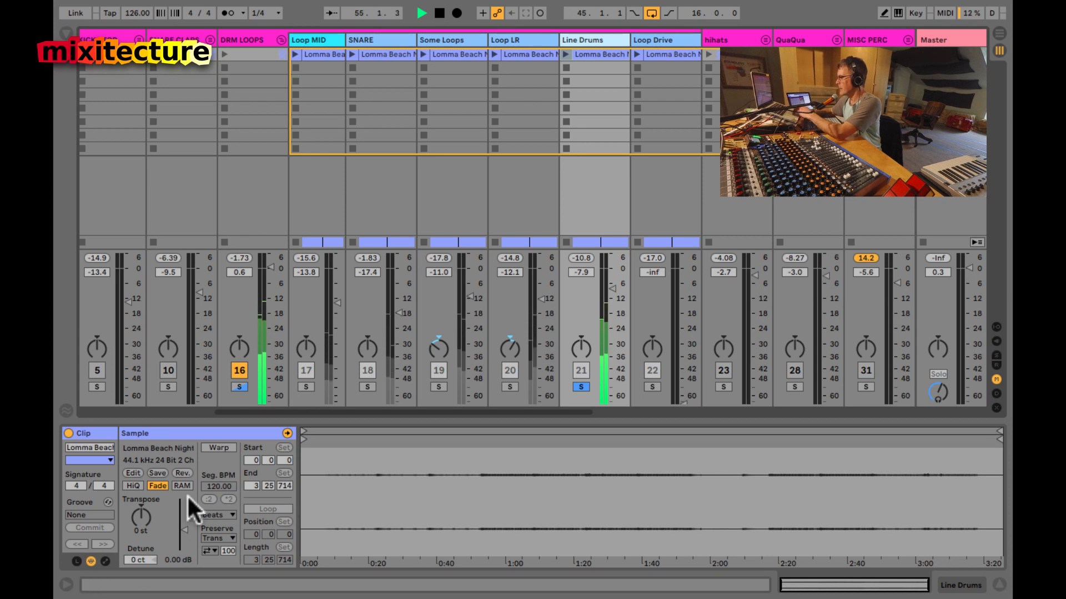
pyautogui.hotkey('shift', 'Tab')
pyautogui.hotkey('shift', 'Tab')
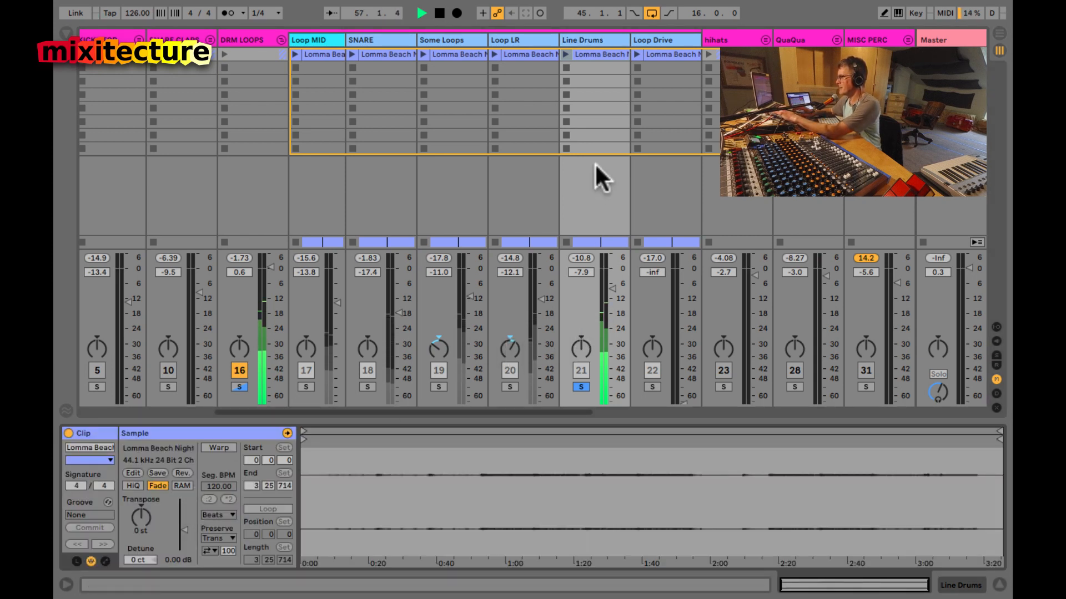
pyautogui.hotkey('shift', 'Tab')
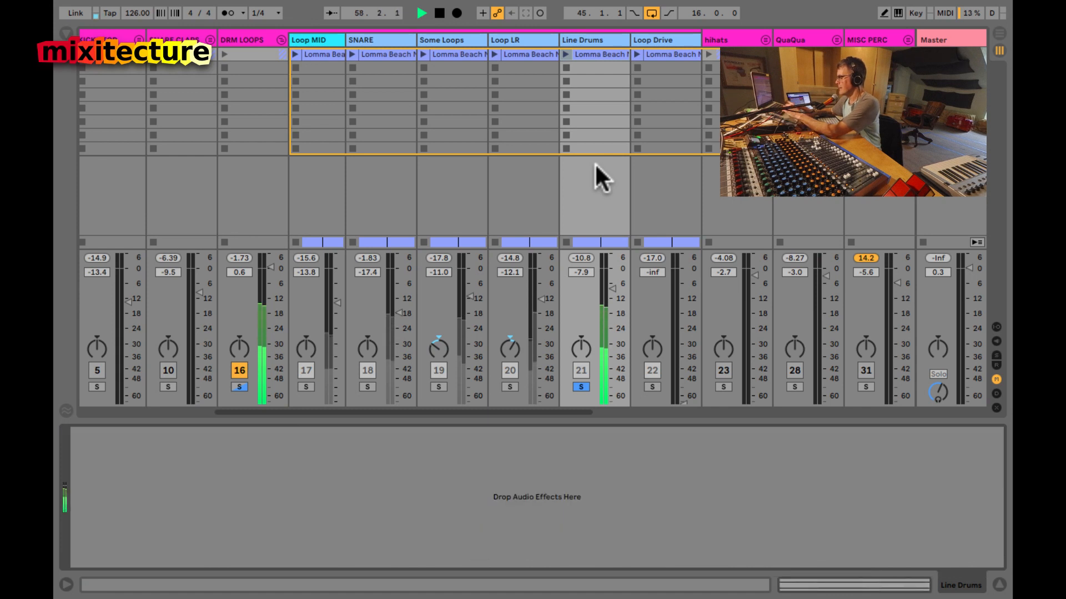
# Step: Add a Compressor to Line Drums with a 25.9 ms attack, -29.0 dB threshold and 6.28 dB output gain
pyautogui.press('super+alt+b')
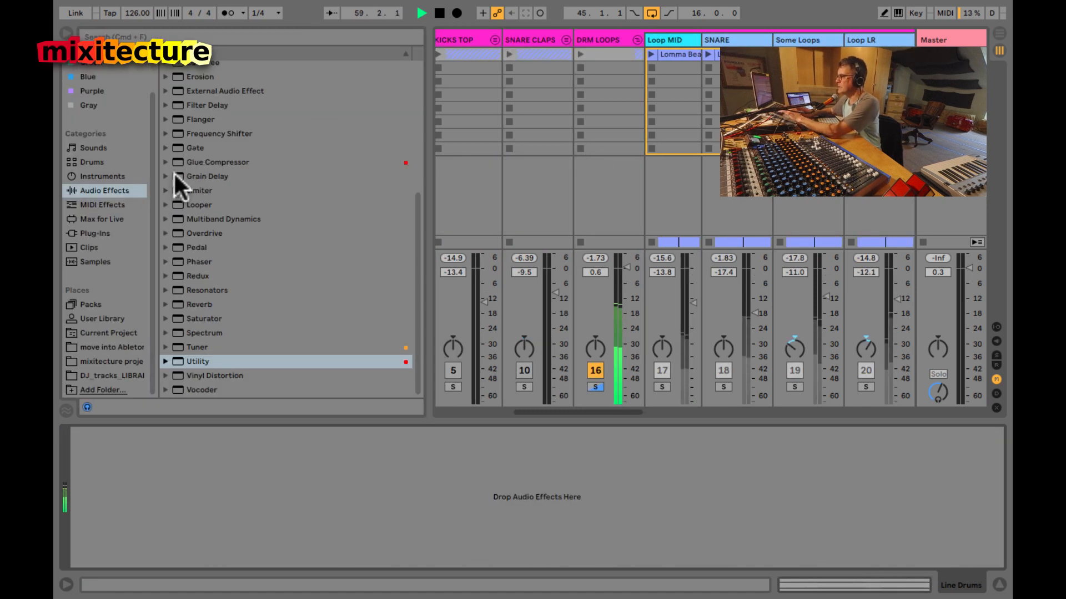
pyautogui.scroll(5, 178, 212)
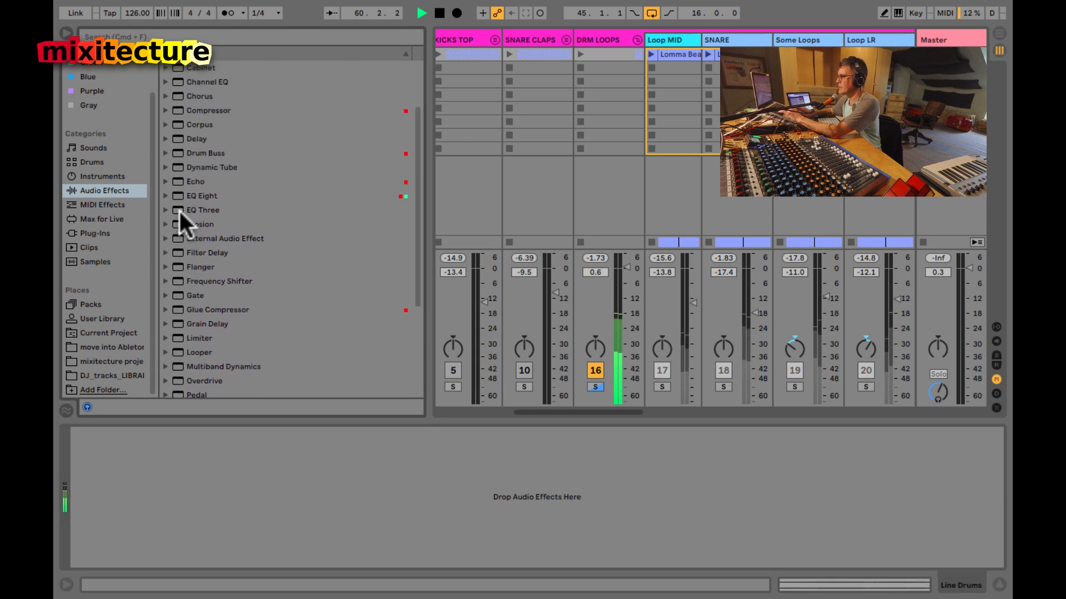
pyautogui.doubleClick(174, 110)
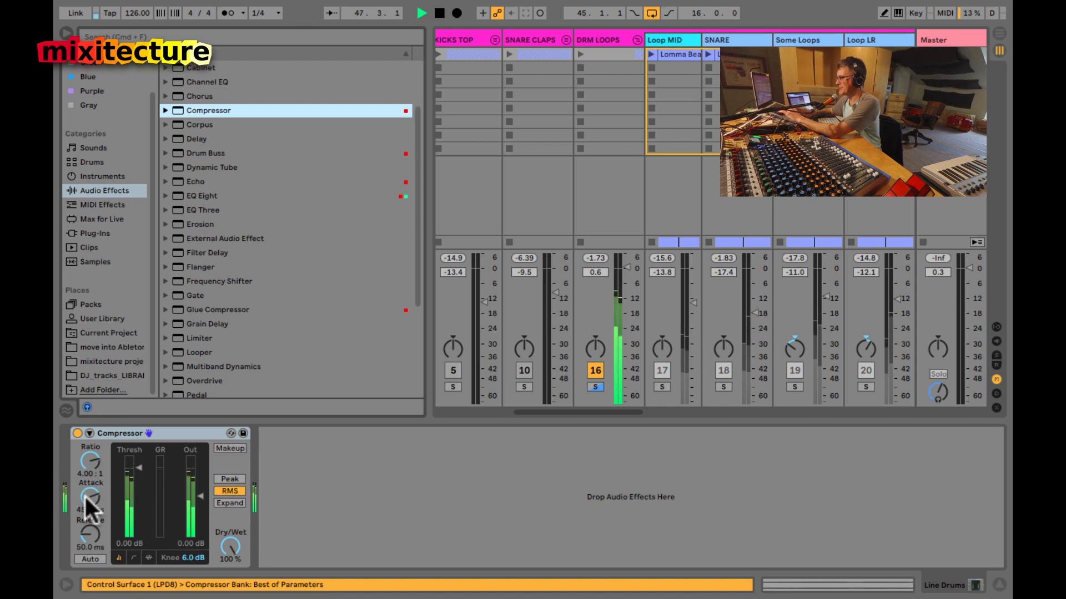
pyautogui.moveTo(85, 496); pyautogui.dragTo(85, 502)
pyautogui.click(134, 470)
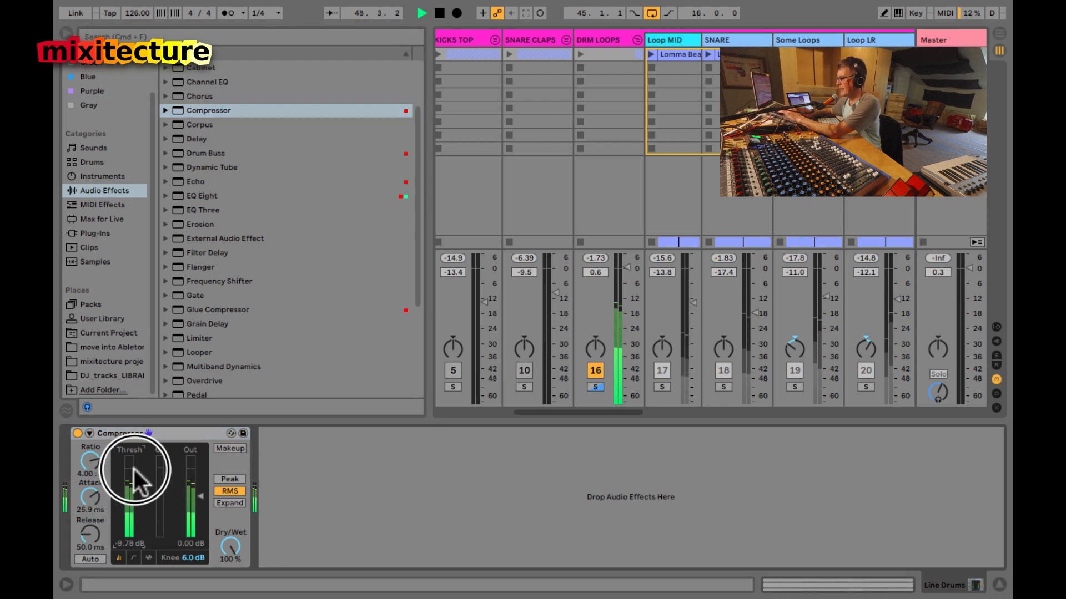
pyautogui.moveTo(135, 469); pyautogui.dragTo(138, 530)
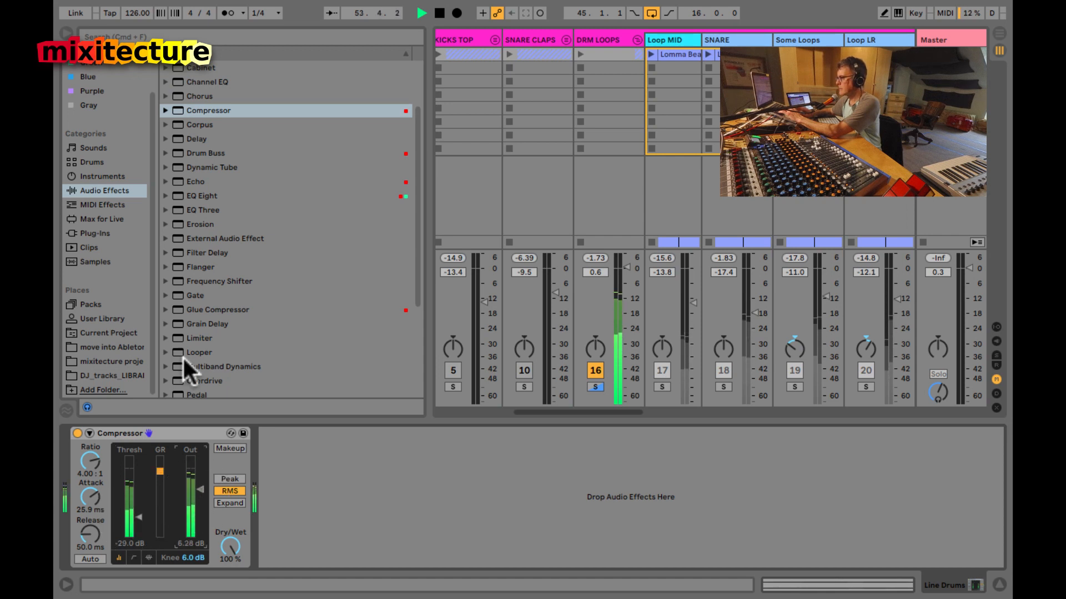
# Step: Add EQ Eight after the Compressor and use only band 7, cutting 3.81 dB at 3.75 kHz with a Q of 1.65
pyautogui.click(179, 195)
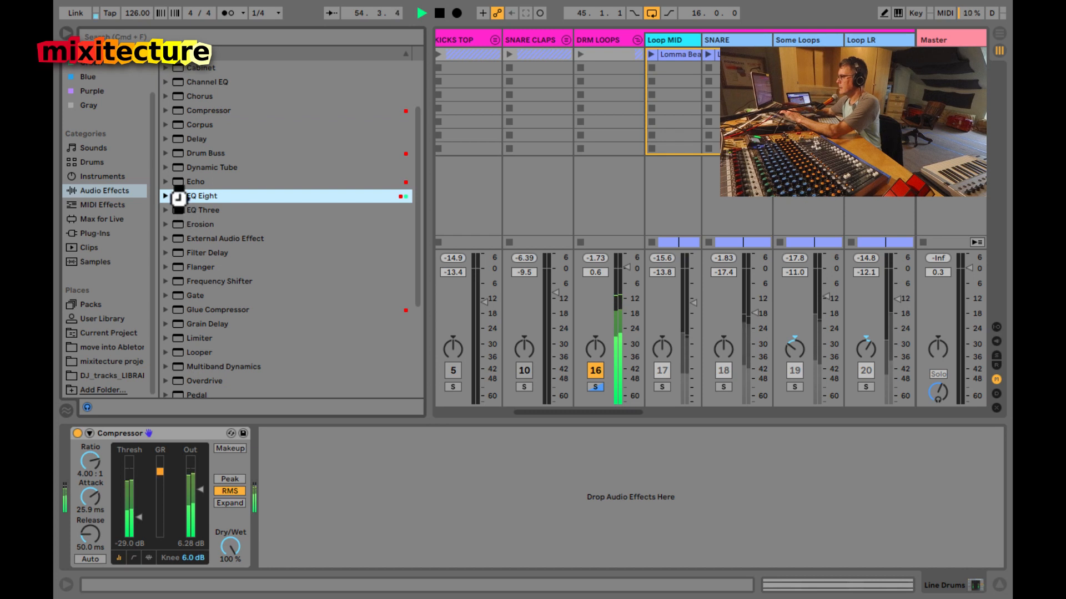
pyautogui.moveTo(443, 341); pyautogui.dragTo(511, 460)
pyautogui.click(520, 559)
pyautogui.moveTo(277, 503); pyautogui.dragTo(277, 502)
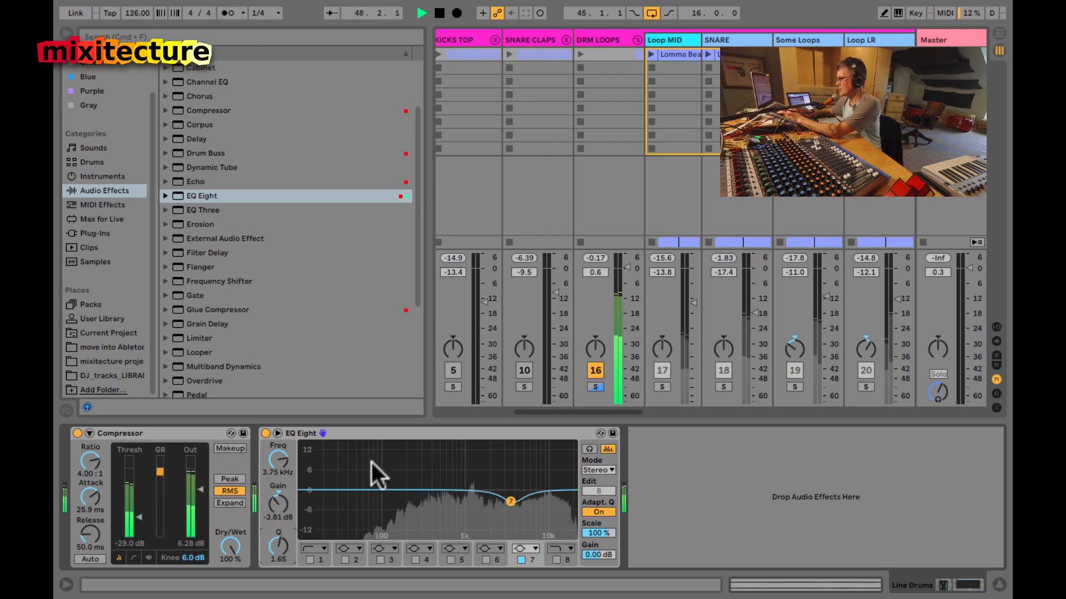
# Step: Hide the browser and enable the low-cut band 1 in the EQ Eight on Line Drums
pyautogui.press('super+alt+b')
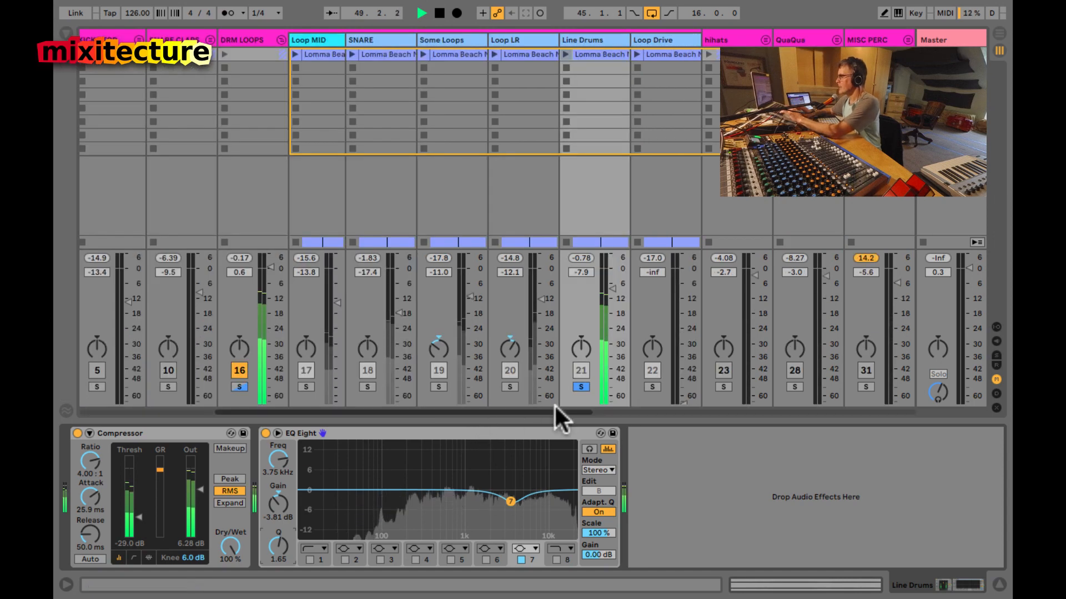
pyautogui.click(309, 560)
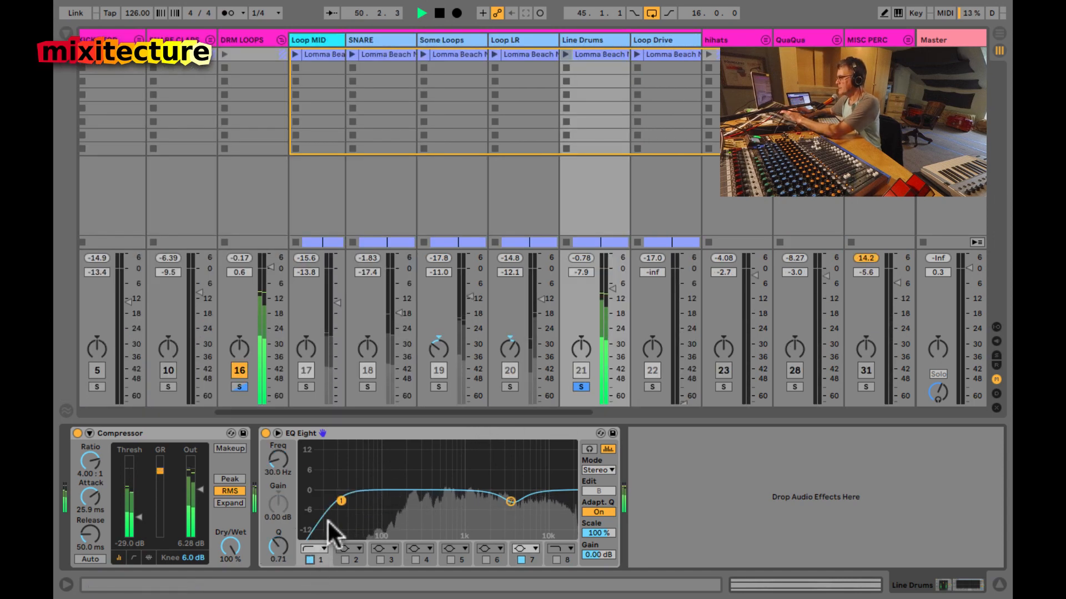
# Step: Set band 1 of the Line Drums EQ Eight to the steeper low cut at 99 Hz with a Q of 0.89
pyautogui.moveTo(278, 459); pyautogui.dragTo(278, 462)
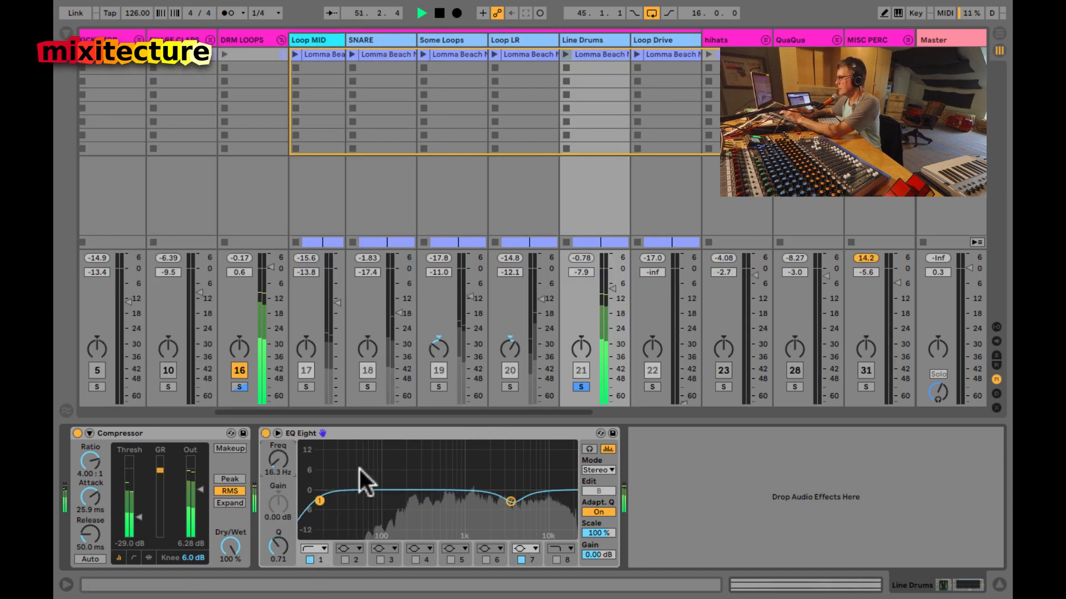
pyautogui.doubleClick(373, 465)
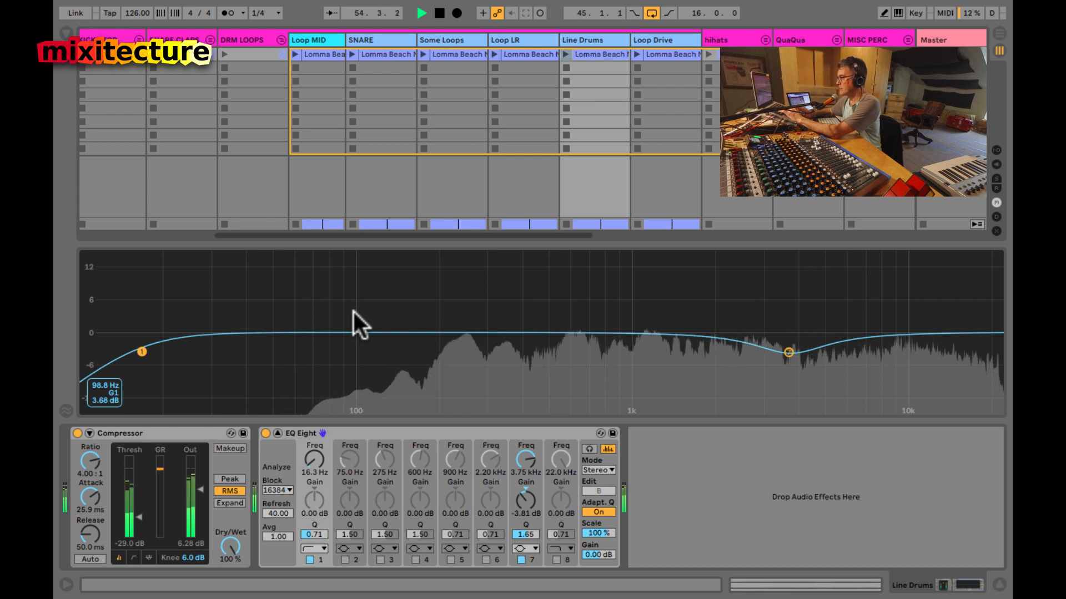
pyautogui.click(307, 548)
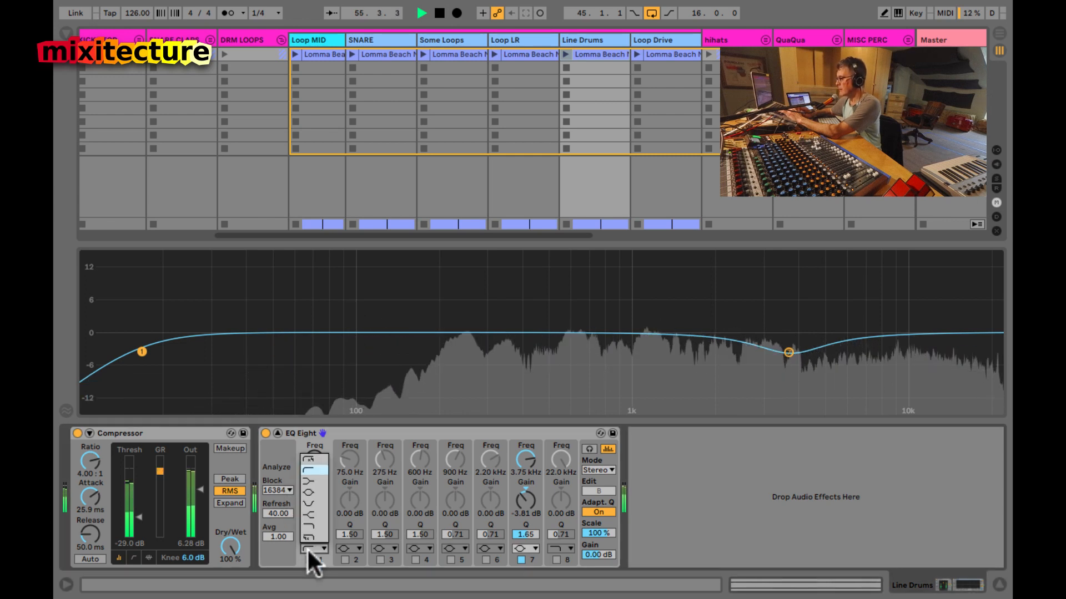
pyautogui.click(308, 460)
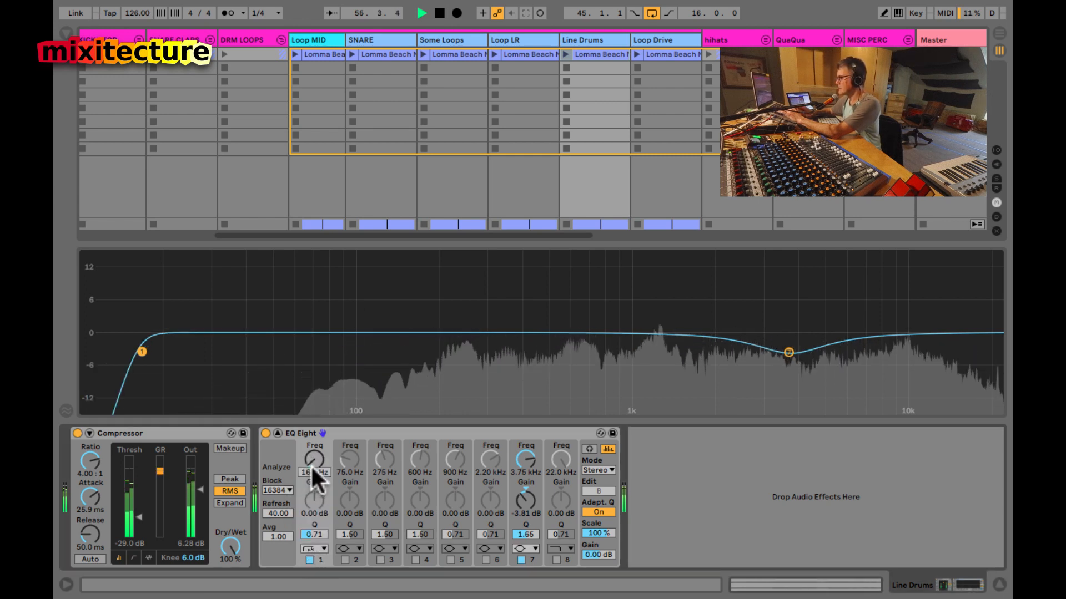
pyautogui.scroll(5, 311, 464)
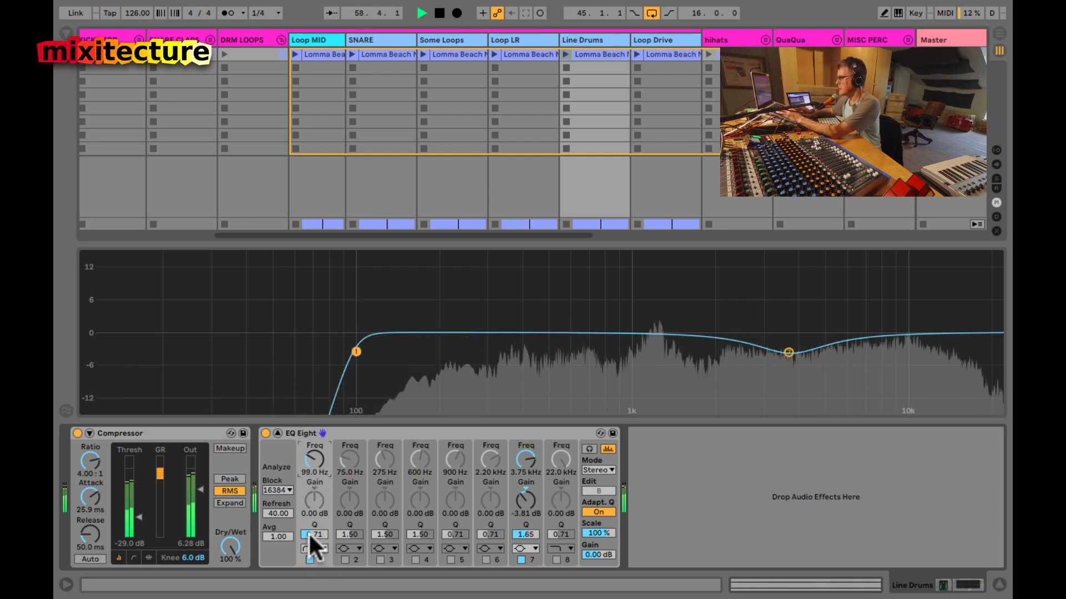
pyautogui.moveTo(308, 531); pyautogui.dragTo(308, 527)
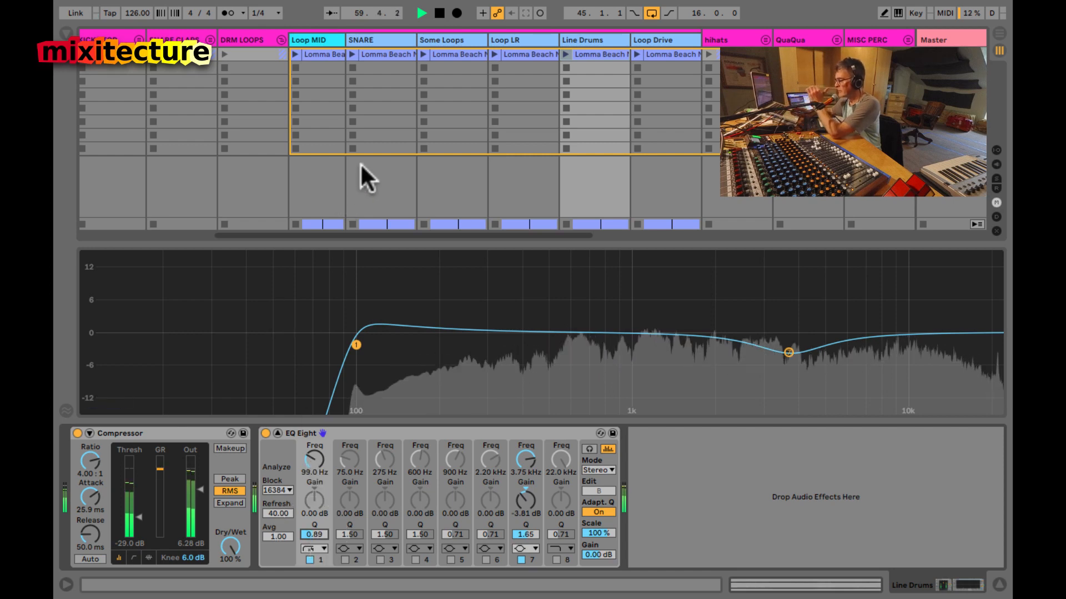
pyautogui.doubleClick(311, 306)
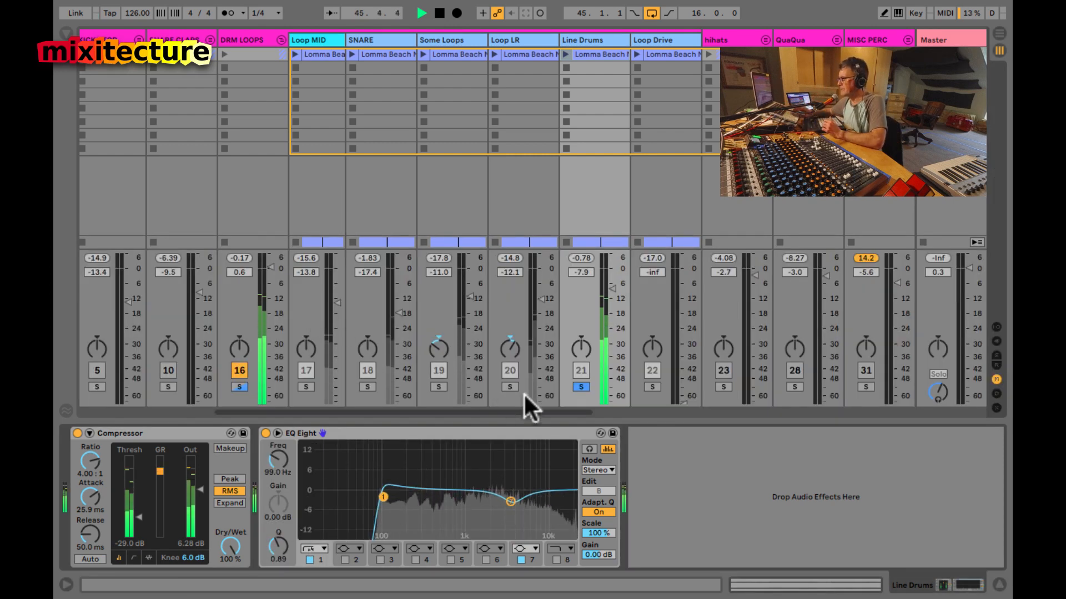
# Step: Compare Line Drums in solo with the full loop mix, leaving its solo off
pyautogui.click(581, 387)
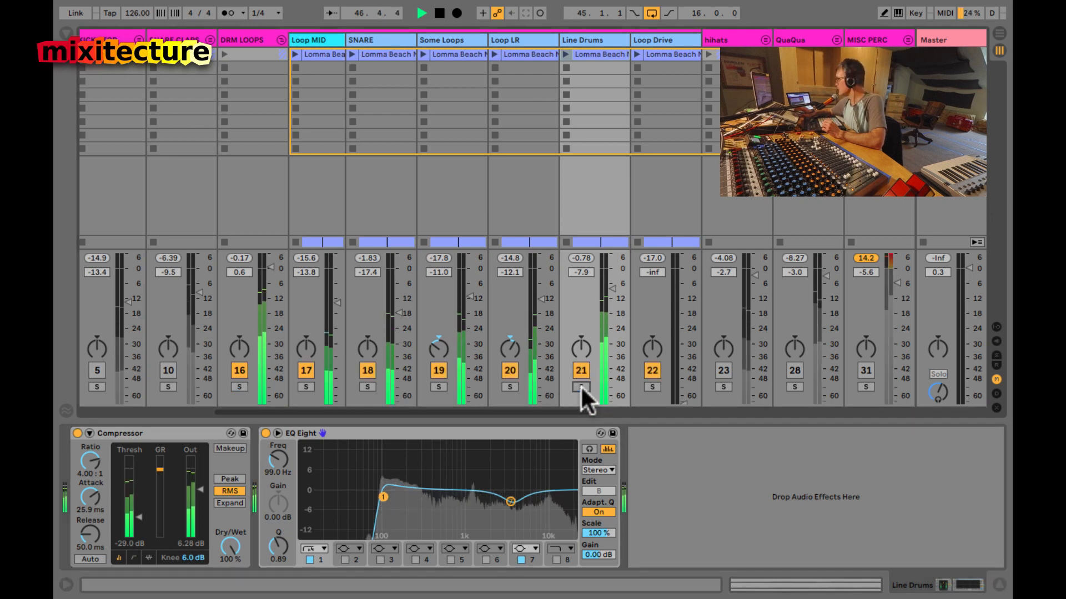
pyautogui.click(580, 387)
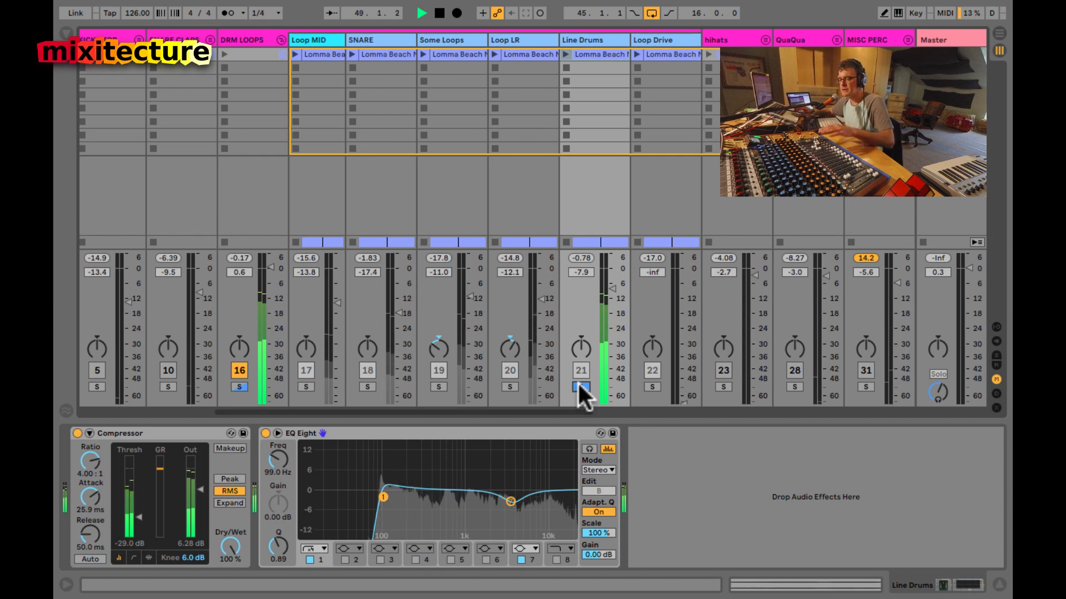
pyautogui.click(581, 387)
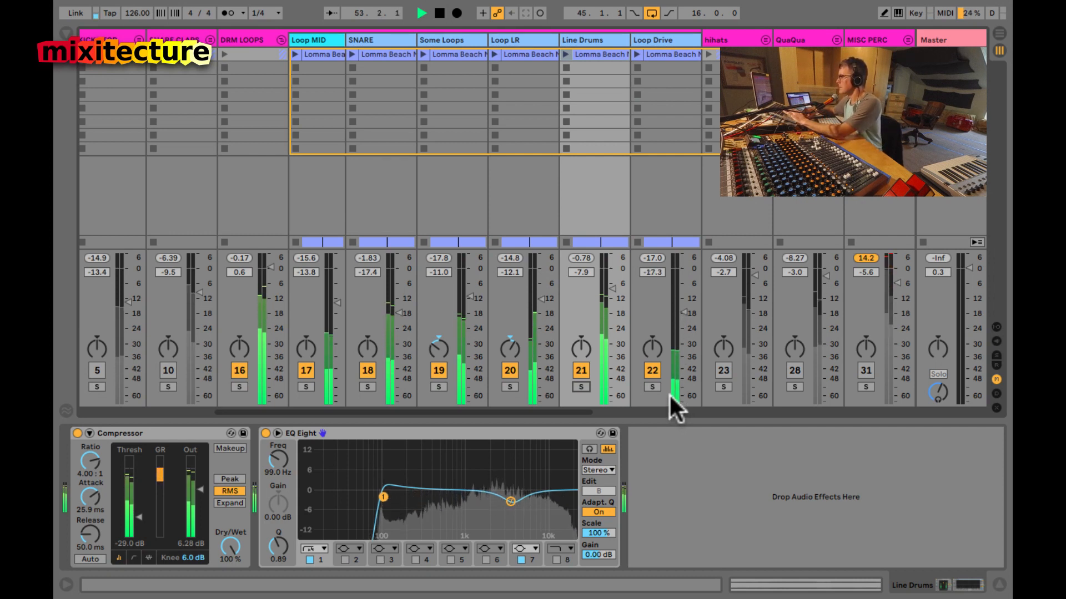
# Step: Solo Loop Drive with its volume at -2.0 dB and copy the Compressor and EQ Eight from Line Drums onto it
pyautogui.click(651, 387)
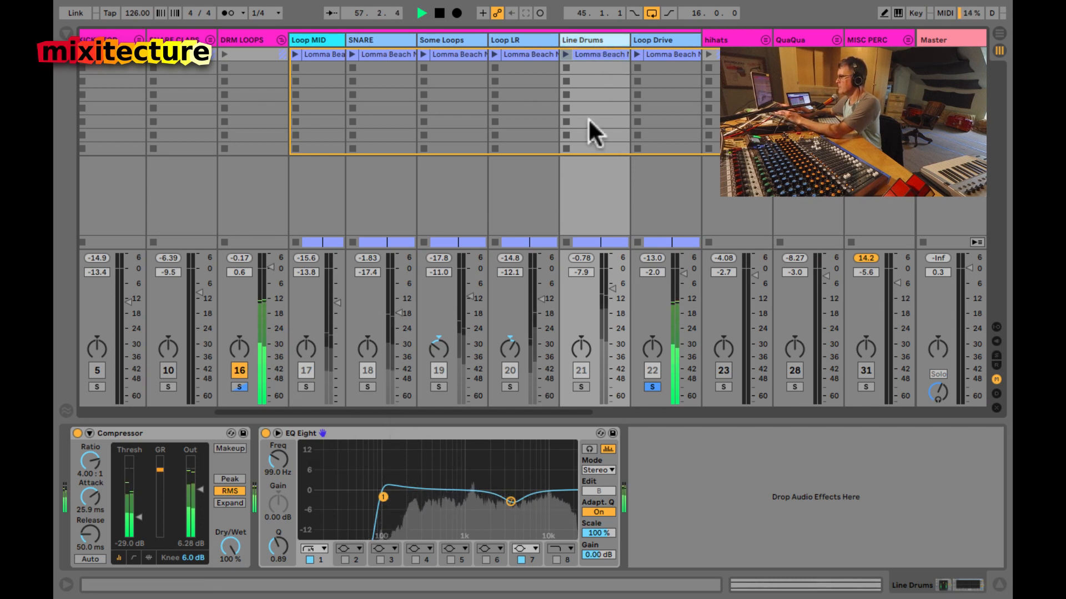
pyautogui.click(350, 437)
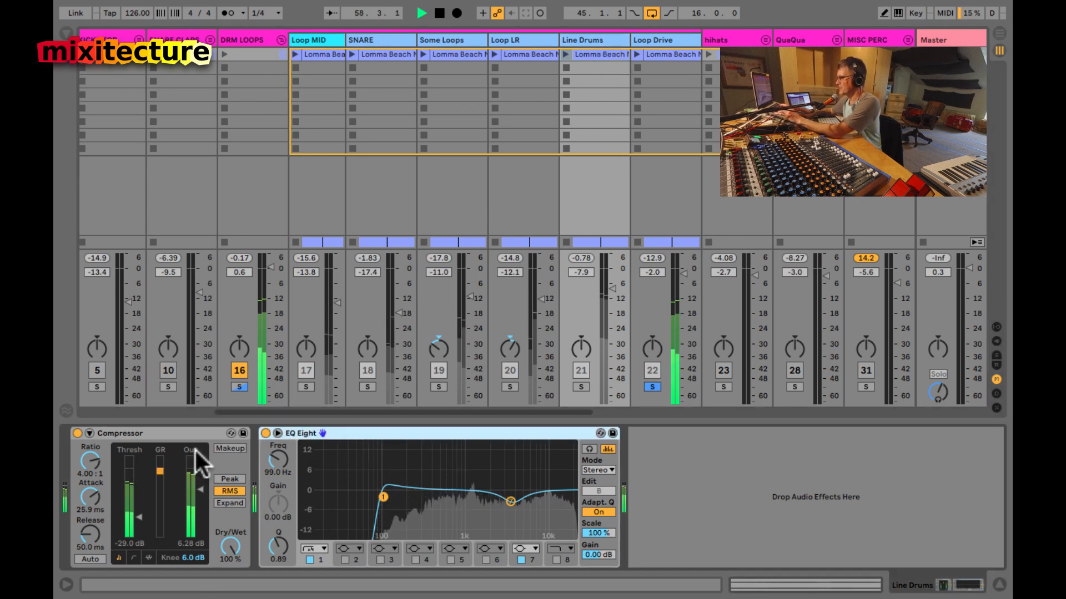
pyautogui.click(194, 435)
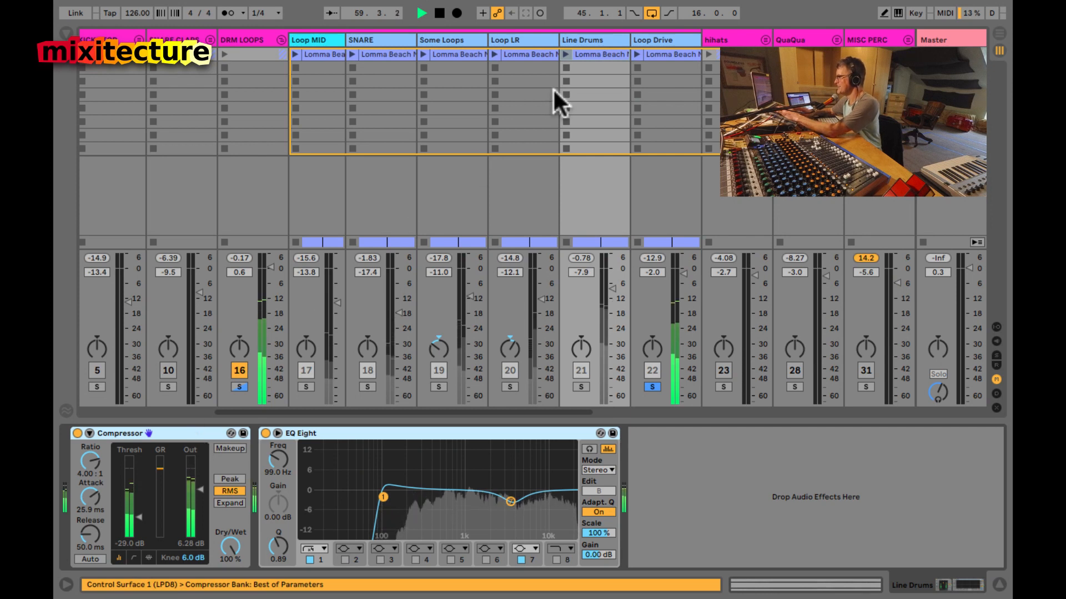
pyautogui.click(669, 108)
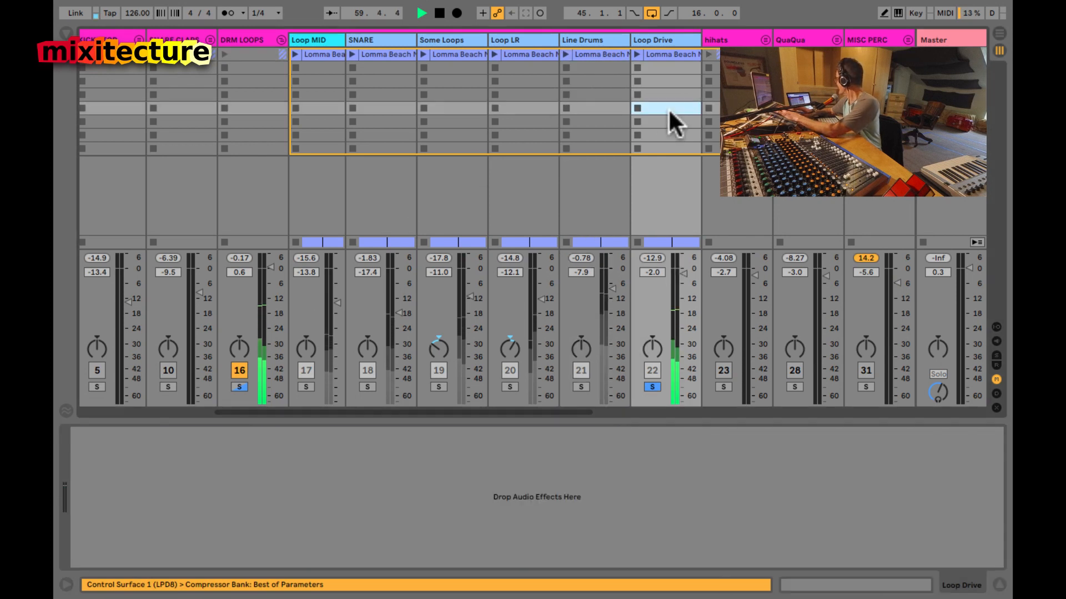
pyautogui.click(405, 487)
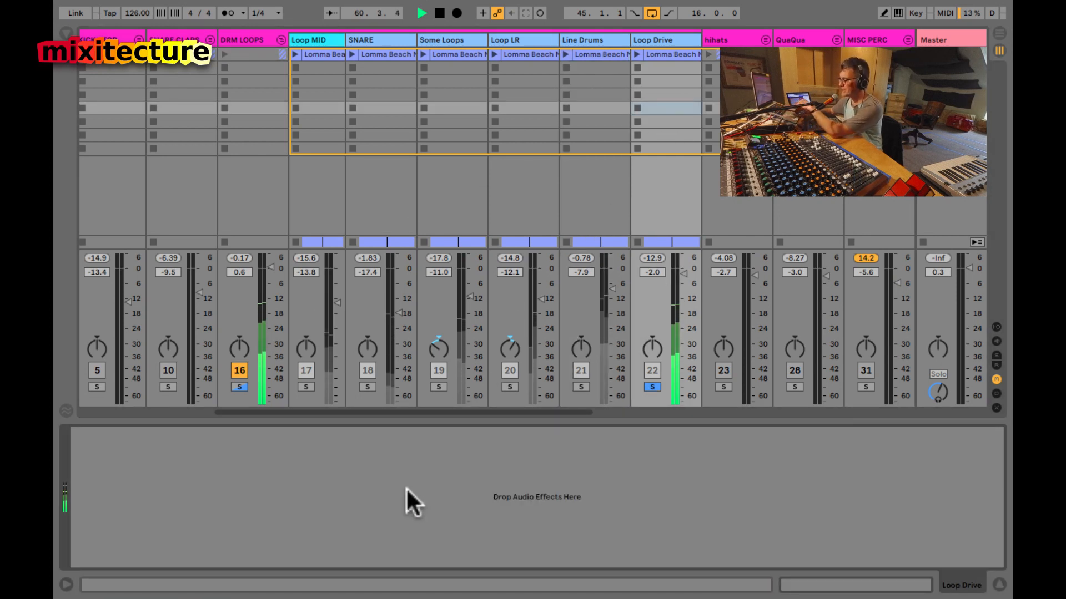
pyautogui.press('super+z')
# Step: Take Loop Drive out of solo and compare Line Drums alone with all the loops playing together
pyautogui.click(650, 383)
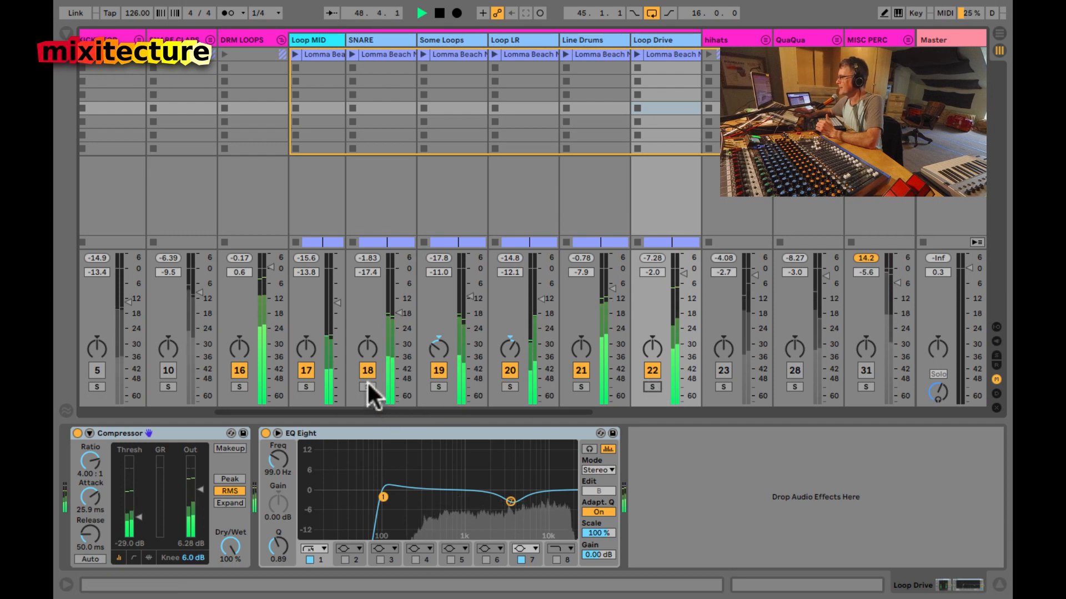
pyautogui.click(583, 385)
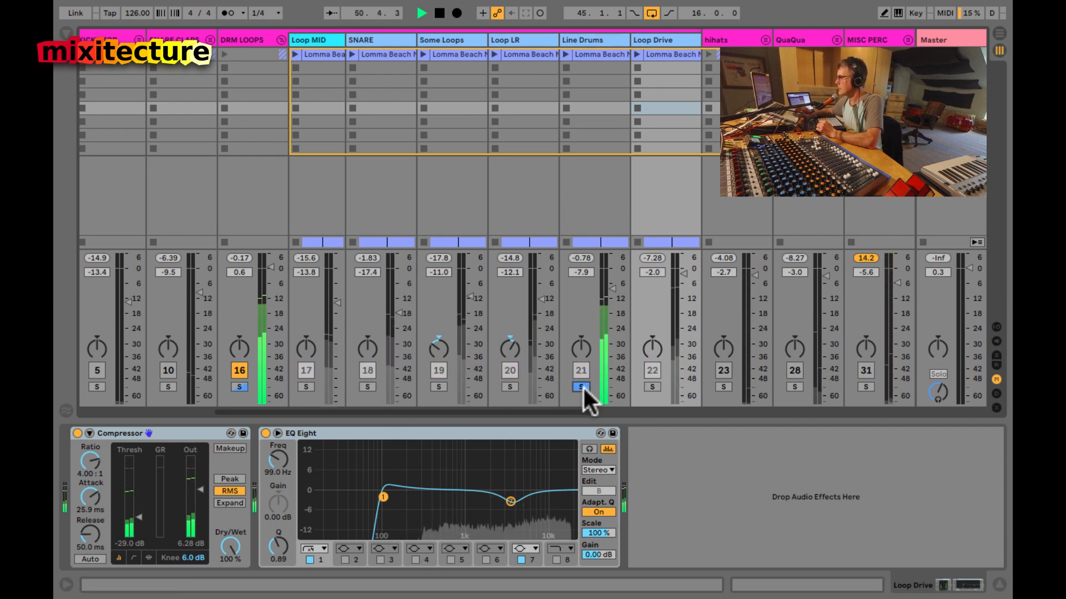
pyautogui.click(581, 385)
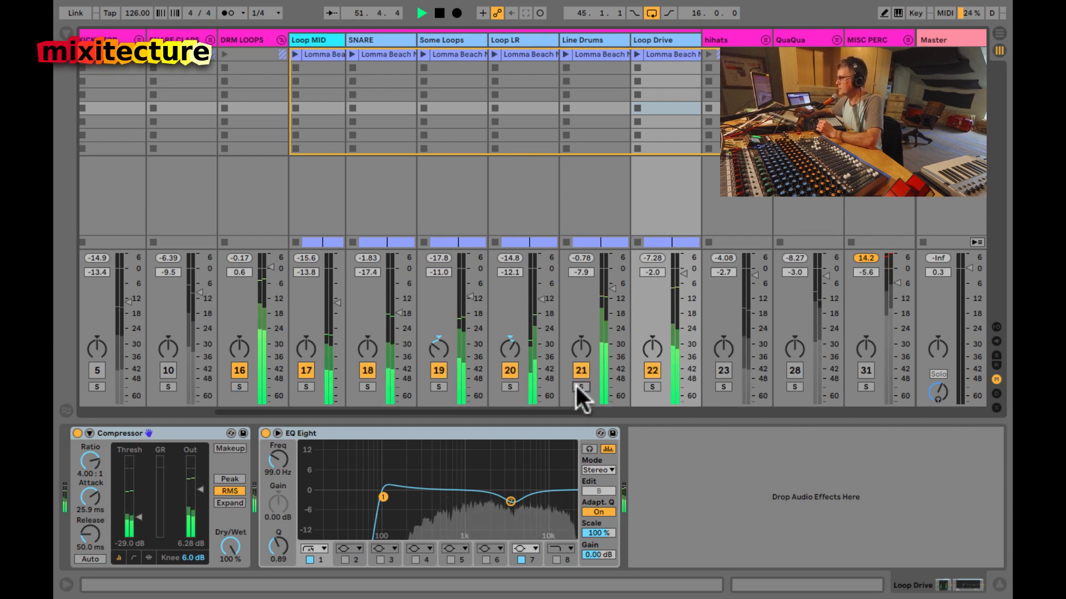
pyautogui.click(577, 385)
pyautogui.click(576, 385)
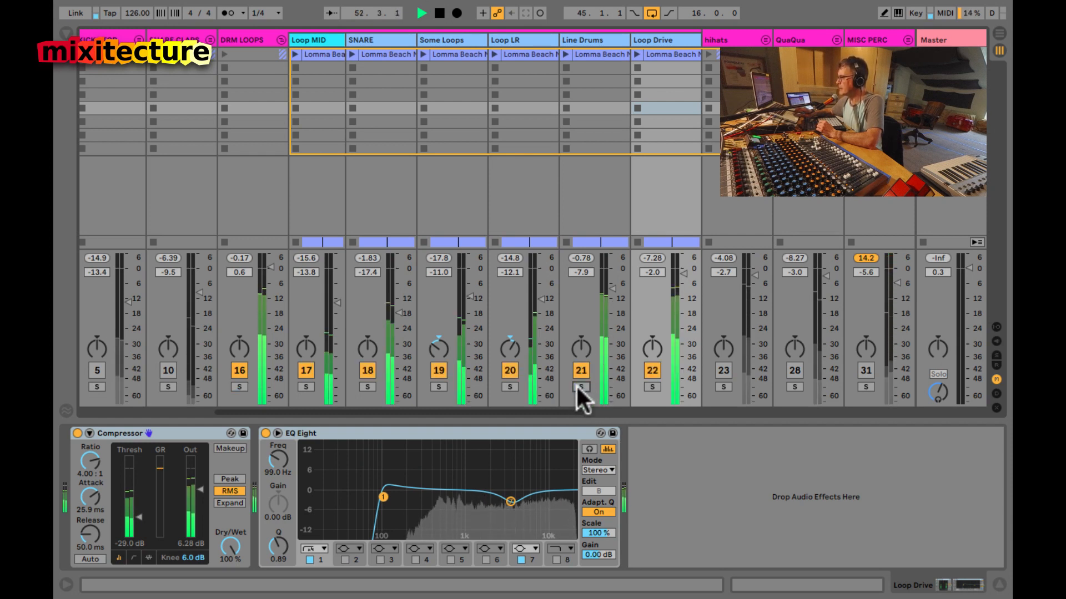
# Step: Solo Loop Drive, change EQ Eight band 1 to the gentler low cut at 3.03 kHz with Q 0.97, and disable band 7
pyautogui.click(651, 387)
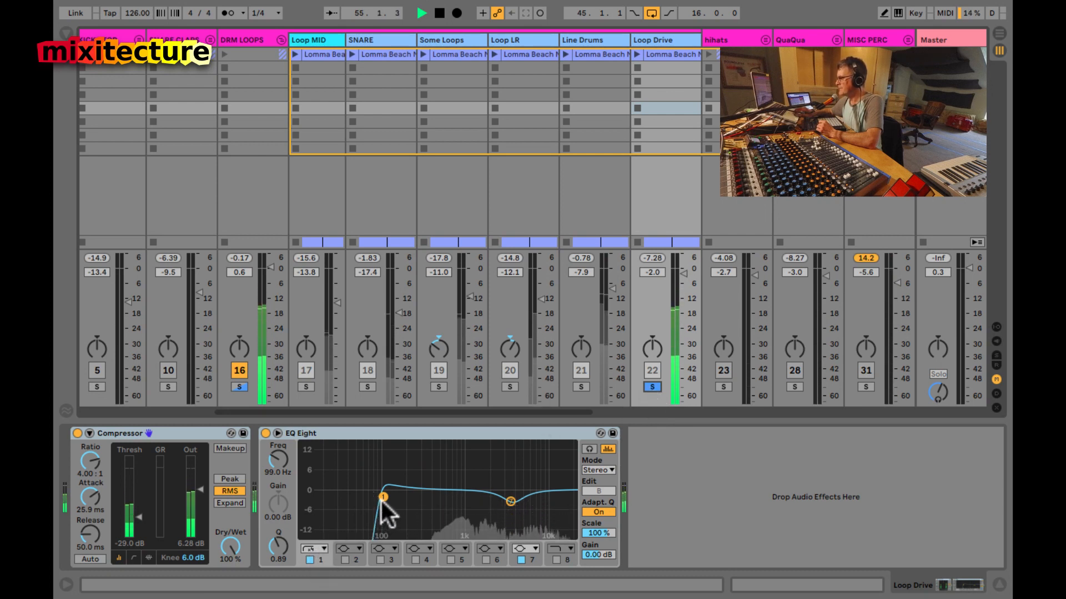
pyautogui.moveTo(382, 497); pyautogui.dragTo(403, 507)
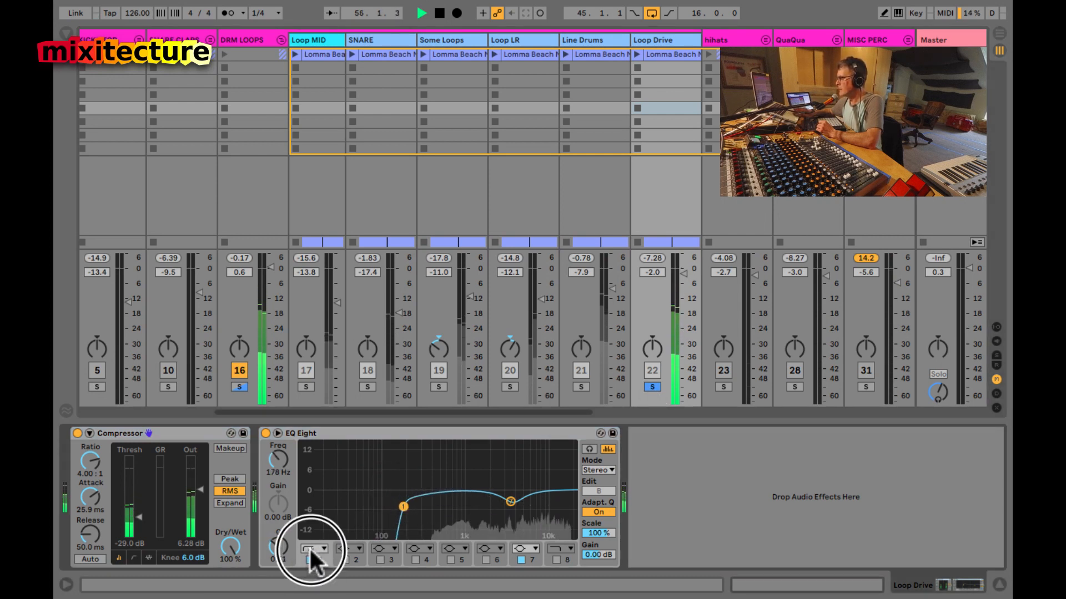
pyautogui.click(311, 548)
pyautogui.click(308, 467)
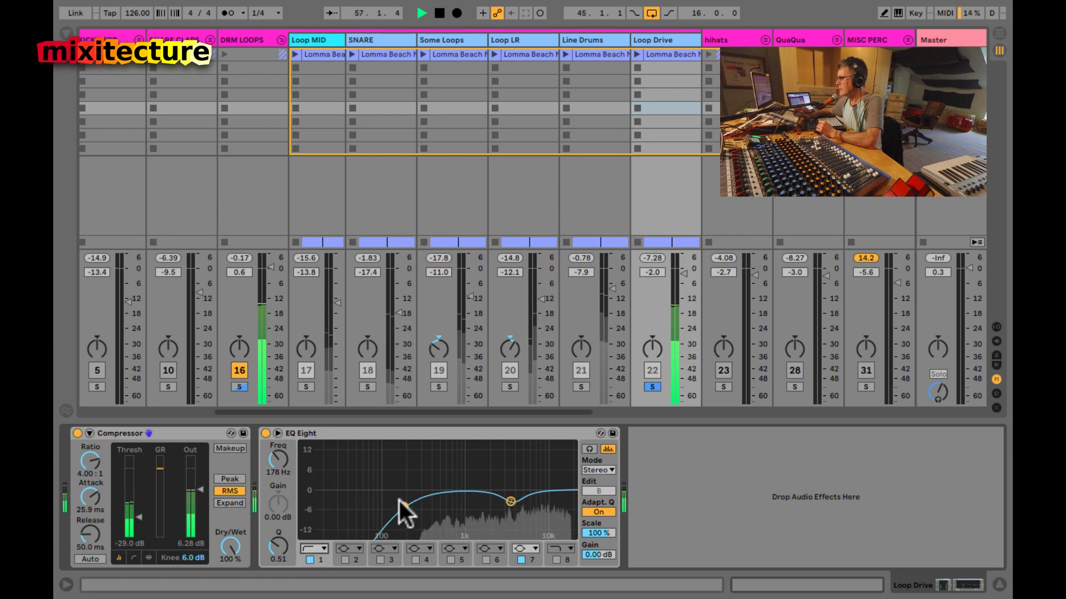
pyautogui.moveTo(403, 506); pyautogui.dragTo(502, 494)
pyautogui.click(521, 559)
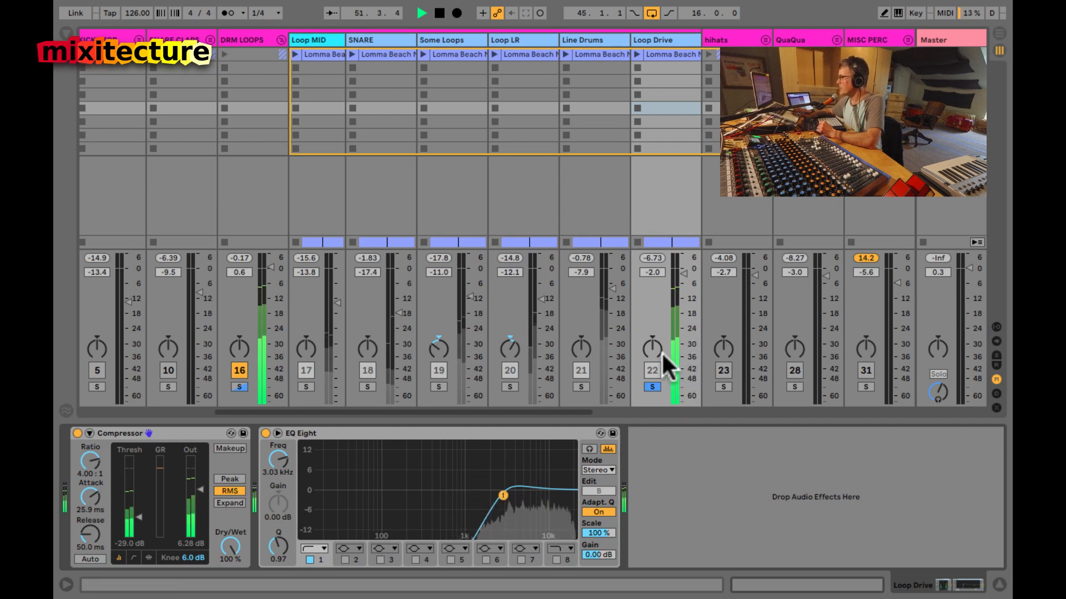
# Step: Take Loop Drive out of solo and raise its track volume to -1.5 dB
pyautogui.click(652, 387)
pyautogui.click(683, 272)
pyautogui.moveTo(682, 271); pyautogui.dragTo(678, 268)
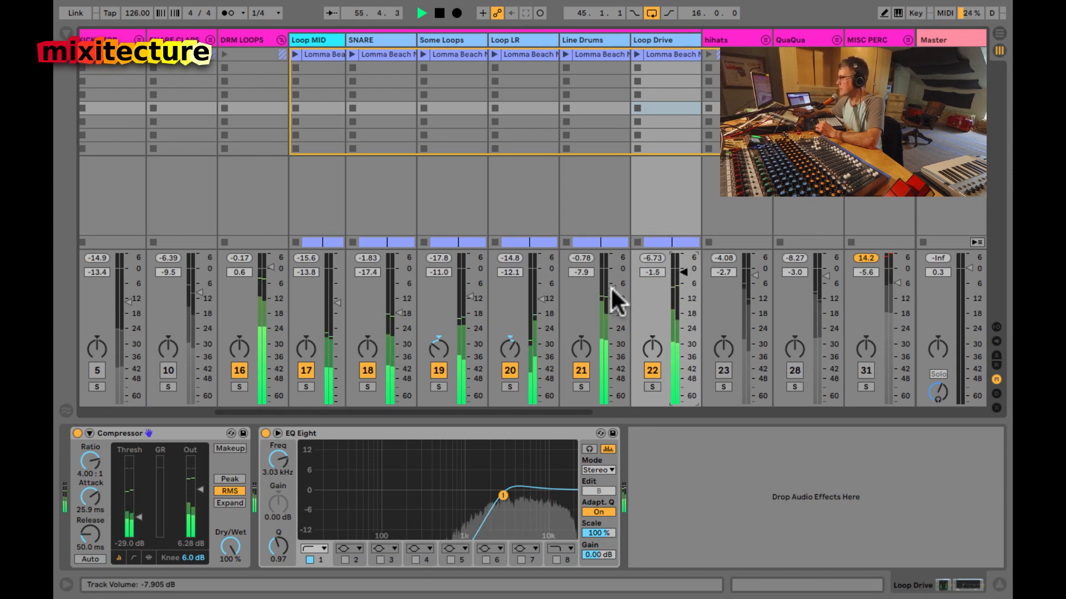
# Step: Rebalance Line Drums to -17.4 dB and Loop LR to -10.2 dB, raise Loop Drive's low cut to 4.49 kHz, and stop playback
pyautogui.moveTo(611, 288); pyautogui.dragTo(611, 340)
pyautogui.moveTo(541, 303); pyautogui.dragTo(551, 358)
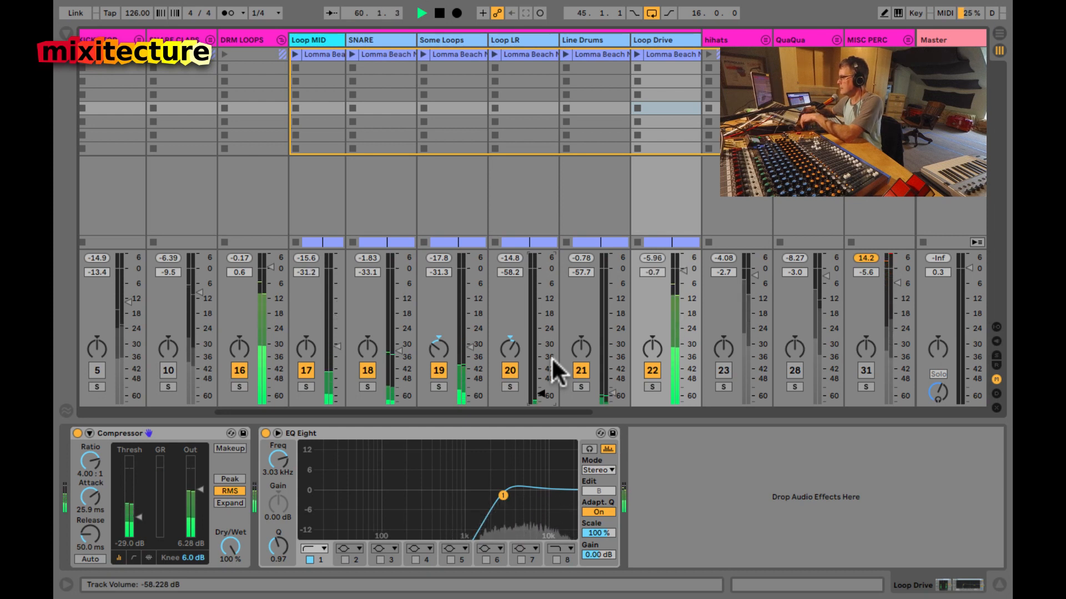
pyautogui.moveTo(285, 461); pyautogui.dragTo(284, 459)
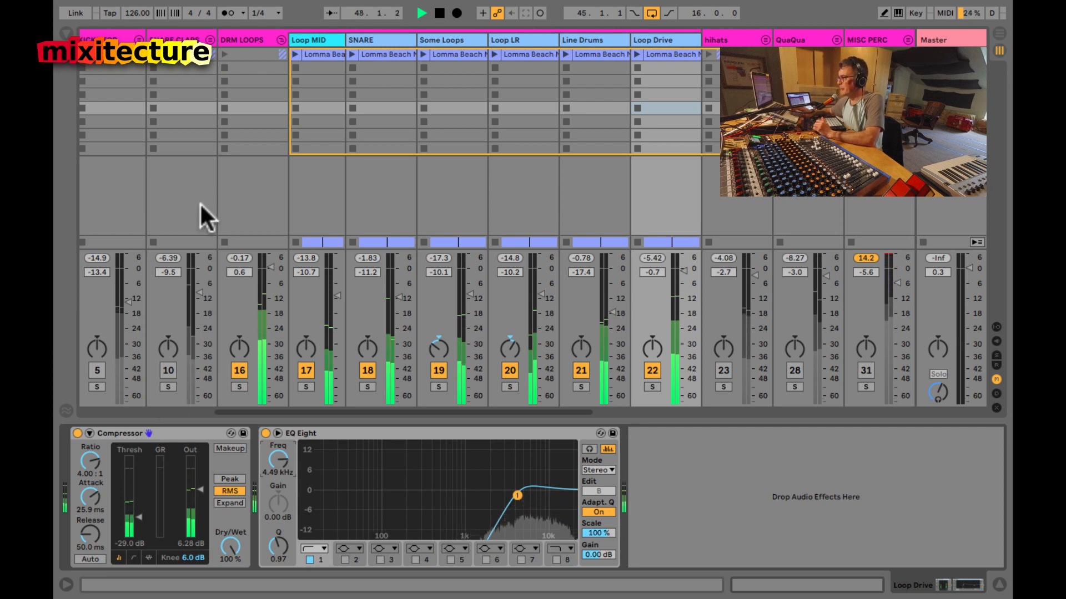
pyautogui.press('space')
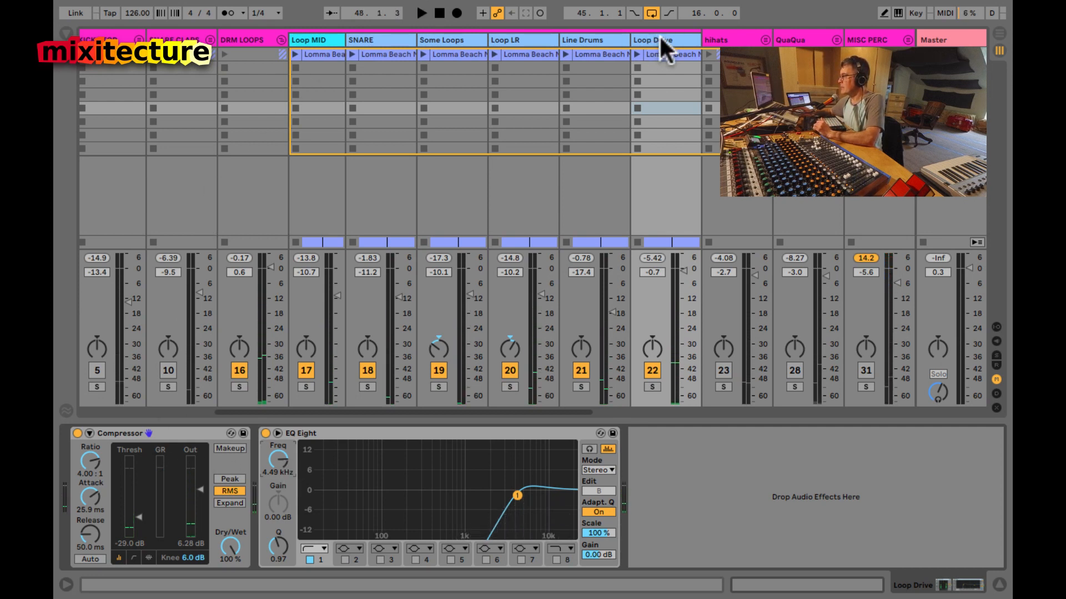
# Step: Review the device chains of the individual loop tracks and the channel strip on the DRM LOOPS group
pyautogui.click(581, 41)
pyautogui.press('Left')
pyautogui.press('Left')
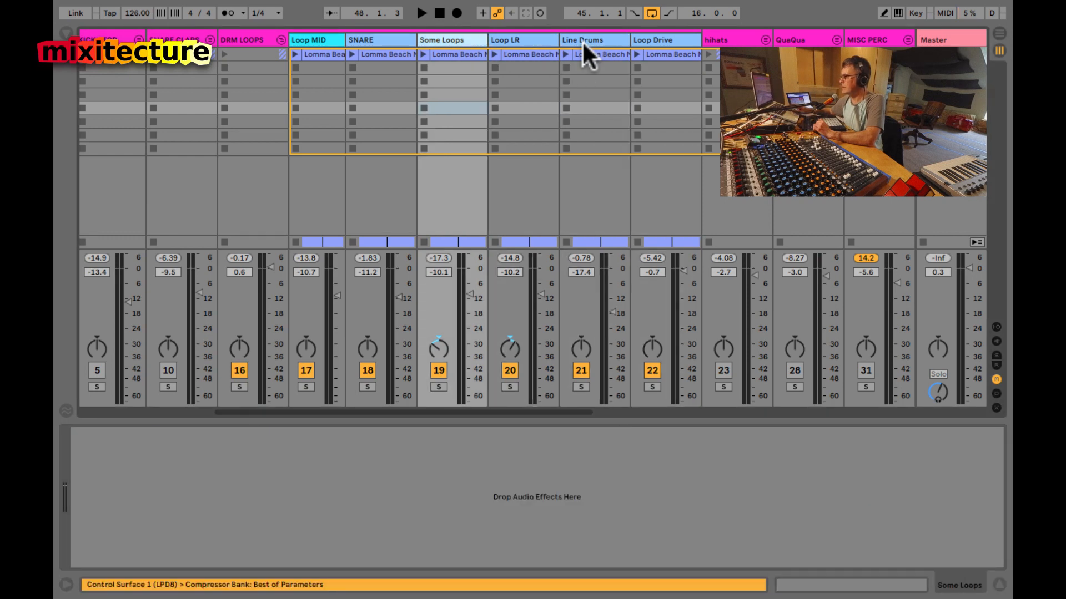
pyautogui.press('Left')
pyautogui.press('Left')
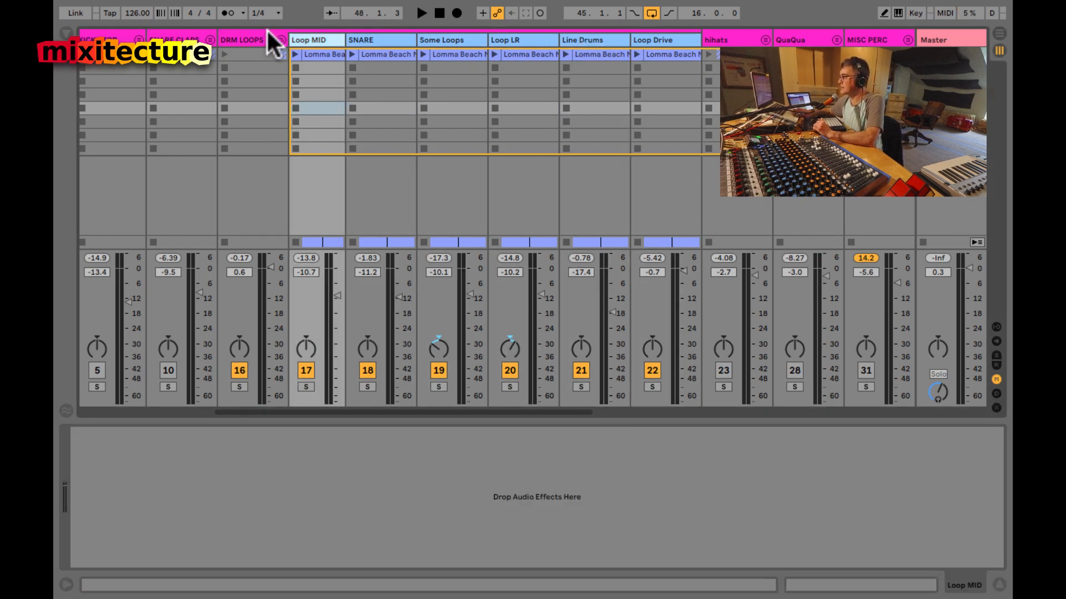
pyautogui.click(248, 42)
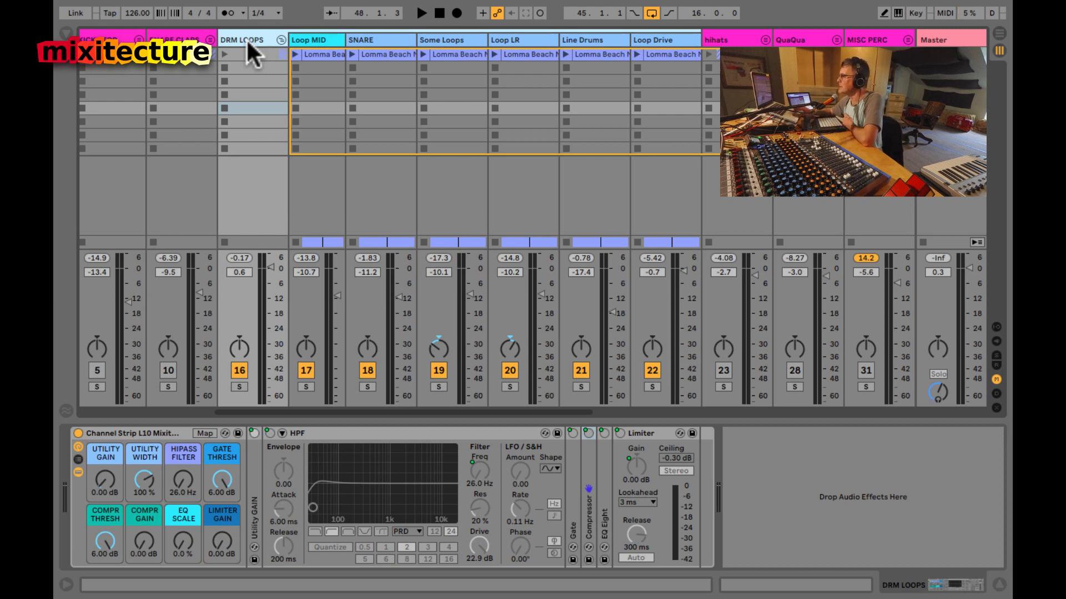
pyautogui.click(314, 41)
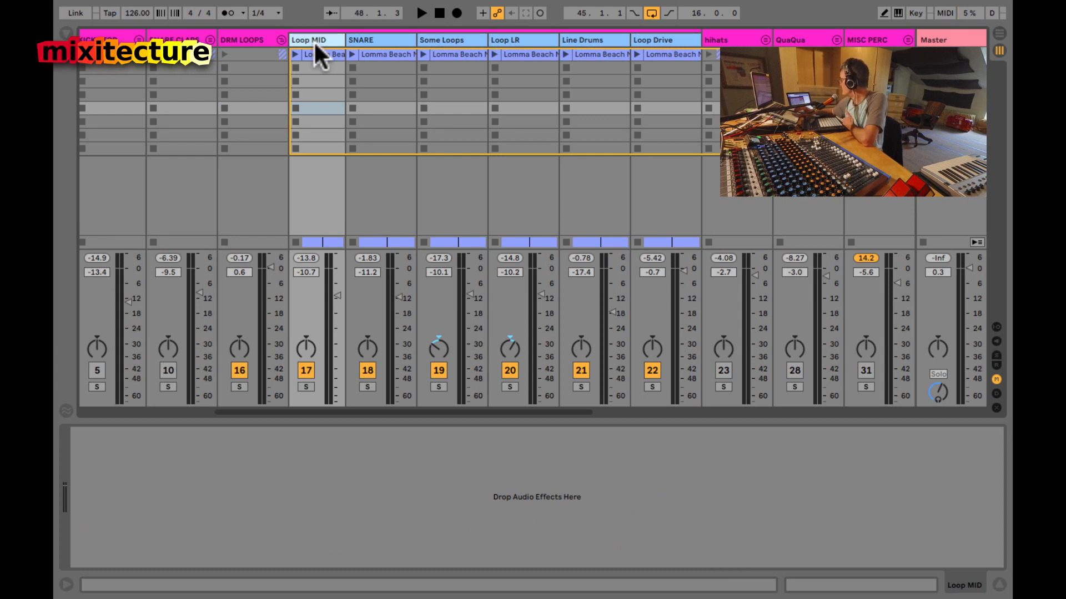
pyautogui.click(253, 35)
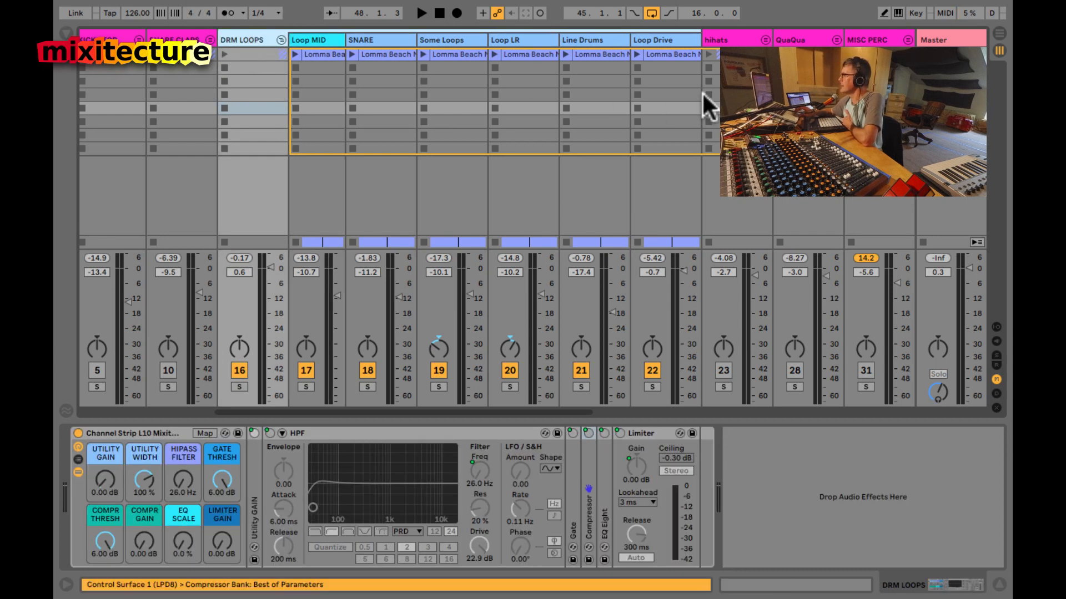
# Step: Look over the other track groups in the mixer, then start playback with the Kick and Bass tracks in view
pyautogui.hscroll(5, 776, 41)
pyautogui.hscroll(-8, 779, 45)
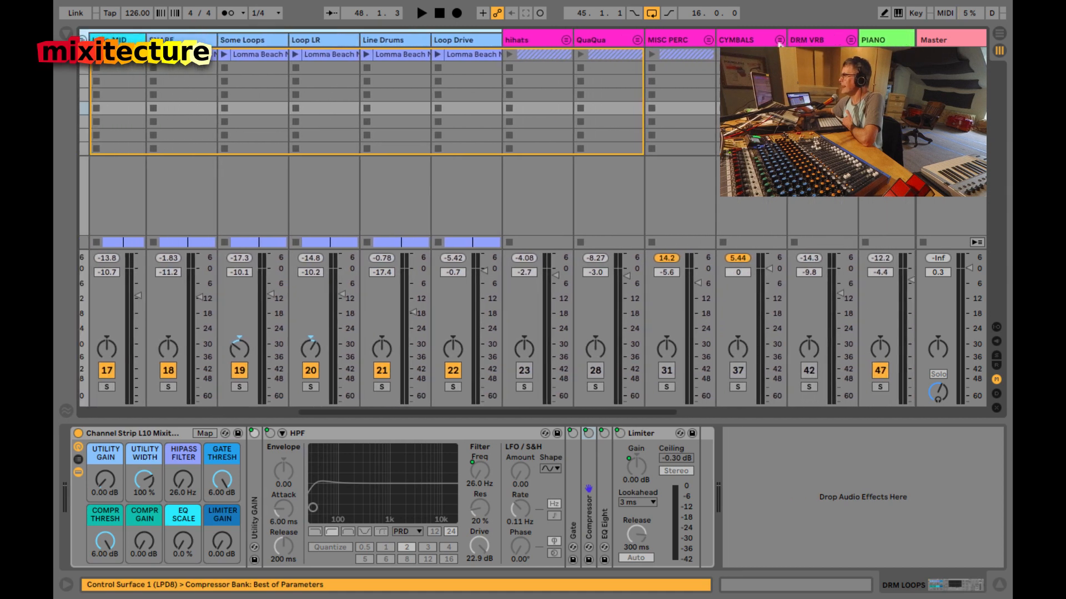
pyautogui.hscroll(-3, 779, 45)
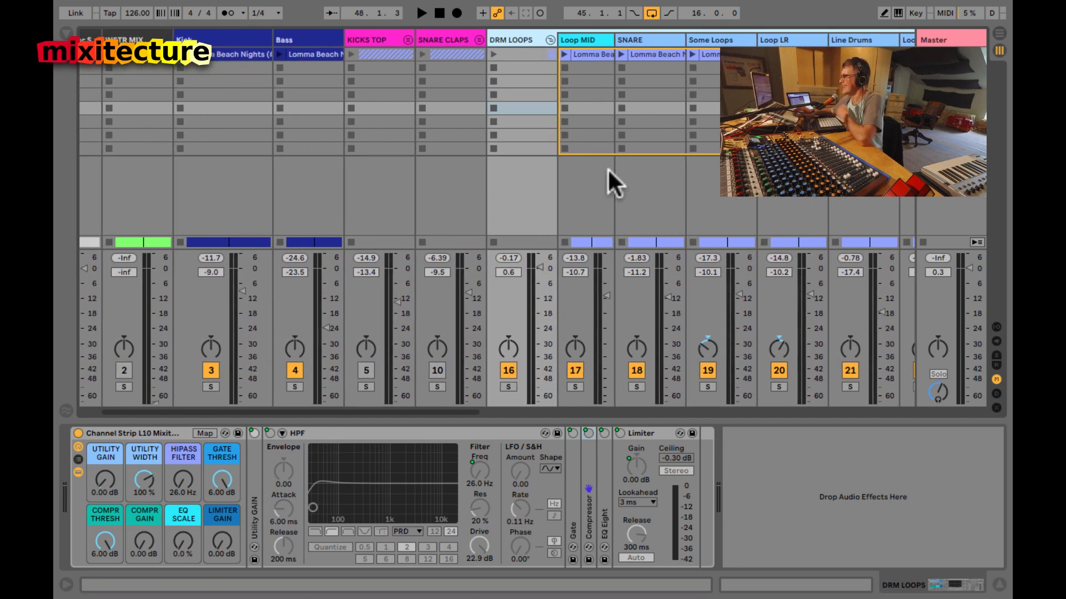
pyautogui.press('space')
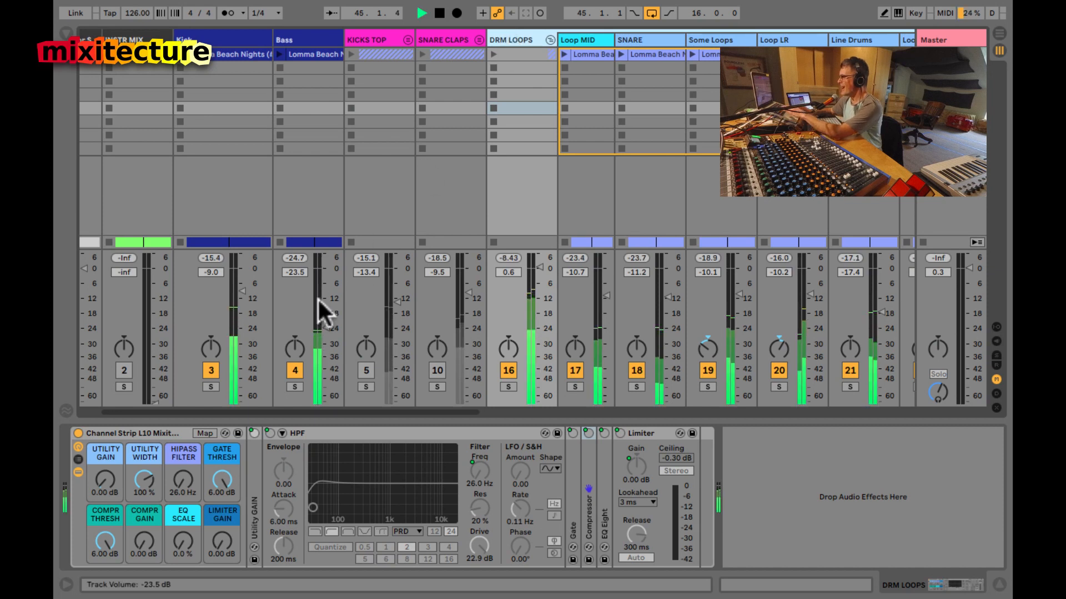
# Step: Audition the DRM LOOPS group against the mix by briefly toggling its solo and its track activator
pyautogui.click(509, 387)
pyautogui.click(509, 386)
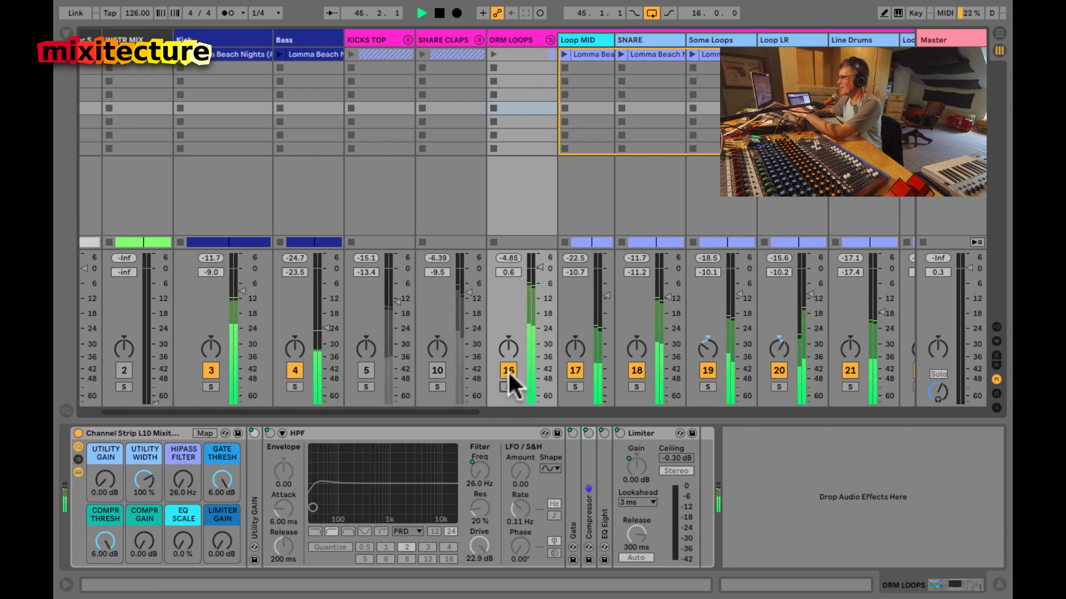
pyautogui.click(508, 371)
pyautogui.click(508, 371)
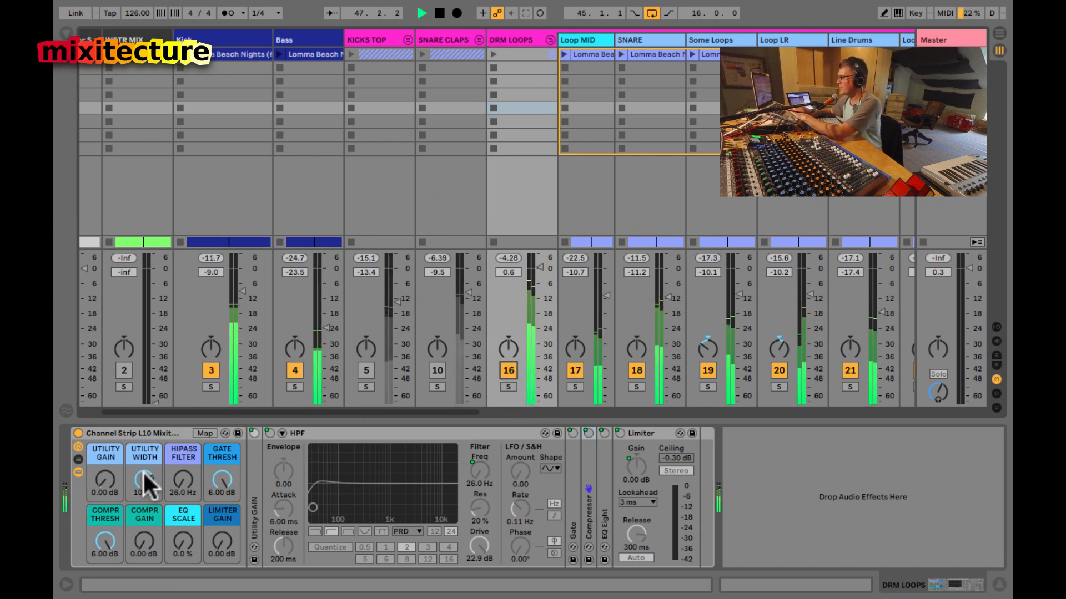
# Step: Unfold EQ Eight in the DRM LOOPS chain and lower the Loop Drive track volume to -5.6 dB
pyautogui.doubleClick(604, 485)
pyautogui.hscroll(6, 708, 371)
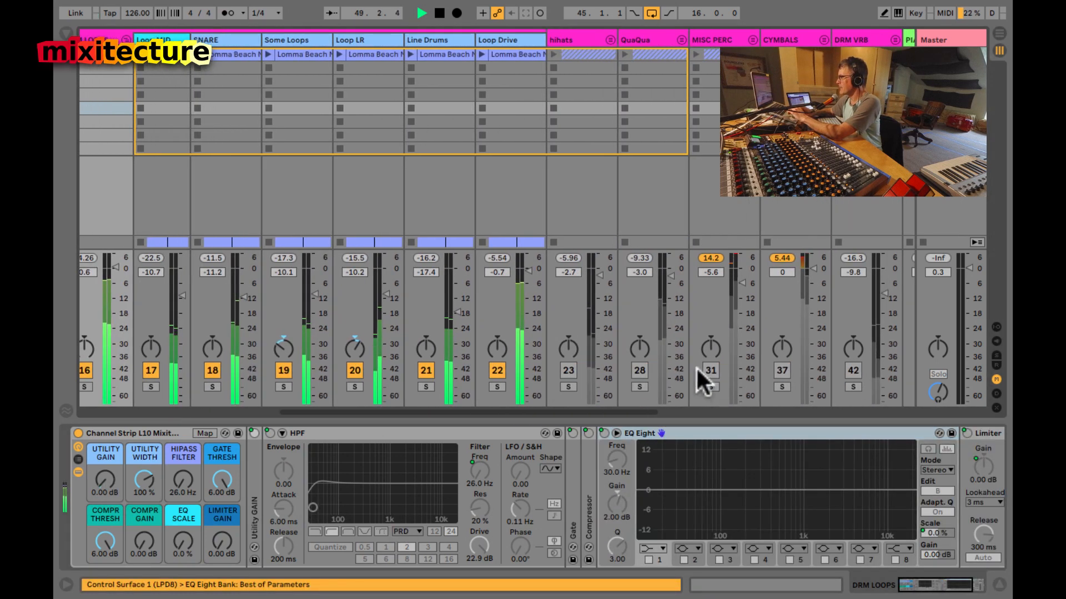
pyautogui.moveTo(526, 272); pyautogui.dragTo(529, 283)
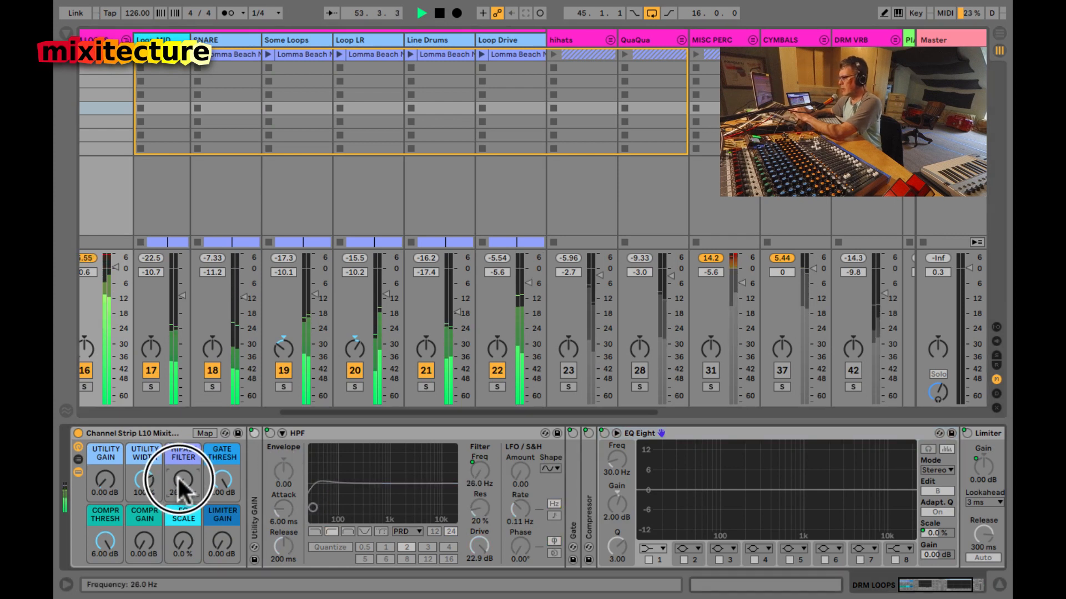
# Step: Reset the HPF drive on DRM LOOPS to 0 dB, set its hi-pass filter to 91.1 Hz, and fold the HPF device
pyautogui.doubleClick(470, 542)
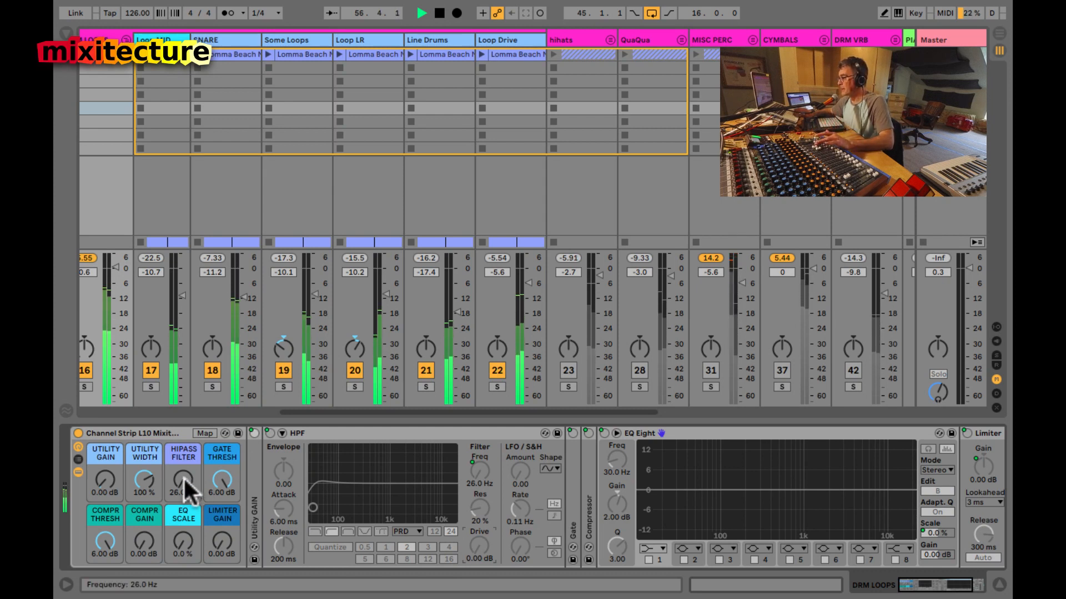
pyautogui.moveTo(184, 479); pyautogui.dragTo(184, 479)
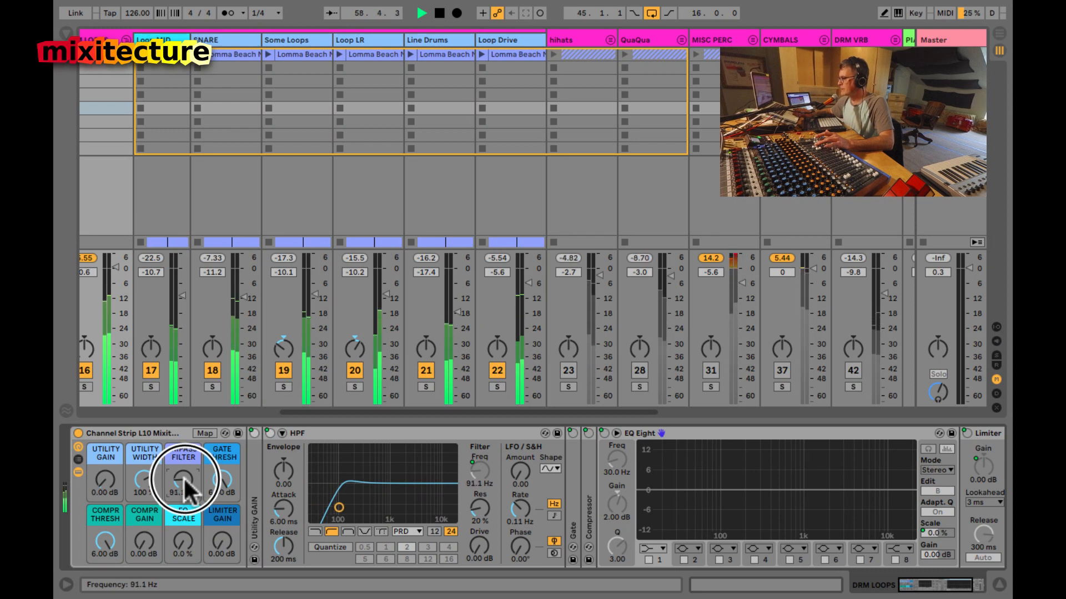
pyautogui.doubleClick(380, 434)
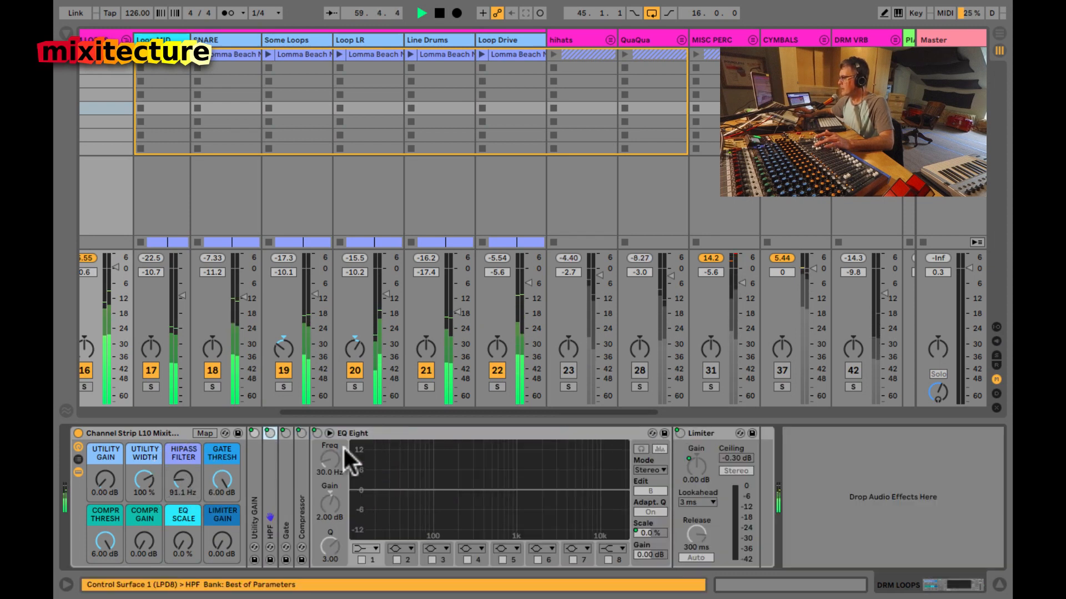
# Step: Unfold the DRM LOOPS Compressor, set its threshold to -30.9 dB and output gain to 4.85 dB, and restart playback
pyautogui.doubleClick(299, 468)
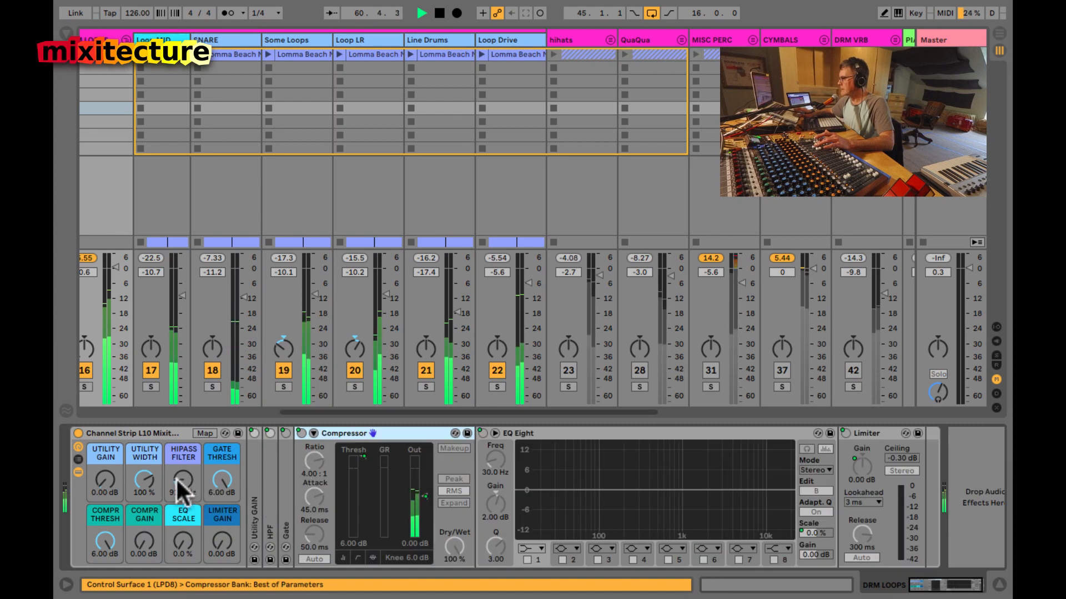
pyautogui.click(138, 432)
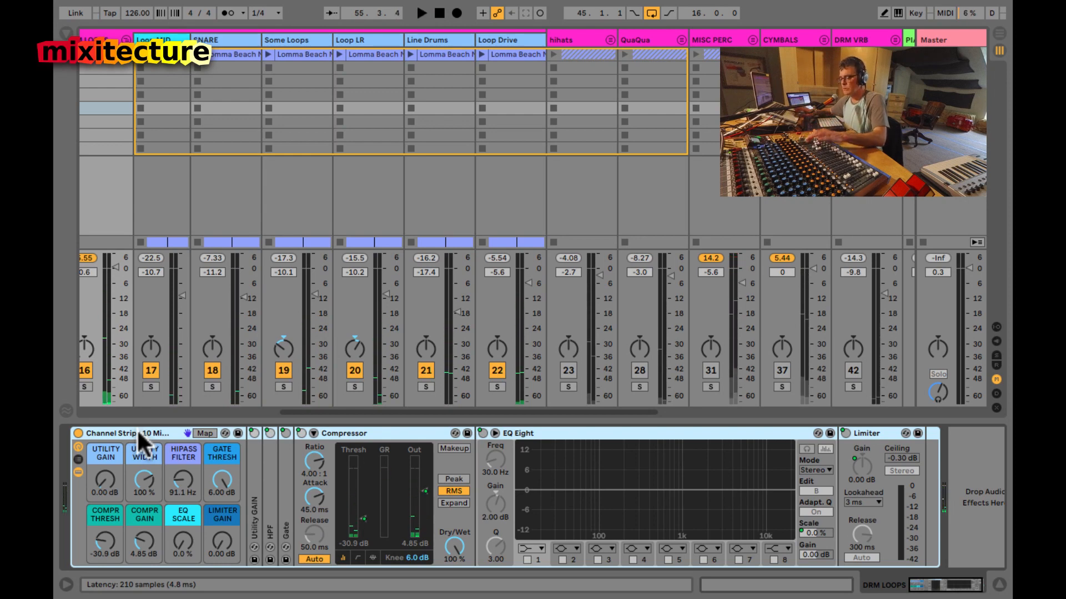
pyautogui.press('space')
# Step: Mute the Kick track and bring up the Bass track's device chain from its BASS rack onward
pyautogui.hscroll(-5, 200, 82)
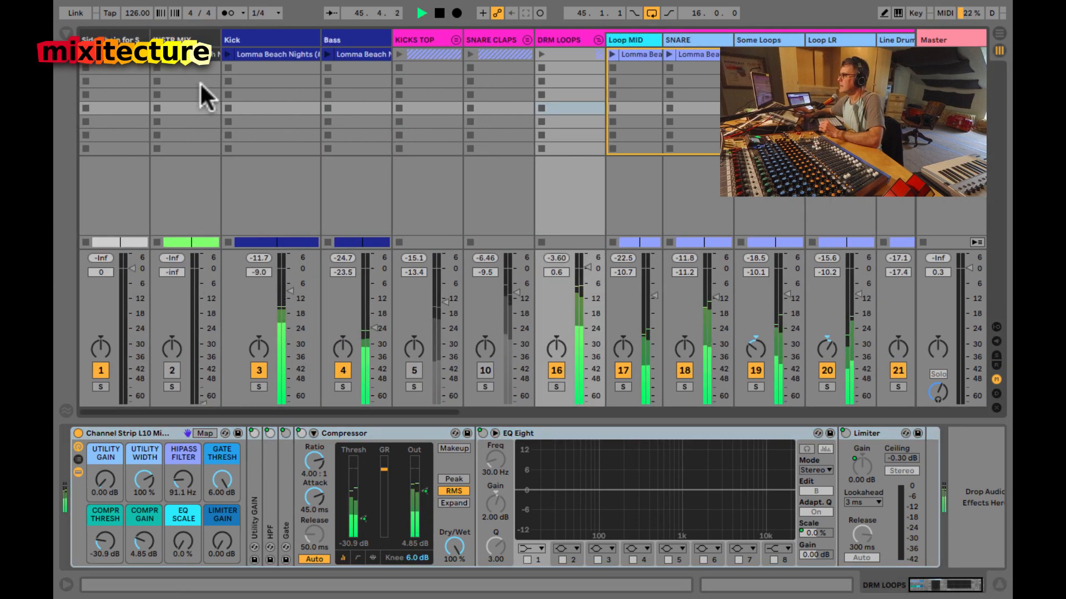
pyautogui.click(258, 369)
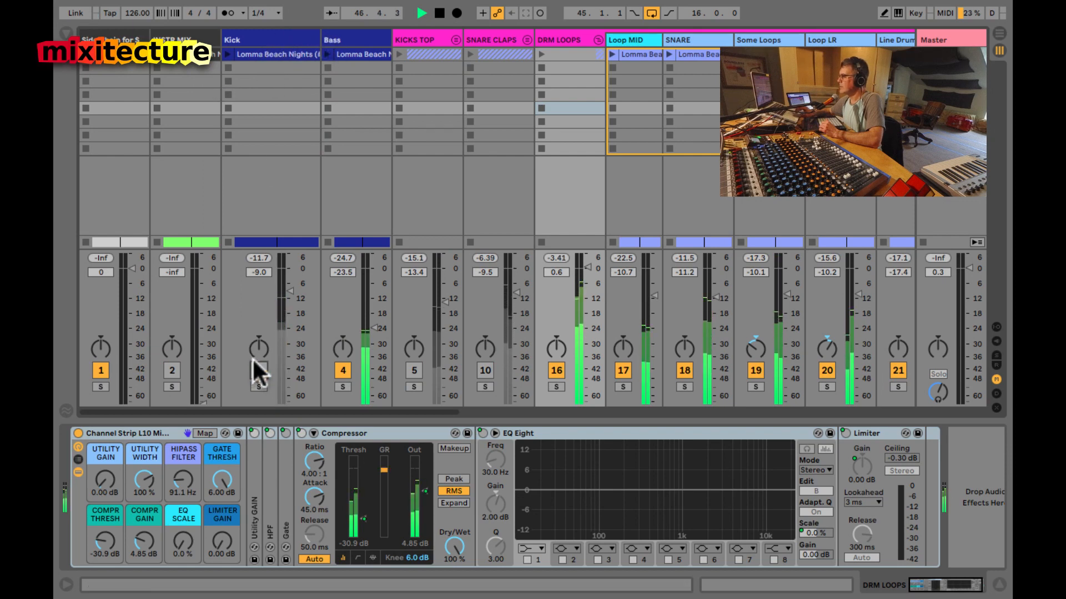
pyautogui.click(345, 38)
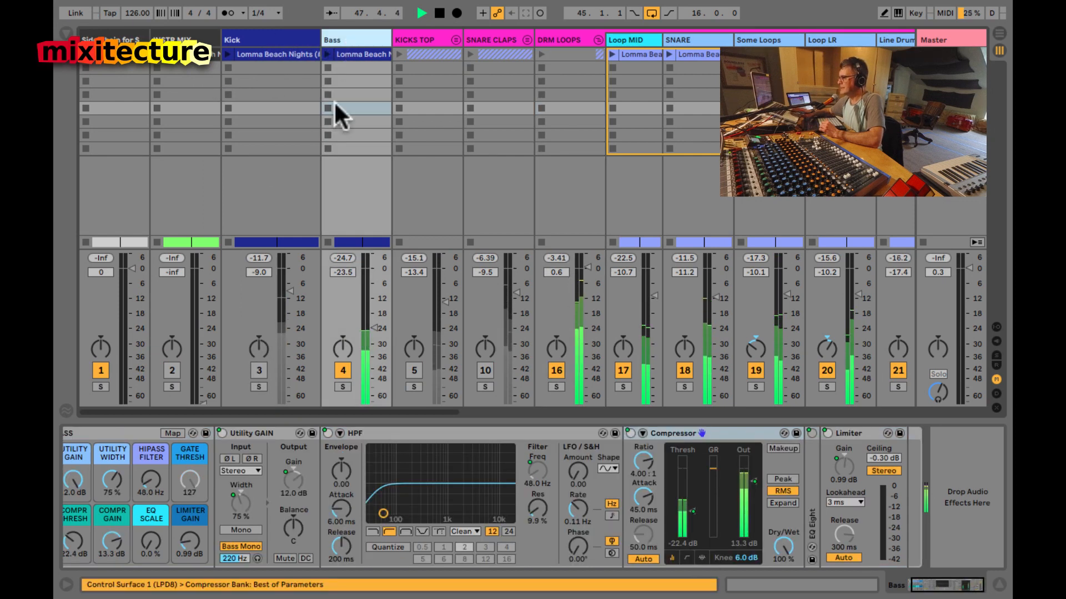
pyautogui.hscroll(-2, 365, 472)
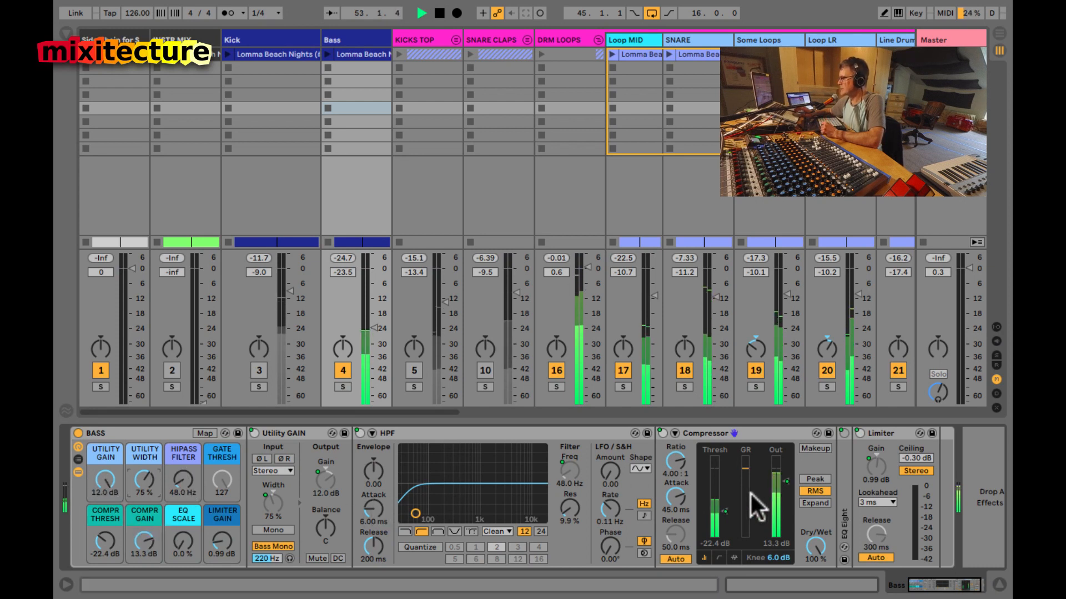
# Step: Compare the bass sound by toggling Bass Mono in the Bass track's Utility GAIN device
pyautogui.click(293, 433)
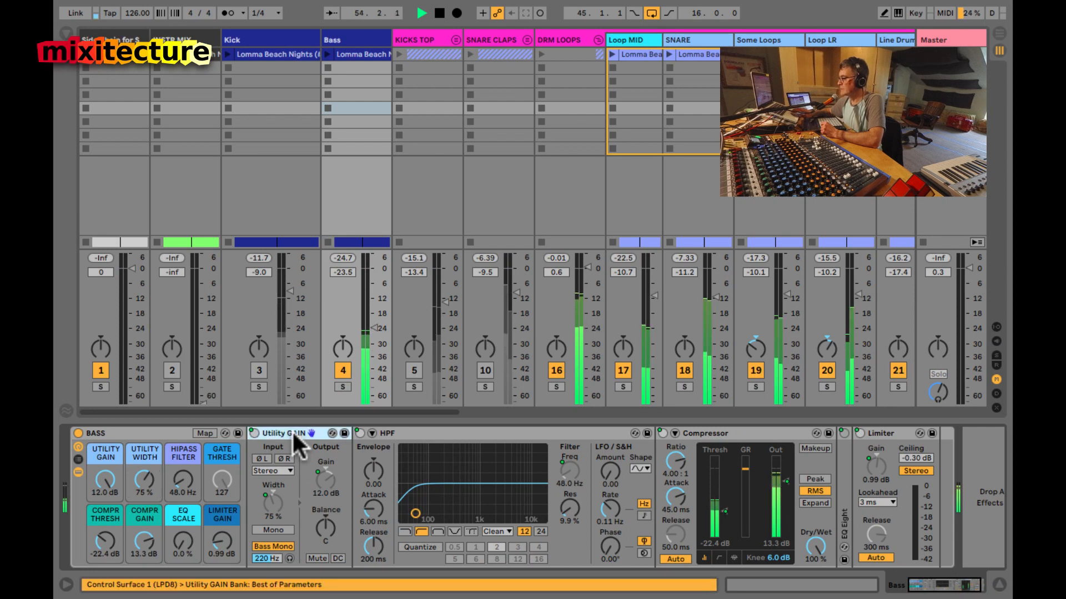
pyautogui.click(276, 547)
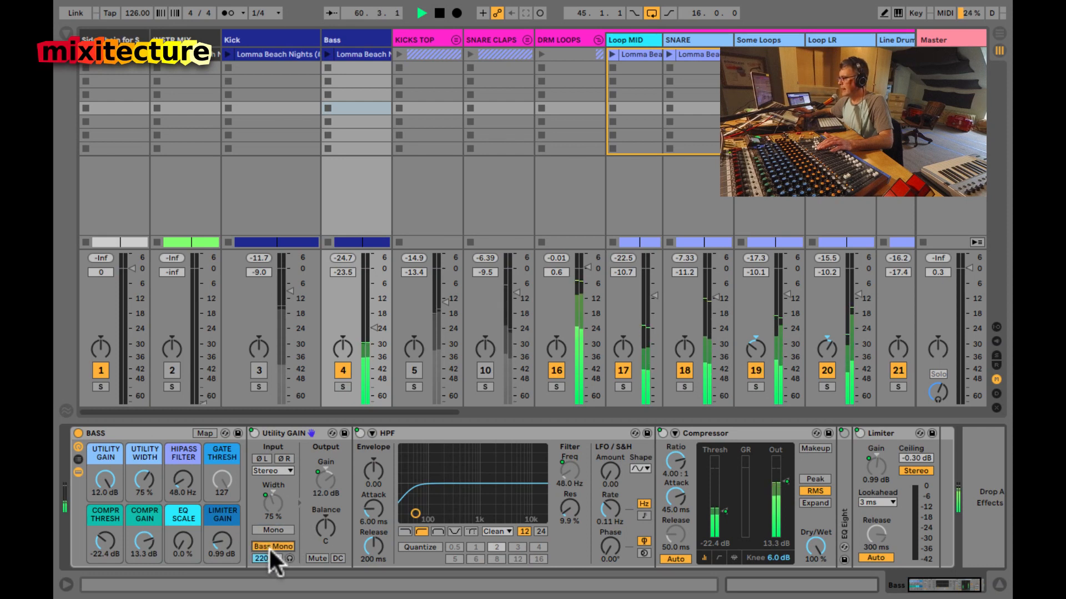
pyautogui.click(270, 547)
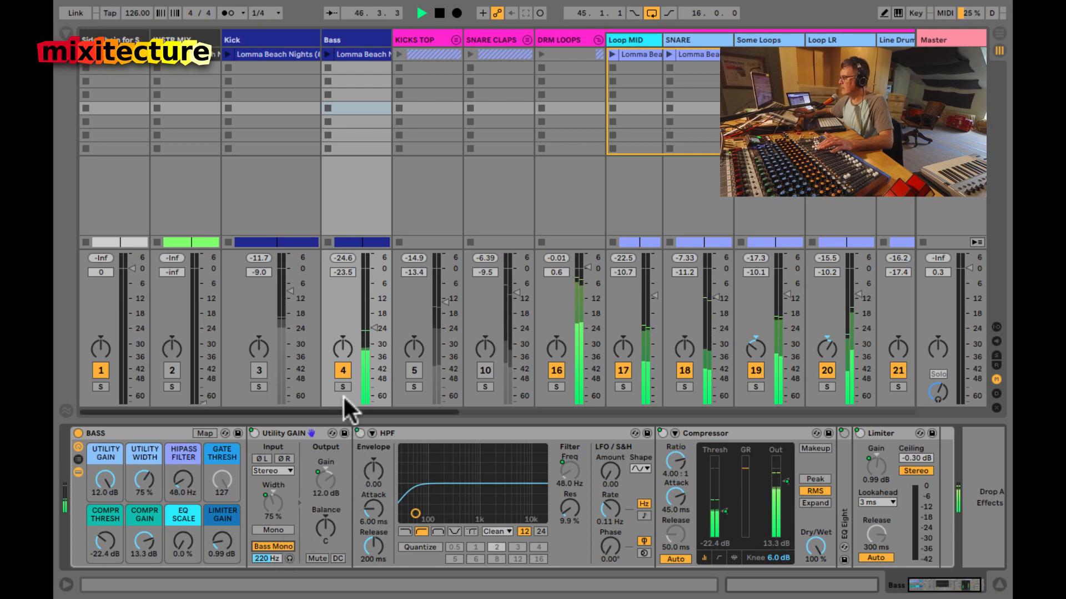
# Step: Show the mixer's input/output routing section and check which buses the tracks feed, returning to the Bass track
pyautogui.hscroll(10, 338, 391)
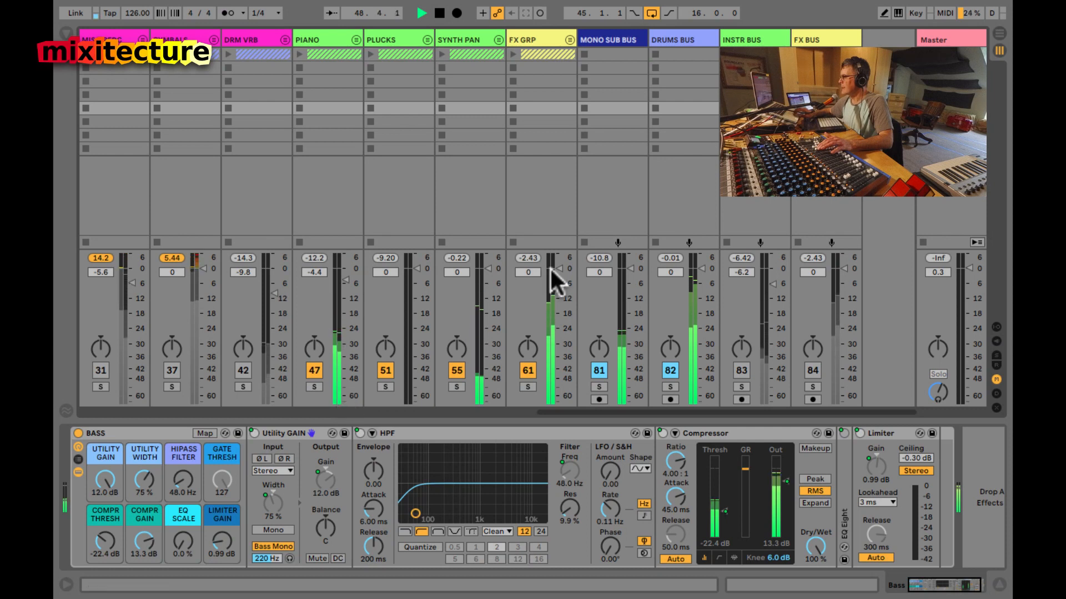
pyautogui.hotkey('ctrl', 'alt', 'i')
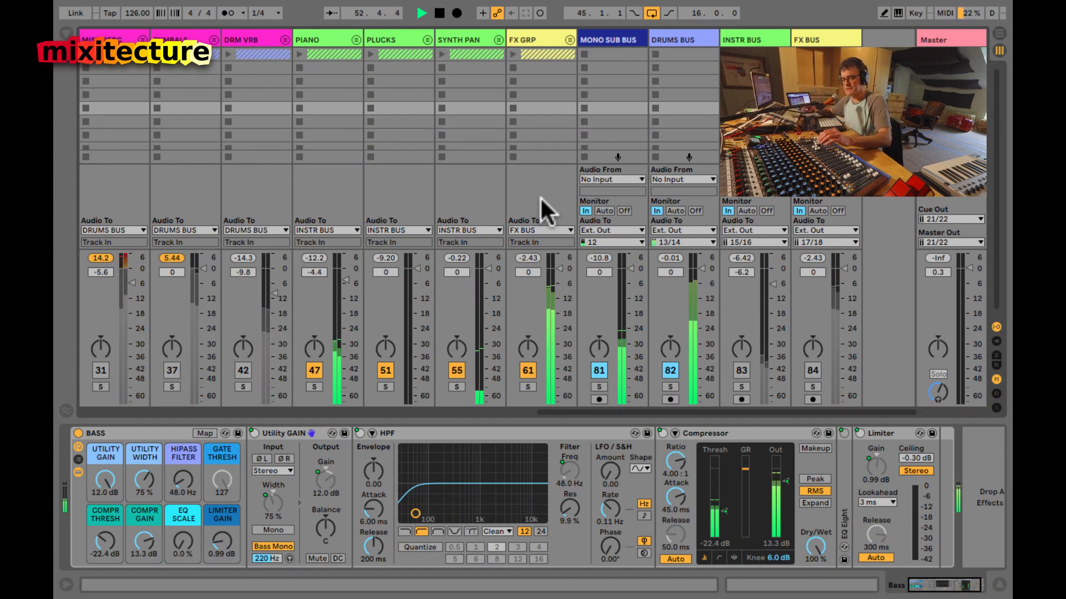
pyautogui.hscroll(-5, 358, 202)
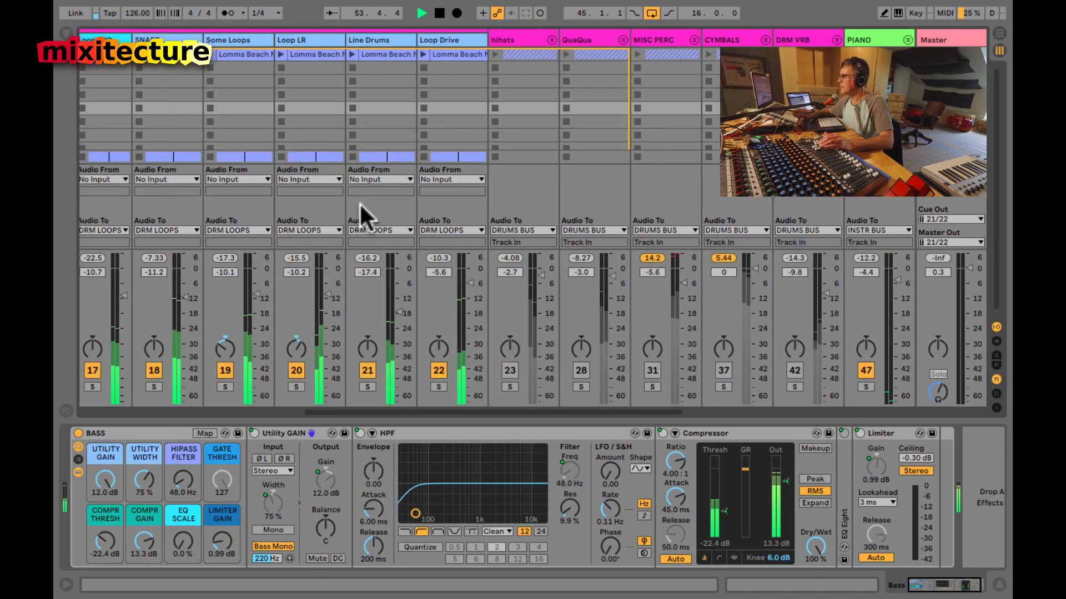
pyautogui.hscroll(-5, 359, 202)
pyautogui.hscroll(1, 454, 497)
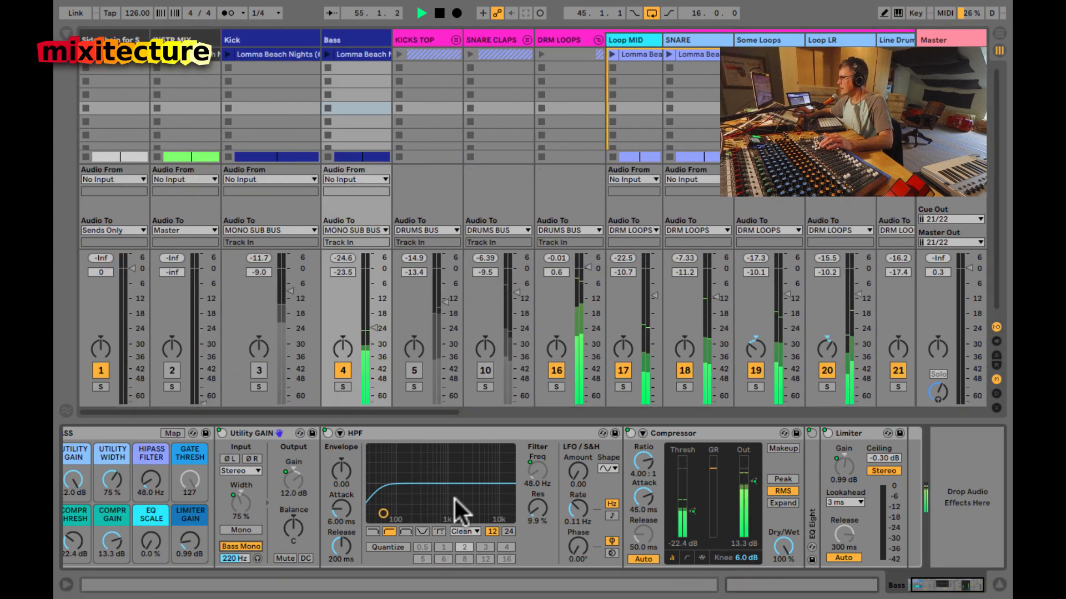
# Step: Inspect the Bass chain's EQ Eight, fold it again, and swap the low end by unmuting Kick and muting Bass
pyautogui.doubleClick(807, 487)
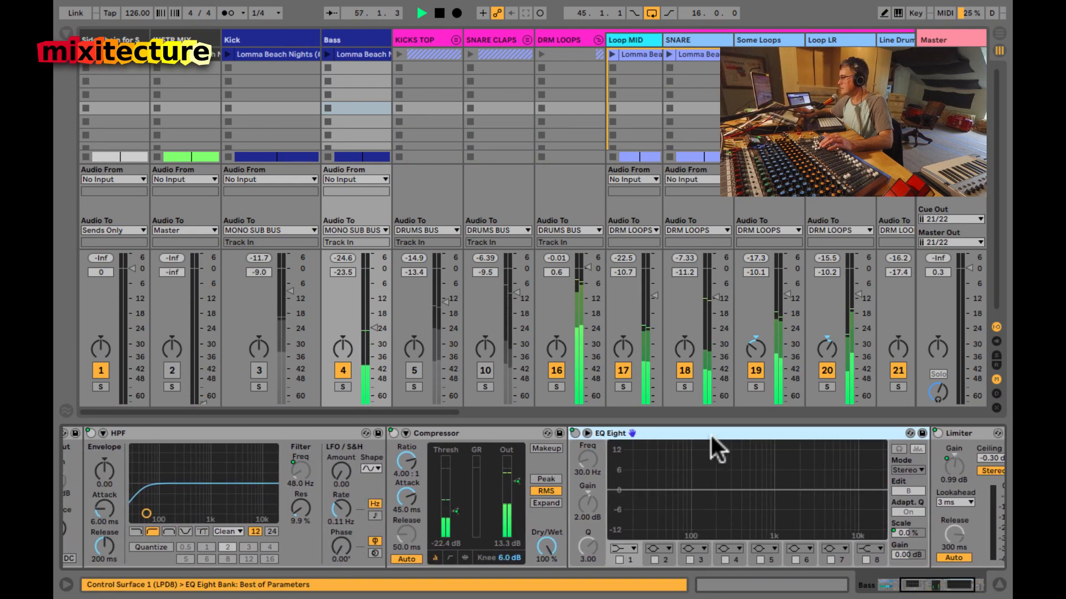
pyautogui.doubleClick(711, 435)
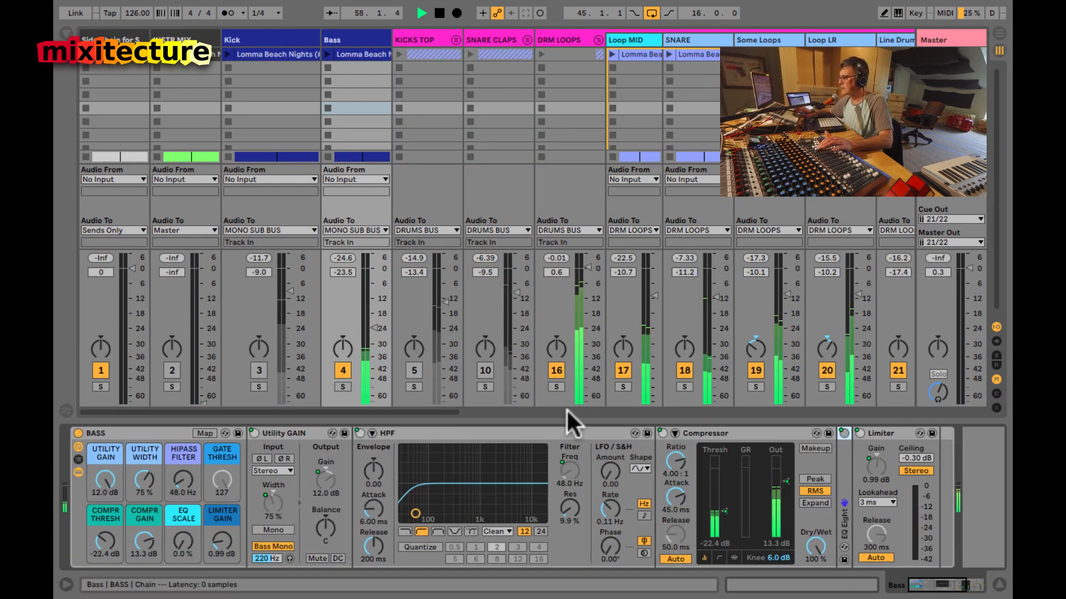
pyautogui.click(259, 370)
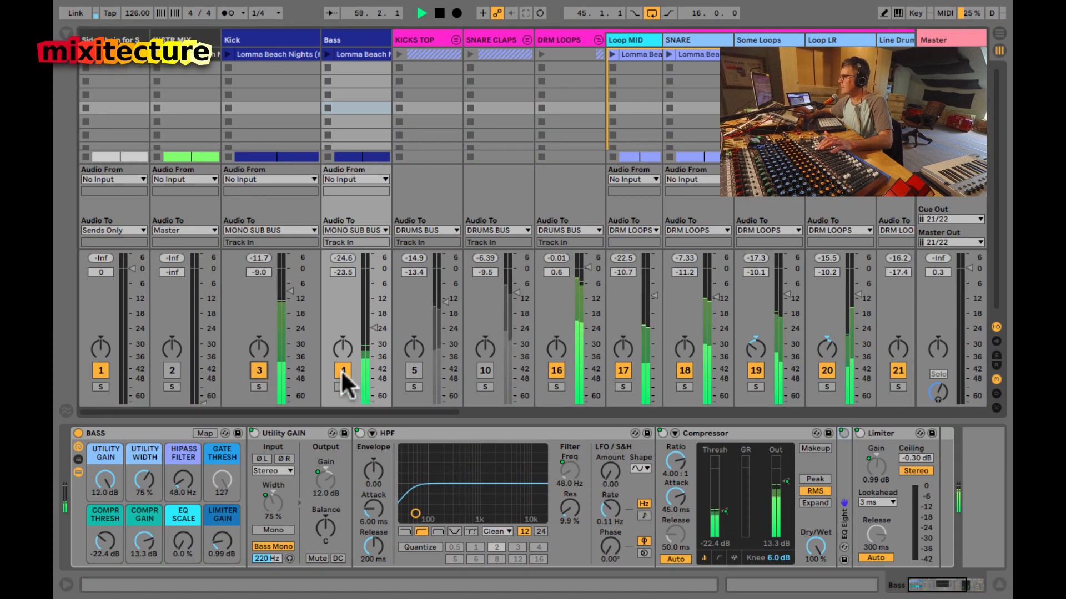
# Step: Shorten the arrangement loop starting at bar 45 to 8 bars, then return to the session mixer
pyautogui.press('Tab')
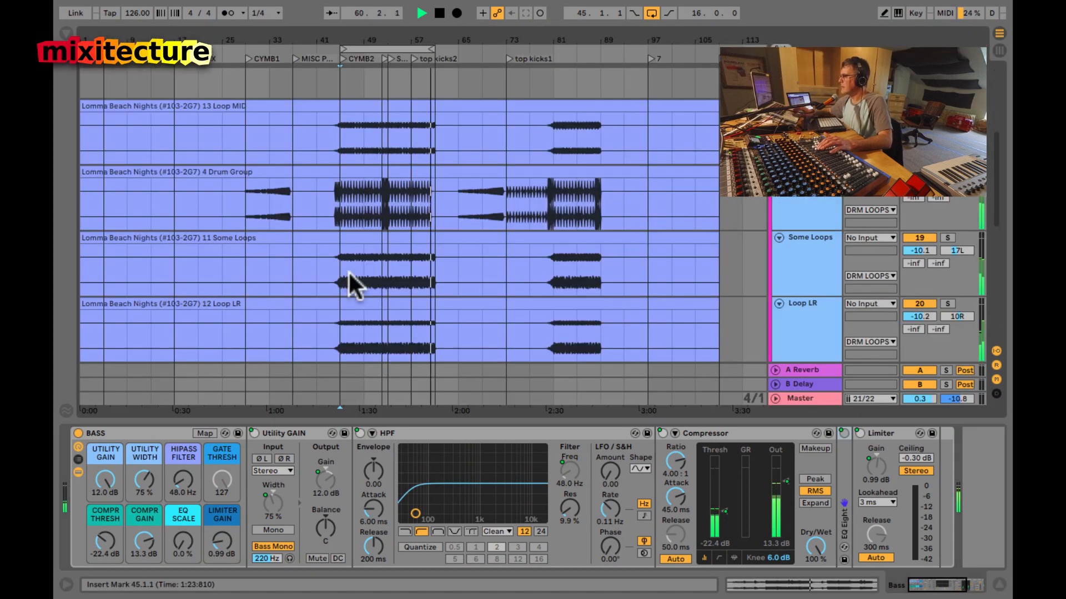
pyautogui.click(377, 47)
pyautogui.hotkey('ctrl', 'Left')
pyautogui.hotkey('ctrl', 'Left')
pyautogui.press('Tab')
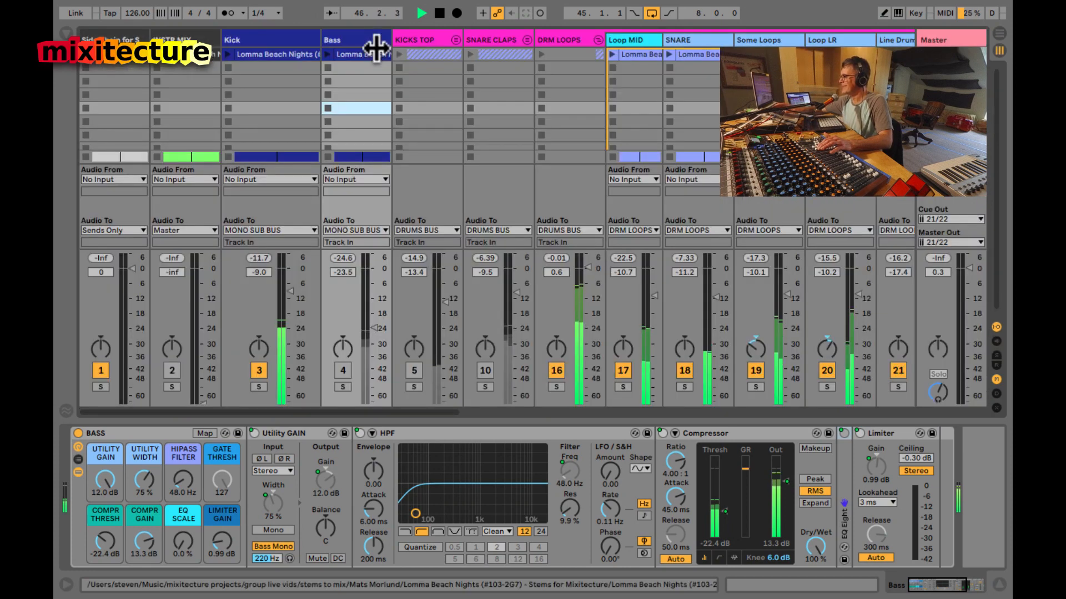
# Step: Inspect the Kick track's channel strip, unfolding and refolding its Utility GAIN and checking the Gate and Compressor
pyautogui.click(290, 35)
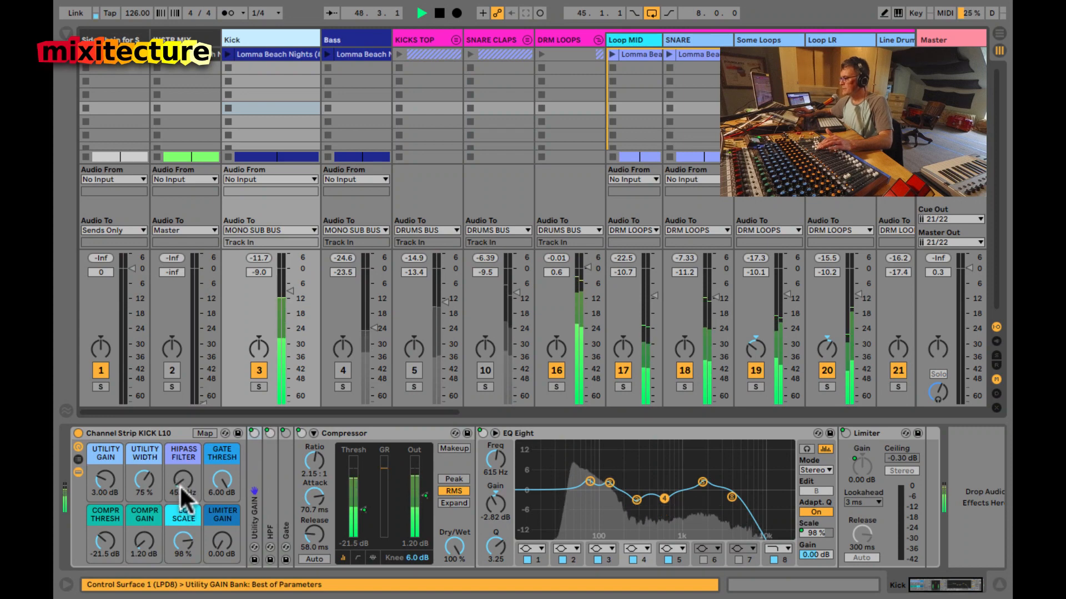
pyautogui.doubleClick(252, 488)
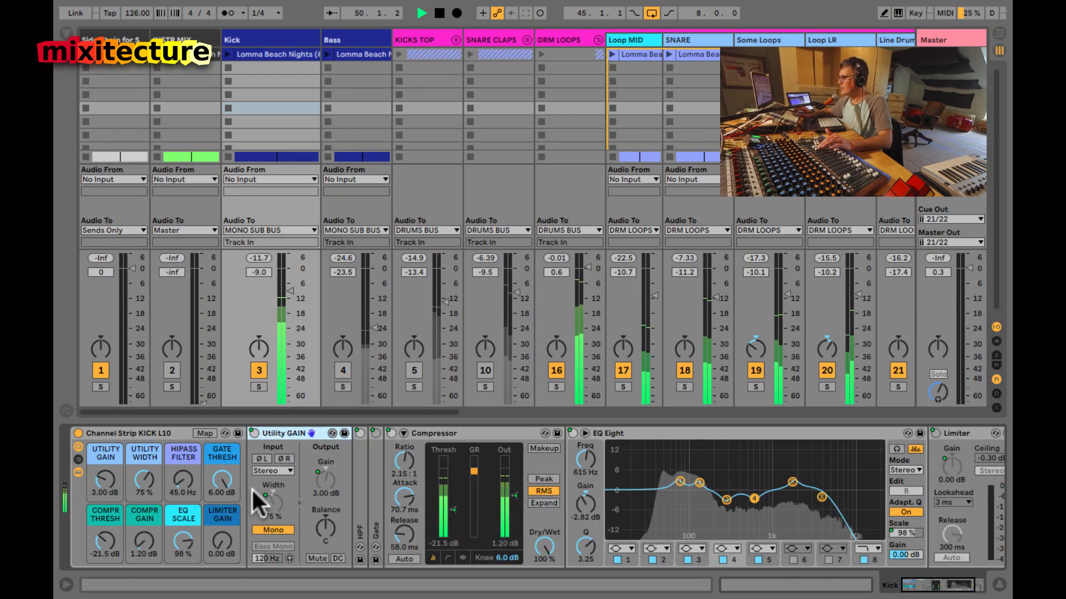
pyautogui.doubleClick(271, 430)
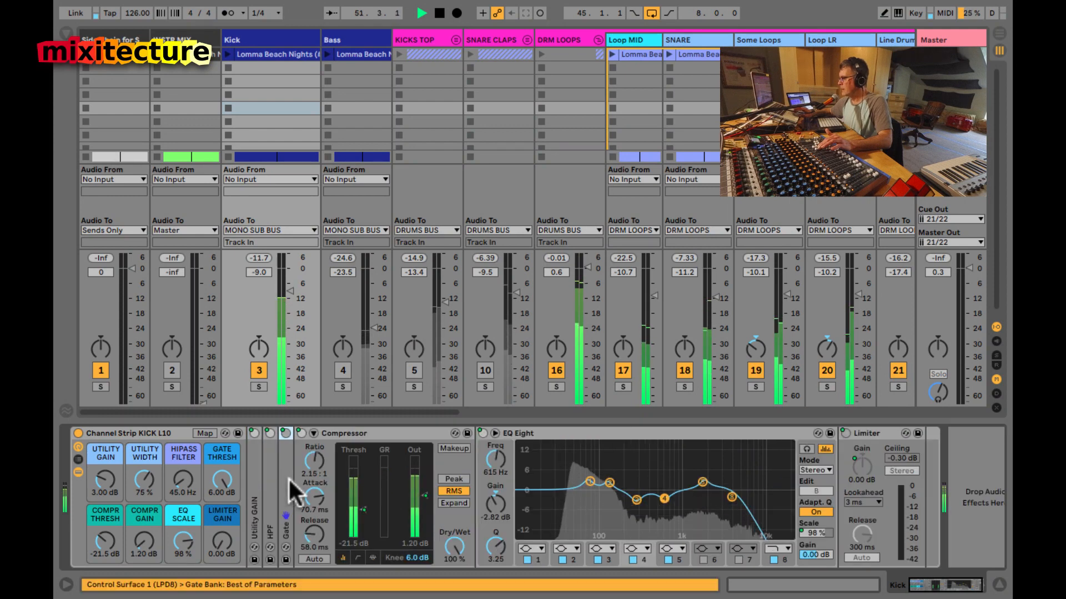
pyautogui.doubleClick(288, 477)
pyautogui.doubleClick(323, 433)
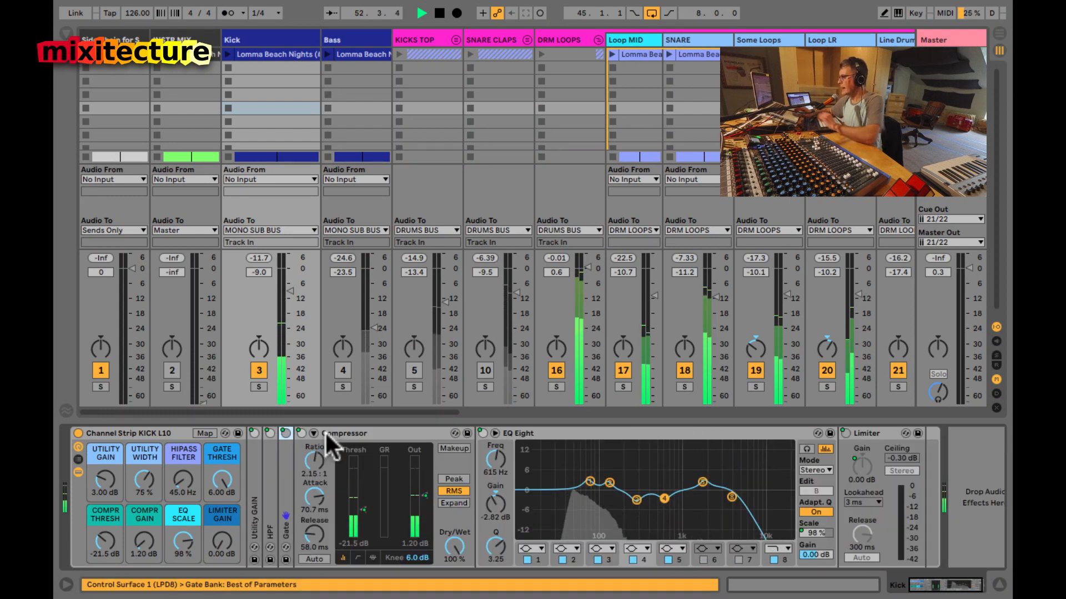
# Step: Open the Kick track's audio clip from the arrangement to show its sample and warp settings
pyautogui.press('Tab')
pyautogui.scroll(5, 359, 159)
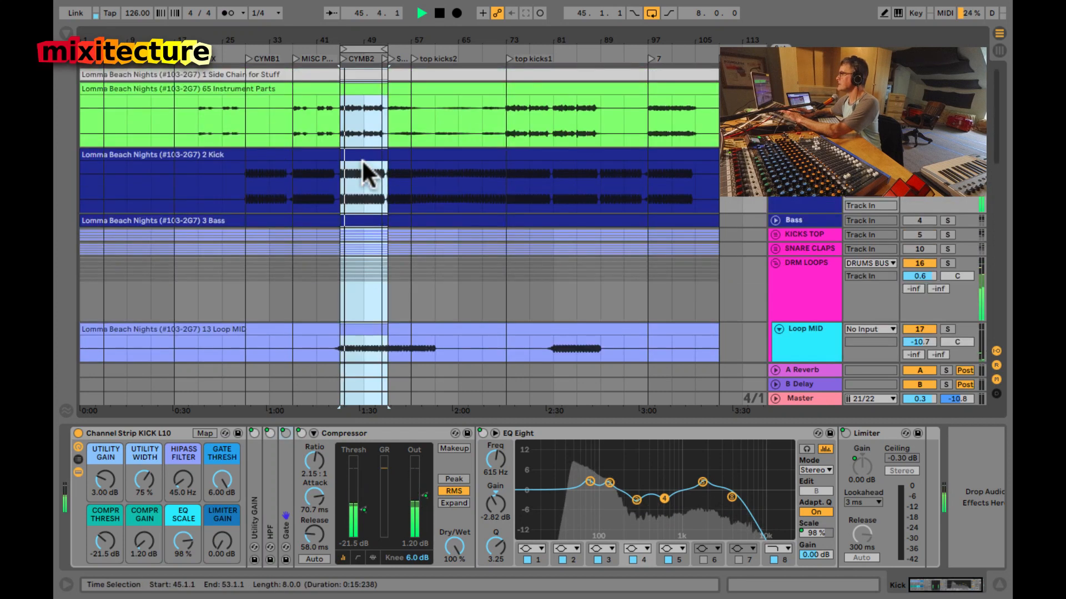
pyautogui.click(368, 156)
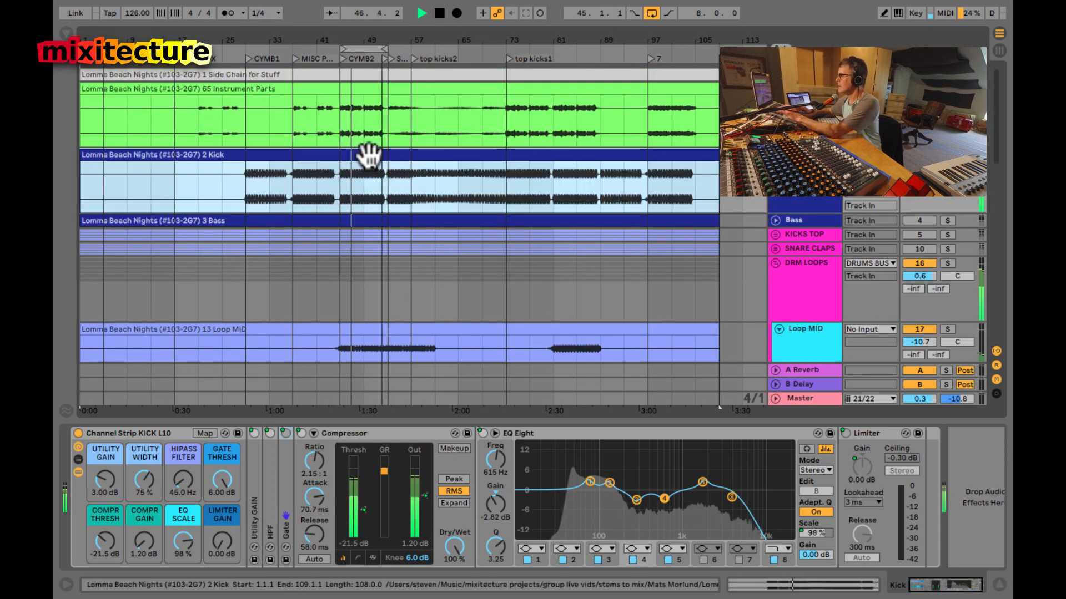
pyautogui.doubleClick(369, 156)
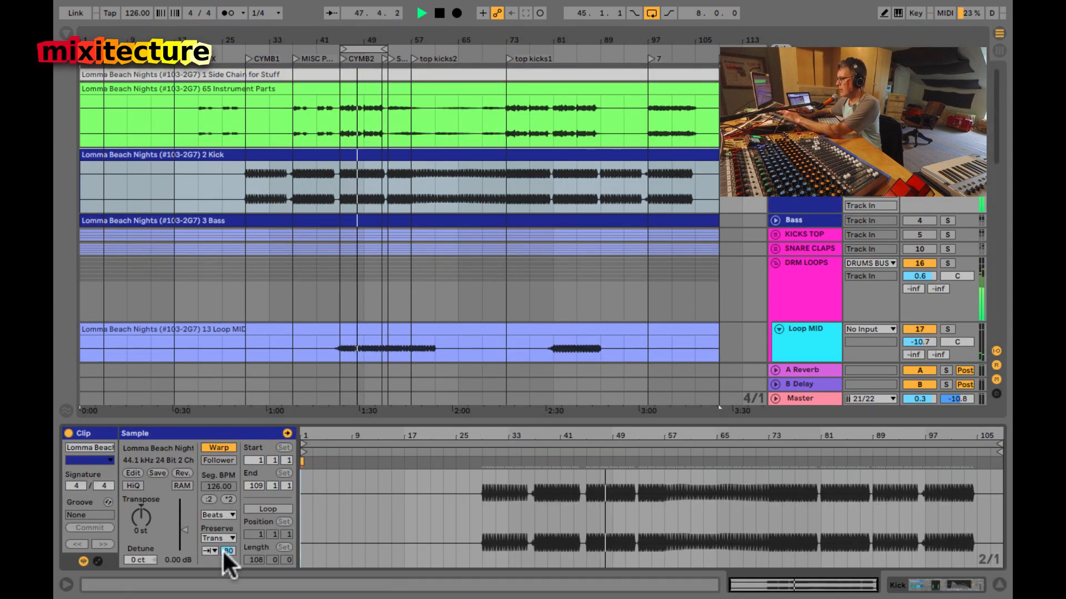
# Step: Examine the Kick clip's Beats warp settings, including the Preserve transients option, transient loop mode and transient envelope
pyautogui.moveTo(224, 553); pyautogui.dragTo(224, 540)
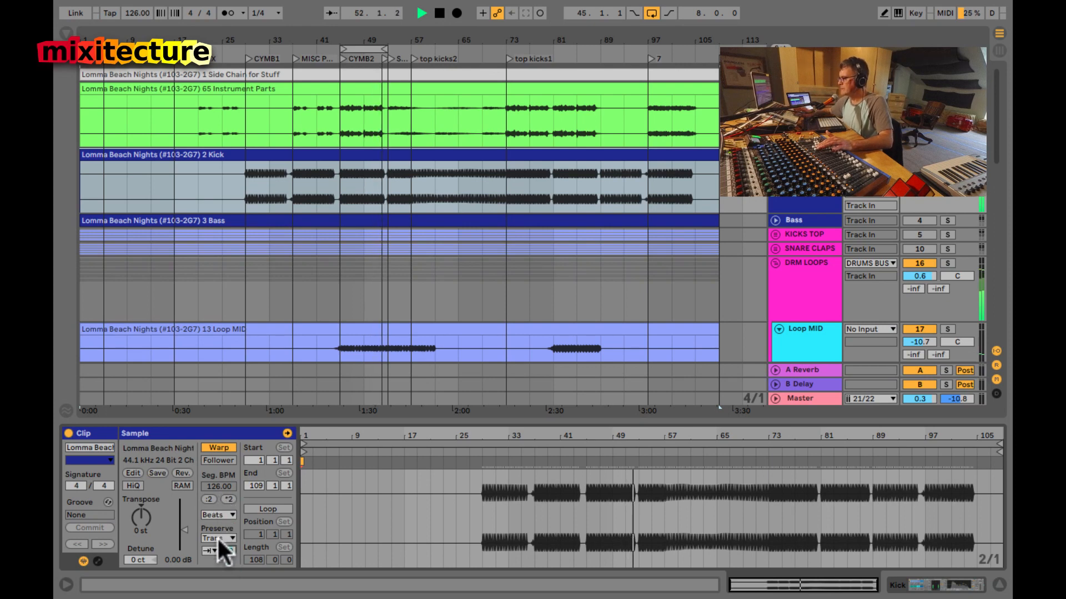
pyautogui.click(217, 537)
pyautogui.click(218, 537)
pyautogui.click(209, 551)
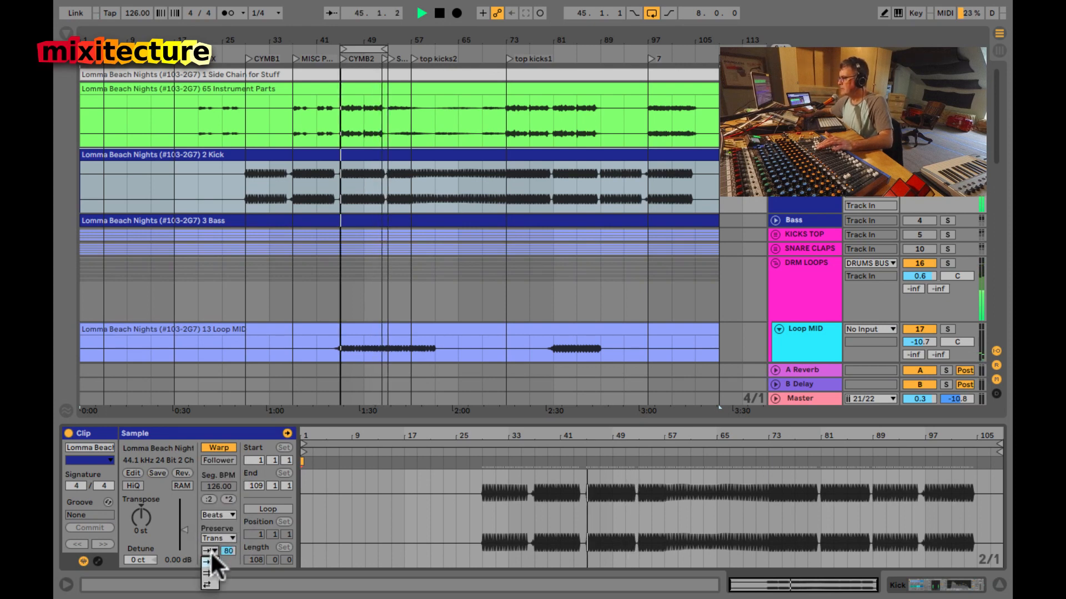
pyautogui.click(211, 558)
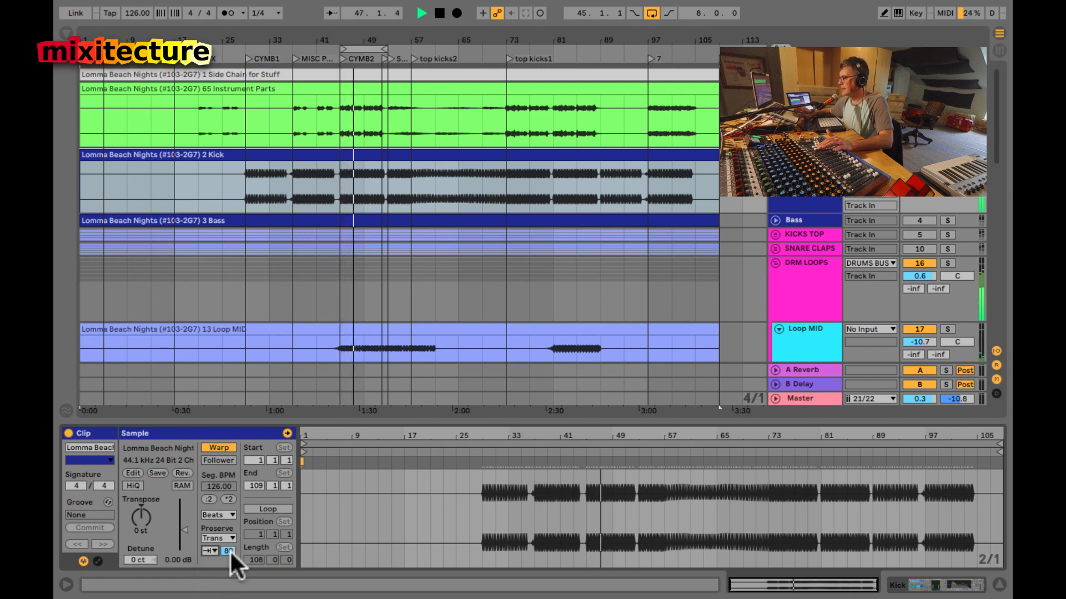
pyautogui.moveTo(230, 550); pyautogui.dragTo(230, 551)
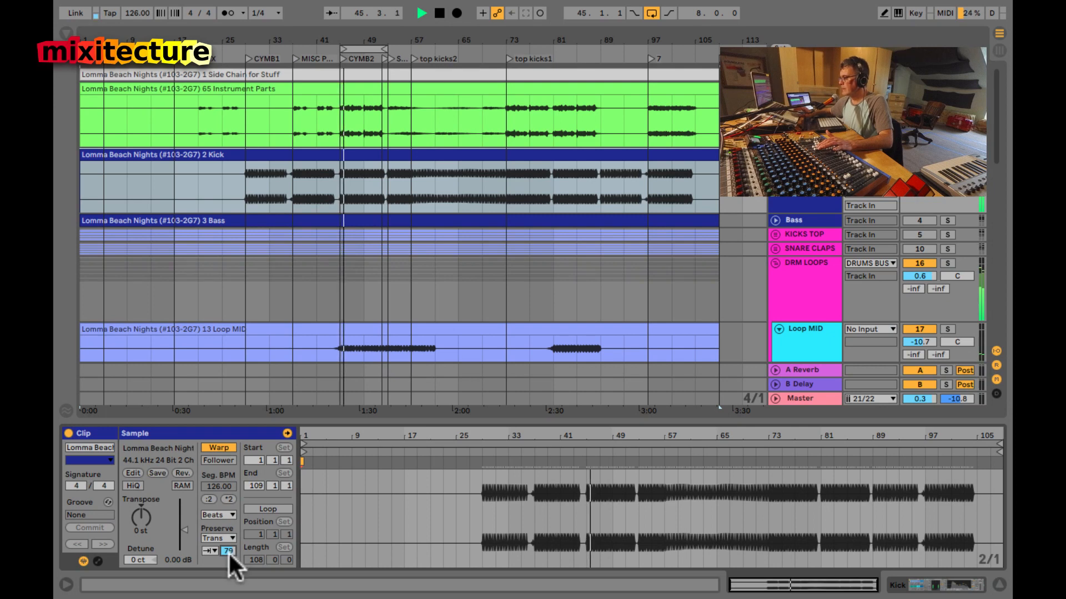
pyautogui.hotkey('shift', 'Tab')
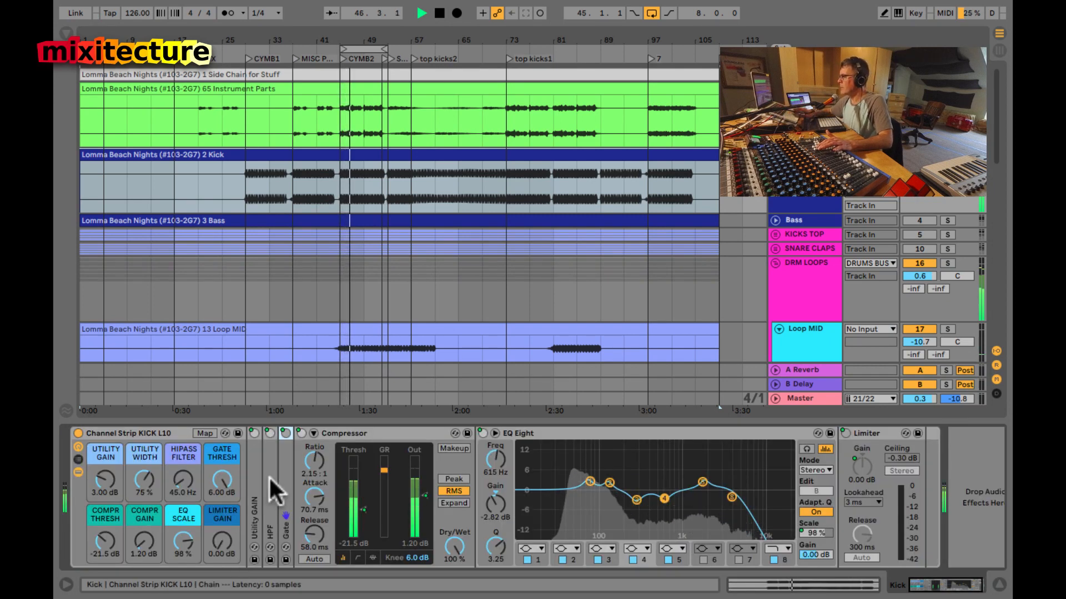
pyautogui.press('Tab')
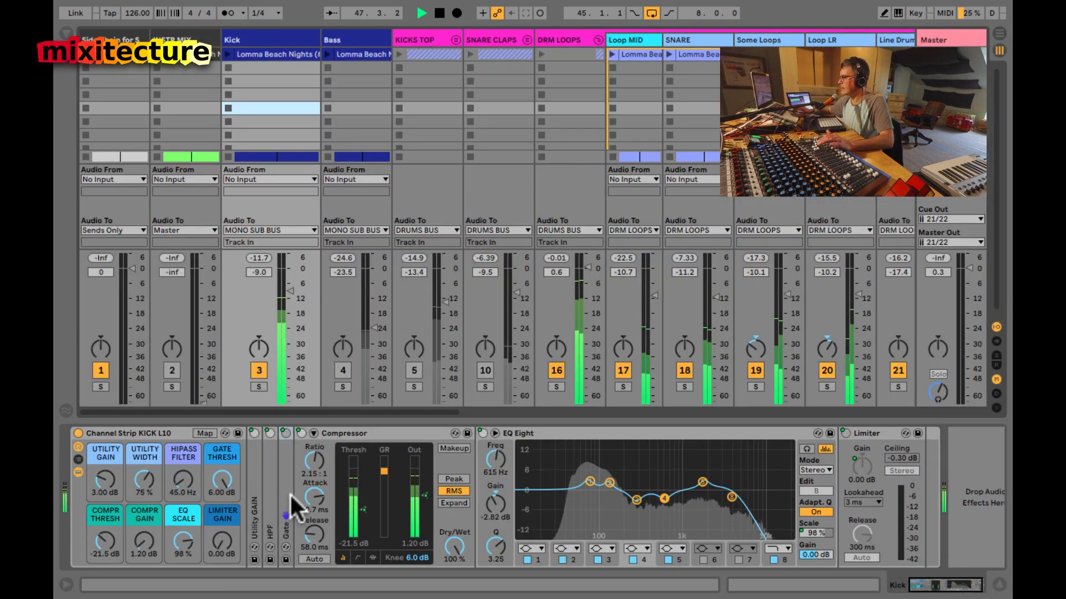
# Step: Unmute the Bass track and hide the mixer's input/output section, after inspecting the Kick's EQ Eight curve in the expanded display
pyautogui.click(340, 371)
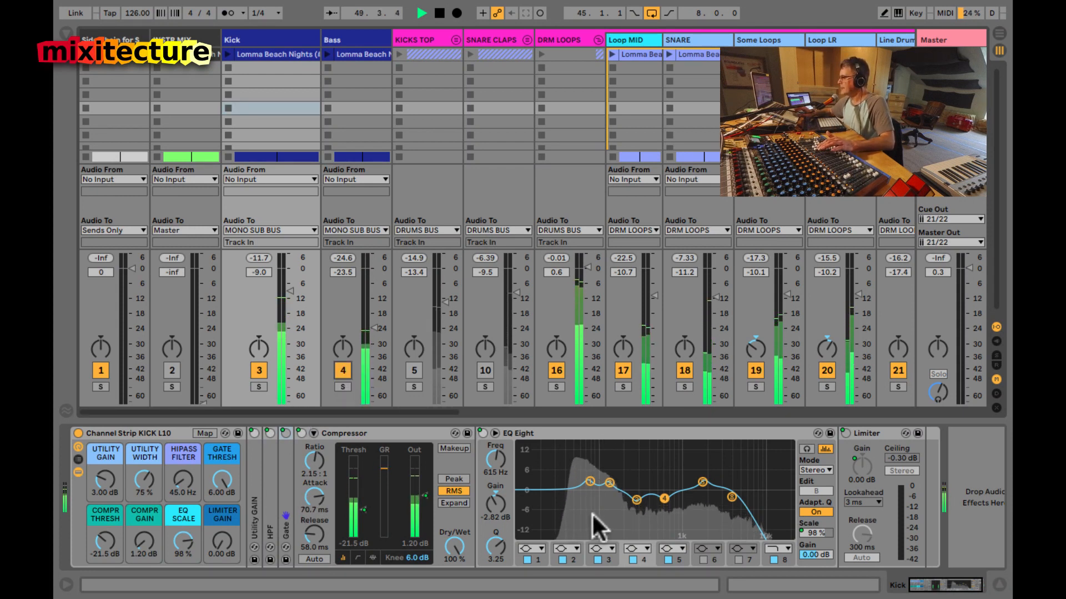
pyautogui.doubleClick(566, 495)
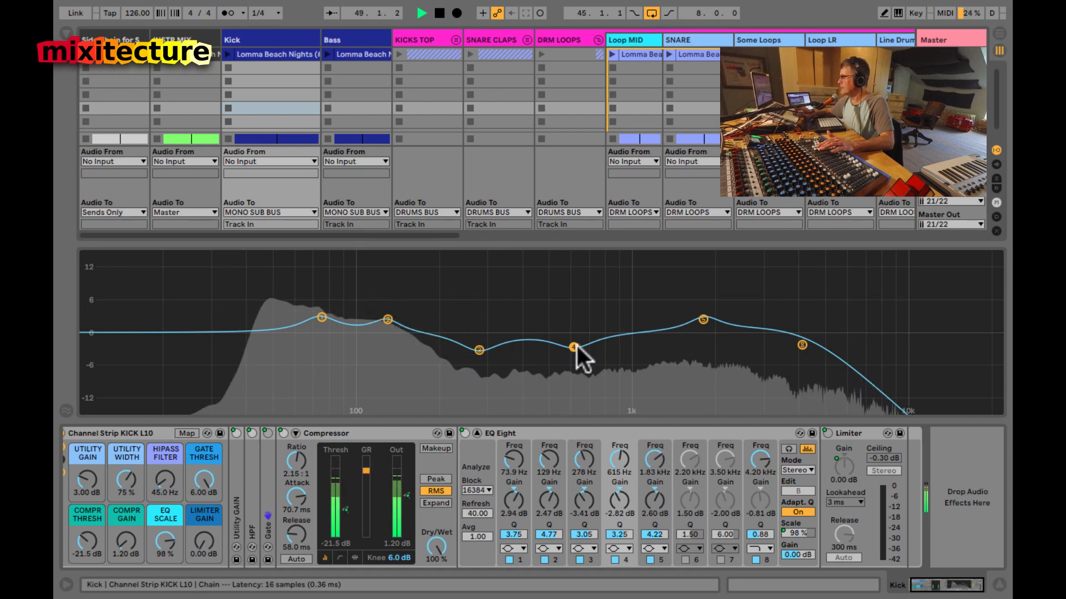
pyautogui.doubleClick(529, 288)
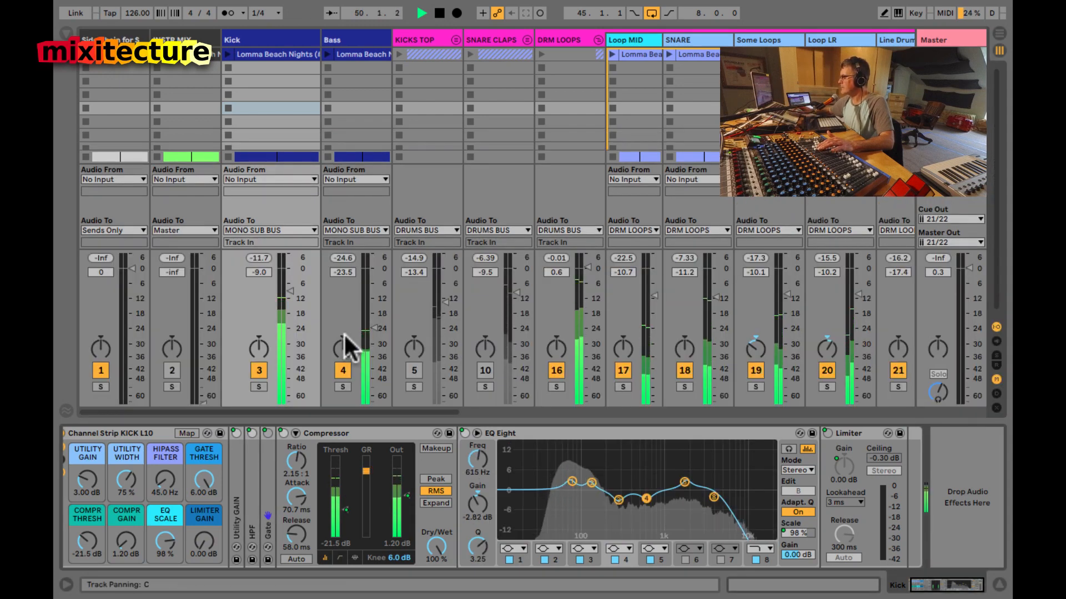
pyautogui.hotkey('ctrl', 'alt', 'i')
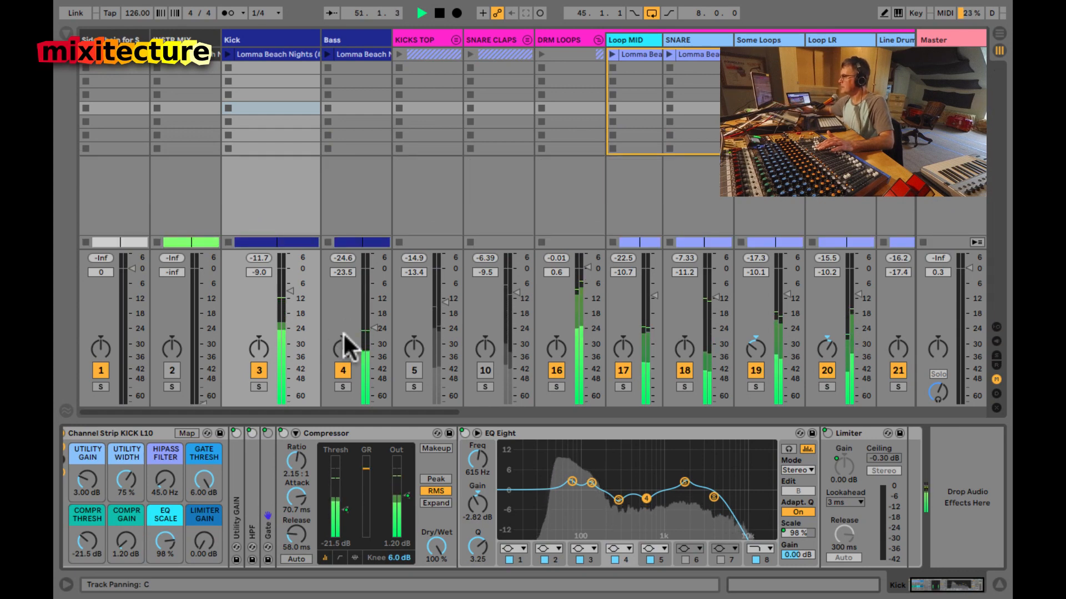
# Step: Audition the mix by toggling the KICKS TOP and SNARE CLAPS groups on and off, and DRM LOOPS off and on
pyautogui.click(411, 370)
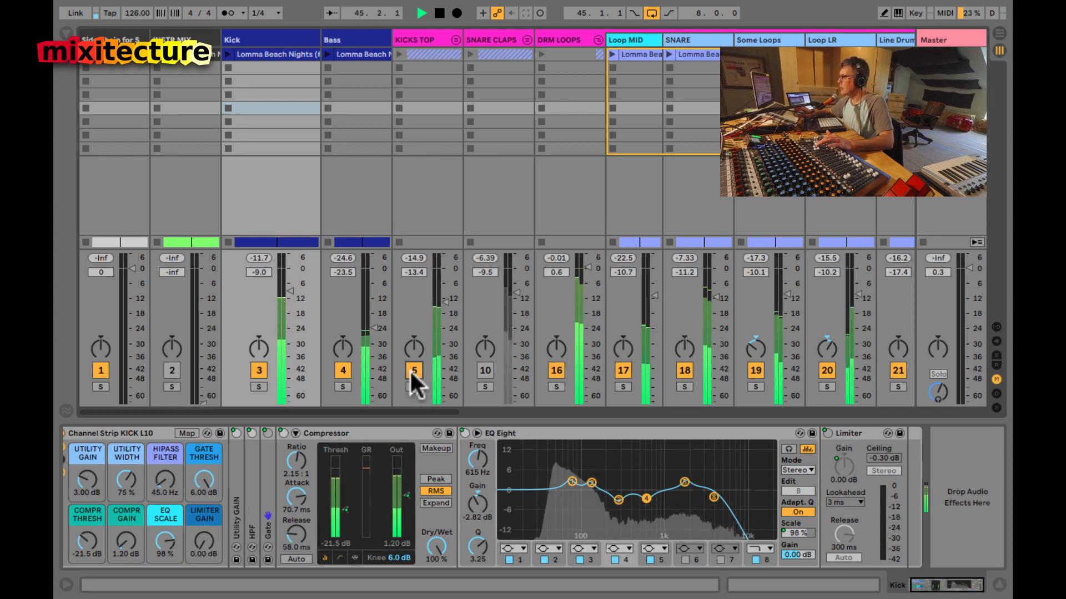
pyautogui.click(485, 370)
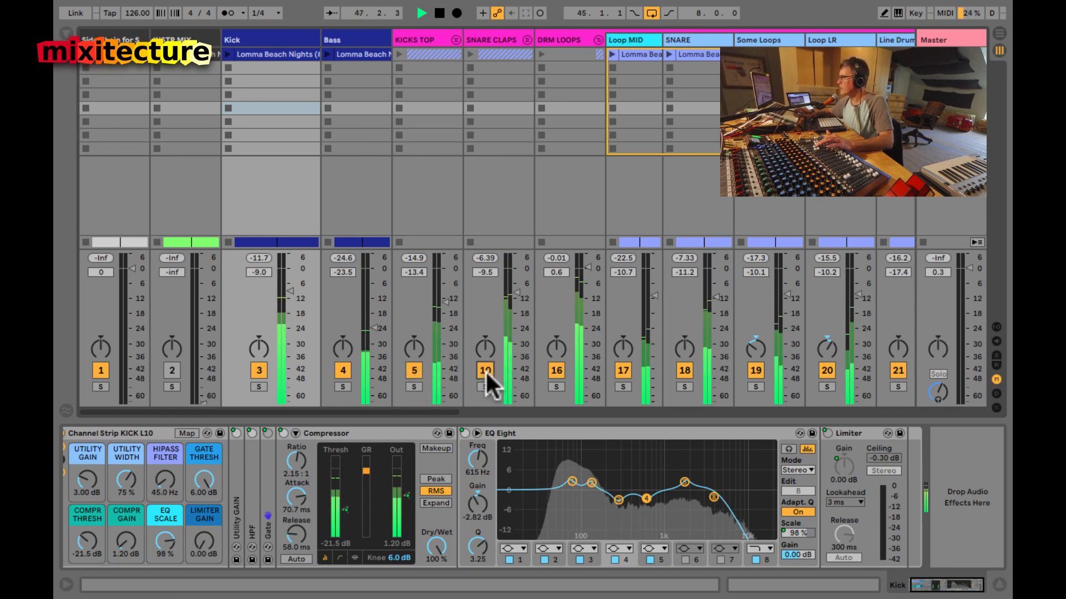
pyautogui.click(485, 371)
pyautogui.click(413, 369)
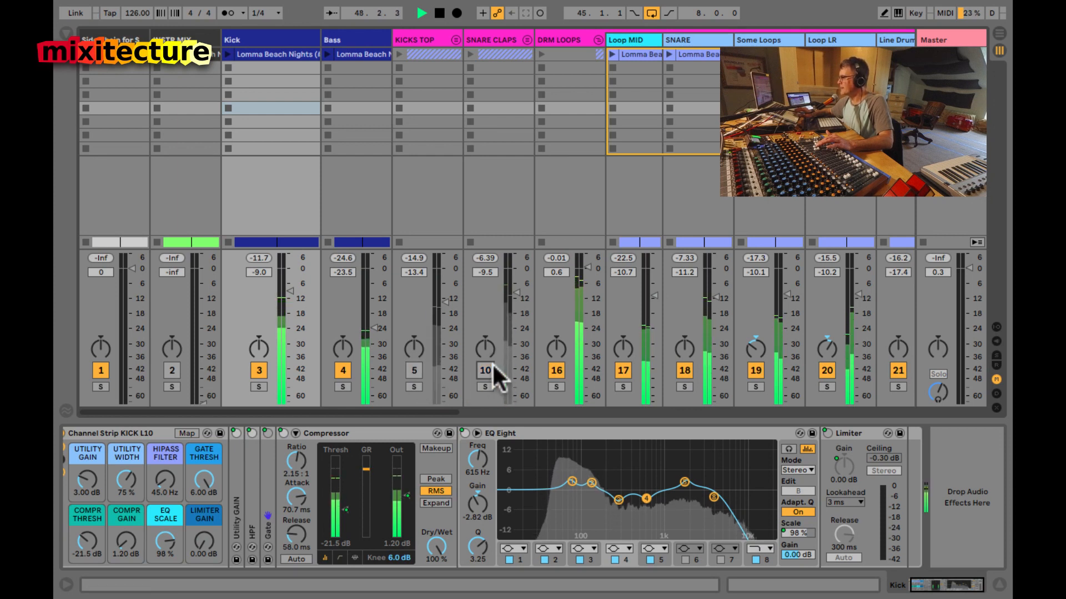
pyautogui.click(555, 370)
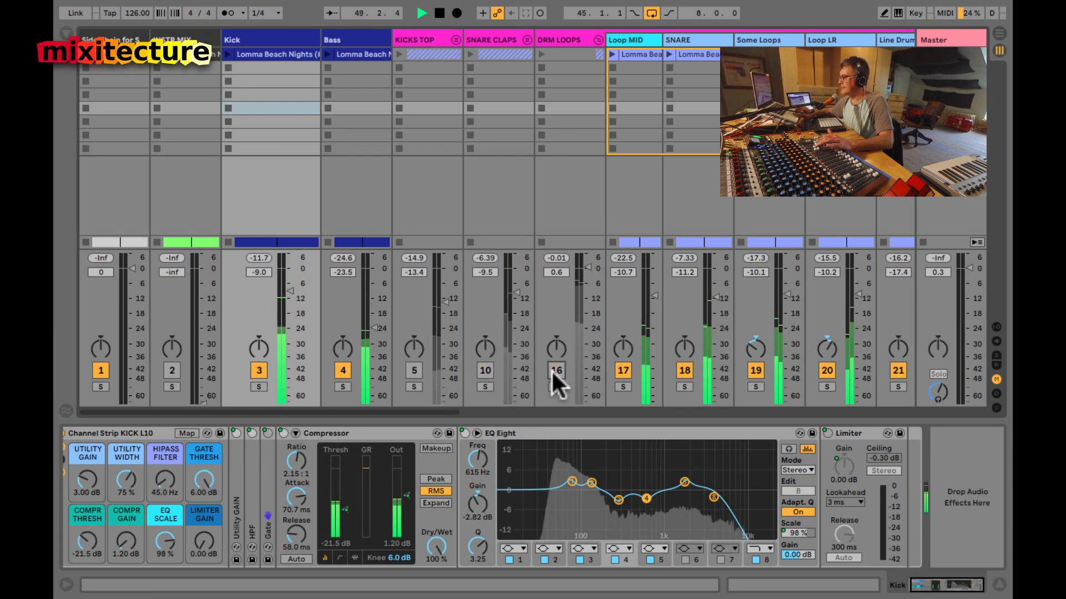
pyautogui.click(553, 370)
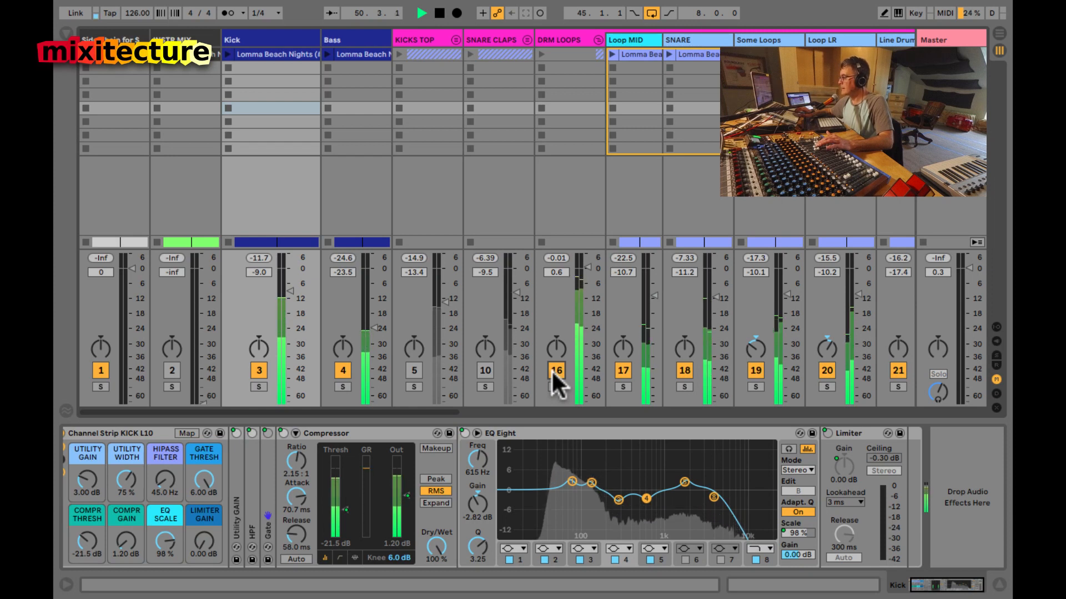
# Step: Lower the DRM LOOPS group's volume to -3.0 dB
pyautogui.click(582, 268)
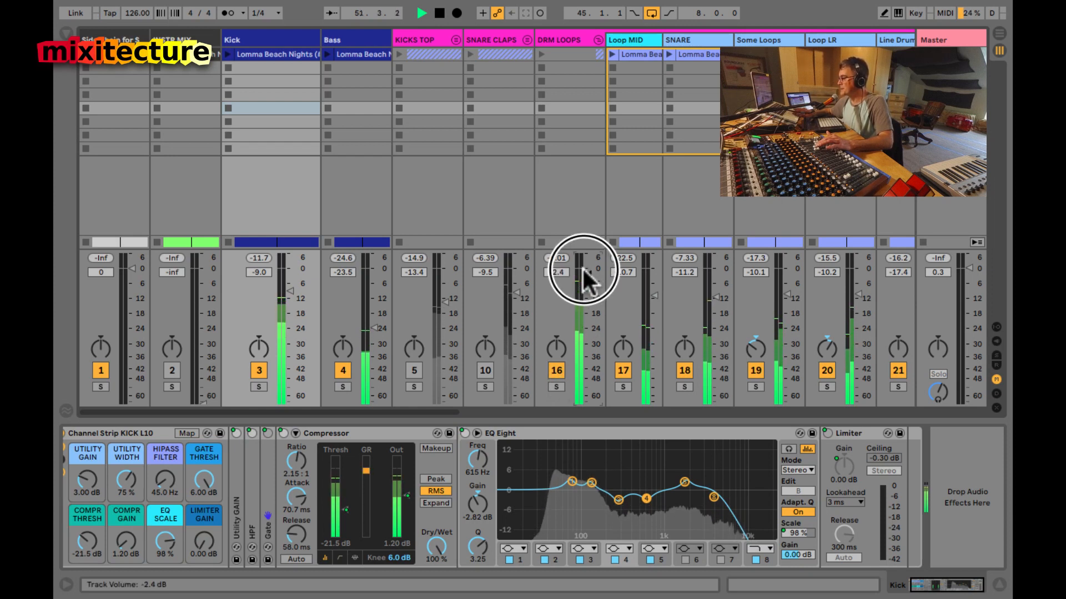
pyautogui.moveTo(582, 267); pyautogui.dragTo(582, 275)
# Step: Unmute the SNARE CLAPS and KICKS TOP groups and set the KICKS TOP volume to -12.0 dB
pyautogui.click(484, 368)
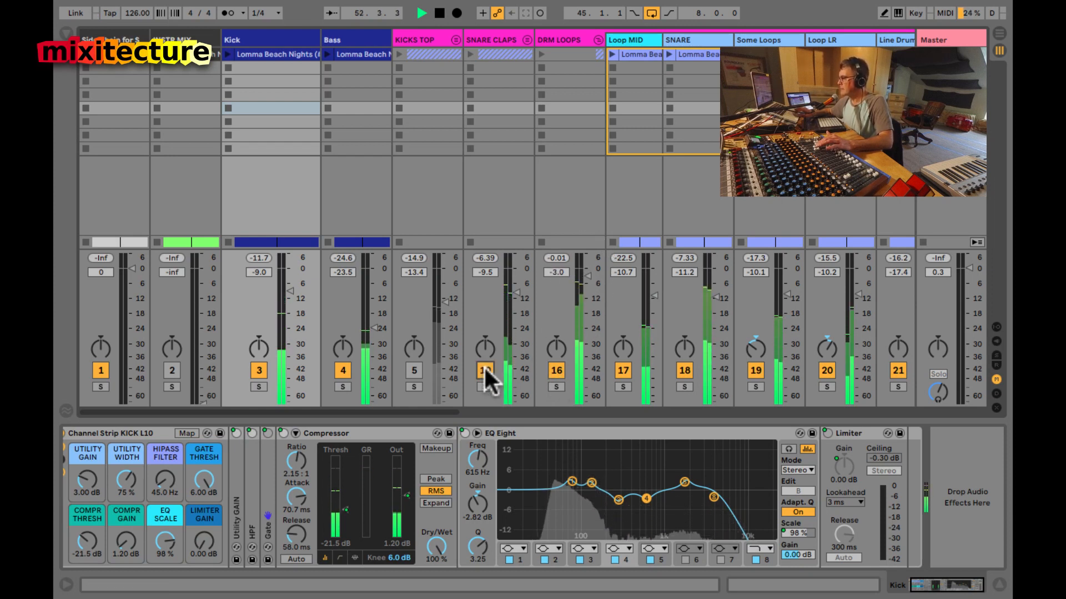
pyautogui.click(414, 370)
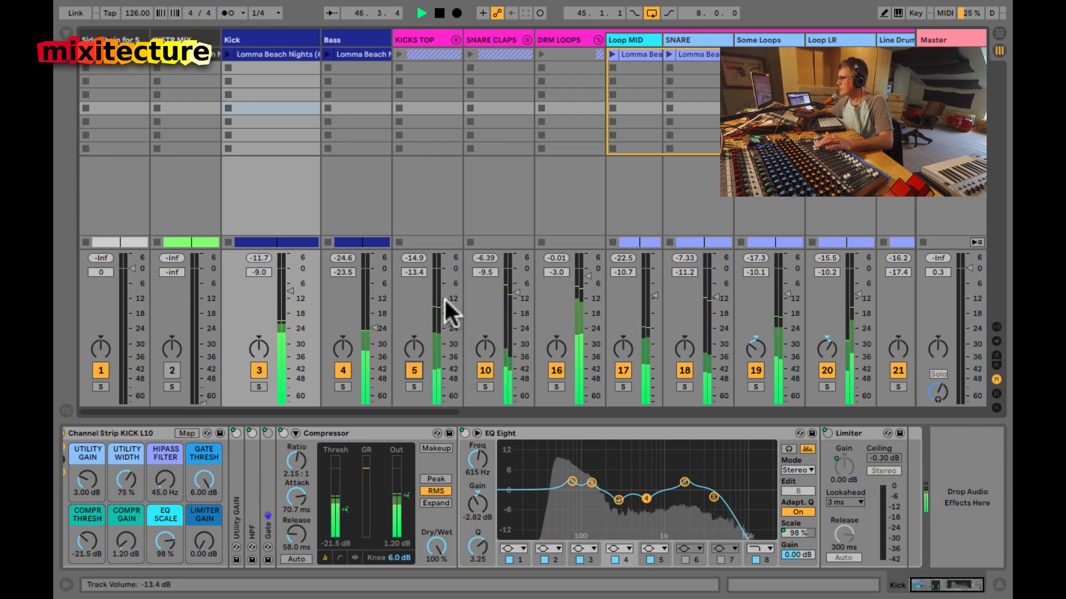
pyautogui.moveTo(444, 297); pyautogui.dragTo(444, 294)
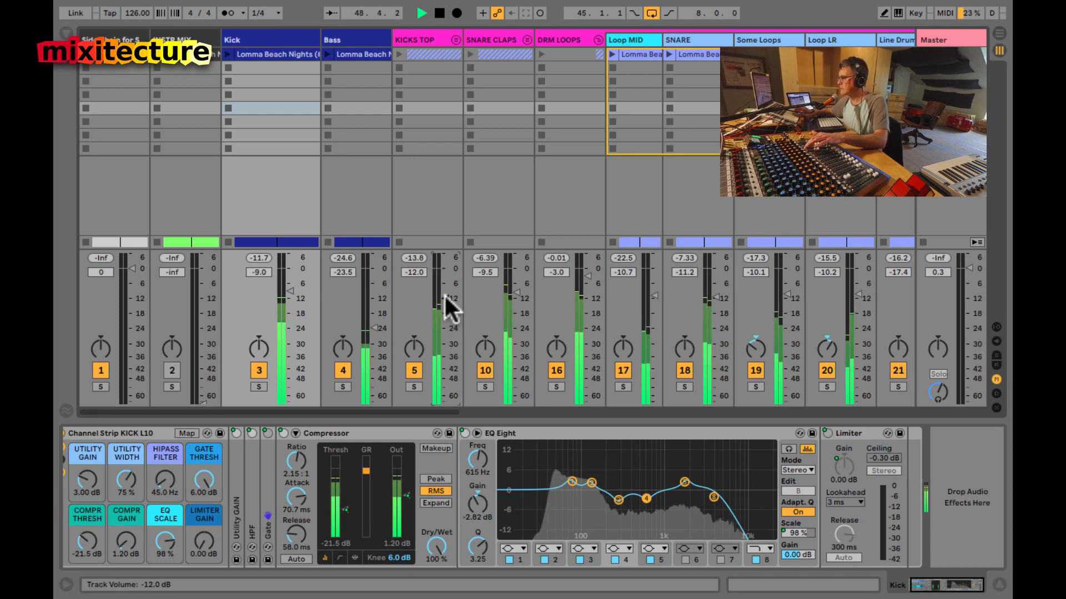
# Step: Show the DRM LOOPS group's channel strip and mute the KICKS TOP and SNARE CLAPS groups
pyautogui.hscroll(3, 444, 294)
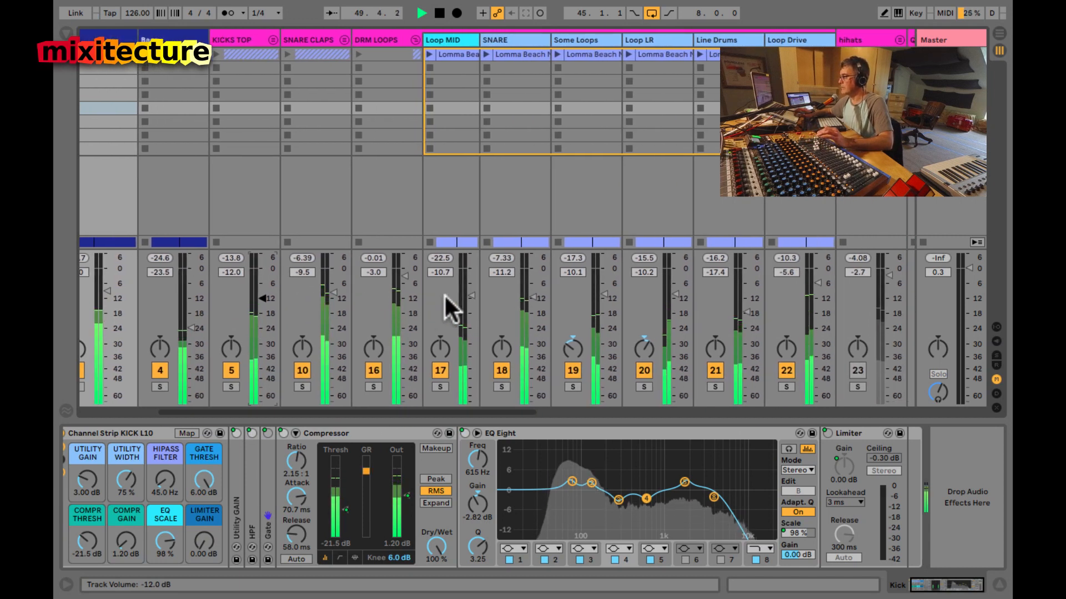
pyautogui.hscroll(1, 444, 294)
pyautogui.click(350, 39)
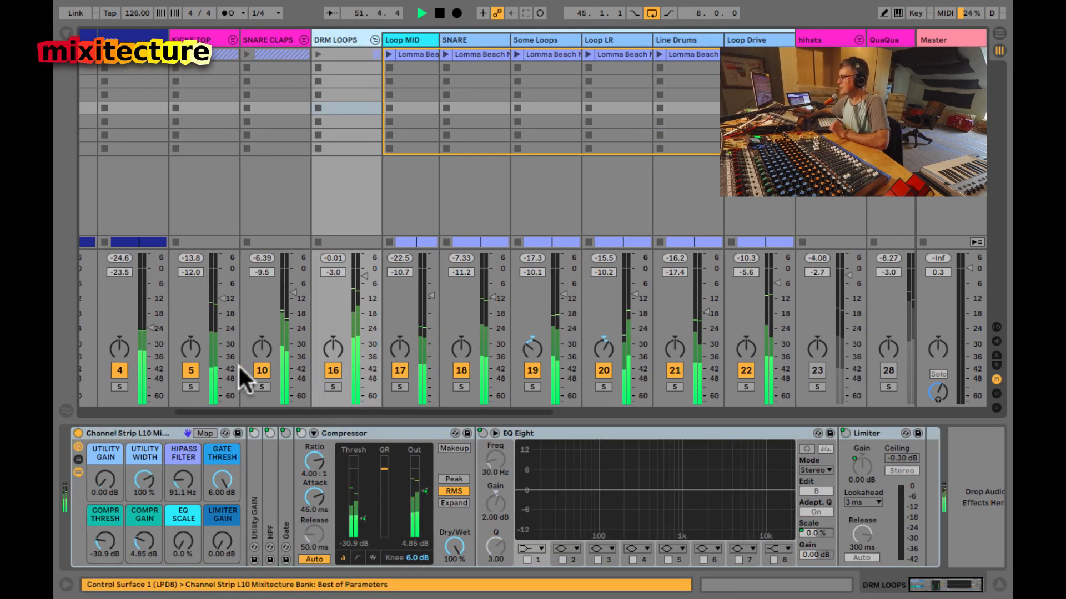
pyautogui.click(195, 368)
pyautogui.click(261, 370)
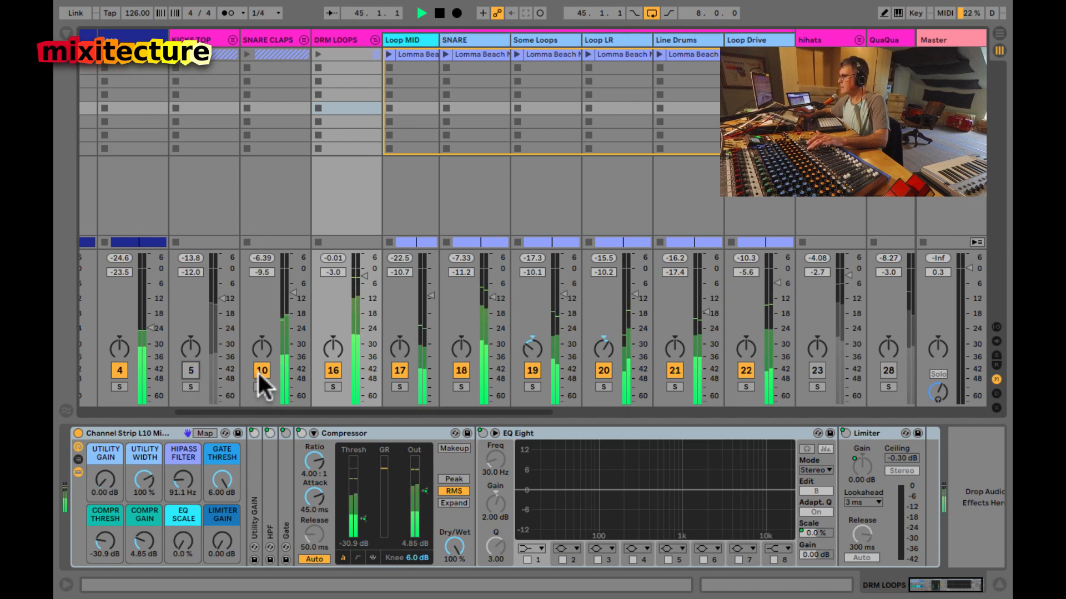
# Step: Set the DRM LOOPS strip's EQ SCALE to 67 % and turn off EQ Eight bands 1, 2 and 3 in the expanded display
pyautogui.doubleClick(574, 459)
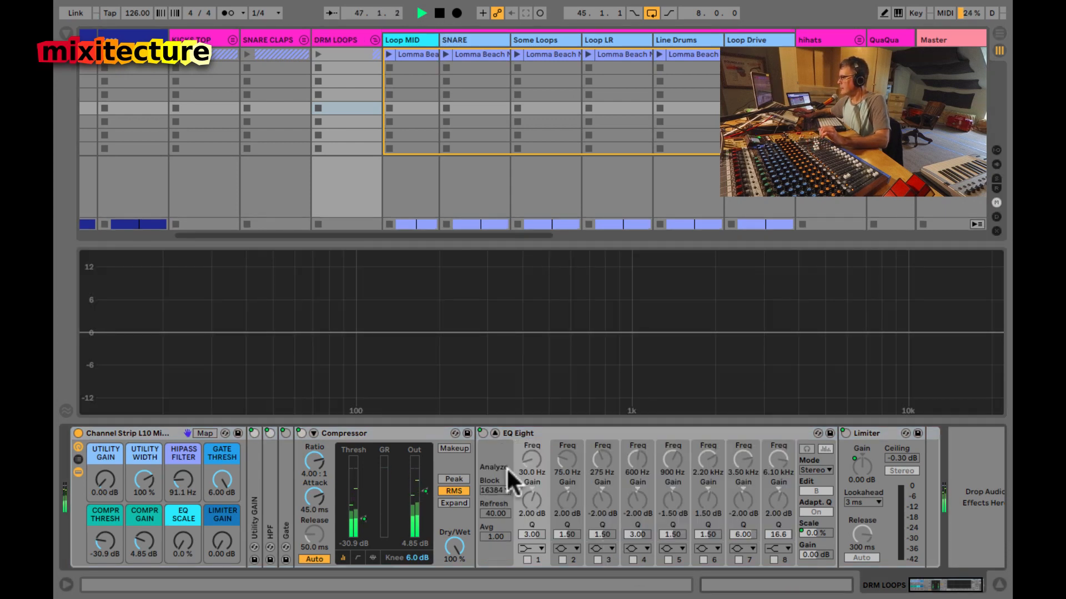
pyautogui.moveTo(182, 537)
pyautogui.mouseDown()
pyautogui.moveTo(182, 527)
pyautogui.moveTo(182, 536)
pyautogui.mouseUp()
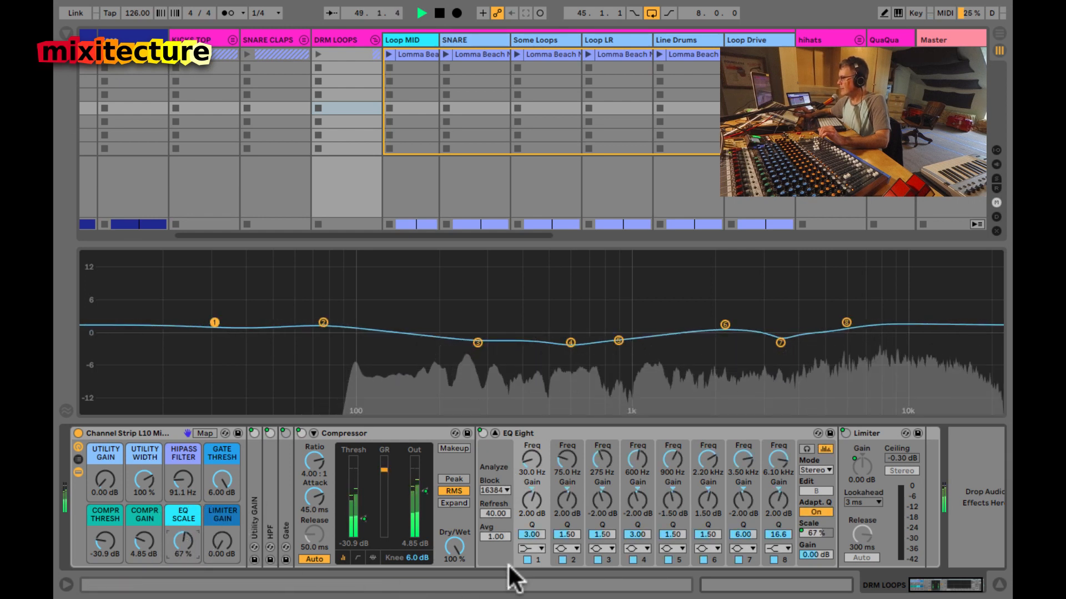
pyautogui.click(527, 560)
pyautogui.click(562, 559)
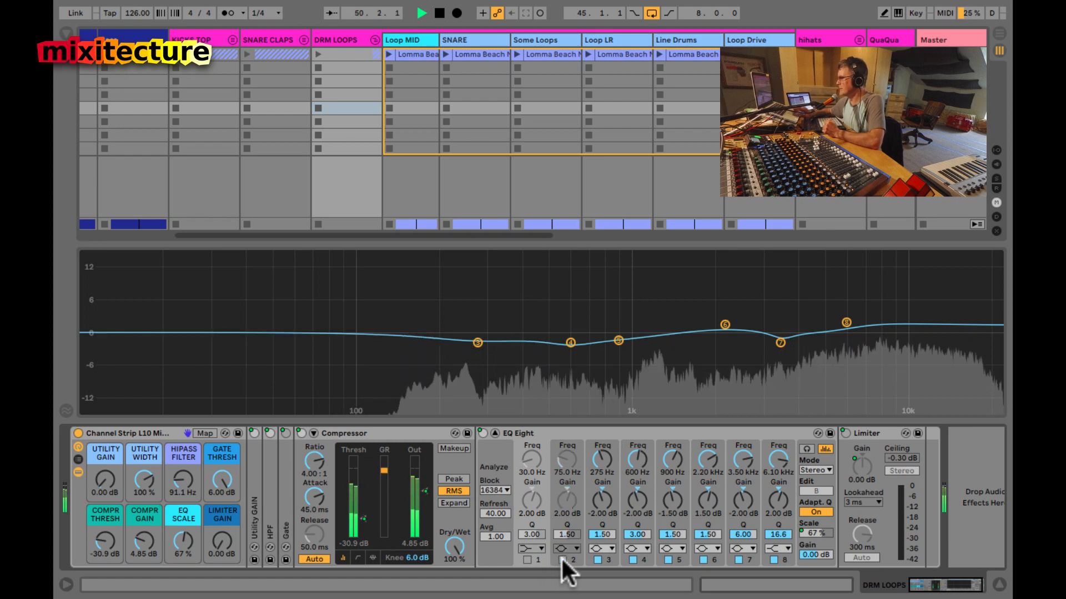
pyautogui.click(596, 560)
# Step: Set EQ Eight band 4's gain to -2.38 dB and turn off band 5, leaving band 6 on, then collapse the EQ display
pyautogui.moveTo(633, 516); pyautogui.dragTo(637, 500)
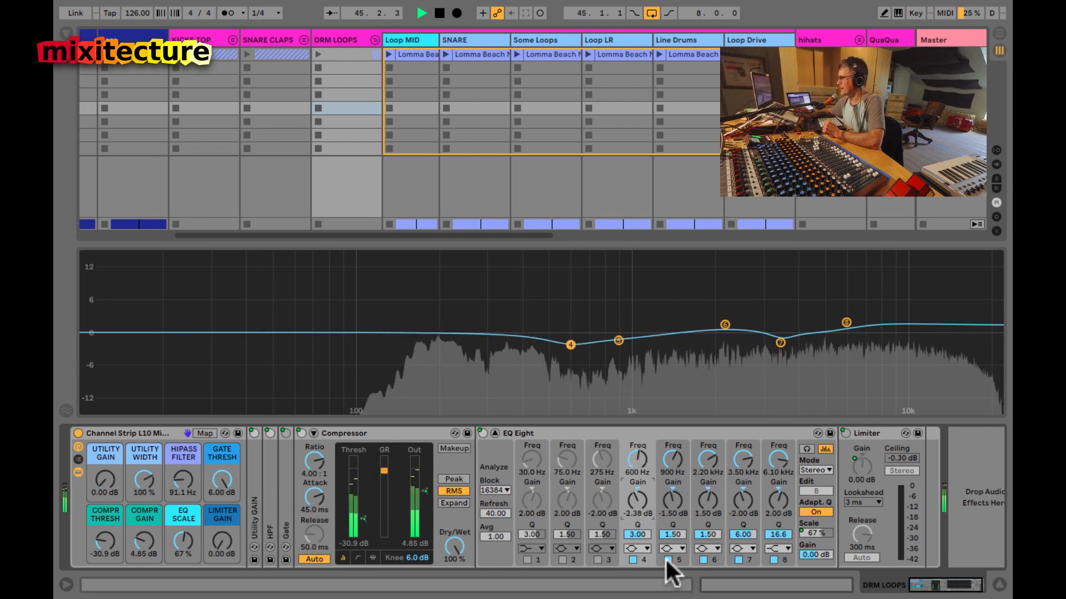
pyautogui.click(667, 560)
pyautogui.click(704, 560)
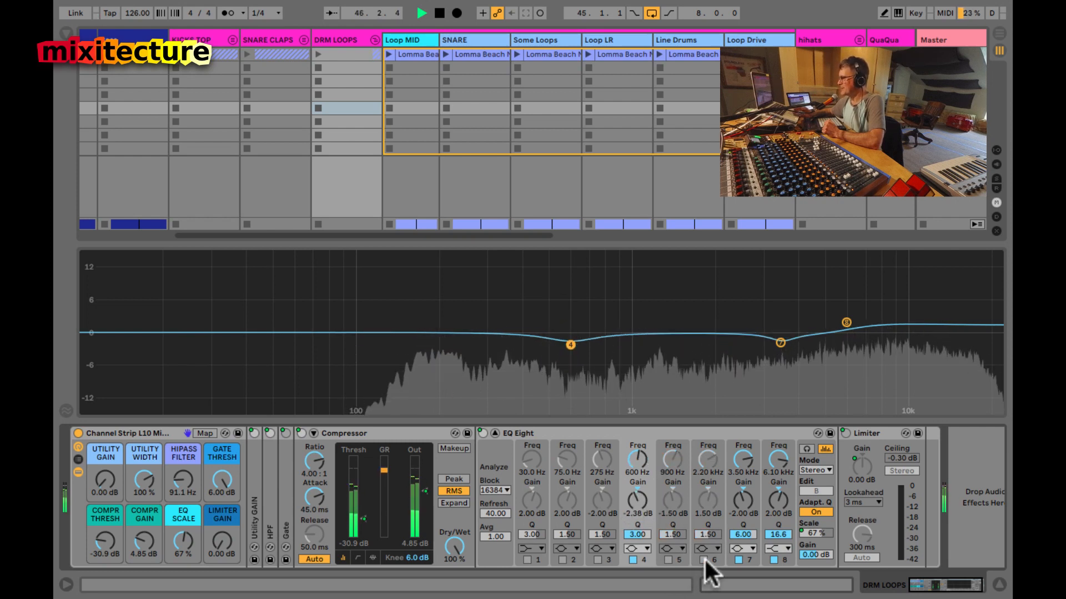
pyautogui.click(704, 559)
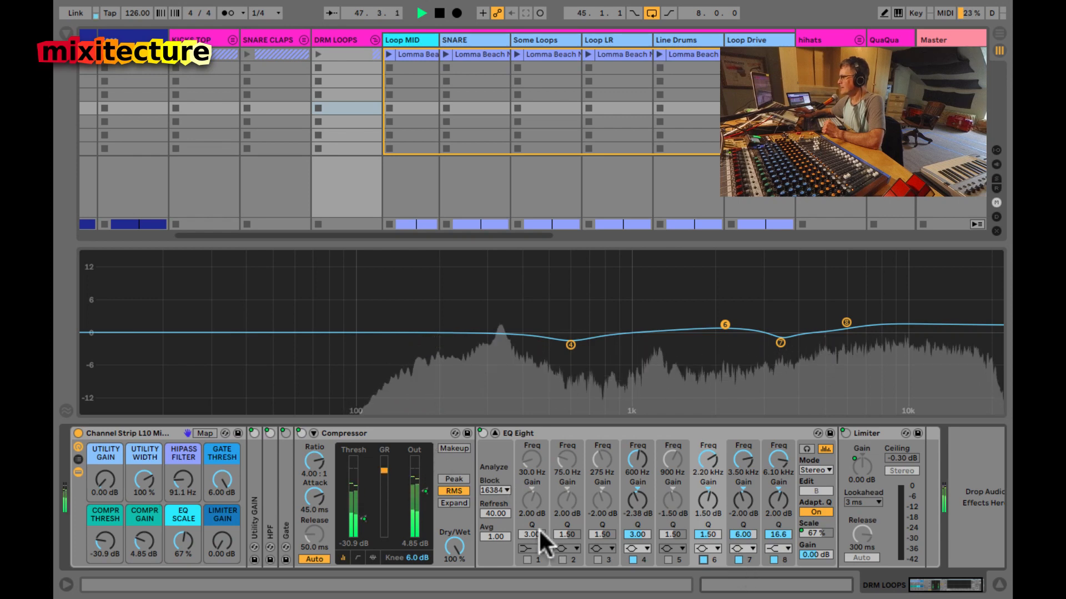
pyautogui.doubleClick(391, 312)
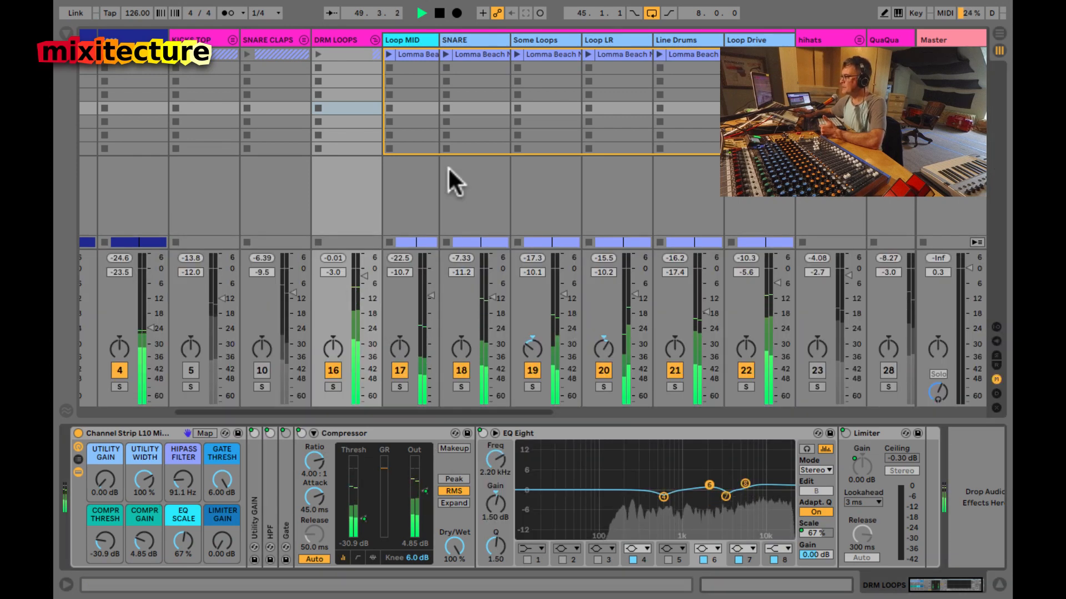
# Step: Unmute the SNARE CLAPS and KICKS TOP groups to hear them with the equalized drum loops
pyautogui.click(425, 41)
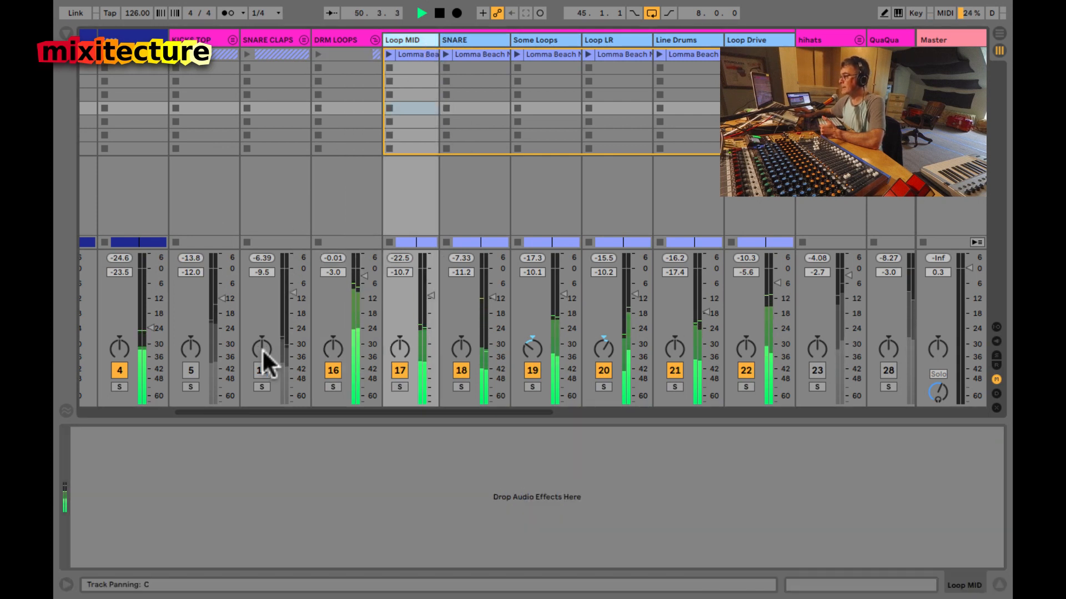
pyautogui.click(265, 369)
pyautogui.click(189, 370)
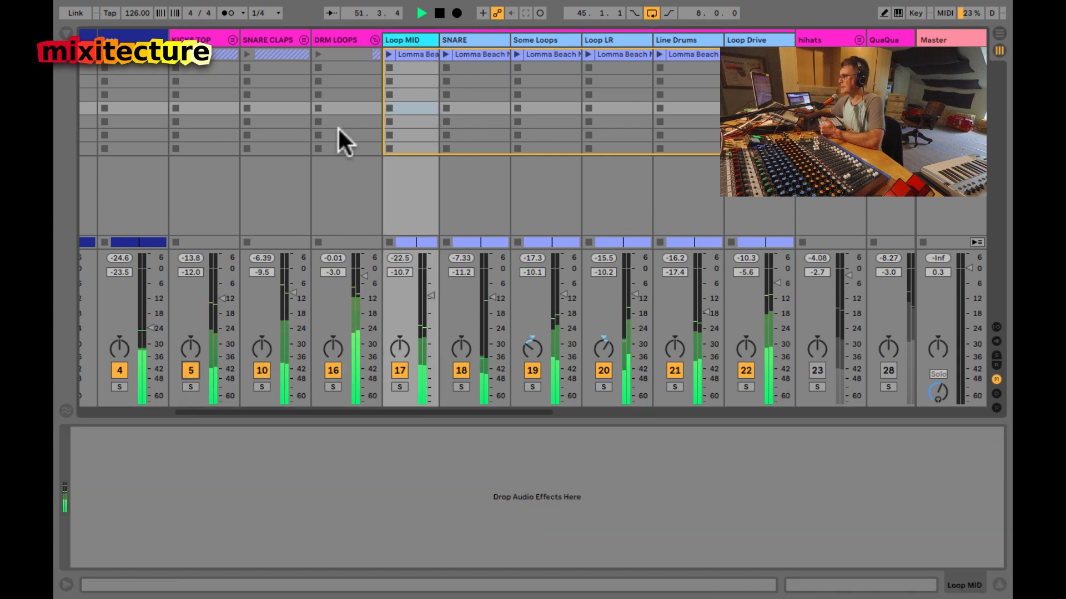
# Step: Fold the DRM LOOPS group, then unfold, unmute and solo the hihats group
pyautogui.click(374, 38)
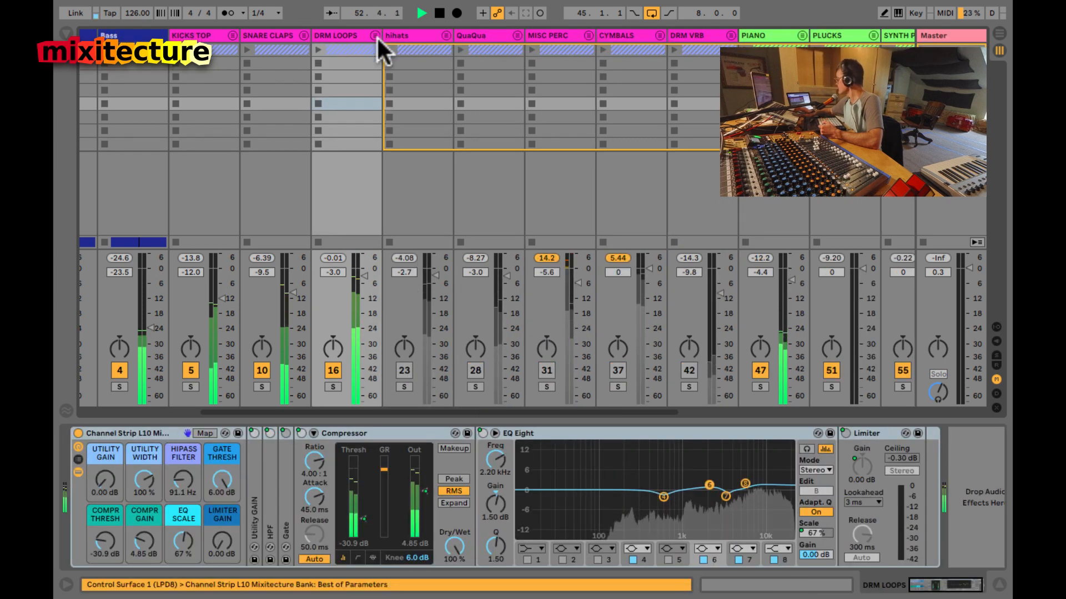
pyautogui.click(445, 35)
pyautogui.hscroll(3, 411, 99)
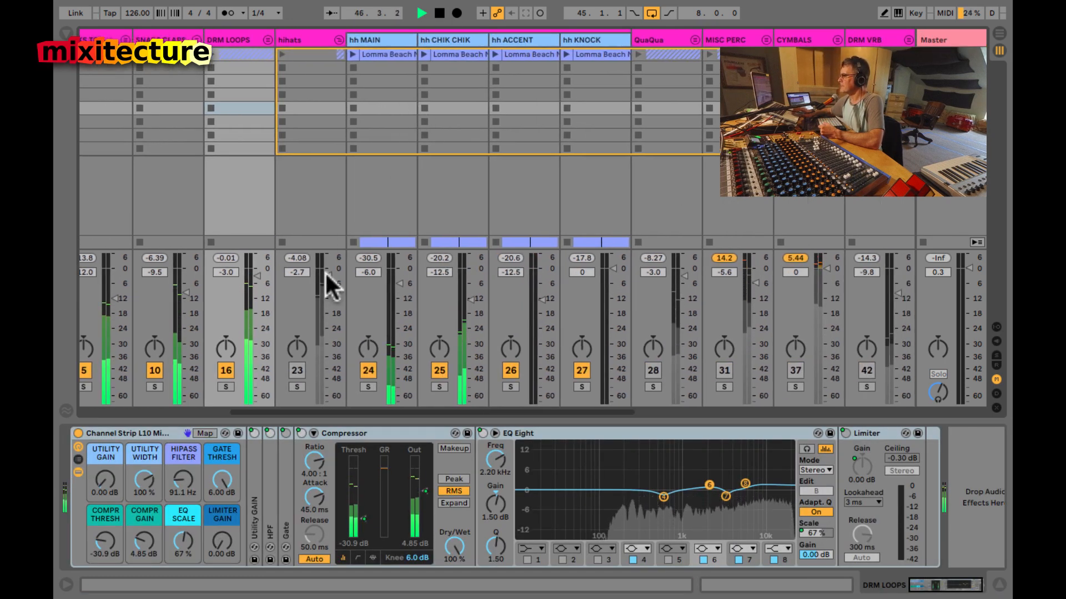
pyautogui.click(294, 370)
pyautogui.click(295, 386)
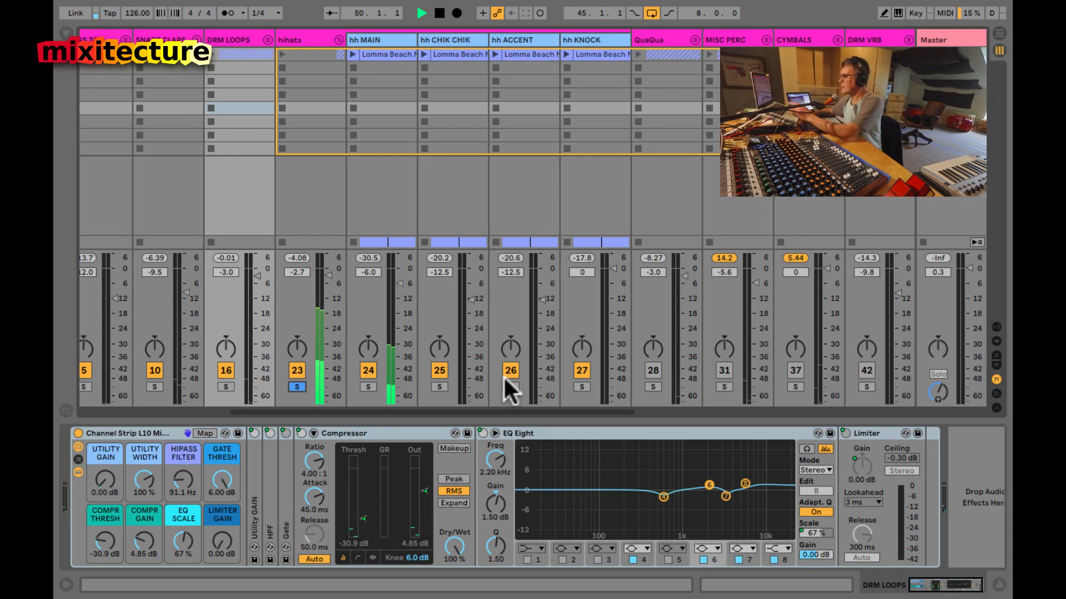
# Step: Shorten the arrangement loop to 2 bars and move it to start at bar 55
pyautogui.press('Tab')
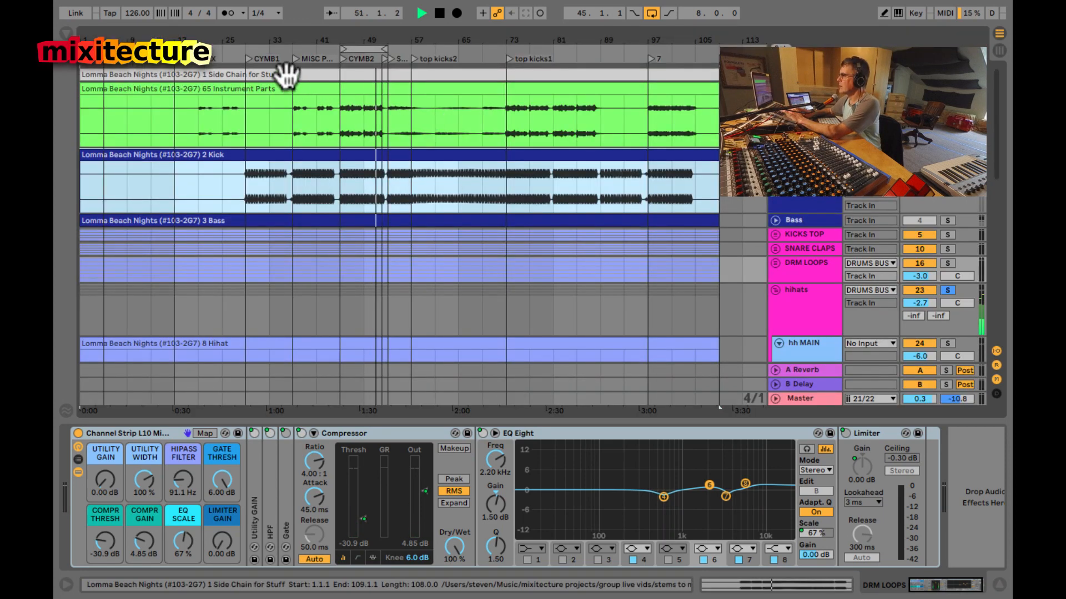
pyautogui.moveTo(382, 33); pyautogui.dragTo(371, 52)
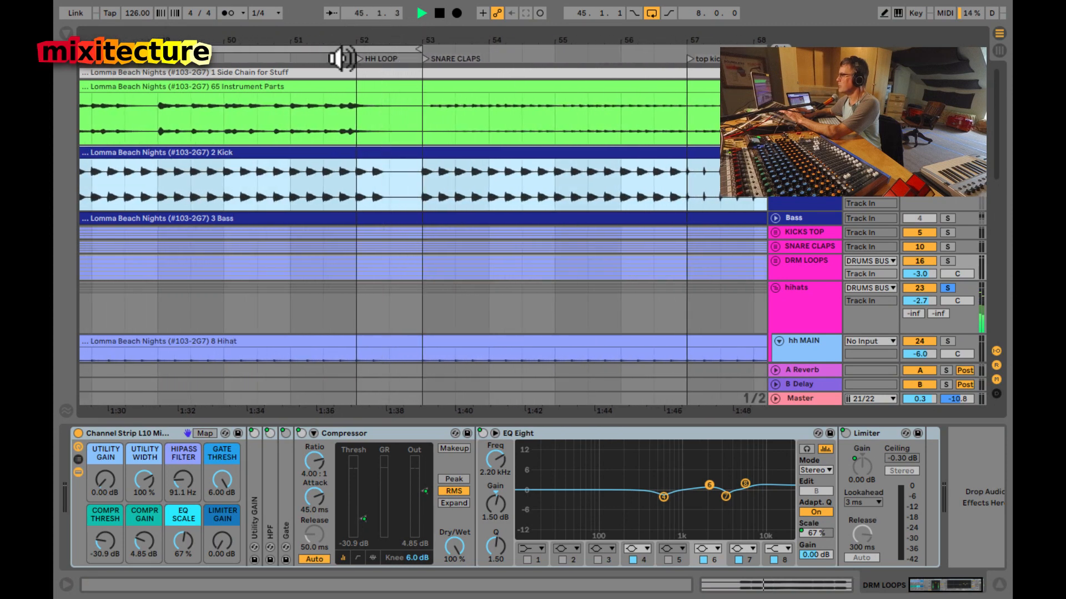
pyautogui.click(386, 49)
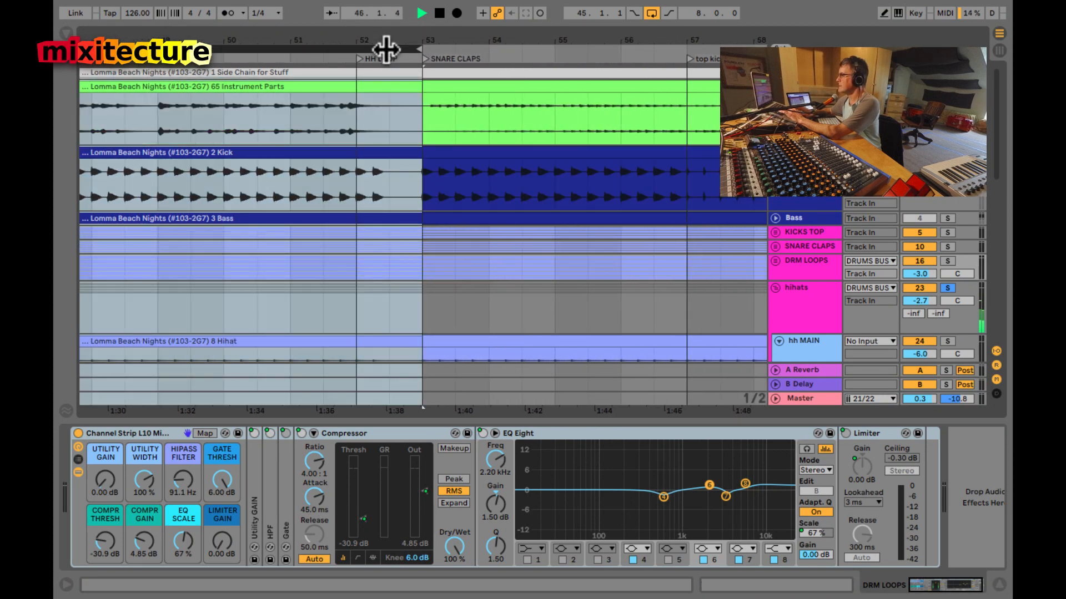
pyautogui.press('super+Down')
pyautogui.press('super+Down')
pyautogui.press('Up')
pyautogui.press('Up')
pyautogui.press('Up')
pyautogui.press('Up')
pyautogui.press('Up')
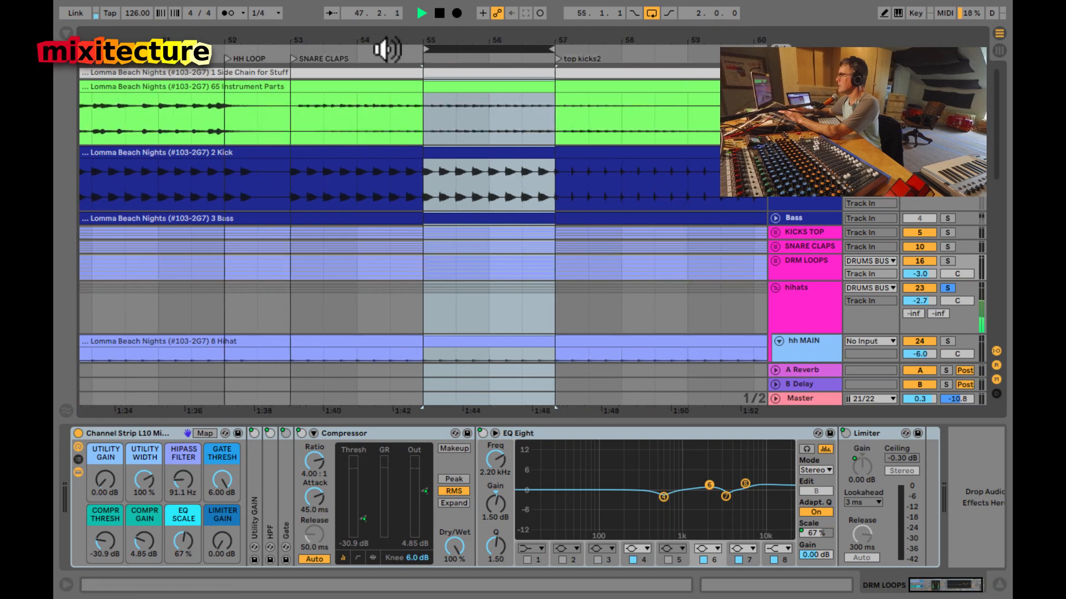
# Step: Move the arrangement loop to start at bar 52 and double its length to 4 bars
pyautogui.press('Down')
pyautogui.press('Down')
pyautogui.press('Right')
pyautogui.press('Right')
pyautogui.press('Right')
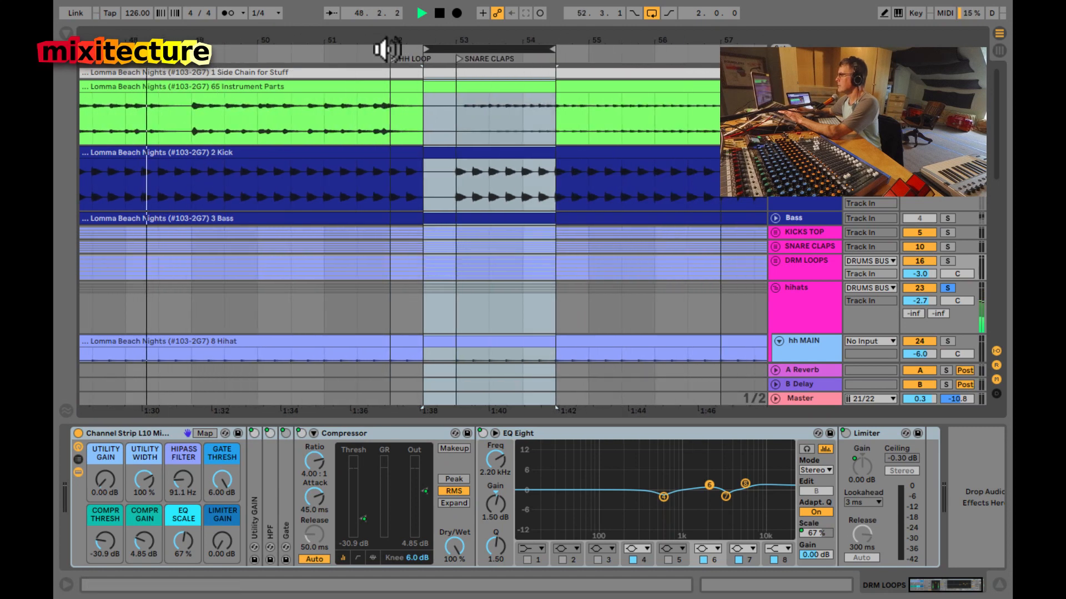
pyautogui.press('Left')
pyautogui.press('super+Up')
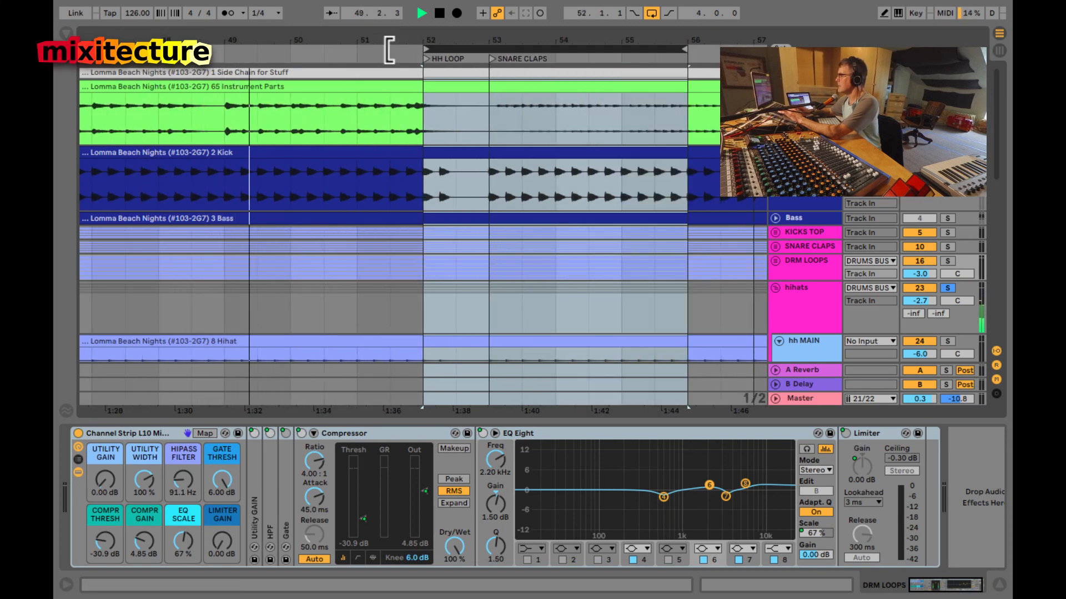
# Step: Hide the device view and select the 8 Hihat clip on the hh MAIN track
pyautogui.scroll(-1, 470, 174)
pyautogui.press('super+alt+l')
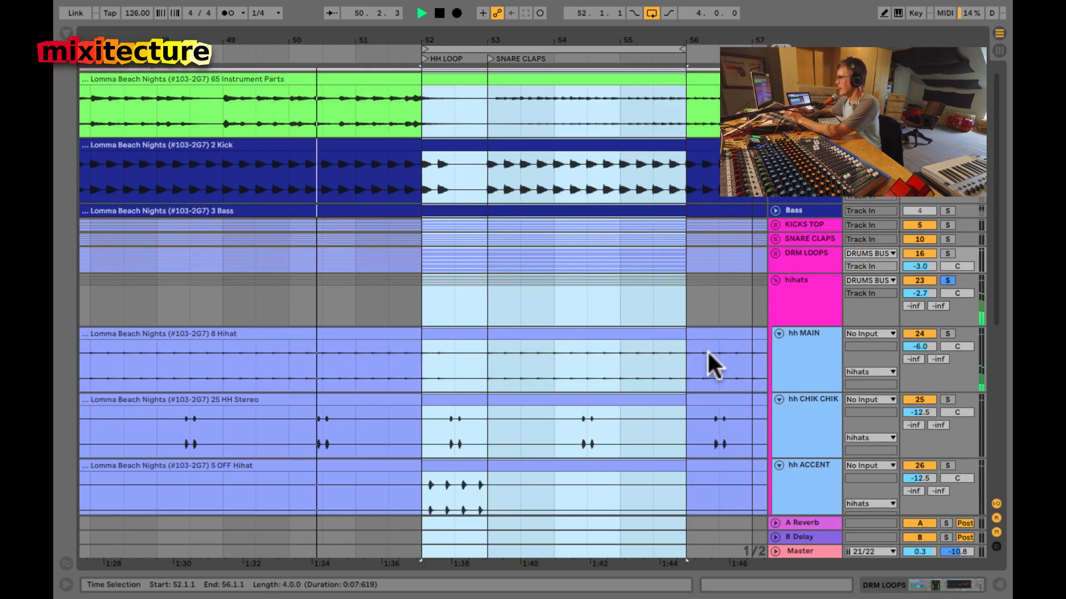
pyautogui.click(694, 331)
pyautogui.scroll(-3, 638, 179)
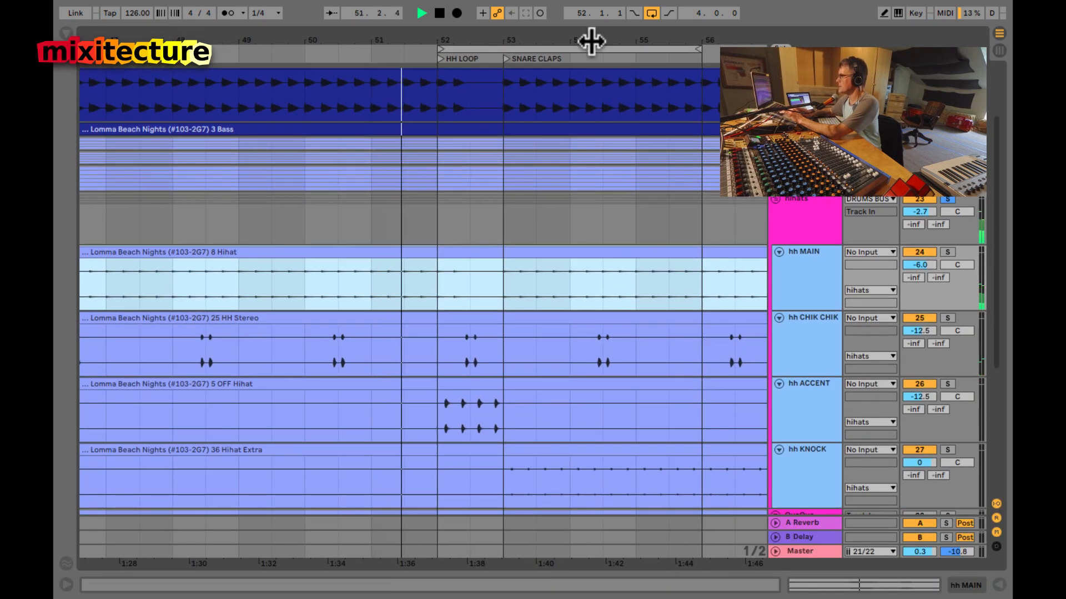
pyautogui.moveTo(590, 38); pyautogui.dragTo(510, 40)
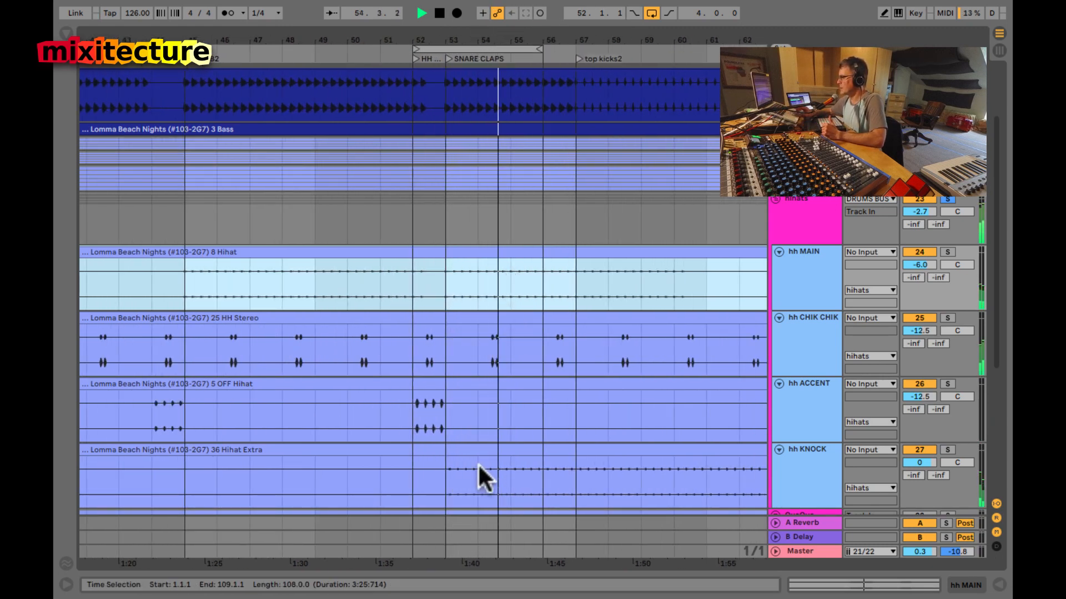
# Step: Reset the hh KNOCK clip's gain to 0 dB for comparison and raise it back to 24 dB
pyautogui.doubleClick(469, 451)
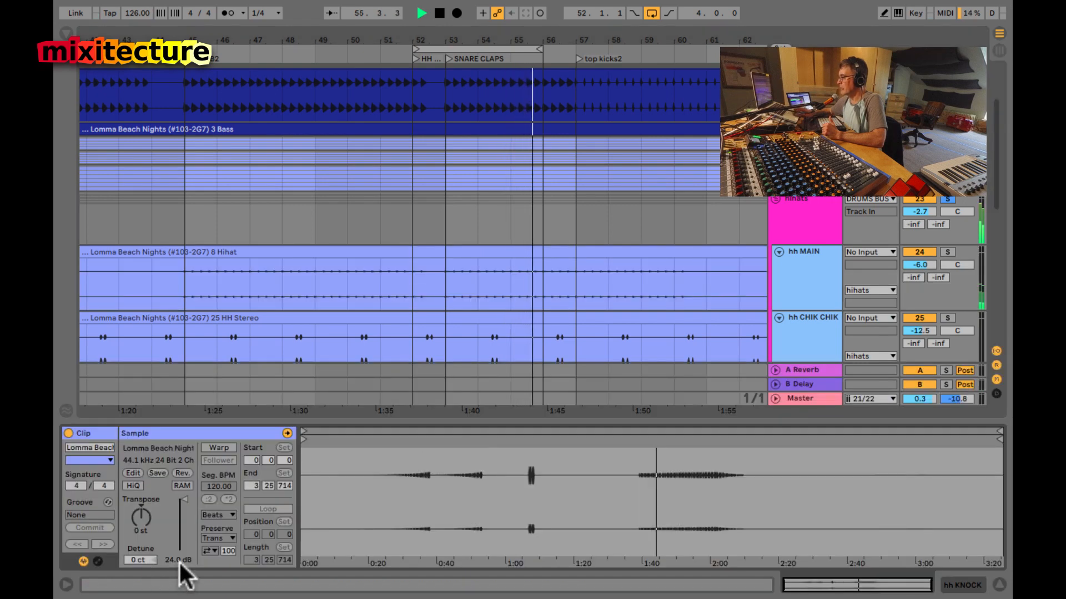
pyautogui.click(178, 560)
pyautogui.press('Delete')
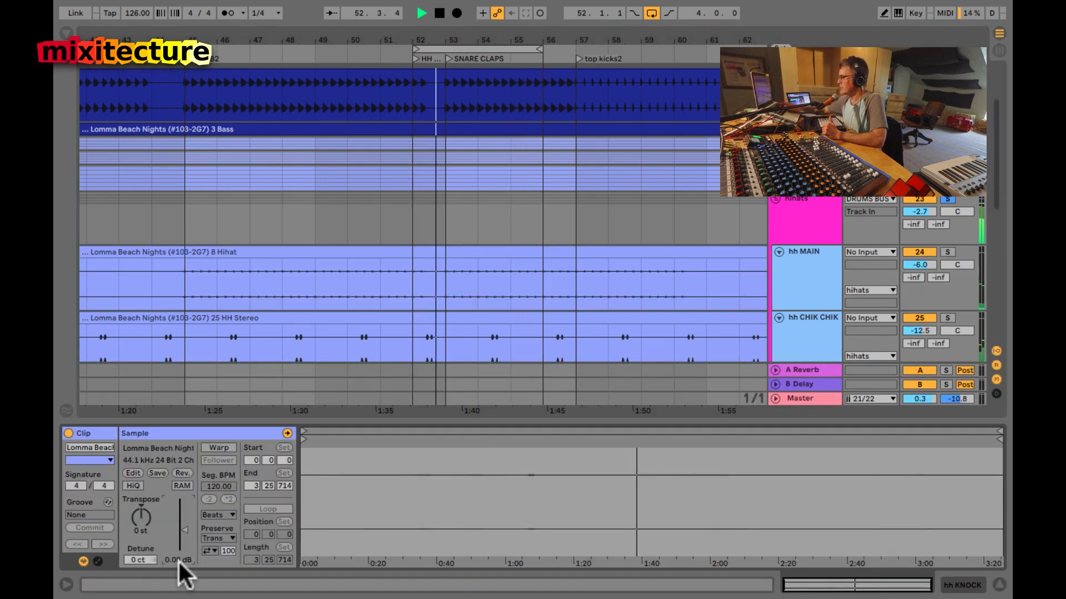
pyautogui.scroll(-1, 402, 284)
pyautogui.scroll(-5, 402, 285)
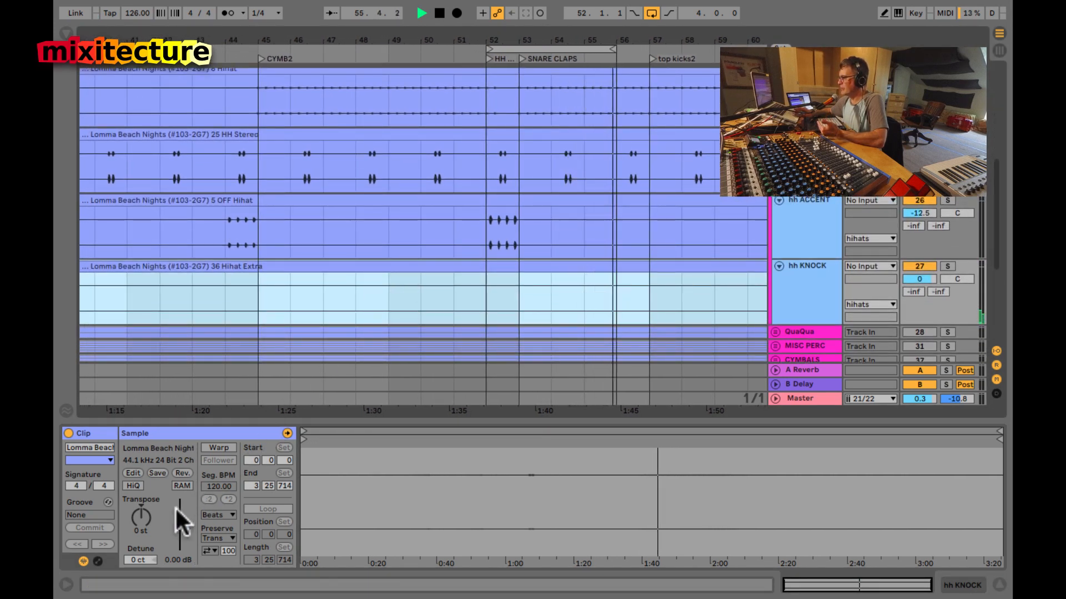
pyautogui.moveTo(168, 561); pyautogui.dragTo(167, 500)
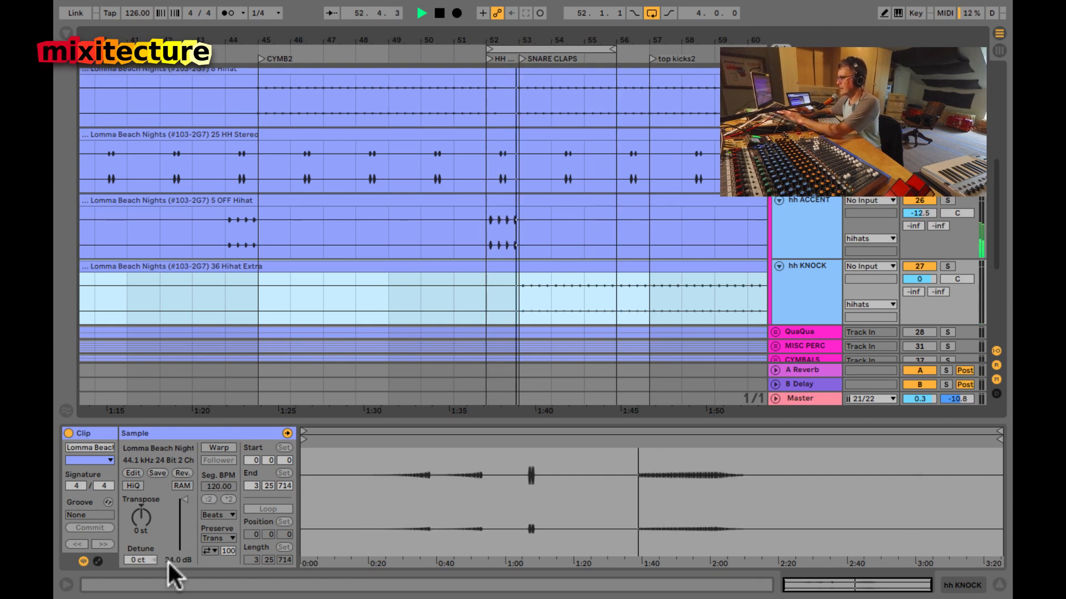
pyautogui.moveTo(536, 38); pyautogui.dragTo(536, 34)
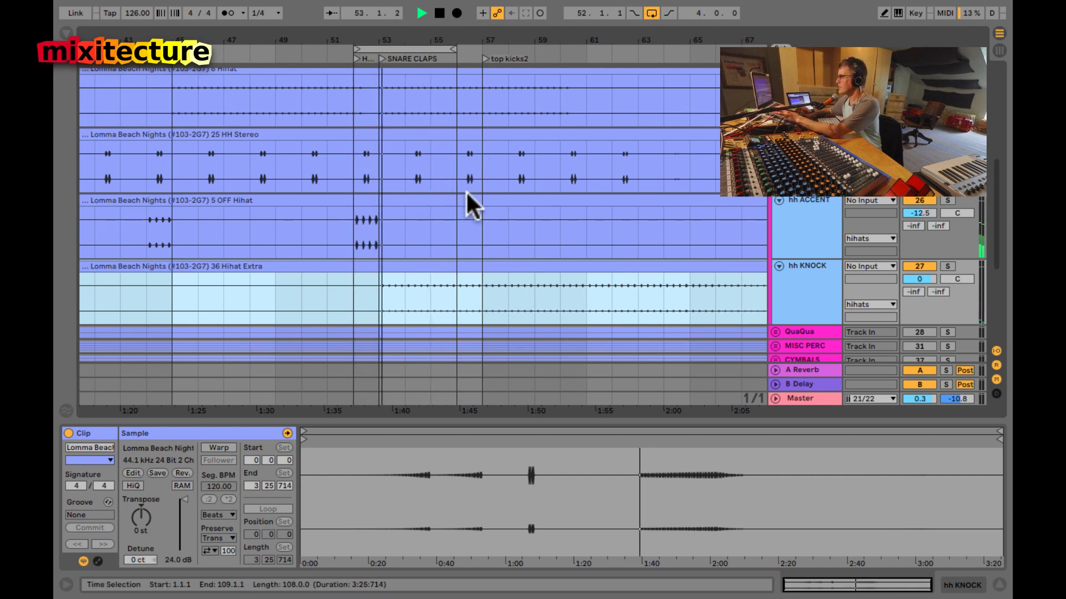
# Step: Switch to the Session view mixer and toggle the mutes of hh MAIN, hh KNOCK, hh ACCENT and hh CHIK CHIK to check each one's contribution
pyautogui.press('Tab')
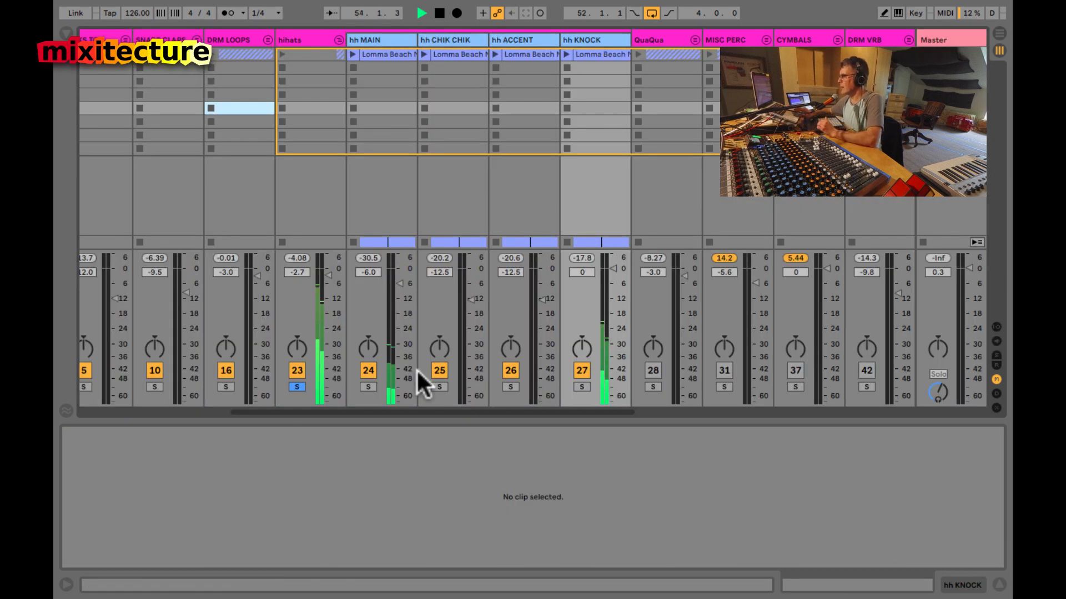
pyautogui.click(367, 370)
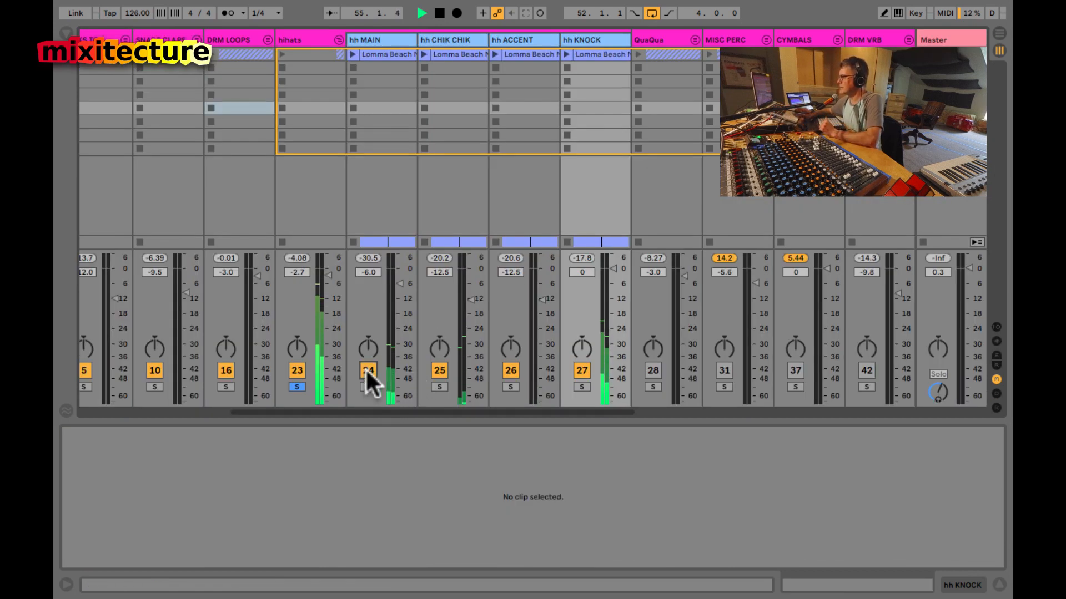
pyautogui.click(366, 370)
pyautogui.click(577, 371)
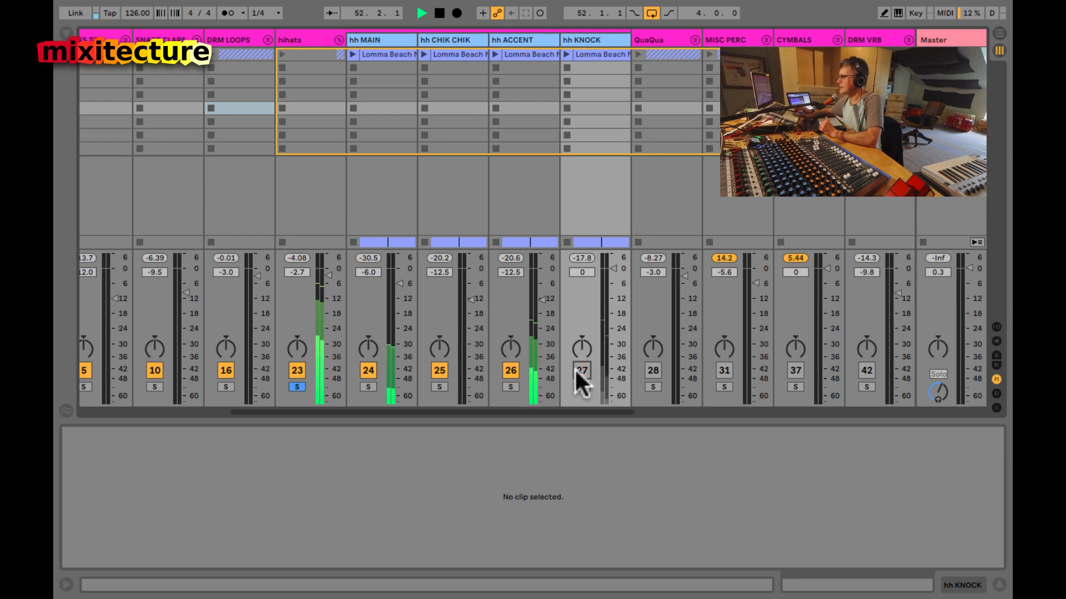
pyautogui.click(575, 368)
pyautogui.click(511, 366)
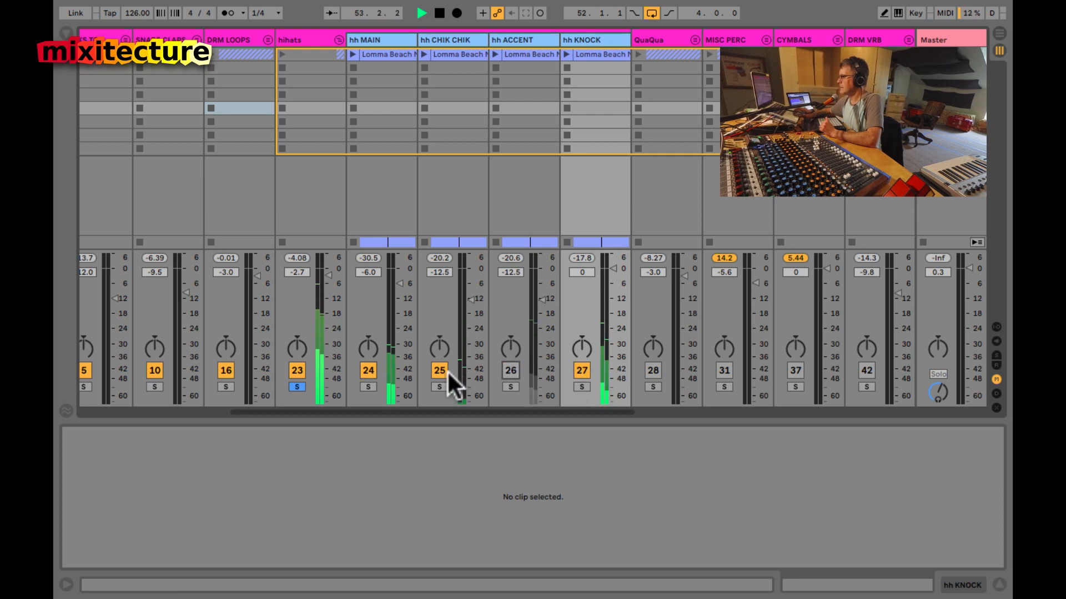
pyautogui.click(440, 369)
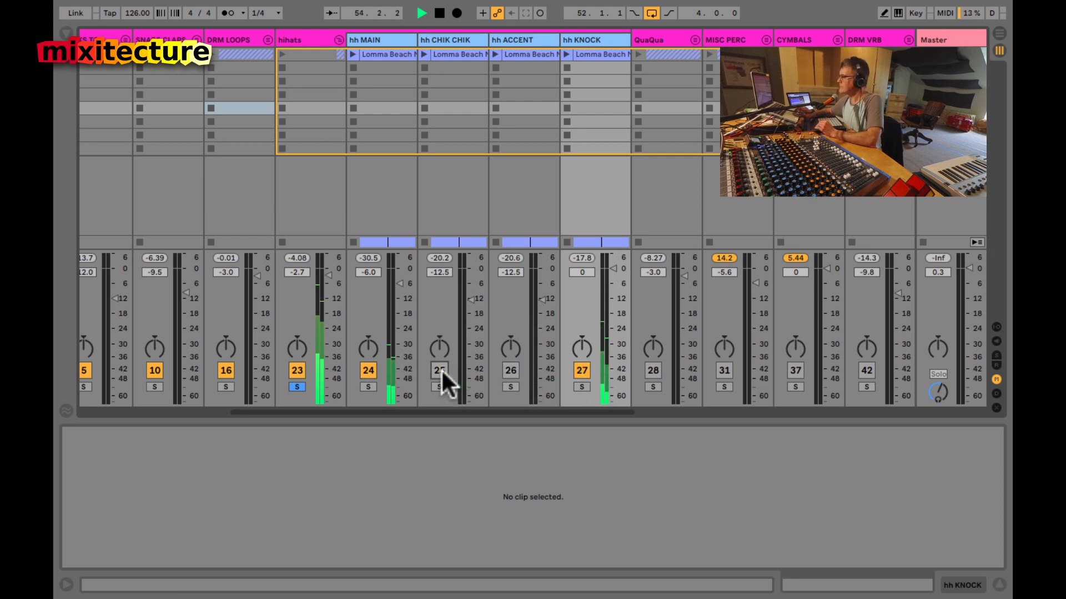
pyautogui.click(439, 370)
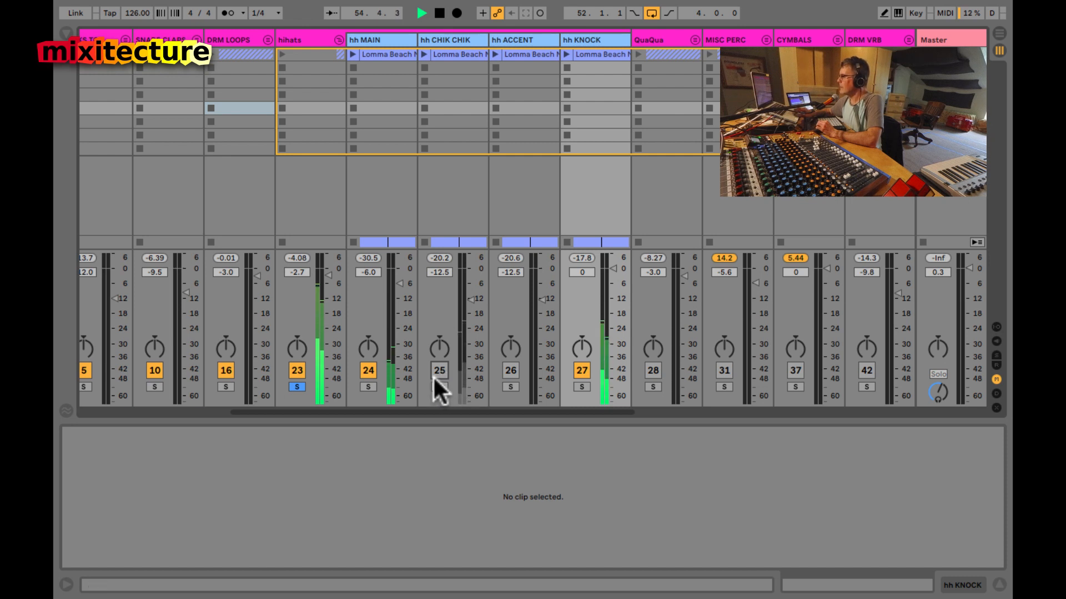
pyautogui.click(509, 371)
# Step: Reset the hihats group's peak level and raise the hh CHIK CHIK volume to -10.0 dB
pyautogui.click(290, 258)
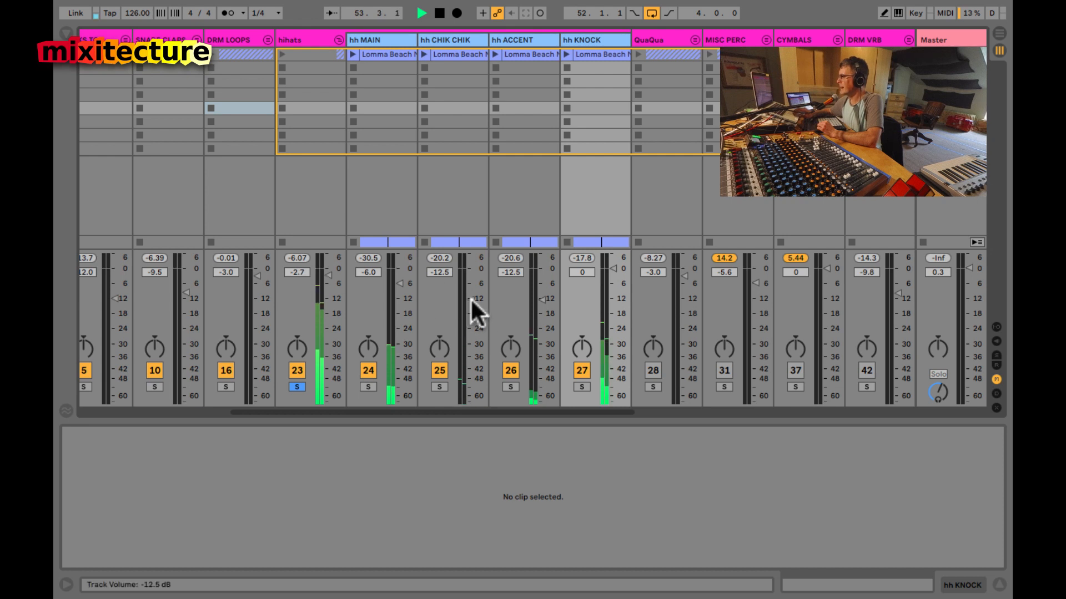
pyautogui.moveTo(471, 298); pyautogui.dragTo(471, 295)
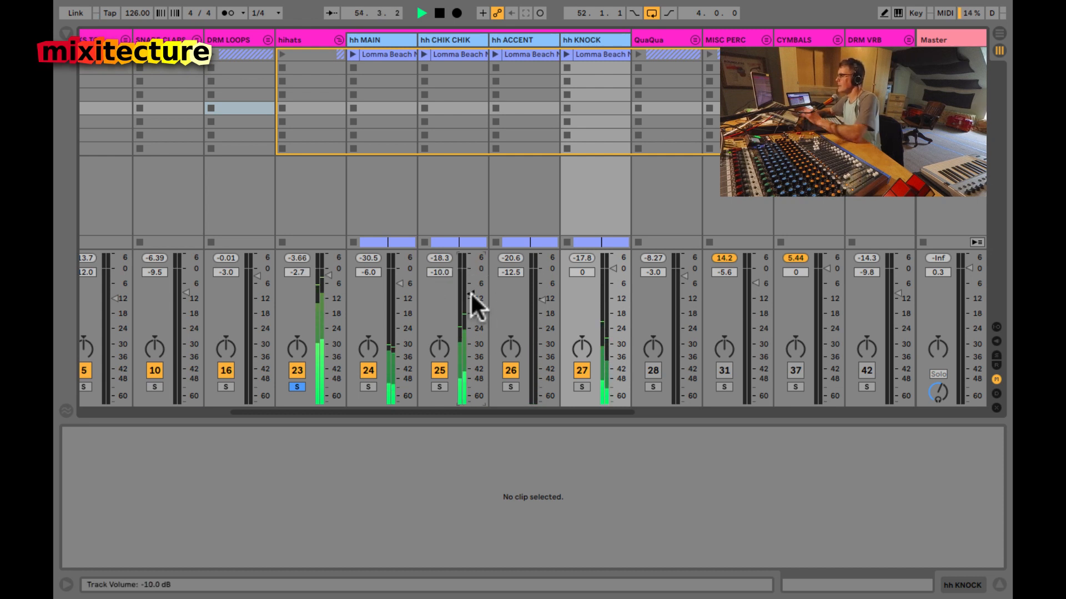
# Step: Open the hihats group's channel strip, set its high-pass filter to 863 Hz and collapse the EQ Eight
pyautogui.click(317, 38)
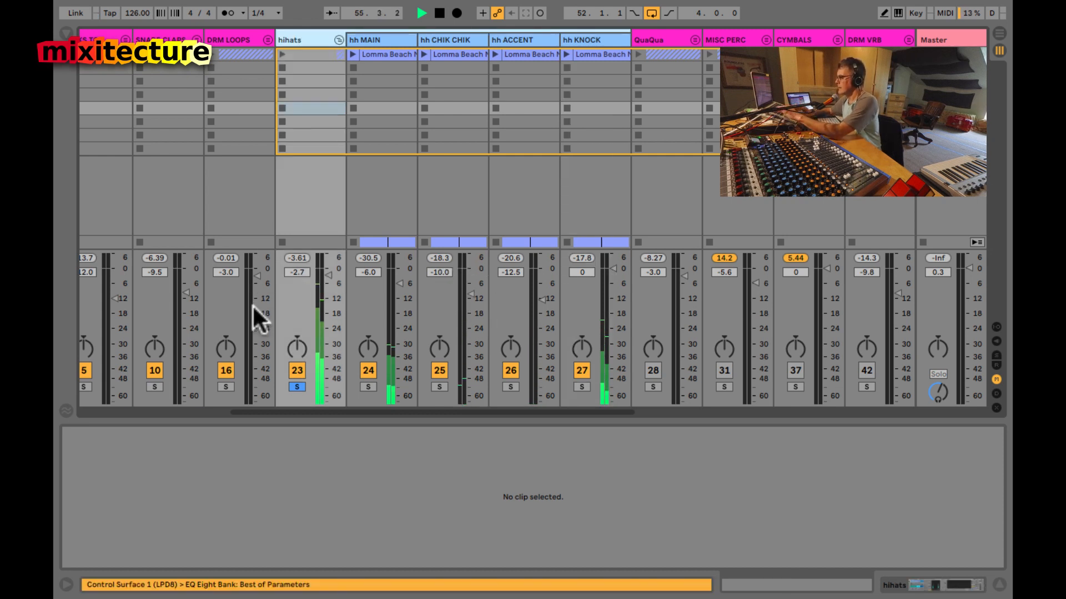
pyautogui.hotkey('shift', 'Tab')
pyautogui.moveTo(178, 482); pyautogui.dragTo(177, 481)
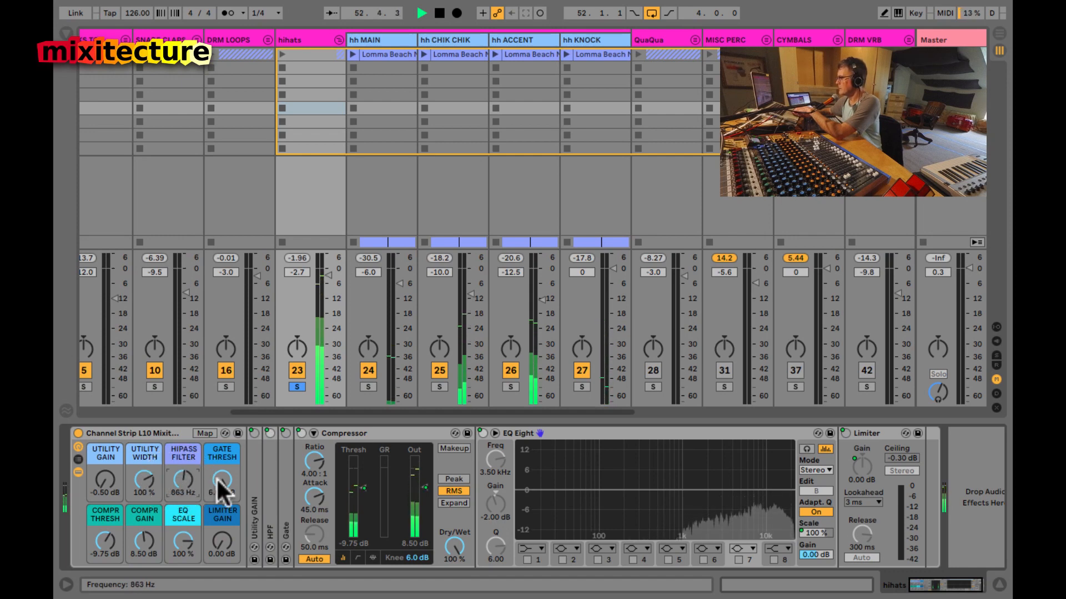
pyautogui.doubleClick(561, 432)
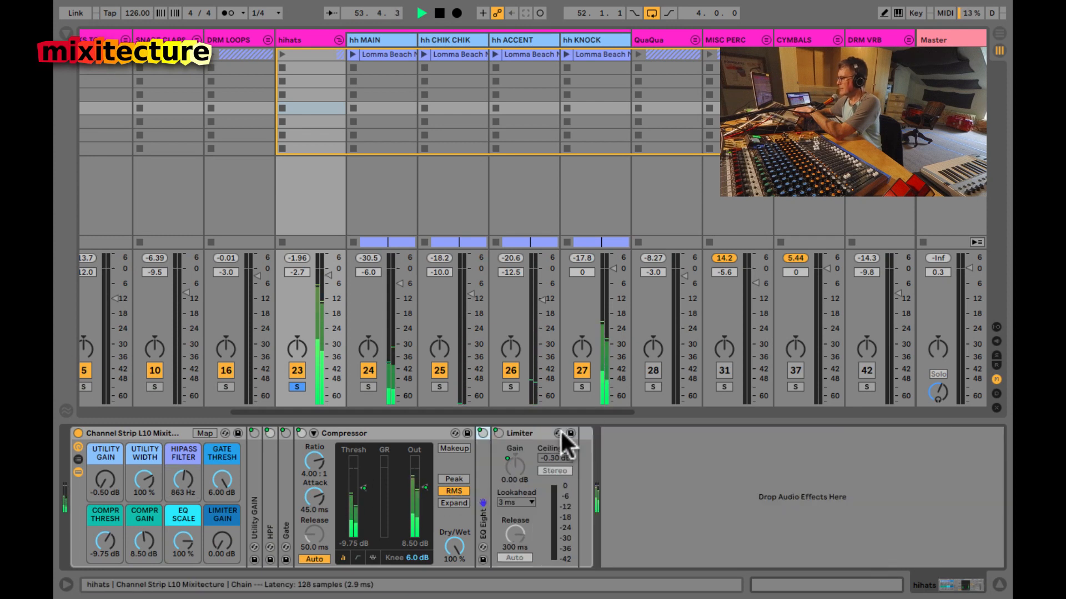
# Step: Set the hihats group's volume to -1.2 dB, unsolo it and compare hh MAIN soloed against the full mix
pyautogui.moveTo(333, 346)
pyautogui.mouseDown()
pyautogui.moveTo(305, 399)
pyautogui.moveTo(322, 392)
pyautogui.mouseUp()
pyautogui.click(299, 386)
pyautogui.click(368, 386)
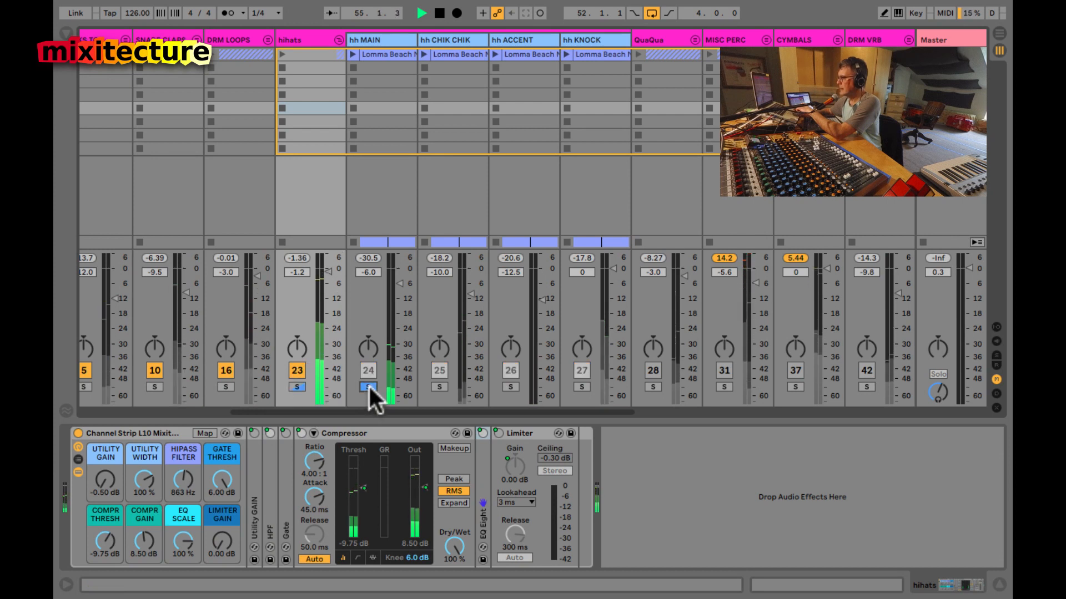
pyautogui.click(368, 386)
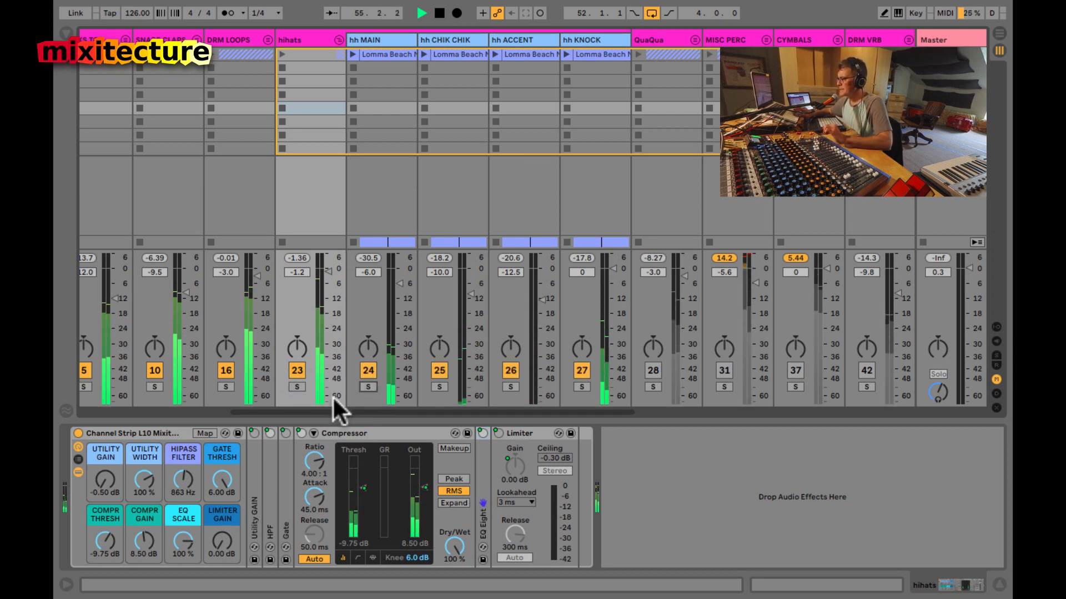
pyautogui.click(368, 387)
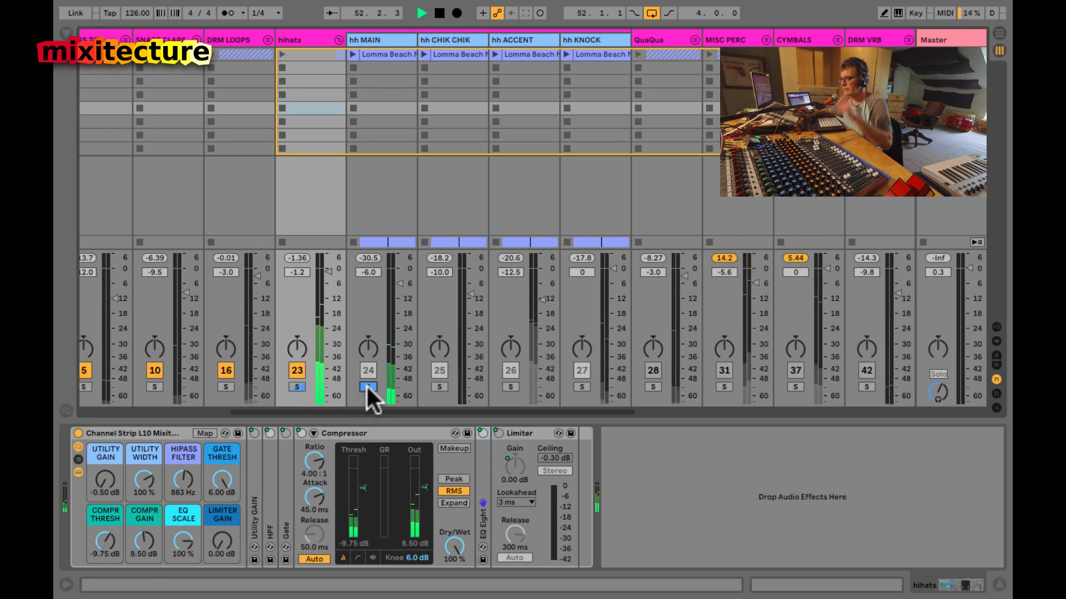
pyautogui.click(368, 387)
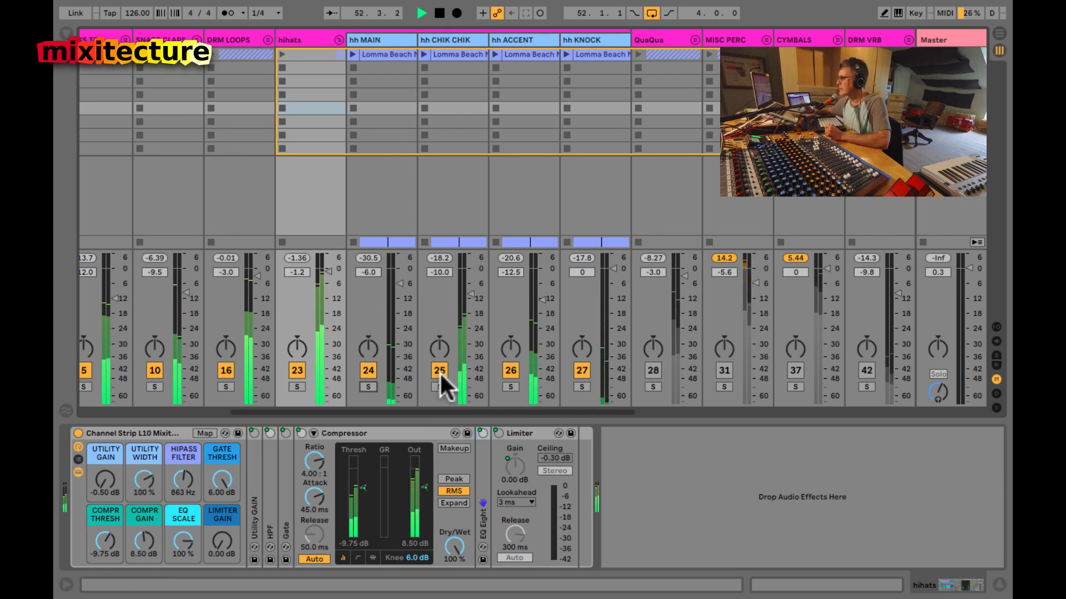
# Step: Fold the hihats group, then unfold, unmute and solo the QuaQua group with its volume at -6.0 dB
pyautogui.click(338, 38)
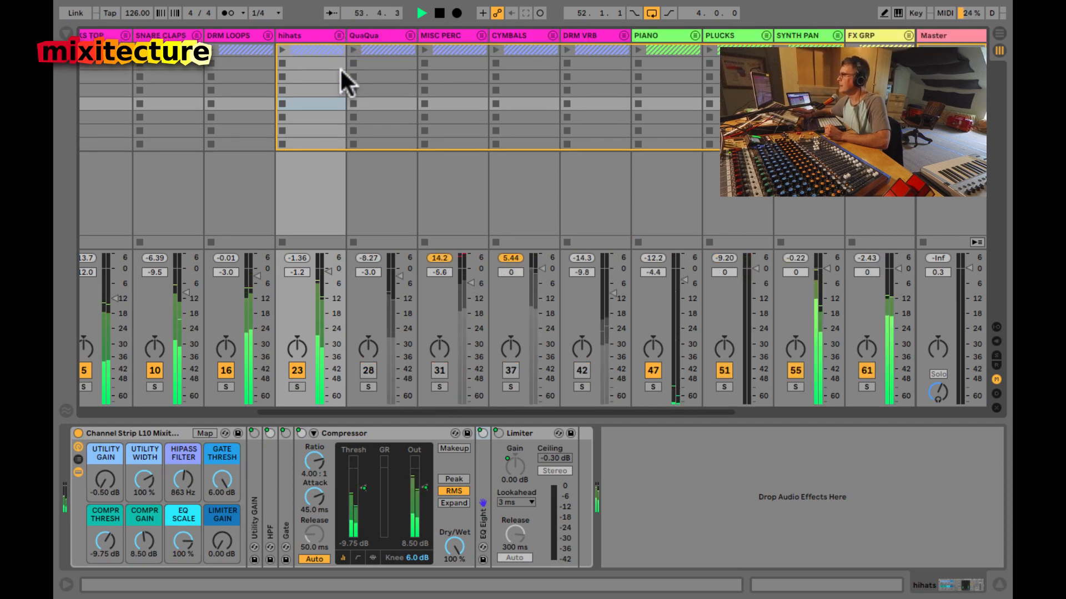
pyautogui.click(407, 35)
pyautogui.click(396, 351)
pyautogui.moveTo(394, 350); pyautogui.dragTo(378, 381)
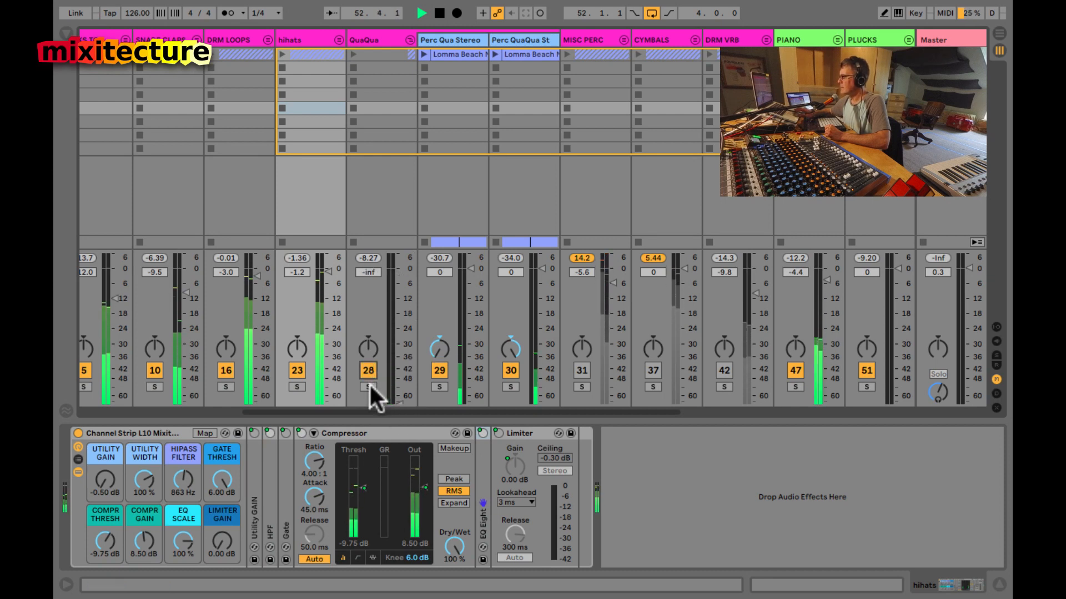
pyautogui.click(368, 387)
pyautogui.moveTo(395, 390); pyautogui.dragTo(395, 392)
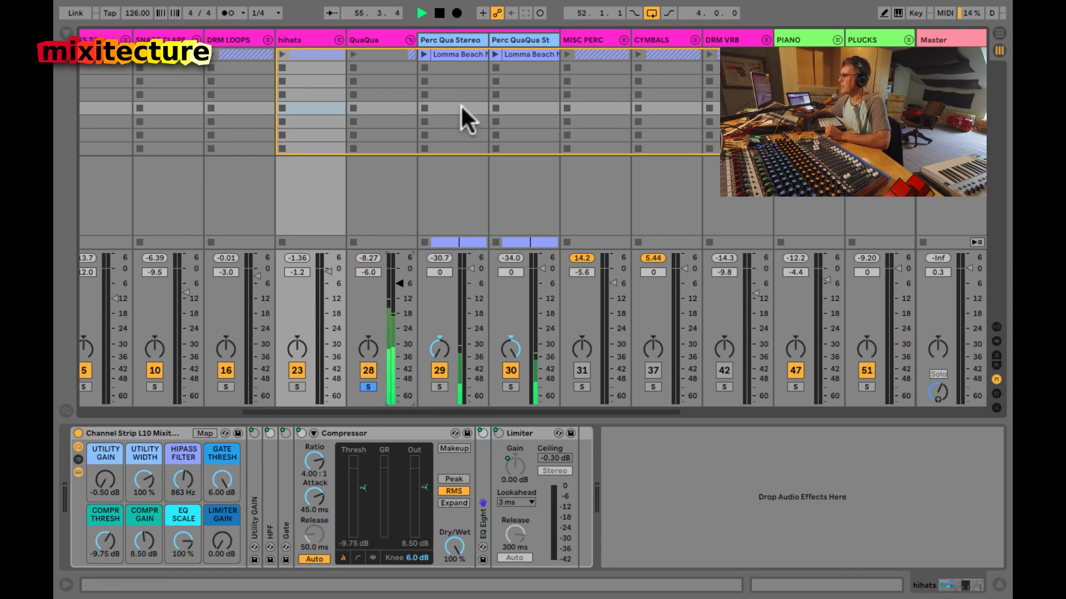
# Step: Select the Perc Qua Stereo track and show the QuaQua tracks in the Arrangement view with the detail view hidden
pyautogui.click(451, 37)
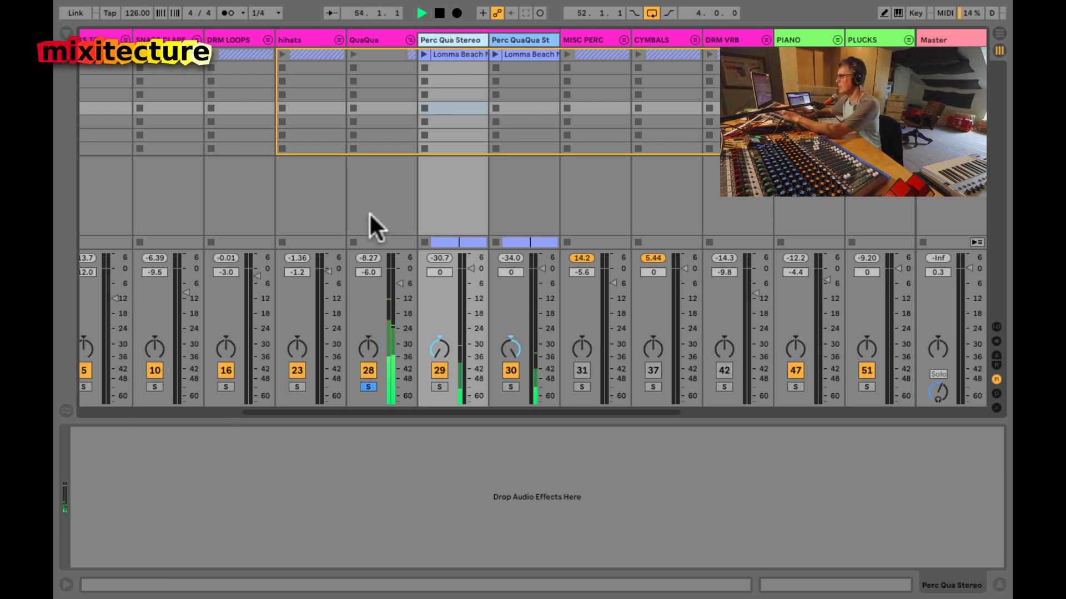
pyautogui.hotkey('shift', 'Tab')
pyautogui.press('Tab')
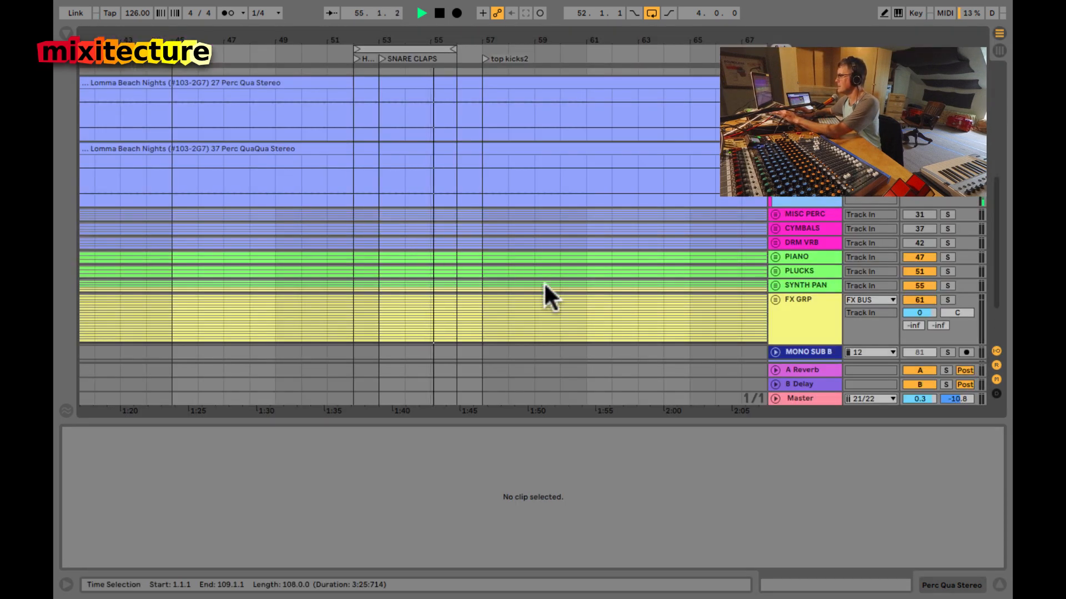
pyautogui.scroll(5, 544, 281)
pyautogui.press('super+alt+l')
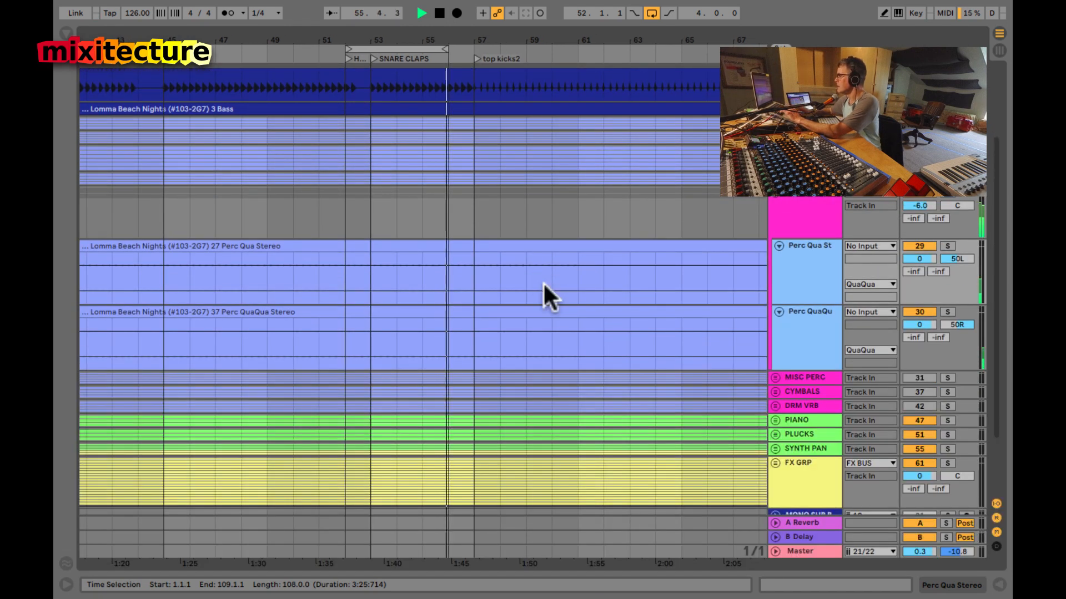
# Step: Raise the clip gain of the 27 Perc Qua Stereo and 37 Perc QuaQua Stereo clips together, and select only the Perc Qua Stereo clip
pyautogui.click(500, 257)
pyautogui.keyDown('shift'); pyautogui.click(498, 312); pyautogui.keyUp('shift')
pyautogui.press('super+alt+l')
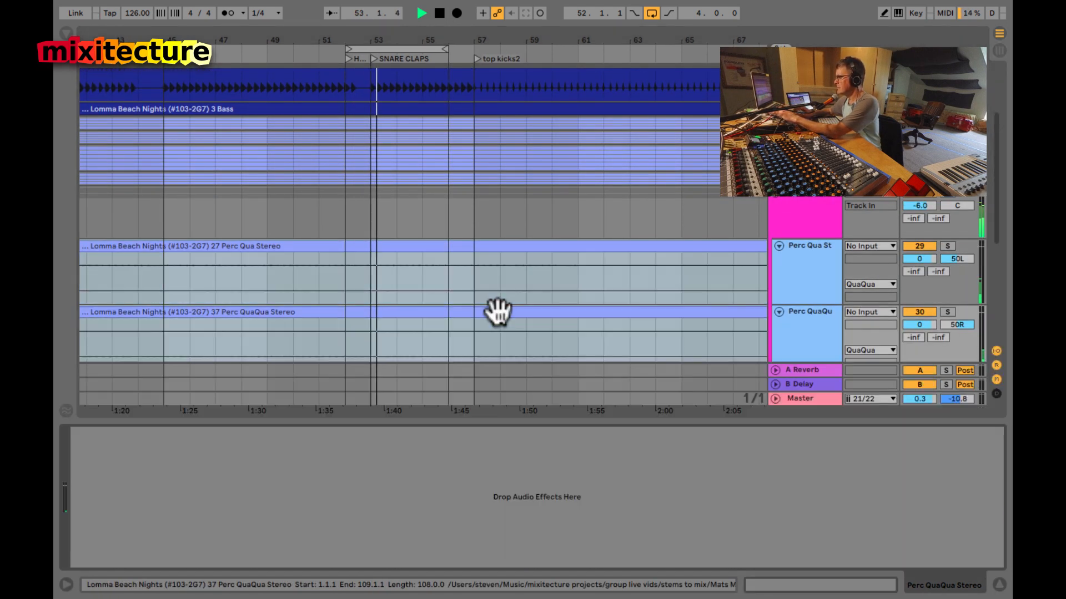
pyautogui.hotkey('shift', 'Tab')
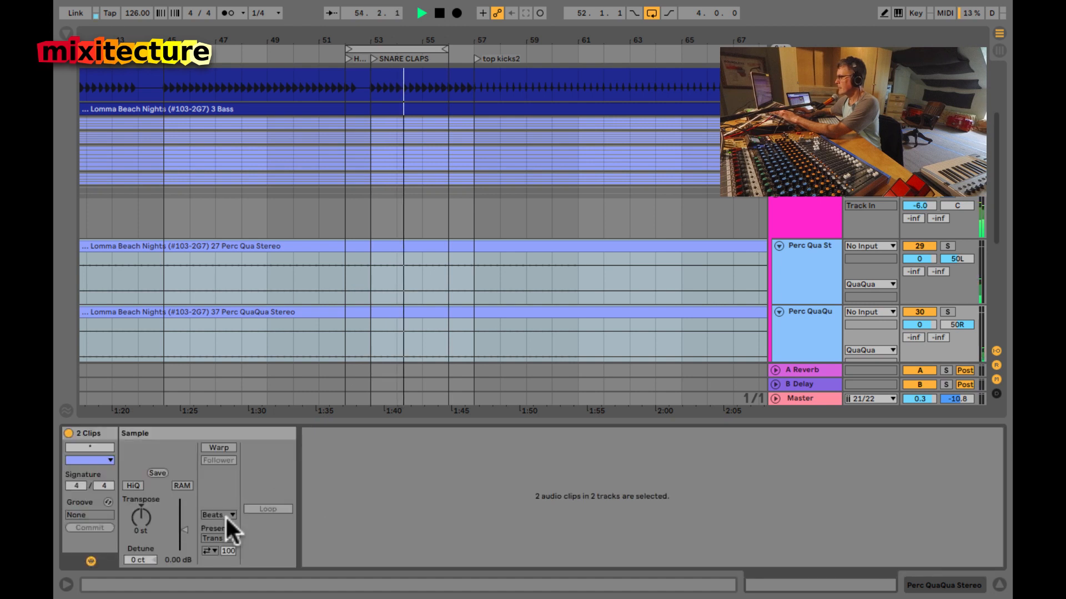
pyautogui.moveTo(168, 531); pyautogui.dragTo(167, 529)
pyautogui.hotkey('shift', 'Tab')
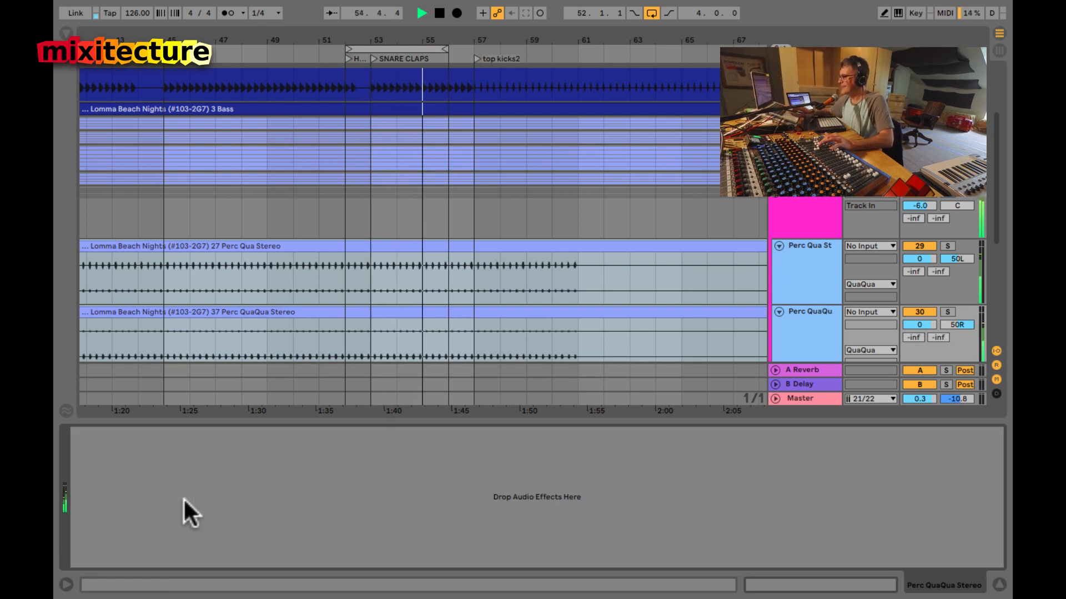
pyautogui.click(265, 245)
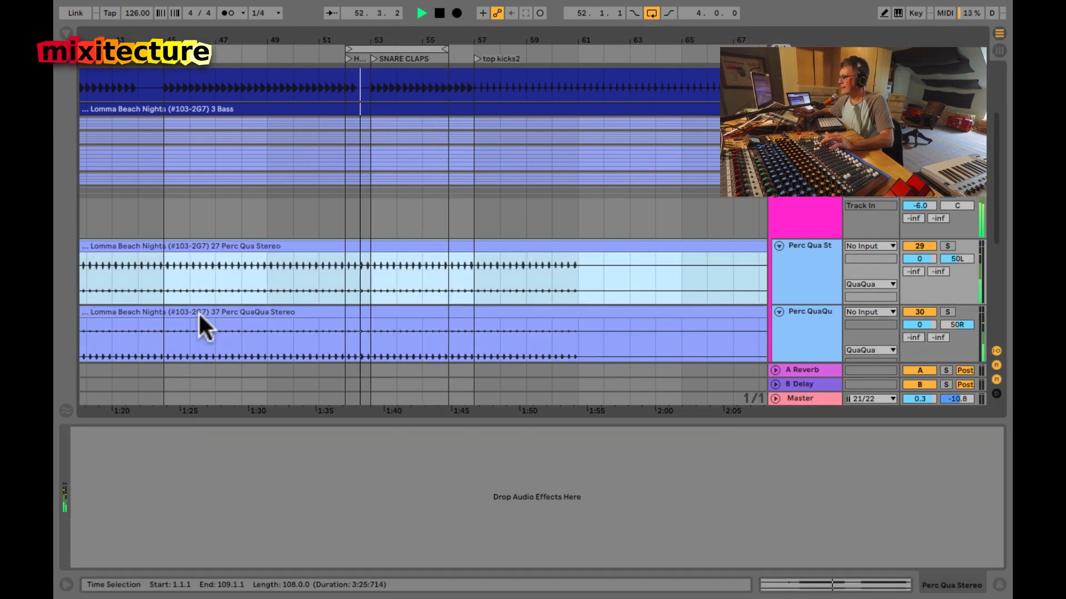
# Step: Return to the Session mixer, reset both QuaQua tracks' panning, and pan Perc Qua Stereo partly left and Perc QuaQua Stereo partly right
pyautogui.press('Down')
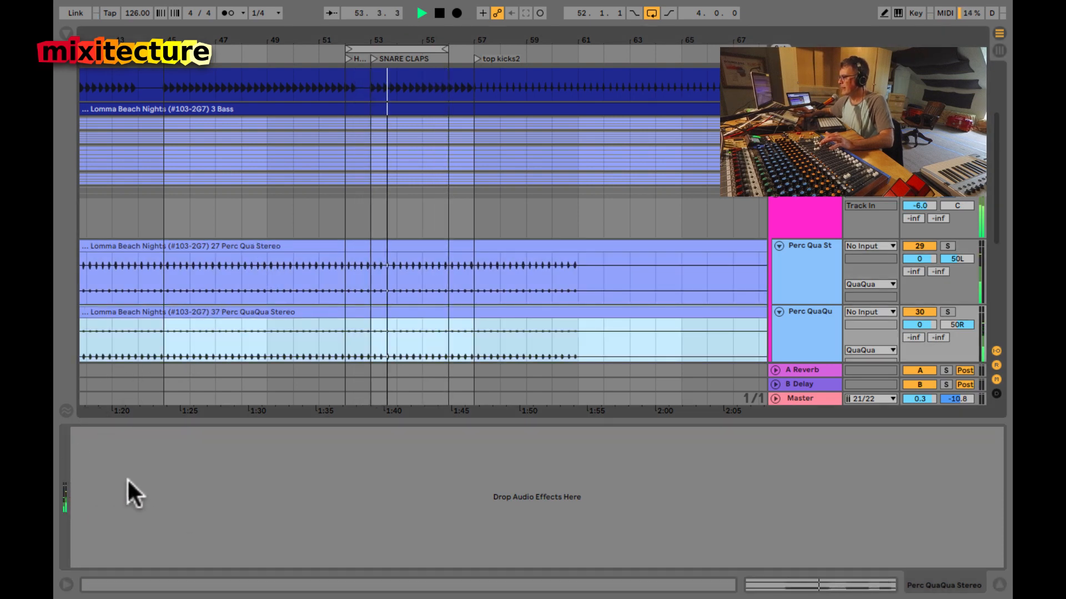
pyautogui.press('Tab')
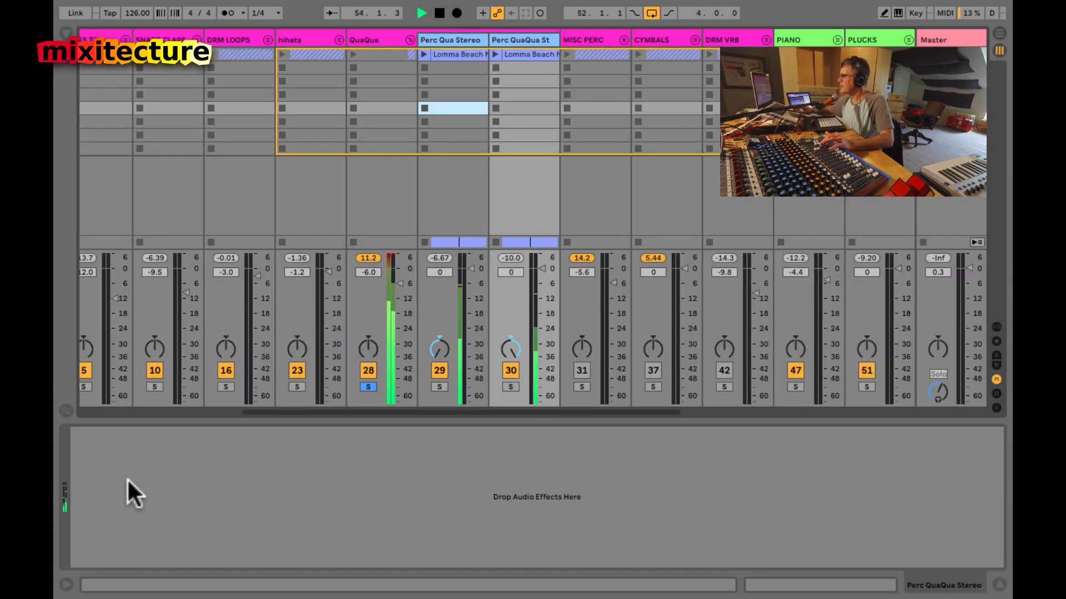
pyautogui.click(441, 352)
pyautogui.press('Delete')
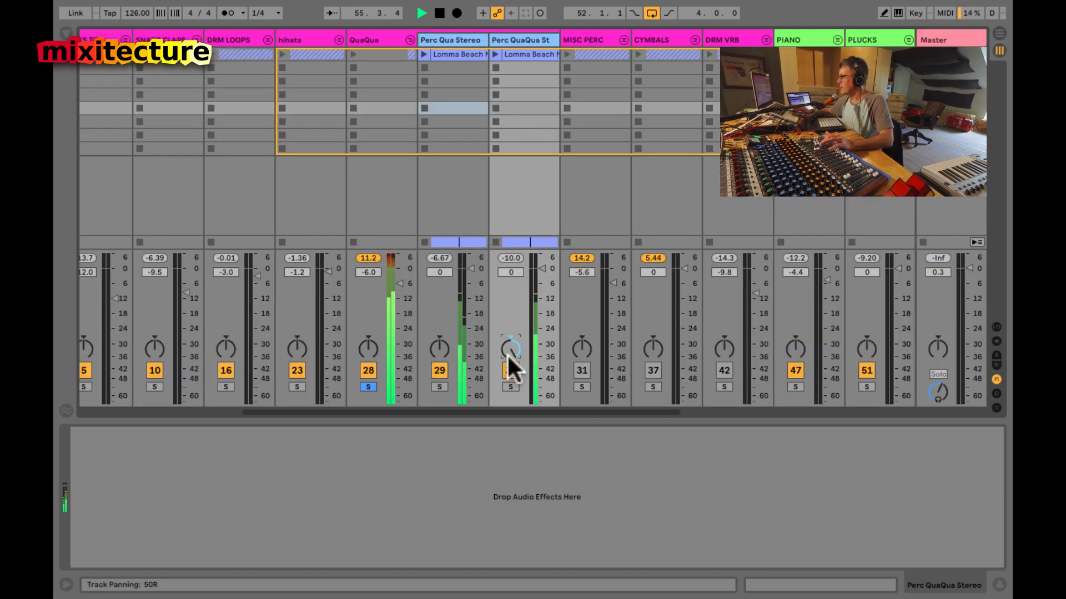
pyautogui.press('Delete')
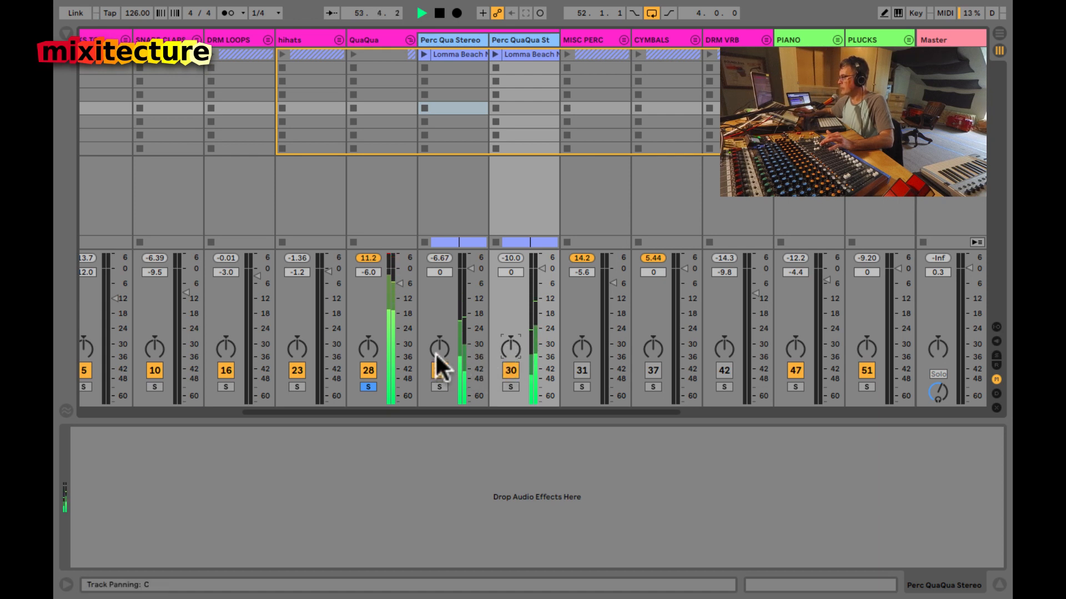
pyautogui.moveTo(438, 349); pyautogui.dragTo(438, 355)
pyautogui.moveTo(508, 357); pyautogui.dragTo(511, 350)
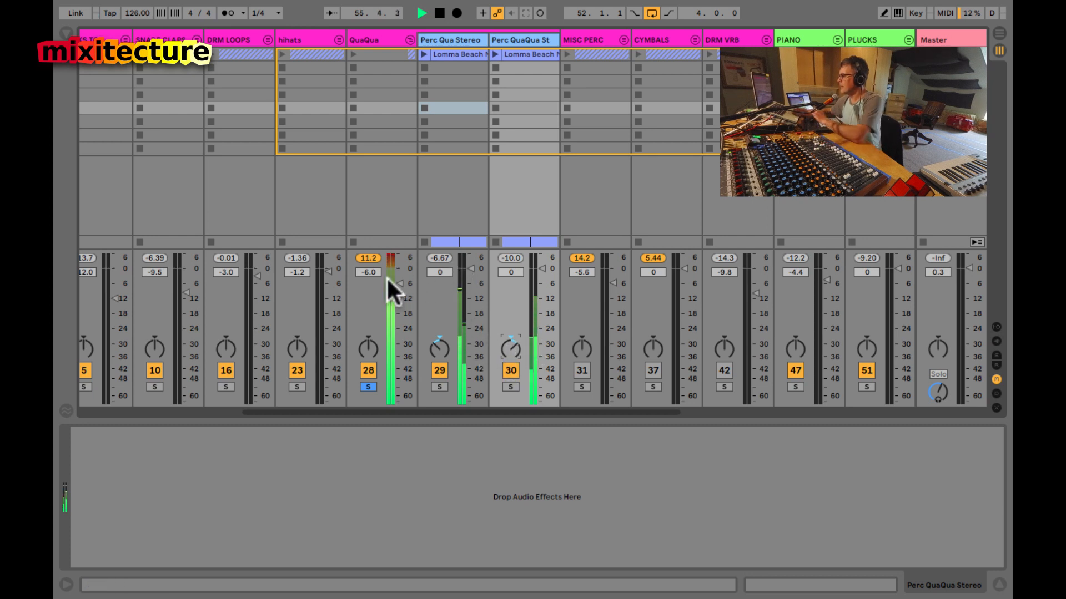
# Step: Lower the volume of the Perc Qua Stereo and Perc QuaQua Stereo tracks together to -13.0 dB
pyautogui.click(486, 40)
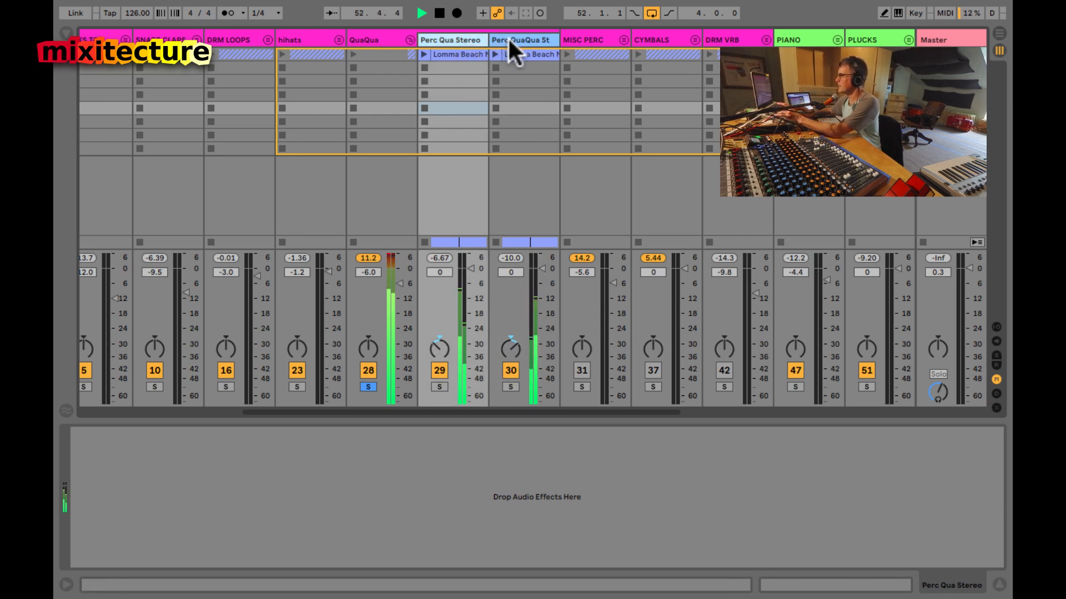
pyautogui.click(507, 37)
pyautogui.moveTo(468, 269); pyautogui.dragTo(465, 267)
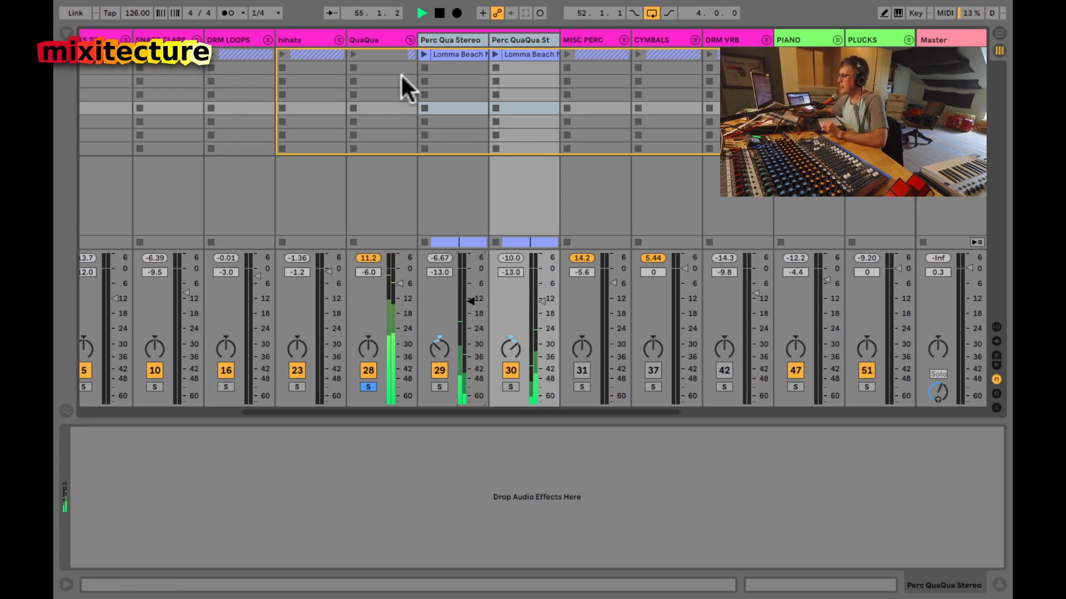
# Step: Reset the QuaQua group's peak level indicator, lower the group's volume to -33.0 dB and unsolo it
pyautogui.click(384, 39)
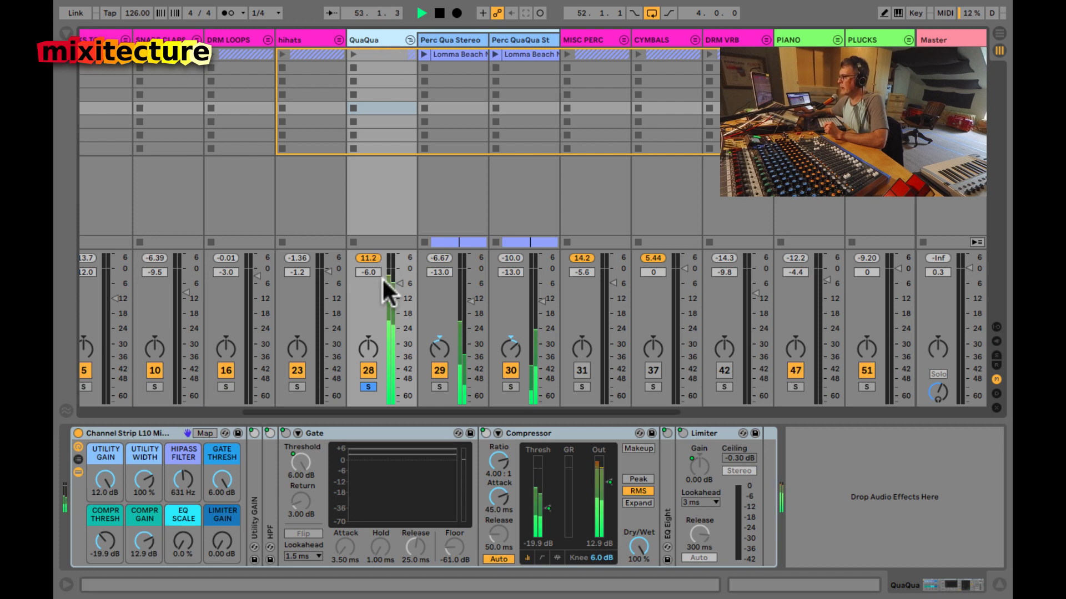
pyautogui.click(457, 39)
pyautogui.click(520, 38)
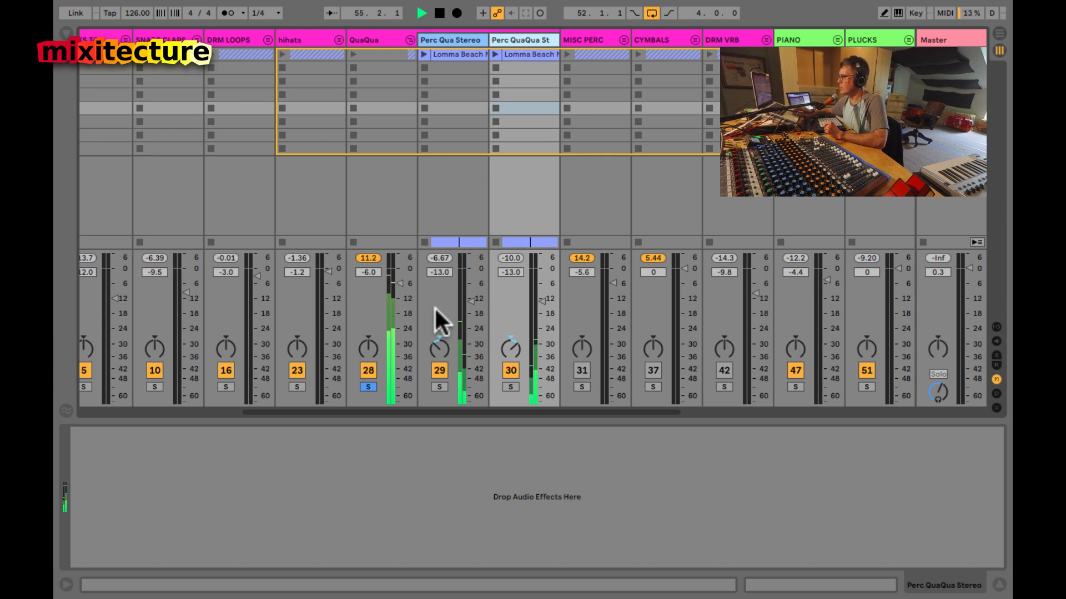
pyautogui.click(374, 256)
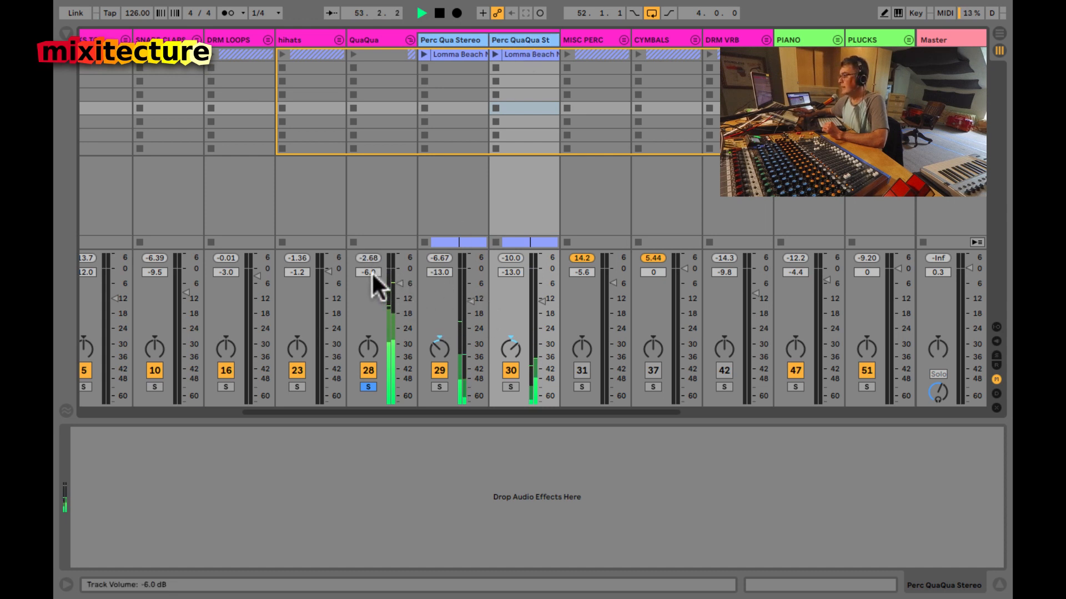
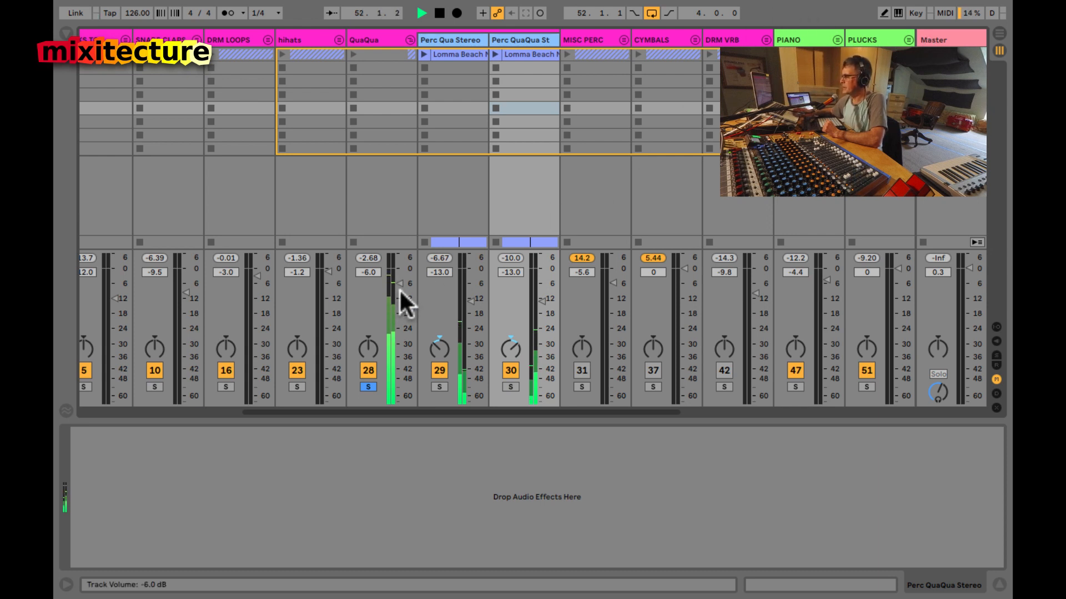
pyautogui.moveTo(400, 293); pyautogui.dragTo(395, 351)
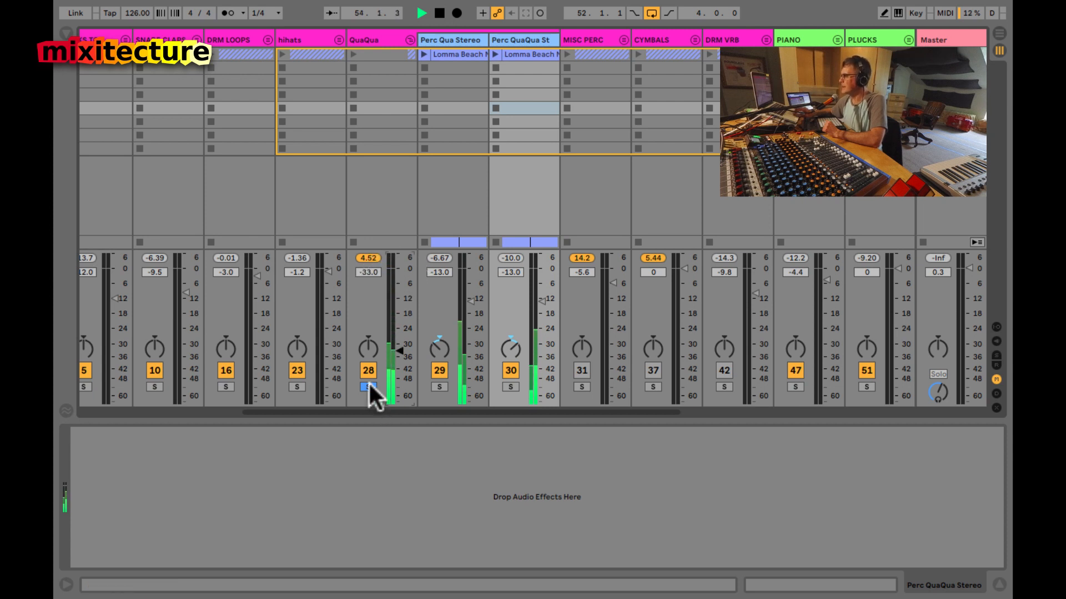
pyautogui.click(368, 387)
# Step: Unfold the DRM LOOPS group and audition its Line Drums track soloed, muted and unmuted within the full mix
pyautogui.hscroll(-5, 402, 357)
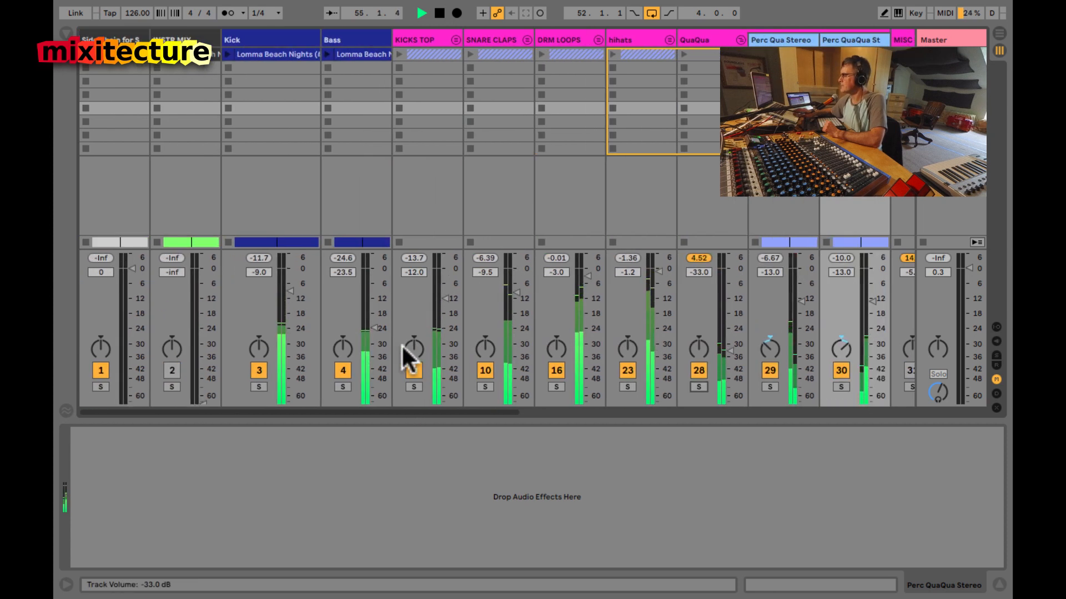
pyautogui.click(530, 36)
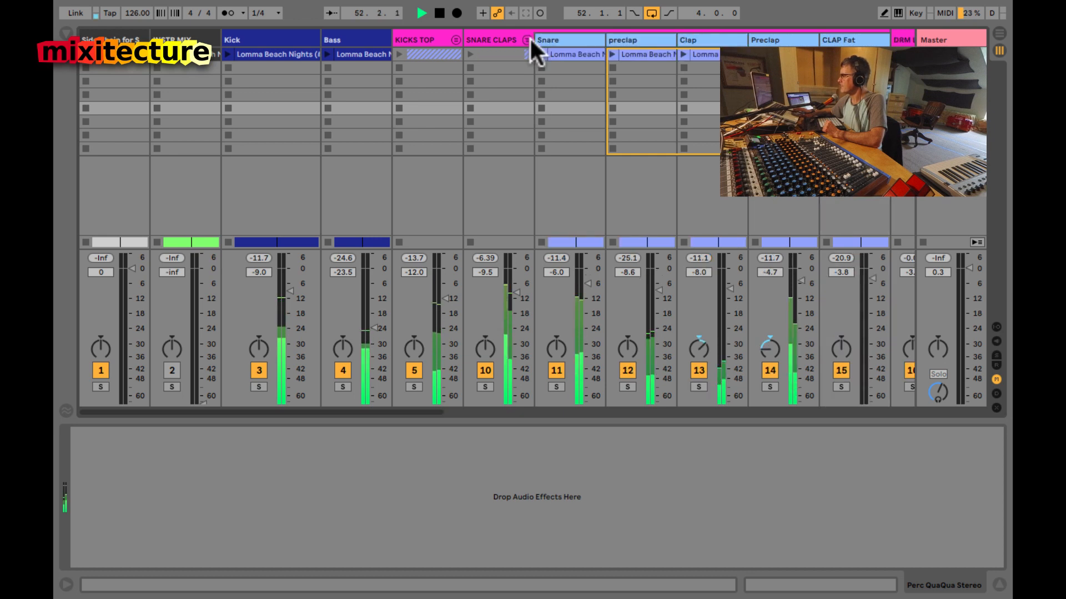
pyautogui.click(529, 37)
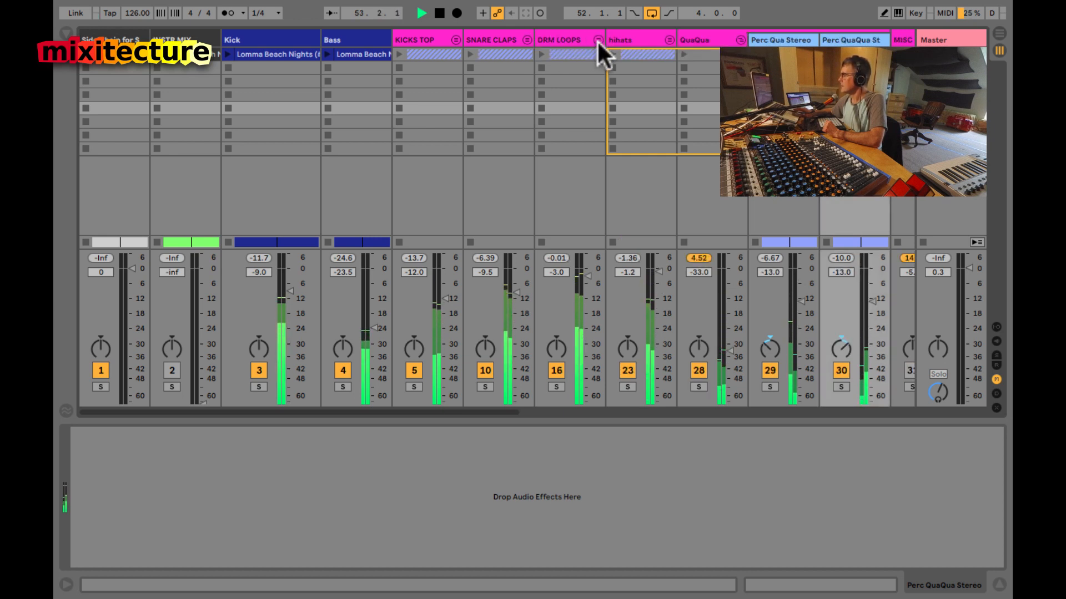
pyautogui.click(597, 40)
pyautogui.hscroll(3, 544, 211)
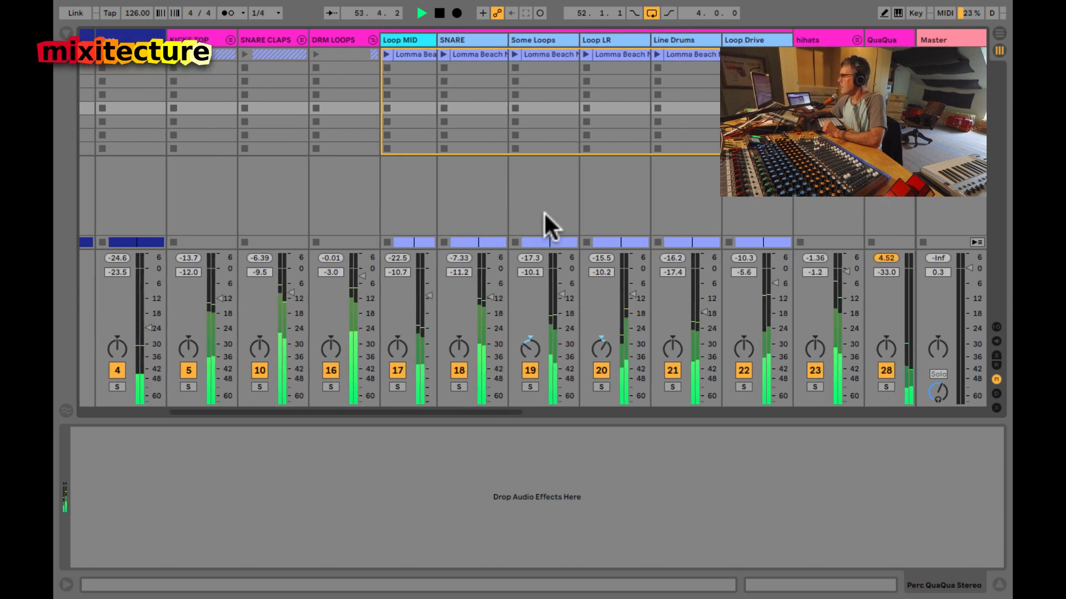
pyautogui.click(673, 387)
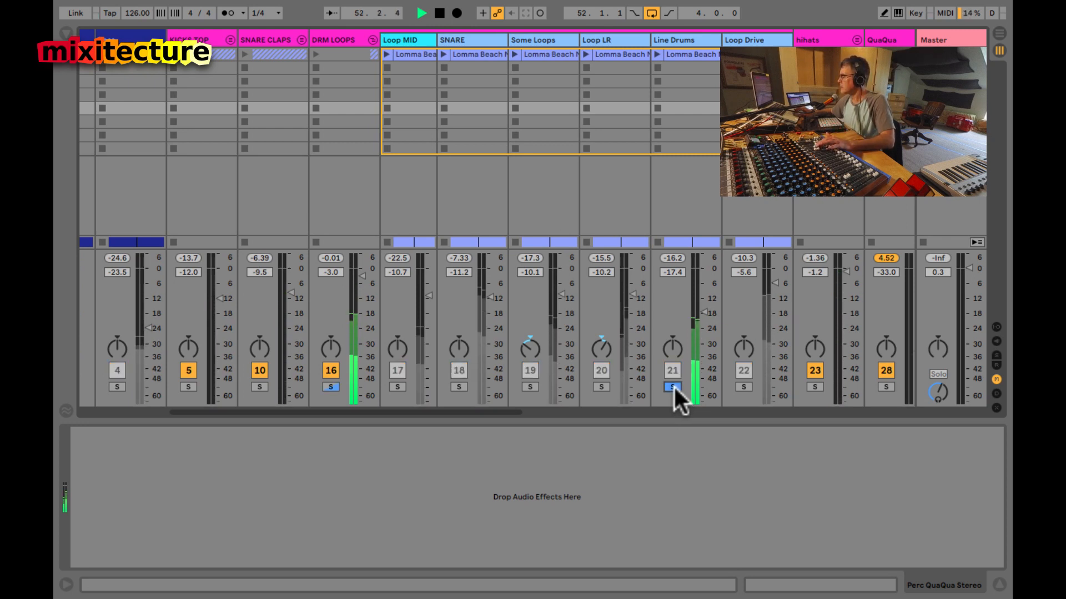
pyautogui.click(674, 385)
pyautogui.click(671, 371)
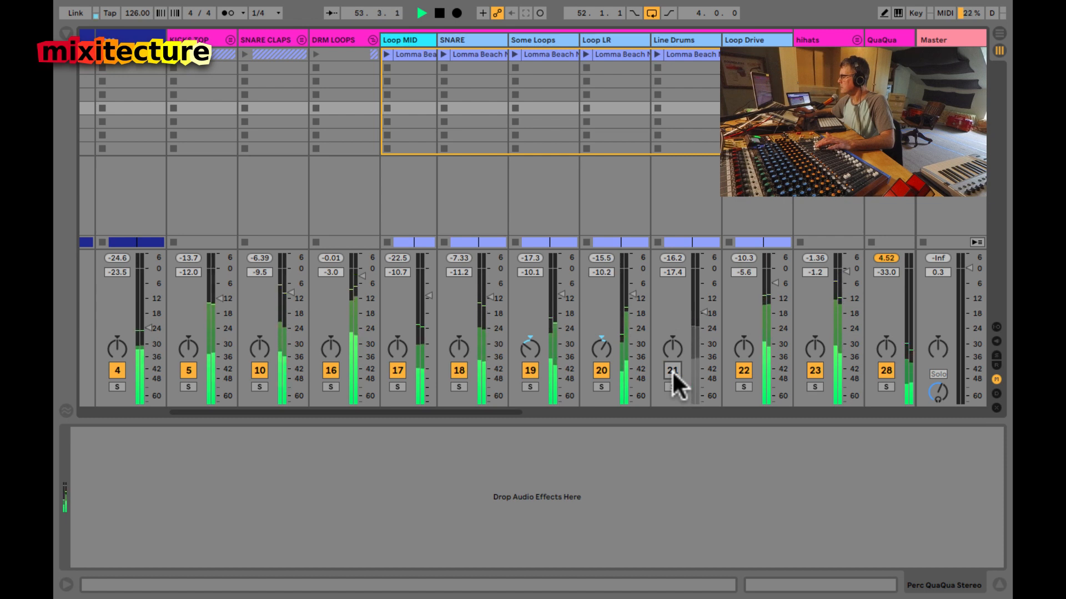
pyautogui.click(672, 370)
# Step: Fold the QuaQua group, set its volume to -7.0 dB and compare the mix with the group muted and unmuted
pyautogui.hscroll(7, 671, 371)
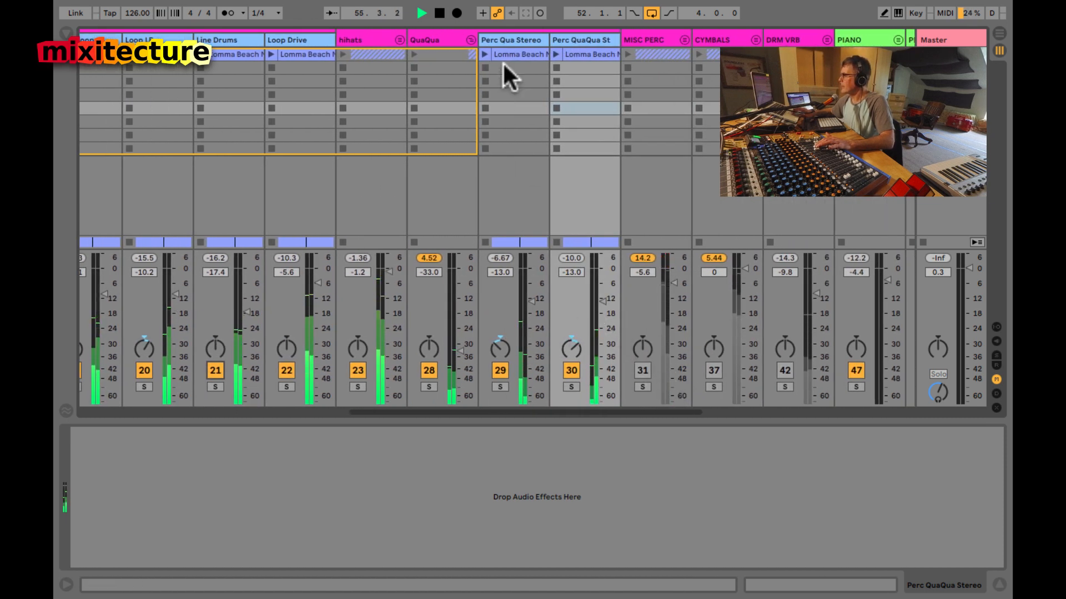
pyautogui.click(469, 39)
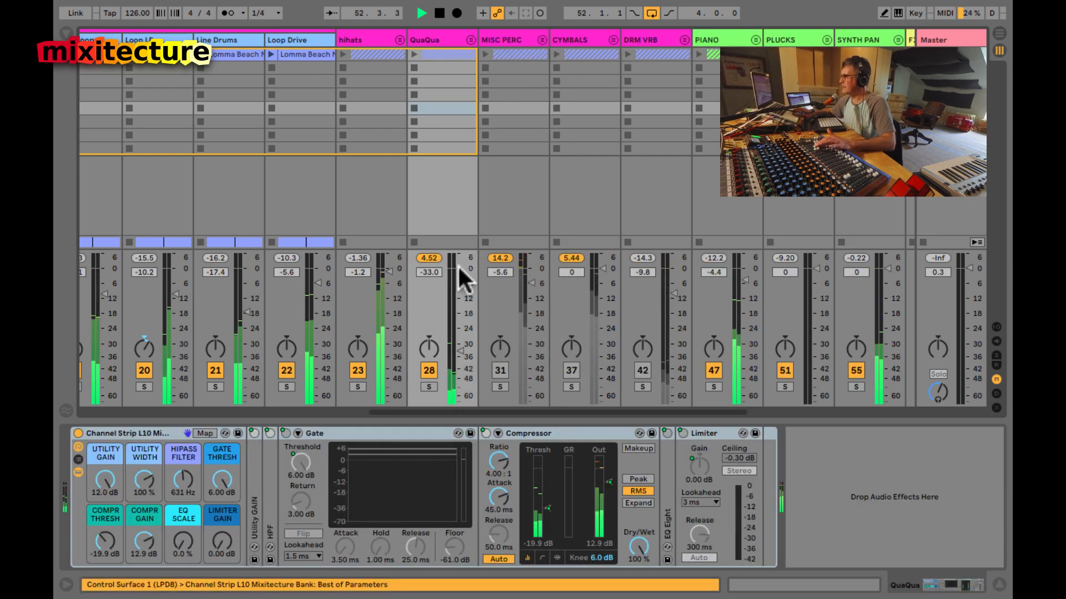
pyautogui.click(455, 350)
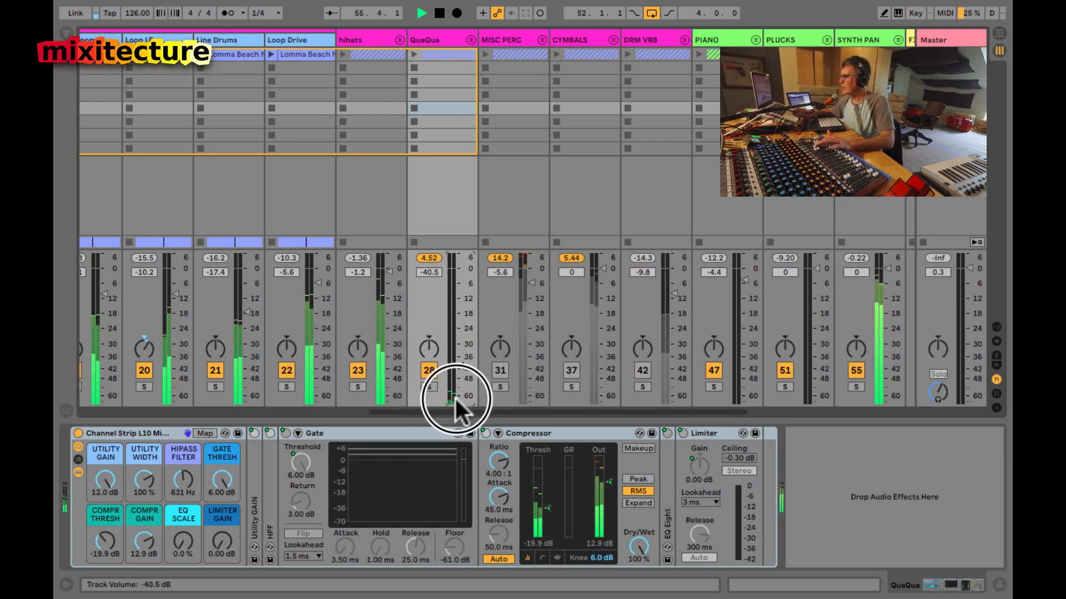
pyautogui.moveTo(455, 397); pyautogui.dragTo(456, 397)
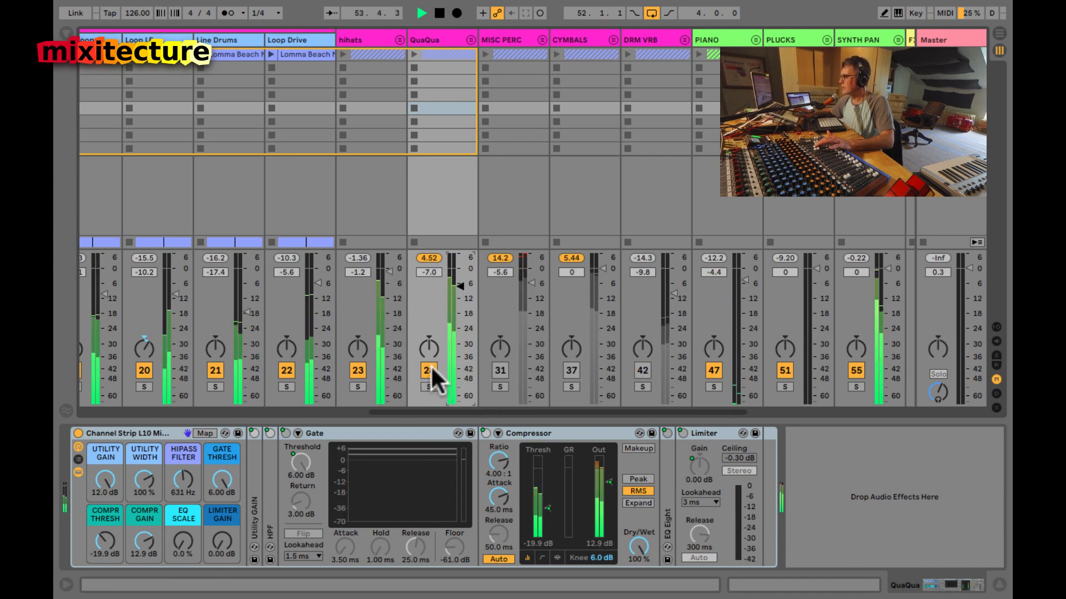
pyautogui.click(430, 366)
pyautogui.click(431, 366)
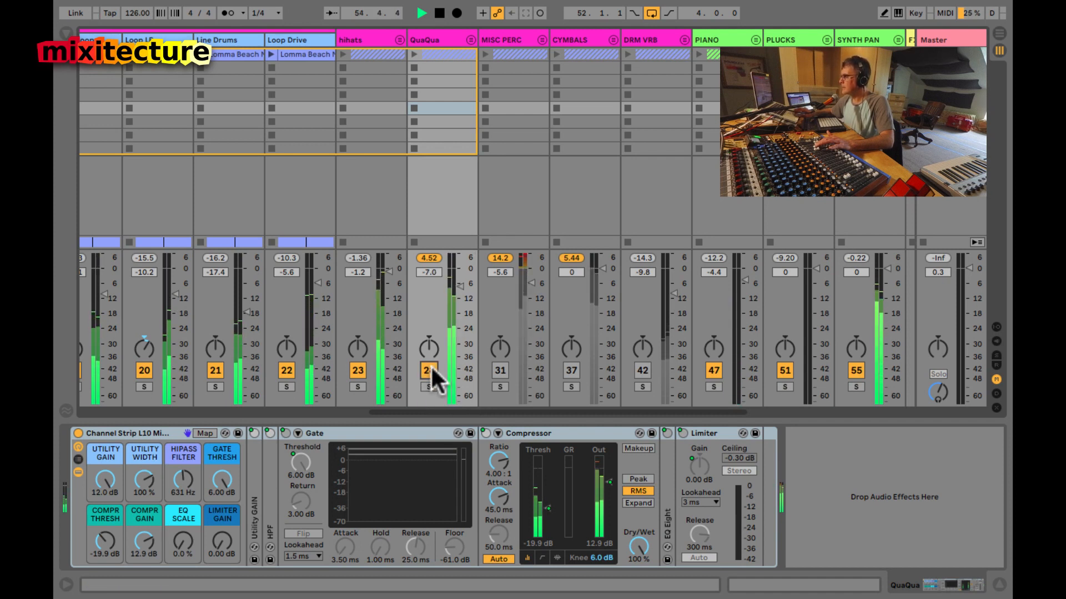
# Step: Lower the QuaQua group's volume to -18.0 dB and briefly solo it to compare with the full mix
pyautogui.moveTo(462, 284); pyautogui.dragTo(459, 297)
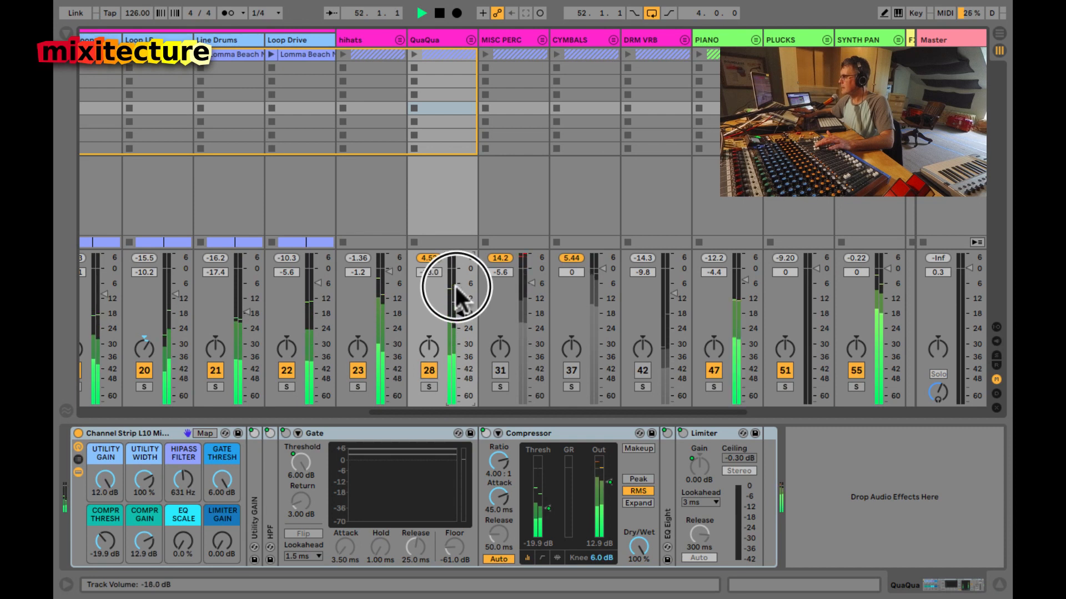
pyautogui.click(428, 387)
pyautogui.click(429, 387)
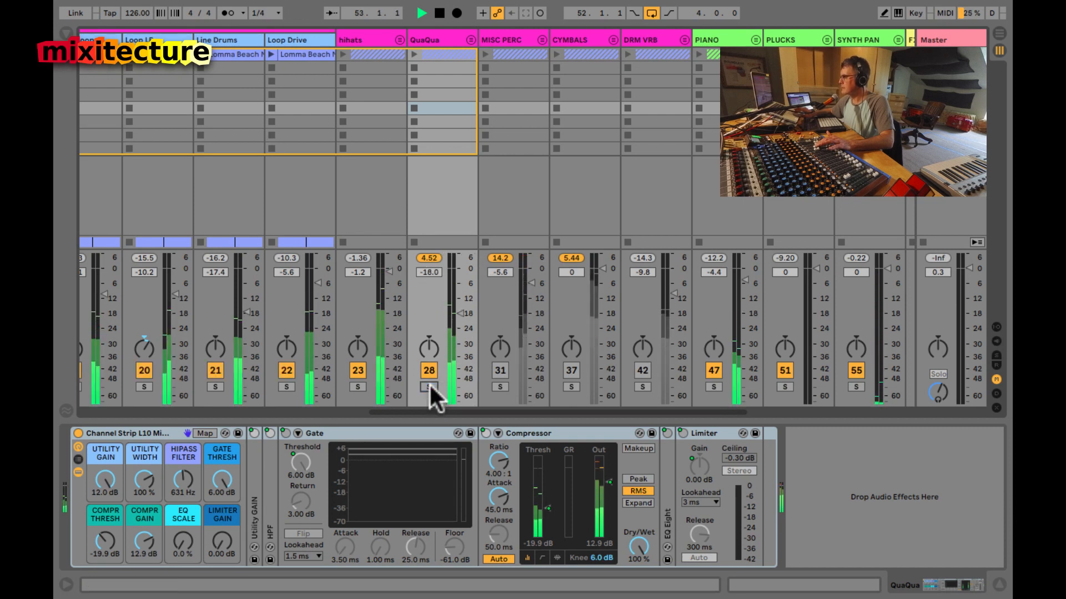
# Step: Listen to the Line Drums track soloed, unsolo it and mute it
pyautogui.hscroll(-3, 452, 340)
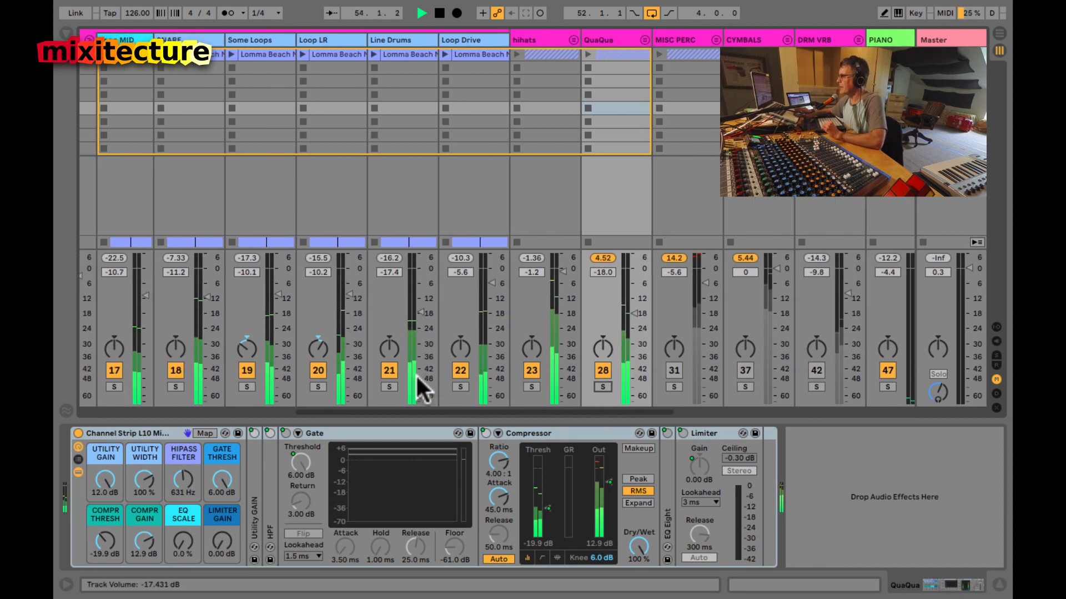
pyautogui.click(389, 387)
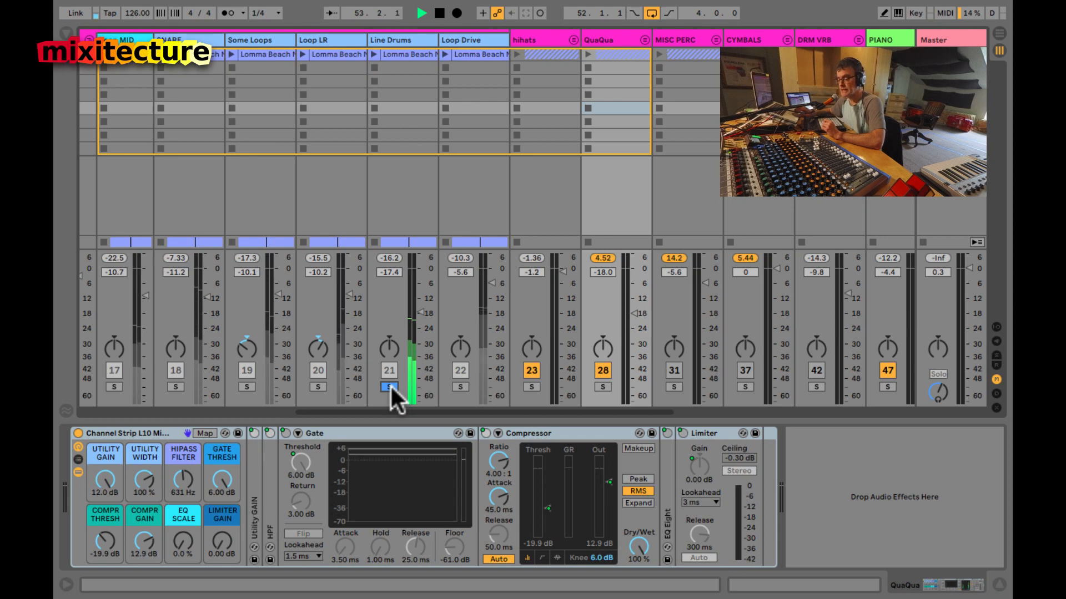
pyautogui.click(390, 385)
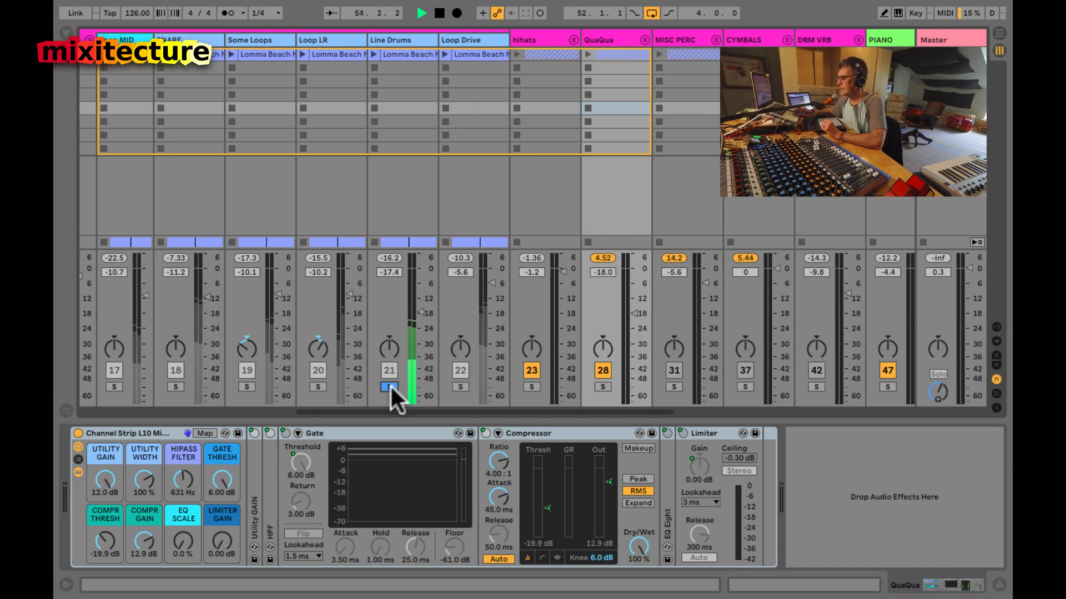
pyautogui.click(388, 370)
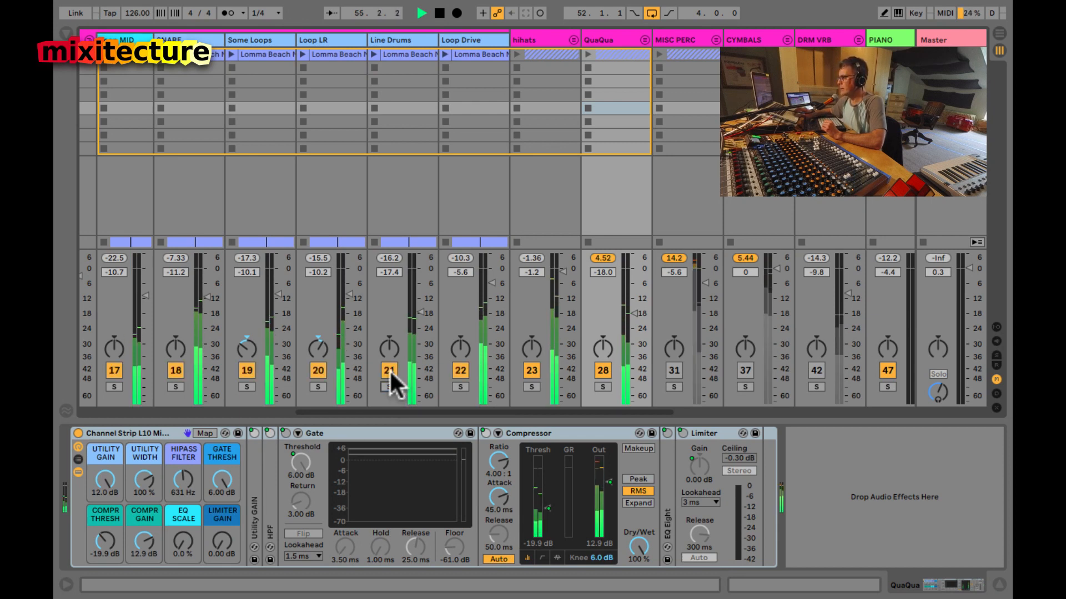
# Step: Fine-tune the QuaQua group's volume against the full mix, settling it at -22.4 dB
pyautogui.hscroll(5, 389, 369)
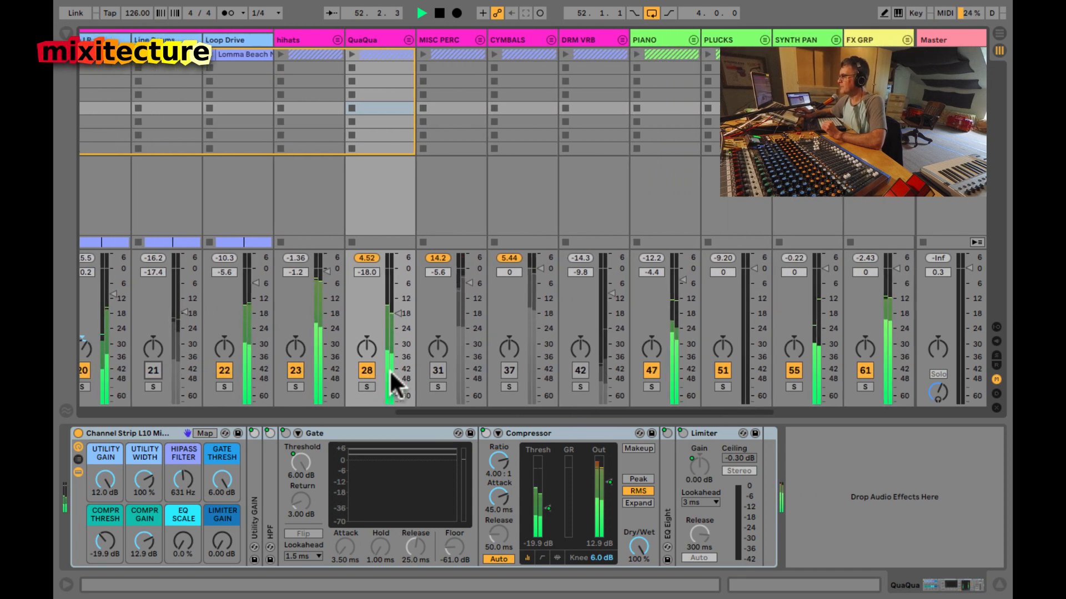
pyautogui.moveTo(377, 309); pyautogui.dragTo(374, 309)
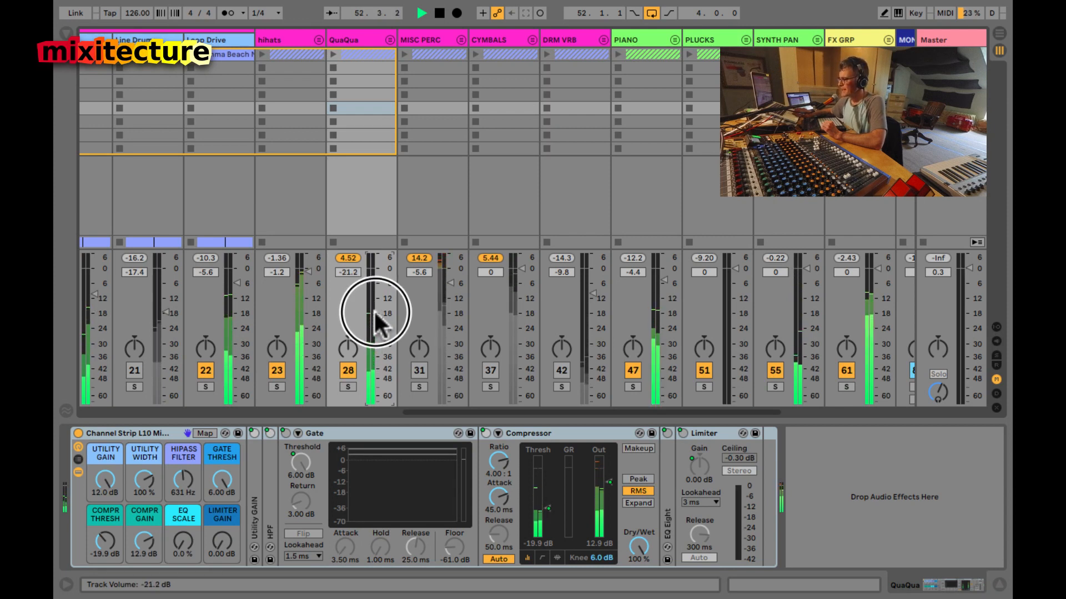
pyautogui.moveTo(374, 310); pyautogui.dragTo(374, 309)
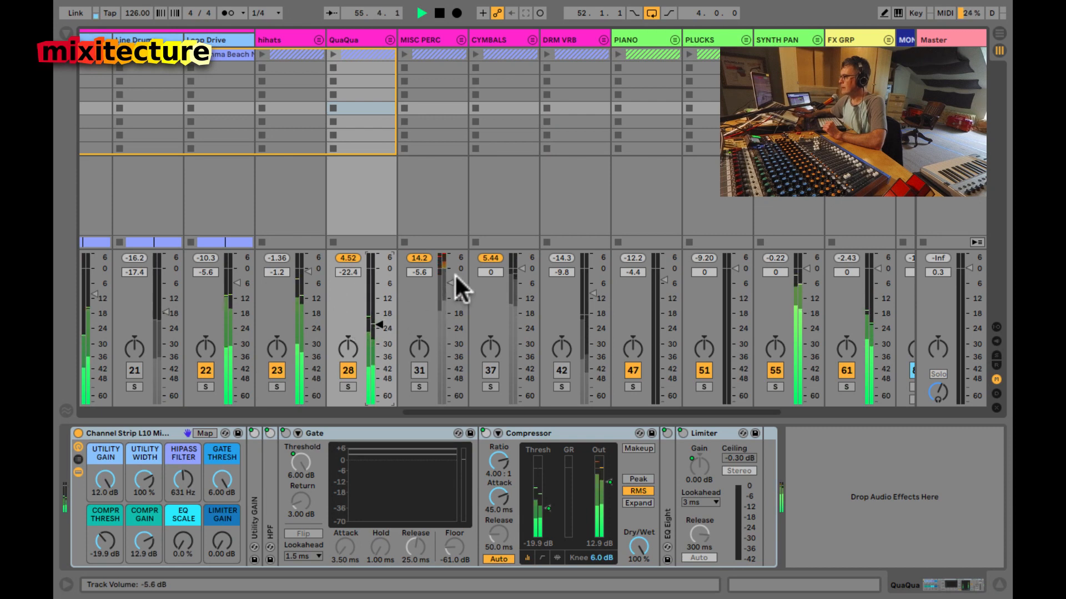
# Step: Unfold the muted MISC PERC group and lower its volume to -53.5 dB
pyautogui.moveTo(451, 282); pyautogui.dragTo(451, 282)
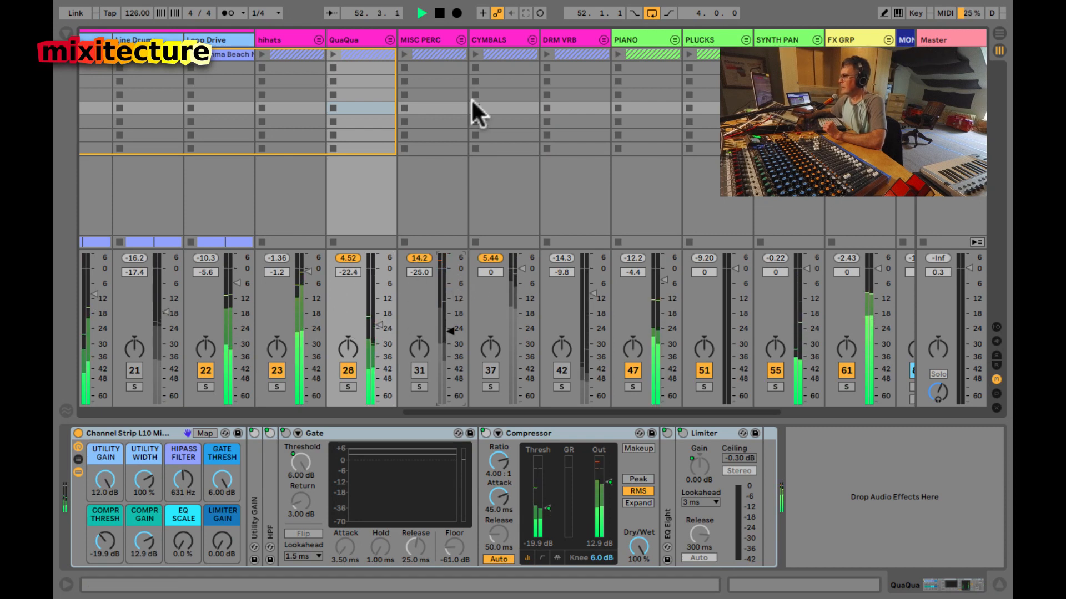
pyautogui.click(461, 40)
pyautogui.hscroll(3, 366, 183)
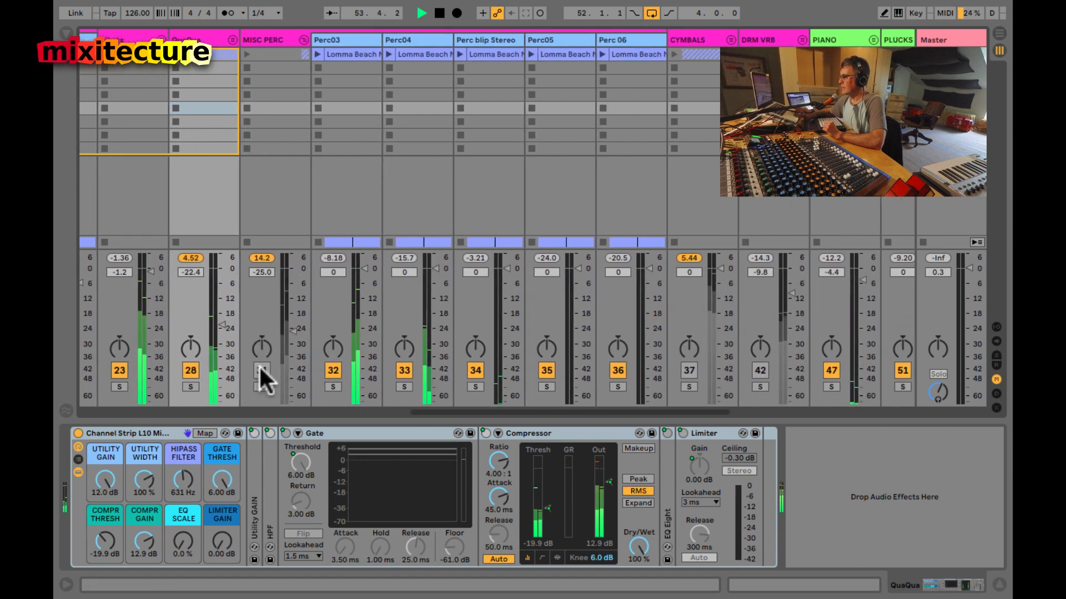
pyautogui.moveTo(289, 328); pyautogui.dragTo(262, 376)
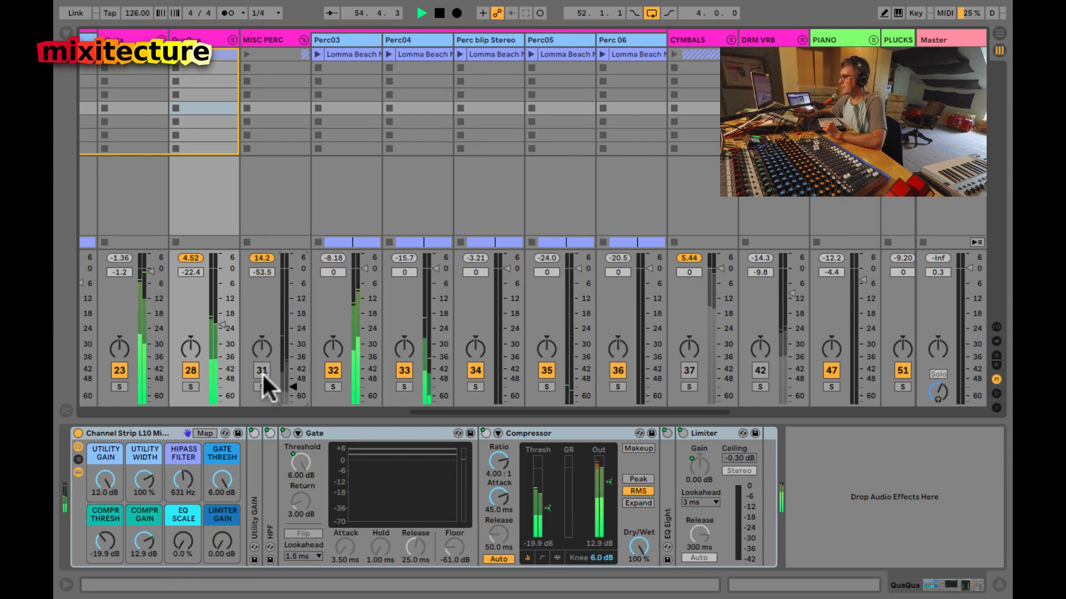
# Step: Solo the MISC PERC group and set its volume to -16.7 dB
pyautogui.click(262, 386)
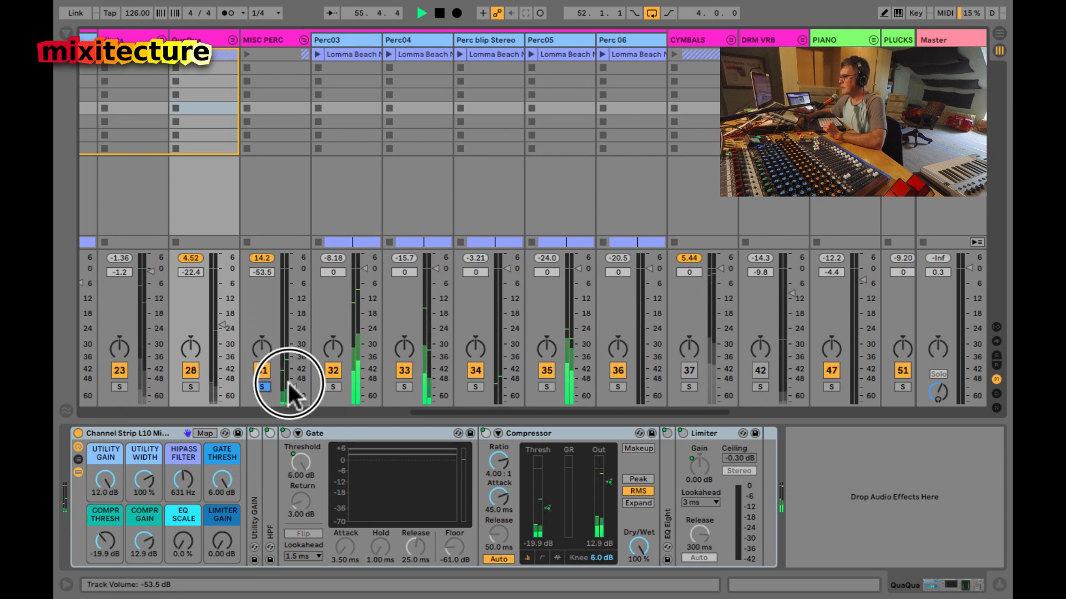
pyautogui.scroll(10, 289, 388)
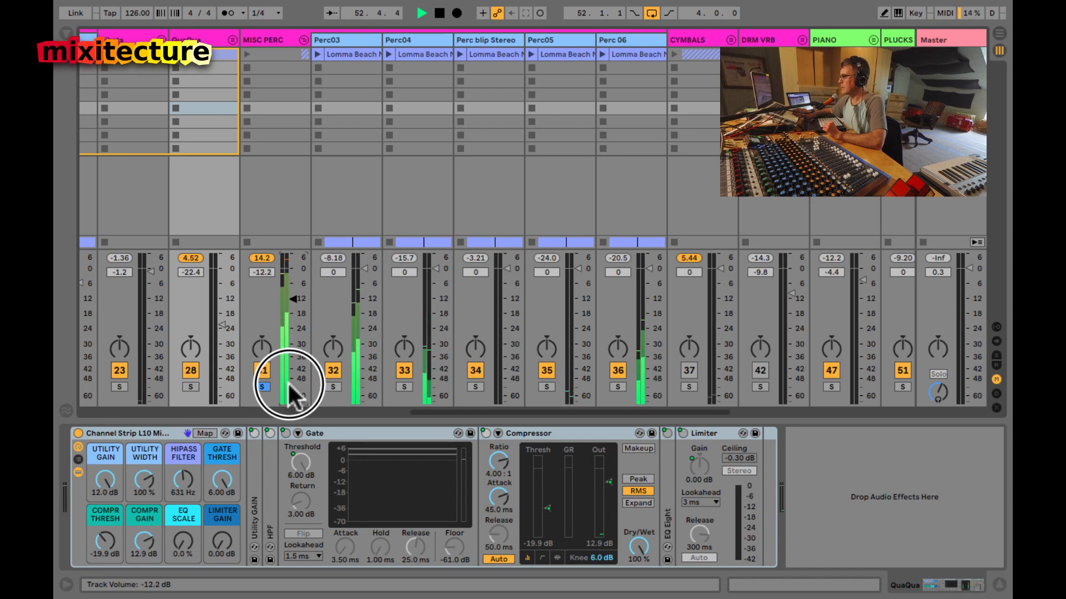
pyautogui.scroll(-2, 290, 388)
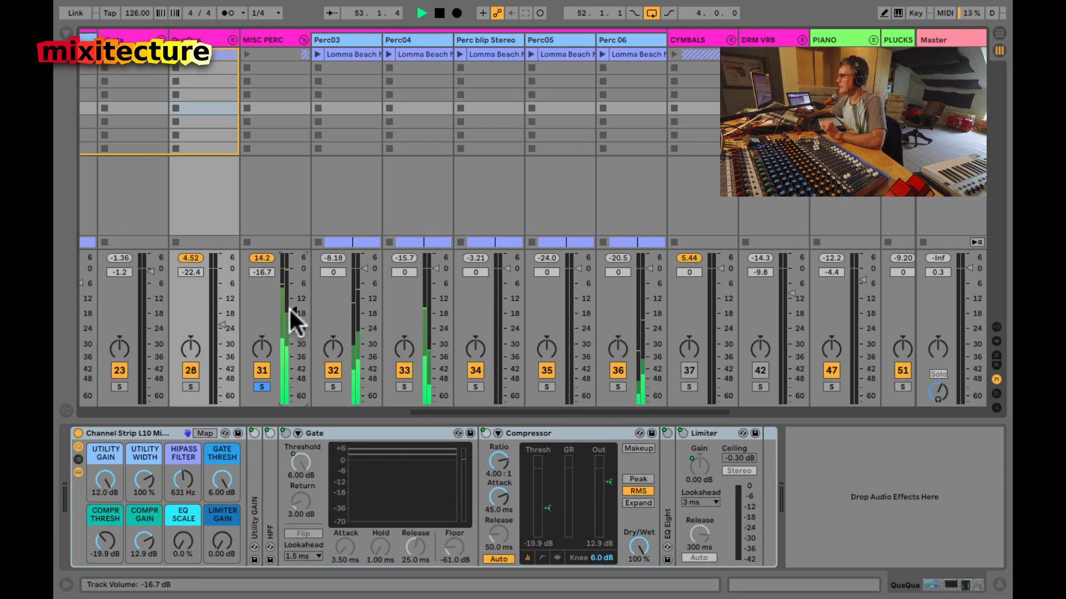
# Step: Find the Perc05 clip in the arrangement, examine its waveform in the clip editor, and return to the session mixer
pyautogui.press('Tab')
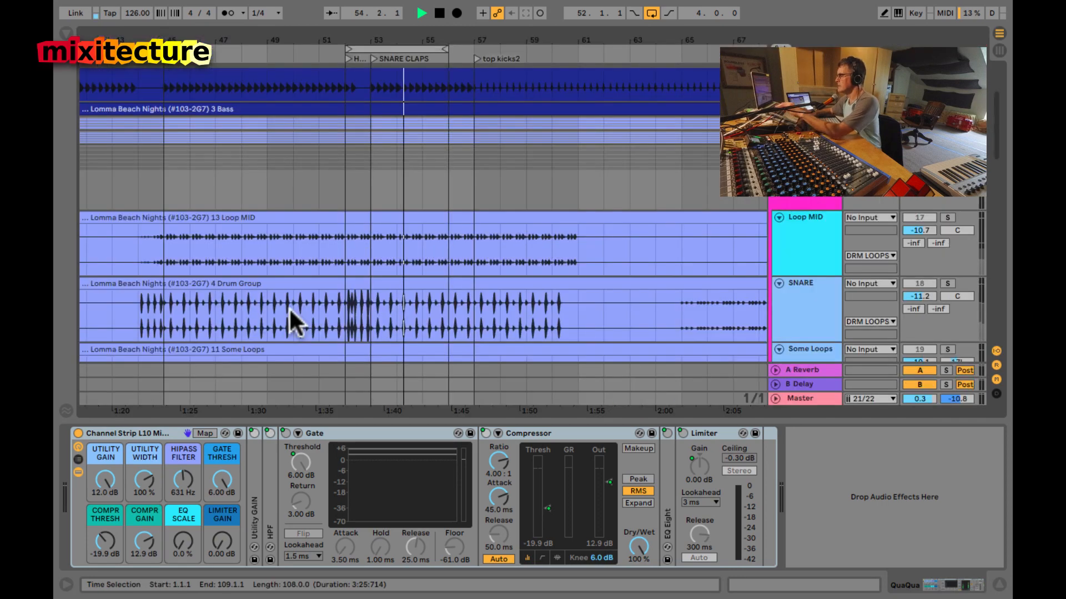
pyautogui.scroll(-10, 539, 293)
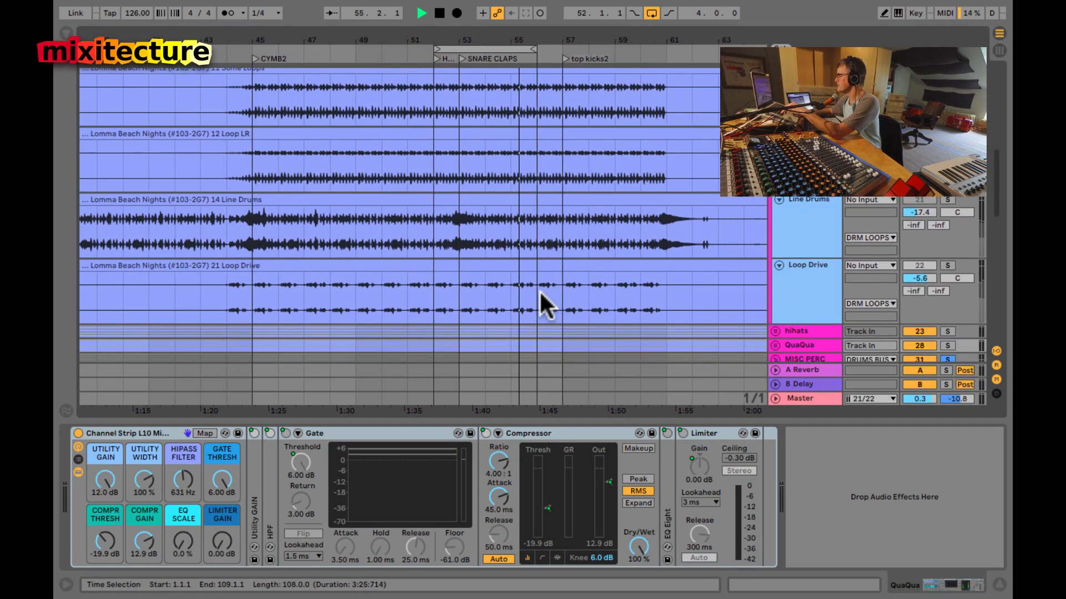
pyautogui.scroll(-5, 539, 292)
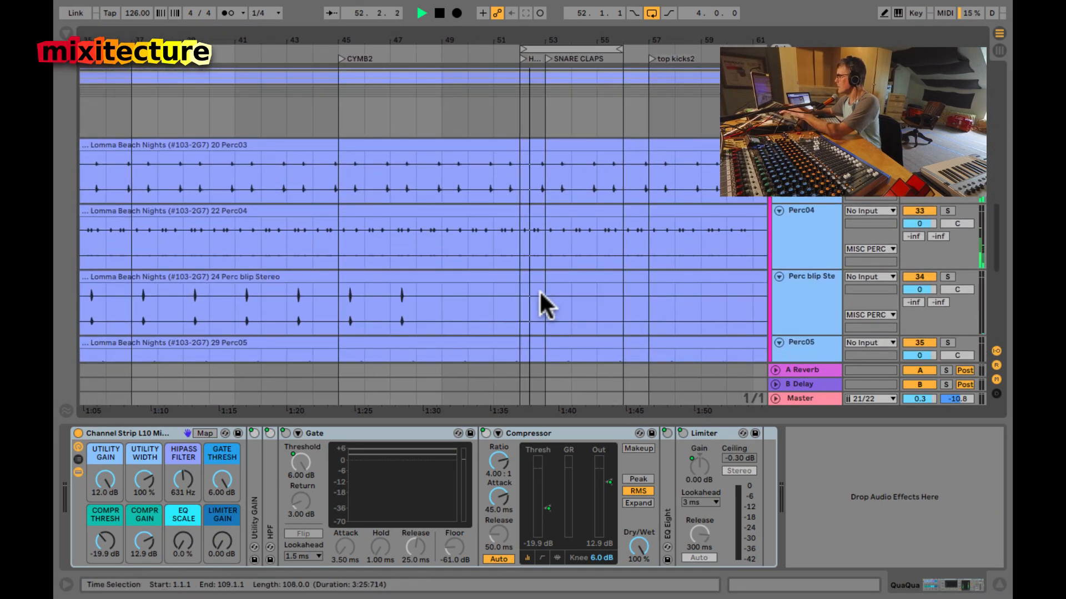
pyautogui.scroll(-3, 537, 287)
pyautogui.click(521, 270)
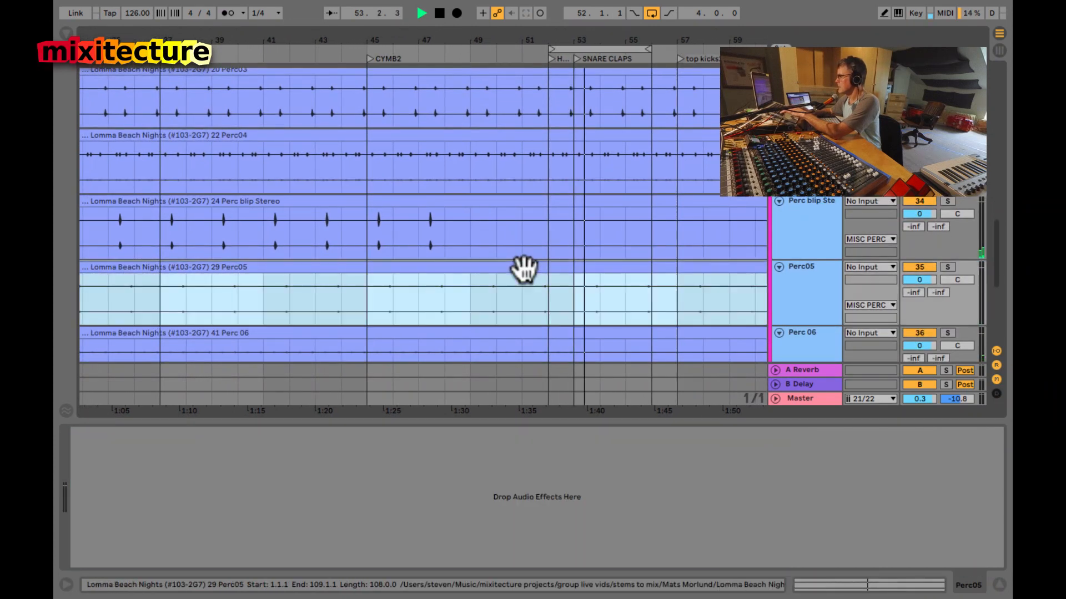
pyautogui.doubleClick(524, 269)
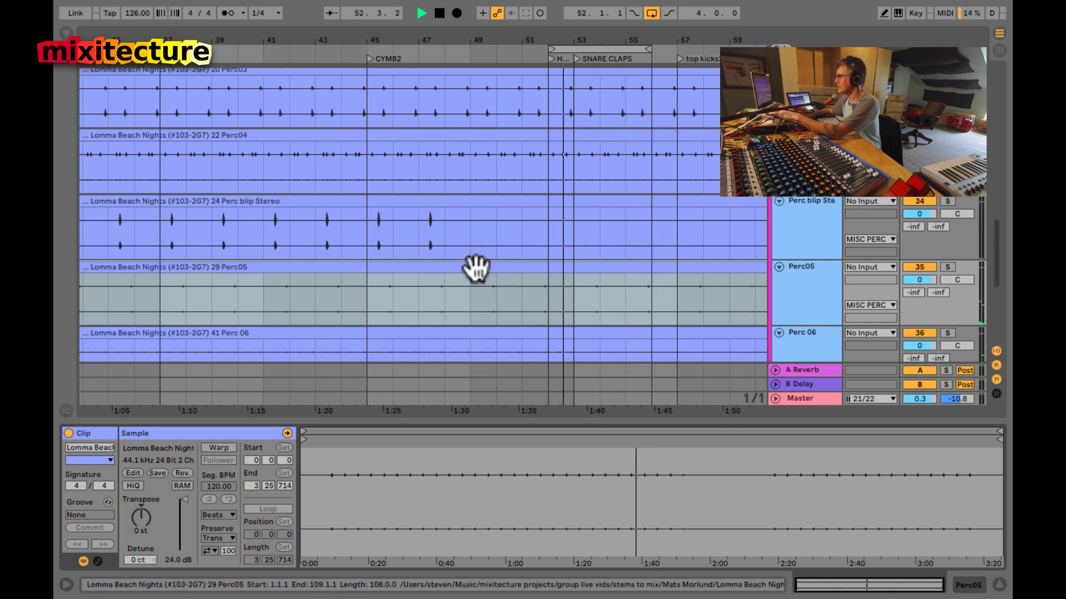
pyautogui.press('Tab')
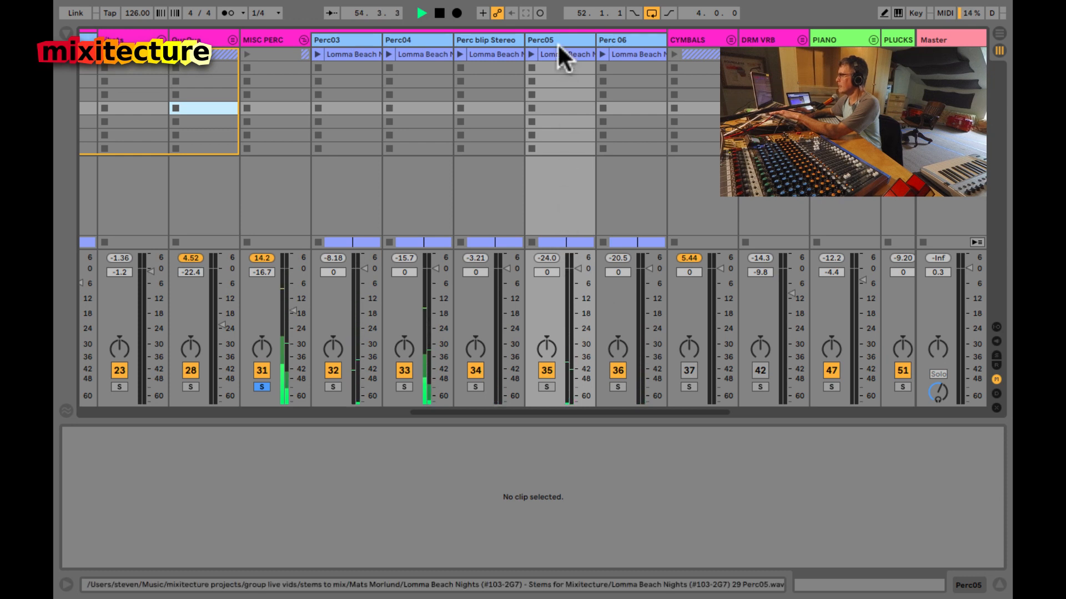
# Step: Add an Auto Filter from the audio effects to the Perc05 track and set its circuit type to SMP
pyautogui.press('super+alt+b')
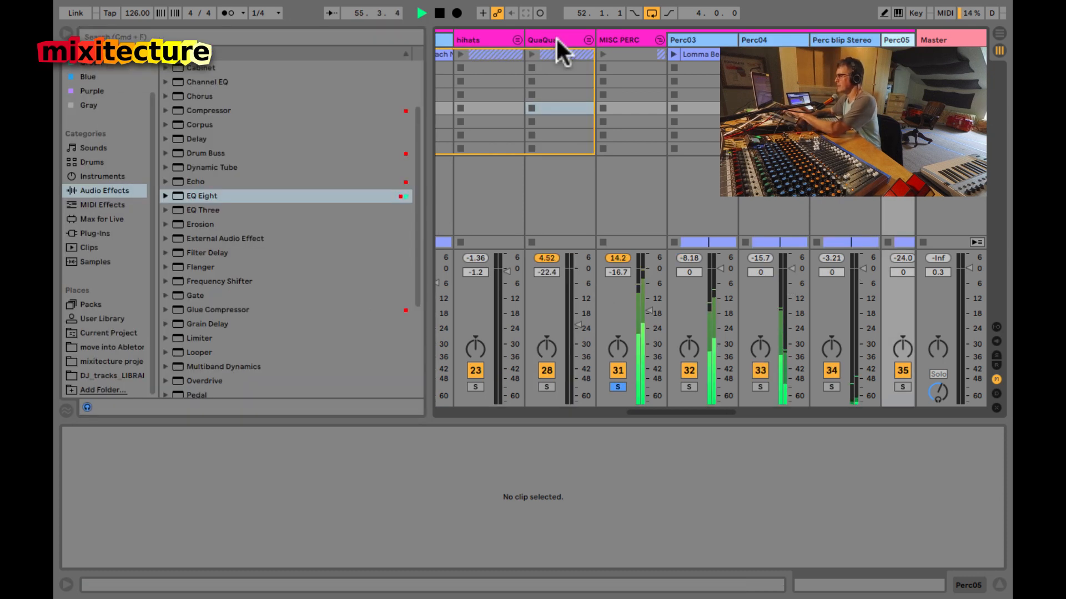
pyautogui.scroll(3, 191, 108)
pyautogui.hscroll(5, 438, 89)
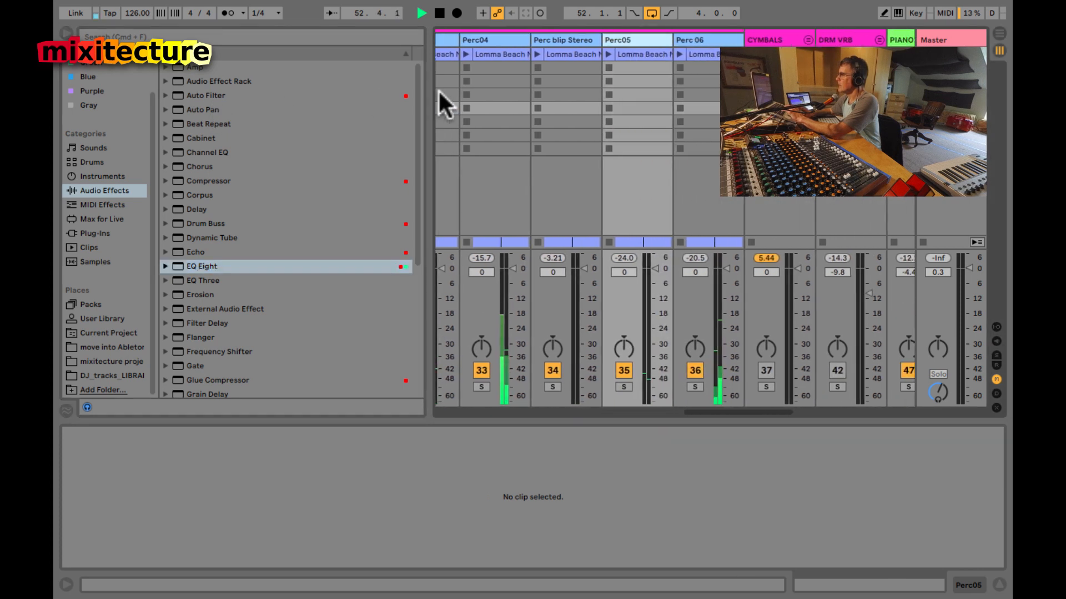
pyautogui.click(198, 97)
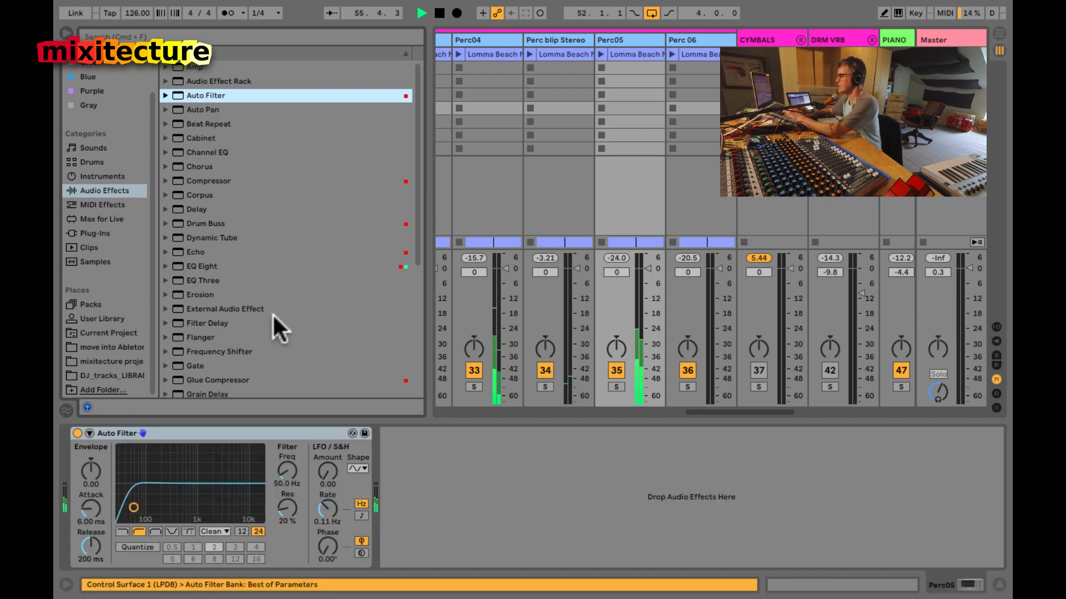
pyautogui.click(210, 532)
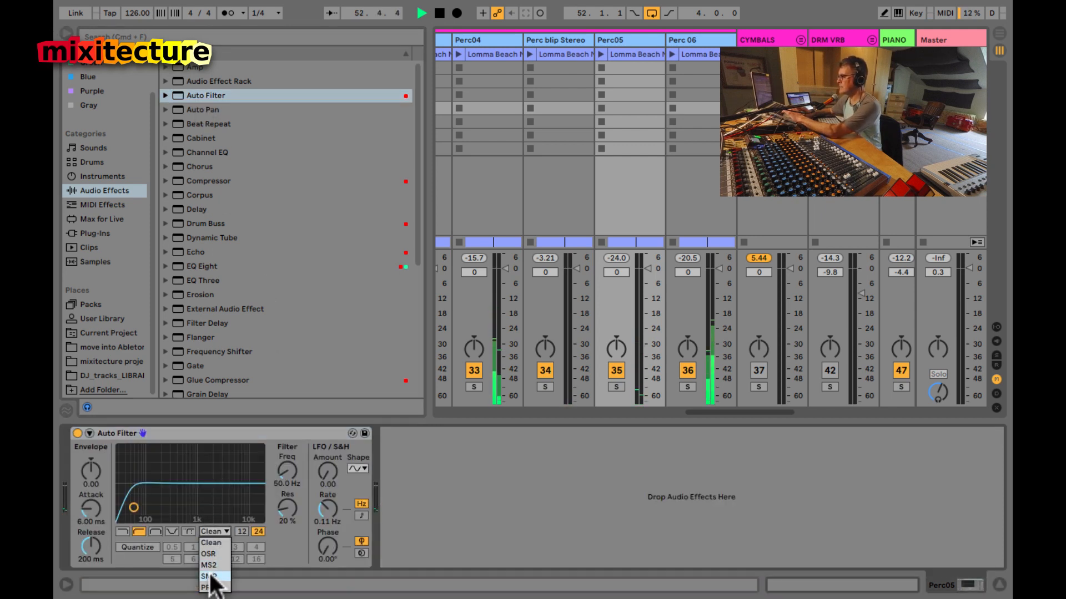
pyautogui.click(210, 577)
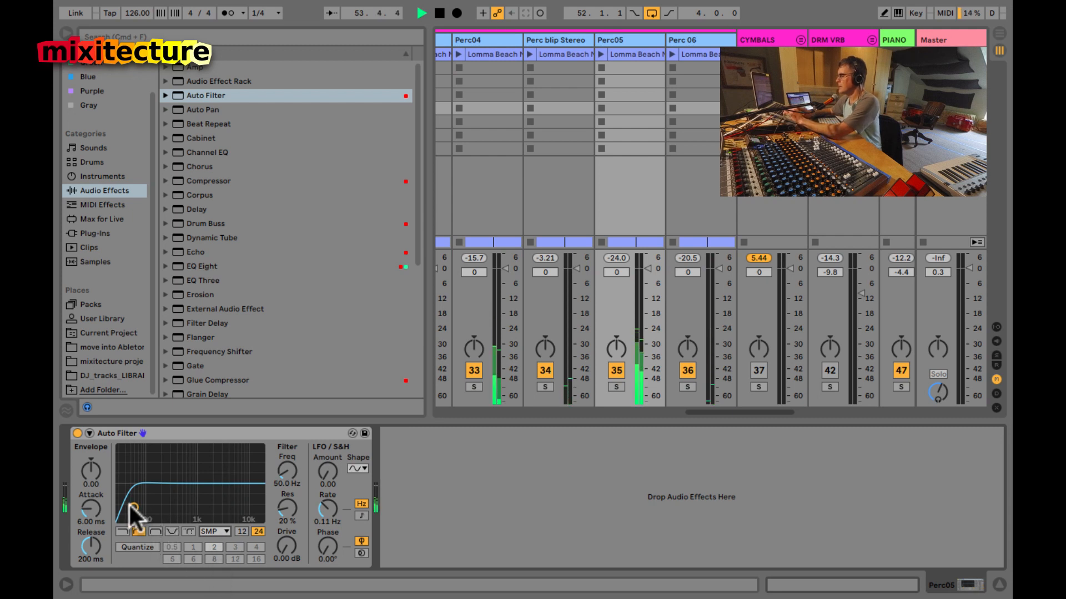
# Step: Set the Perc05 Auto Filter's drive to 12.4 dB, frequency to 75.3 Hz and resonance to 24 %
pyautogui.moveTo(284, 543); pyautogui.dragTo(283, 541)
pyautogui.press('super+alt+b')
pyautogui.hscroll(-5, 312, 394)
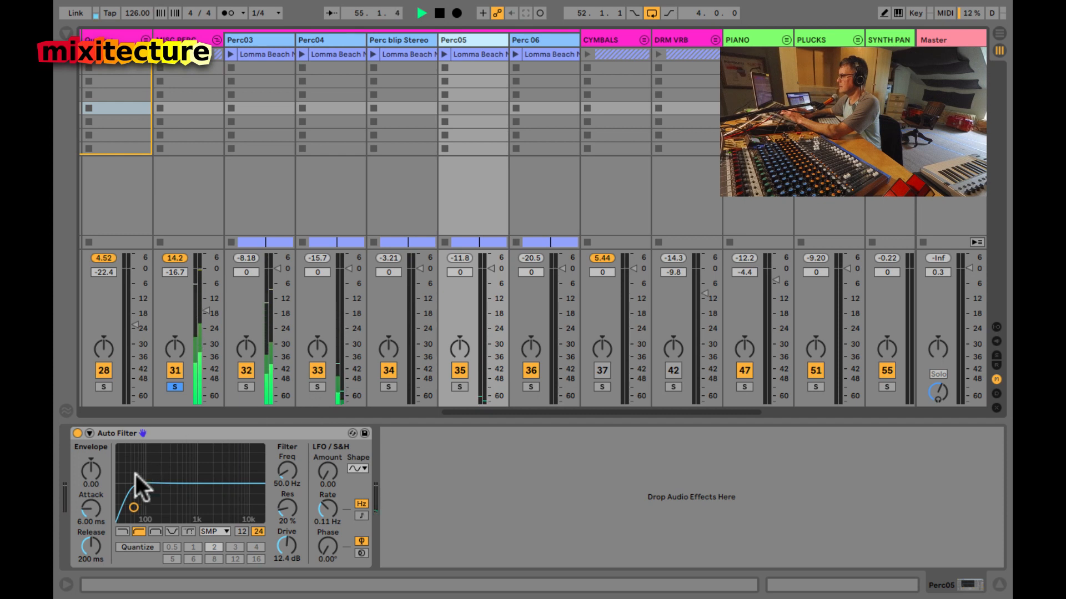
pyautogui.moveTo(134, 507)
pyautogui.mouseDown()
pyautogui.moveTo(155, 499)
pyautogui.moveTo(143, 505)
pyautogui.mouseUp()
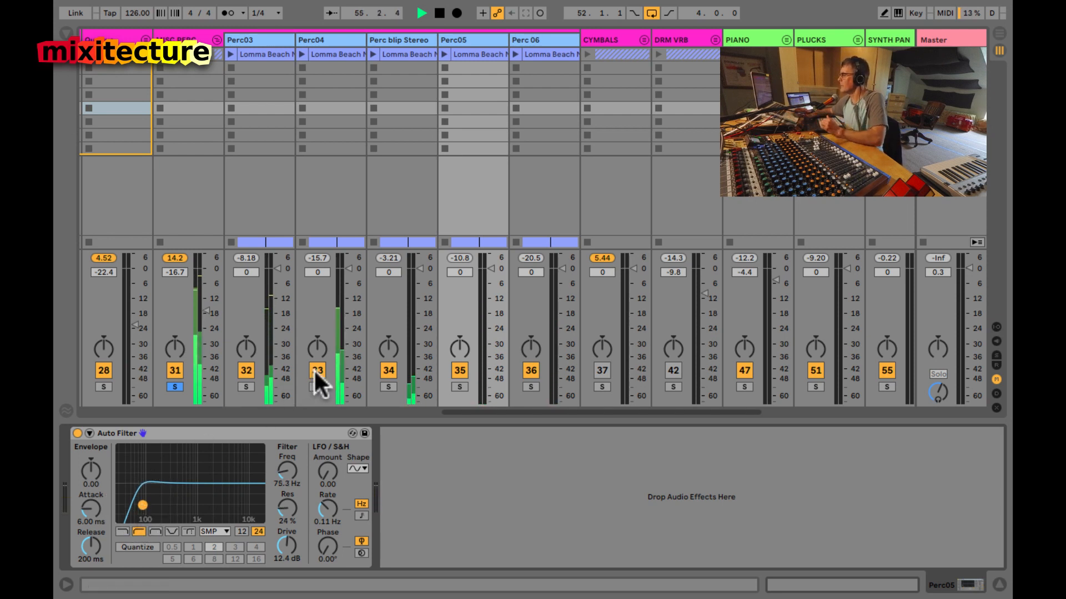
# Step: Copy the Perc05 Auto Filter onto the Perc blip Stereo track and raise the copy's drive to 24.0 dB
pyautogui.click(282, 424)
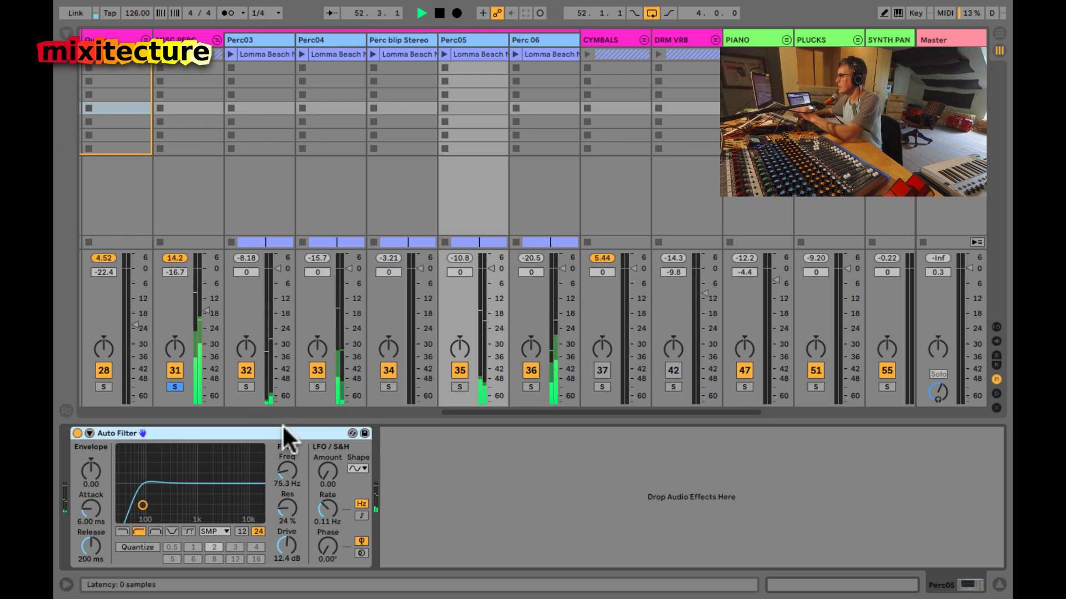
pyautogui.click(391, 174)
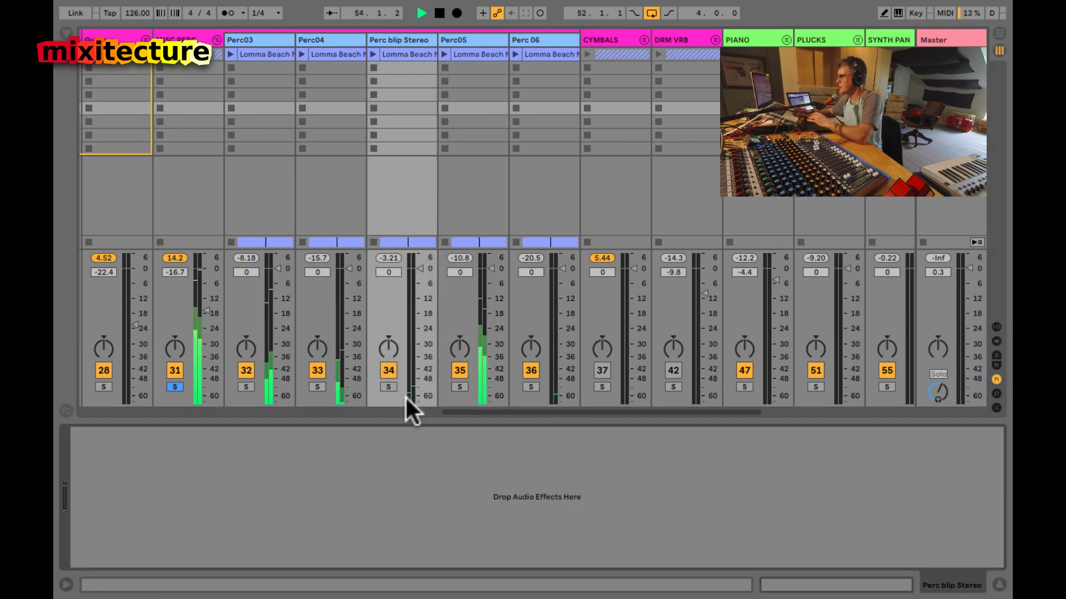
pyautogui.press('super+v')
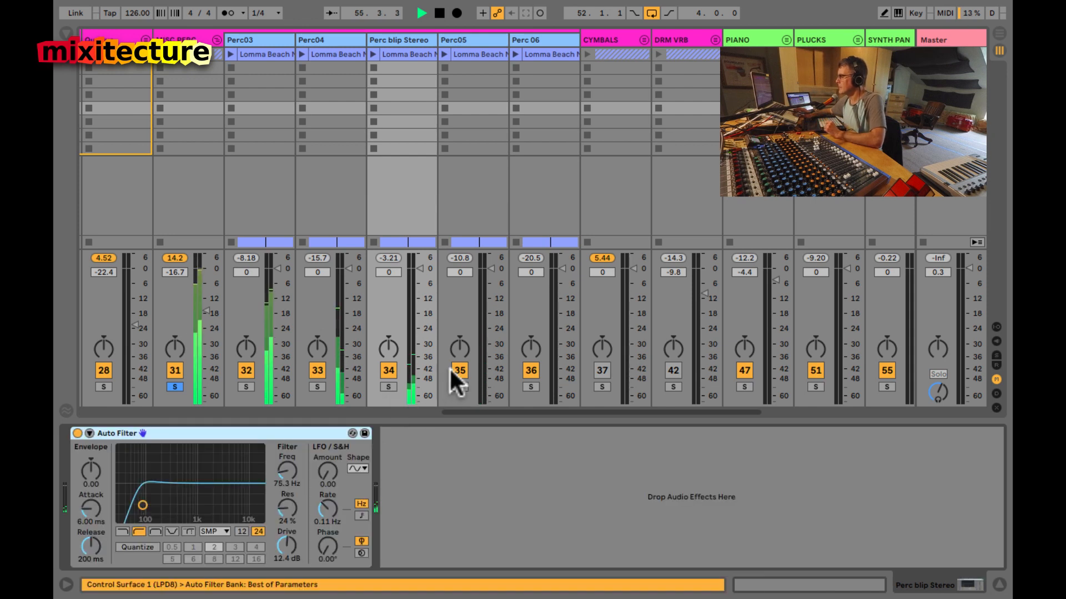
pyautogui.moveTo(285, 547); pyautogui.dragTo(285, 547)
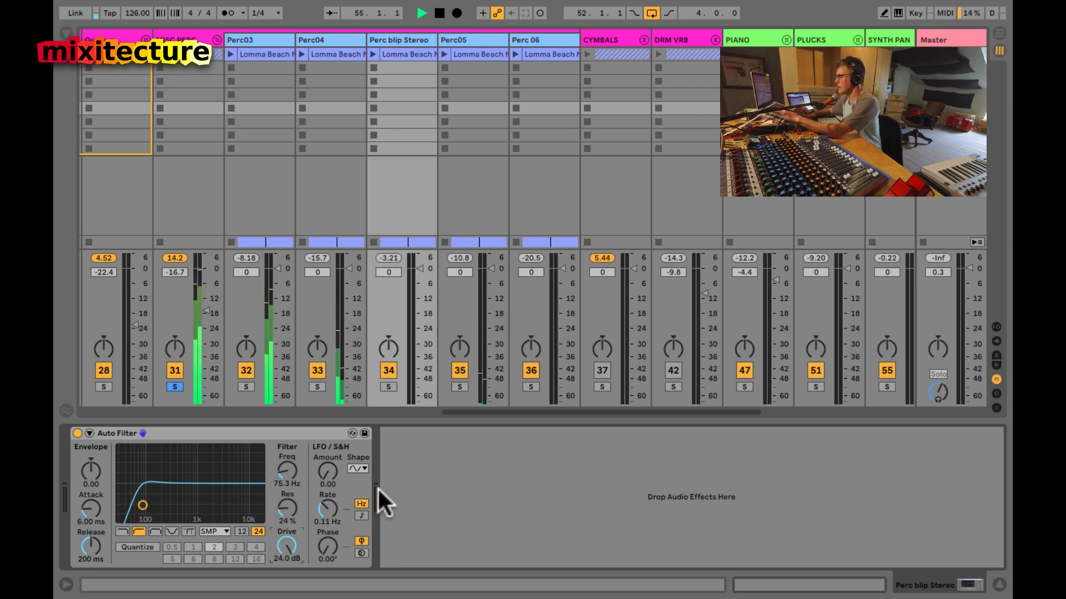
# Step: Examine the Perc blip Stereo clip's waveform around the loop region in the arrangement, and return to the session mixer
pyautogui.hotkey('shift', 'Tab')
pyautogui.hotkey('shift', 'Tab')
pyautogui.press('Tab')
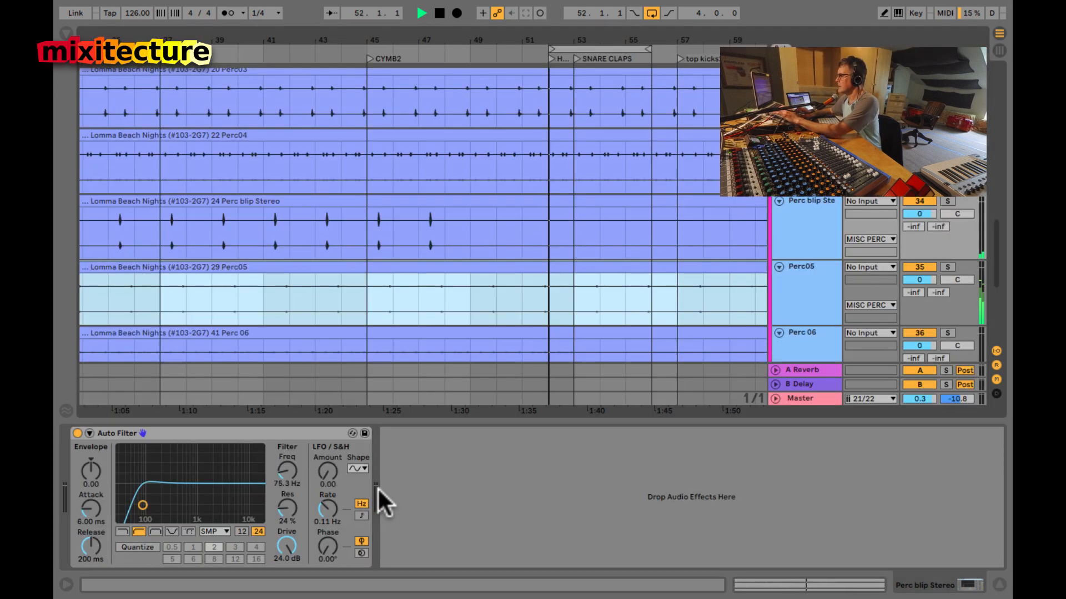
pyautogui.scroll(3, 601, 295)
pyautogui.scroll(-2, 600, 295)
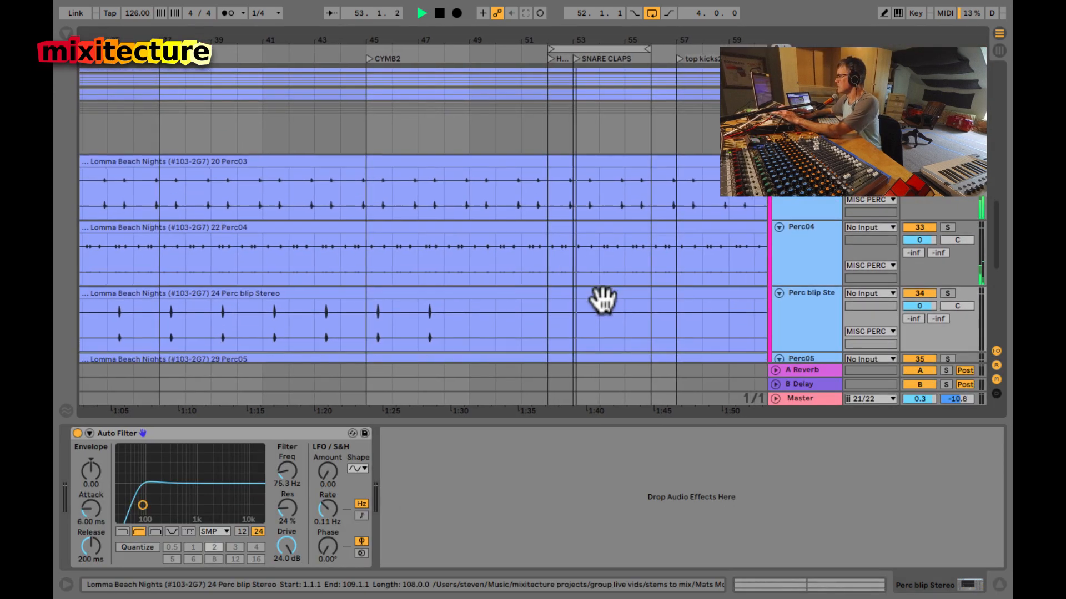
pyautogui.click(598, 291)
pyautogui.hotkey('shift', 'Tab')
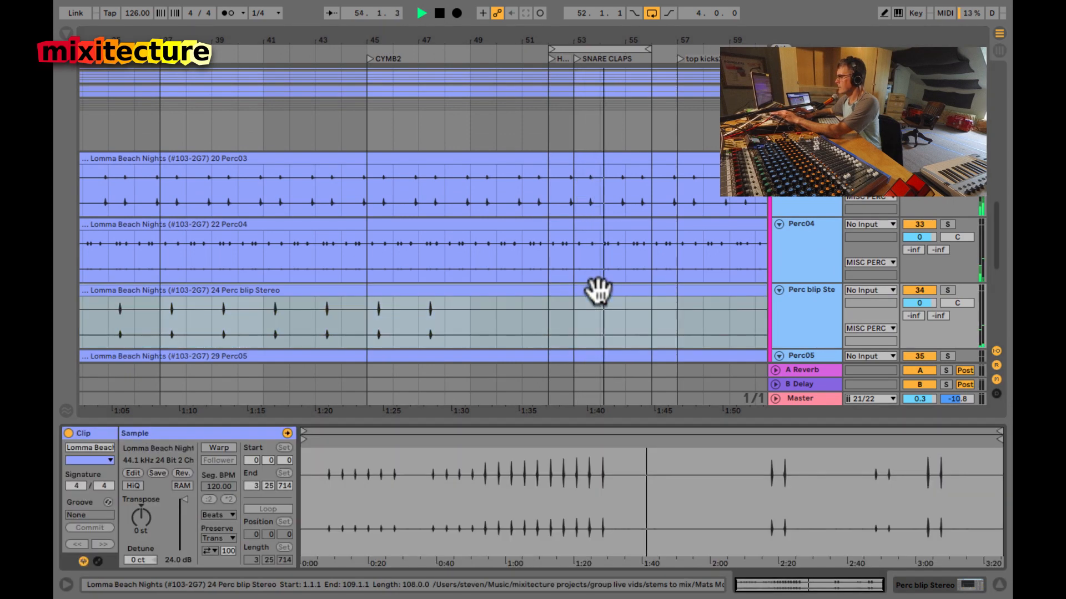
pyautogui.hotkey('shift', 'Tab')
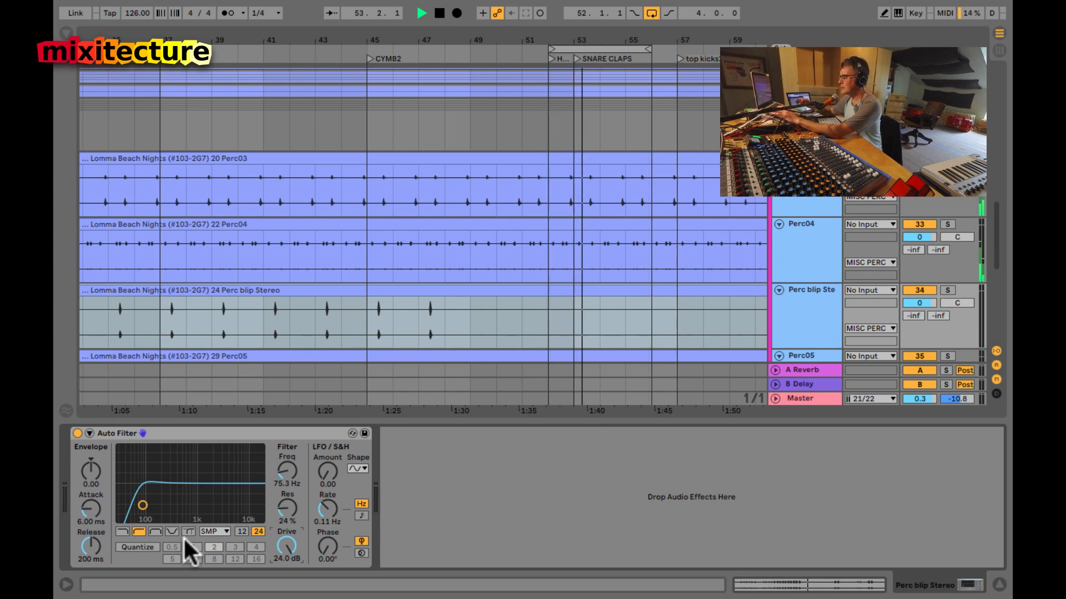
pyautogui.press('Tab')
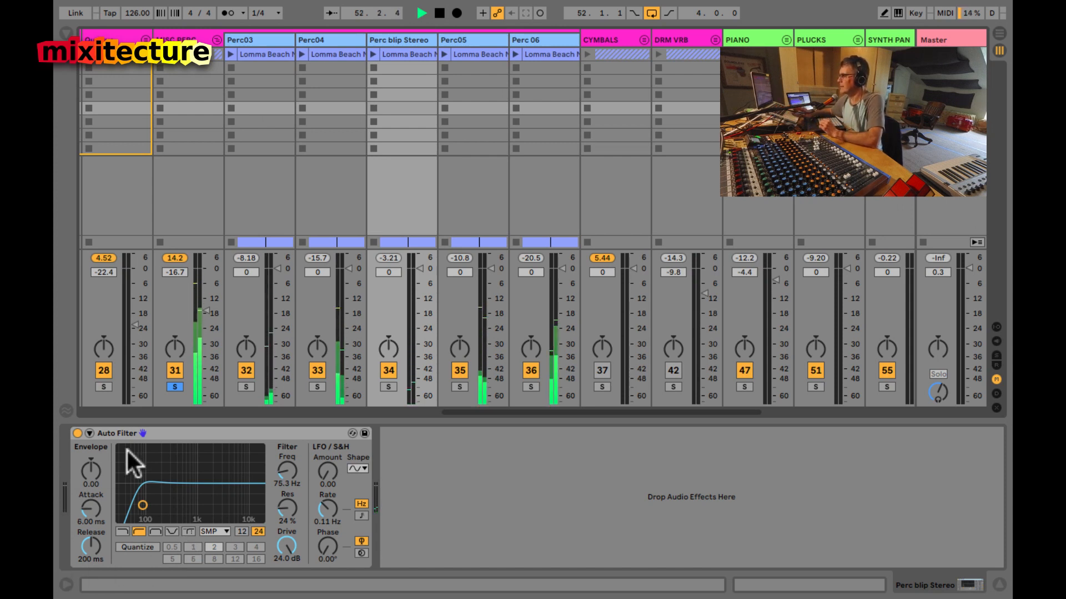
# Step: Lower the Perc04 track's volume to -23.0 dB and the Perc03 track's volume to -29.0 dB
pyautogui.moveTo(350, 270); pyautogui.dragTo(309, 316)
pyautogui.moveTo(271, 275); pyautogui.dragTo(271, 272)
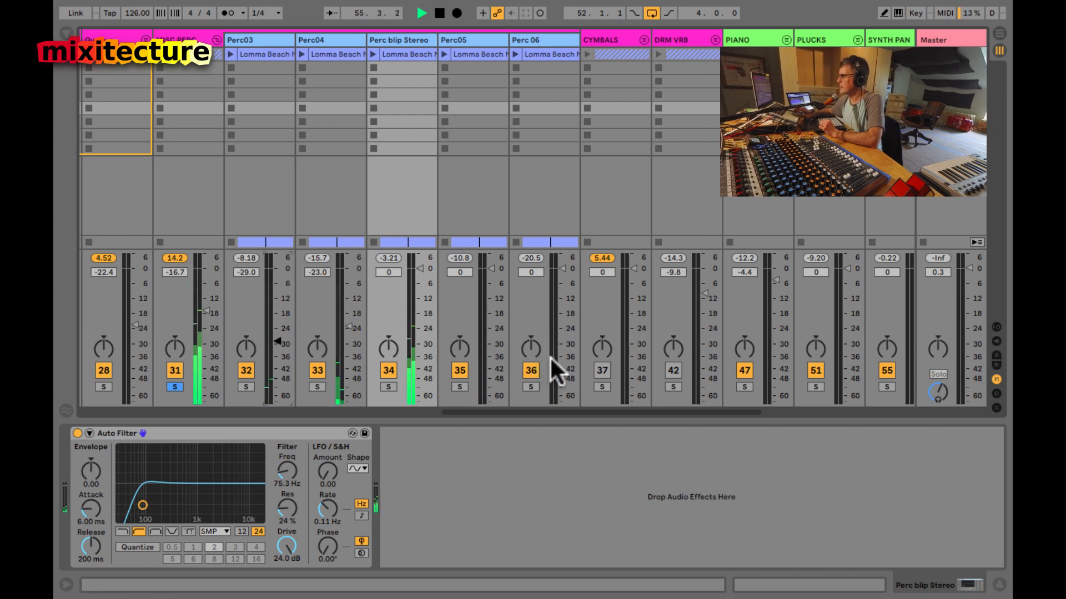
# Step: Pull the MISC PERC group's volume fully down, unsolo it, and bring it back up in the full mix to -10.7 dB
pyautogui.hscroll(-3, 549, 355)
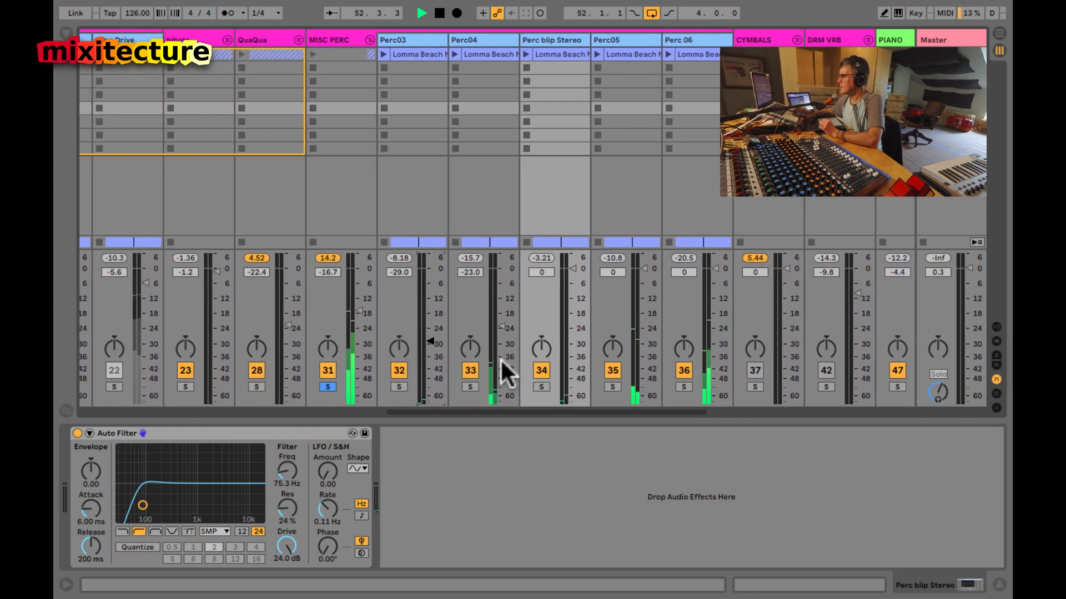
pyautogui.moveTo(352, 336); pyautogui.dragTo(358, 341)
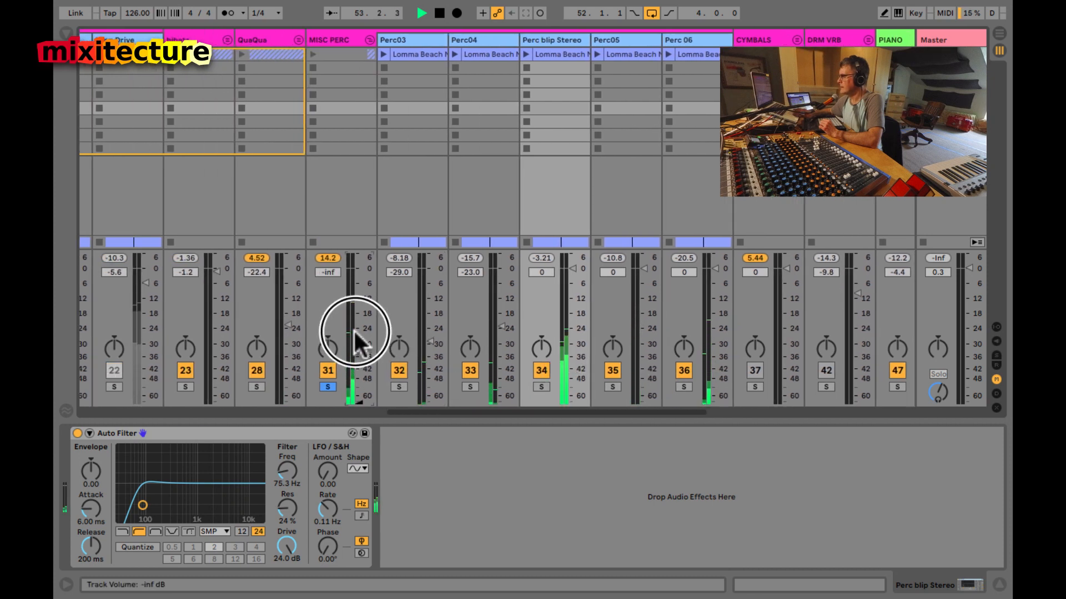
pyautogui.click(324, 388)
pyautogui.moveTo(355, 393); pyautogui.dragTo(354, 392)
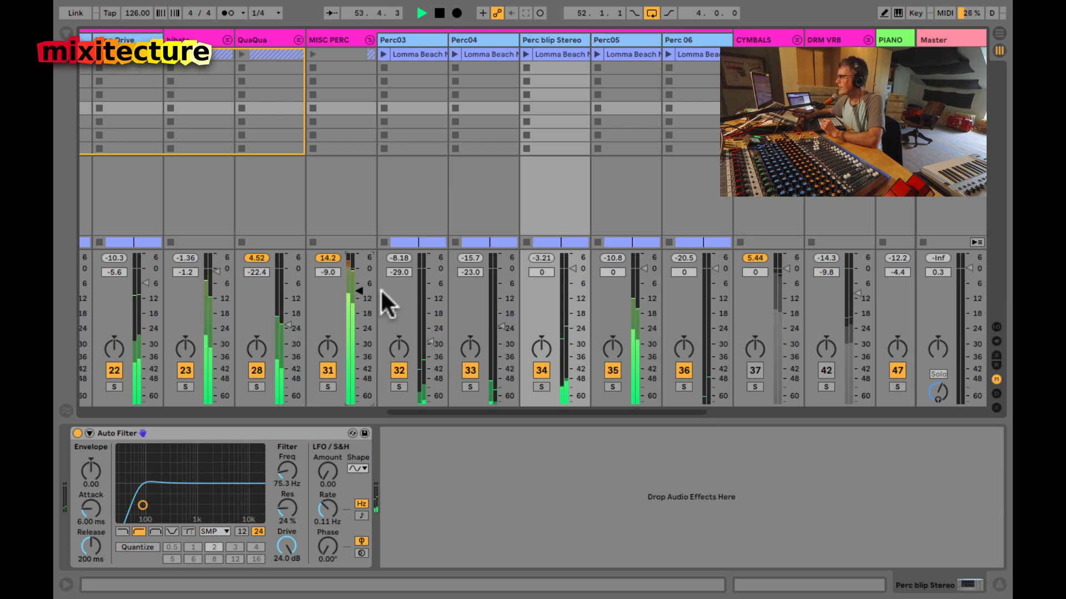
pyautogui.moveTo(354, 290); pyautogui.dragTo(372, 296)
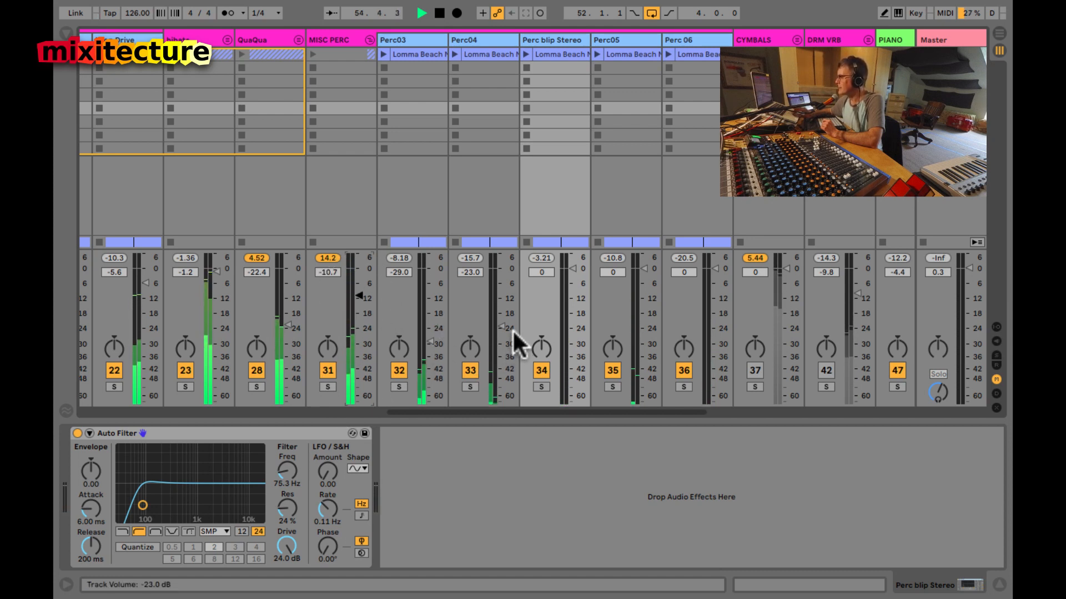
# Step: Set the Perc04 track's volume to -8.6 dB and pan it slightly off centre
pyautogui.moveTo(503, 326); pyautogui.dragTo(494, 328)
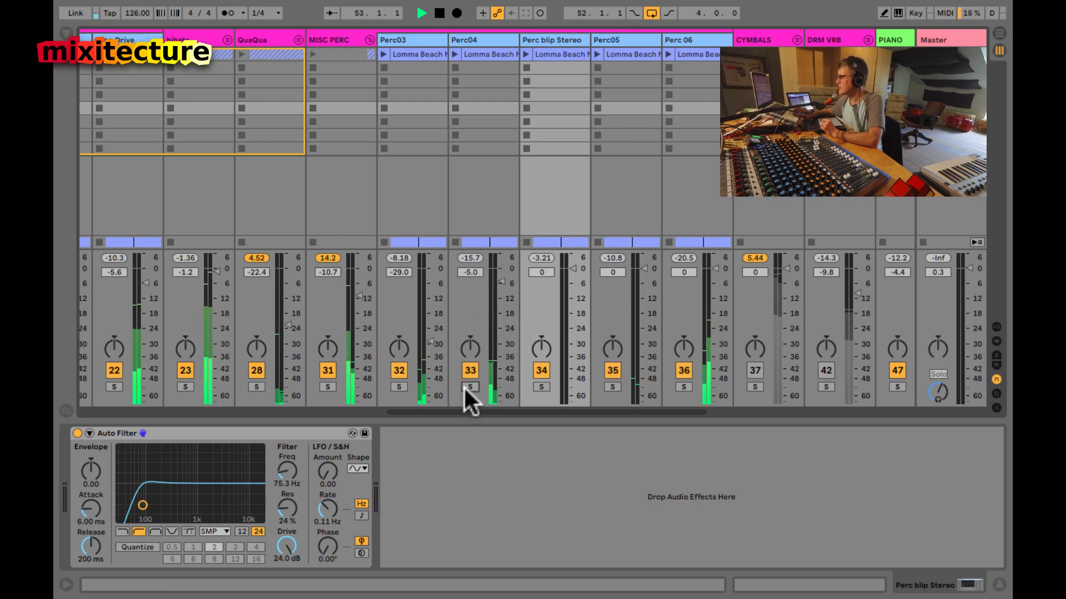
pyautogui.moveTo(497, 281); pyautogui.dragTo(497, 289)
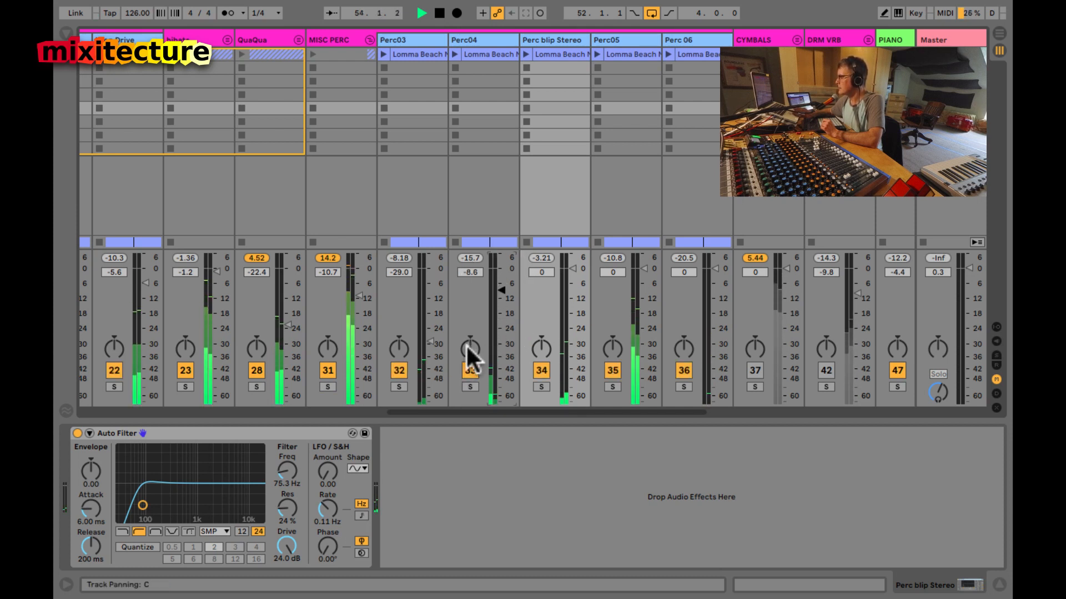
pyautogui.moveTo(467, 346); pyautogui.dragTo(424, 338)
# Step: Set the Perc03 track's volume to -10.0 dB while soloed, unsolo it and select the track
pyautogui.click(401, 384)
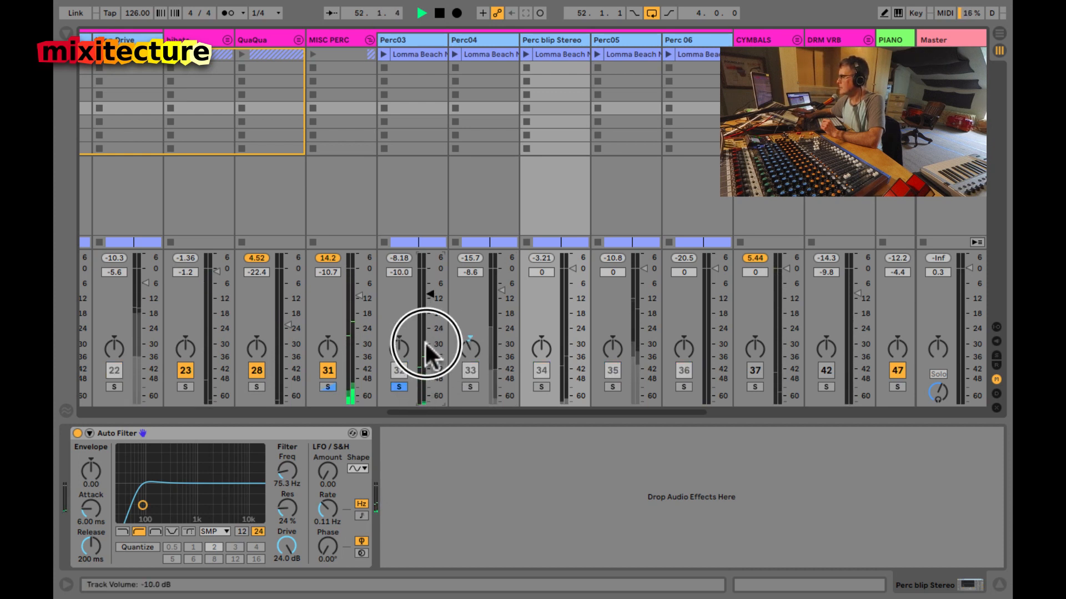
pyautogui.click(397, 386)
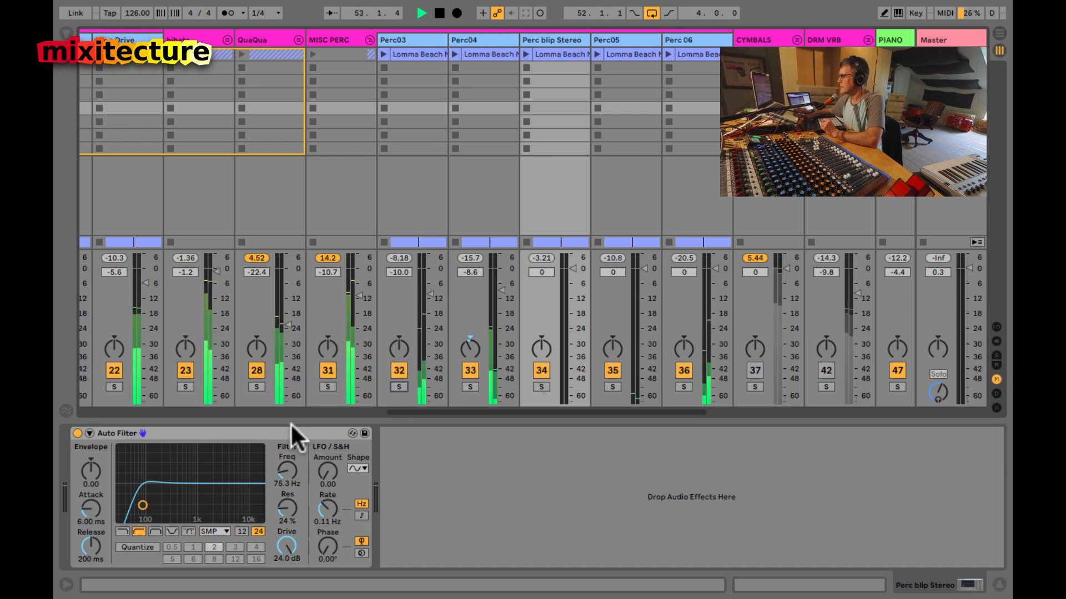
pyautogui.click(412, 163)
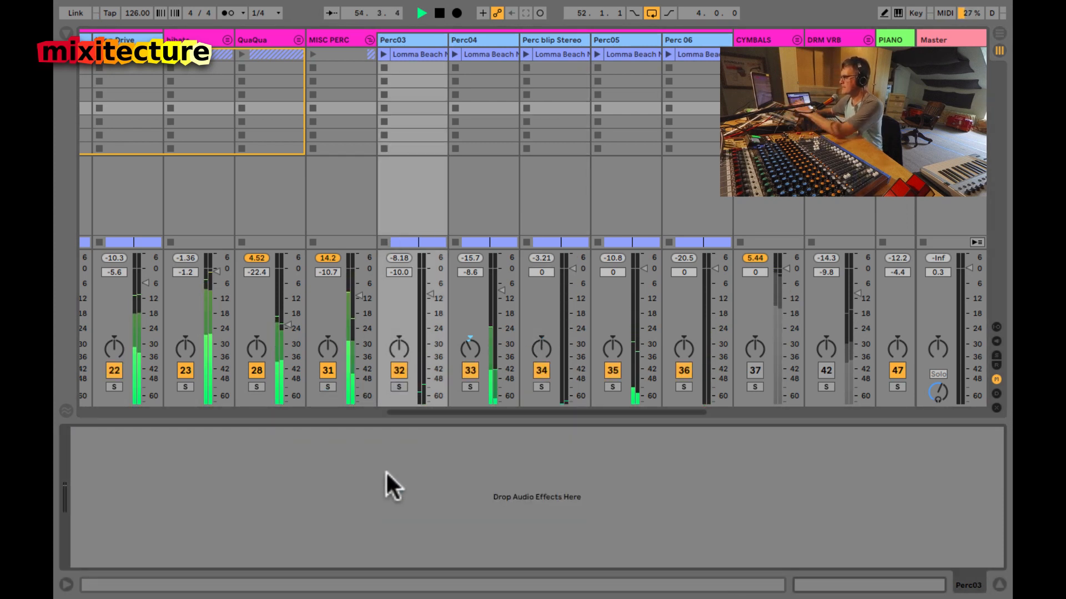
# Step: Restore the Perc03 track's deleted Auto Filter and lower the track's volume to -26.0 dB
pyautogui.press('super+z')
pyautogui.click(426, 290)
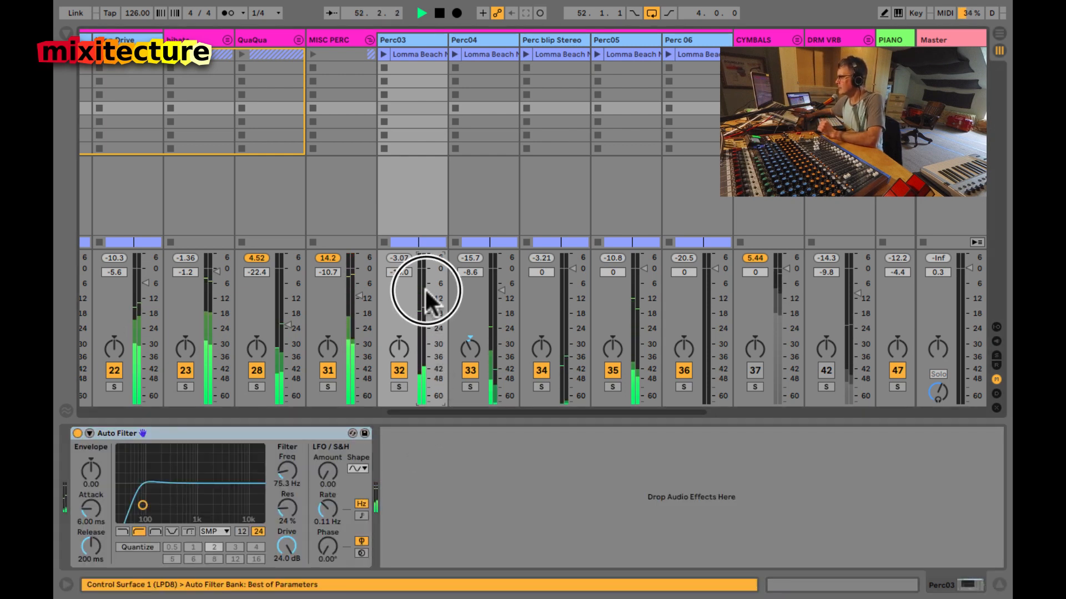
pyautogui.moveTo(425, 290); pyautogui.dragTo(424, 324)
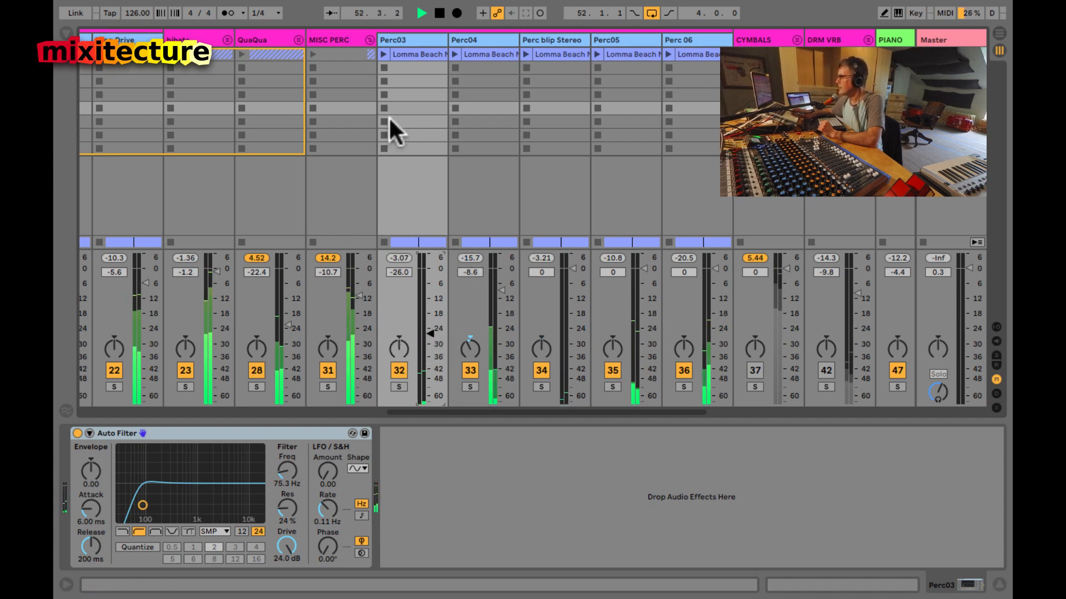
# Step: Set the hi-pass filter in the MISC PERC group's channel strip to 95 Hz
pyautogui.click(333, 39)
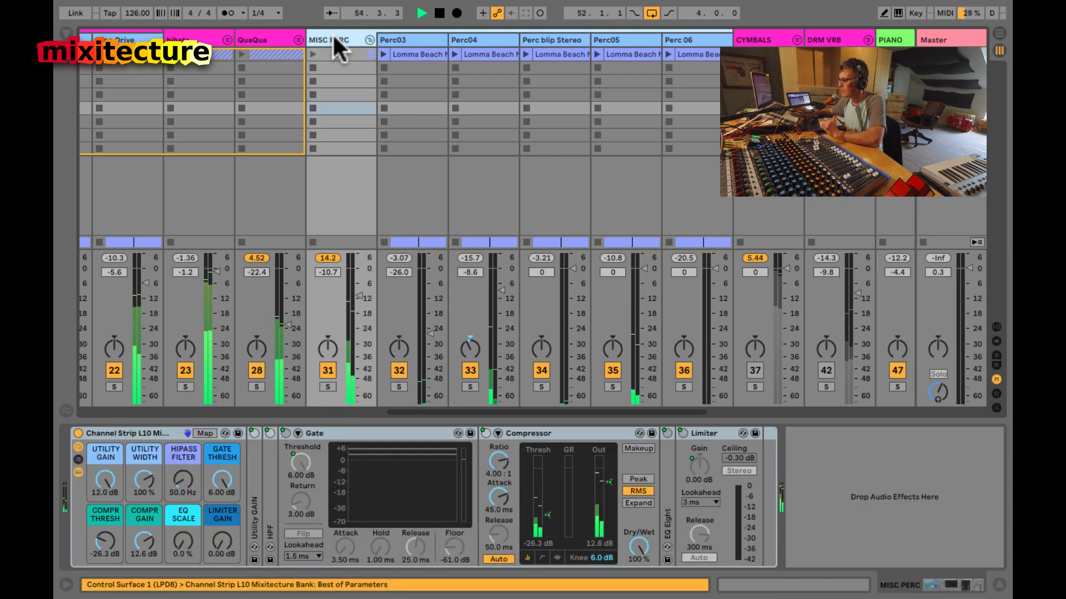
pyautogui.doubleClick(263, 502)
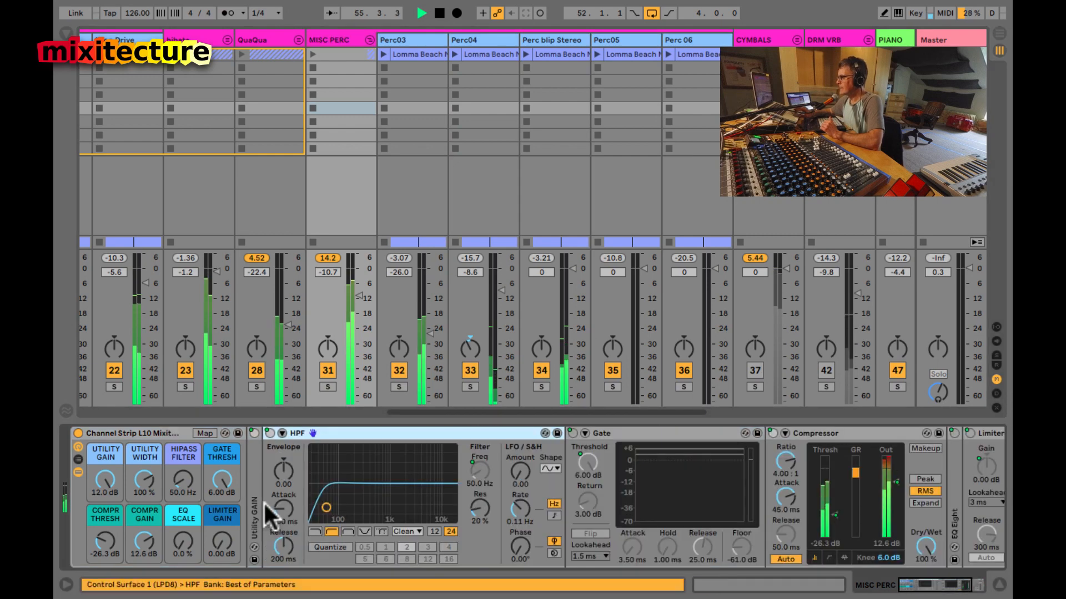
pyautogui.click(174, 480)
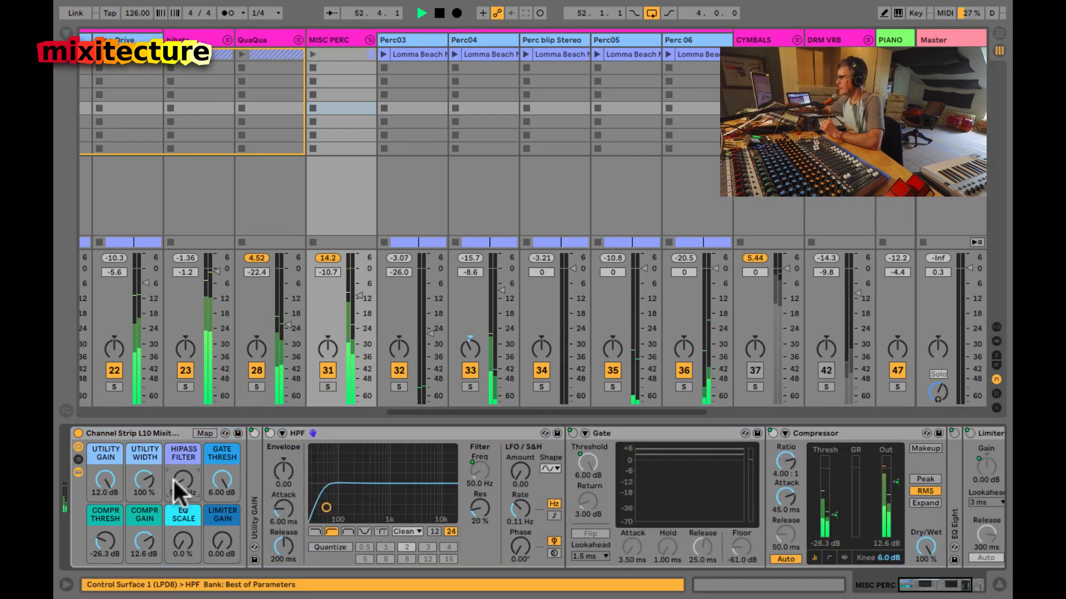
pyautogui.write('95')
pyautogui.press('Return')
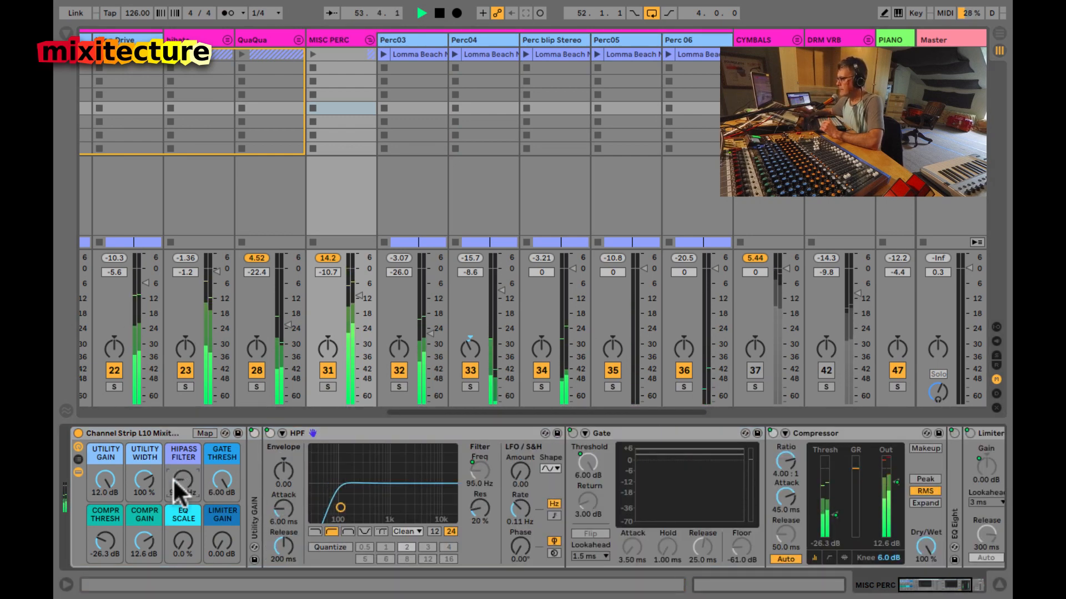
# Step: Turn on Bass Mono in the MISC PERC group's Utility and collapse the Utility, HPF and Gate devices
pyautogui.doubleClick(250, 514)
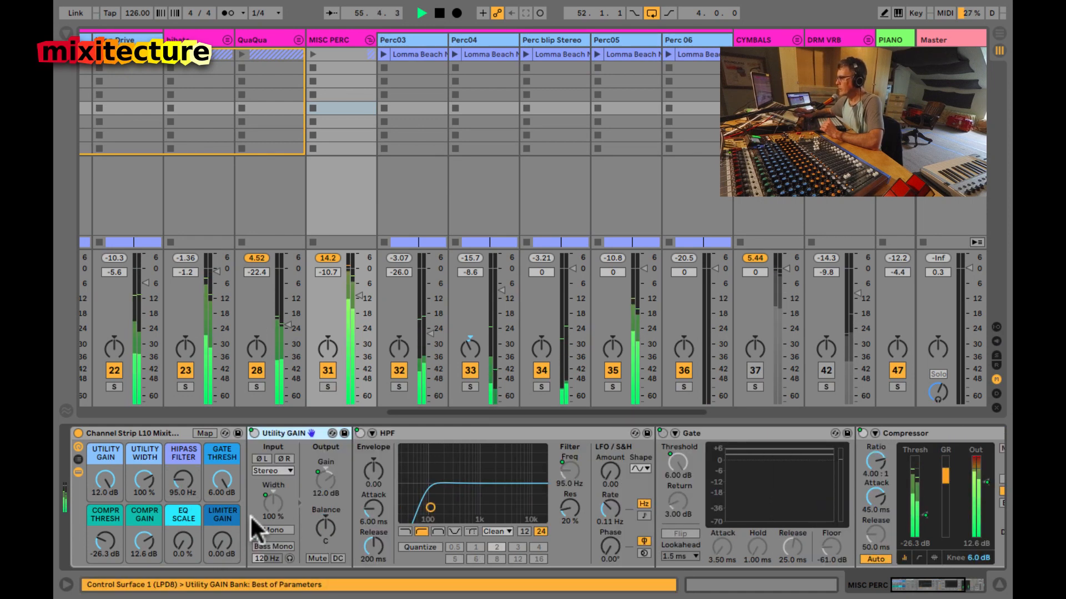
pyautogui.click(268, 546)
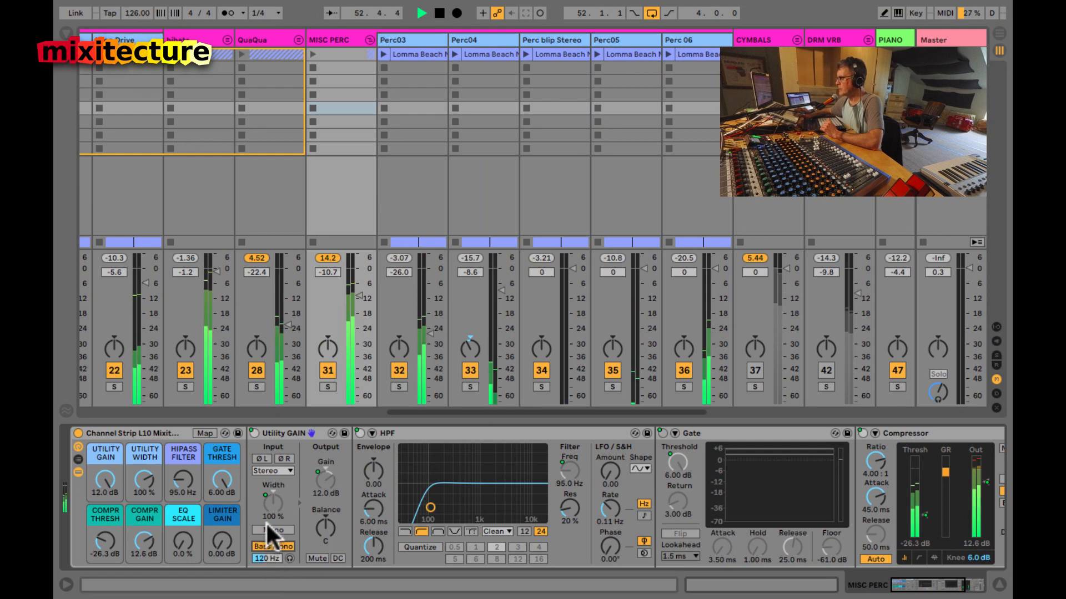
pyautogui.doubleClick(278, 432)
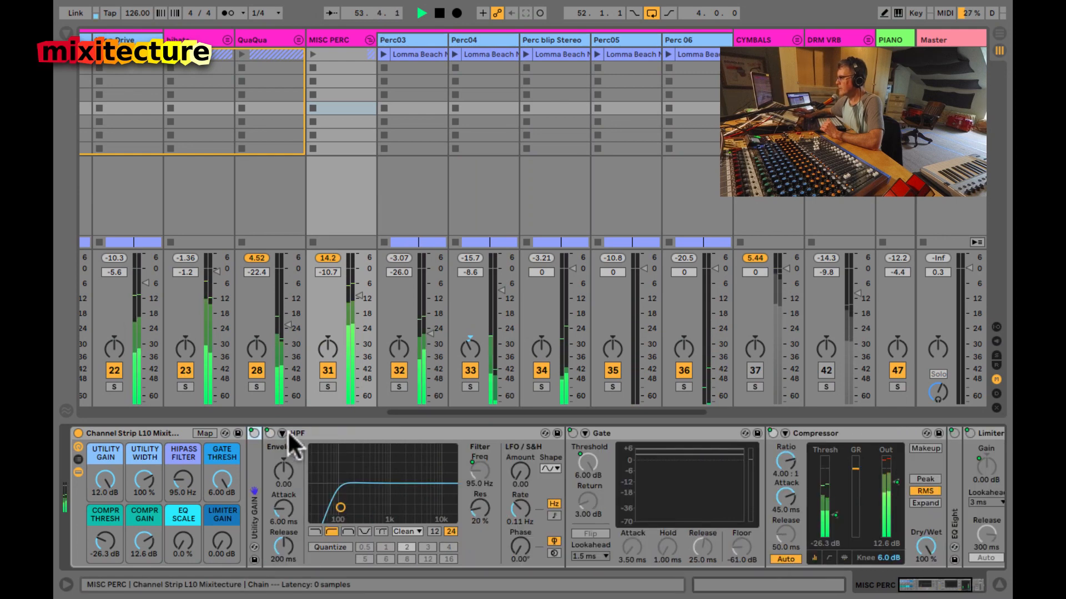
pyautogui.doubleClick(322, 430)
pyautogui.doubleClick(322, 430)
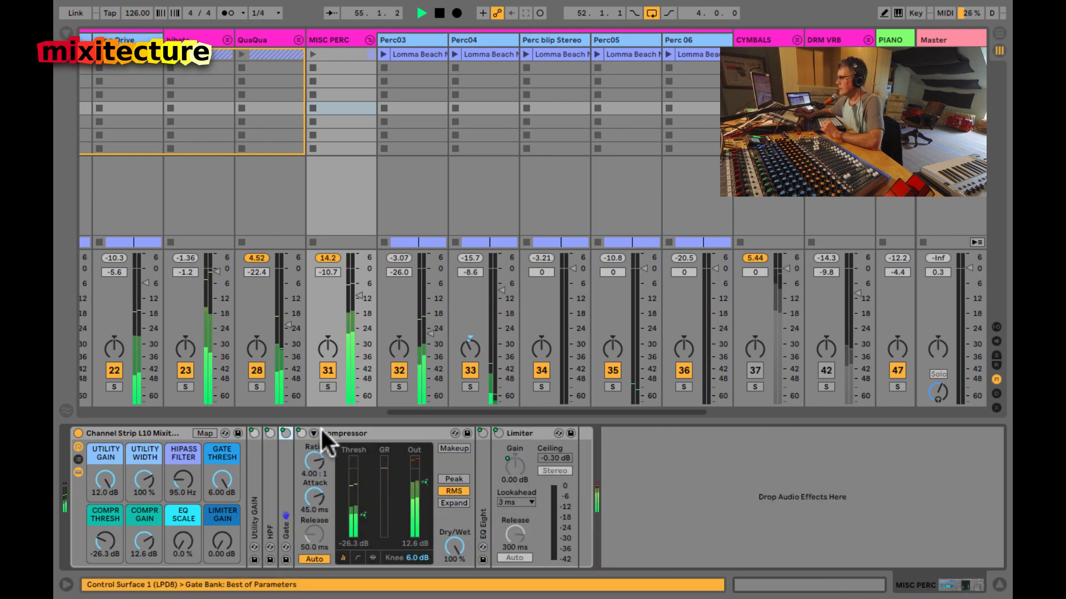
# Step: Set the MISC PERC rack's compressor threshold to -37.7 dB and gain to 5.51 dB, and raise the soloed group's volume to -3.6 dB
pyautogui.click(166, 432)
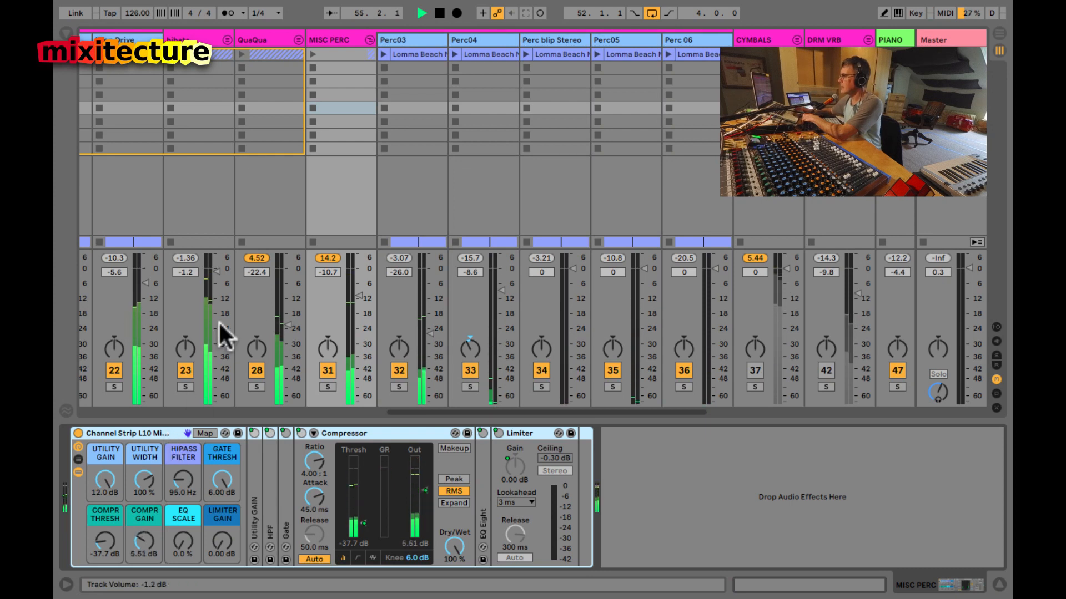
pyautogui.click(328, 387)
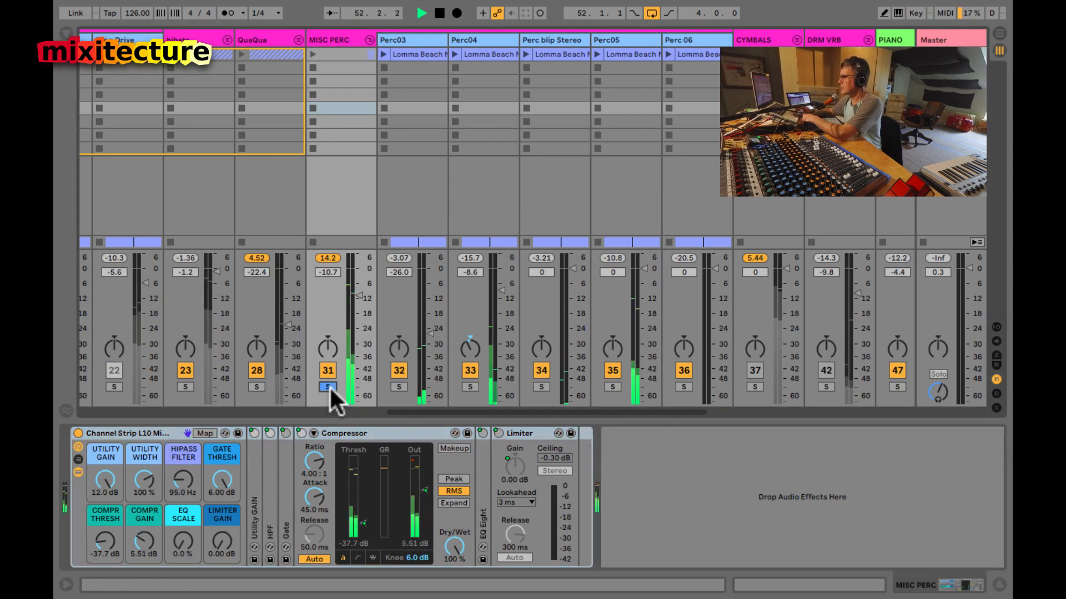
pyautogui.moveTo(361, 298); pyautogui.dragTo(354, 294)
pyautogui.click(341, 462)
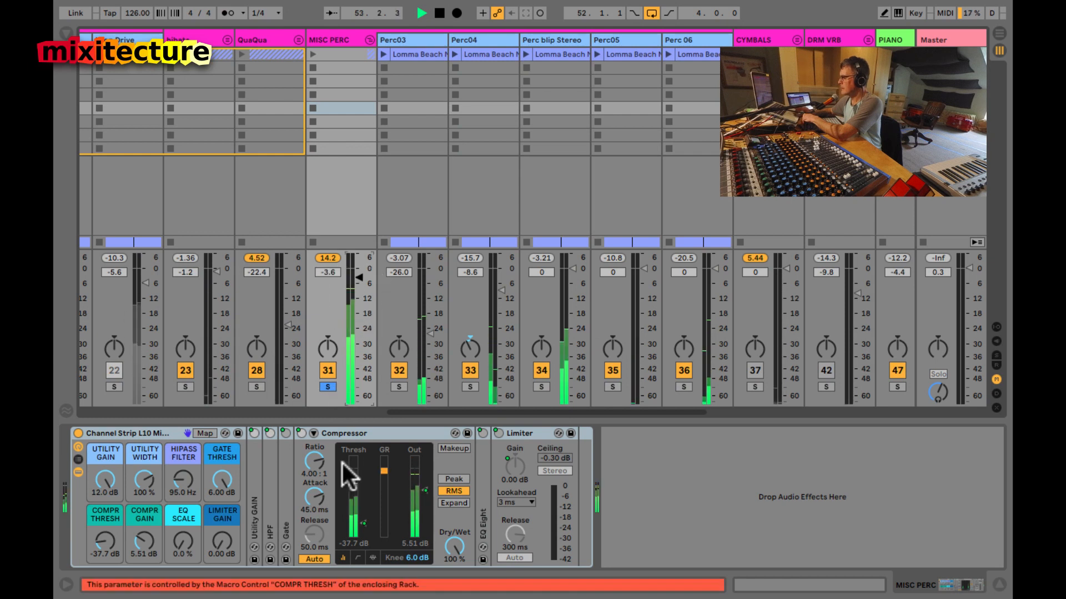
# Step: Set the MISC PERC compressor to 93.0 ms attack, 24.8 ms manual release, 6.30:1 ratio, -33.7 dB threshold and 4.39 dB gain
pyautogui.moveTo(313, 494); pyautogui.dragTo(313, 487)
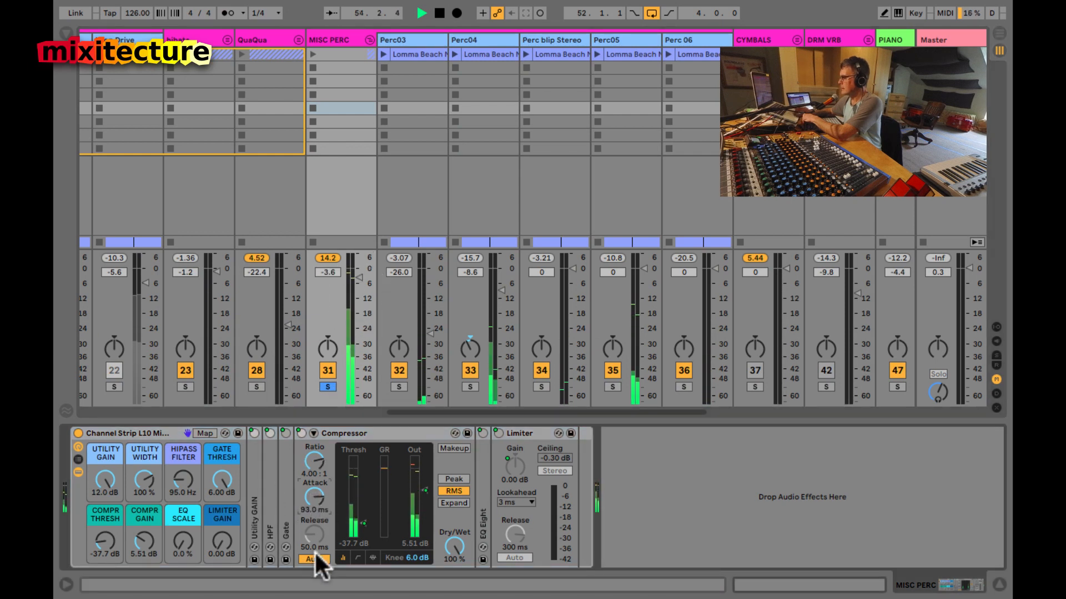
pyautogui.click(314, 557)
pyautogui.click(312, 537)
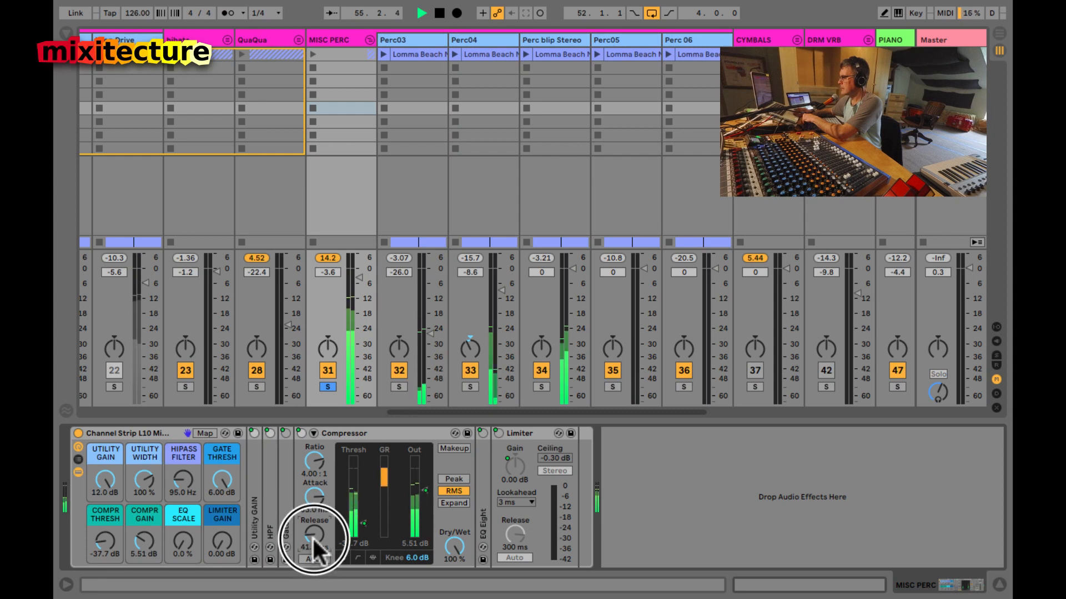
pyautogui.moveTo(312, 538); pyautogui.dragTo(312, 540)
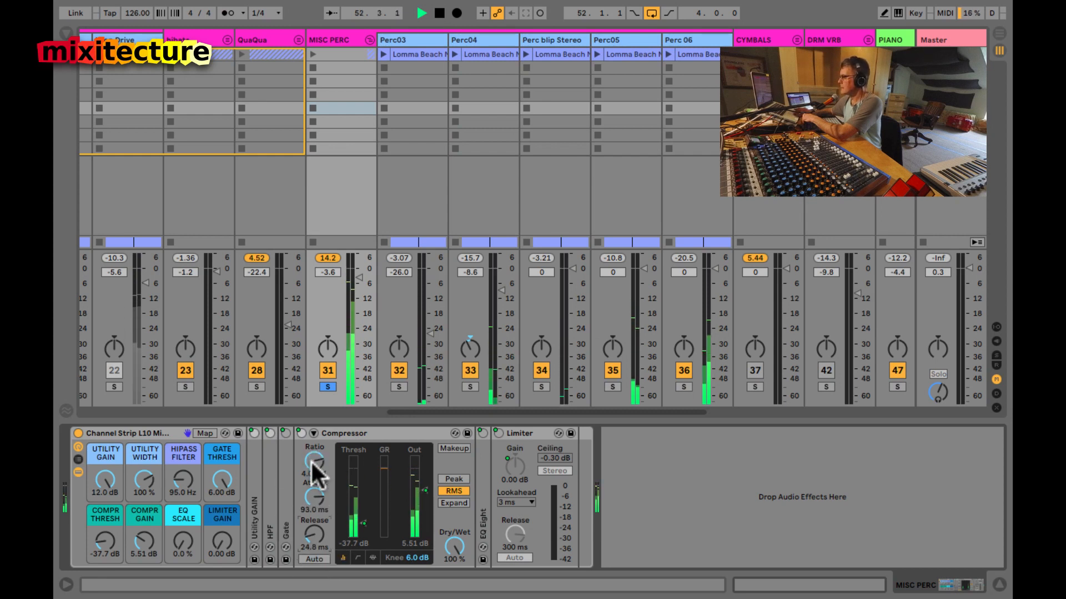
pyautogui.moveTo(312, 462); pyautogui.dragTo(310, 457)
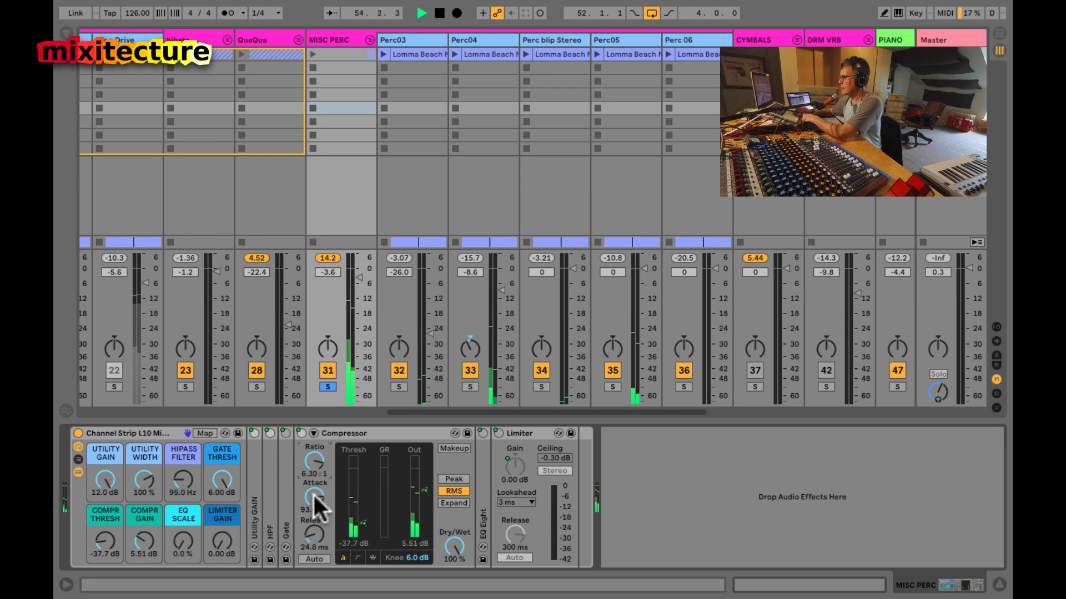
pyautogui.click(313, 494)
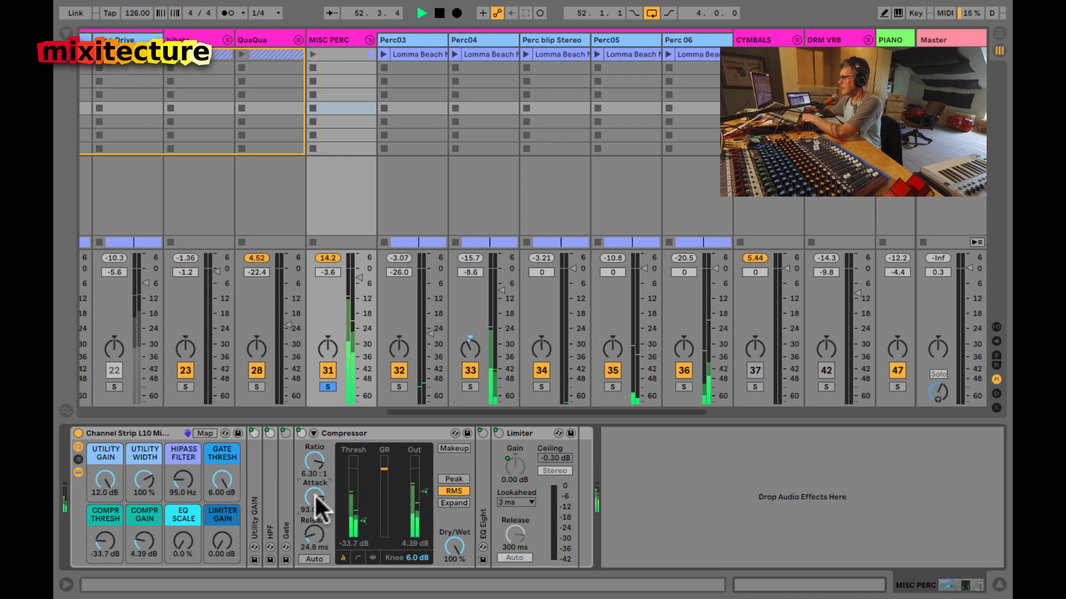
# Step: Shape the MISC PERC EQ Eight at 98% scale: boost 113 Hz, cut 306 Hz and 593 Hz, and shelve down 8.55 dB at 2.89 kHz
pyautogui.doubleClick(484, 497)
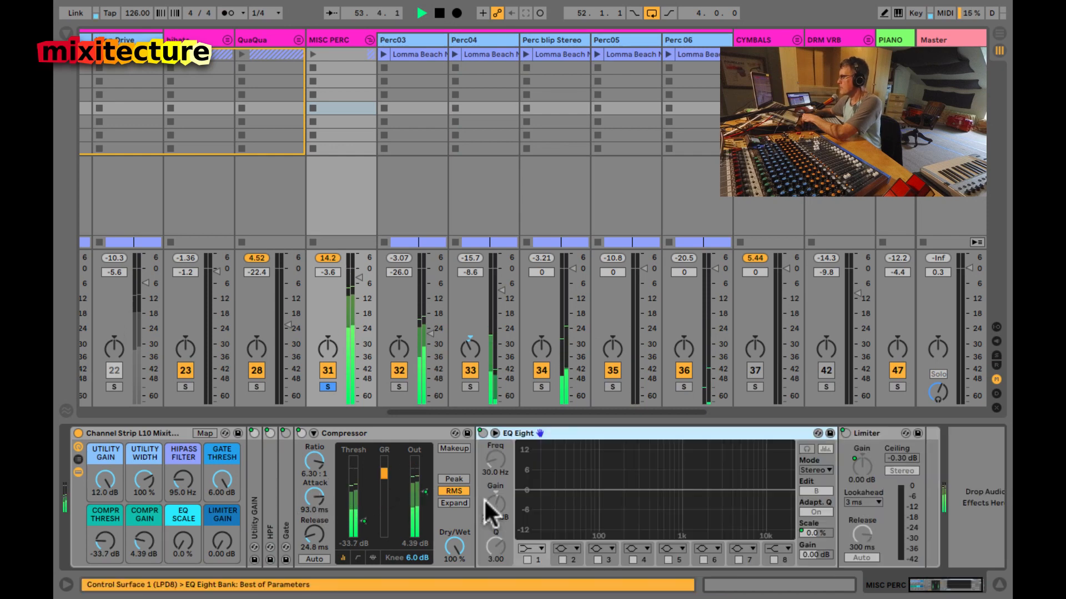
pyautogui.doubleClick(619, 484)
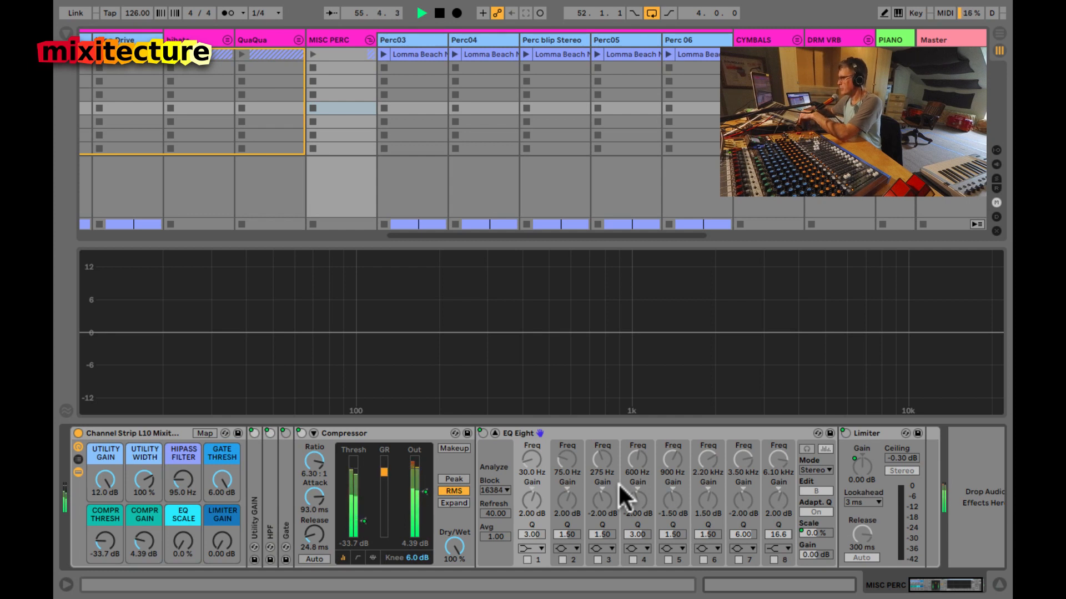
pyautogui.click(160, 430)
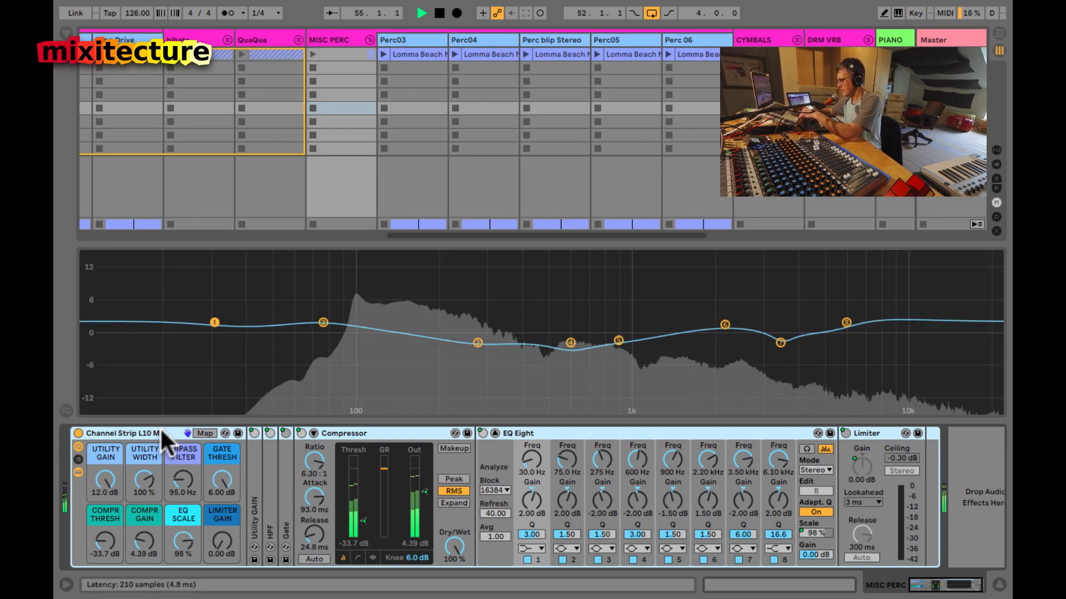
pyautogui.click(514, 438)
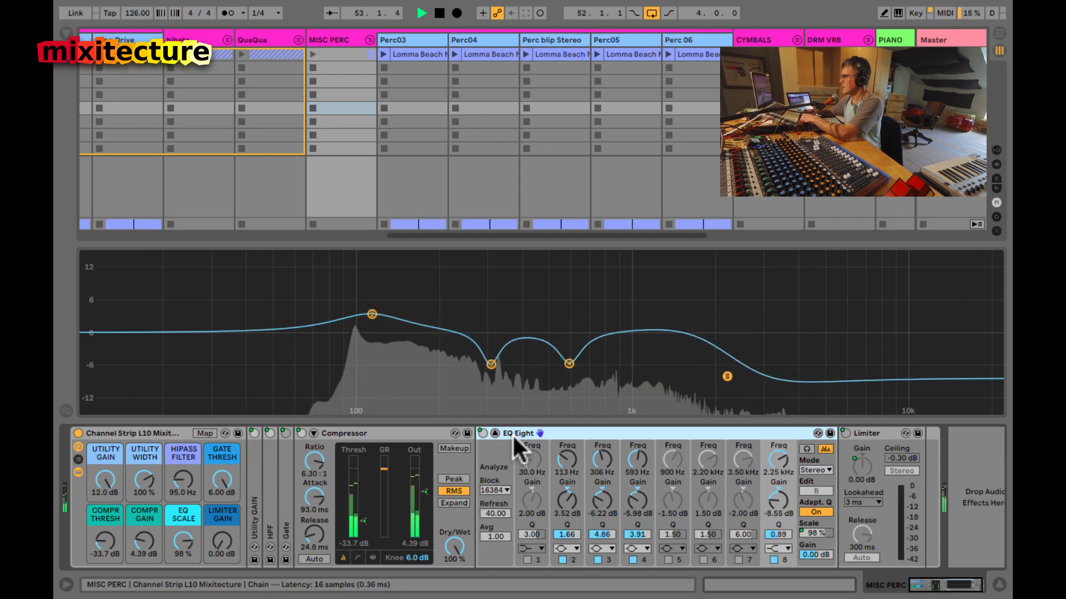
pyautogui.doubleClick(557, 288)
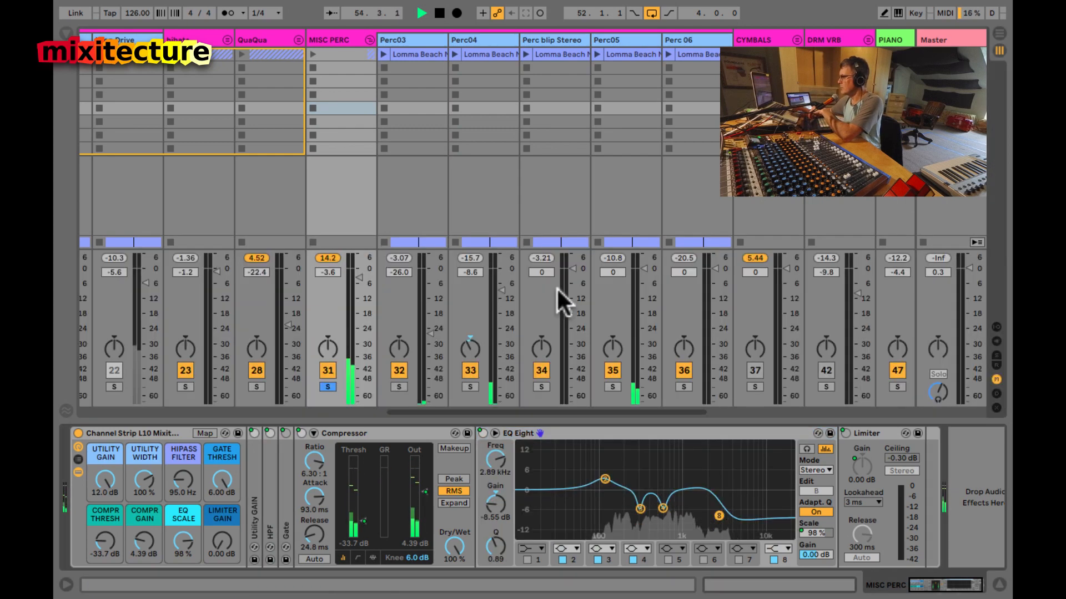
pyautogui.doubleClick(564, 433)
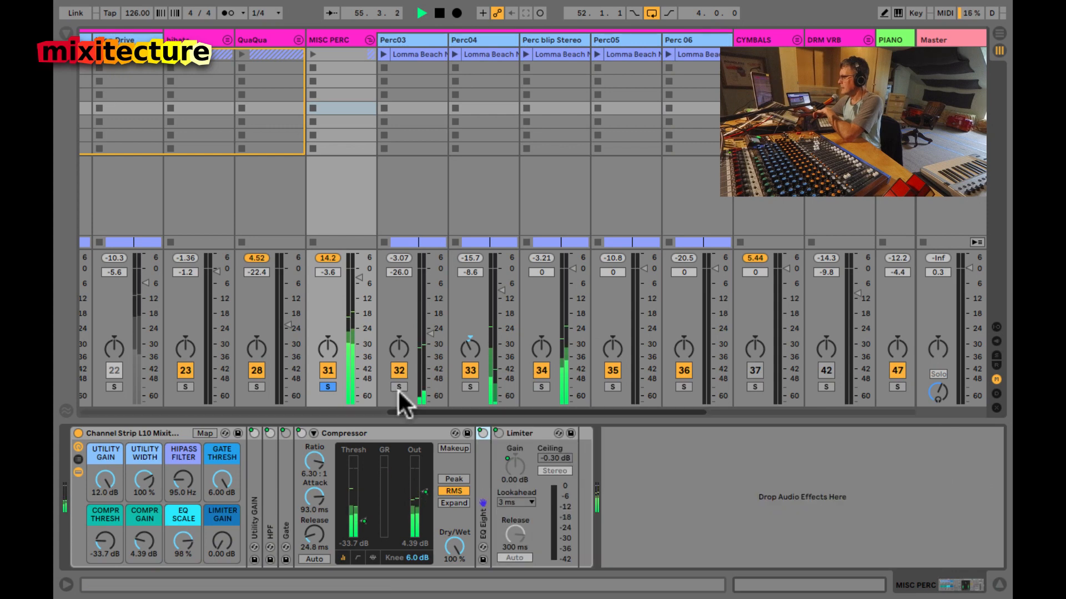
# Step: Unsolo and fold the MISC PERC group, and compare the full mix with the group muted and active
pyautogui.click(325, 387)
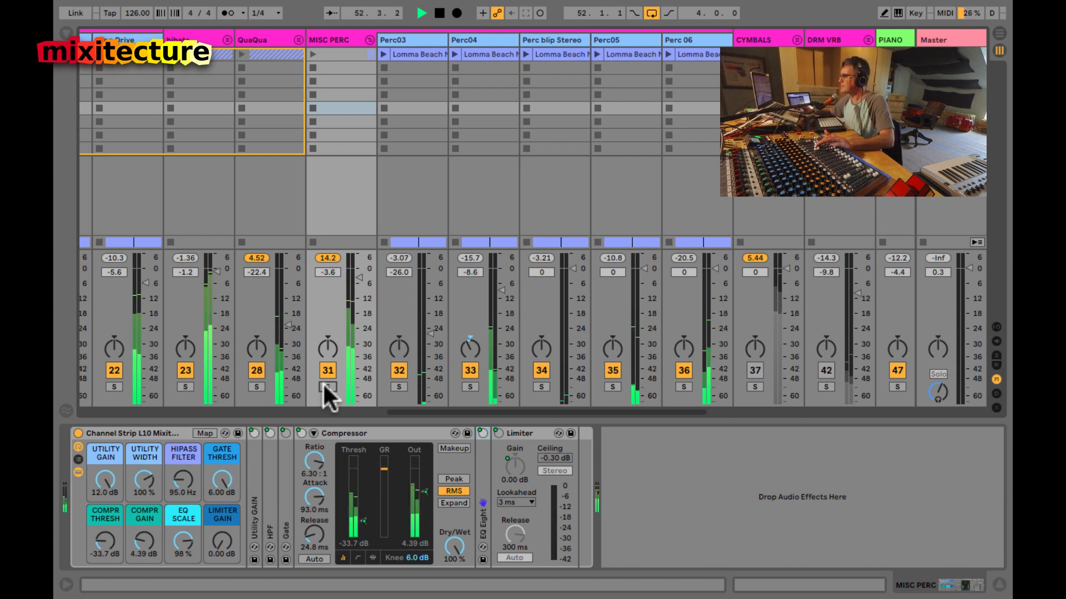
pyautogui.click(369, 39)
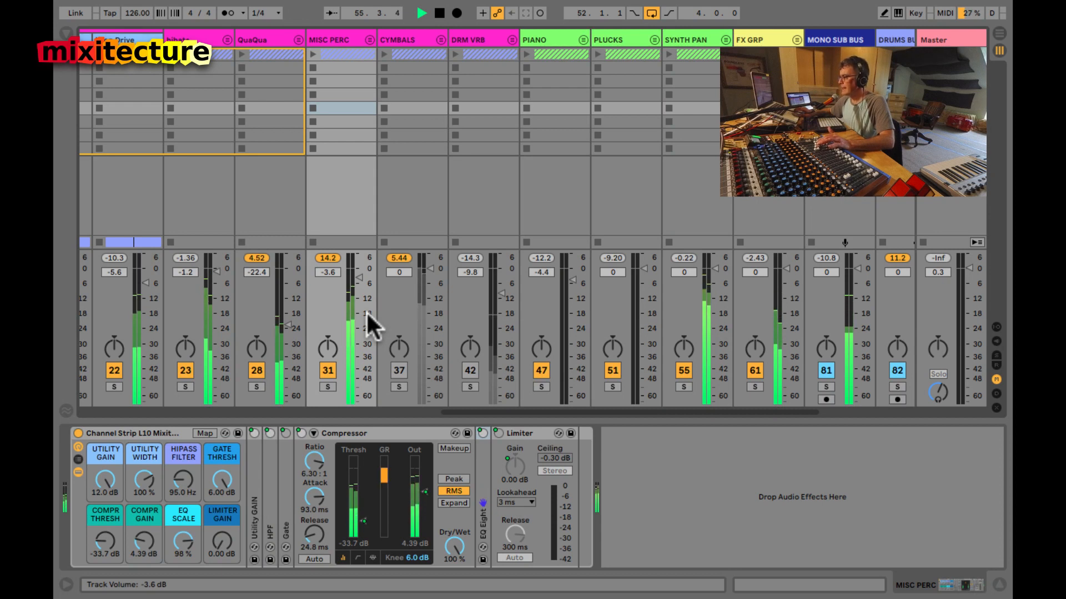
pyautogui.click(328, 371)
pyautogui.click(328, 370)
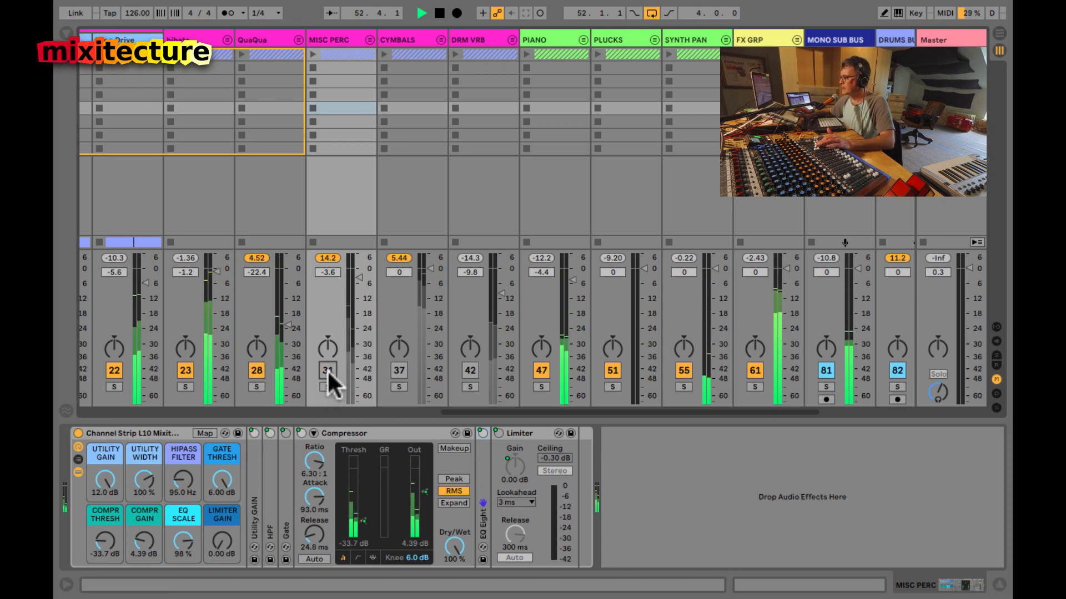
# Step: Set the Perc 06 track's volume to -6.0 dB and the Perc04 track's to -5.3 dB, and fold the MISC PERC group
pyautogui.click(369, 38)
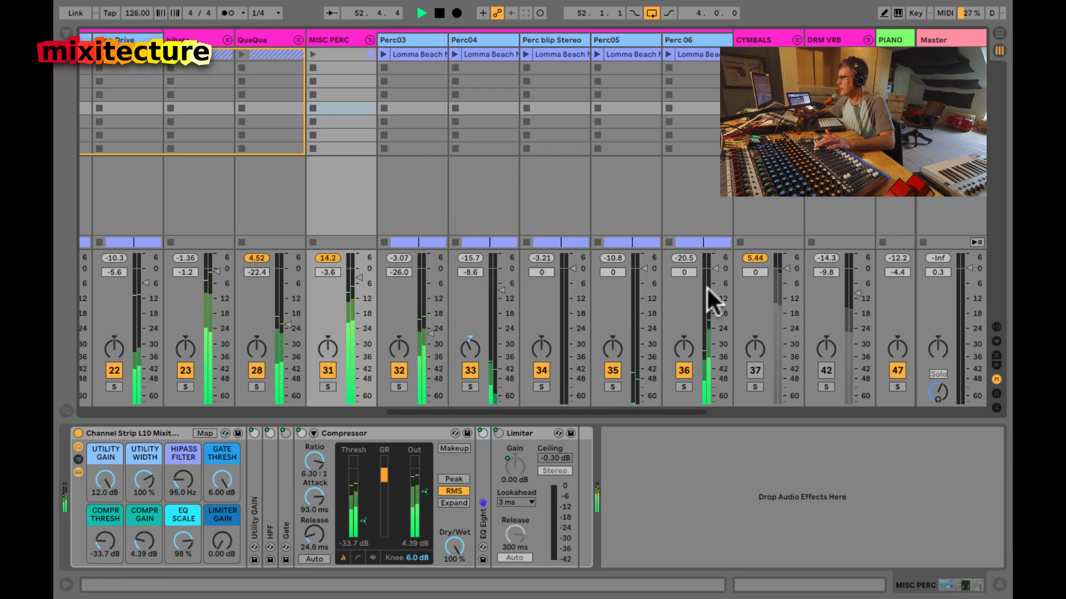
pyautogui.moveTo(714, 272); pyautogui.dragTo(714, 292)
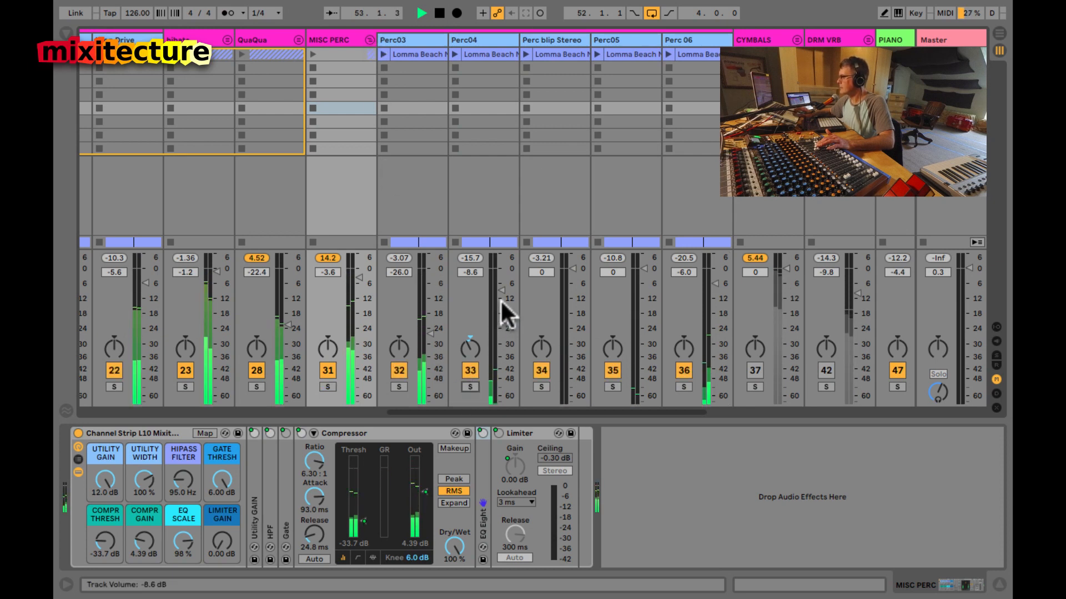
pyautogui.moveTo(501, 289); pyautogui.dragTo(495, 289)
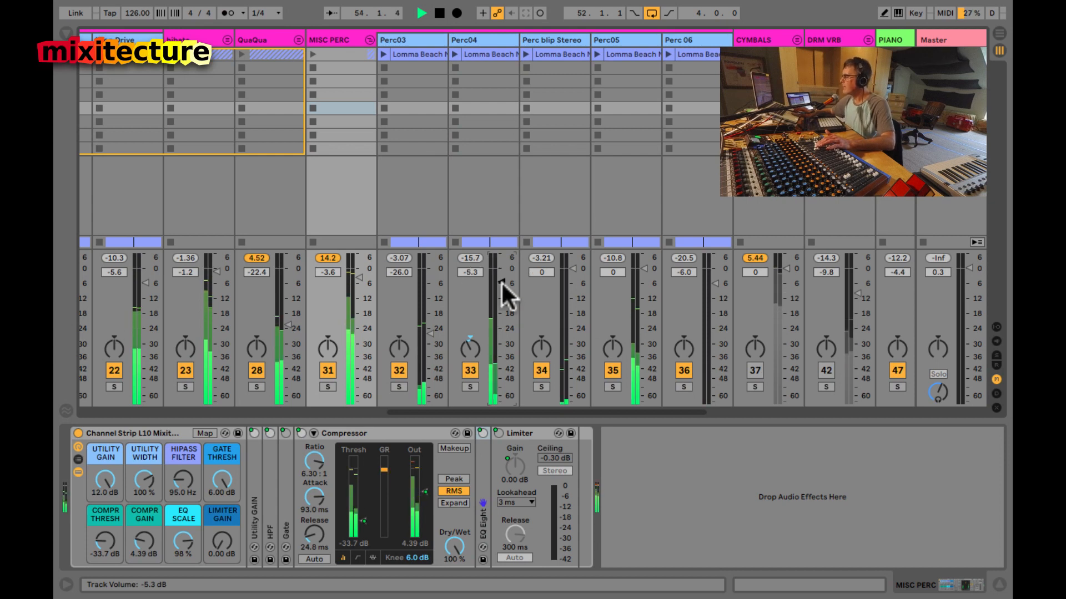
pyautogui.click(369, 39)
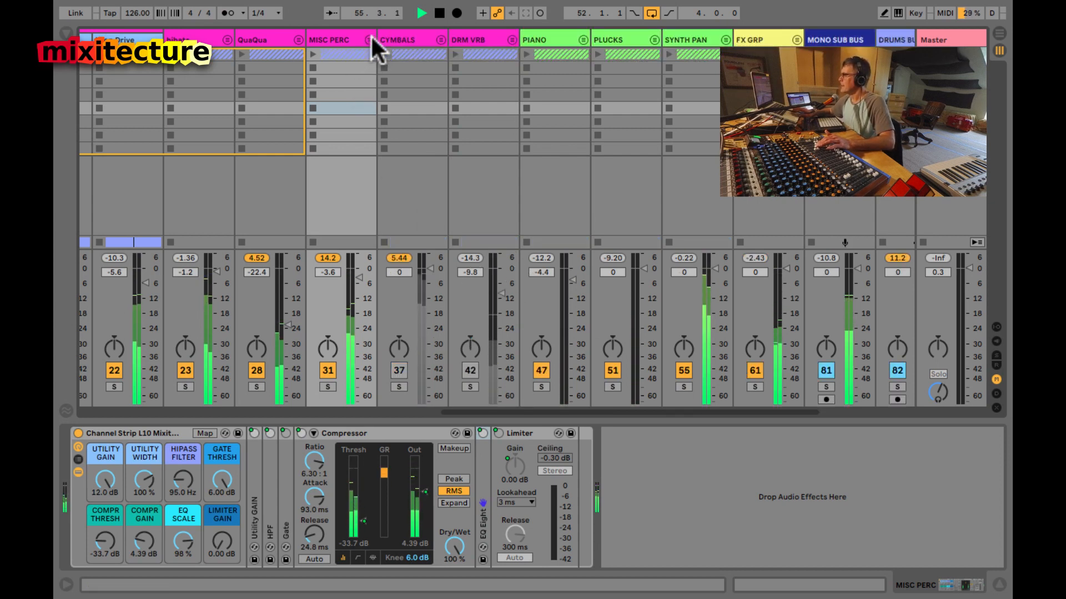
# Step: Unfold the CYMBALS group, bring it into the mix at -10.7 dB and solo it
pyautogui.click(440, 39)
pyautogui.moveTo(429, 270); pyautogui.dragTo(428, 296)
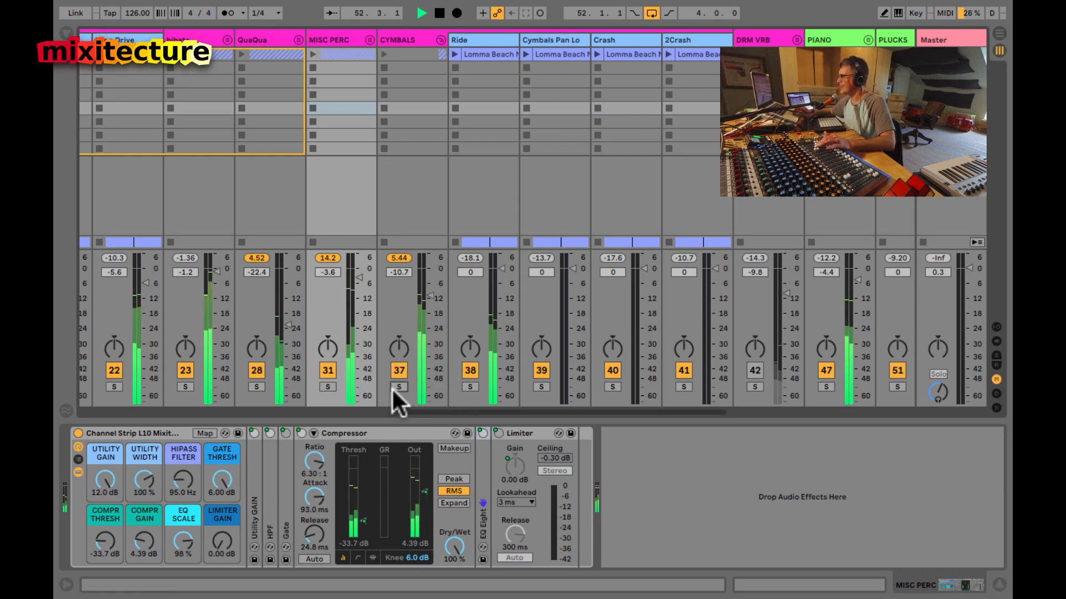
pyautogui.click(392, 387)
# Step: Stop playback and show the cymbal tracks in the Arrangement View with the device area hidden
pyautogui.press('Tab')
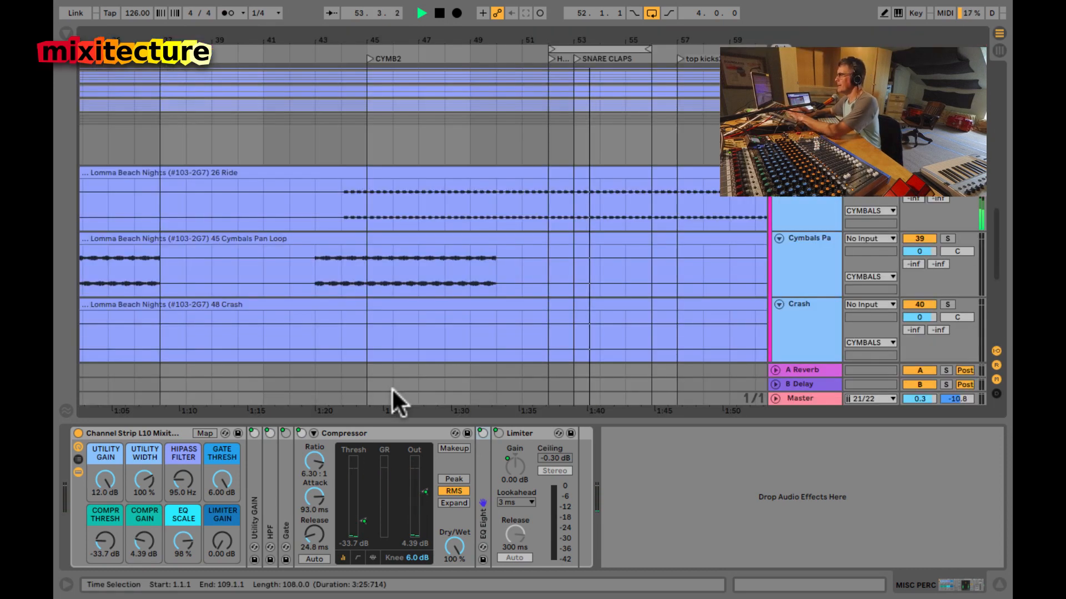
pyautogui.press('space')
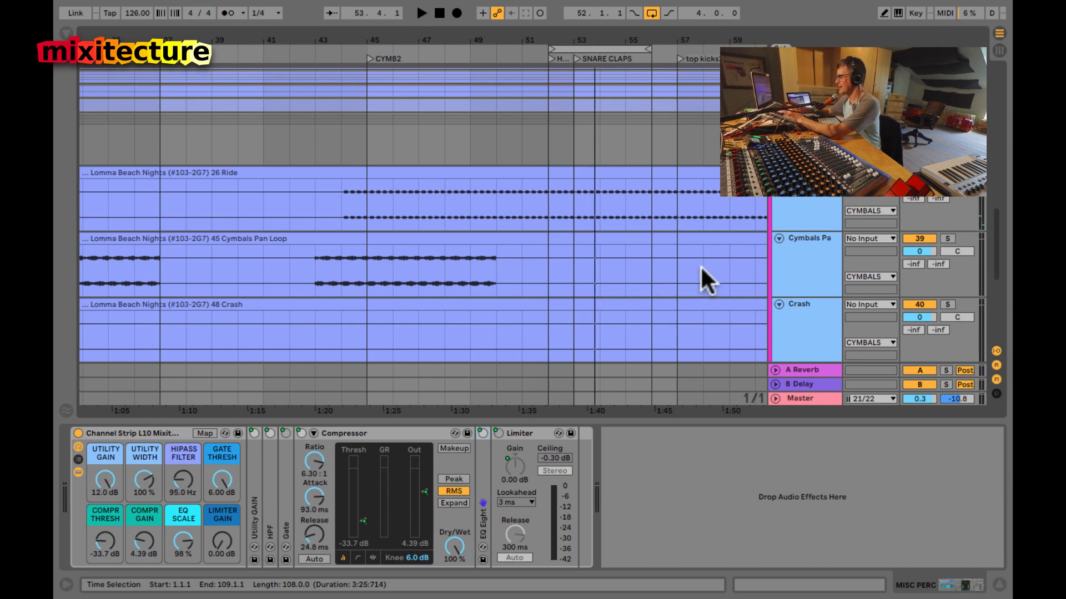
pyautogui.hotkey('ctrl', 'alt', 'l')
pyautogui.scroll(3, 701, 267)
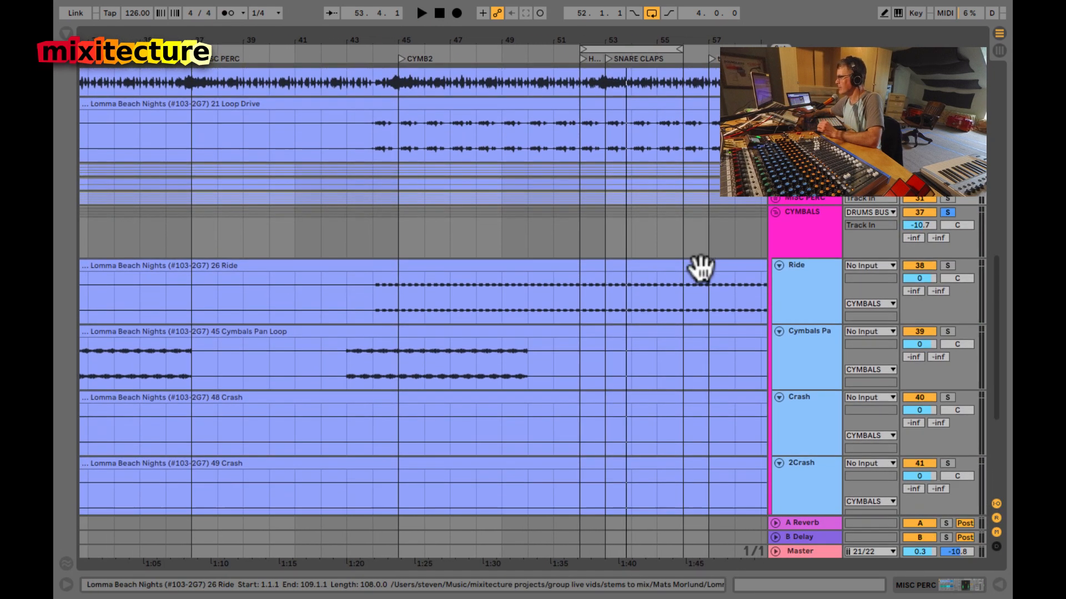
# Step: Zoom the arrangement out over the cymbal tracks and start playback from bar 29, where the Crash and 2Crash hits begin
pyautogui.scroll(-2, 701, 267)
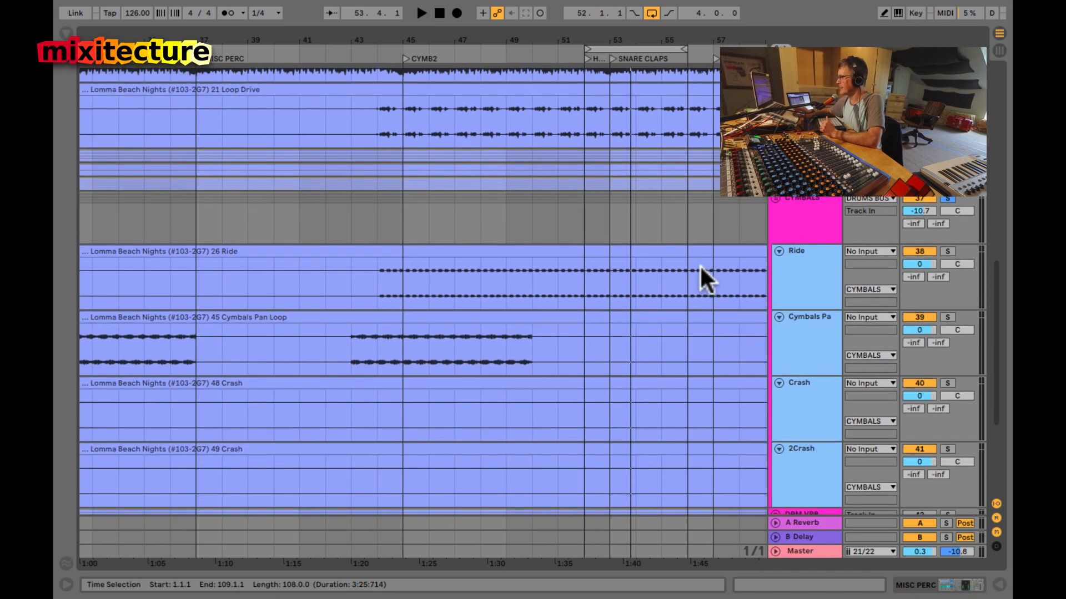
pyautogui.scroll(5, 701, 267)
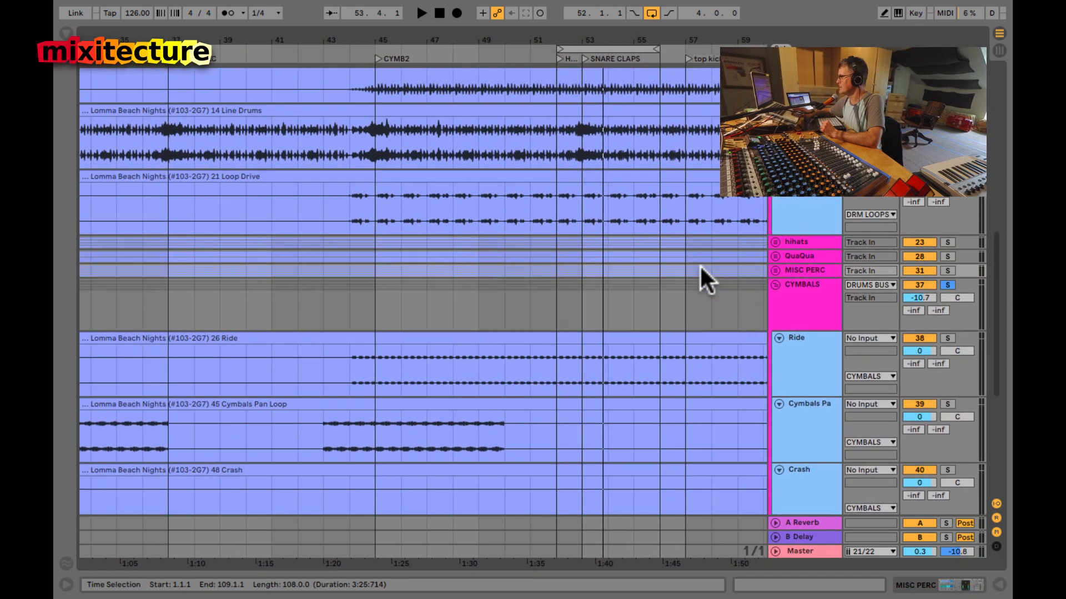
pyautogui.scroll(-6, 700, 265)
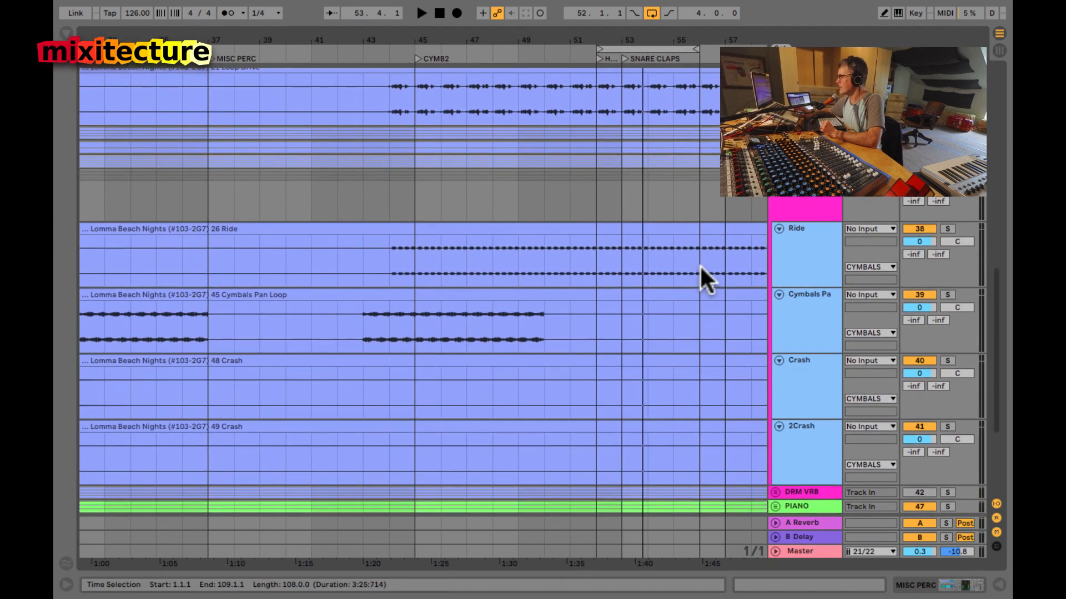
pyautogui.moveTo(435, 40); pyautogui.dragTo(338, 57)
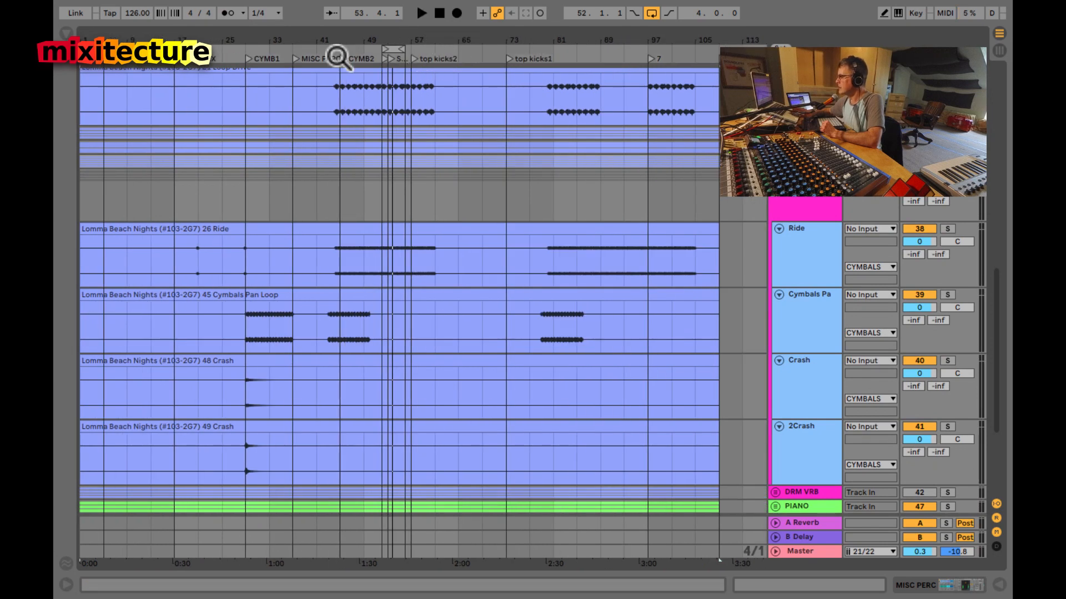
pyautogui.click(248, 395)
pyautogui.press('space')
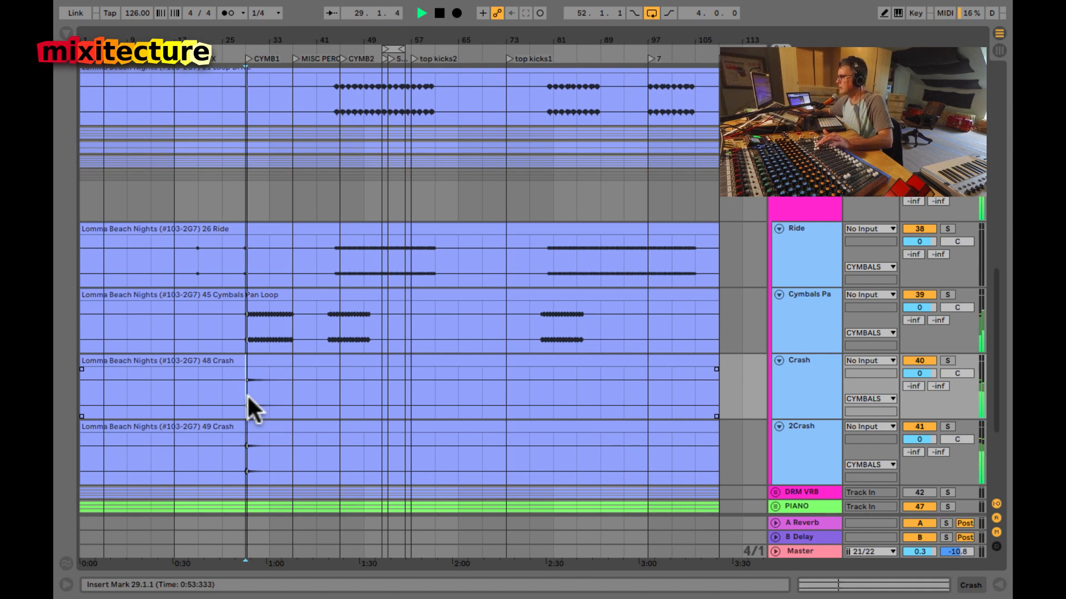
# Step: Mute the Cymbals Pan Loop and Ride tracks in the Session View mixer
pyautogui.press('Tab')
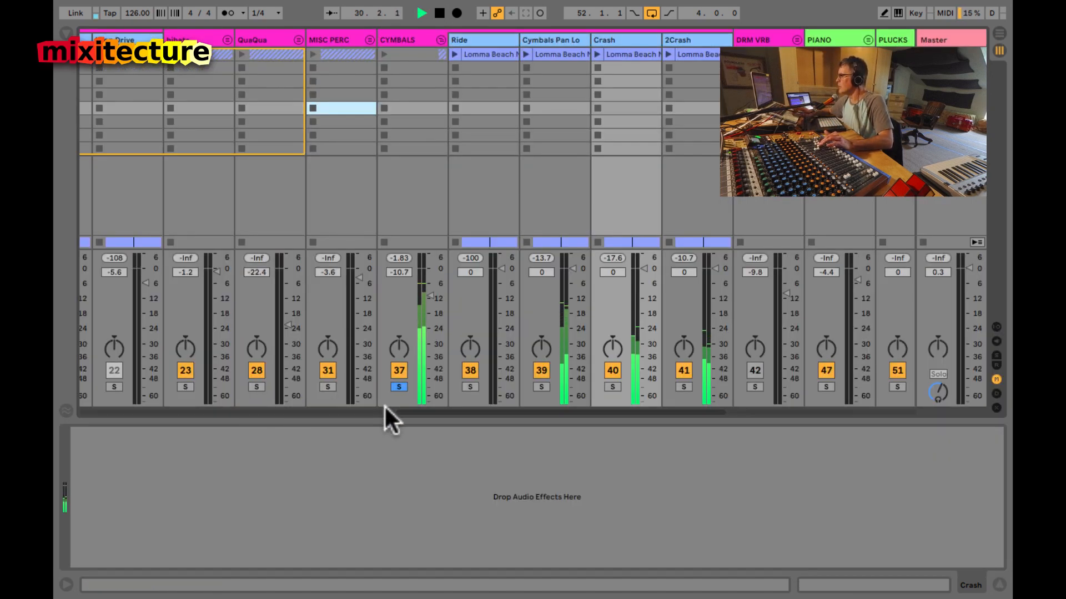
pyautogui.hscroll(5, 384, 405)
pyautogui.click(228, 369)
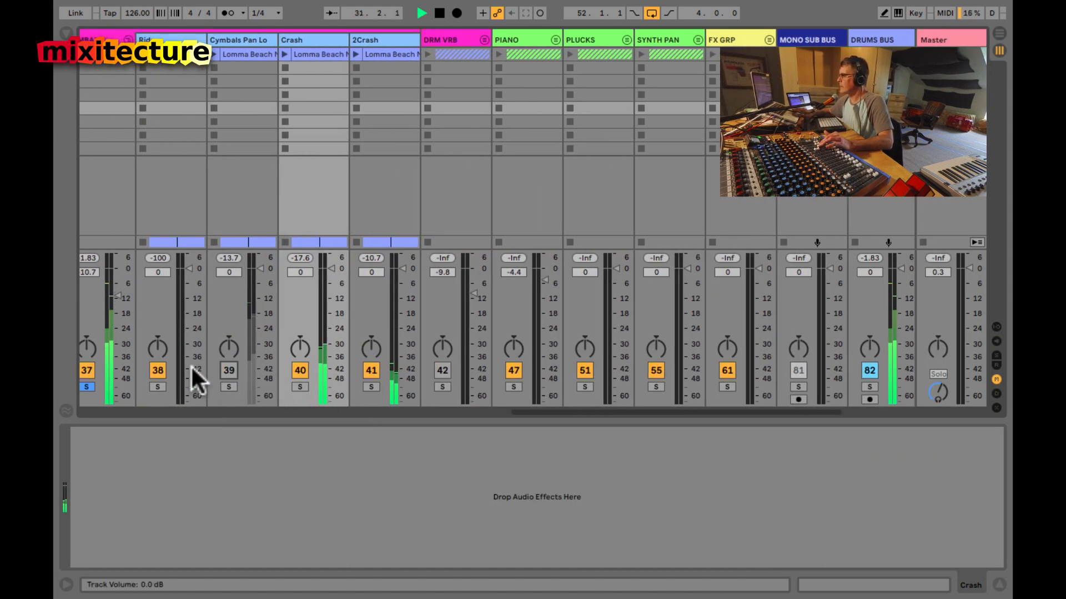
pyautogui.click(162, 369)
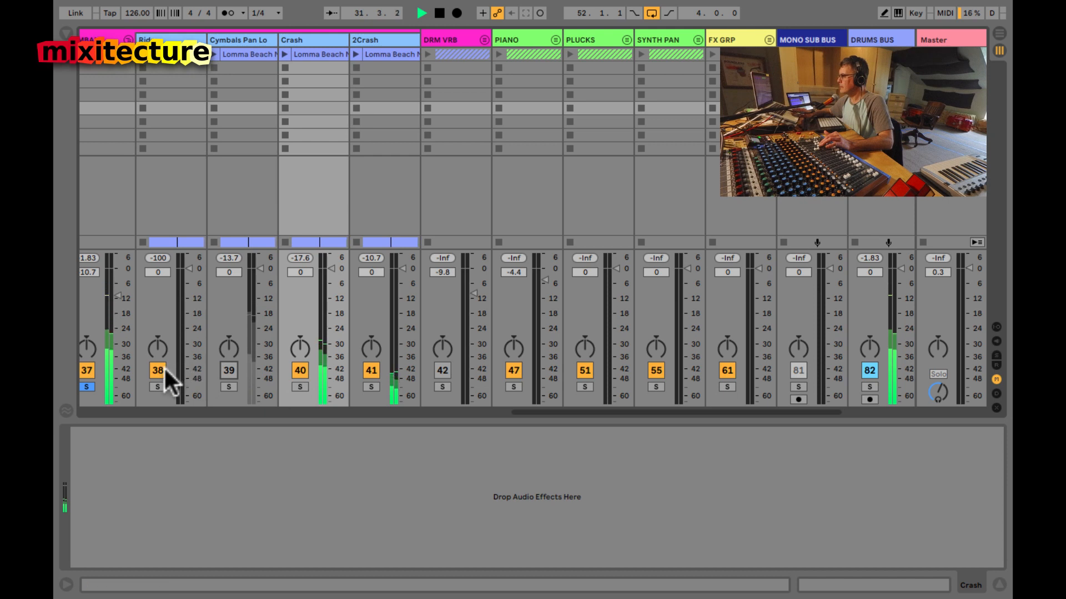
# Step: Compare the Crash and 2Crash tracks by muting each in turn and then listening to both together
pyautogui.click(304, 367)
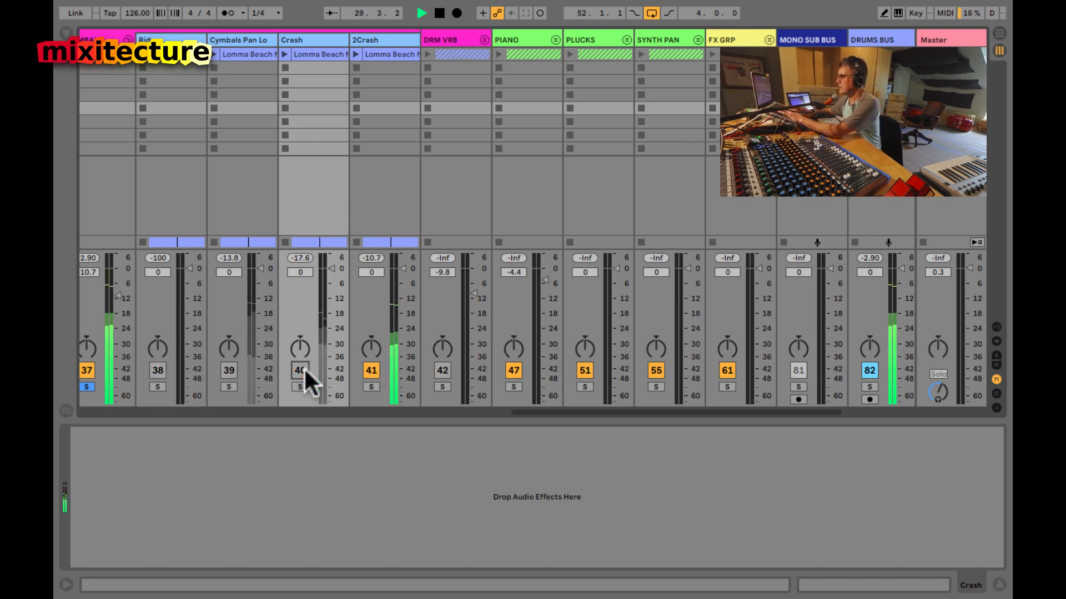
pyautogui.press('space')
pyautogui.click(305, 368)
pyautogui.click(371, 369)
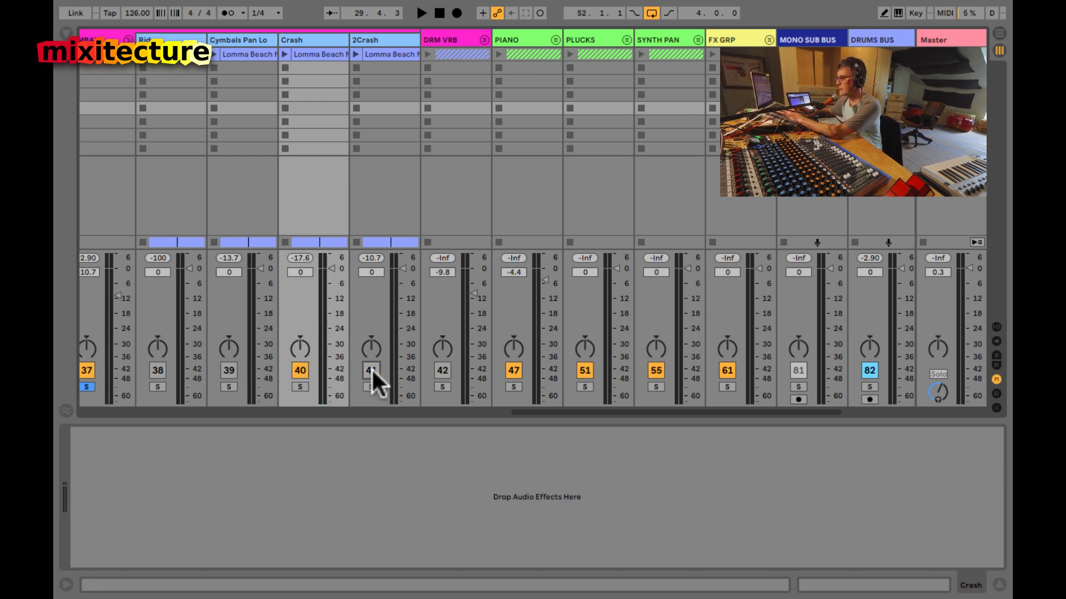
pyautogui.press('space')
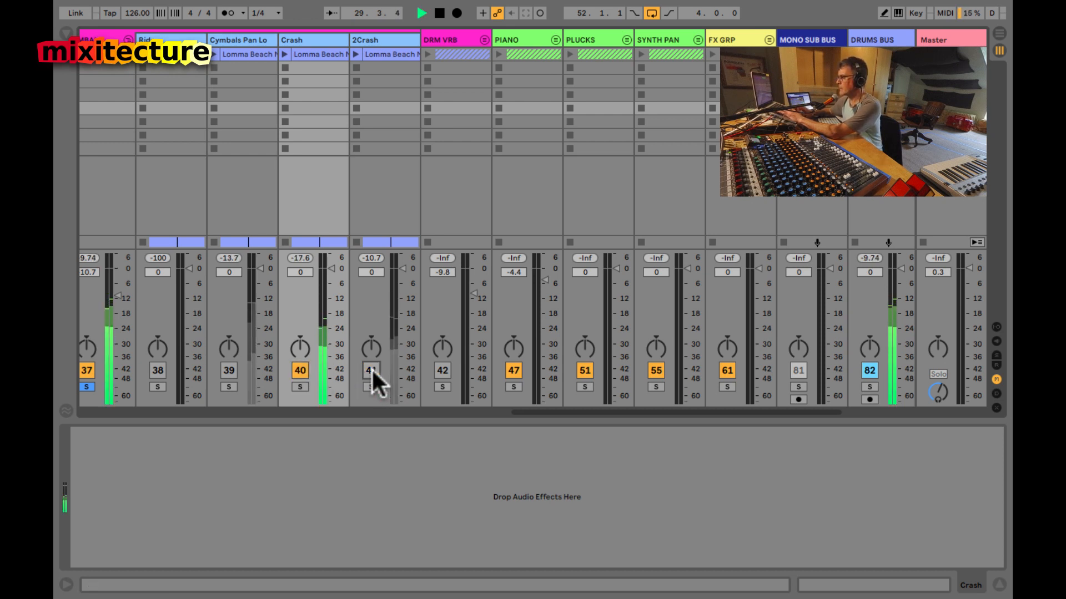
pyautogui.click(371, 369)
pyautogui.click(299, 370)
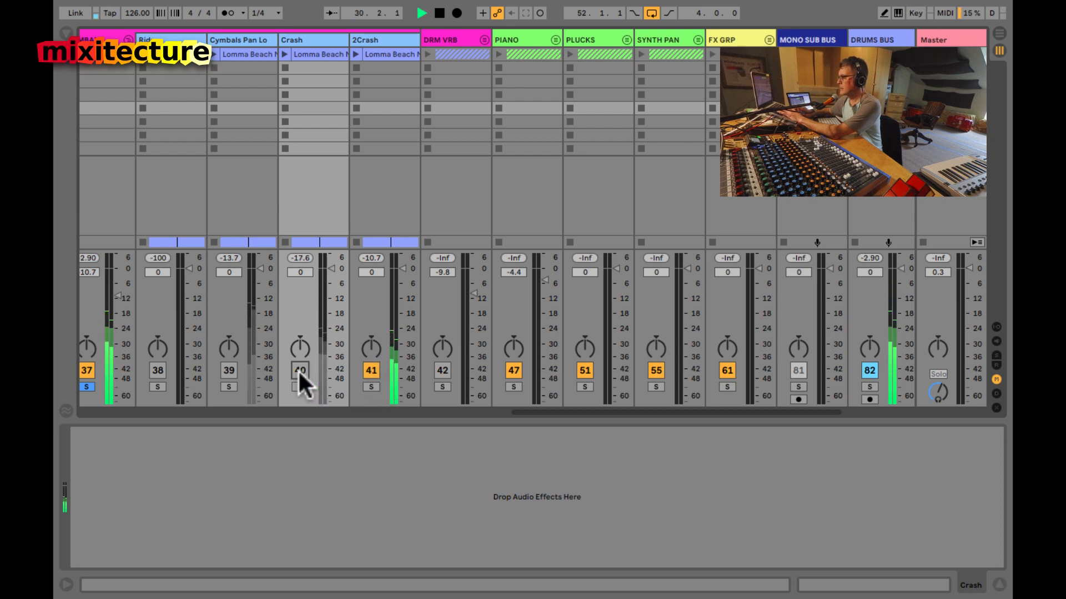
pyautogui.click(299, 369)
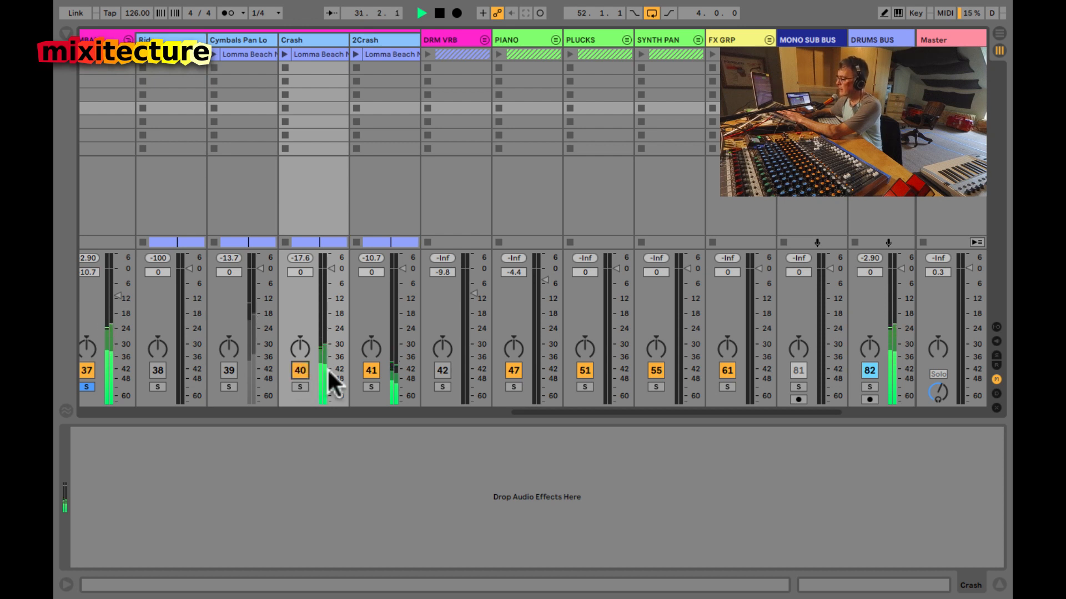
# Step: Pan the Crash track to 15L and the 2Crash track to 18R, muting 2Crash while adjusting and reactivating it
pyautogui.click(369, 369)
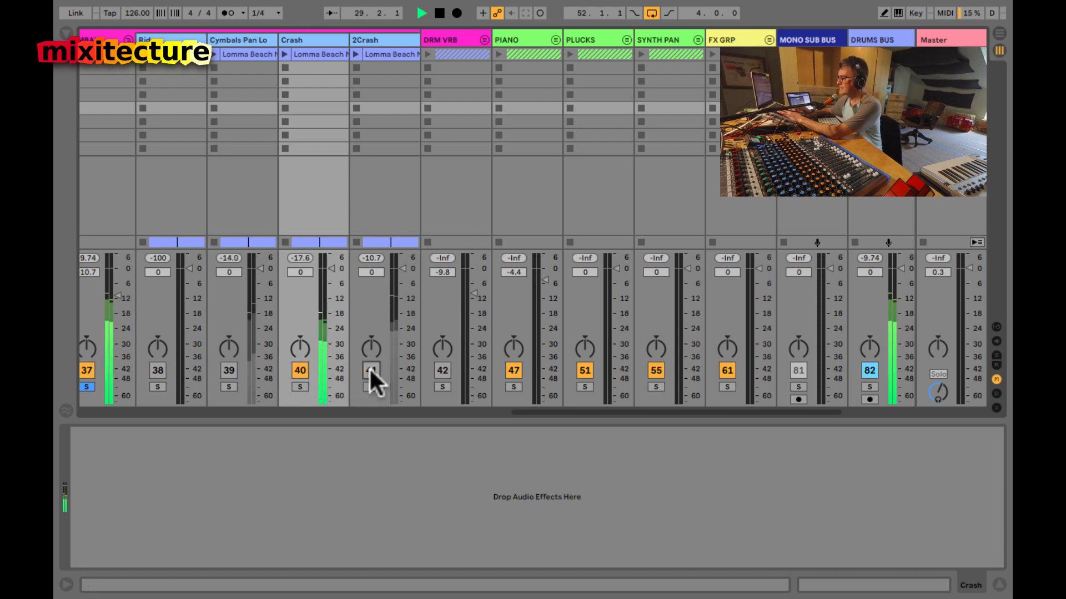
pyautogui.click(298, 348)
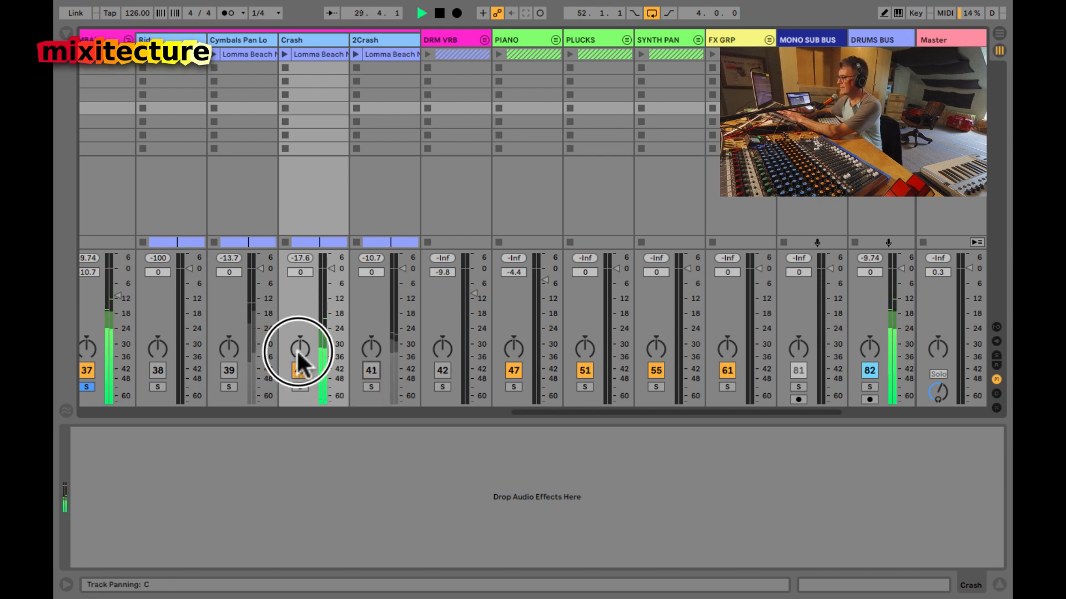
pyautogui.click(369, 349)
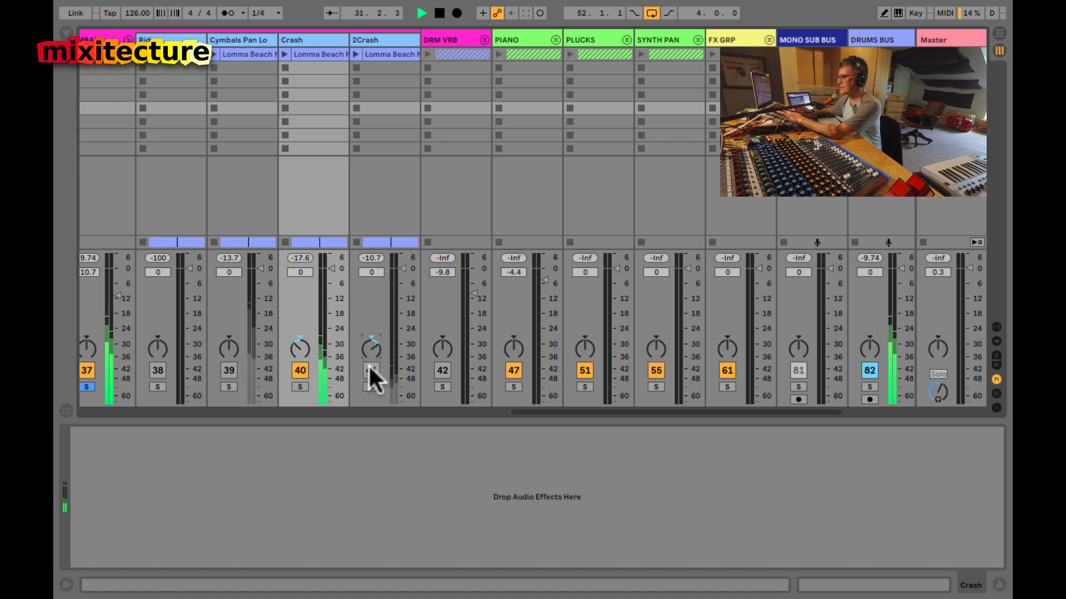
pyautogui.click(371, 371)
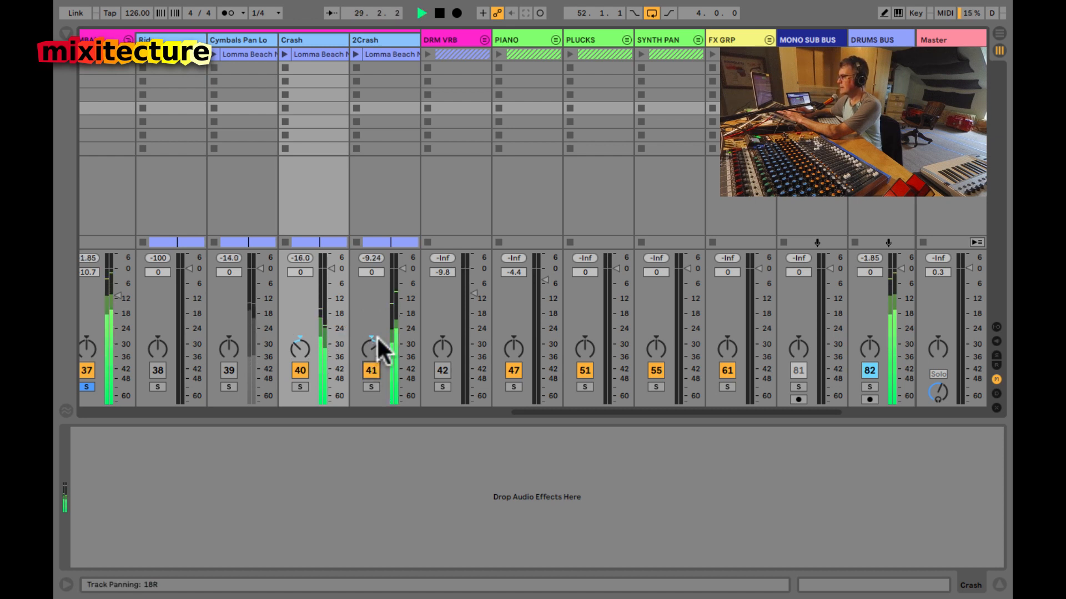
# Step: Unmute the Cymbals Pan Loop track with its volume at -16.0 dB, and stop playback
pyautogui.hscroll(-3, 377, 331)
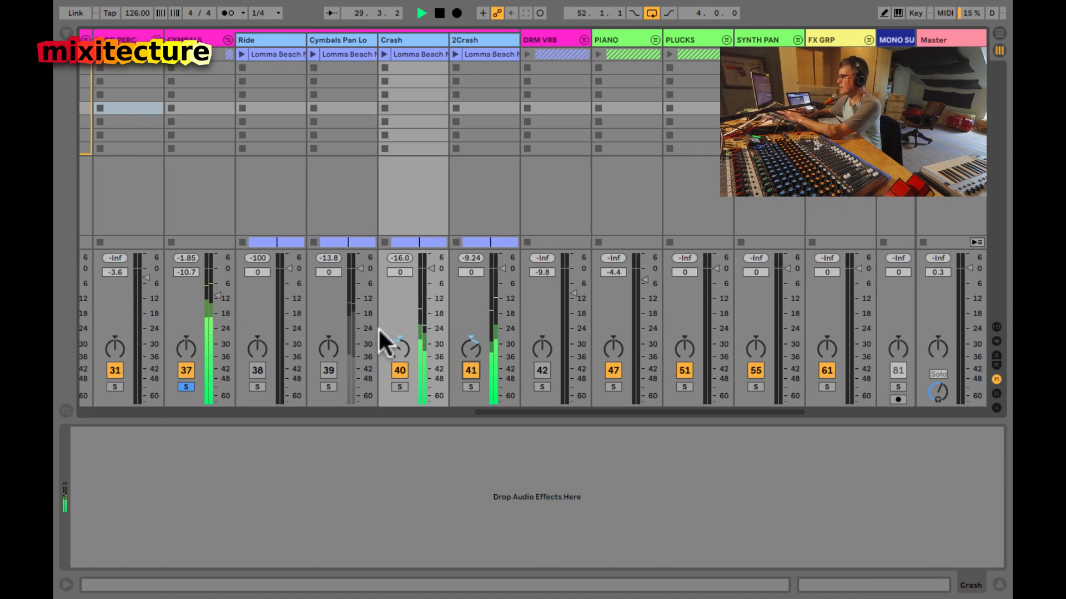
pyautogui.click(188, 257)
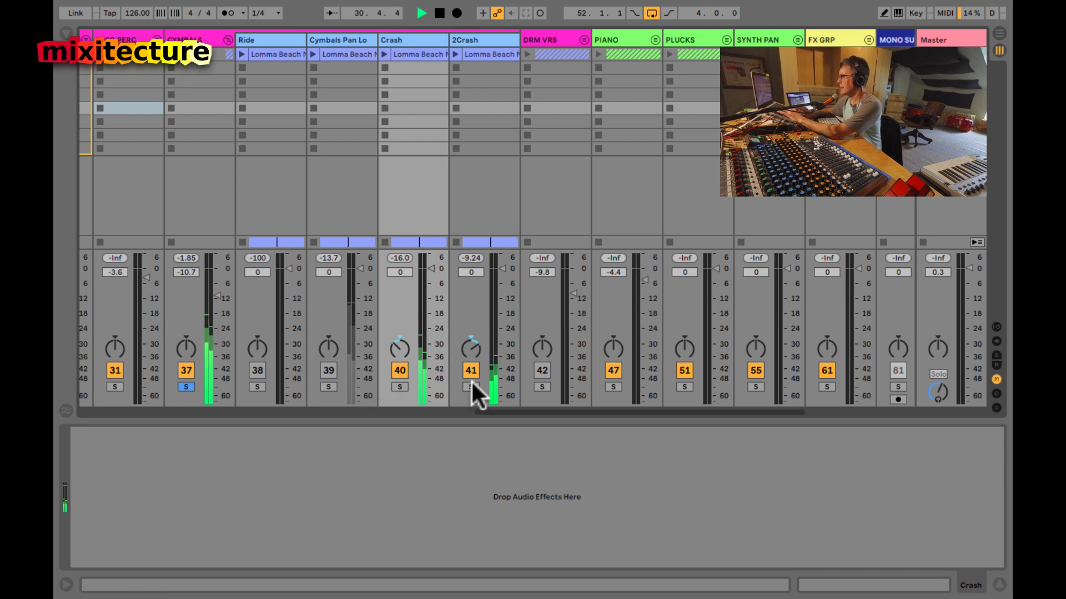
pyautogui.moveTo(355, 364); pyautogui.dragTo(355, 379)
pyautogui.click(331, 372)
pyautogui.press('space')
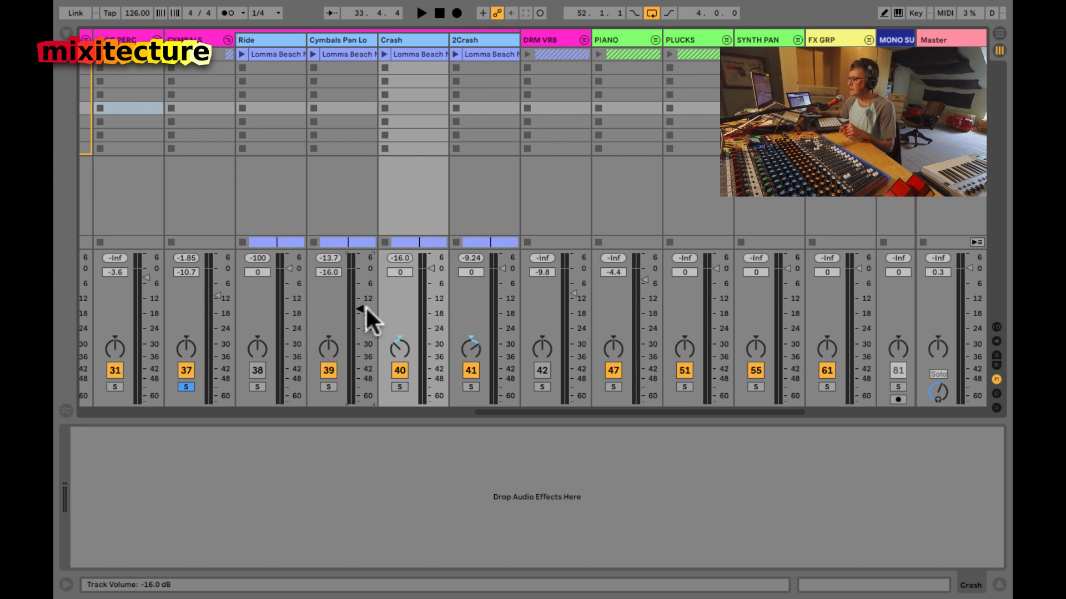
# Step: Restart playback, set the Cymbals Pan Loop volume to -4.4 dB, and mute the Crash and 2Crash tracks
pyautogui.press('space')
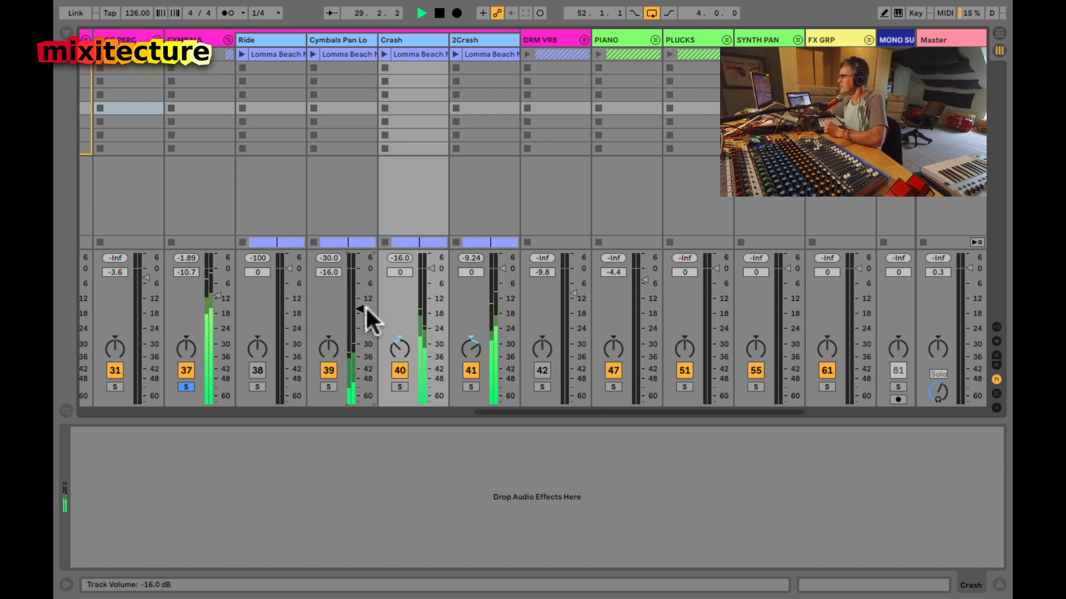
pyautogui.moveTo(362, 305); pyautogui.dragTo(356, 309)
pyautogui.click(399, 370)
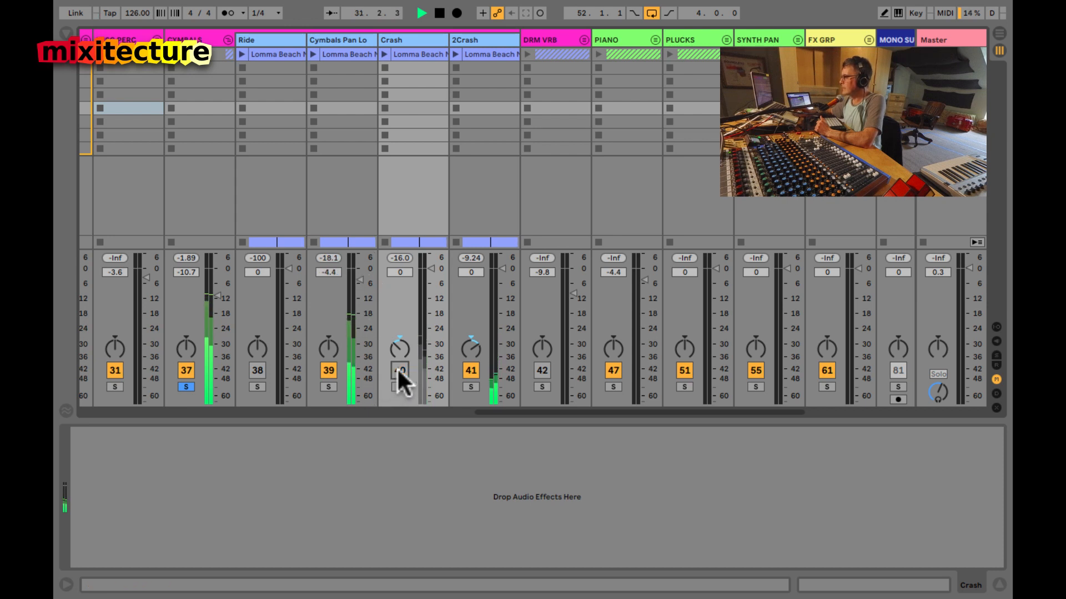
pyautogui.click(470, 370)
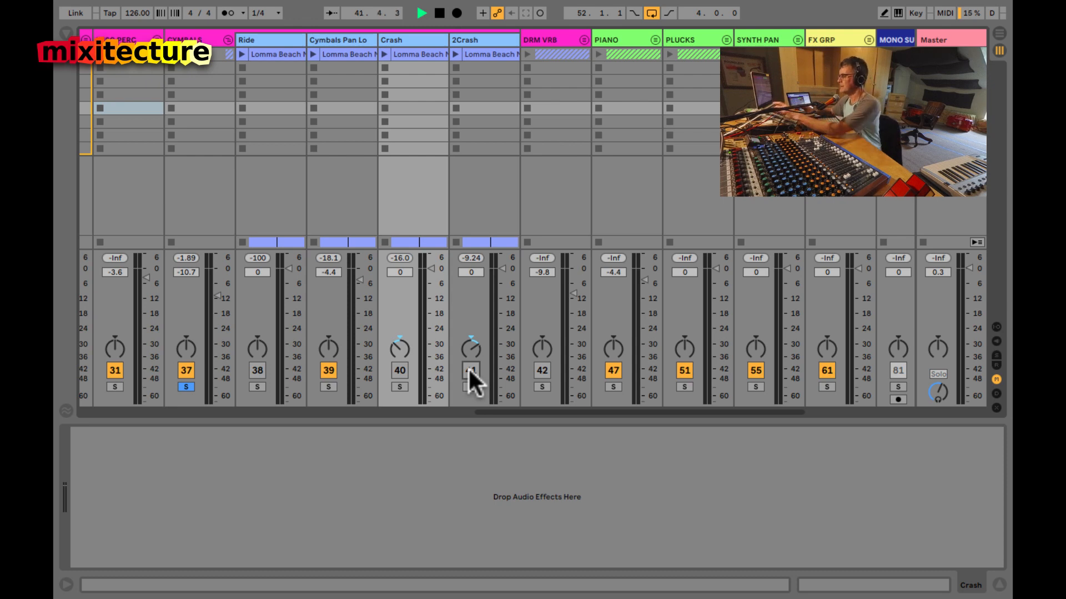
# Step: Loop the eight-bar CYMB1 section from bar 29 to bar 37 in the Arrangement View and zoom in on it
pyautogui.press('Tab')
pyautogui.press('space')
pyautogui.press('space')
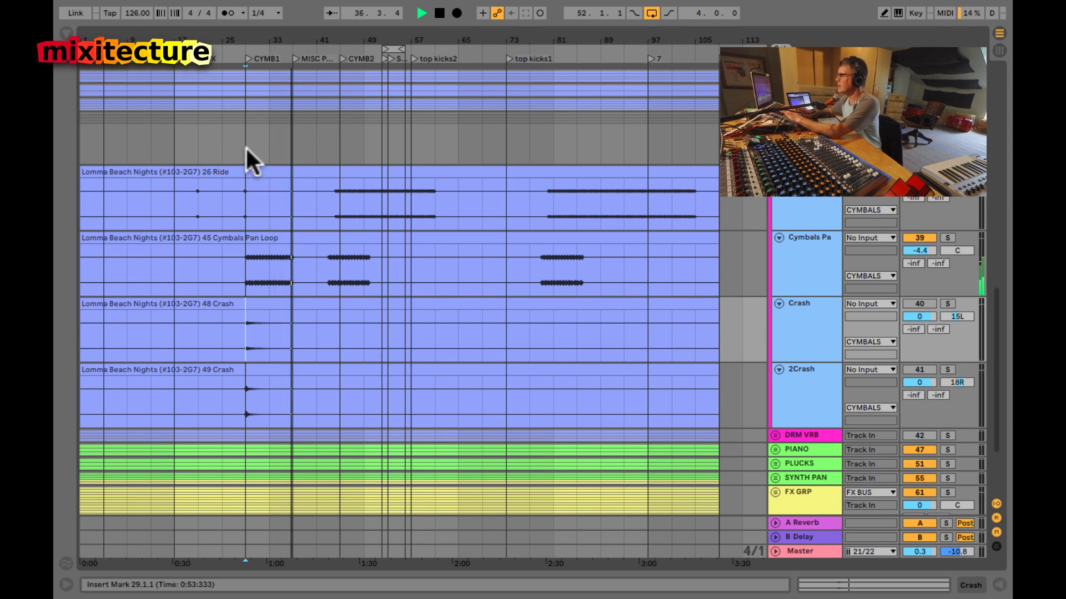
pyautogui.moveTo(245, 145); pyautogui.dragTo(287, 146)
pyautogui.hotkey('ctrl', 'l')
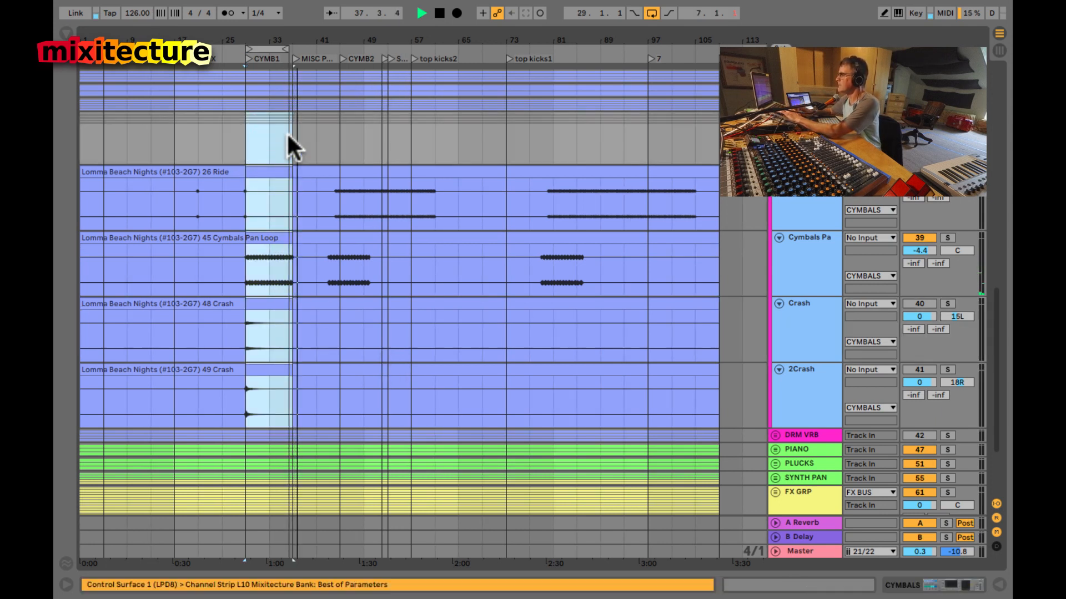
pyautogui.click(282, 50)
pyautogui.moveTo(283, 50)
pyautogui.mouseDown()
pyautogui.moveTo(268, 43)
pyautogui.moveTo(268, 61)
pyautogui.mouseUp()
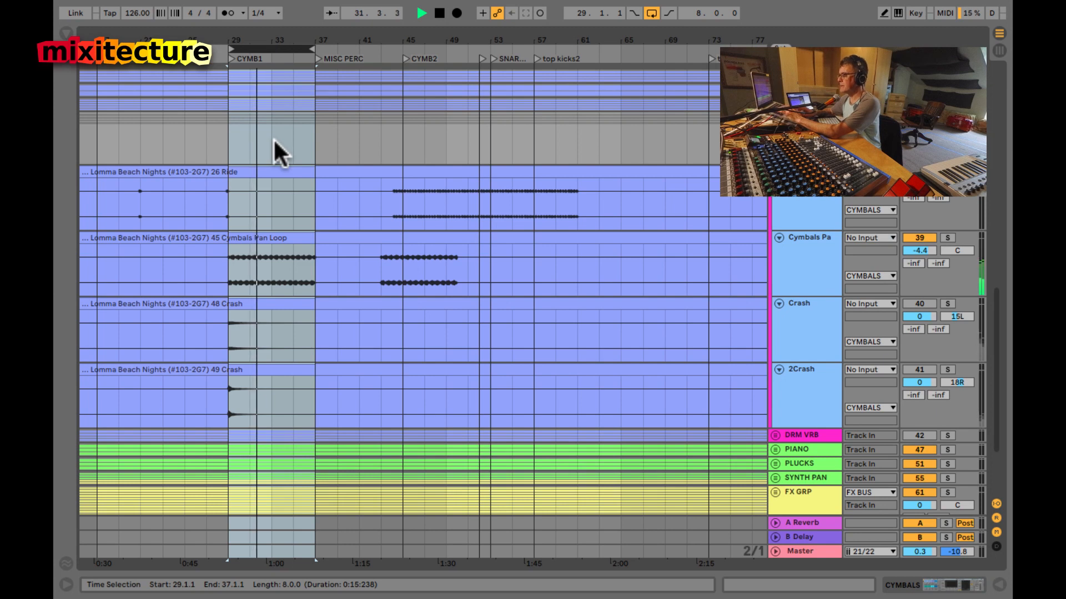
pyautogui.press('Tab')
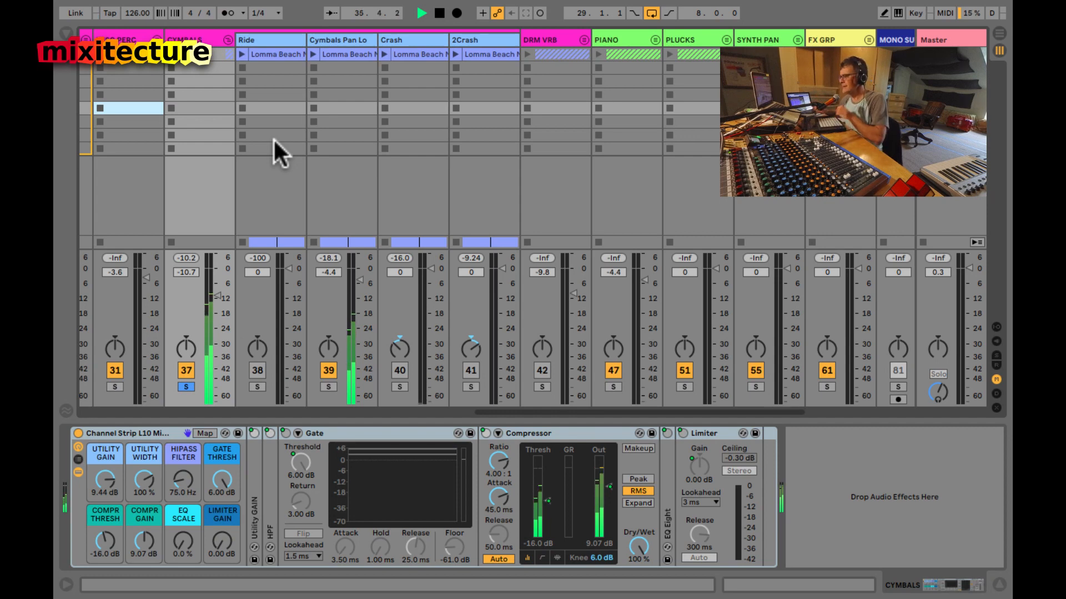
pyautogui.press('Tab')
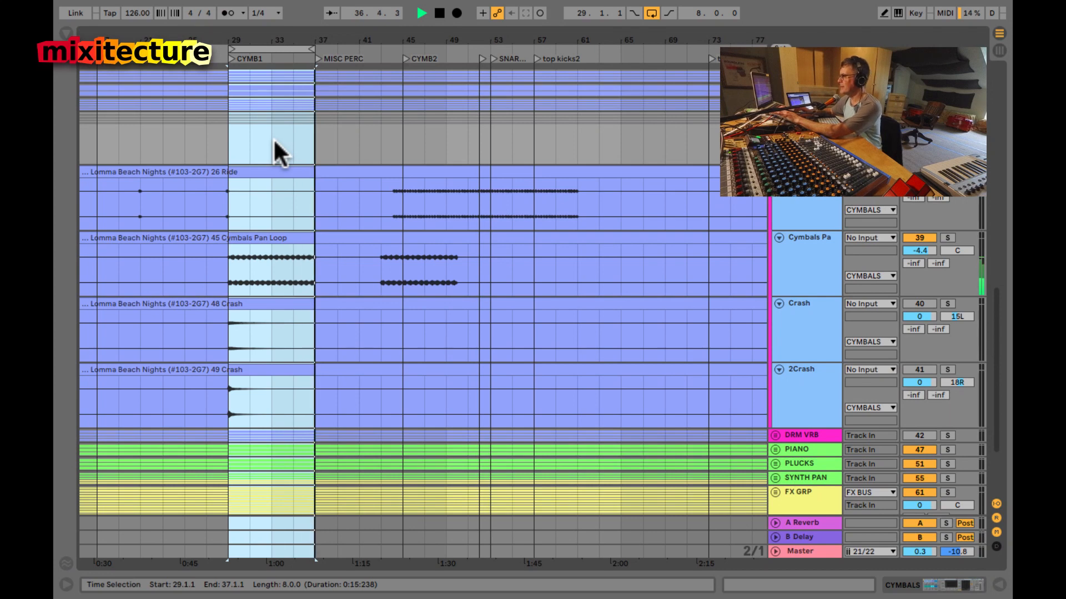
pyautogui.press('Tab')
pyautogui.press('Tab')
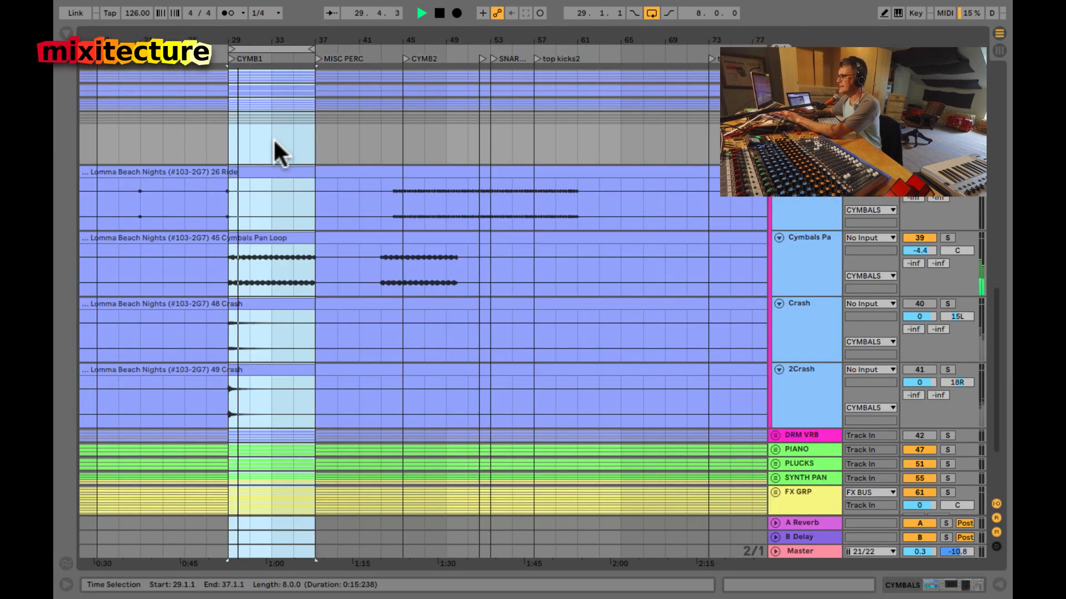
# Step: Inspect the Cymbals Pan Loop clip's sample settings and display its track's device chain
pyautogui.doubleClick(258, 237)
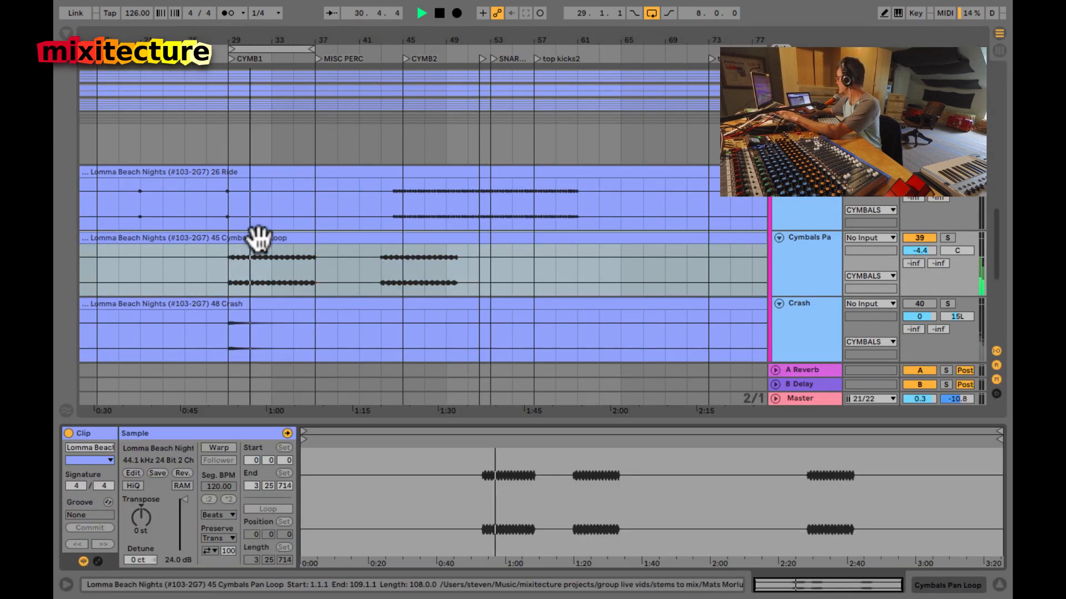
pyautogui.hotkey('shift', 'Tab')
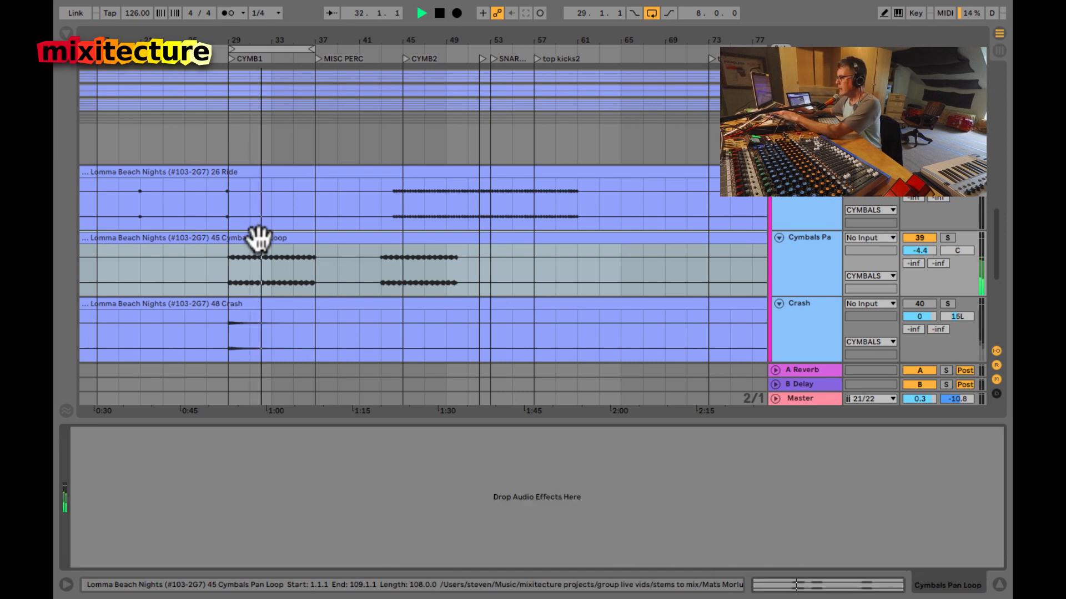
pyautogui.hotkey('shift', 'Tab')
pyautogui.hotkey('shift', 'Tab')
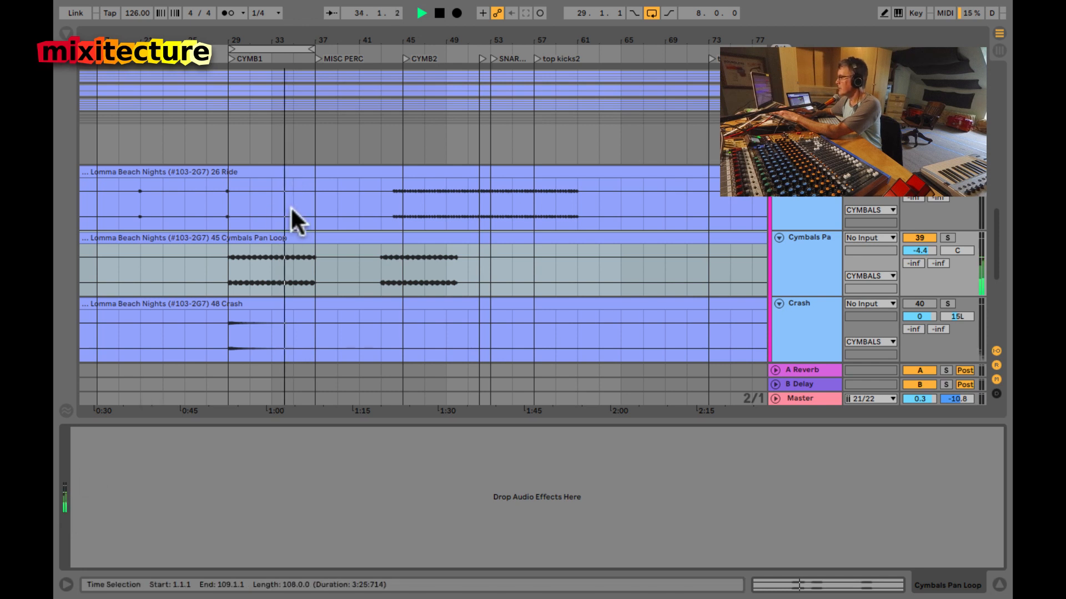
pyautogui.click(261, 238)
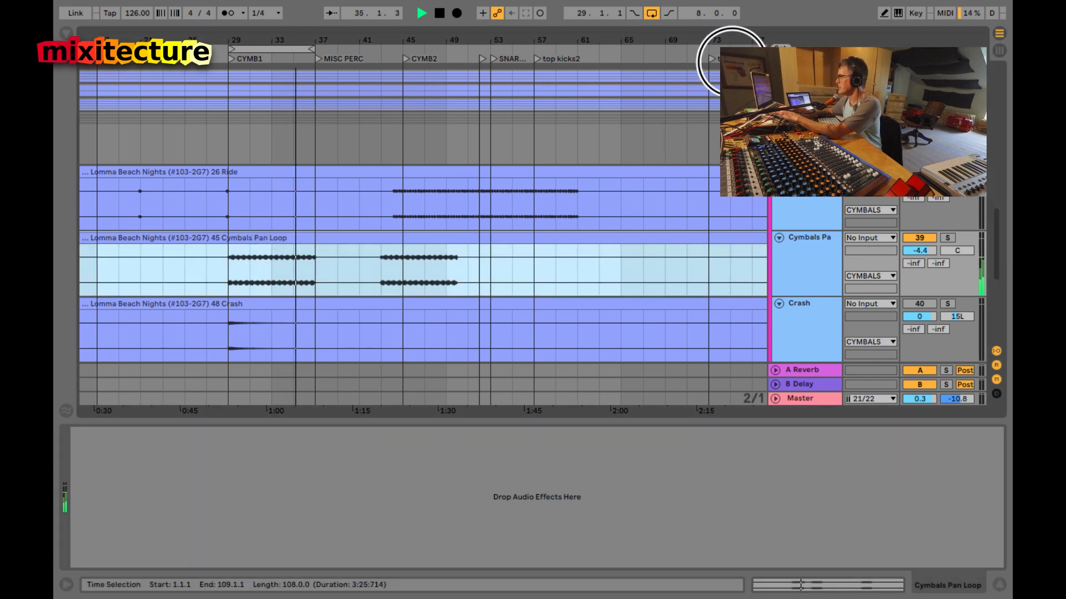
pyautogui.doubleClick(254, 239)
pyautogui.doubleClick(254, 239)
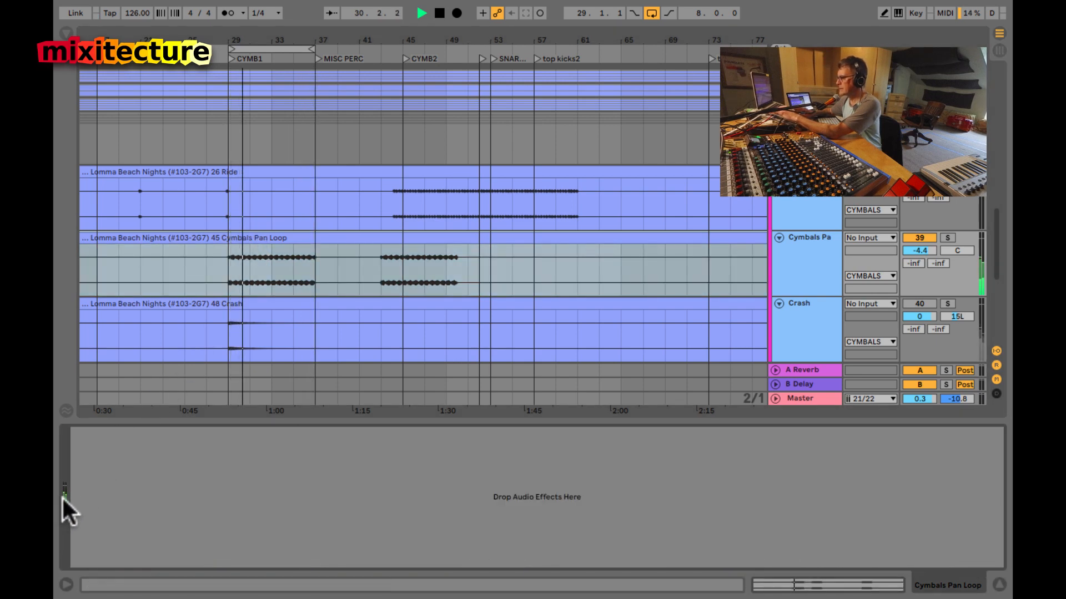
pyautogui.click(276, 238)
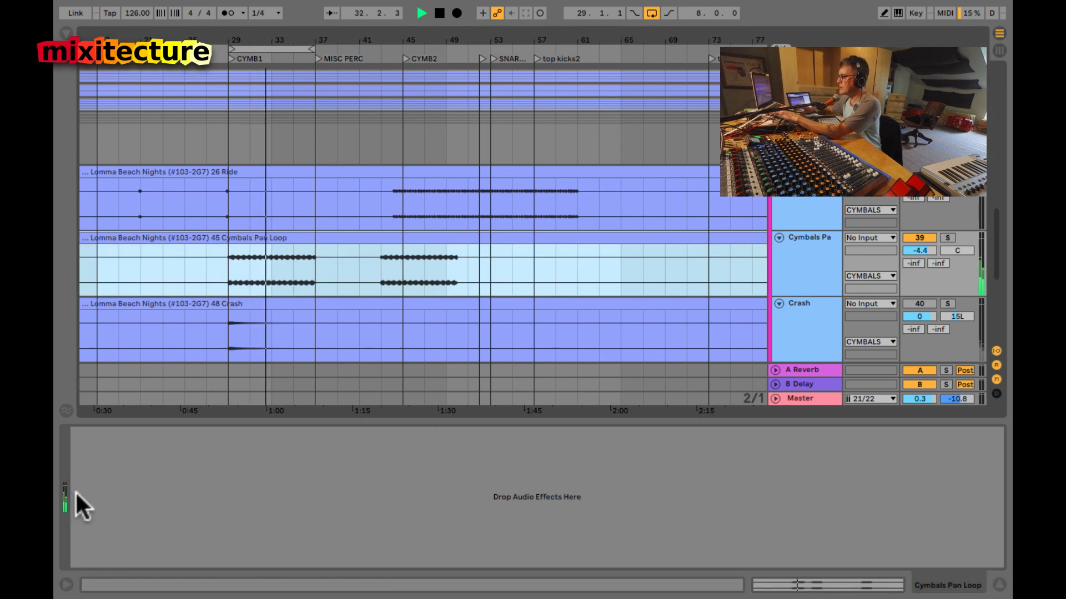
# Step: Raise the Cymbals Pan Loop volume to -3.0 dB and the CYMBALS group volume to -3.8 dB in the Session View mixer
pyautogui.hotkey('shift', 'Tab')
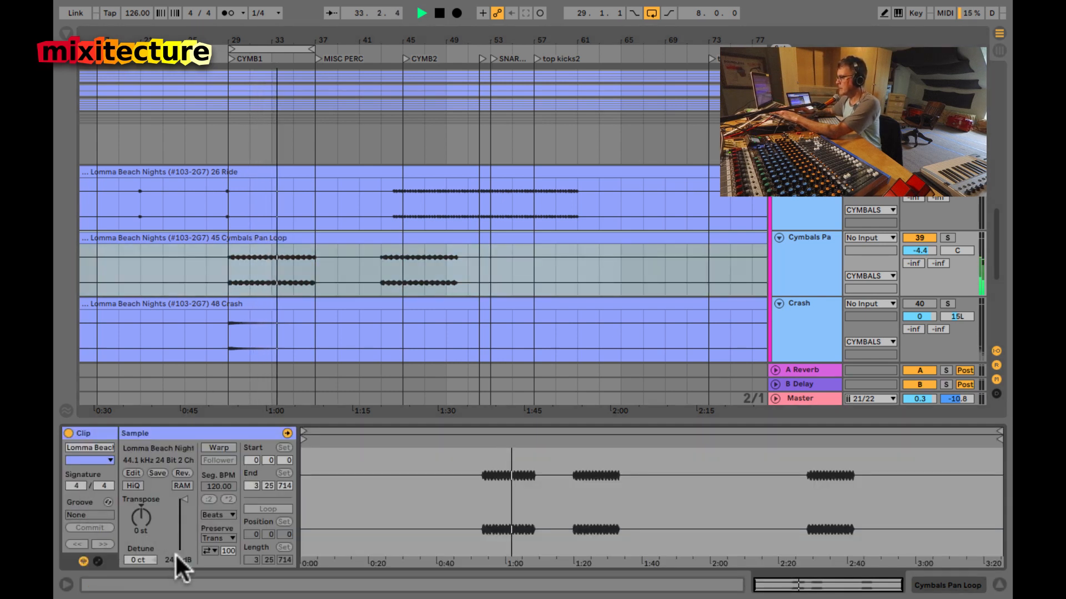
pyautogui.hotkey('shift', 'Tab')
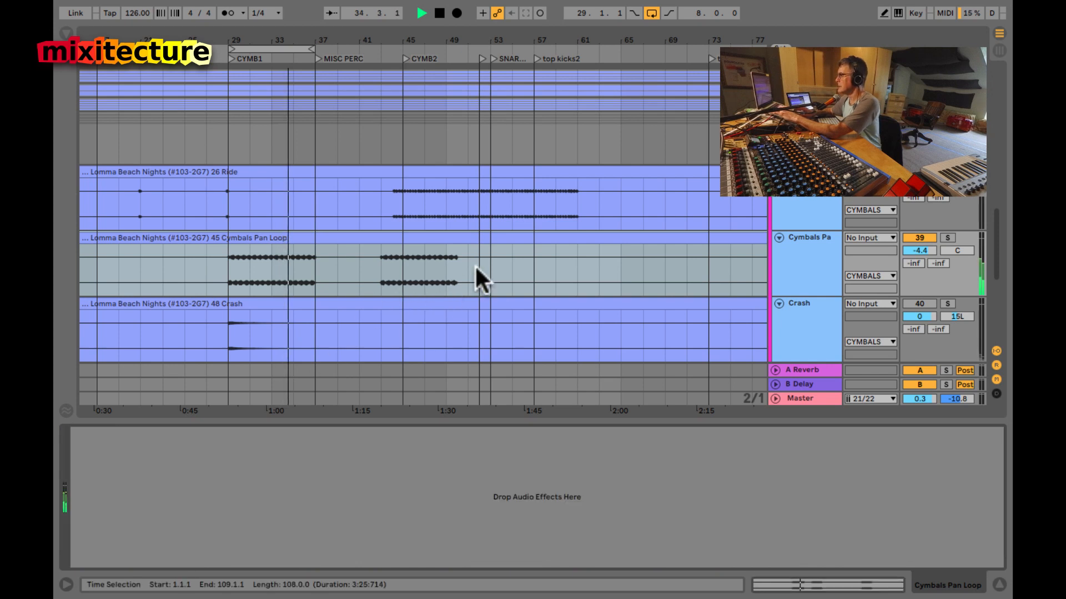
pyautogui.press('Tab')
pyautogui.click(356, 279)
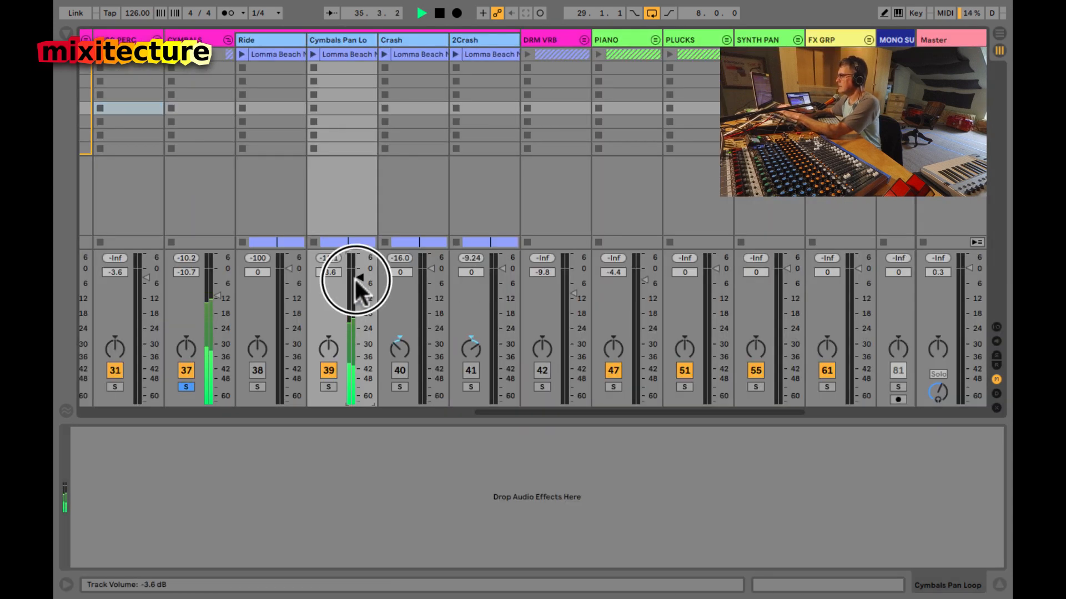
pyautogui.moveTo(358, 279); pyautogui.dragTo(357, 277)
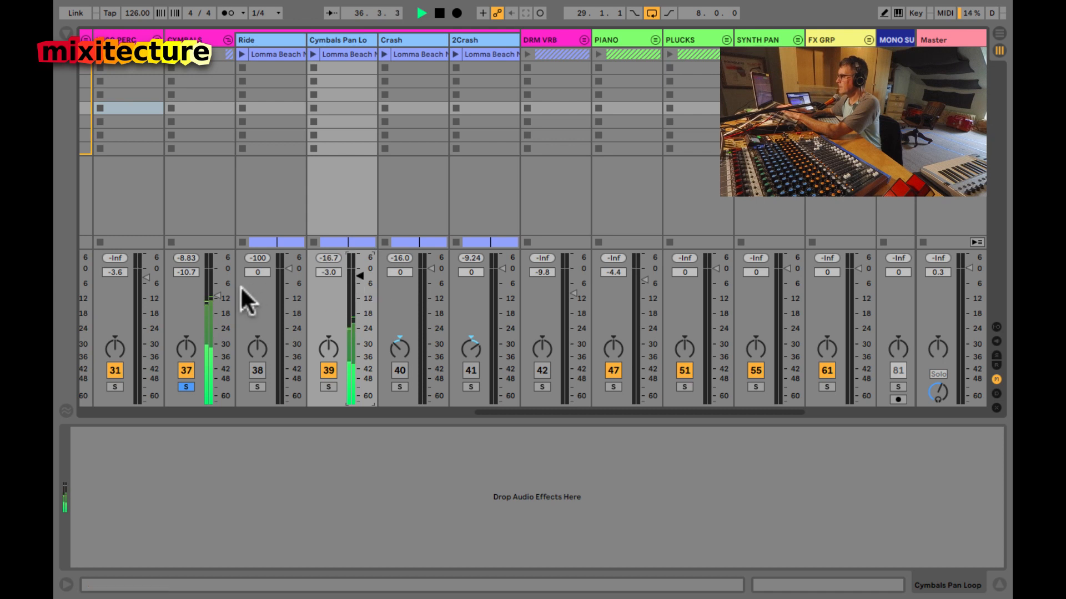
pyautogui.moveTo(217, 299); pyautogui.dragTo(215, 304)
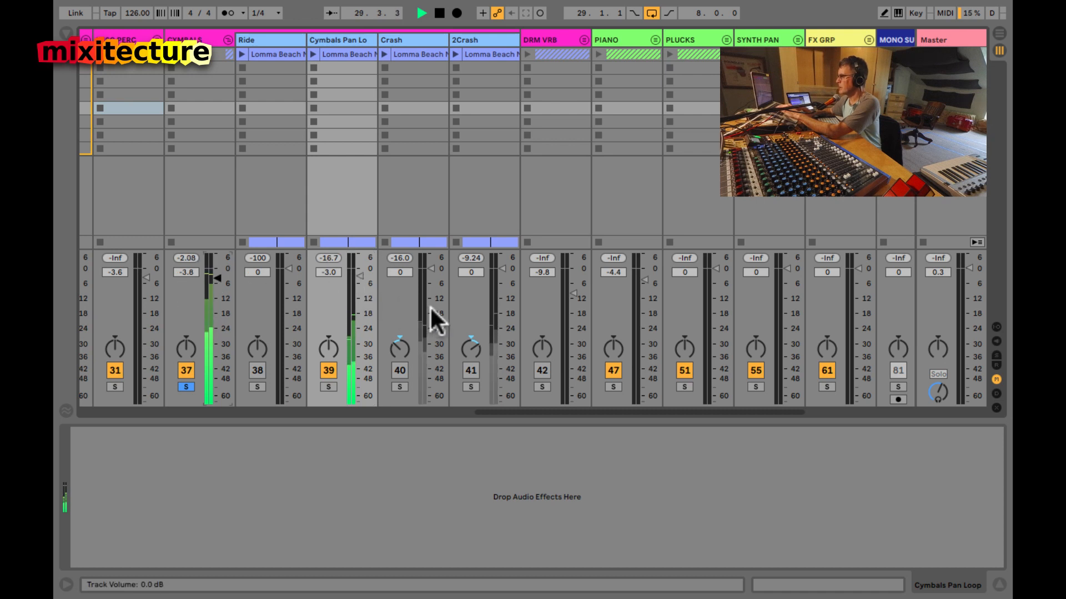
# Step: Lower the Crash volume to -48.5 dB and the 2Crash volume to -61.0 dB, unmute Crash, and stop playback
pyautogui.moveTo(431, 316); pyautogui.dragTo(498, 349)
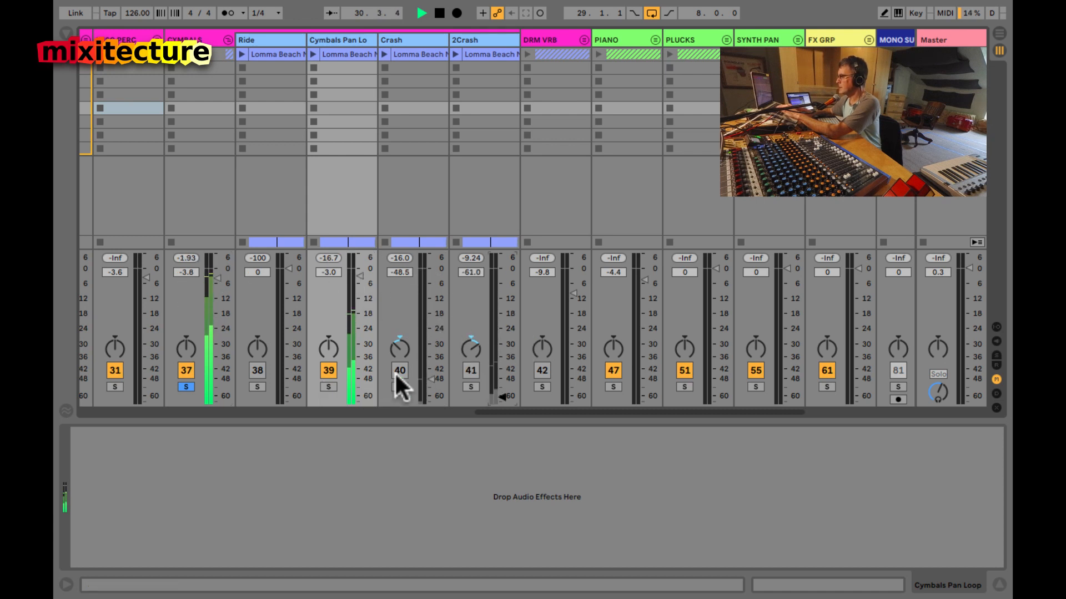
pyautogui.click(402, 370)
pyautogui.moveTo(426, 378); pyautogui.dragTo(426, 378)
pyautogui.press('space')
pyautogui.press('space')
pyautogui.press('space')
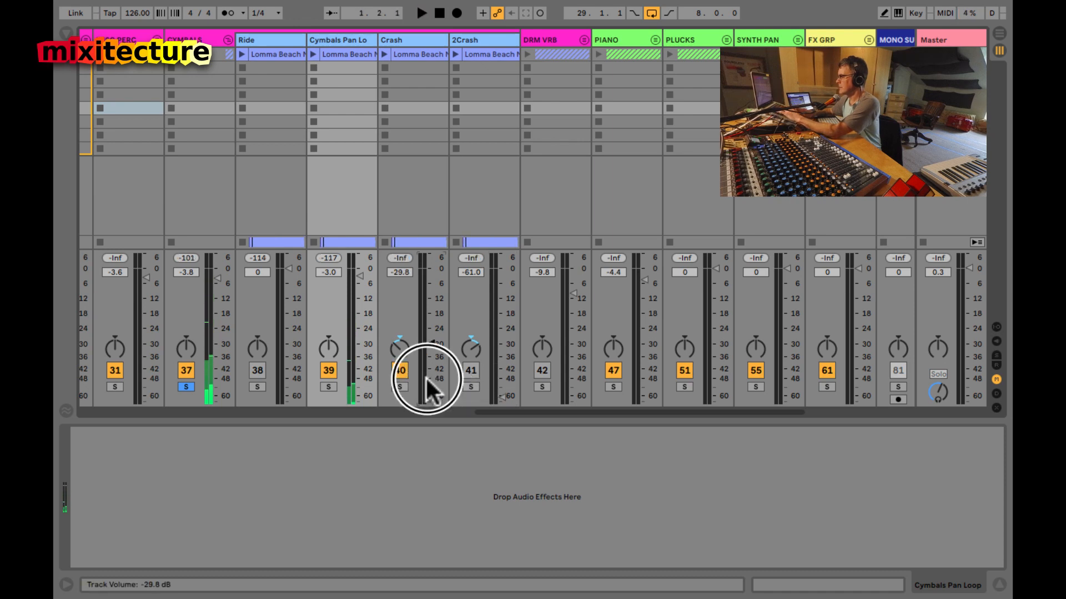
# Step: Set the playback start to bar 29 in the Arrangement View, start playback, and return to the Session View mixer
pyautogui.press('Tab')
pyautogui.click(226, 146)
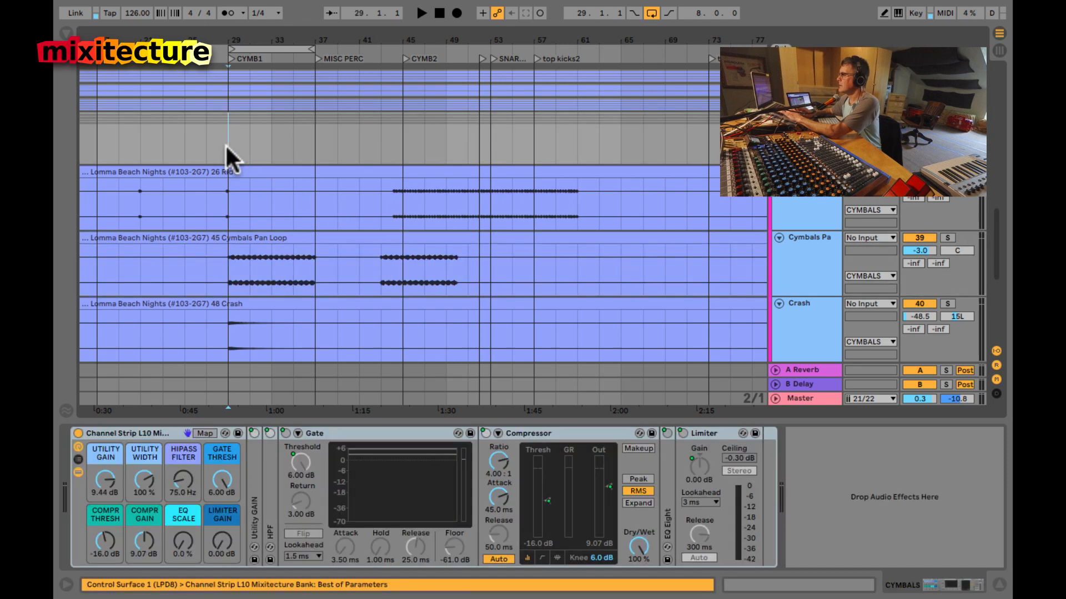
pyautogui.press('space')
pyautogui.press('Tab')
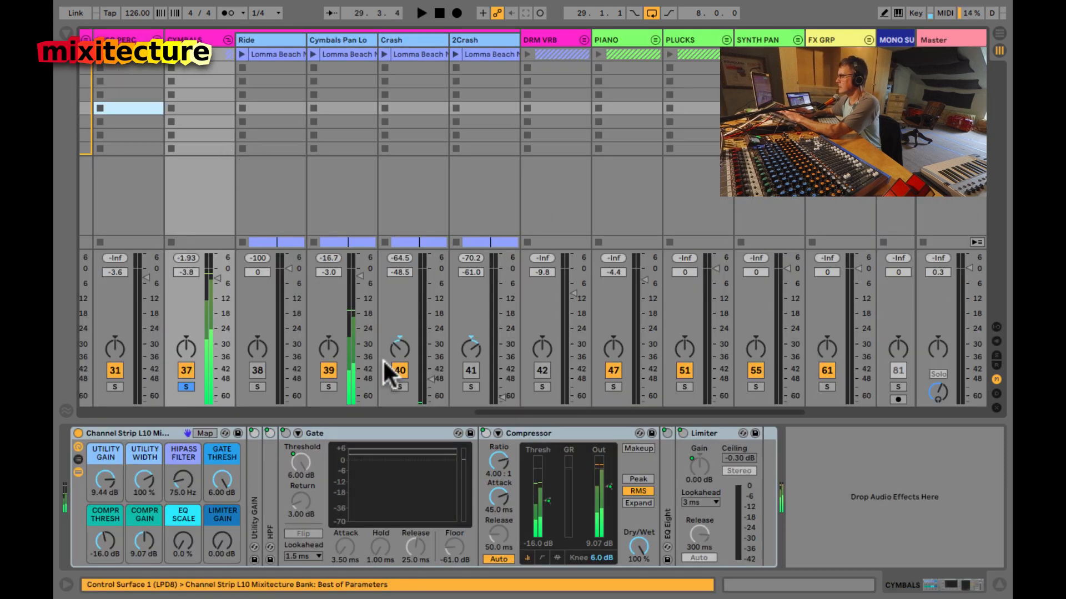
# Step: Raise the Crash volume to -23.0 dB and unmute the 2Crash track, replaying the section from bar 29
pyautogui.press('space')
pyautogui.moveTo(426, 364); pyautogui.dragTo(431, 326)
pyautogui.press('space')
pyautogui.press('space')
pyautogui.click(466, 369)
pyautogui.press('space')
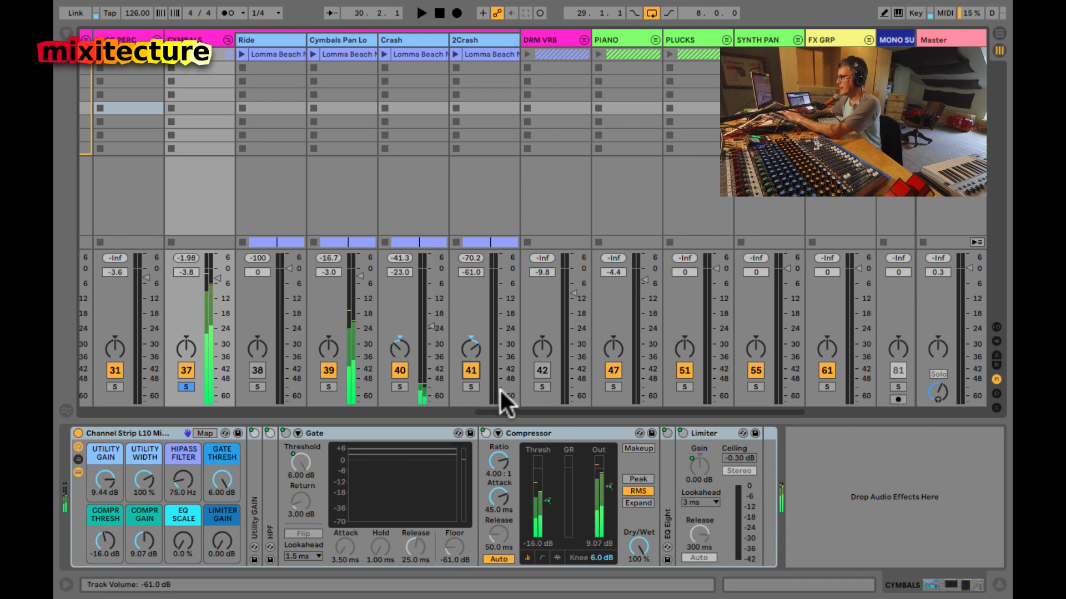
# Step: Raise the 2Crash volume to -23.0 dB and restart playback from bar 29
pyautogui.press('space')
pyautogui.moveTo(497, 388); pyautogui.dragTo(498, 327)
pyautogui.press('space')
pyautogui.press('space')
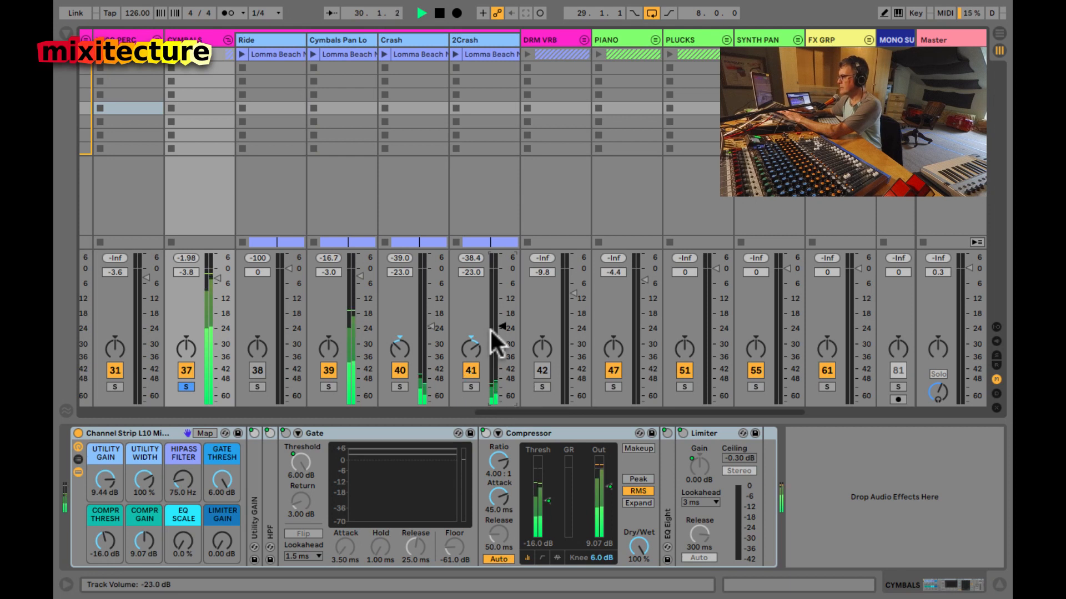
# Step: Fine-tune the crash levels during playback, setting Crash to -18.5 dB and 2Crash to -18.0 dB
pyautogui.press('space')
pyautogui.moveTo(427, 327); pyautogui.dragTo(427, 327)
pyautogui.press('space')
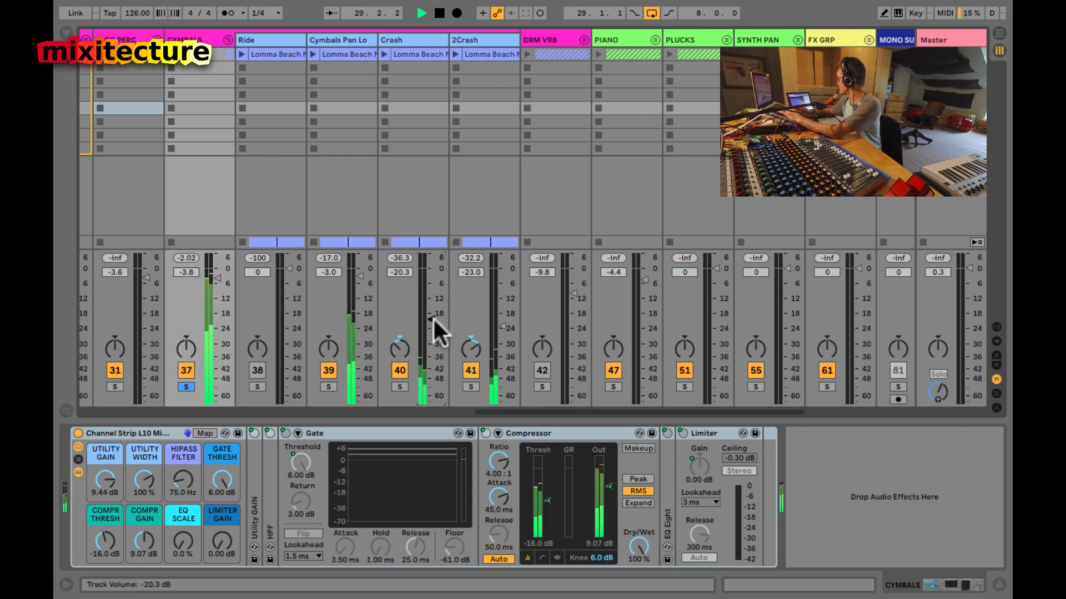
pyautogui.moveTo(500, 326); pyautogui.dragTo(500, 313)
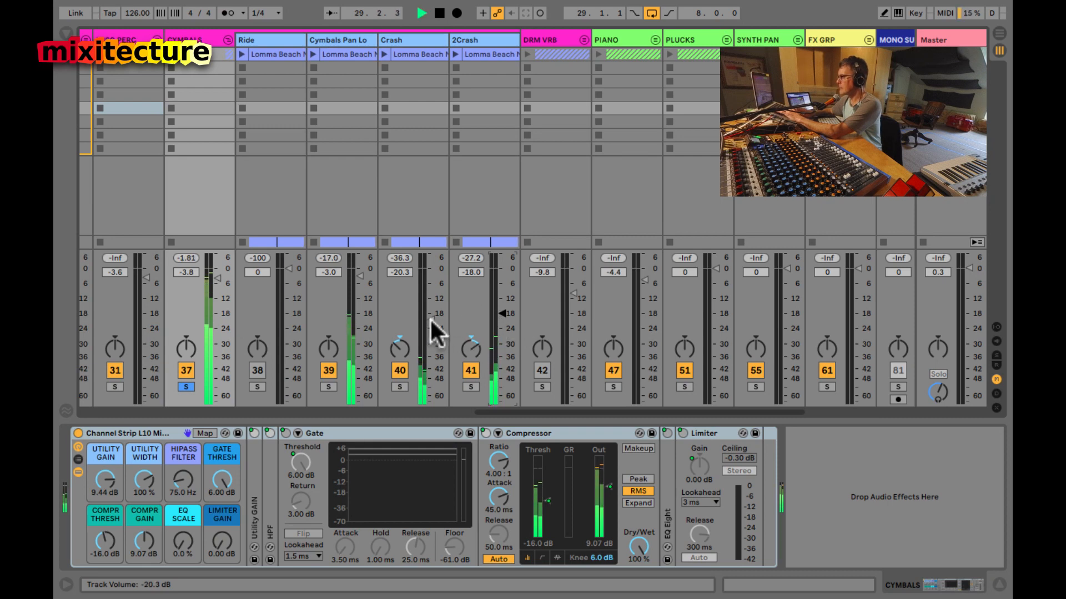
pyautogui.moveTo(432, 321); pyautogui.dragTo(430, 318)
# Step: Move the eight-bar loop to the CYMB2 section starting at bar 45, play from there, and return to the mixer
pyautogui.press('Tab')
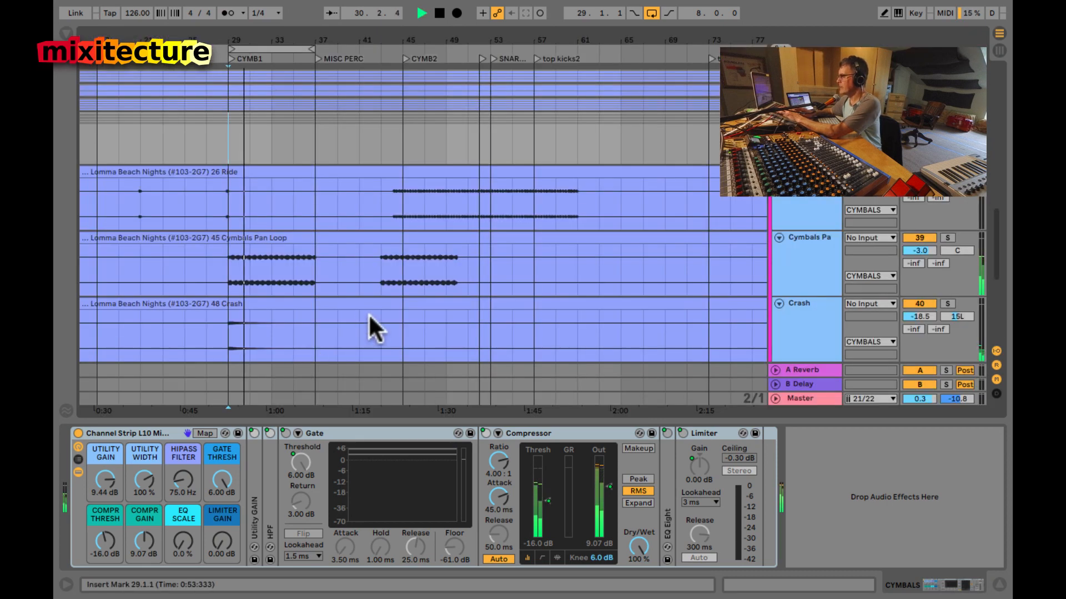
pyautogui.hscroll(6, 412, 291)
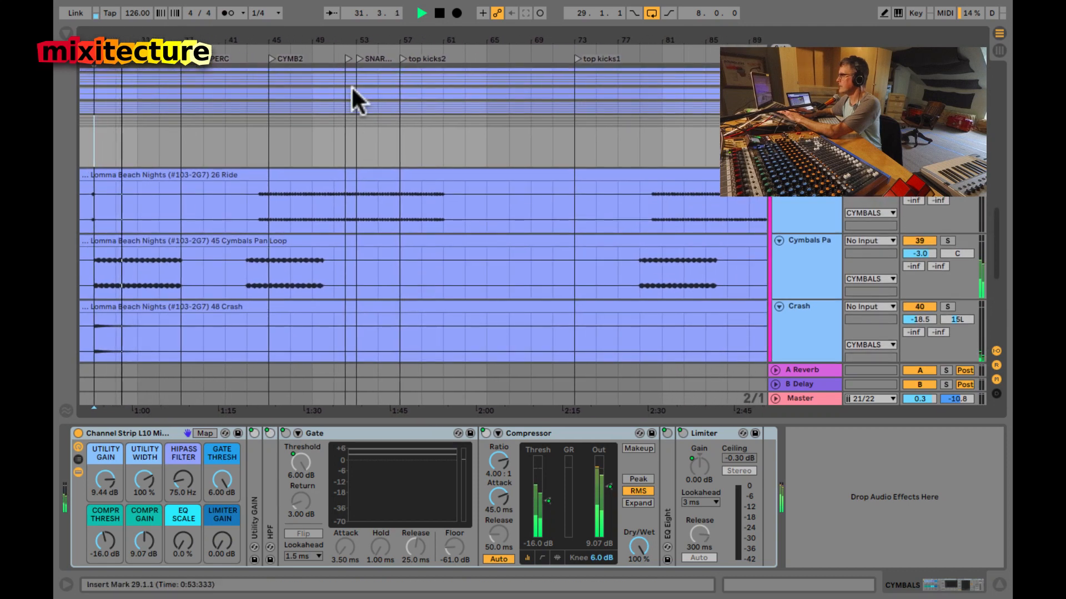
pyautogui.moveTo(339, 37); pyautogui.dragTo(345, 38)
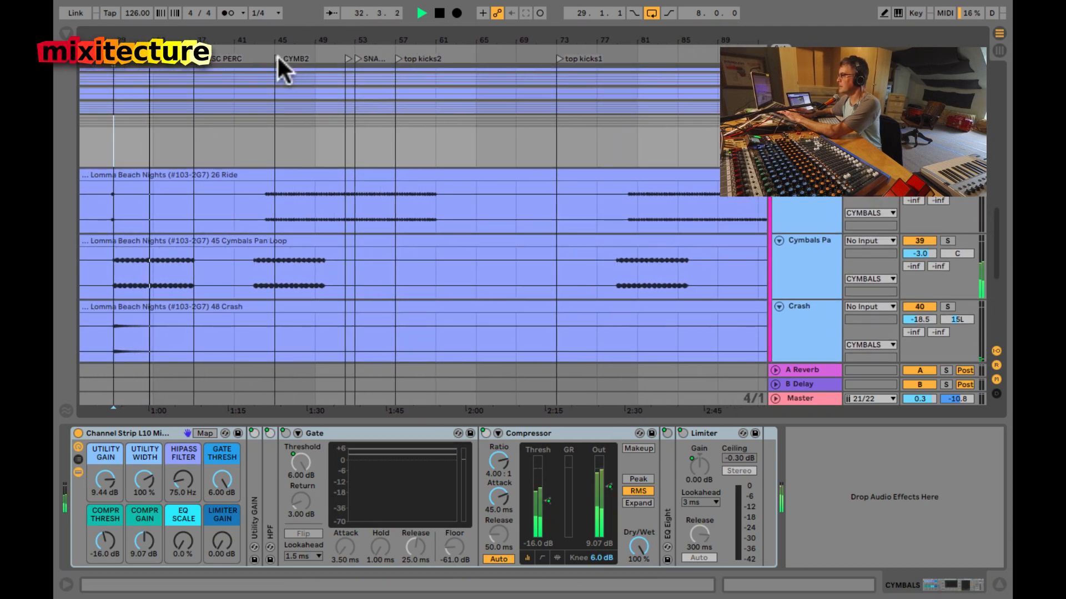
pyautogui.click(278, 56)
pyautogui.moveTo(186, 50); pyautogui.dragTo(326, 52)
pyautogui.press('Tab')
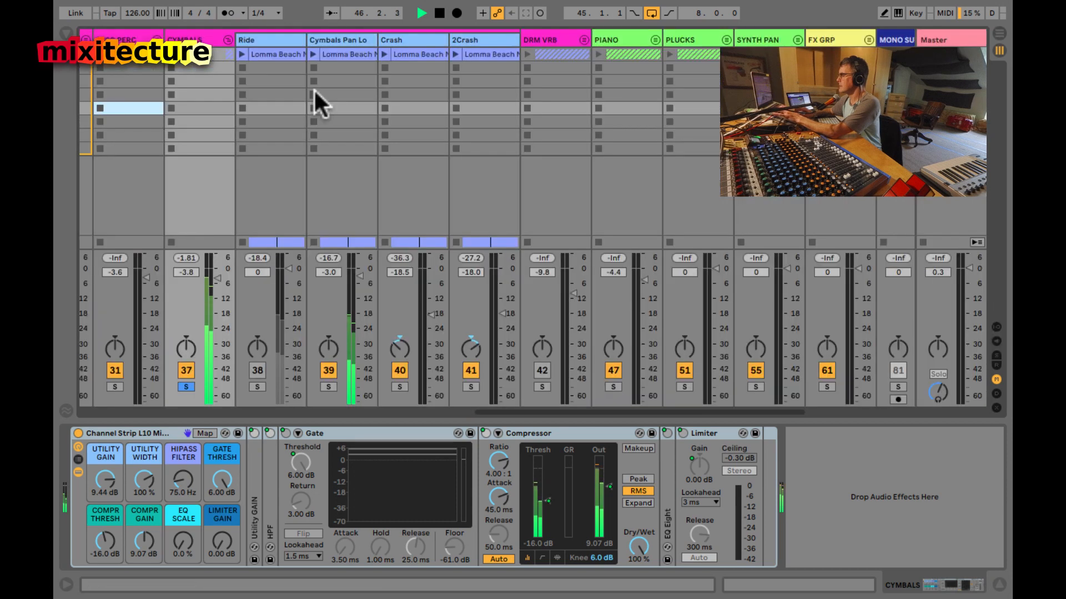
# Step: Unmute the Ride track, solo it briefly to check it, and set its volume to -12.8 dB
pyautogui.click(283, 342)
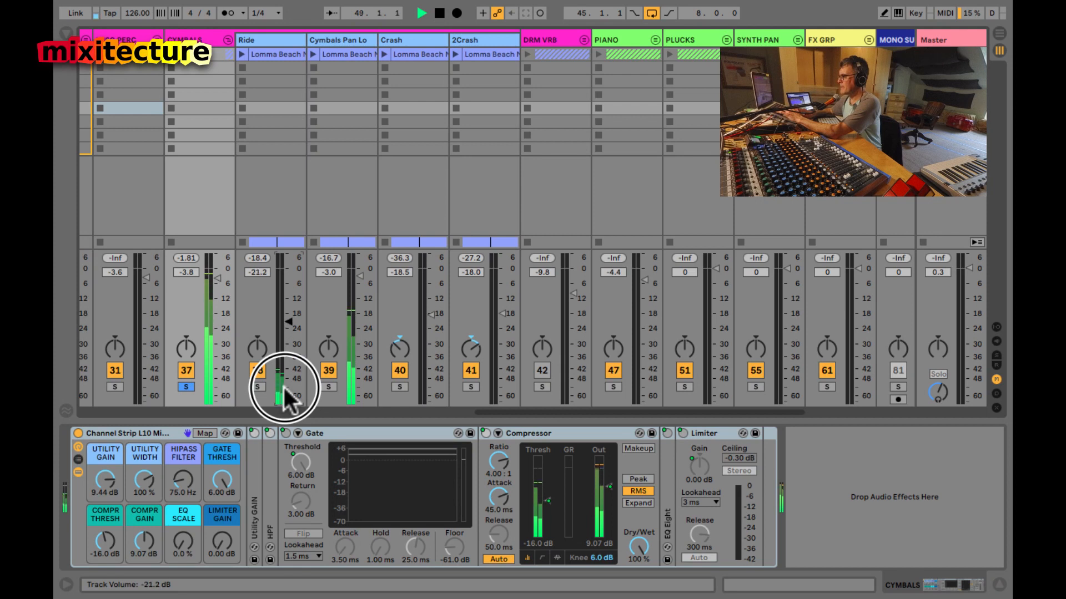
pyautogui.moveTo(284, 388); pyautogui.dragTo(284, 390)
pyautogui.moveTo(285, 280); pyautogui.dragTo(287, 285)
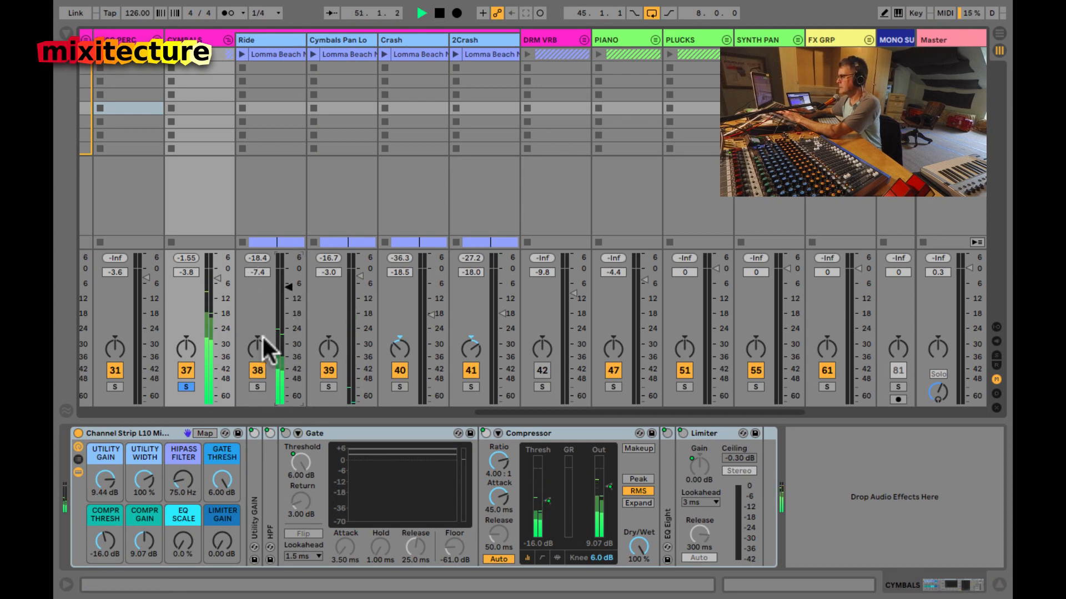
pyautogui.click(253, 386)
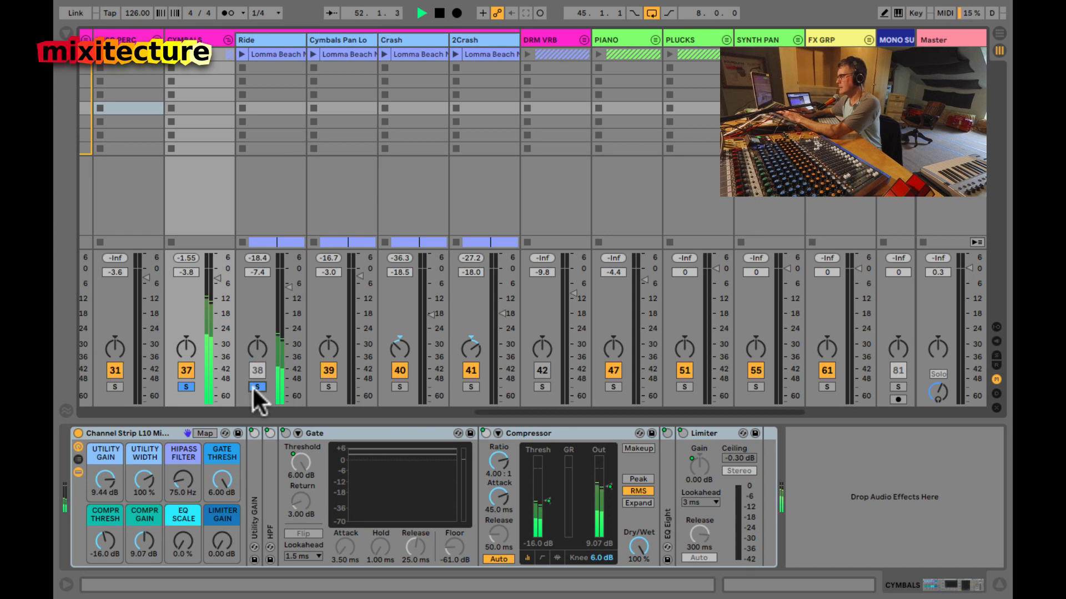
pyautogui.click(253, 387)
pyautogui.moveTo(285, 291); pyautogui.dragTo(283, 300)
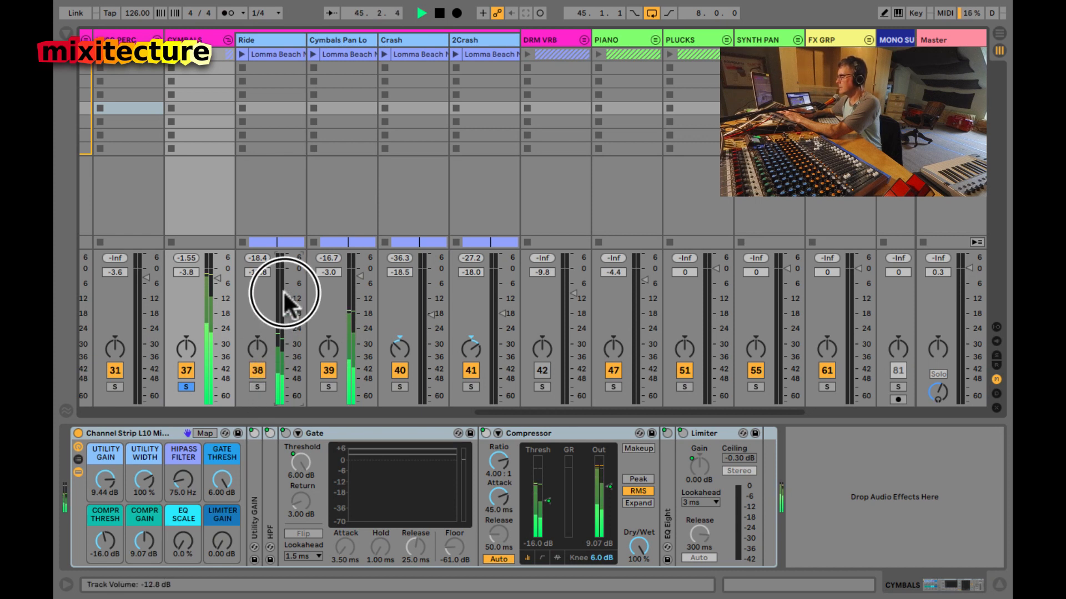
# Step: Unsolo the CYMBALS group and unfold the MISC PERC group to show its tracks
pyautogui.click(188, 387)
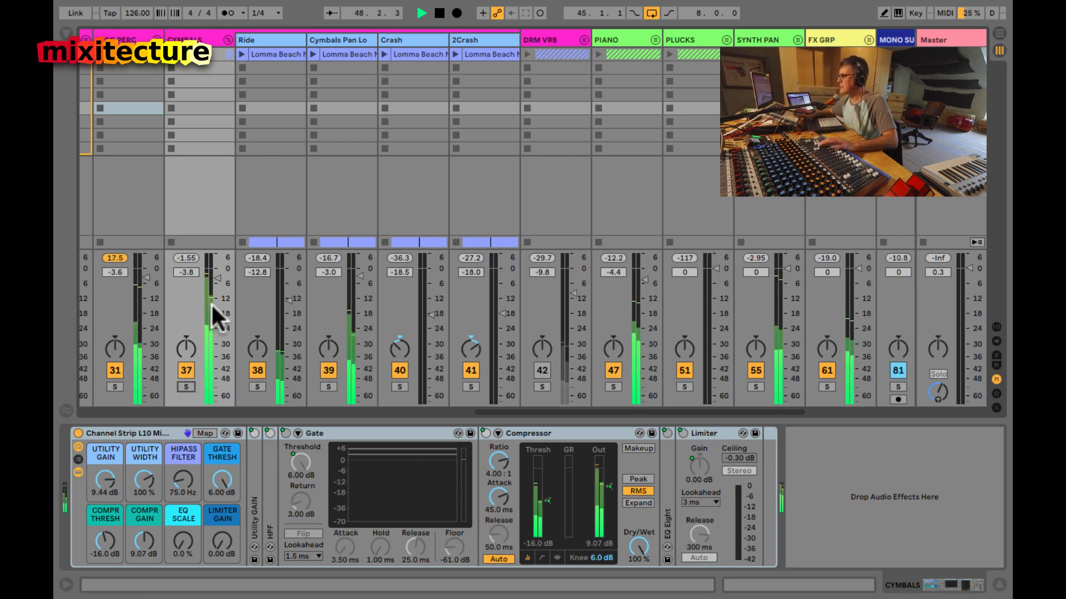
pyautogui.click(132, 39)
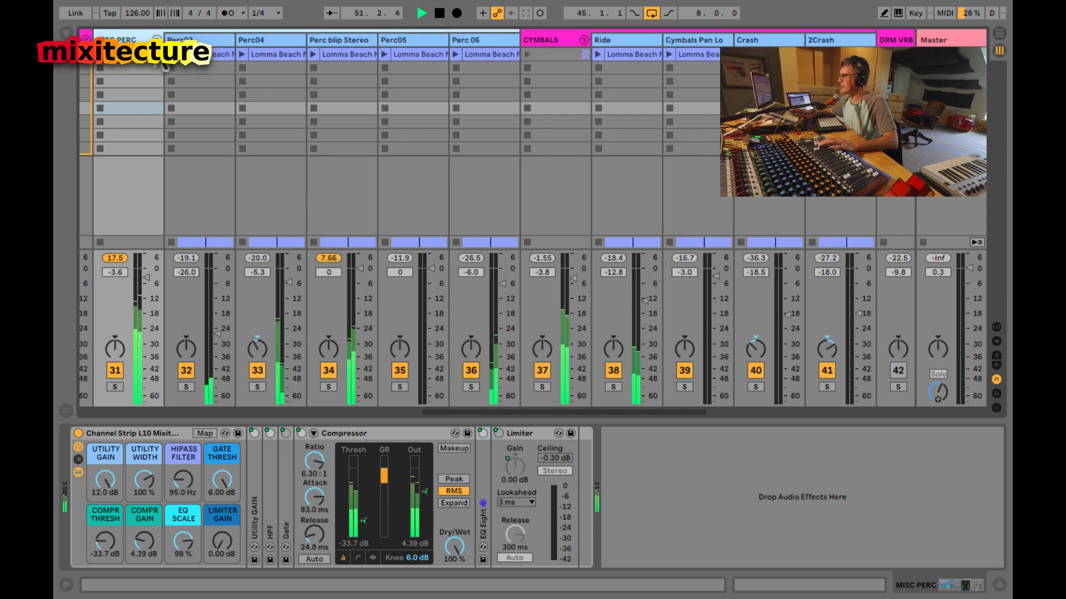
pyautogui.click(157, 39)
# Step: Lower the Perc03 to Perc 06 tracks together by 4.4 dB and set Perc blip Stereo alone to -6.5 dB
pyautogui.click(205, 62)
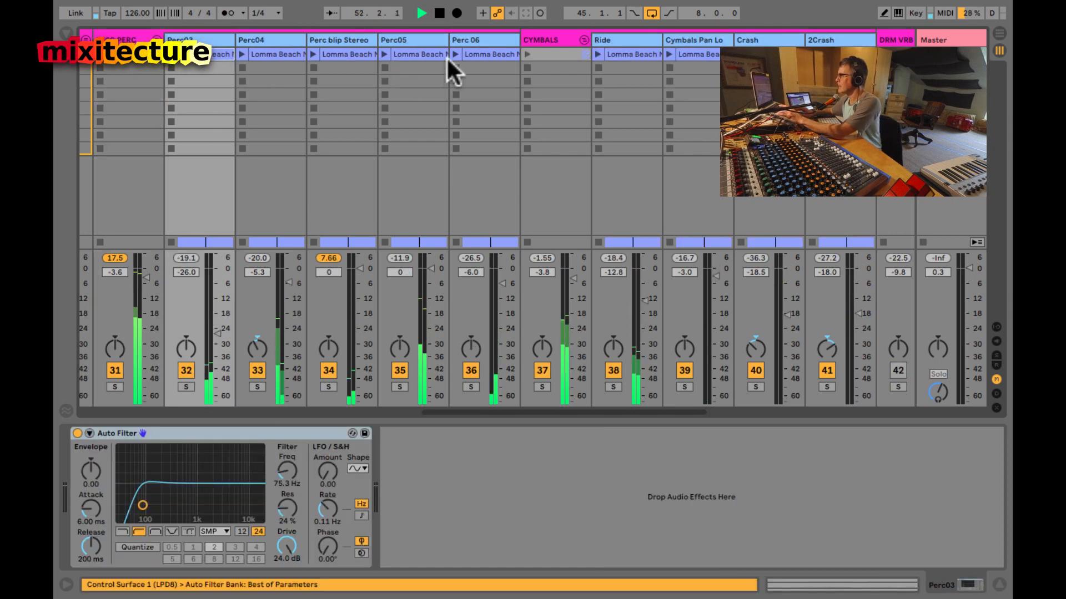
pyautogui.click(472, 43)
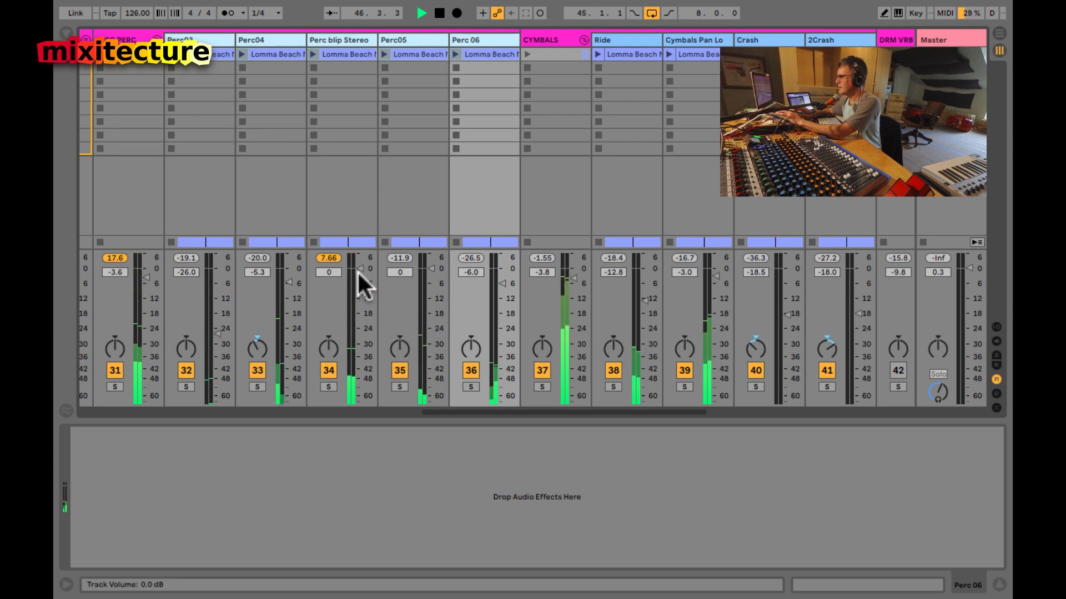
pyautogui.moveTo(358, 270); pyautogui.dragTo(356, 274)
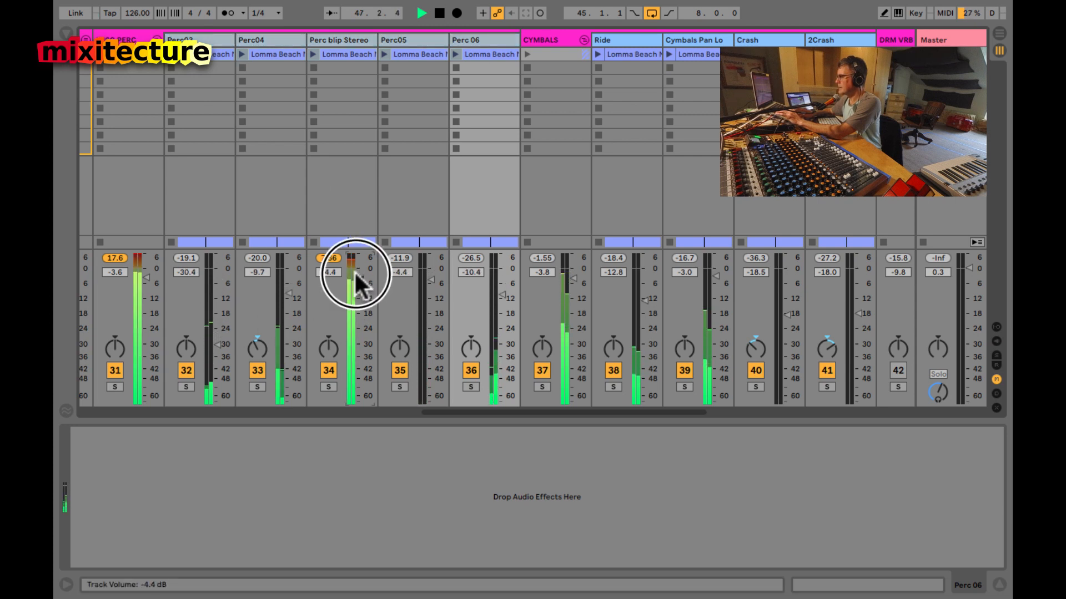
pyautogui.click(342, 107)
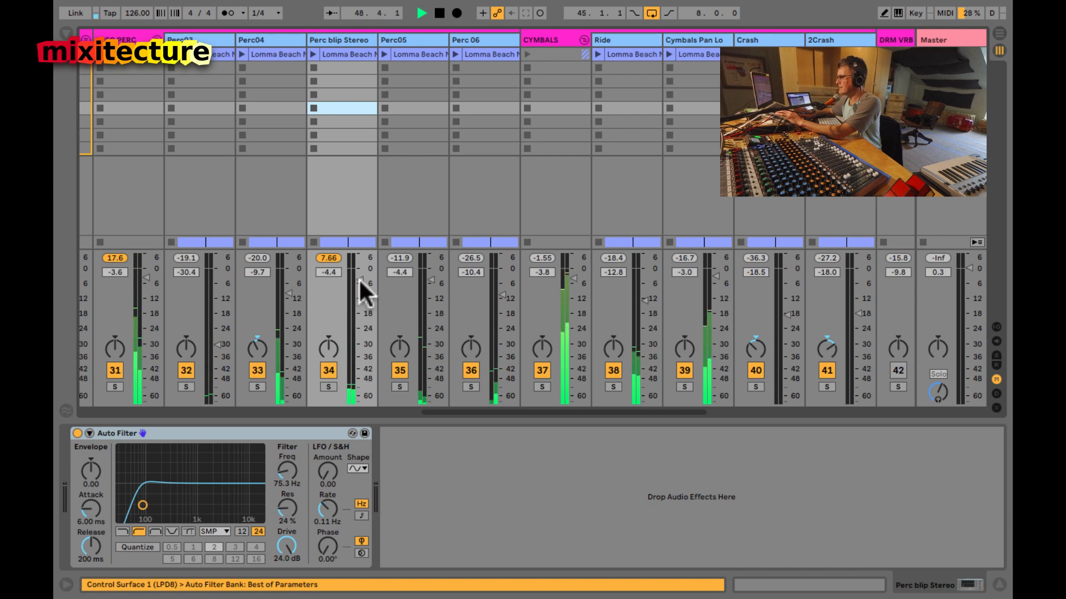
pyautogui.moveTo(359, 278); pyautogui.dragTo(352, 285)
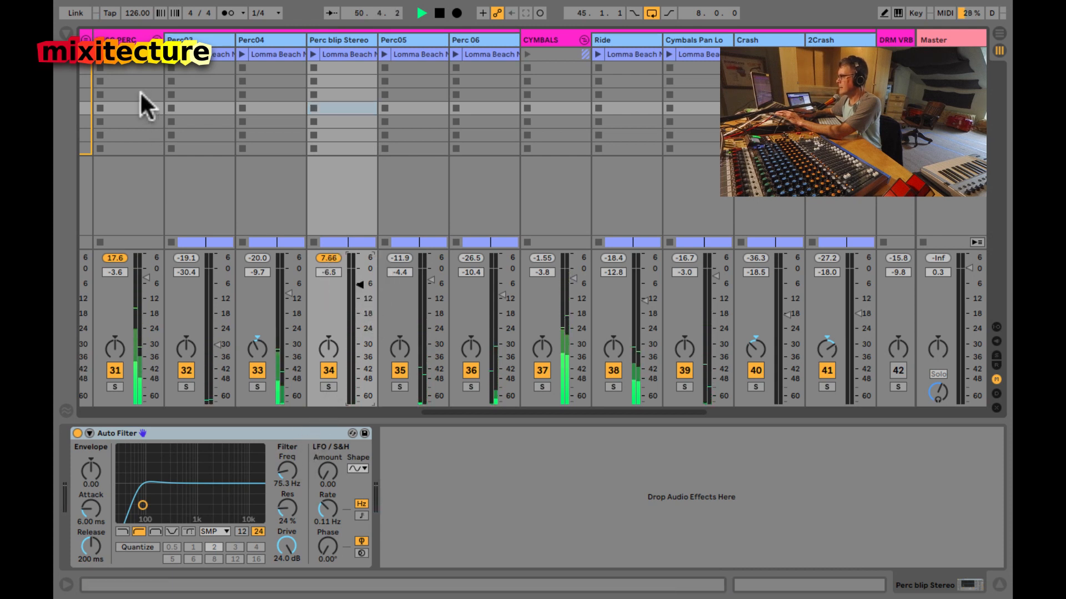
# Step: Set the limiter gain of the MISC PERC channel strip to 1.28 dB and lower the Perc blip Stereo volume to -11.6 dB
pyautogui.click(143, 62)
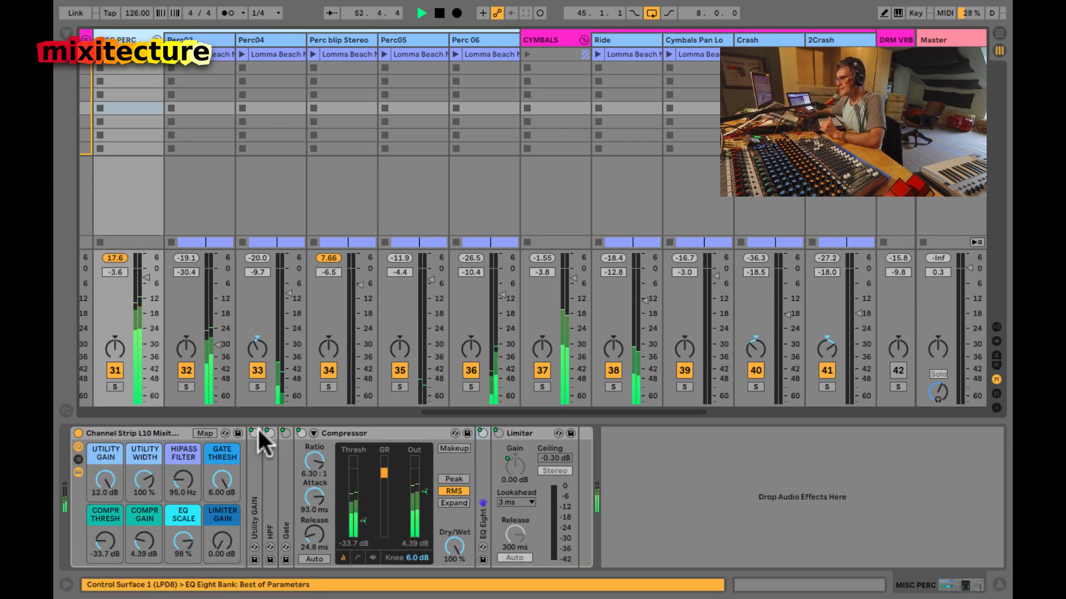
pyautogui.click(217, 542)
pyautogui.moveTo(215, 541); pyautogui.dragTo(215, 541)
pyautogui.moveTo(358, 288); pyautogui.dragTo(358, 296)
# Step: Select the Perc blip Stereo track in the Arrangement View and play its blips from bar 37
pyautogui.press('Tab')
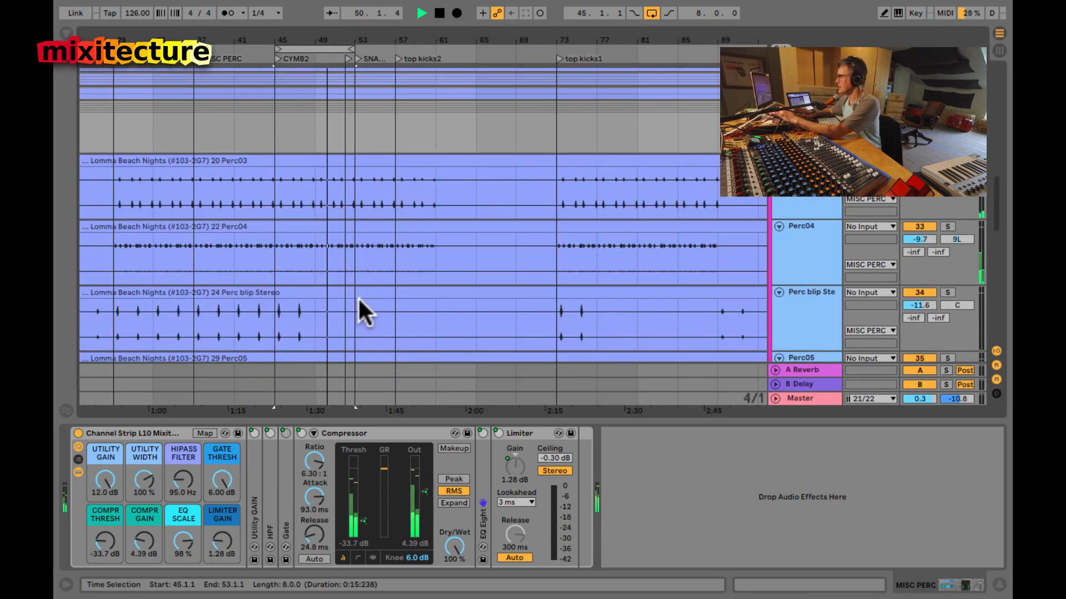
pyautogui.click(264, 323)
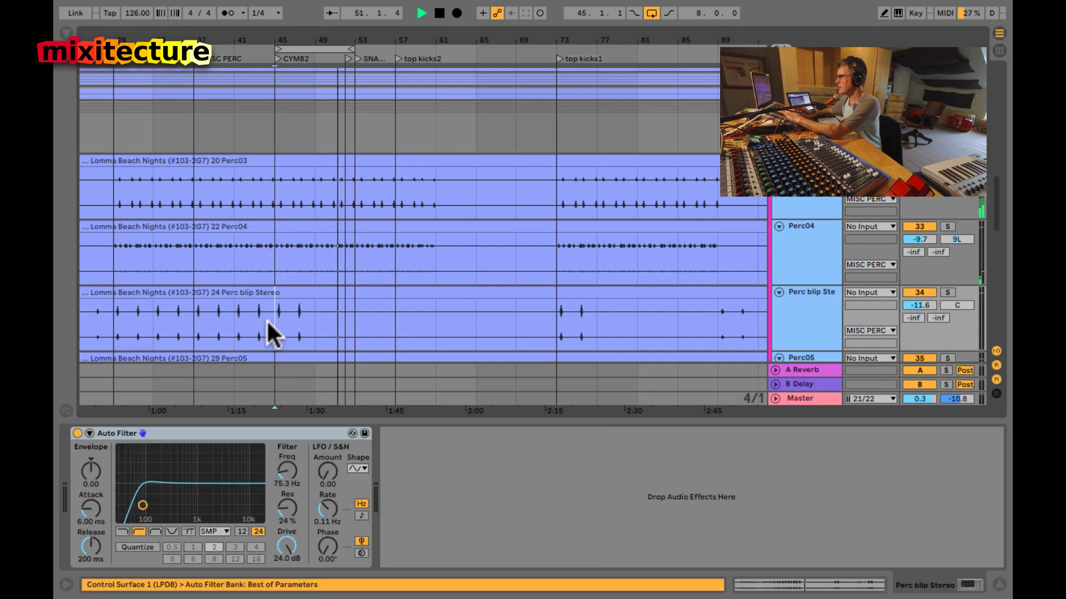
pyautogui.click(194, 320)
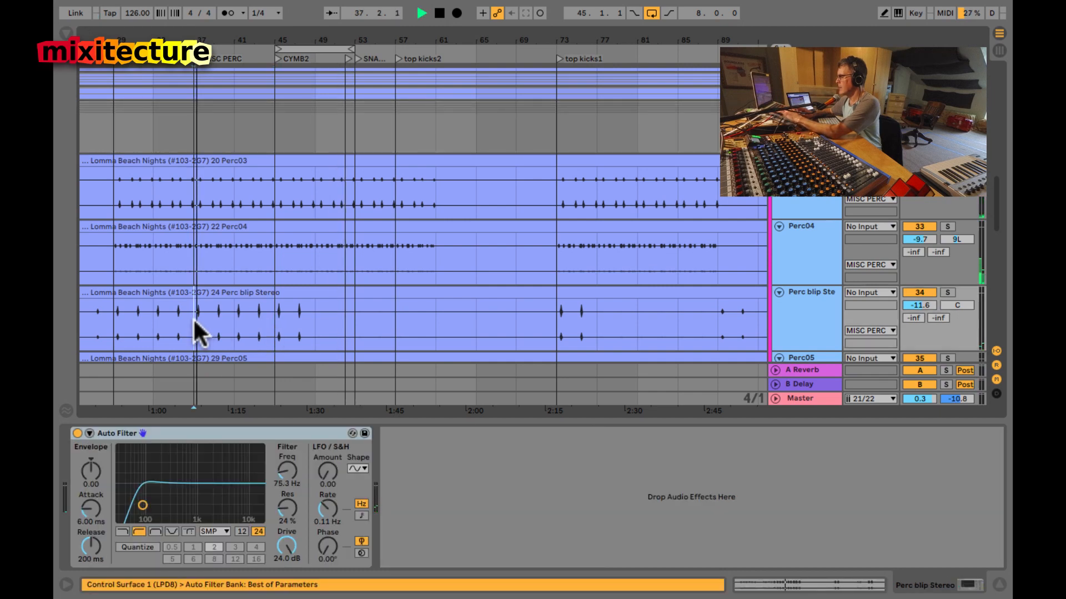
# Step: Reduce the Auto Filter drive on the Perc blip Stereo track to about 5.7 dB from the Session View
pyautogui.press('Tab')
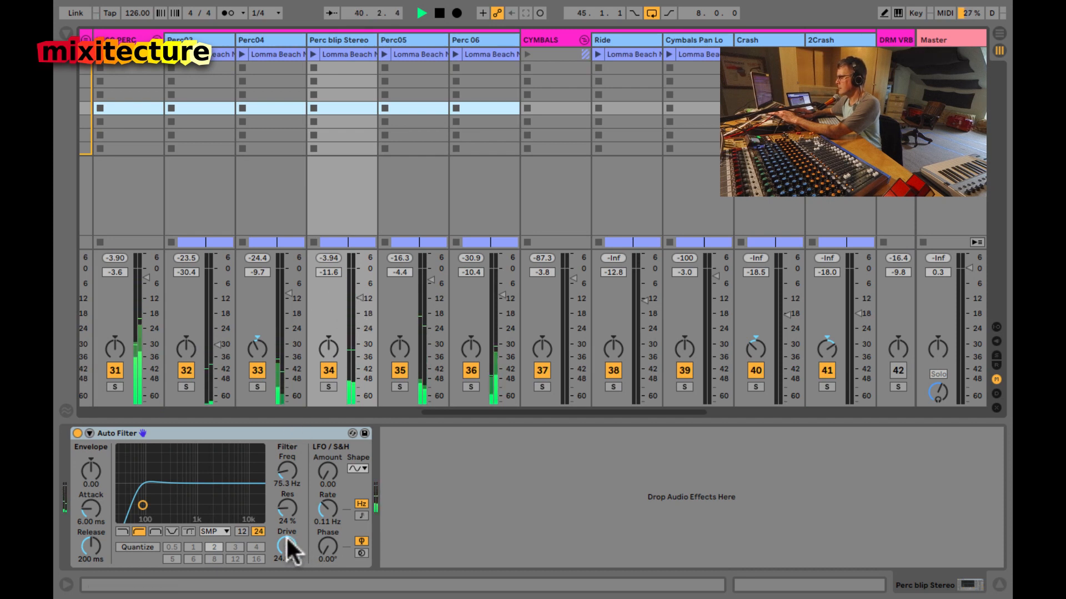
pyautogui.moveTo(287, 542)
pyautogui.mouseDown()
pyautogui.moveTo(287, 553)
pyautogui.moveTo(287, 543)
pyautogui.mouseUp()
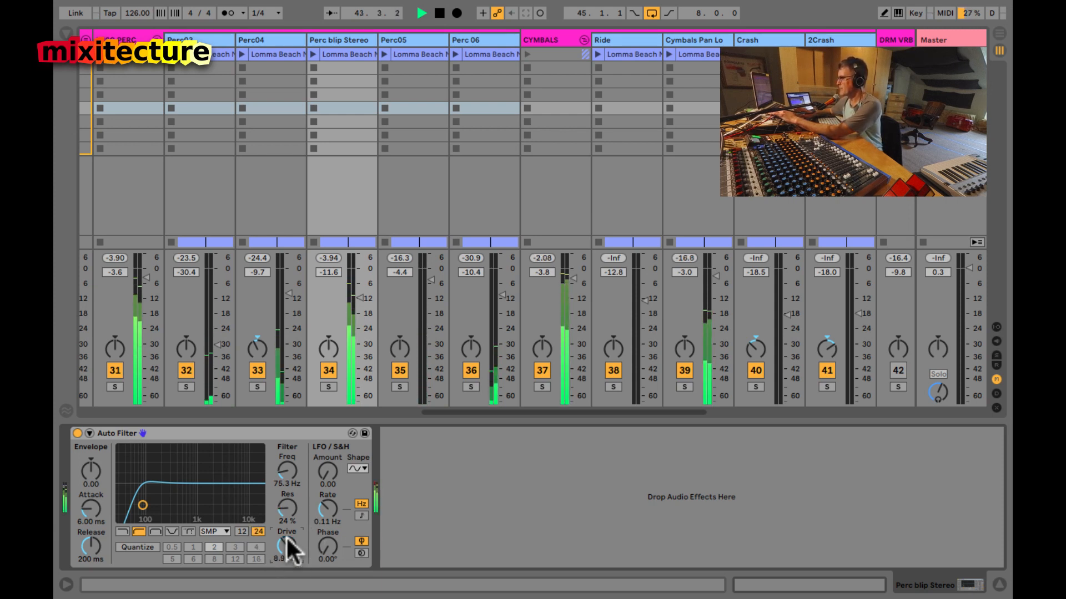
pyautogui.moveTo(287, 537); pyautogui.dragTo(286, 542)
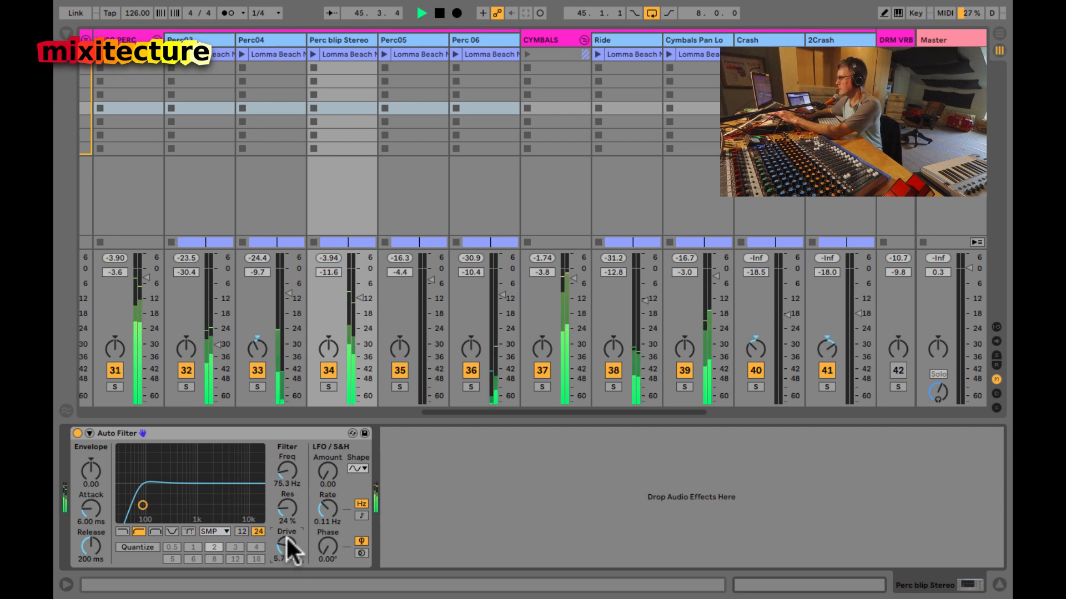
# Step: Lower the Auto Filter drive on Perc blip Stereo to 3.81 dB and the limiter gain on MISC PERC to 1.00 dB
pyautogui.moveTo(285, 535); pyautogui.dragTo(286, 536)
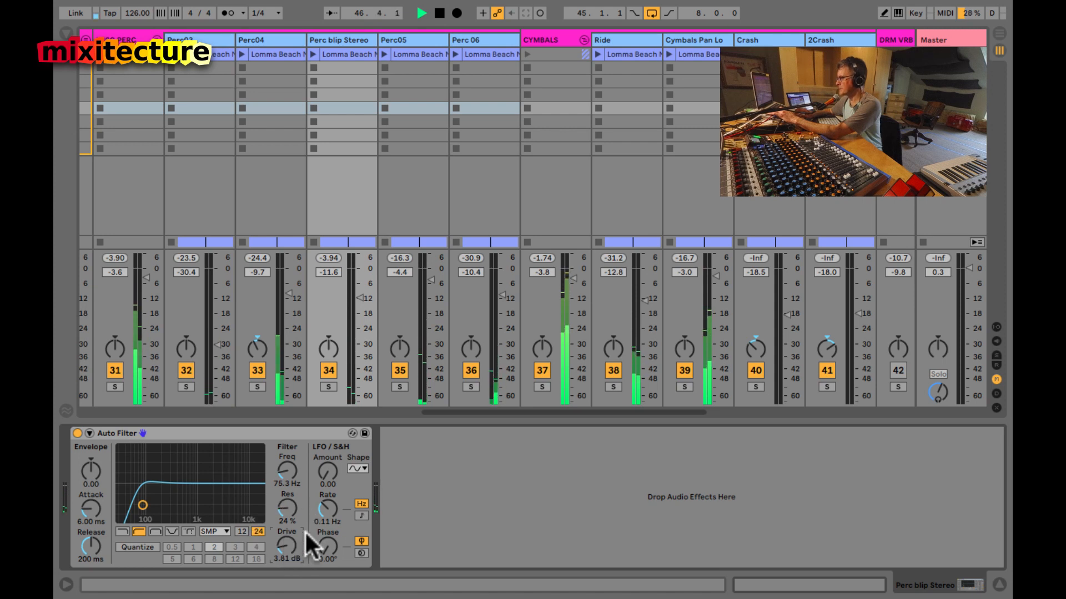
pyautogui.click(399, 508)
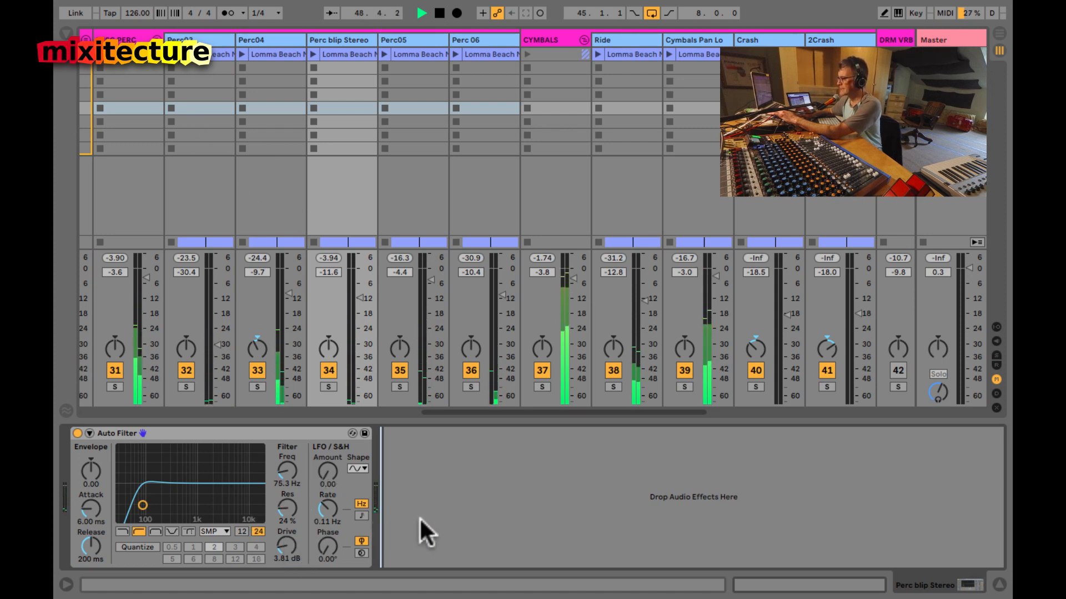
pyautogui.click(126, 39)
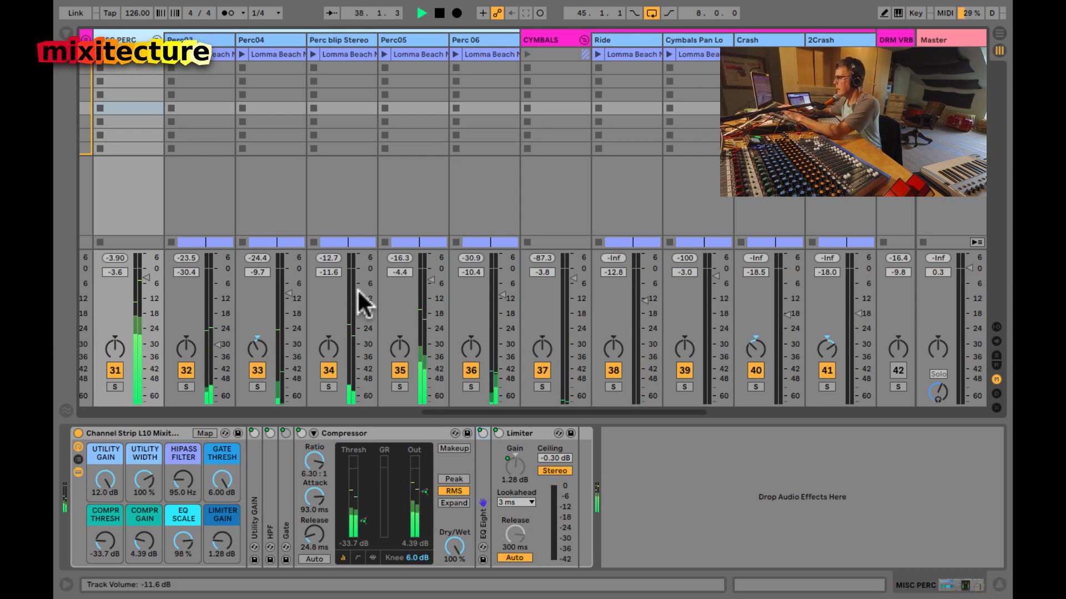
pyautogui.click(218, 537)
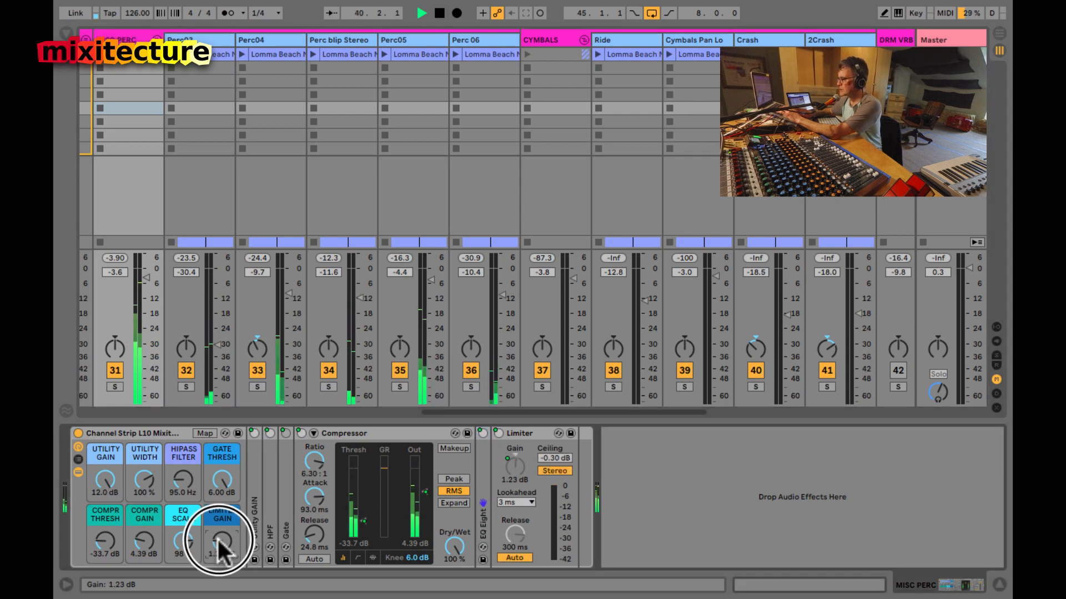
pyautogui.moveTo(218, 538); pyautogui.dragTo(217, 537)
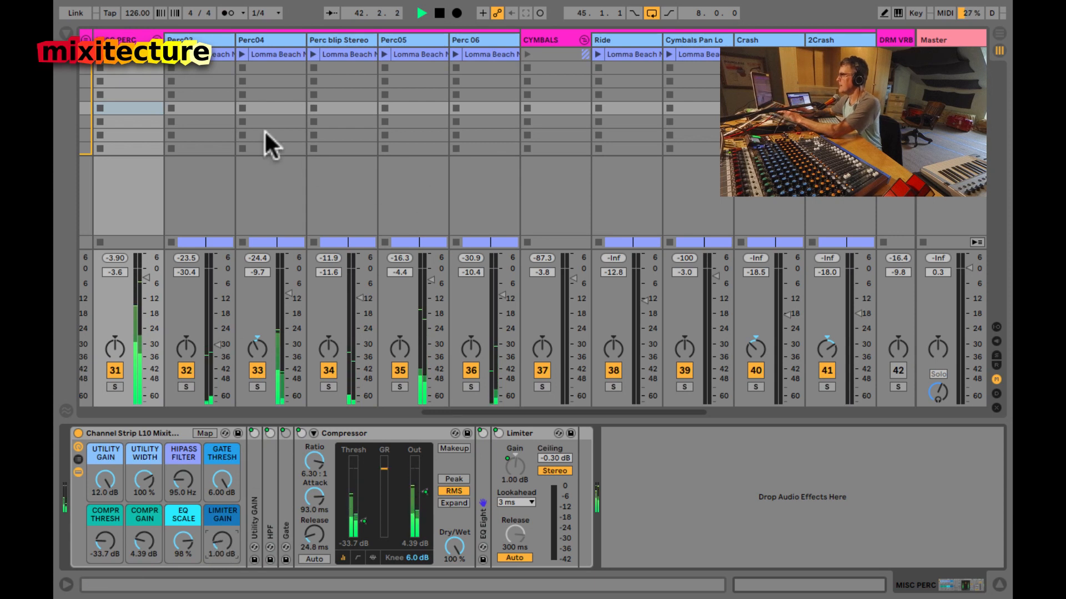
# Step: Fold the MISC PERC group and play the CYMBALS tracks from the CYMB1 locator in the Arrangement View
pyautogui.click(157, 40)
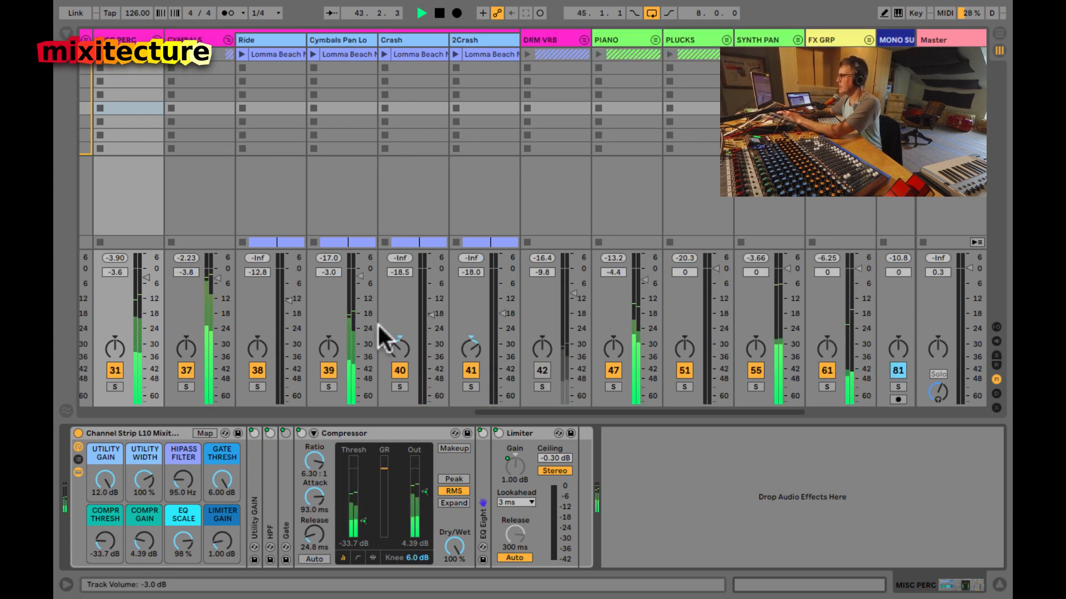
pyautogui.click(288, 299)
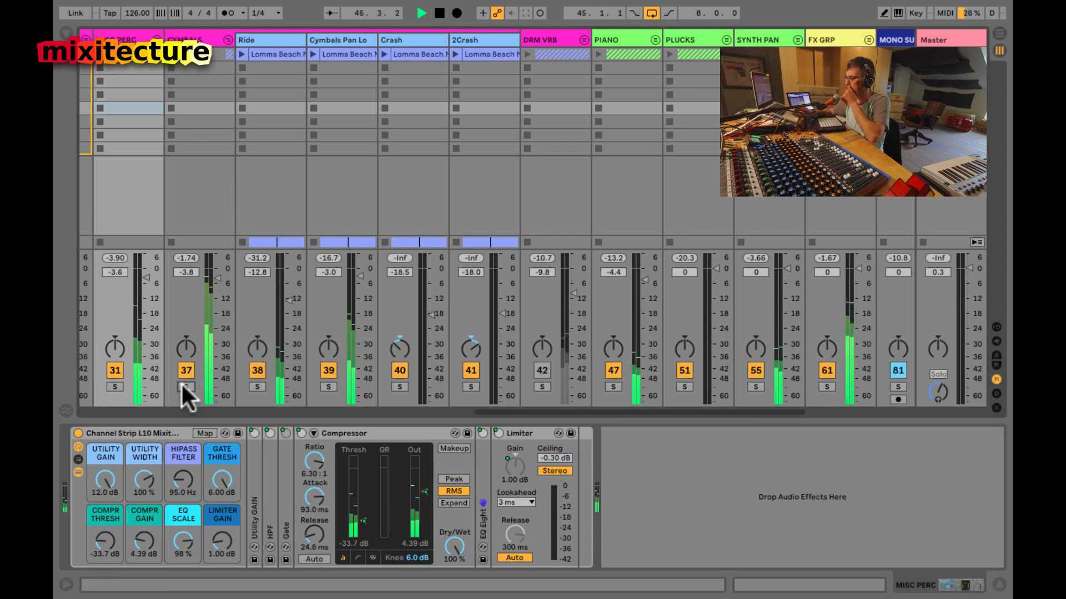
pyautogui.press('Tab')
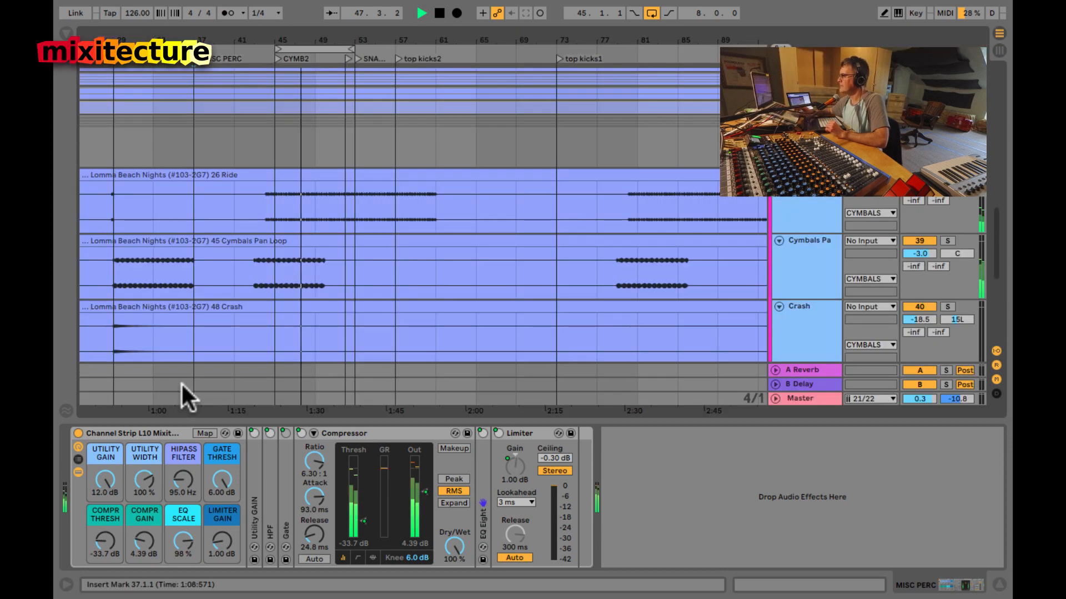
pyautogui.scroll(-4, 257, 271)
pyautogui.hscroll(-2, 258, 272)
pyautogui.scroll(1, 258, 271)
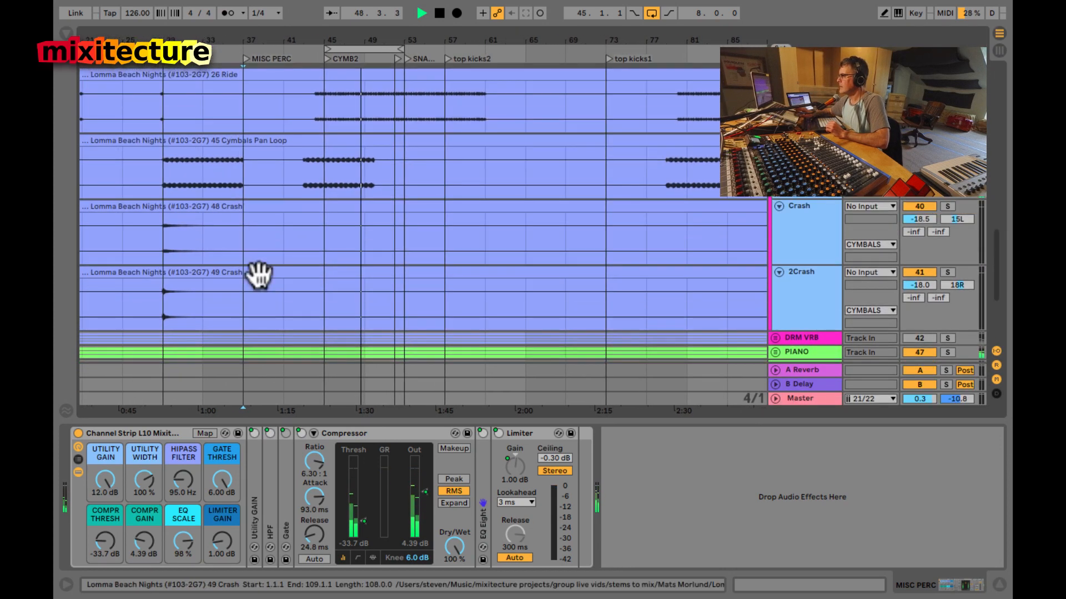
pyautogui.scroll(2, 257, 271)
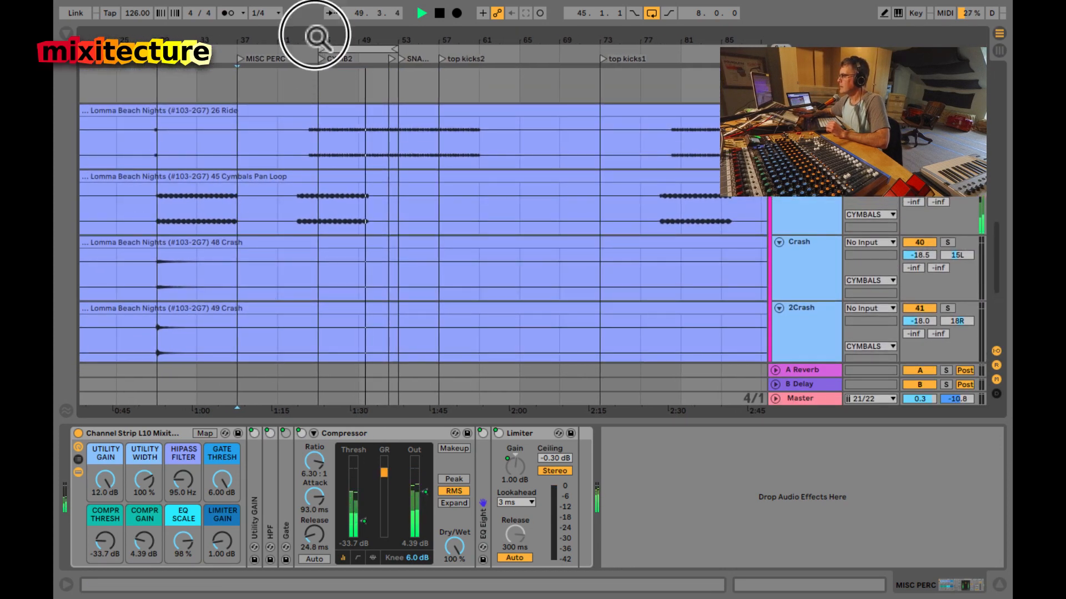
pyautogui.moveTo(317, 36); pyautogui.dragTo(309, 33)
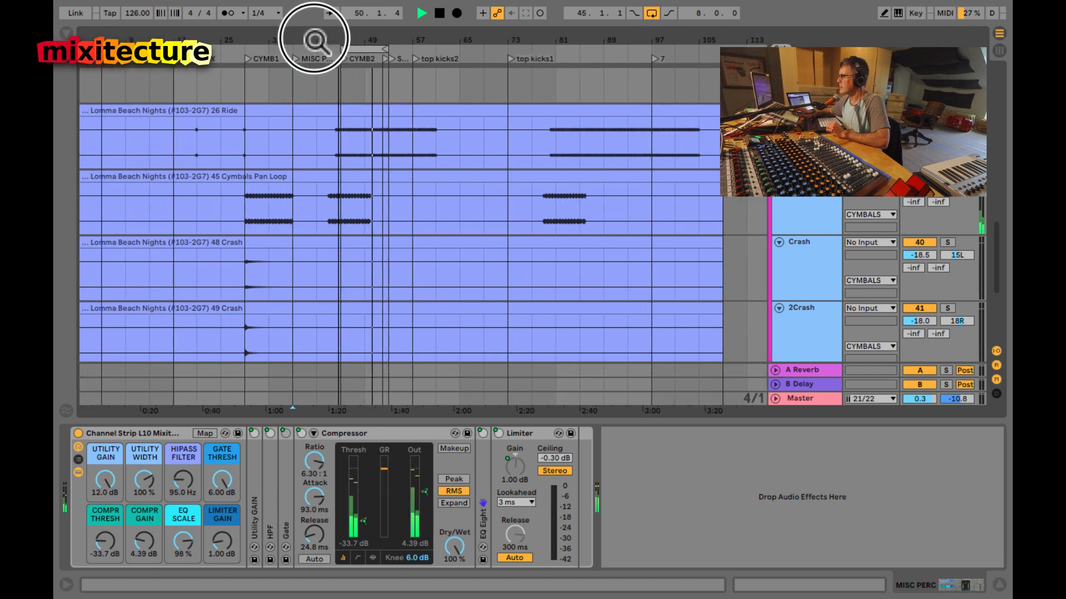
pyautogui.click(248, 57)
# Step: Raise the Crash track volume to -14.0 dB and the 2Crash track volume to -14.6 dB in the Session View
pyautogui.press('Tab')
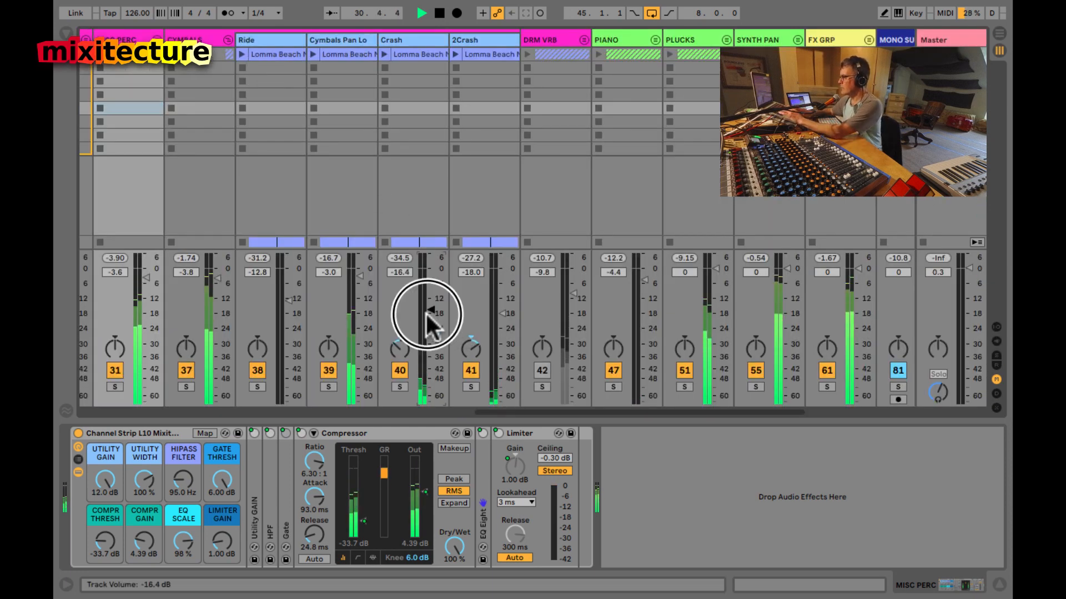
pyautogui.moveTo(425, 319); pyautogui.dragTo(438, 309)
pyautogui.click(499, 315)
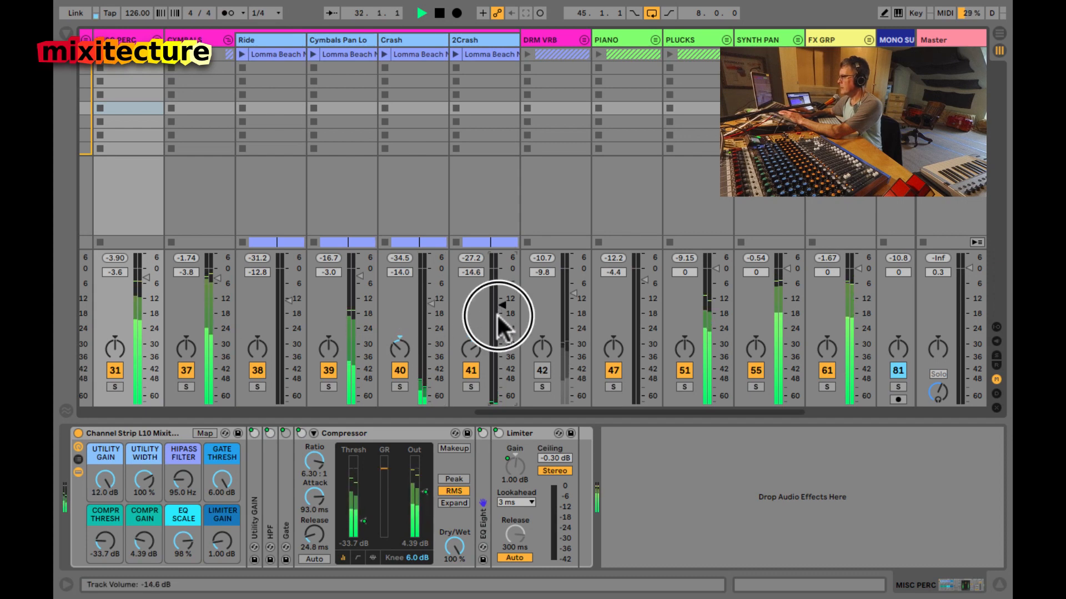
# Step: Check the CYMBALS channel strip, play the crash section from bar 33 and compare the group soloed and in the full mix
pyautogui.click(196, 41)
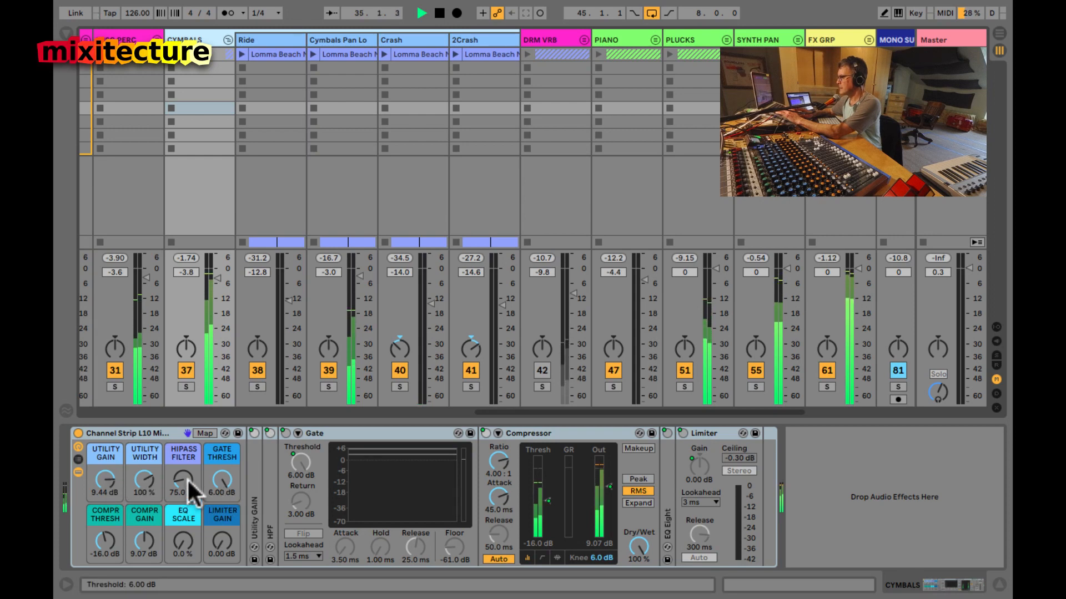
pyautogui.click(131, 431)
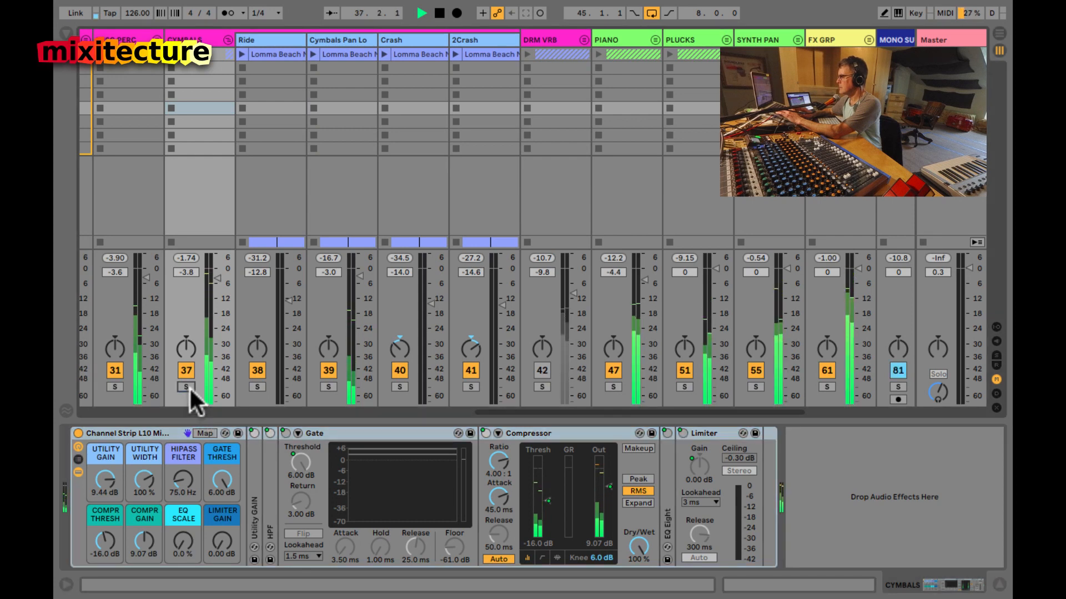
pyautogui.press('Tab')
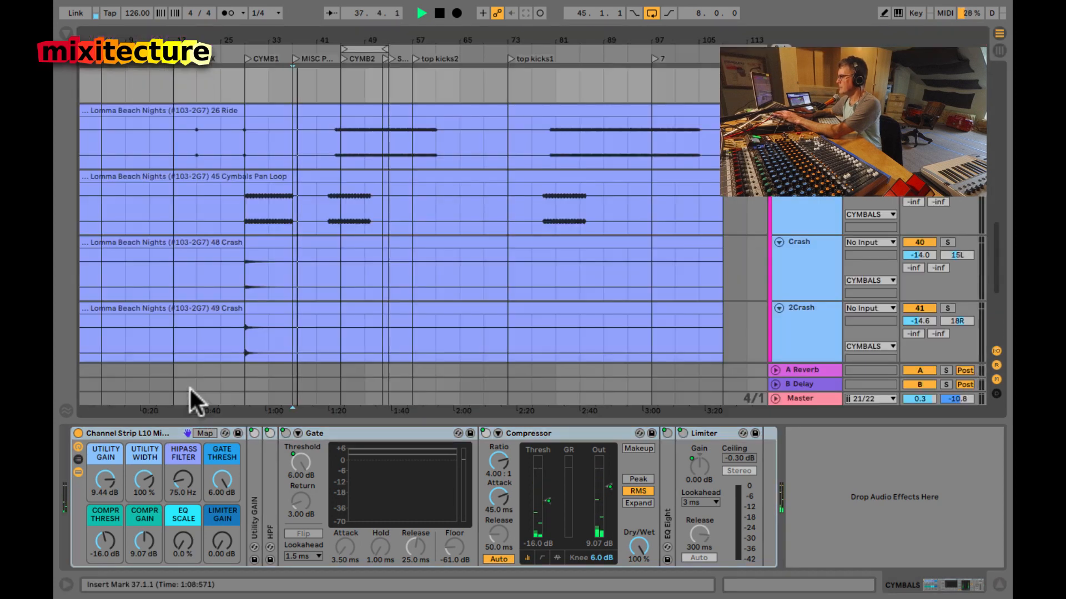
pyautogui.click(270, 259)
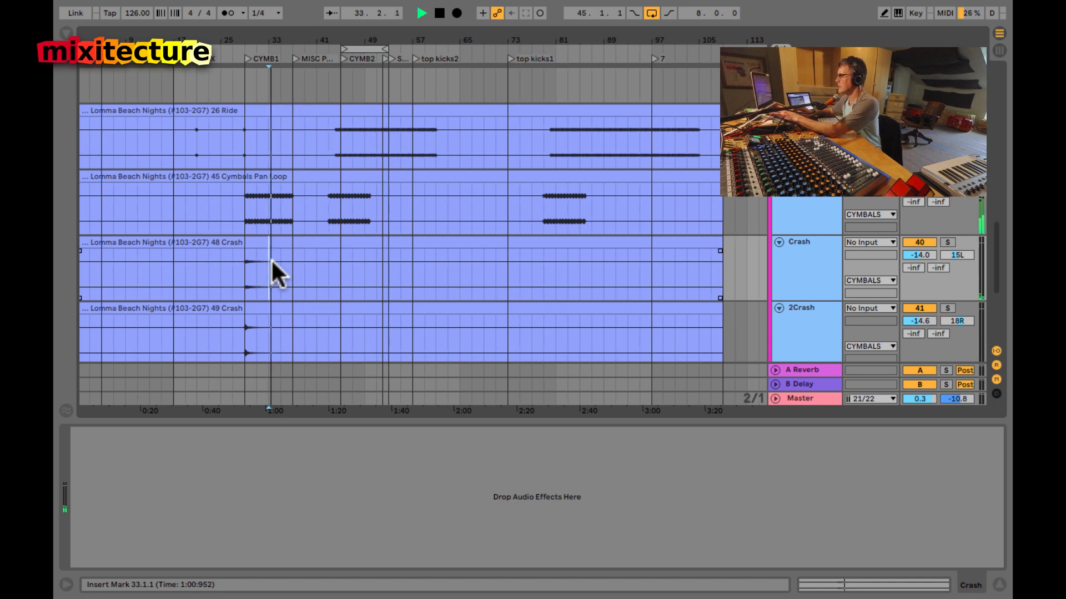
pyautogui.press('Tab')
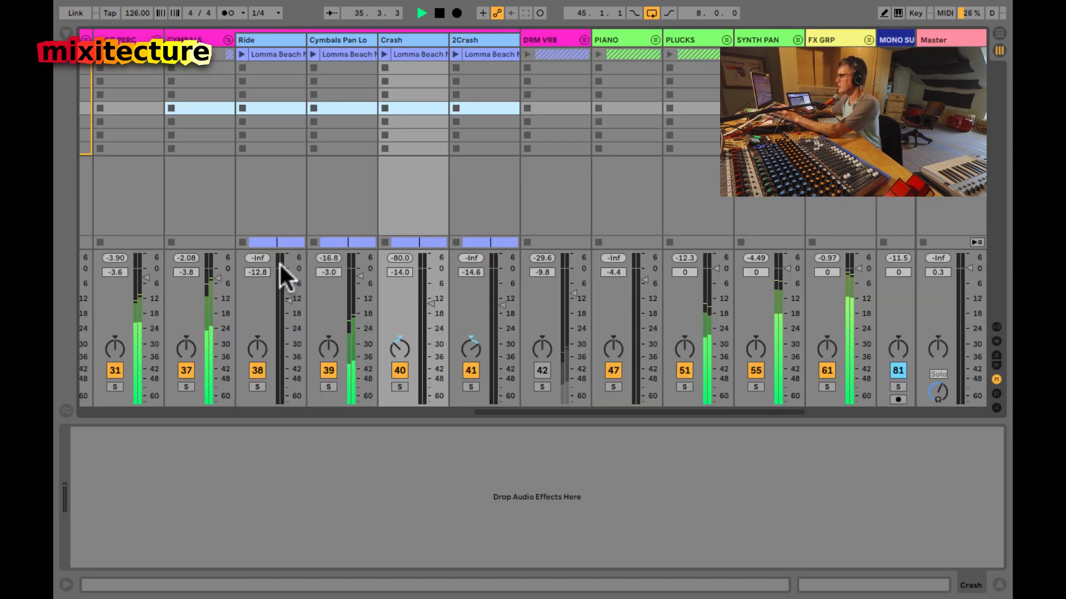
pyautogui.click(186, 387)
pyautogui.click(186, 388)
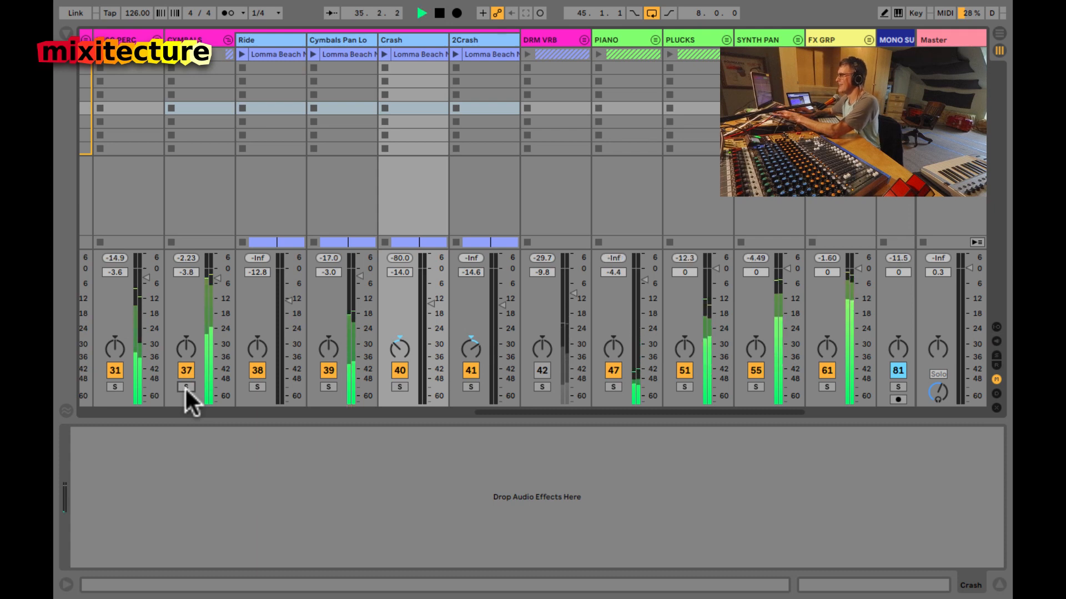
# Step: Move the arrangement loop to start at 28.4.1, just before CYMB1, shorten it to two bars and play it
pyautogui.press('Tab')
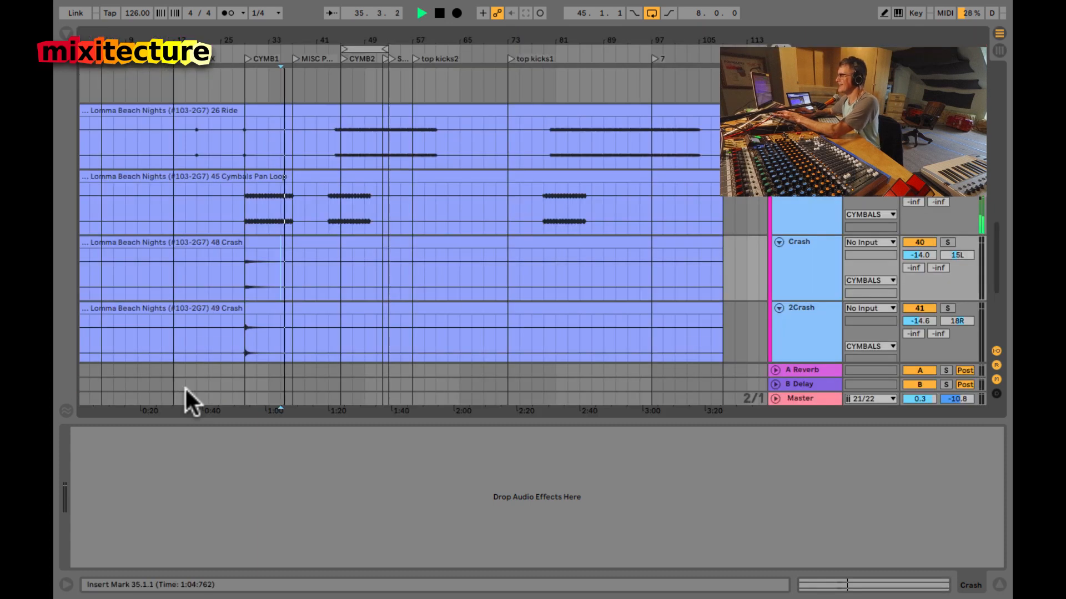
pyautogui.click(249, 57)
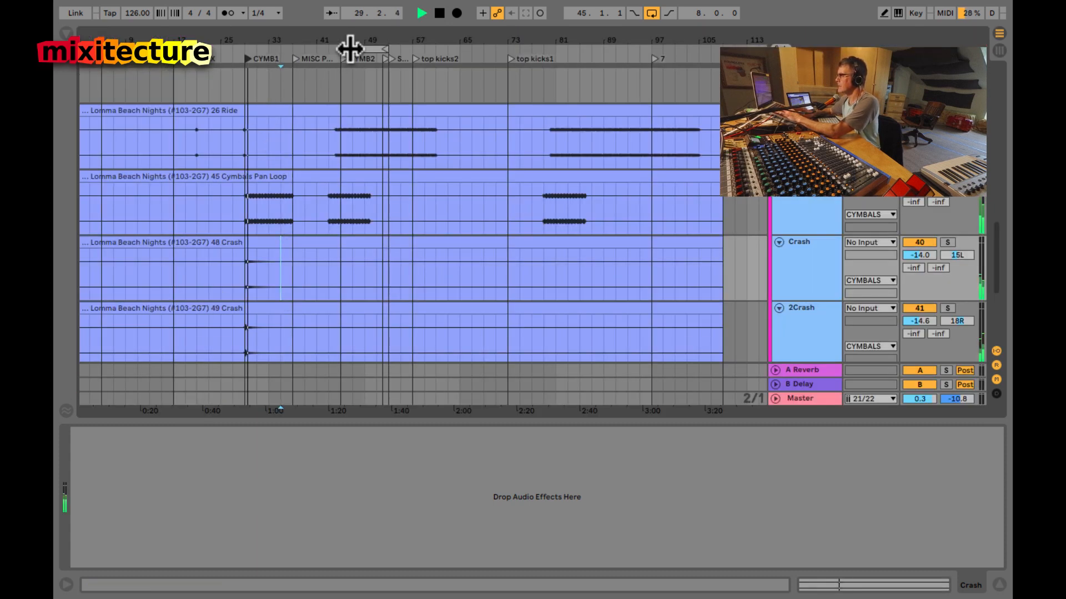
pyautogui.moveTo(350, 47); pyautogui.dragTo(293, 48)
pyautogui.press('super+Down')
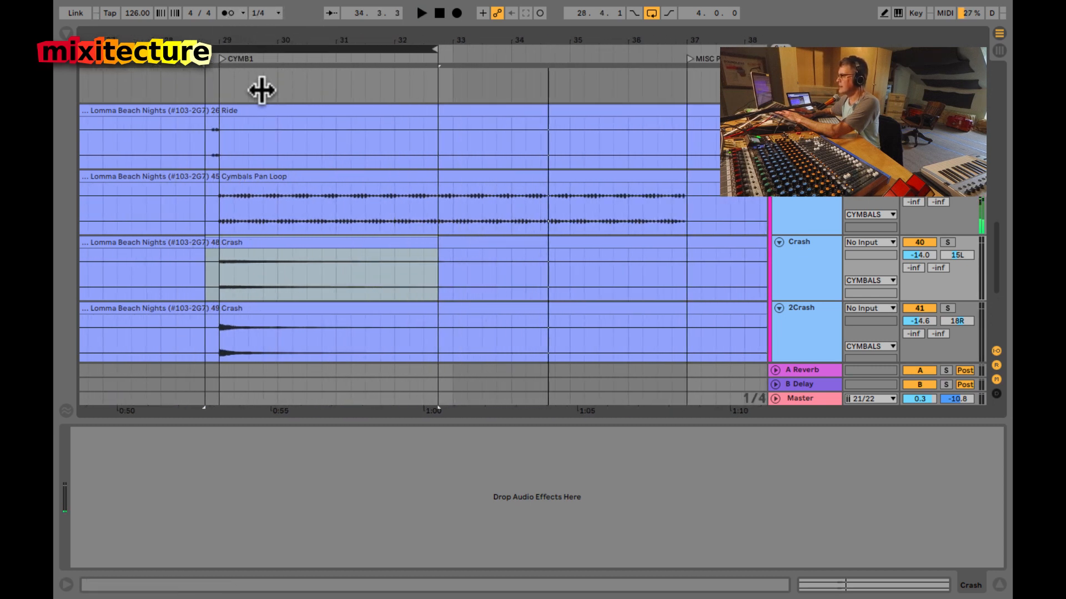
pyautogui.click(222, 142)
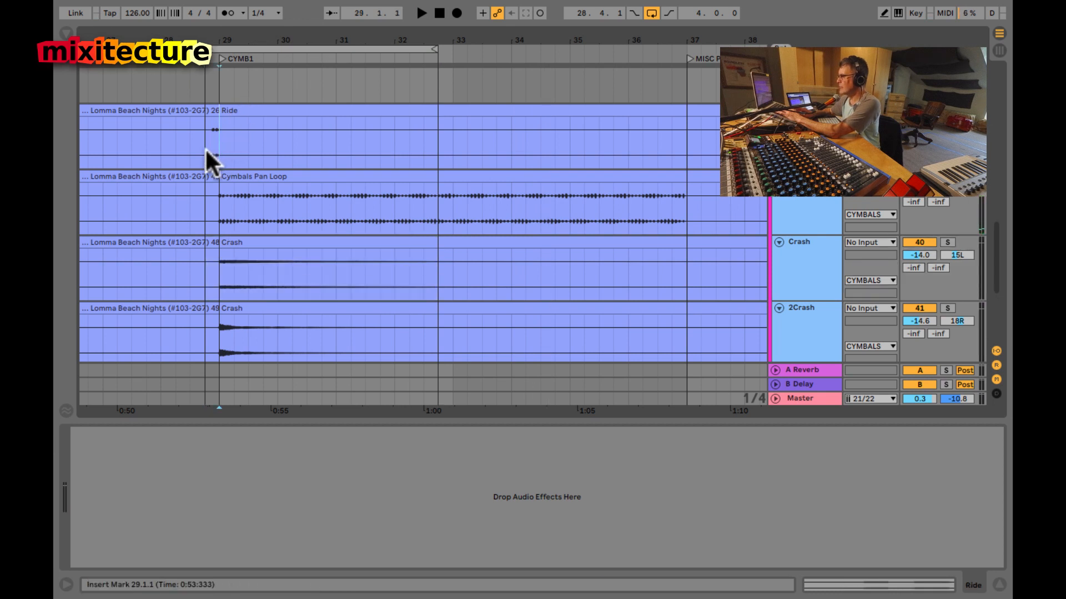
pyautogui.click(204, 144)
pyautogui.press('space')
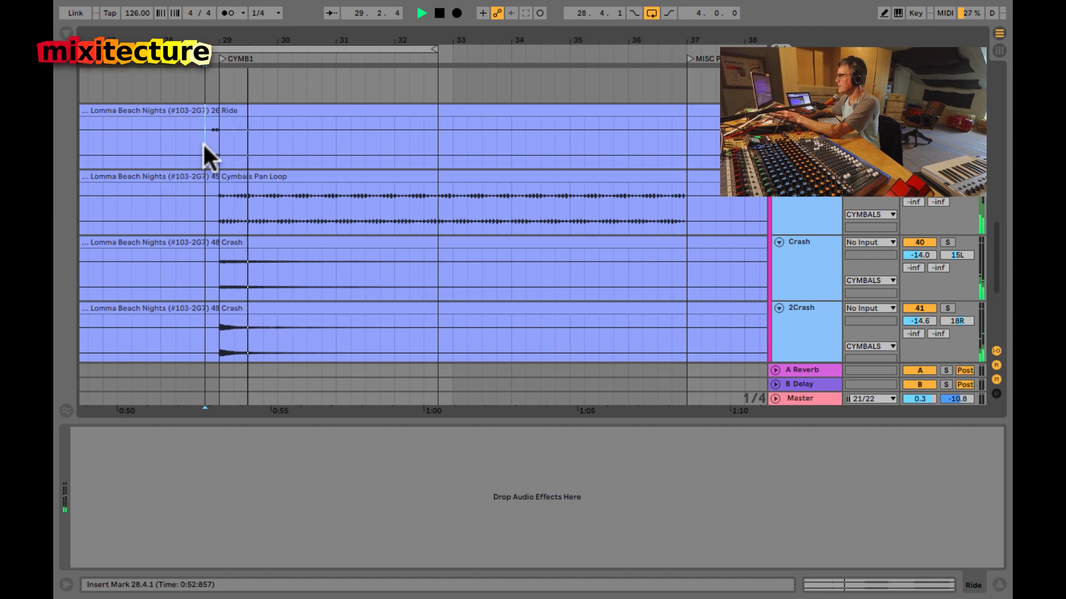
pyautogui.click(328, 49)
pyautogui.hotkey('ctrl', 'Down')
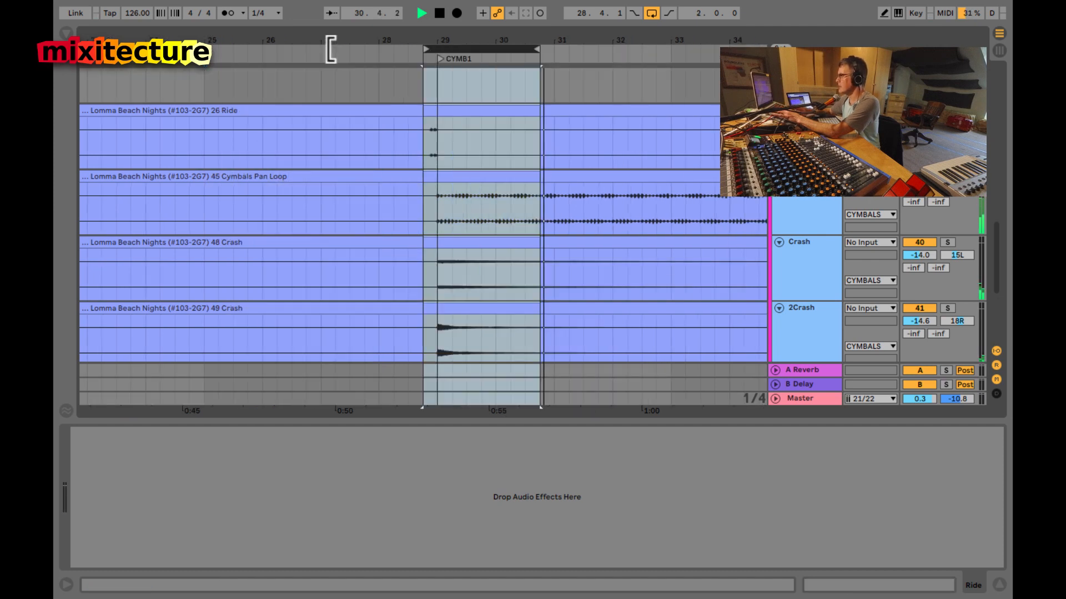
# Step: Lower the compressor threshold of the CYMBALS channel strip to -36.0 dB
pyautogui.press('Tab')
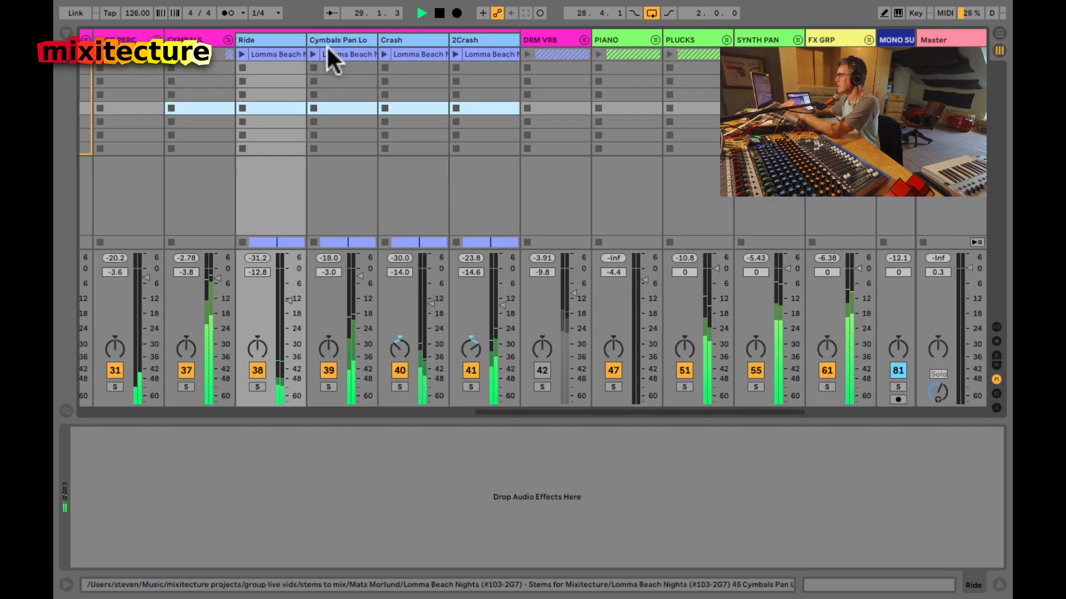
pyautogui.click(182, 39)
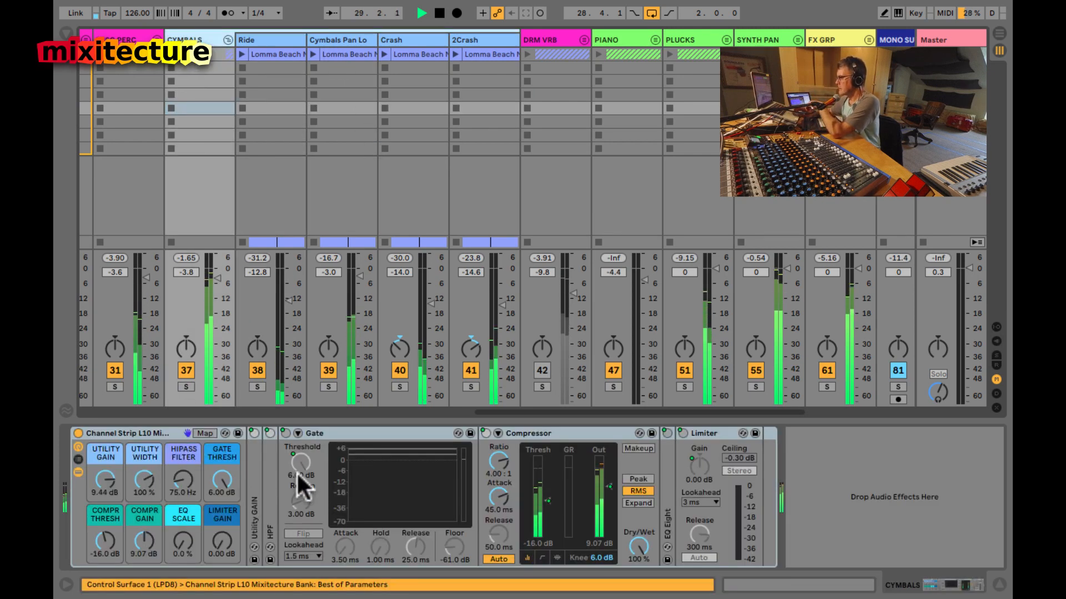
pyautogui.click(160, 433)
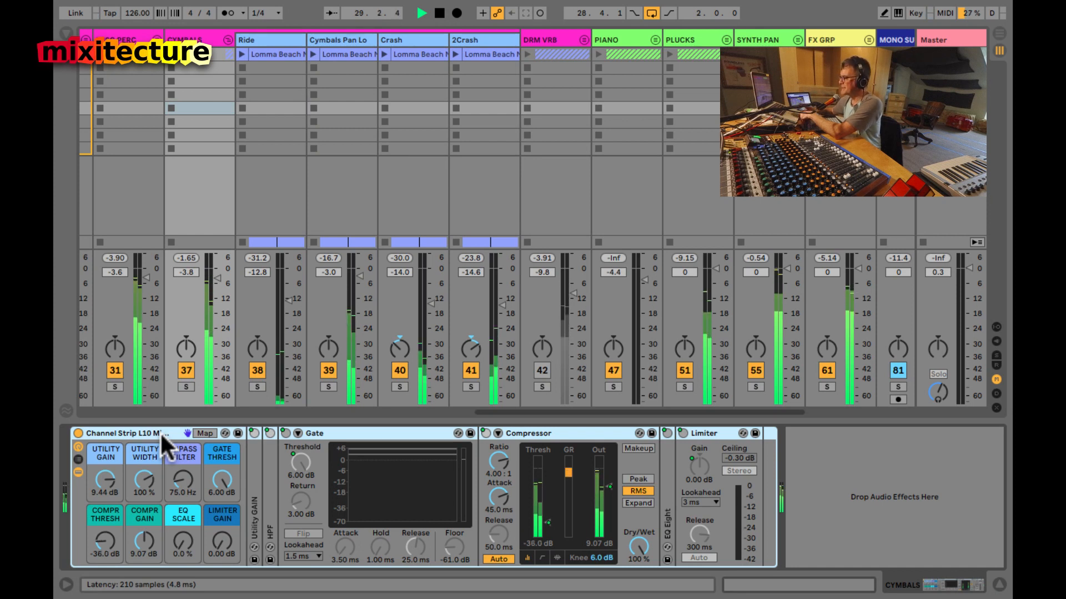
# Step: Audition the Crash and 2Crash tracks in solo, then return to the full mix
pyautogui.click(399, 387)
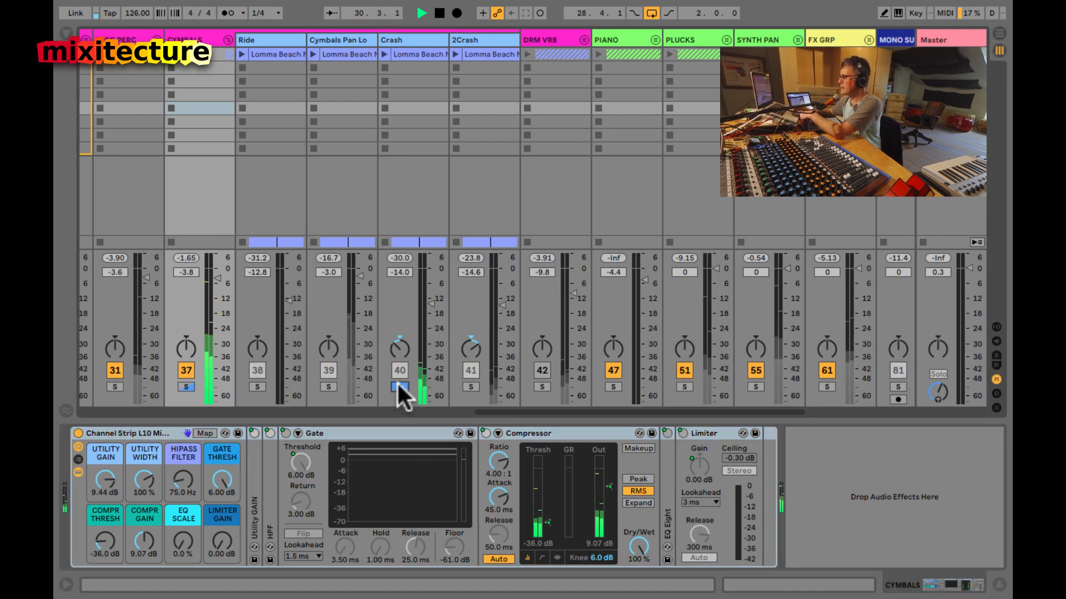
pyautogui.click(466, 386)
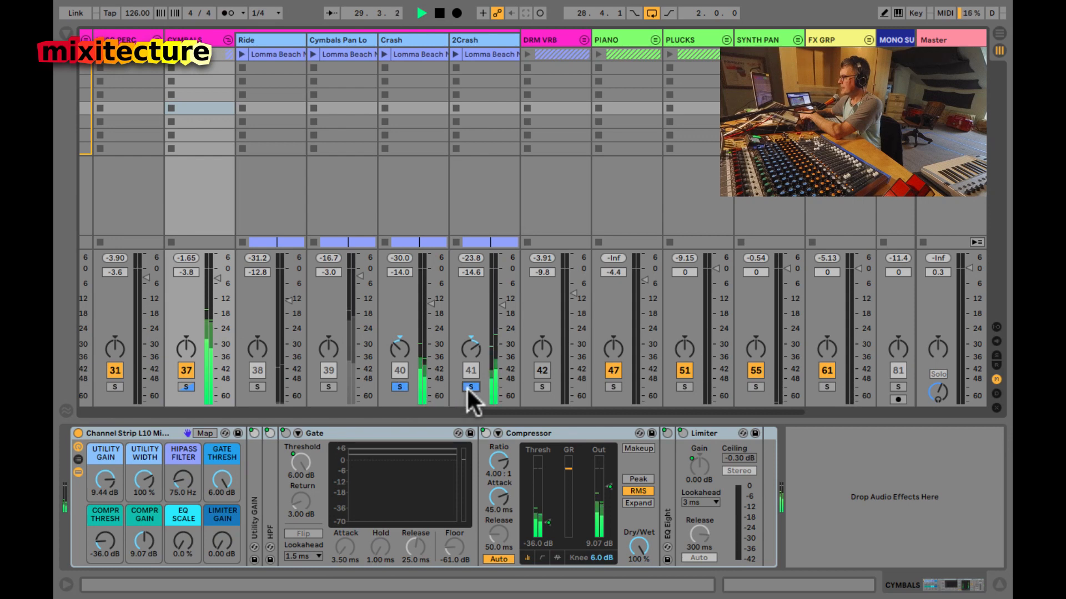
pyautogui.click(467, 386)
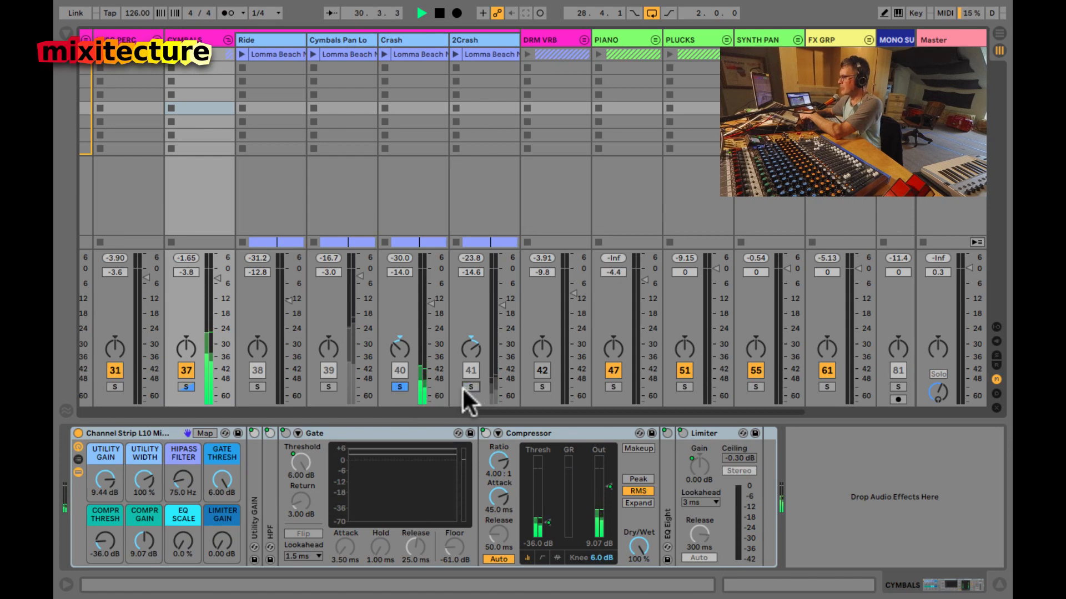
pyautogui.click(399, 387)
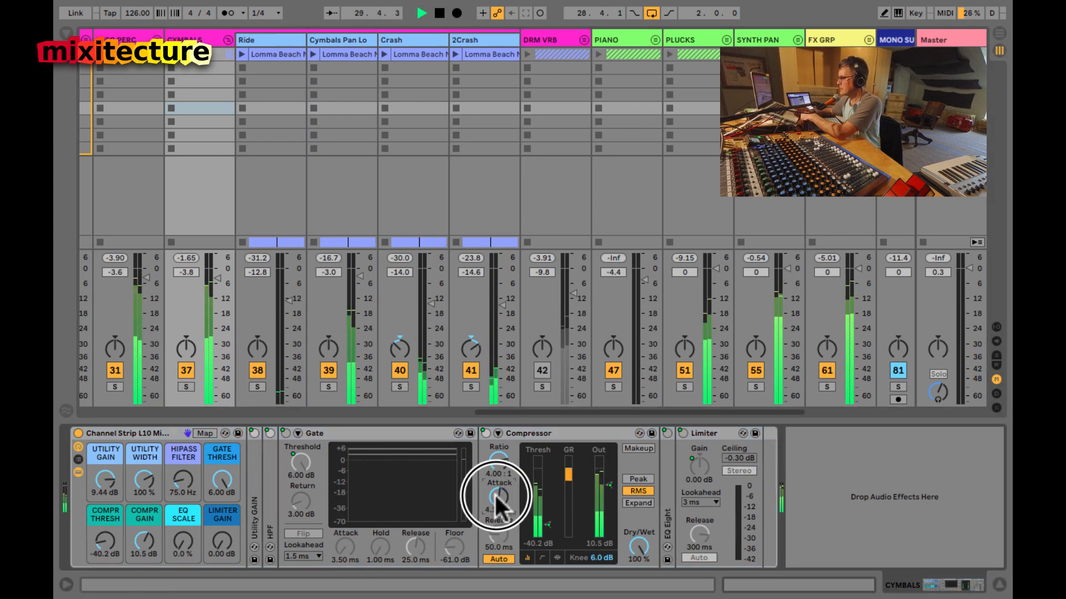
# Step: Set the CYMBALS compressor's attack to 2.19 ms with automatic release off, and solo the group
pyautogui.moveTo(493, 493); pyautogui.dragTo(492, 555)
pyautogui.click(492, 557)
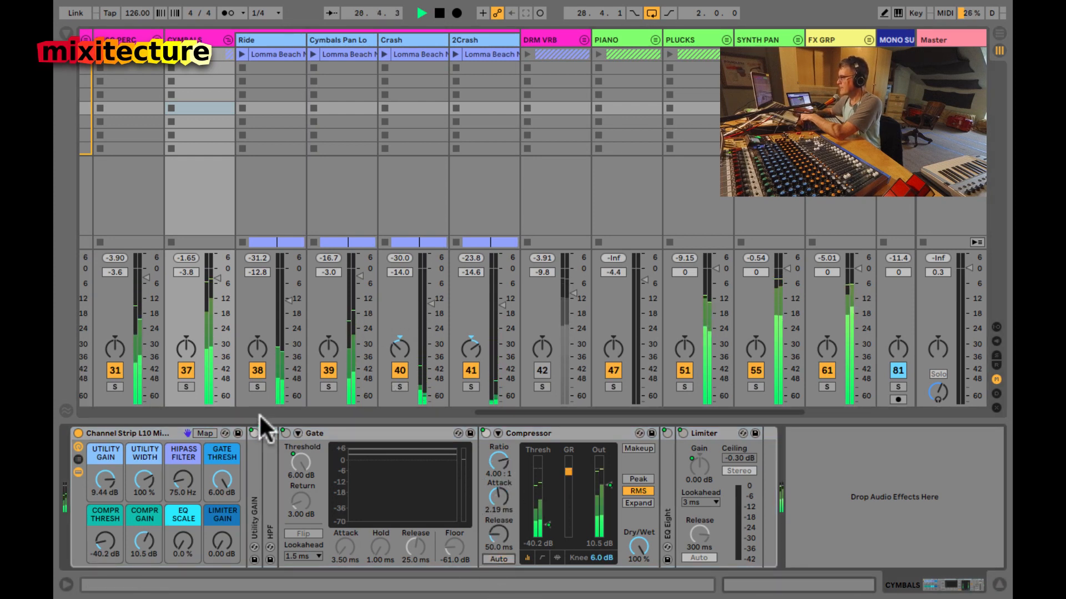
pyautogui.click(186, 387)
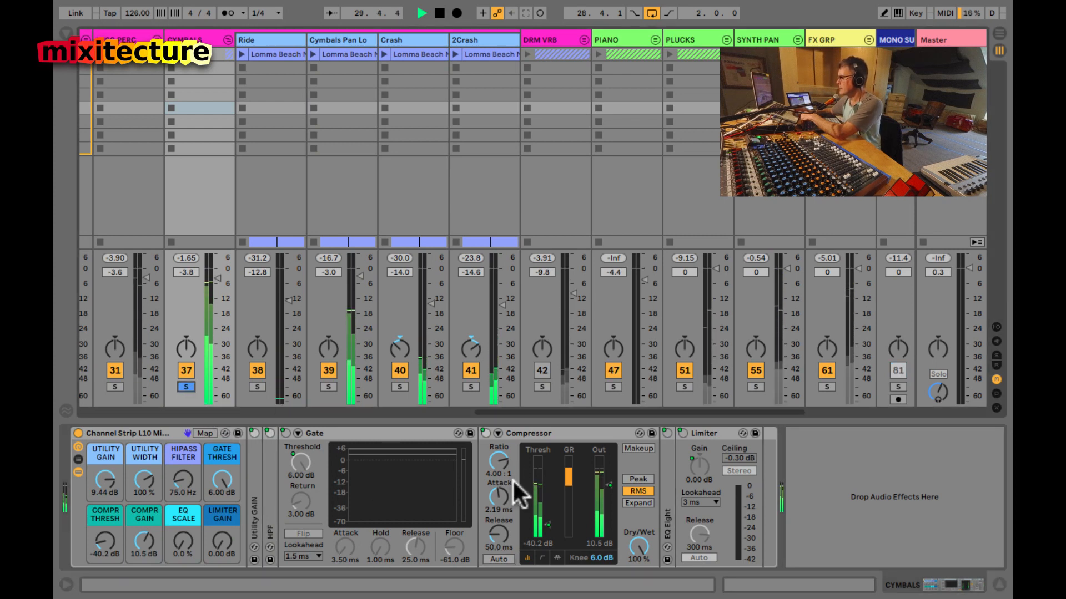
# Step: Set the CYMBALS channel strip to compressor ratio 4.85:1, attack 4.99 ms, release 27.7 ms, threshold -31.3 dB, EQ scale 91% and limiter gain 6.00 dB
pyautogui.moveTo(501, 493); pyautogui.dragTo(500, 466)
pyautogui.moveTo(498, 527); pyautogui.dragTo(498, 530)
pyautogui.click(169, 431)
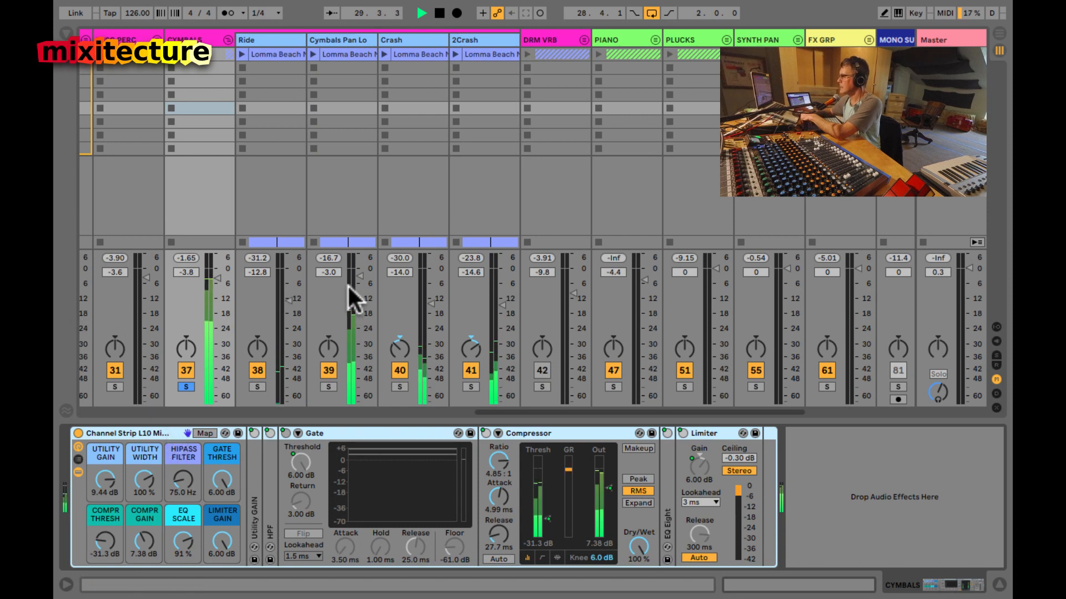
# Step: Raise the Cymbals Pan Lo volume to -0.3 dB and resume full-mix playback without the CYMBALS solo or the loop
pyautogui.moveTo(361, 288); pyautogui.dragTo(358, 286)
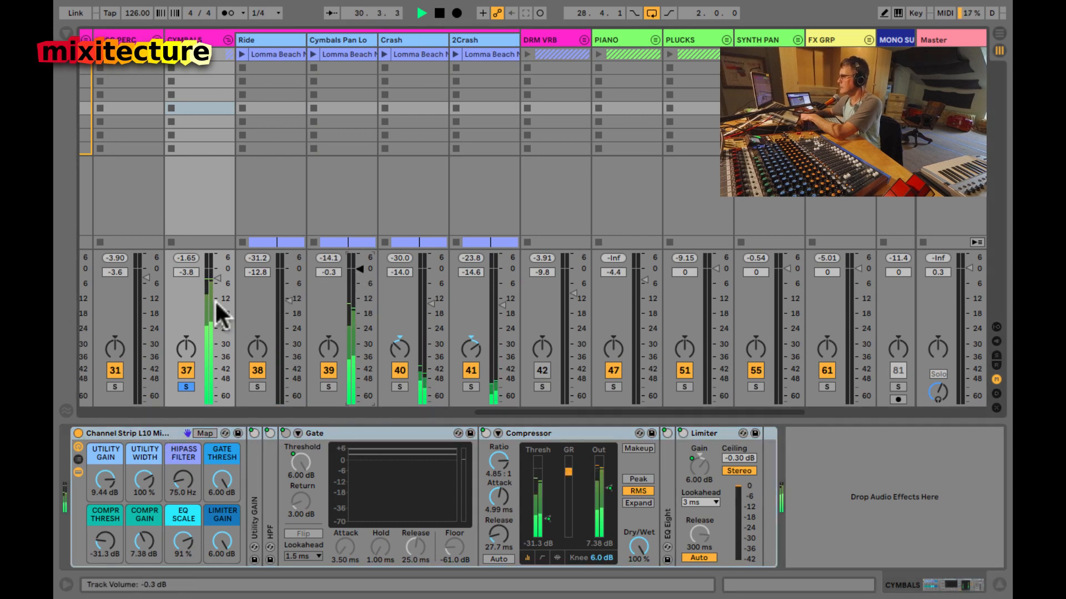
pyautogui.click(186, 386)
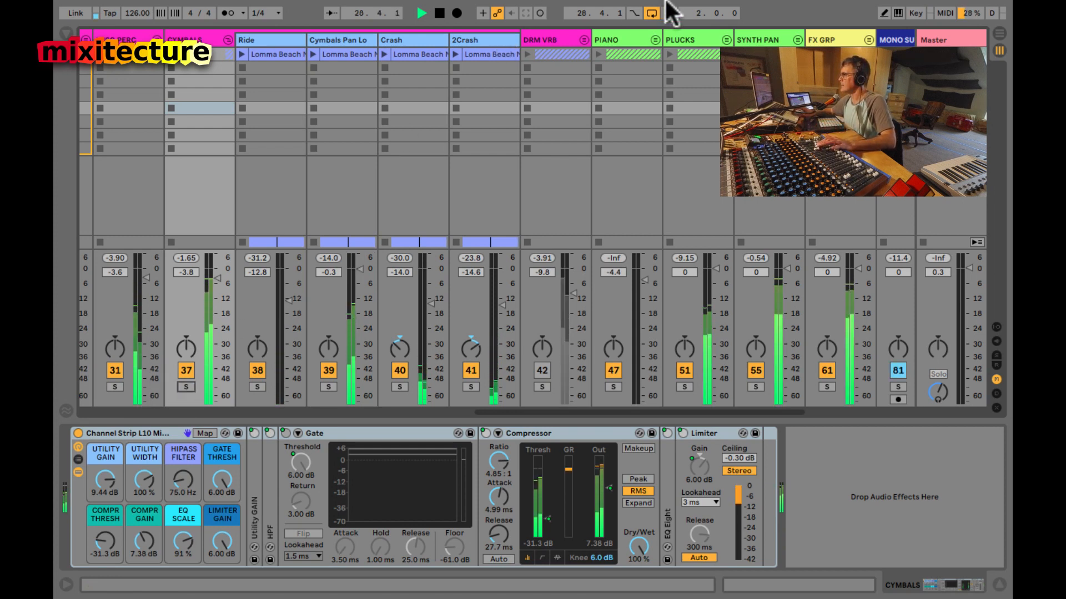
pyautogui.click(651, 13)
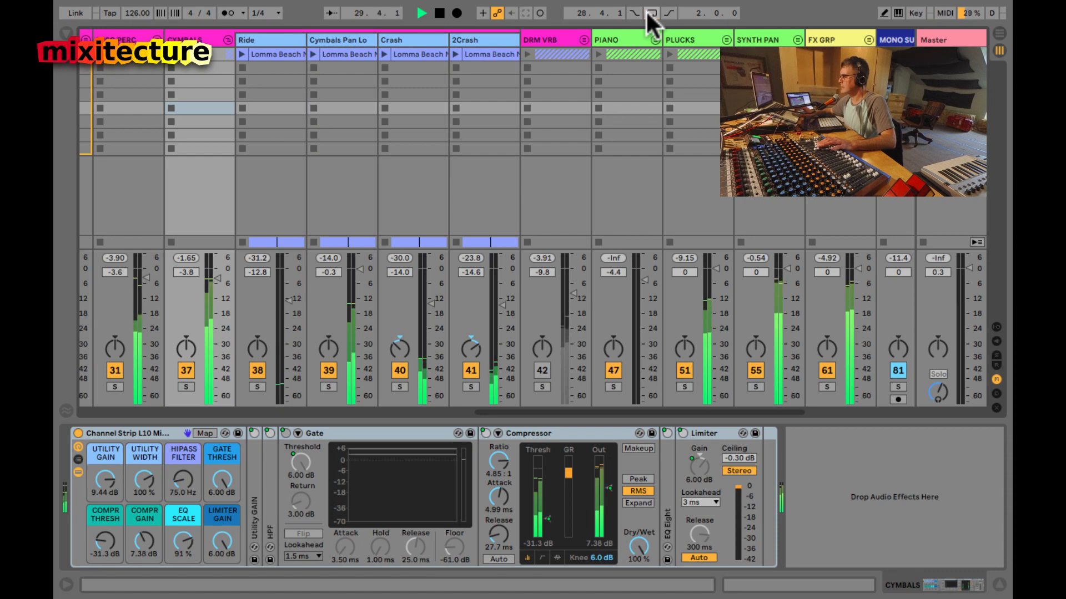
# Step: Fold the DRM LOOPS and CYMBALS groups and lower the hihats group volume to -3.6 dB
pyautogui.hscroll(-2, 394, 141)
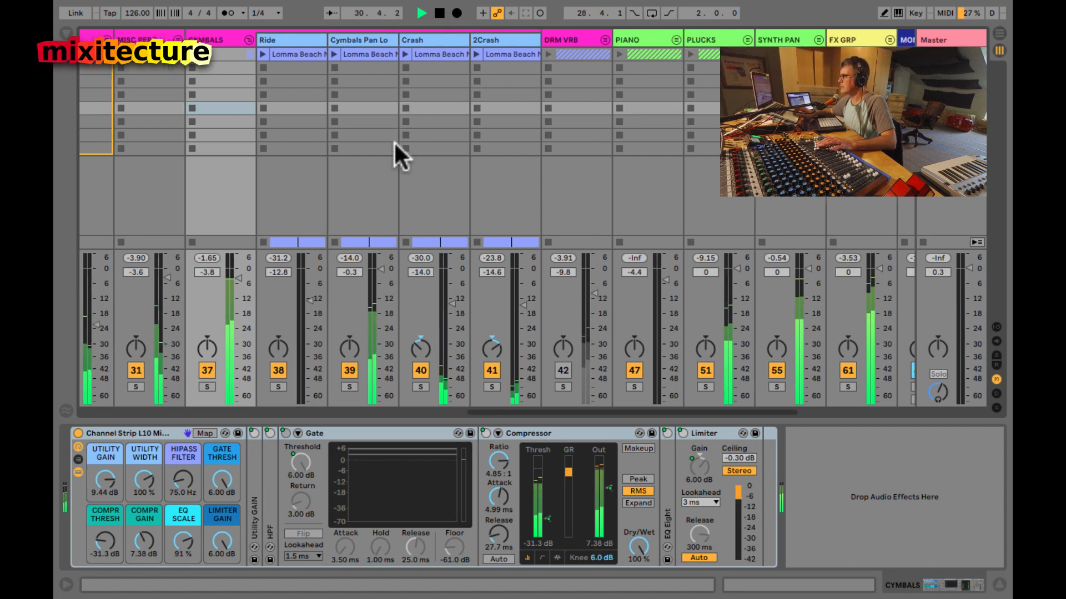
pyautogui.hscroll(-10, 395, 141)
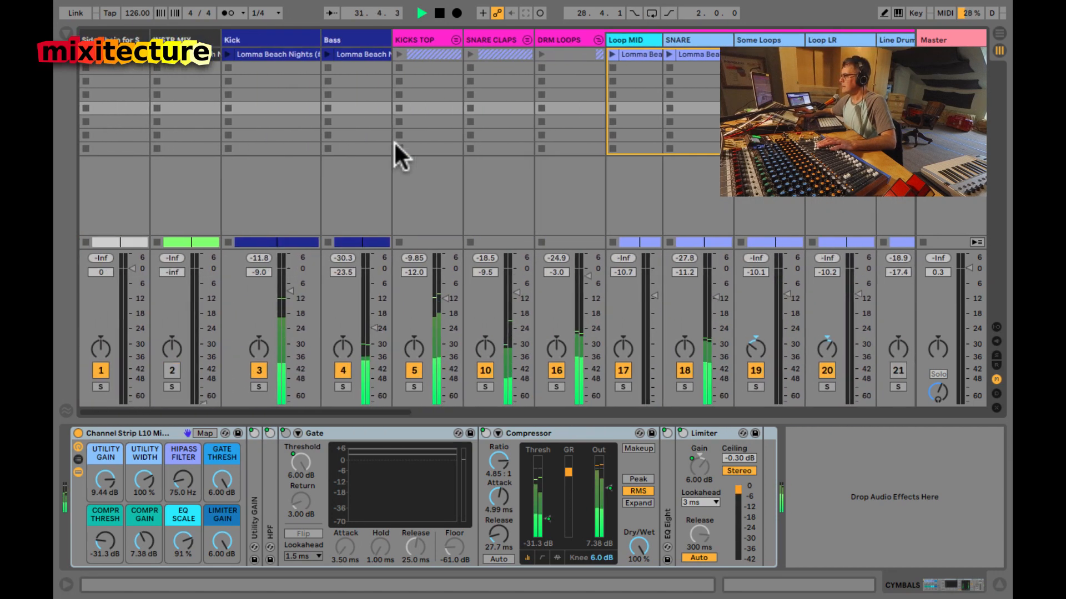
pyautogui.click(597, 36)
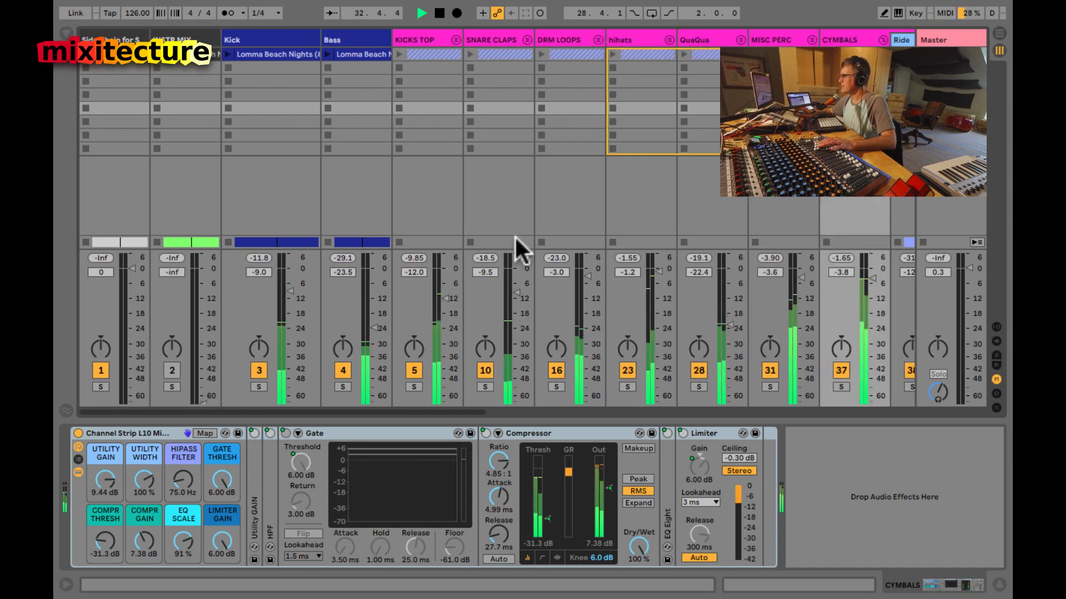
pyautogui.hscroll(4, 514, 235)
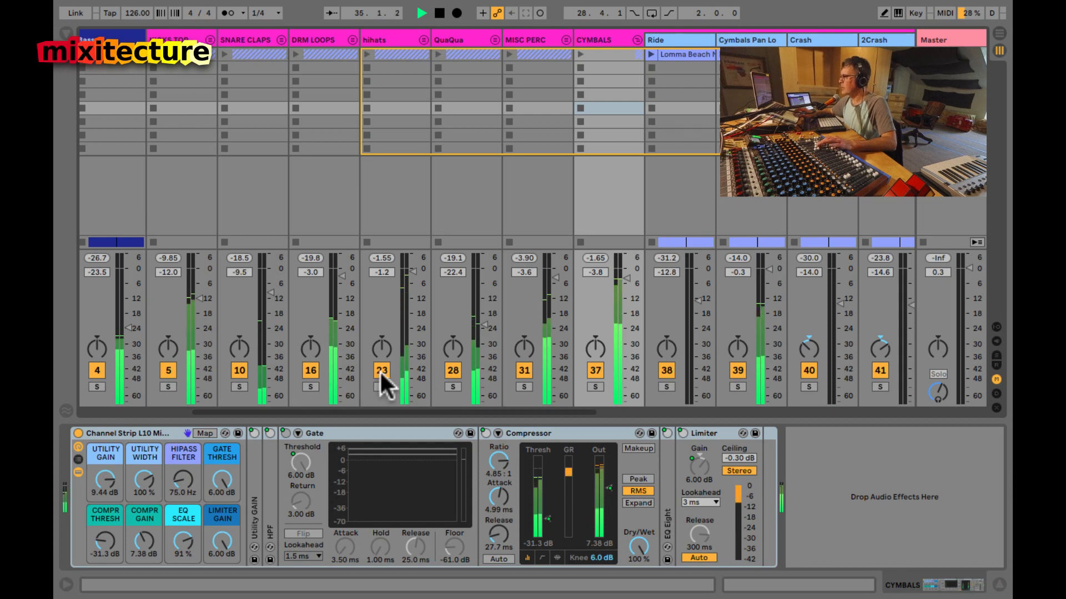
pyautogui.click(635, 39)
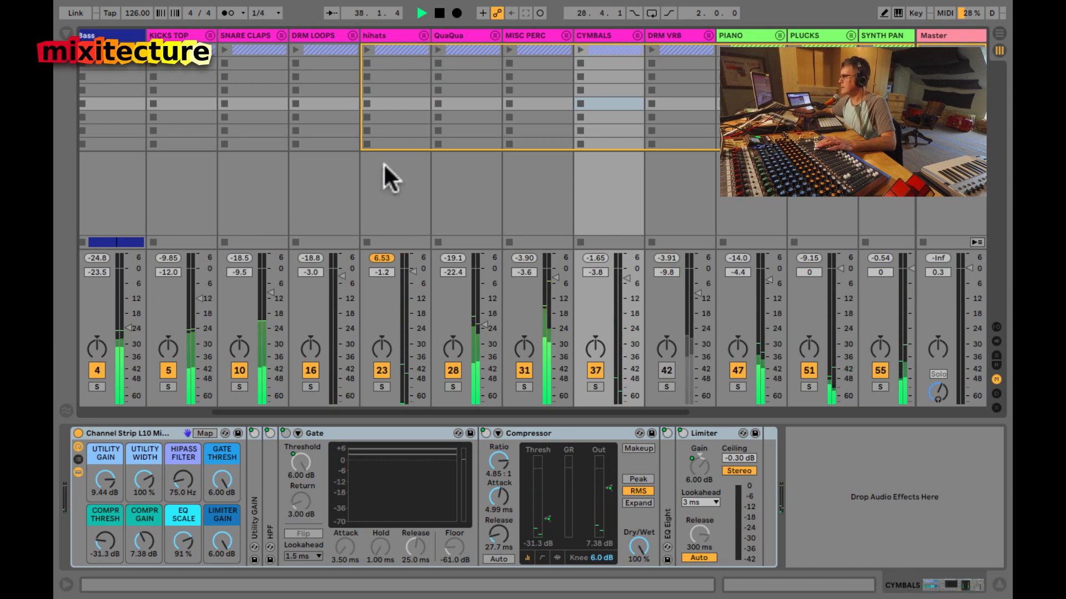
pyautogui.moveTo(412, 271); pyautogui.dragTo(411, 278)
# Step: Loop the 12 bars of the arrangement from the CYMB2 marker at bar 45 to the top kicks2 marker at bar 57
pyautogui.press('Tab')
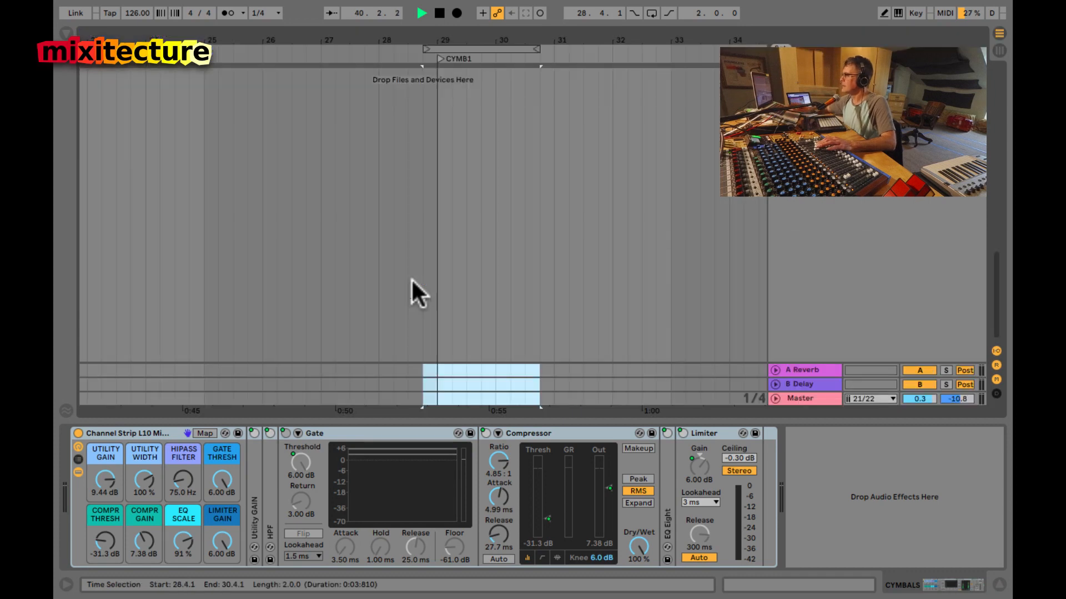
pyautogui.doubleClick(404, 45)
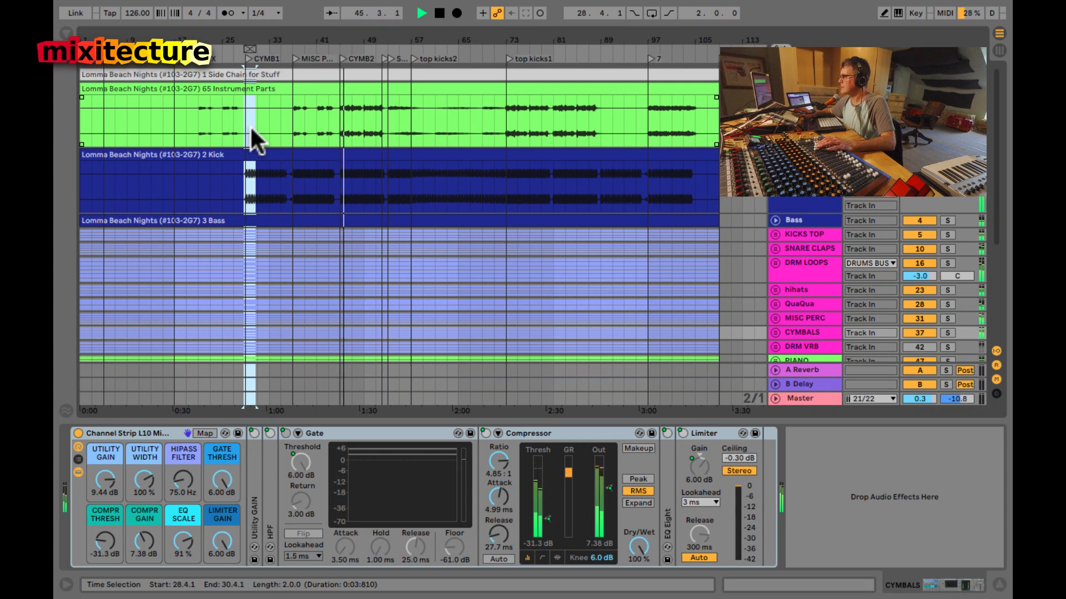
pyautogui.moveTo(357, 40); pyautogui.dragTo(361, 36)
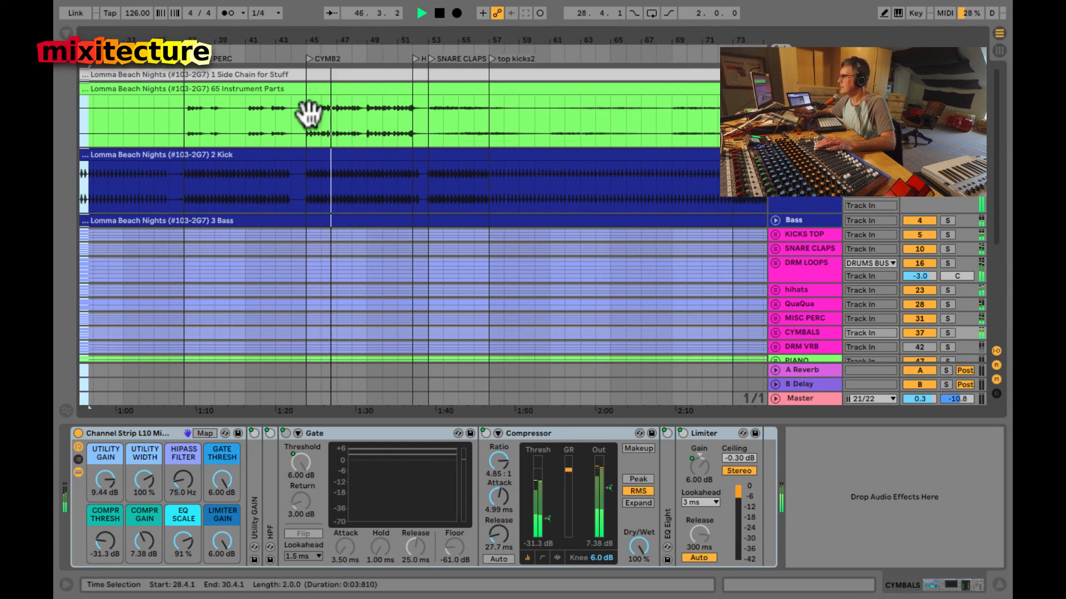
pyautogui.moveTo(305, 111); pyautogui.dragTo(486, 133)
pyautogui.hotkey('ctrl', 'l')
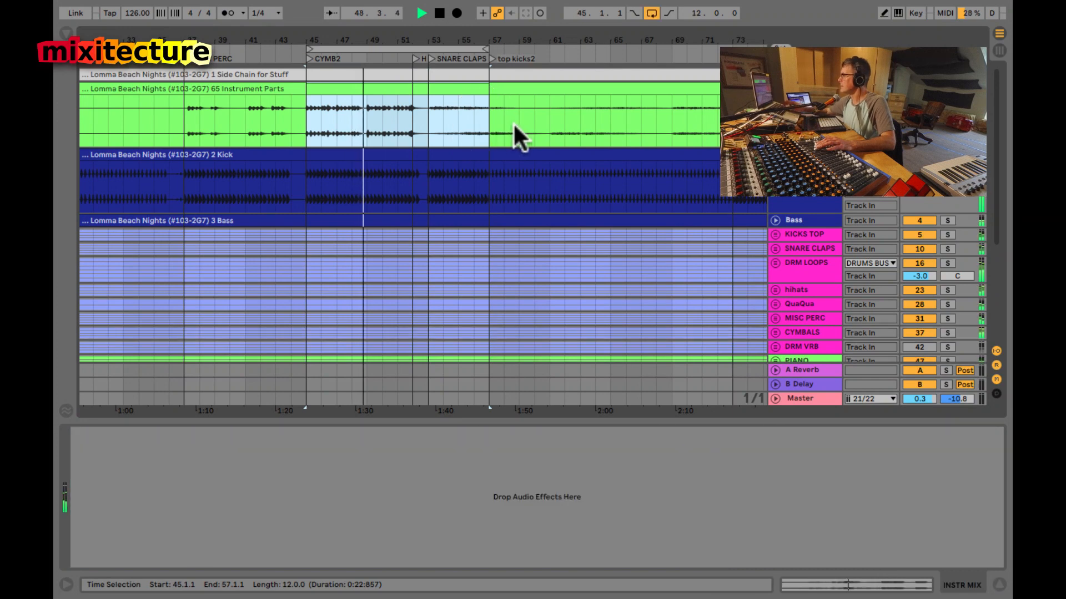
# Step: Mute the CYMBALS, MISC PERC, QuaQua, hihats, SNARE CLAPS and KICKS TOP groups in the mixer, and audition DRM LOOPS briefly in solo
pyautogui.press('Tab')
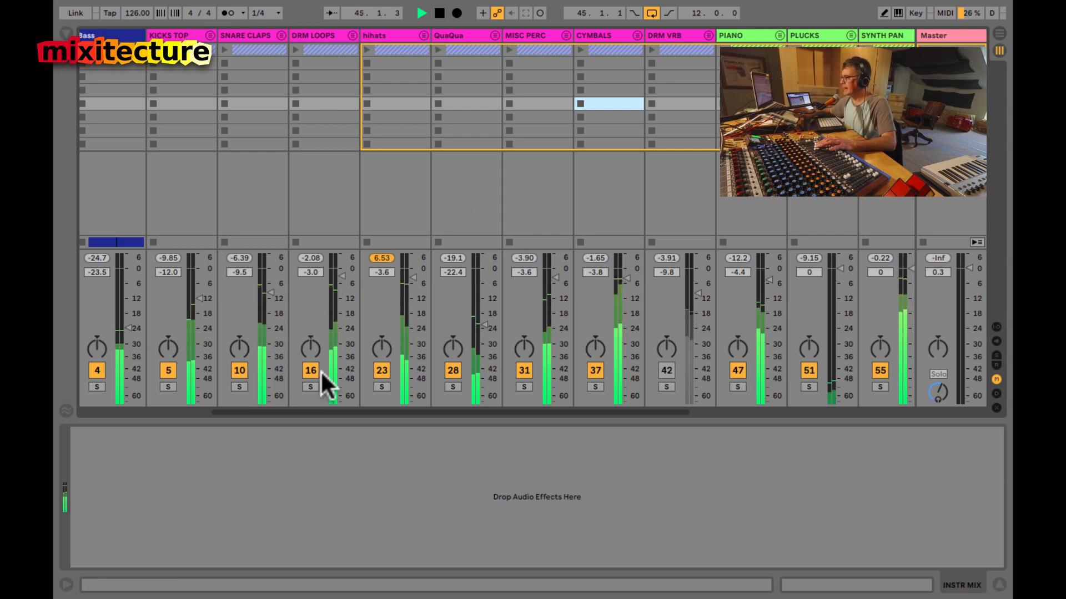
pyautogui.click(597, 369)
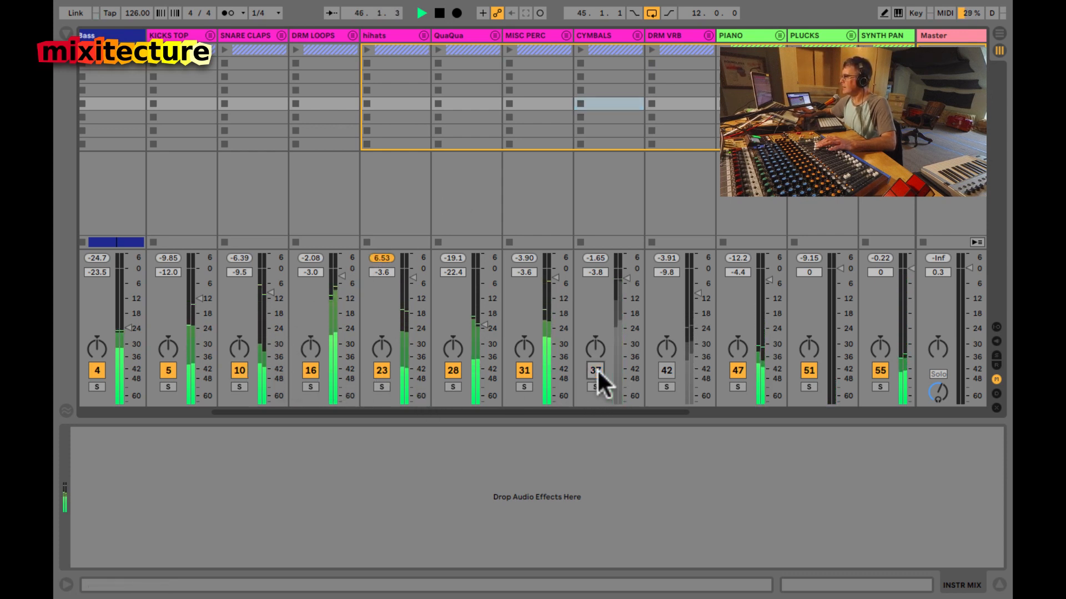
pyautogui.click(522, 370)
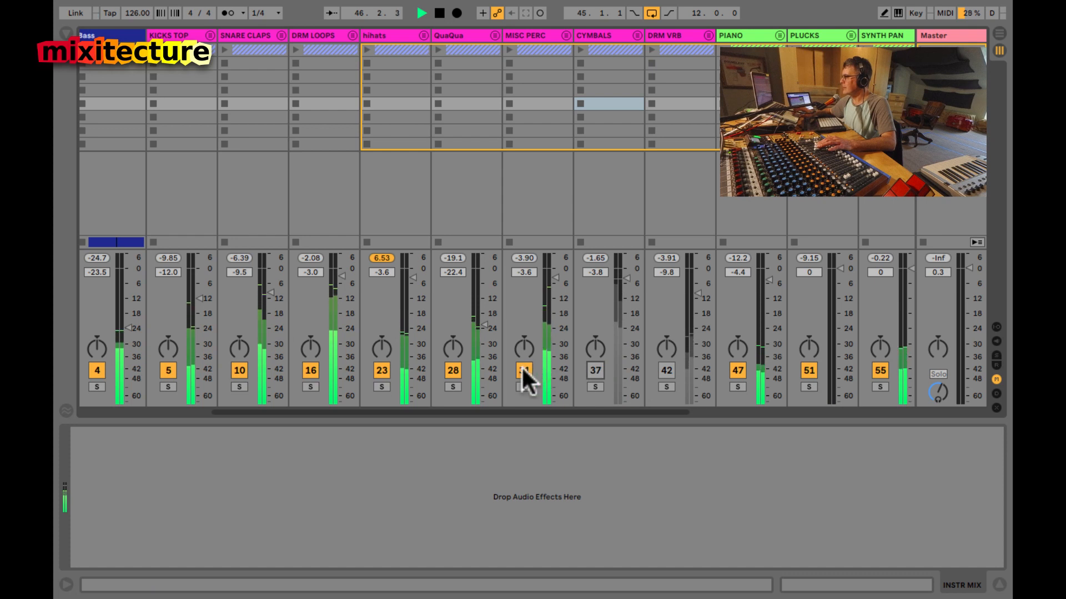
pyautogui.click(453, 371)
pyautogui.click(381, 371)
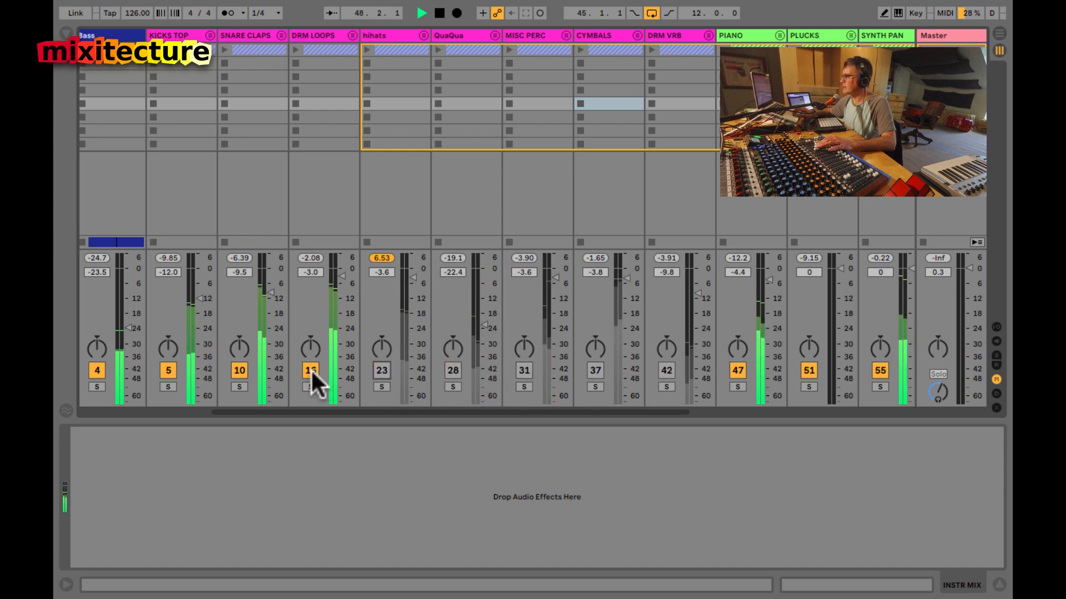
pyautogui.click(239, 371)
pyautogui.click(165, 372)
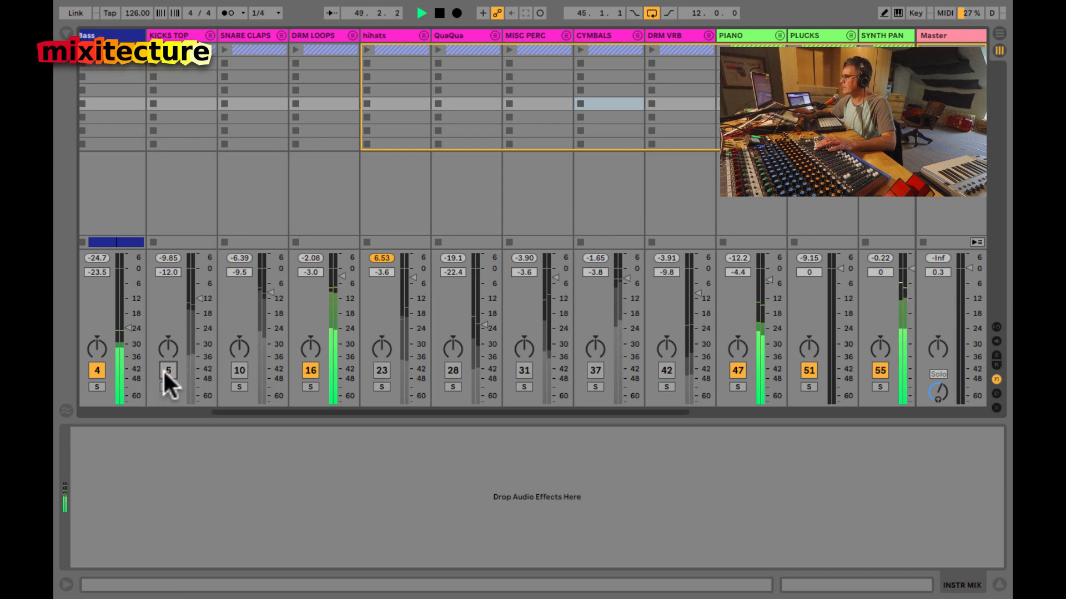
pyautogui.click(310, 386)
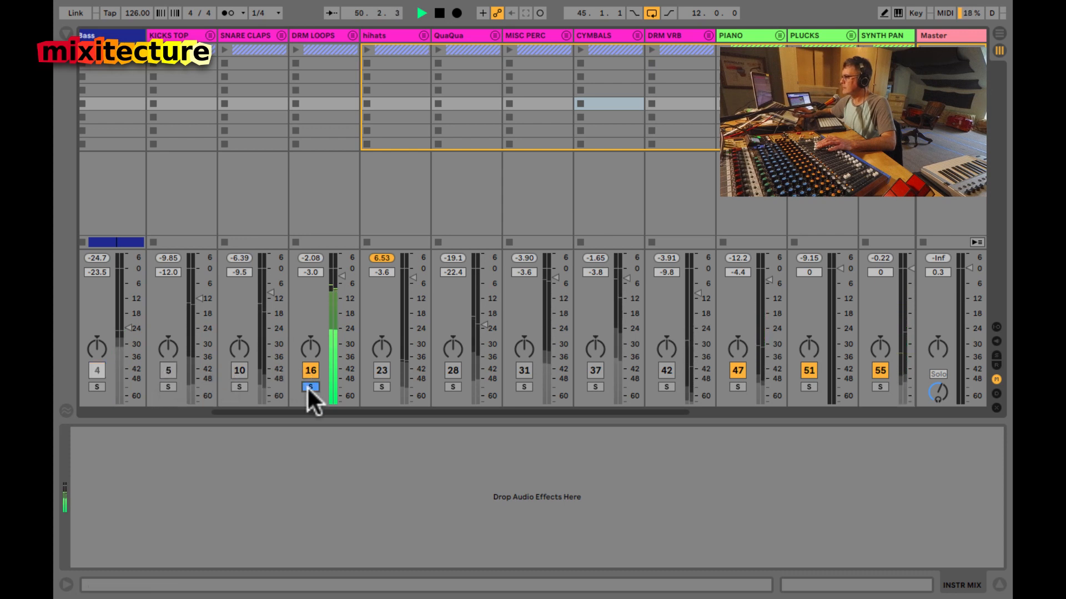
pyautogui.click(309, 387)
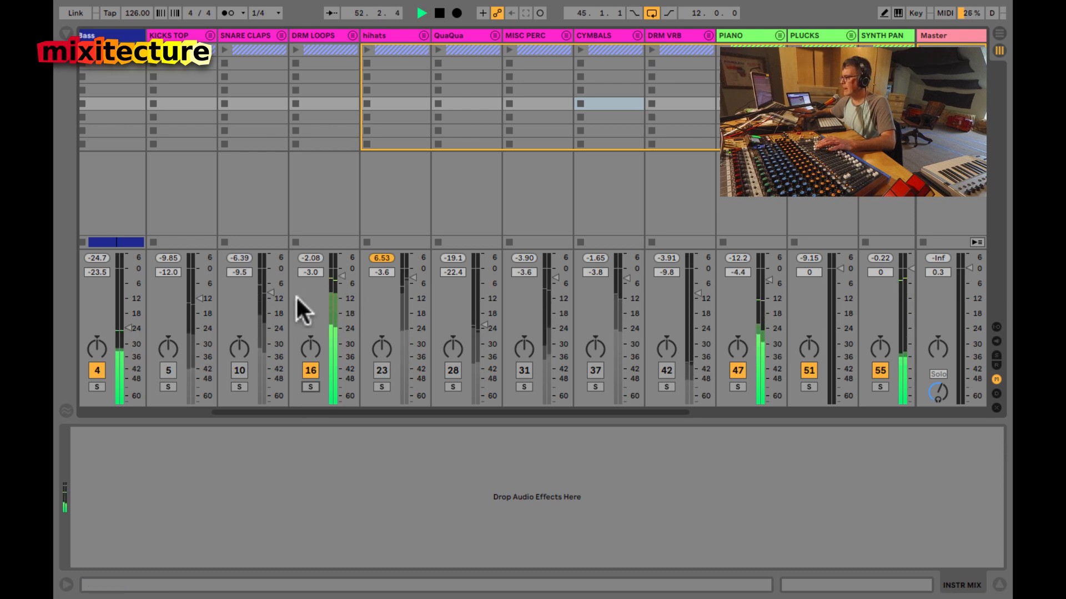
# Step: Bring KICKS TOP back into the mix at -10.4 dB, SNARE CLAPS at -19.7 dB and hihats at -12.2 dB
pyautogui.moveTo(196, 298); pyautogui.dragTo(195, 368)
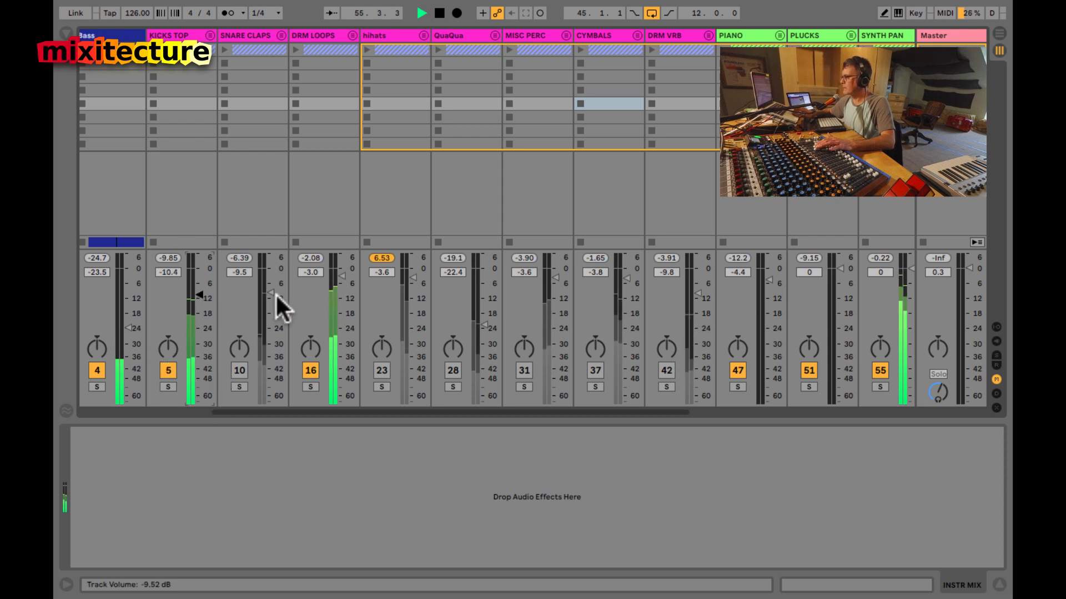
pyautogui.moveTo(273, 293); pyautogui.dragTo(265, 397)
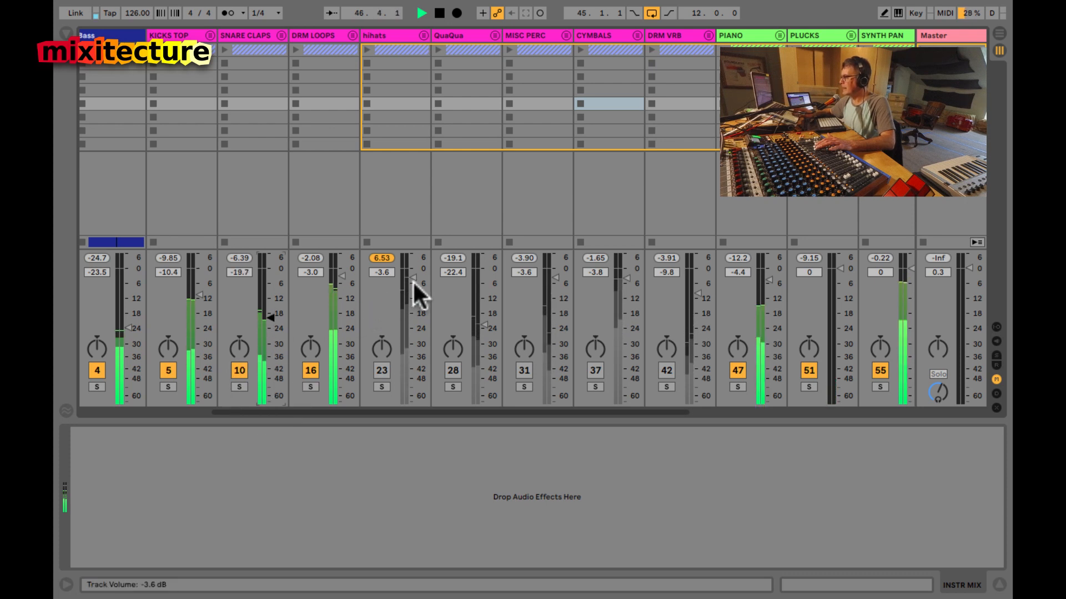
pyautogui.moveTo(412, 281); pyautogui.dragTo(378, 403)
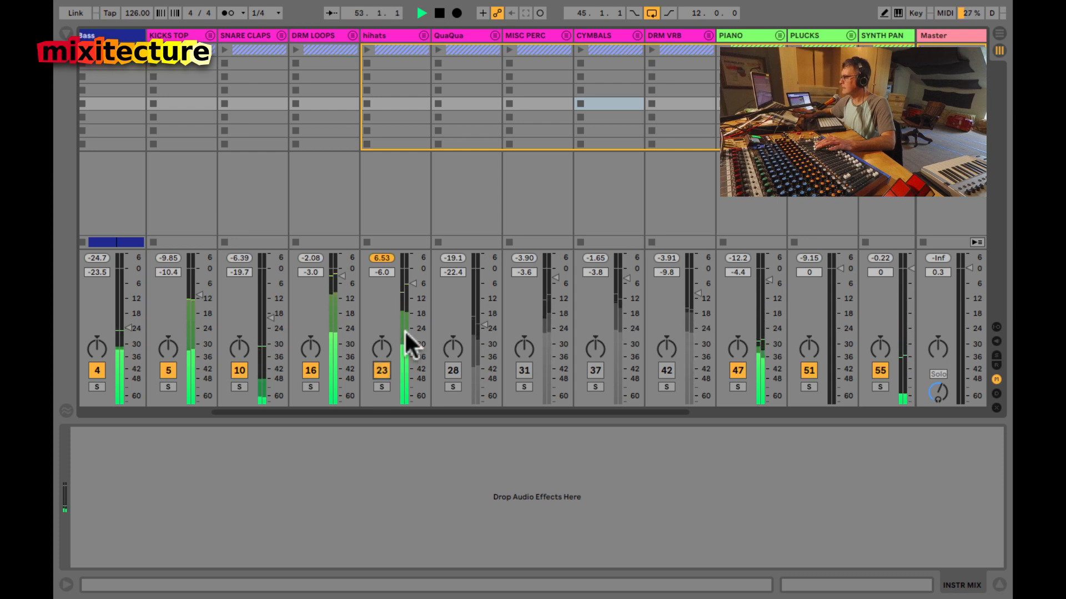
pyautogui.moveTo(407, 285); pyautogui.dragTo(410, 288)
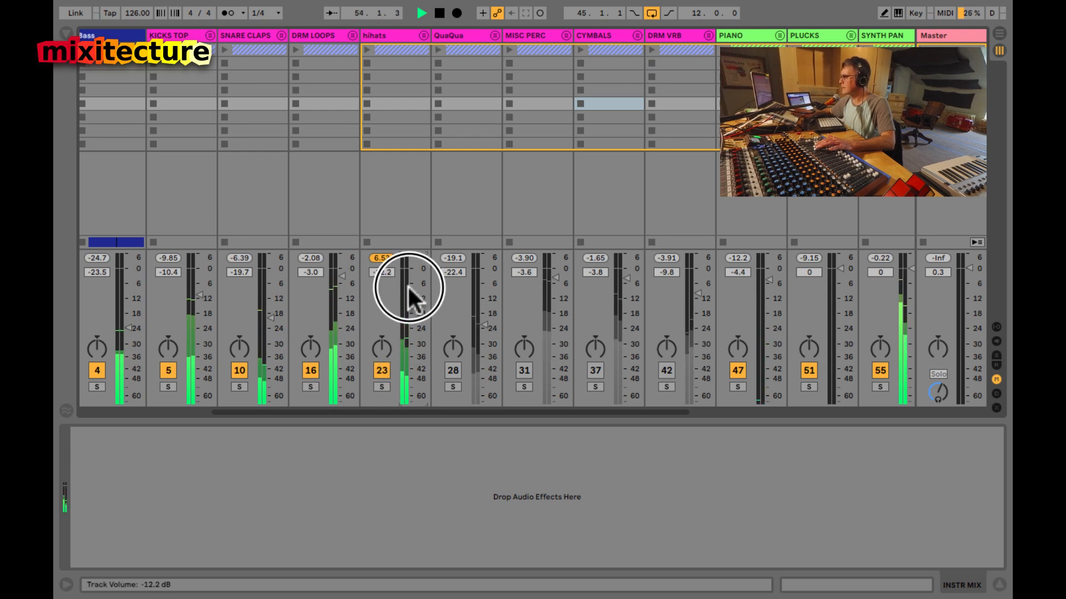
# Step: Bring QuaQua back into the mix at -34.7 dB and MISC PERC at -8.9 dB
pyautogui.moveTo(484, 363); pyautogui.dragTo(481, 392)
pyautogui.moveTo(549, 341); pyautogui.dragTo(549, 341)
pyautogui.click(524, 374)
pyautogui.moveTo(547, 389); pyautogui.dragTo(552, 298)
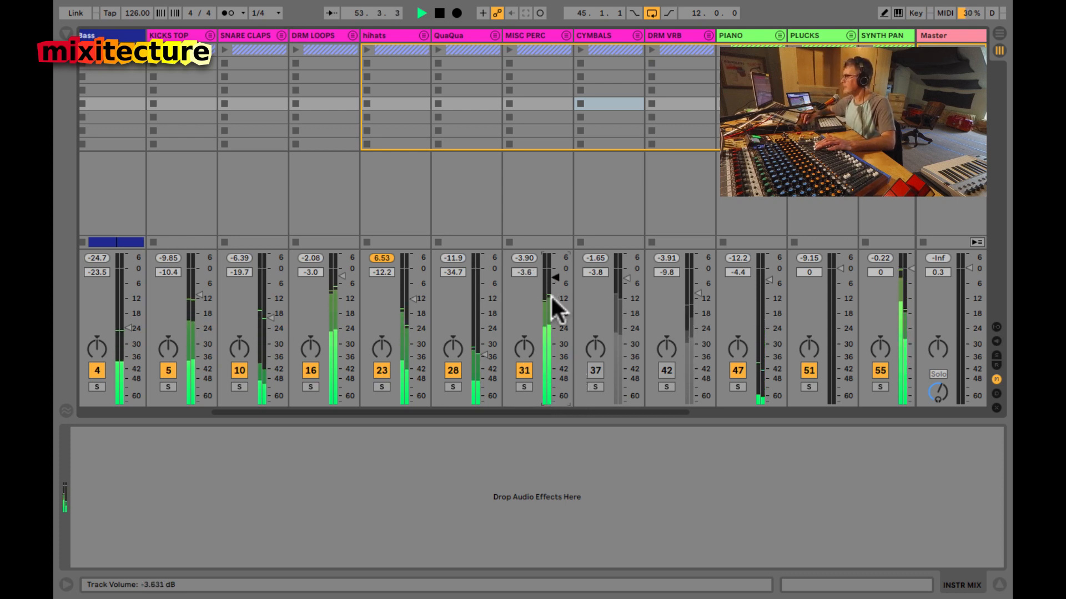
pyautogui.scroll(4, 551, 295)
pyautogui.scroll(-2, 551, 295)
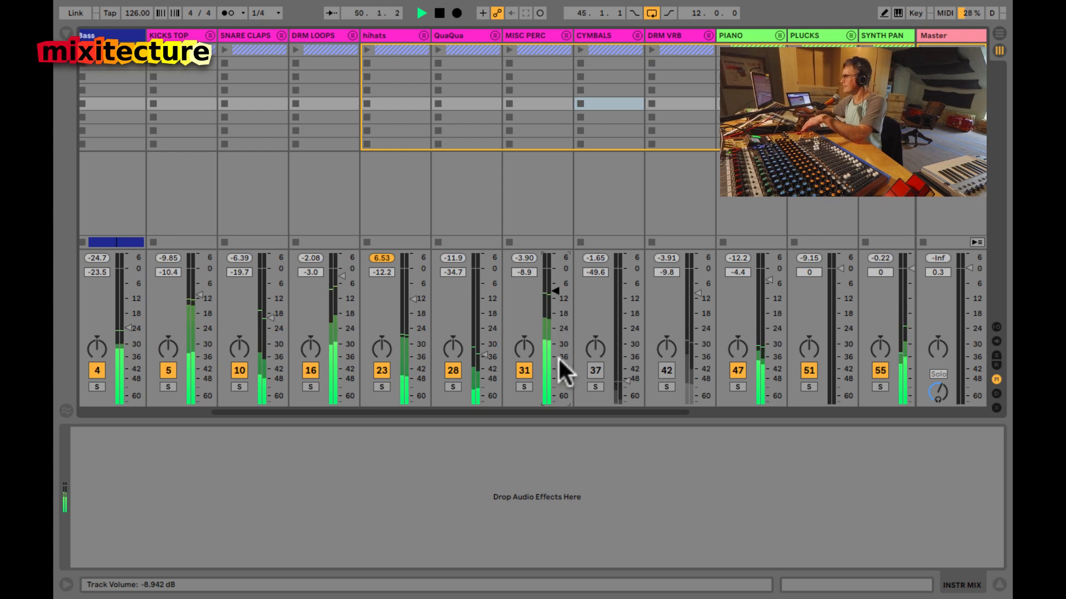
# Step: Bring the CYMBALS group back in at -13.2 dB, comparing the mix with the group muted and unmuted
pyautogui.click(596, 371)
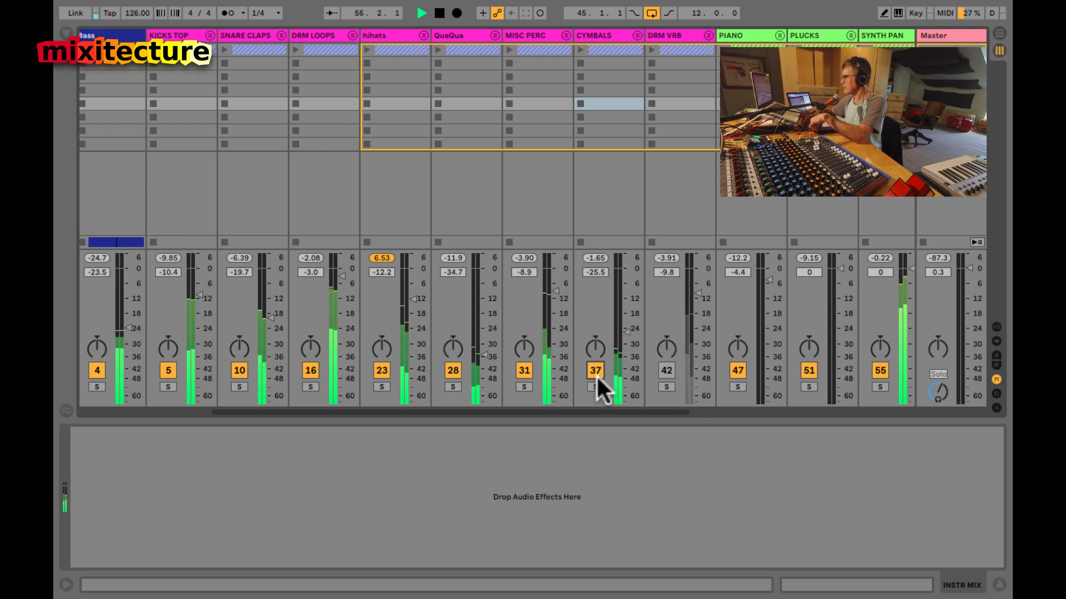
pyautogui.click(596, 373)
pyautogui.click(596, 375)
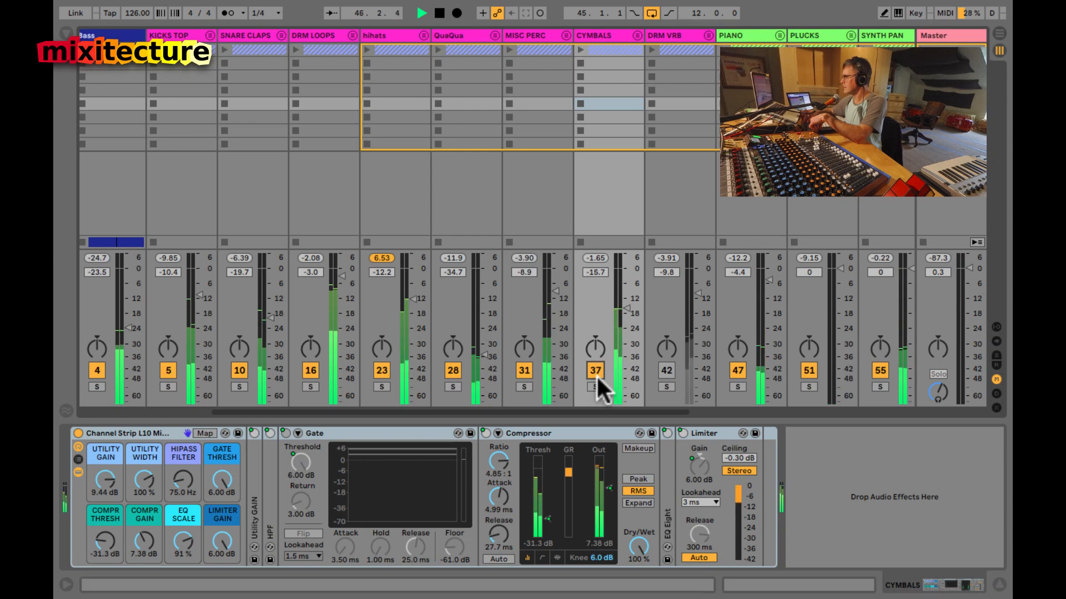
pyautogui.click(596, 375)
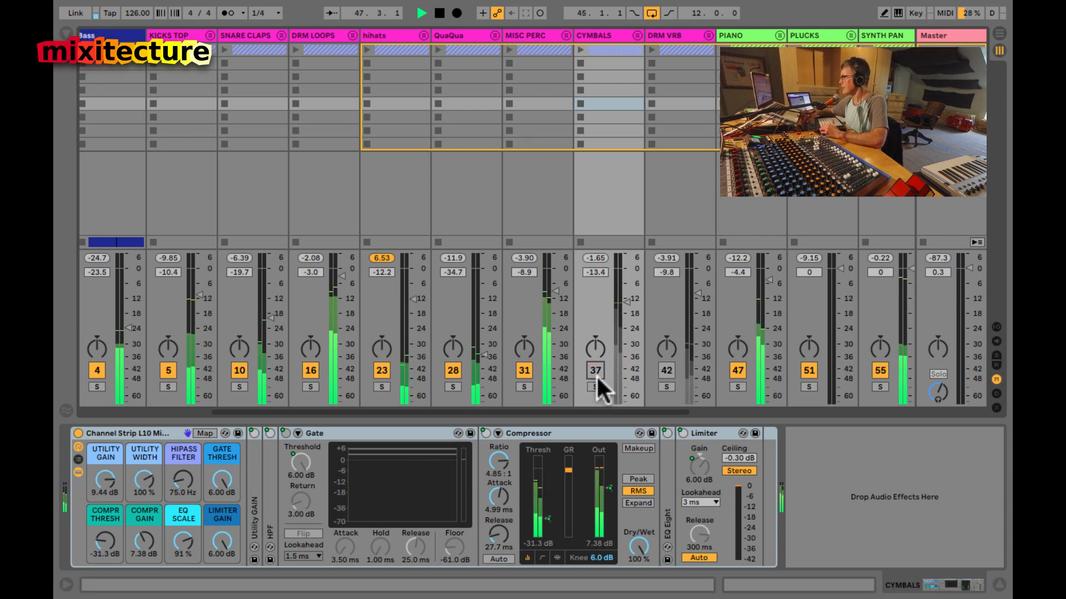
pyautogui.click(596, 375)
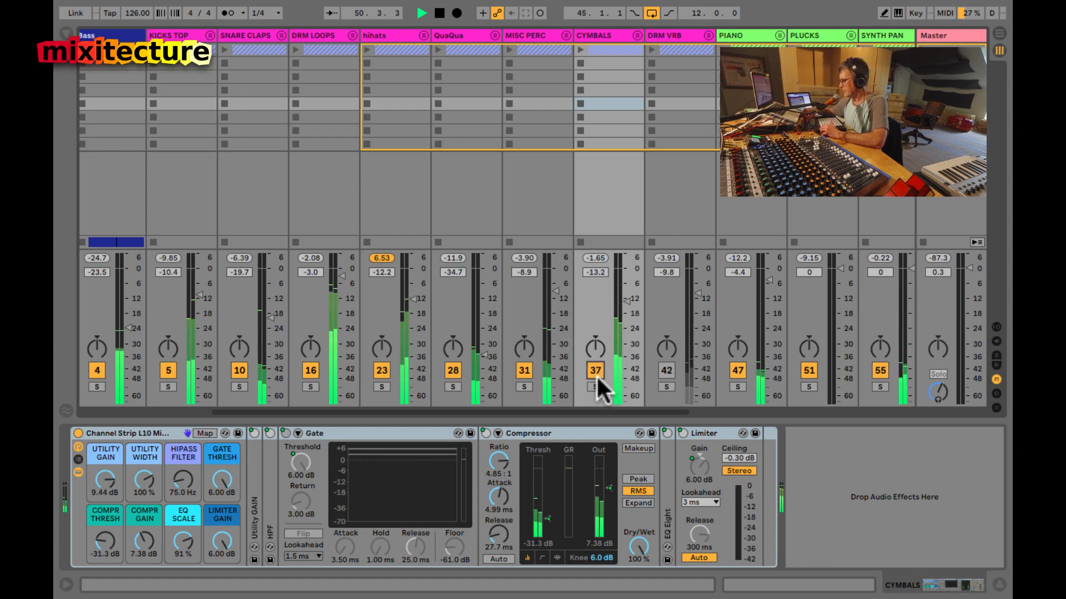
# Step: Unmute and unfold the DRM VRB group, raise it to -6.8 dB, and solo it with its Channel Strip rack selected
pyautogui.press('Right')
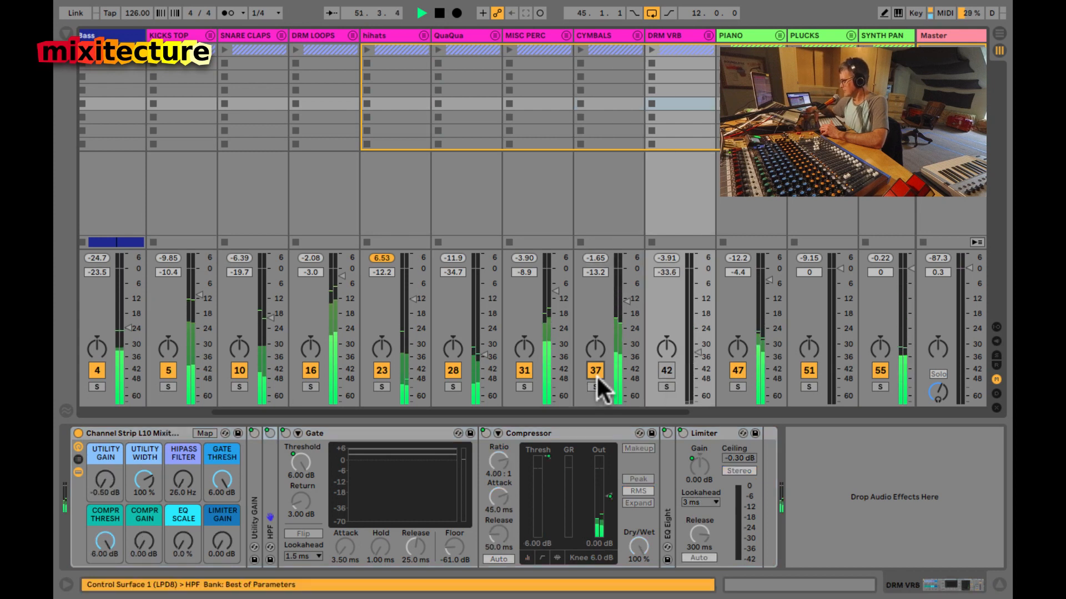
pyautogui.press('+')
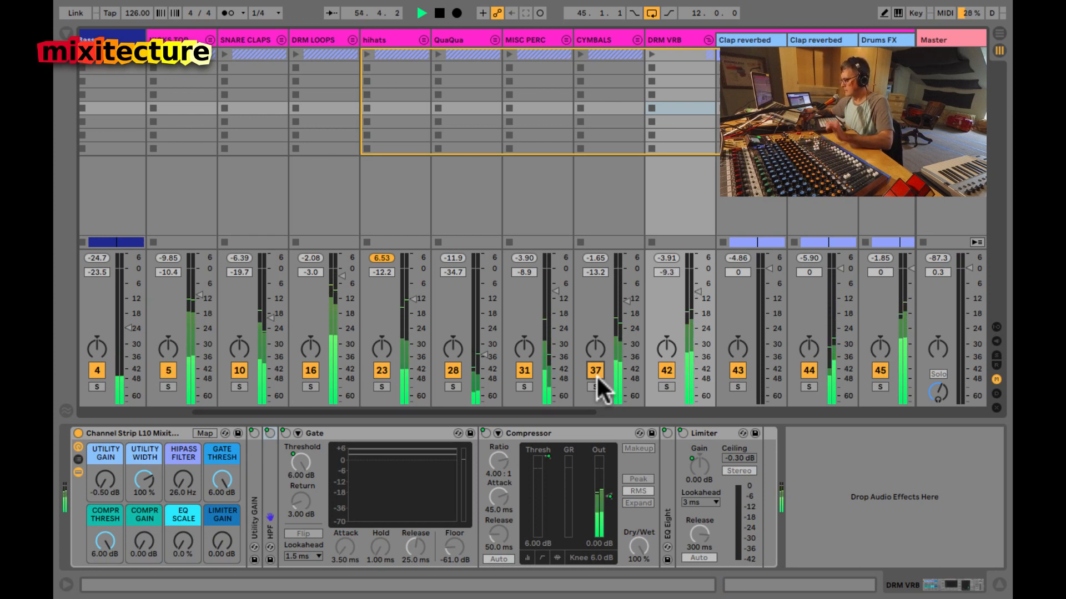
pyautogui.press('s')
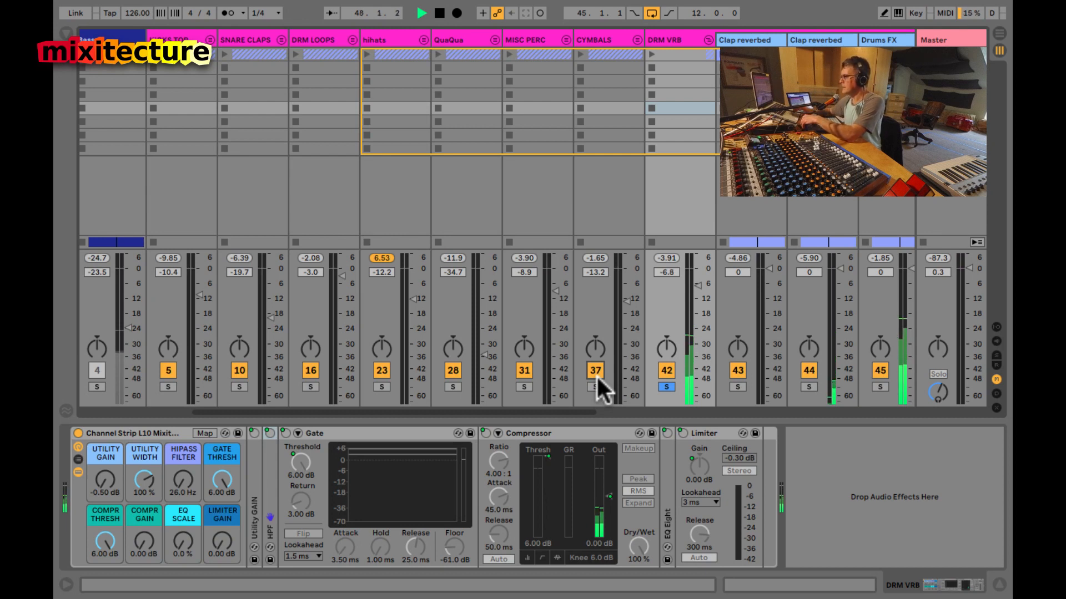
pyautogui.click(145, 434)
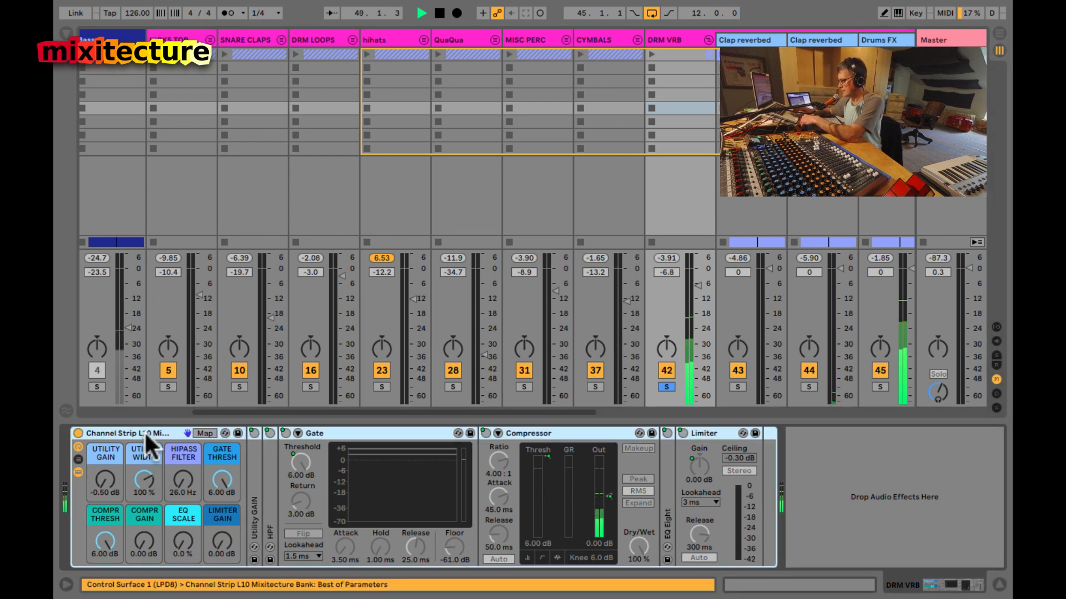